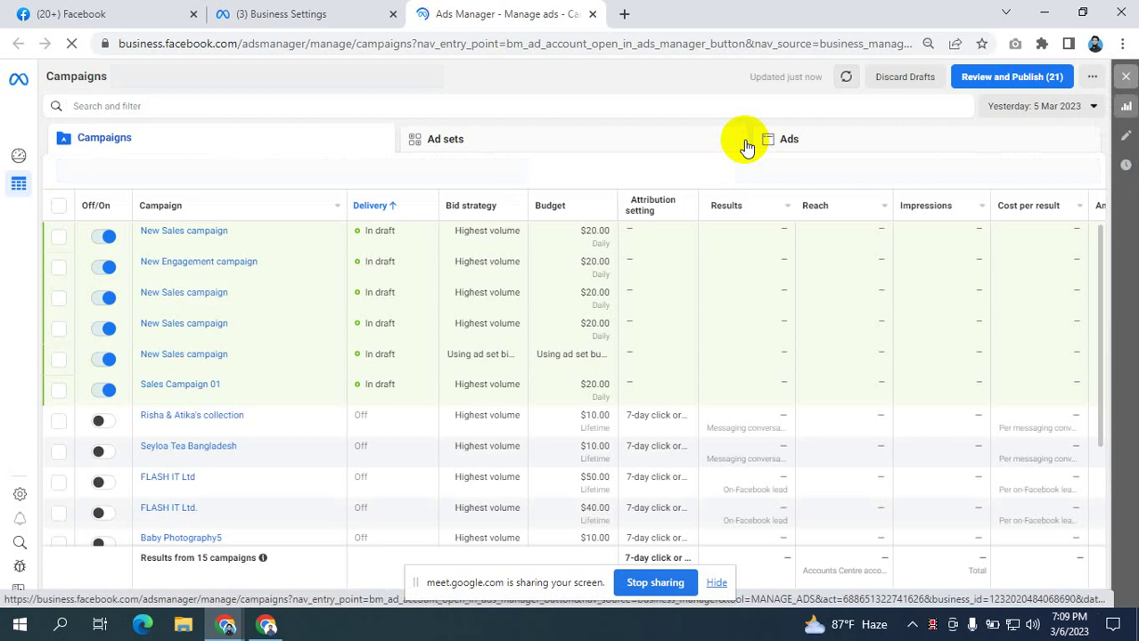
- Create a new campaign with the Engagement objective, leaving the optional campaign name empty
left_click(716, 585)
left_click(87, 172)
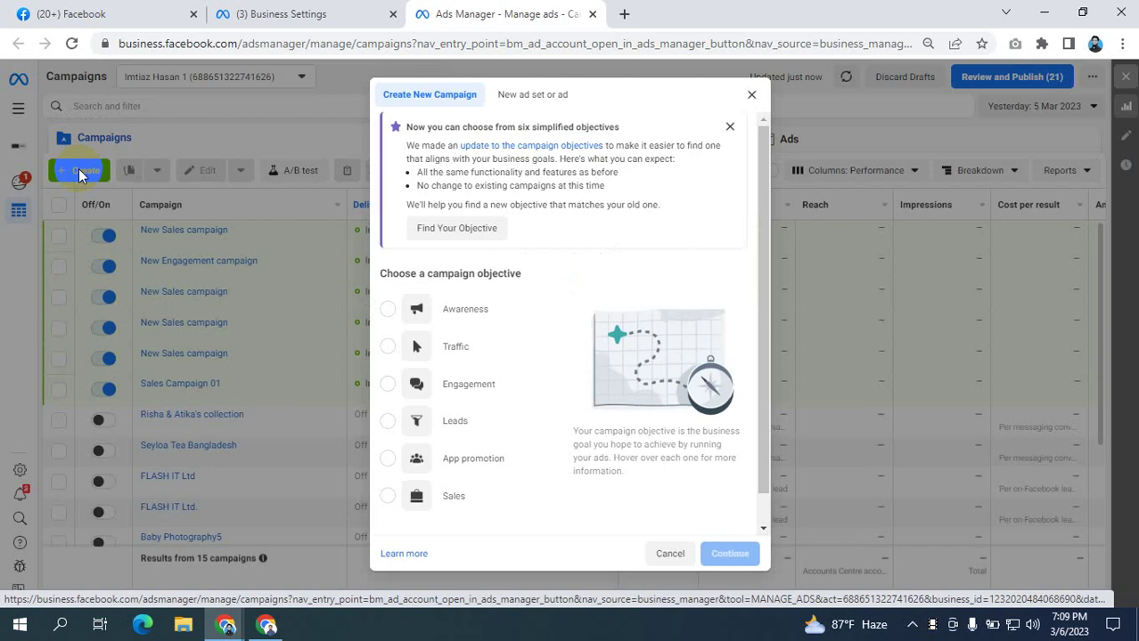
scroll(560, 303, "down", 1)
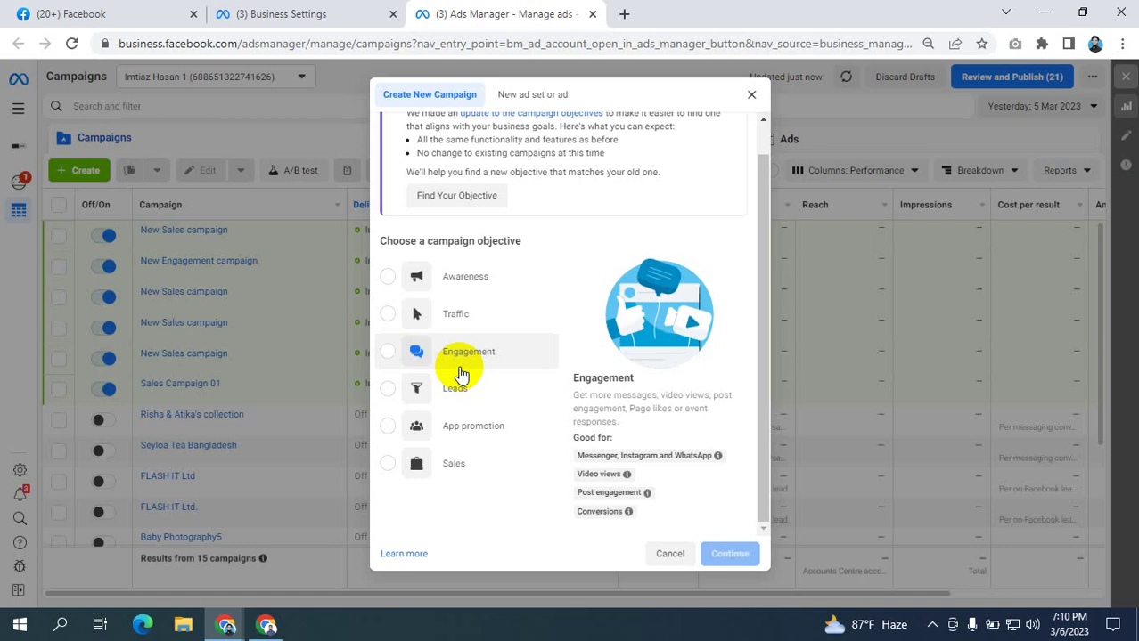
left_click(450, 356)
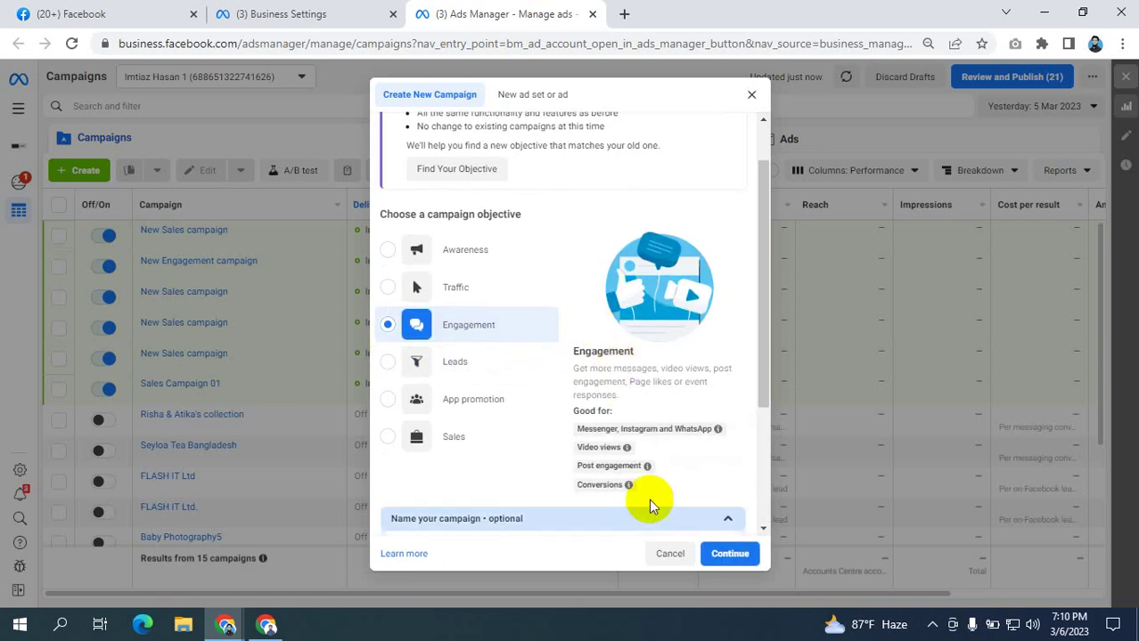
left_click(651, 500)
scroll(606, 392, "up", 2)
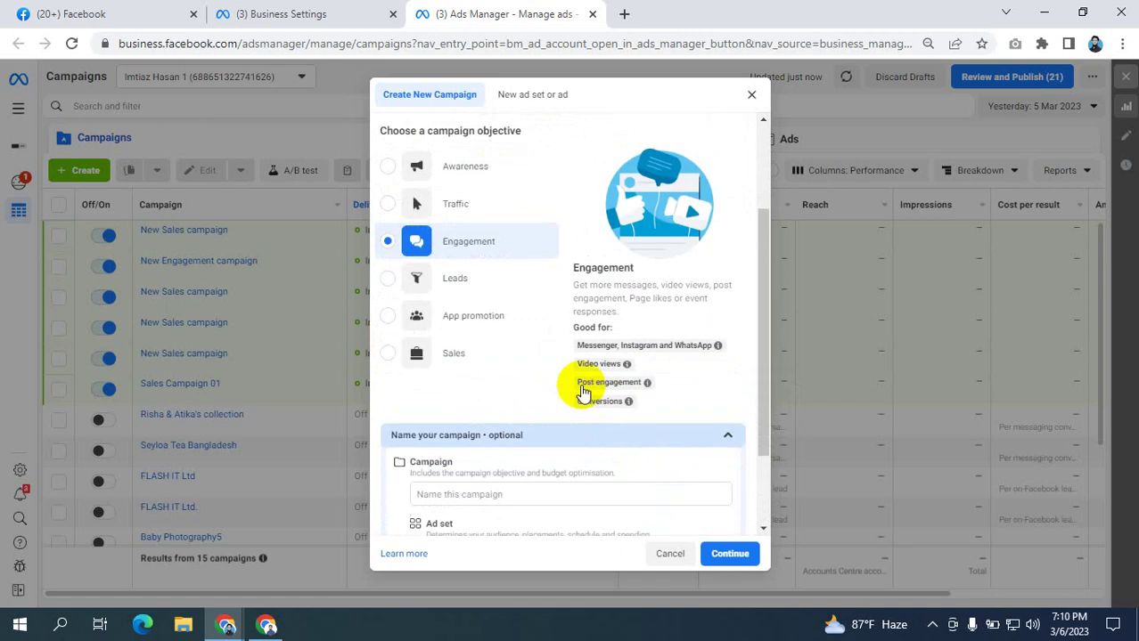
left_click(732, 552)
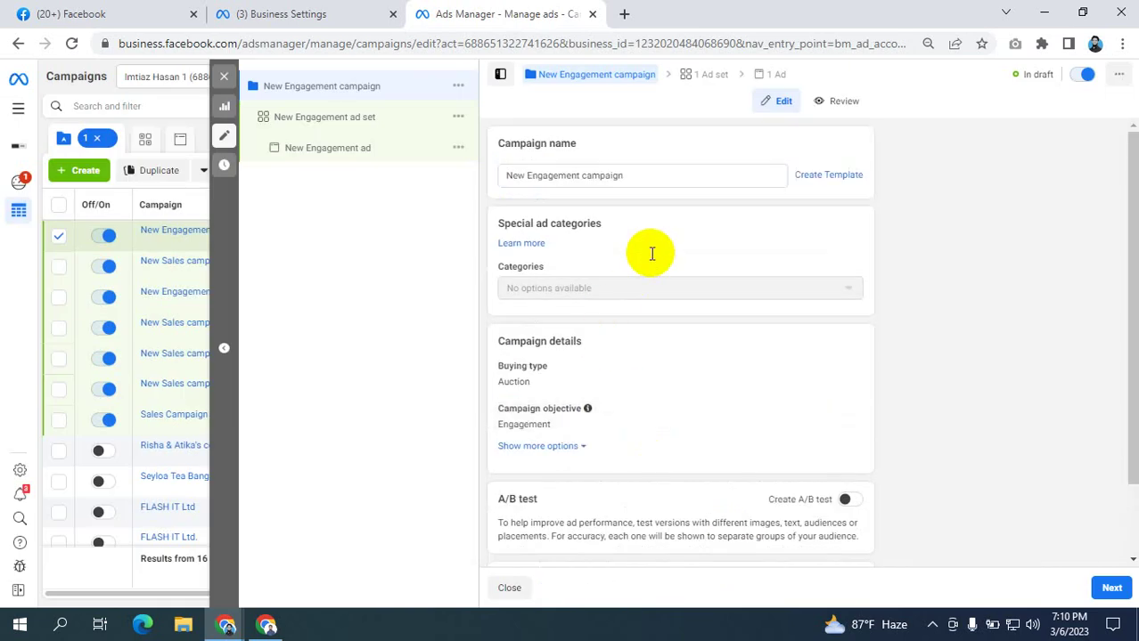
- Turn on Advantage campaign budget for the new Engagement campaign and continue to its ad set
scroll(651, 254, "down", 1)
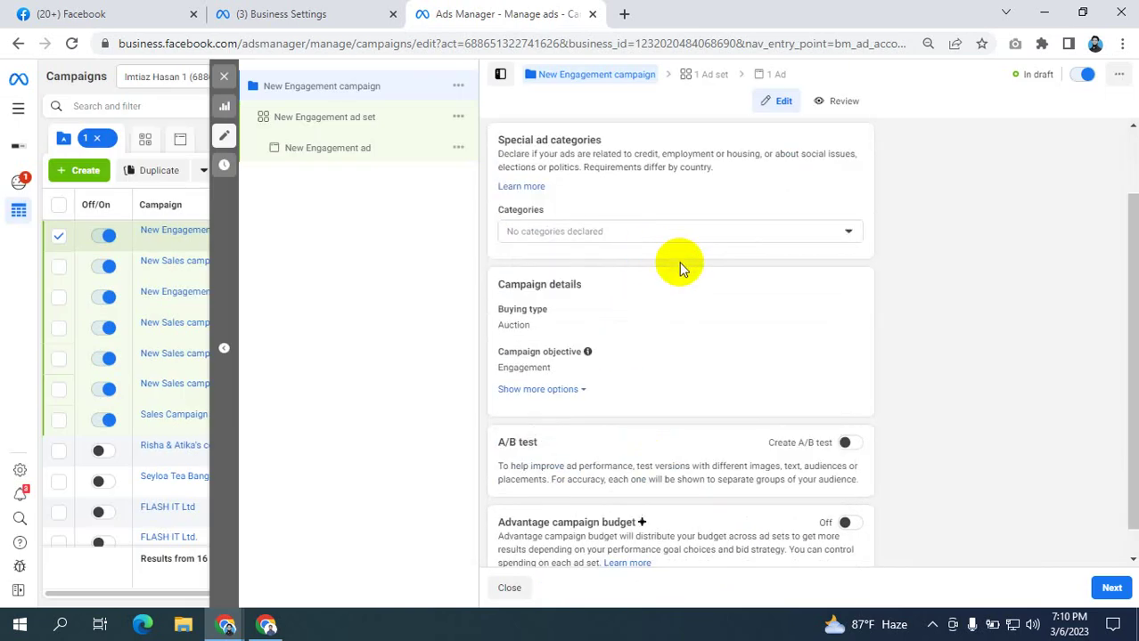
left_click(846, 524)
scroll(912, 476, "down", 4)
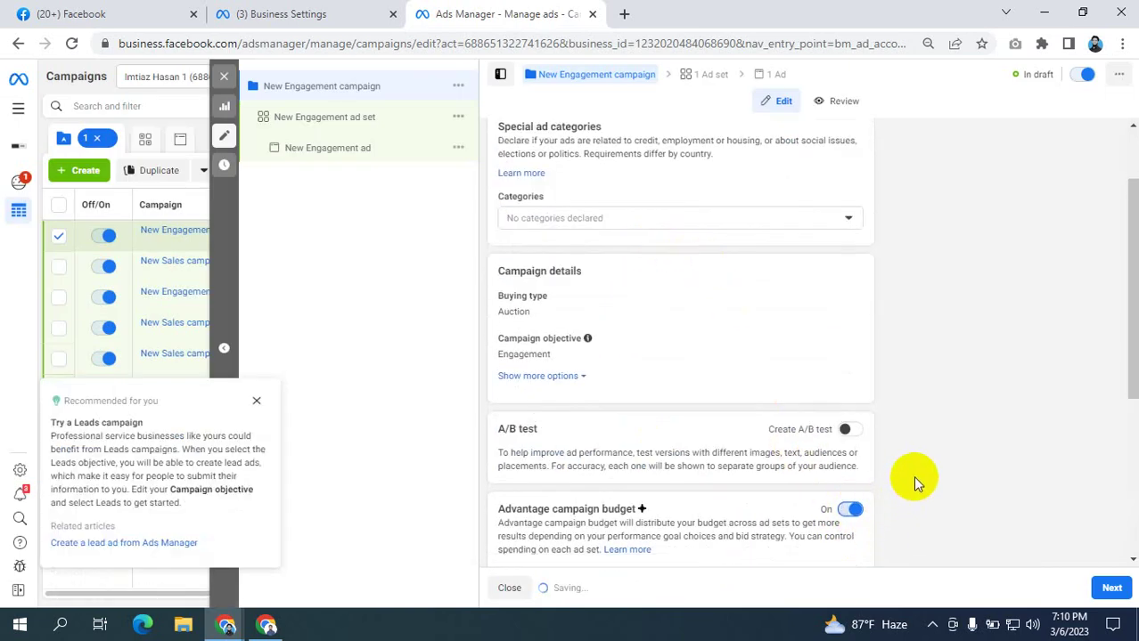
left_click(1109, 589)
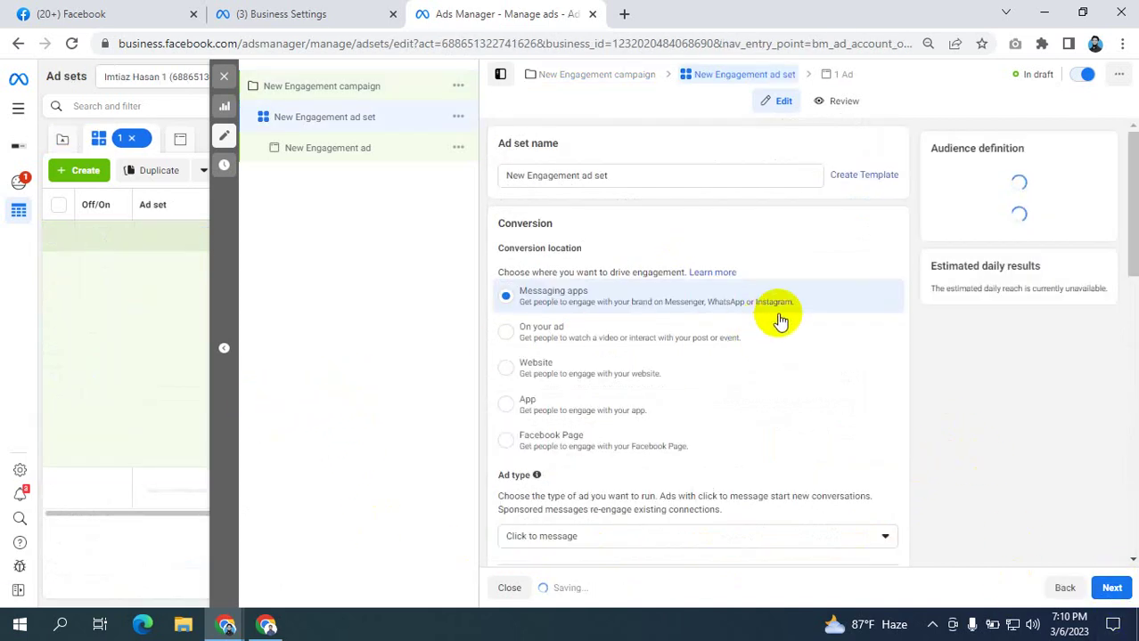
- Start creating a new Custom Audience in the Audience section of the Engagement ad set
scroll(810, 320, "down", 10)
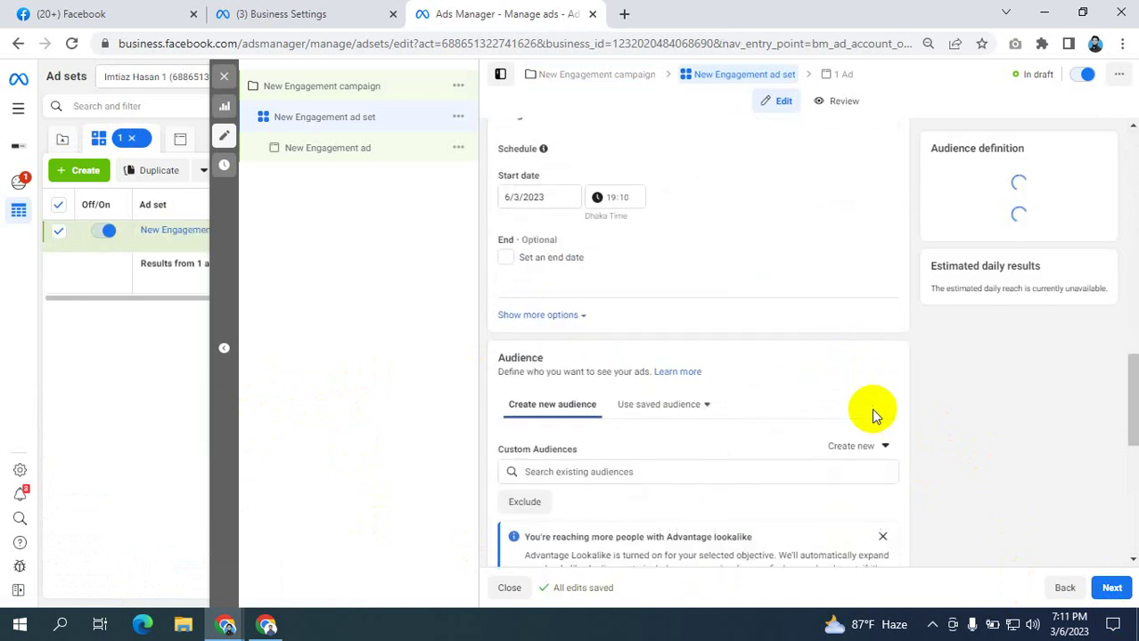
scroll(863, 419, "down", 1)
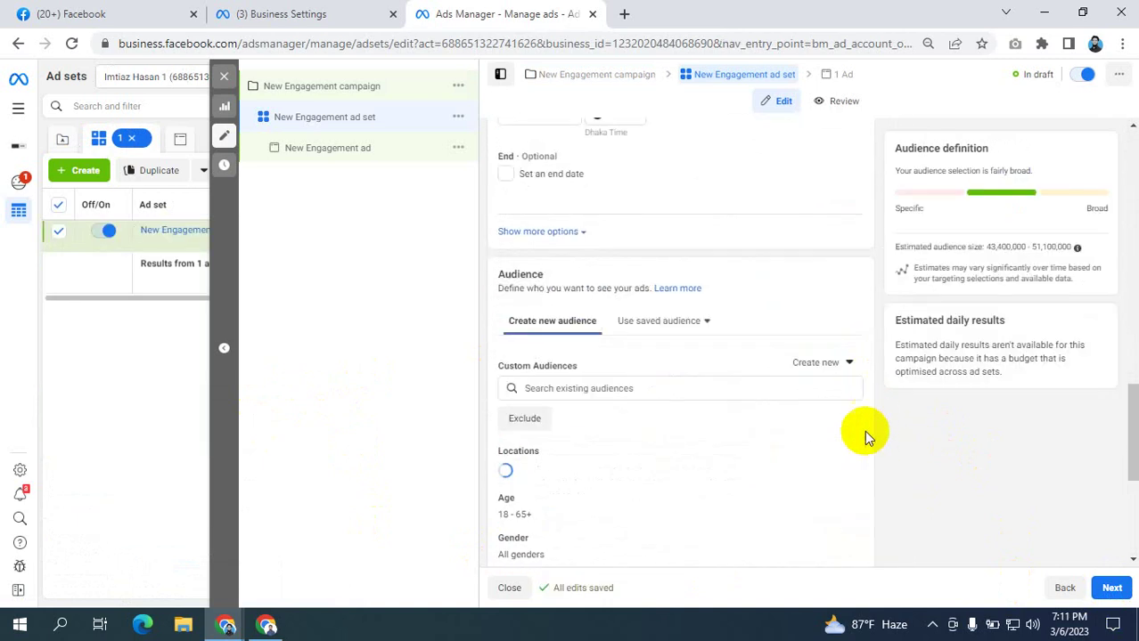
left_click(814, 363)
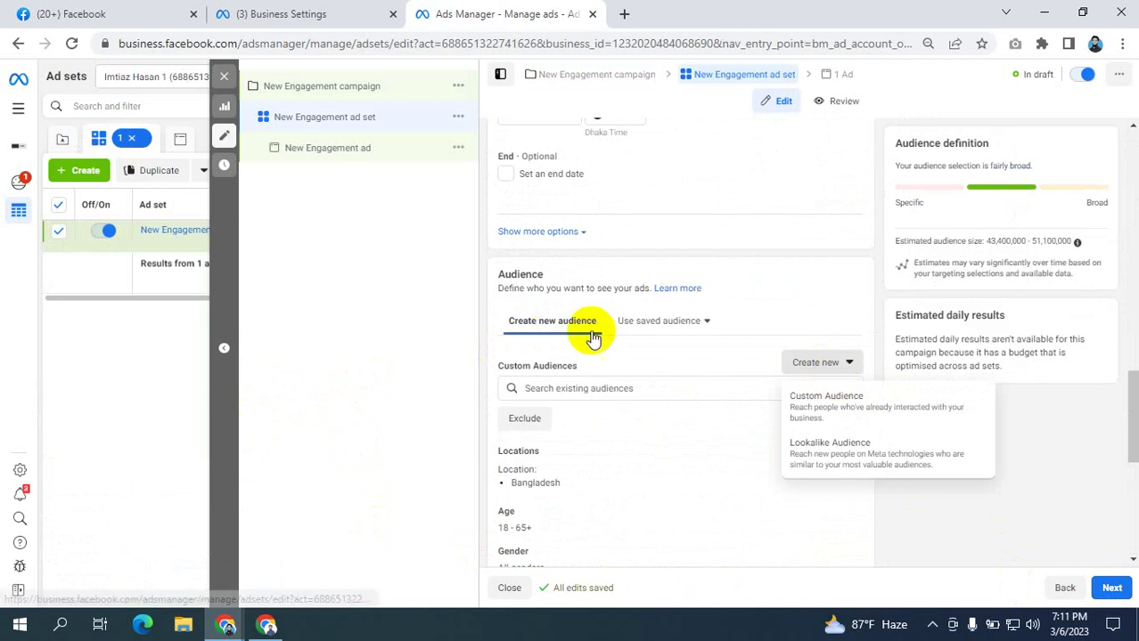
left_click(826, 399)
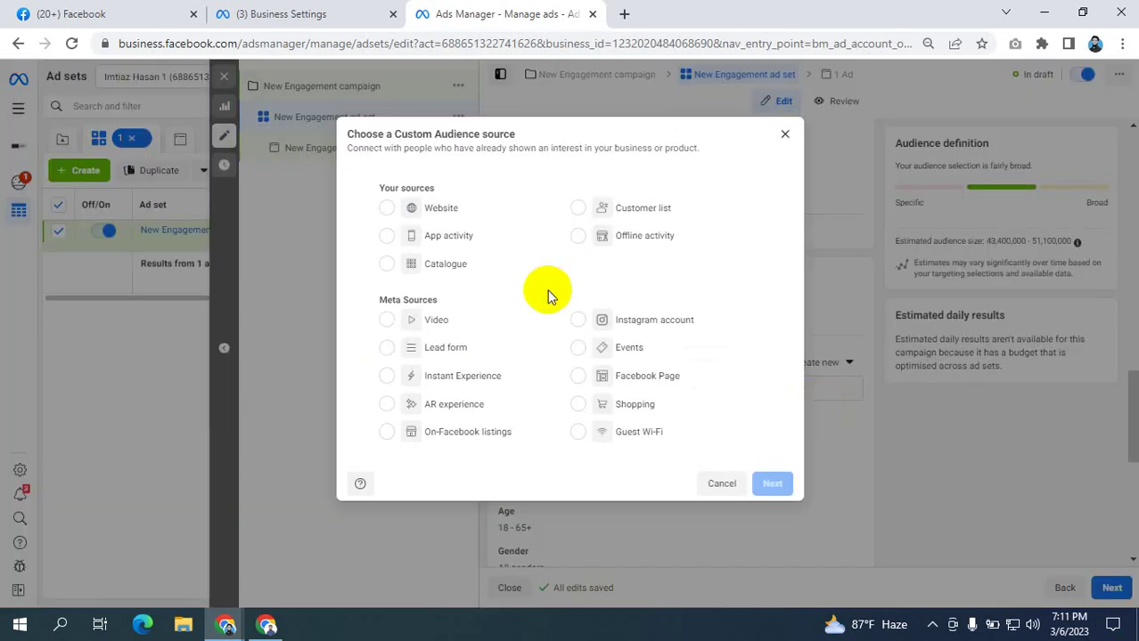
- Choose Facebook Page from the Meta sources as the Custom Audience source and continue to its settings
left_click_drag(360, 303, 453, 301)
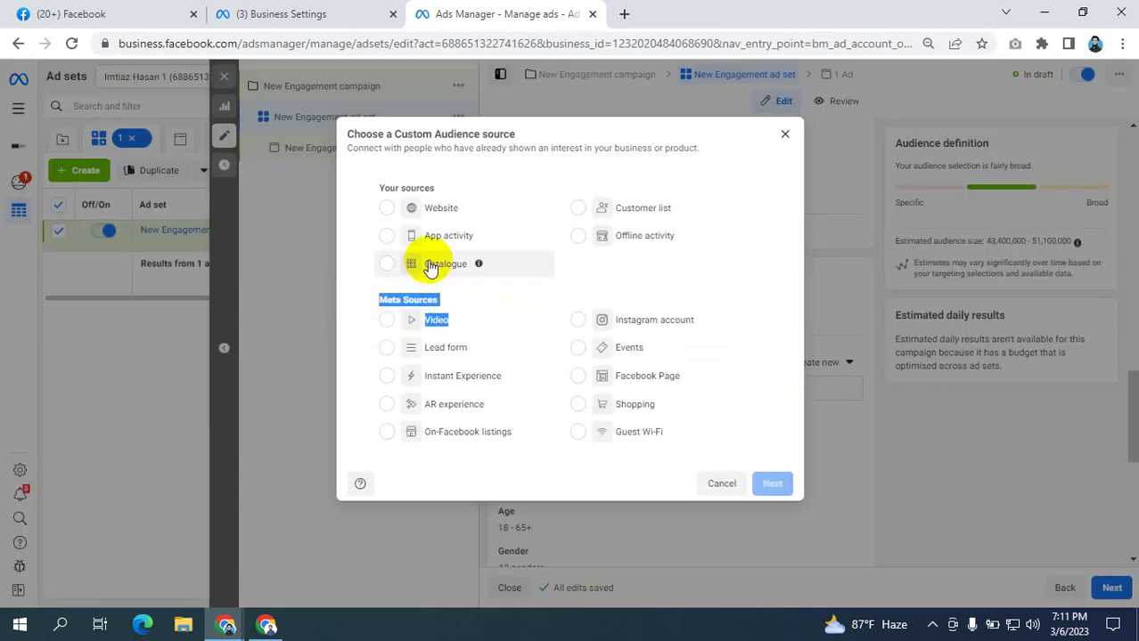
left_click_drag(381, 189, 431, 207)
left_click(599, 174)
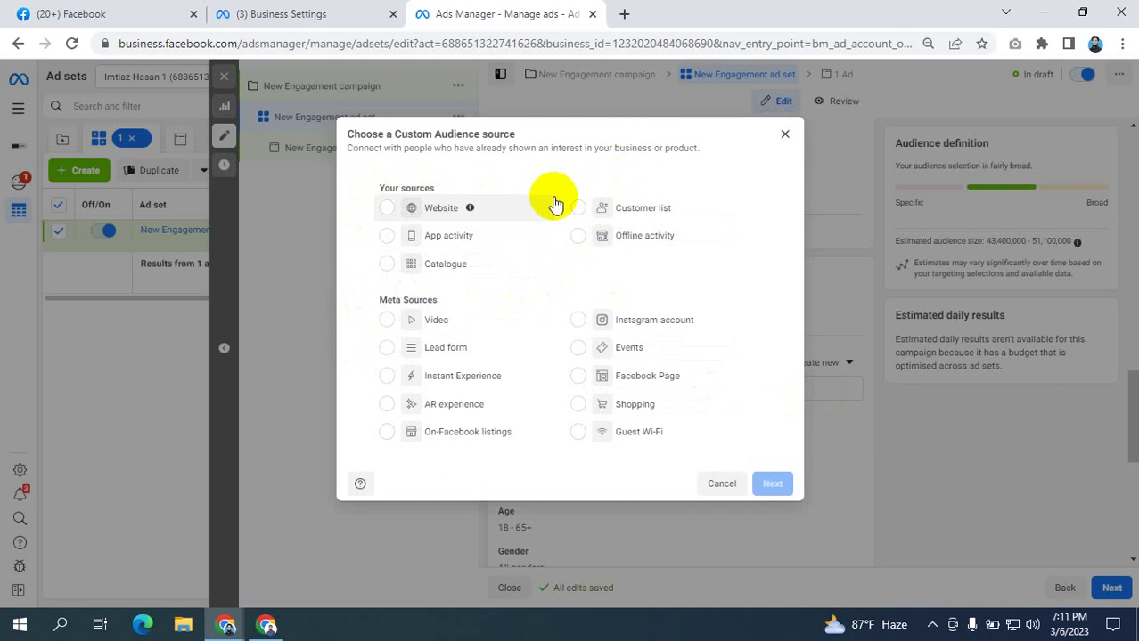
left_click(363, 304)
left_click_drag(363, 304, 439, 301)
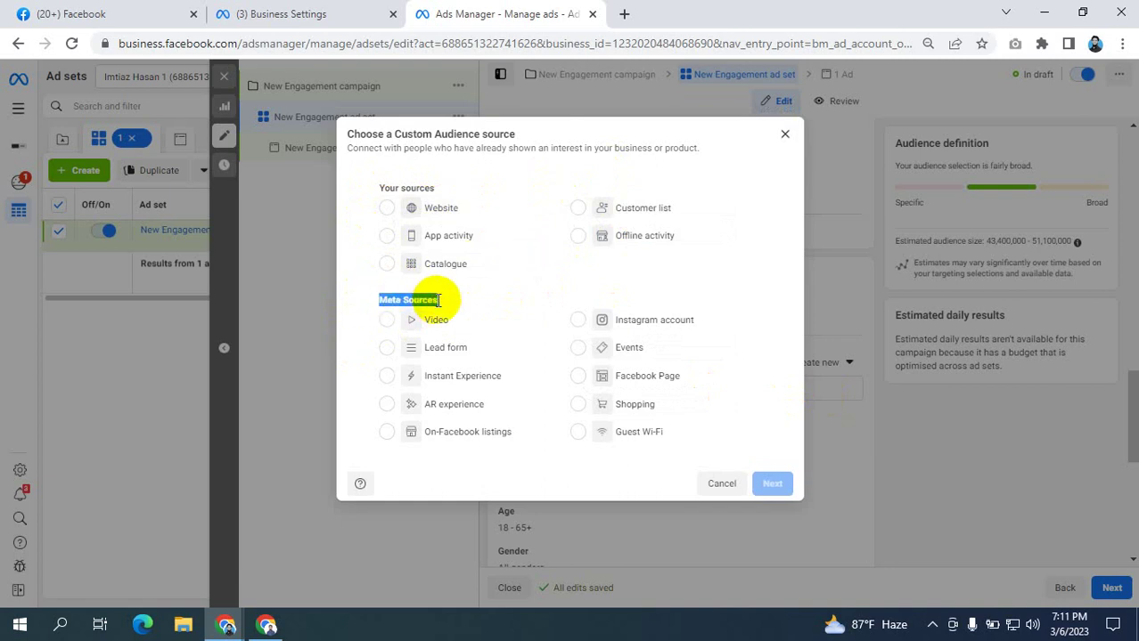
left_click(588, 375)
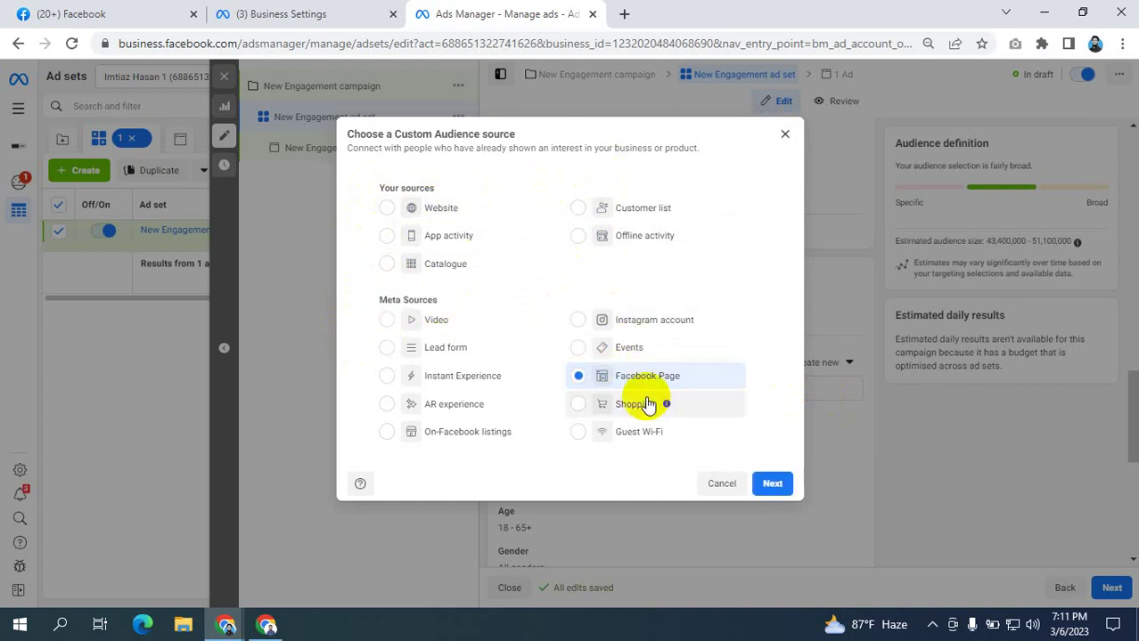
left_click(771, 484)
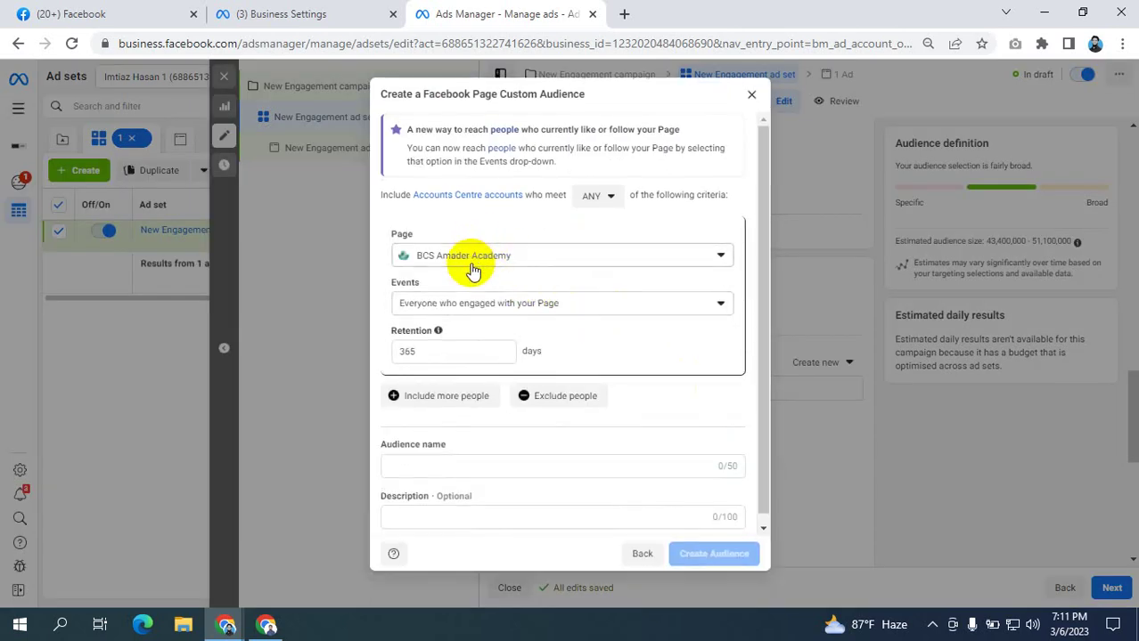
- Keep BCS Amader Academy as the Page and set the audience event to accounts who currently like or follow your Page
left_click(470, 258)
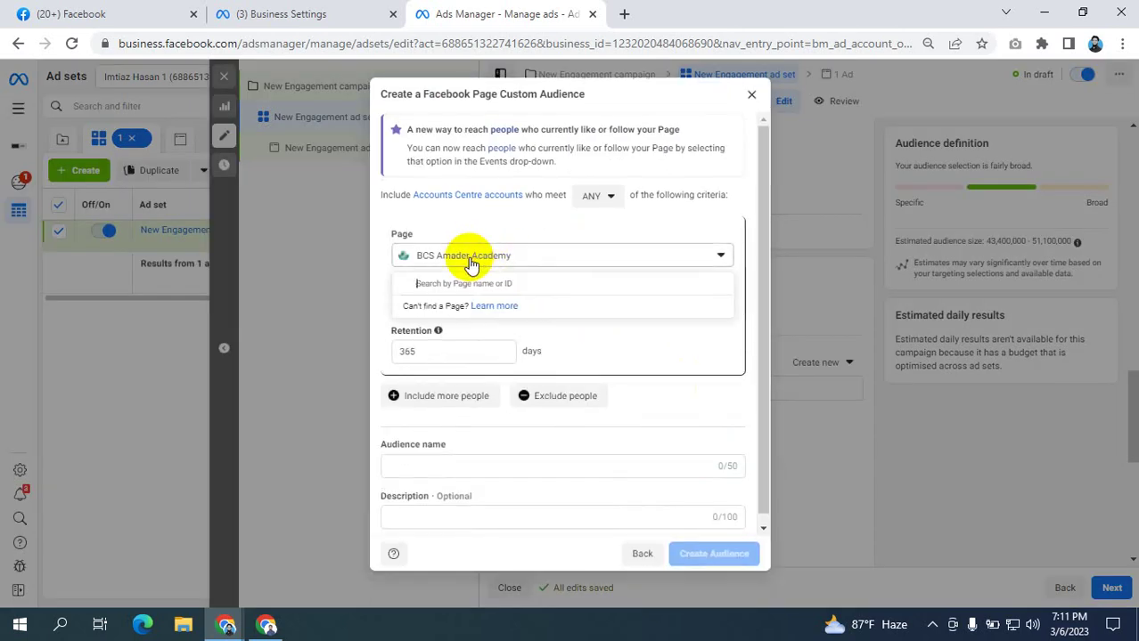
left_click(504, 221)
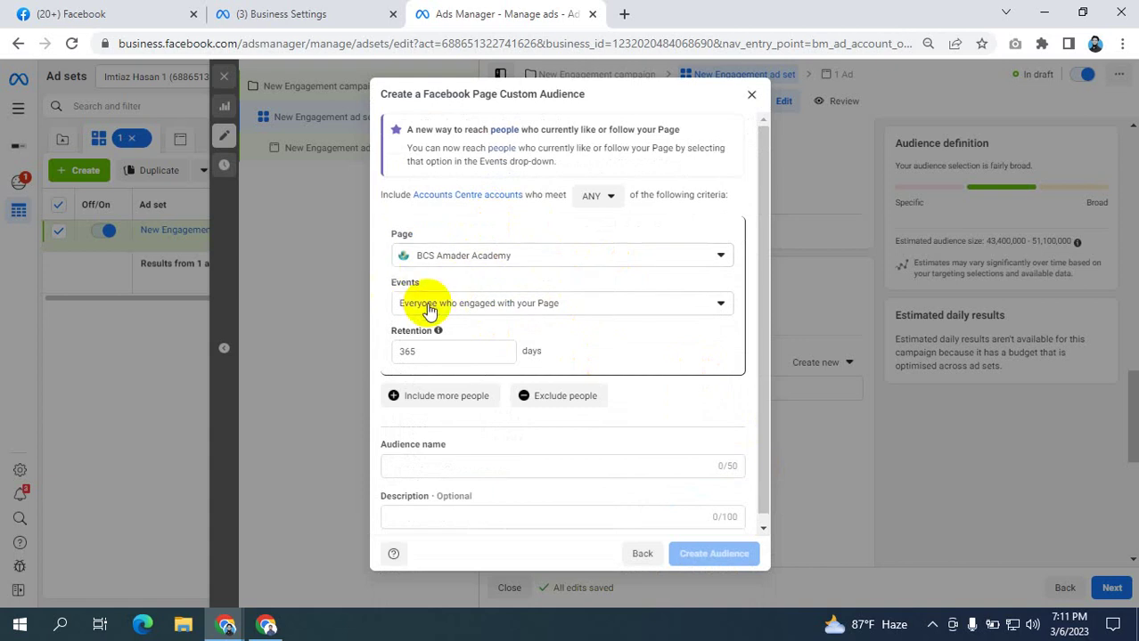
left_click(481, 303)
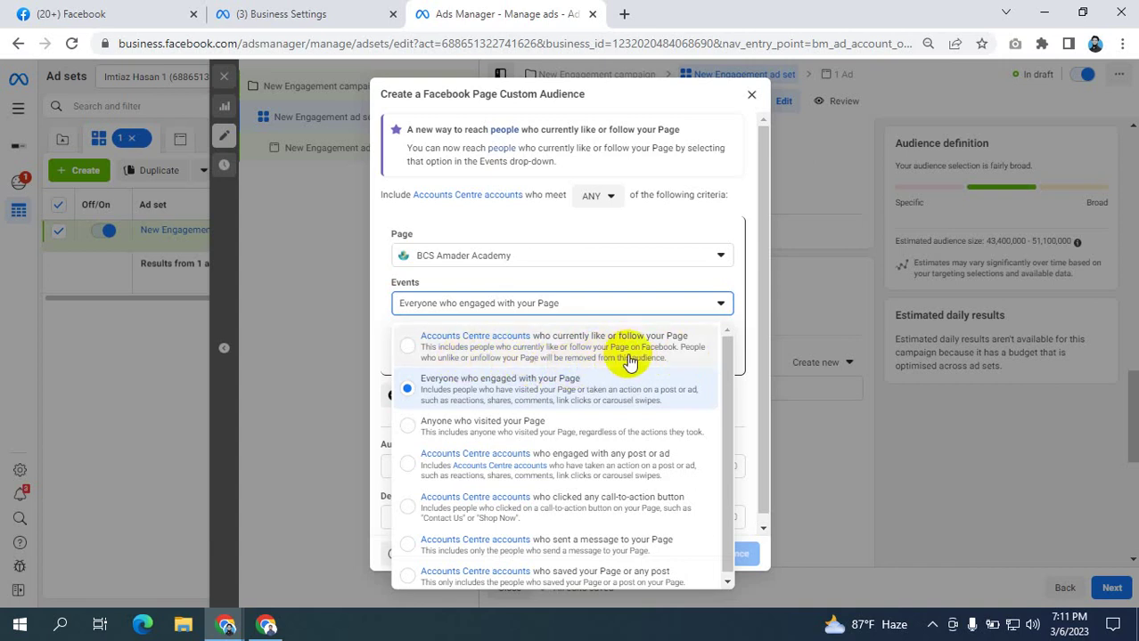
left_click(403, 346)
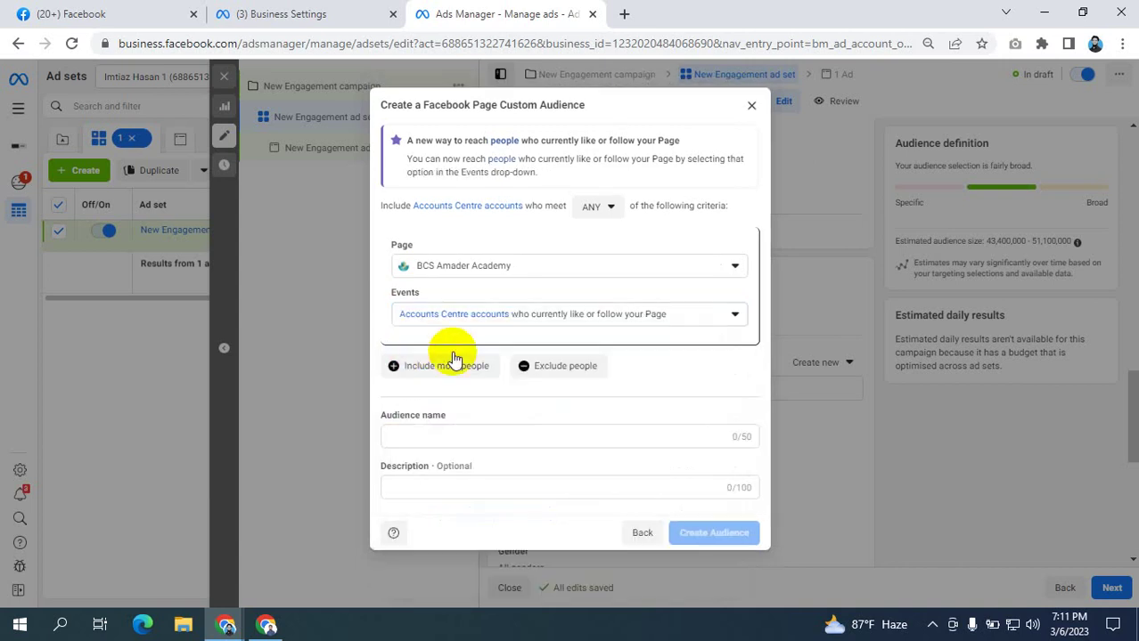
- Try the audience events for everyone who engaged with your Page and for anyone who visited your Page
left_click(625, 321)
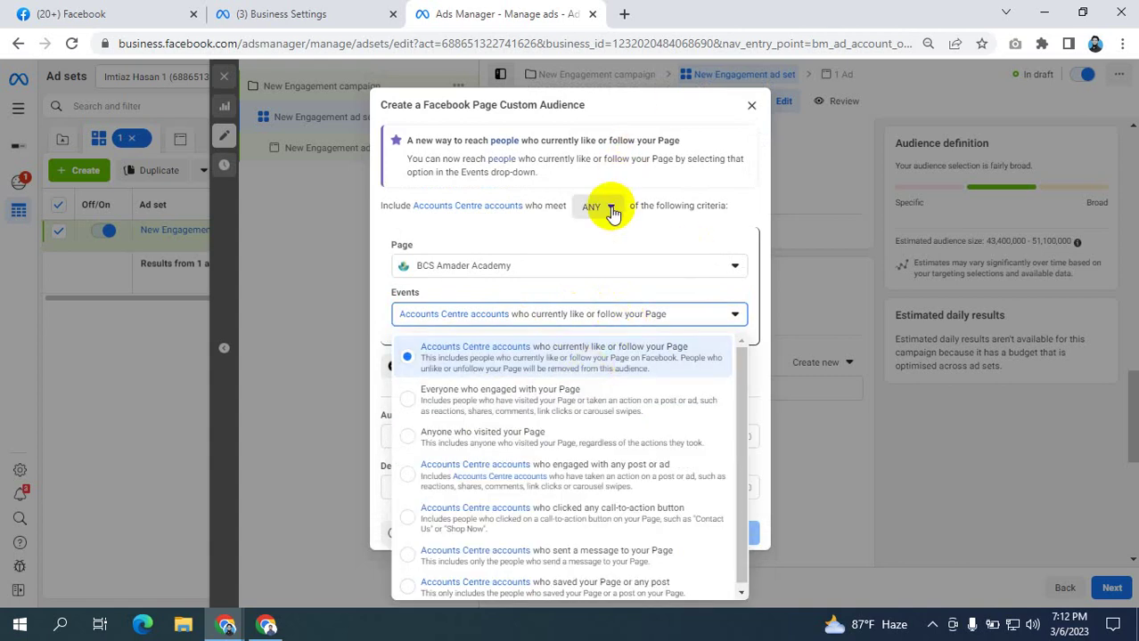
scroll(553, 465, "down", 1)
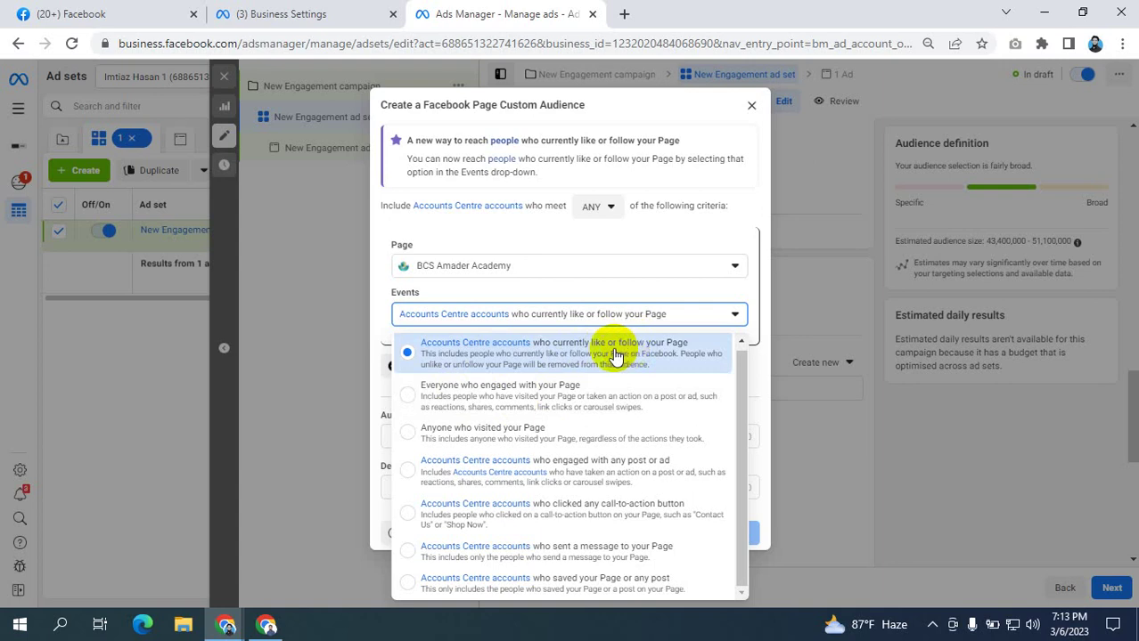
left_click(505, 392)
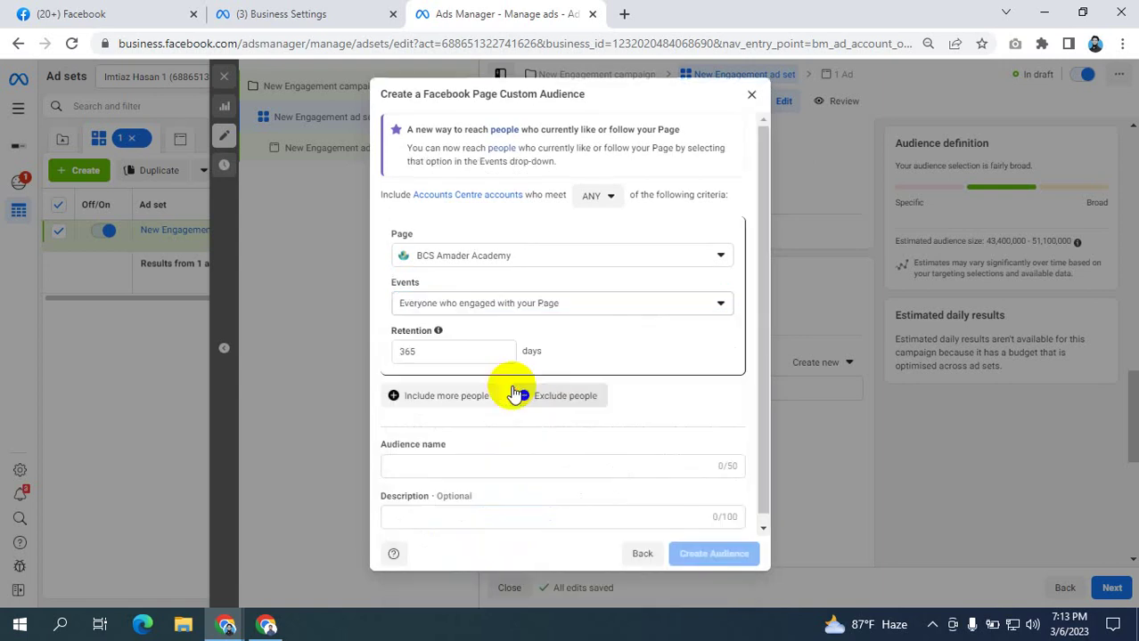
left_click(546, 302)
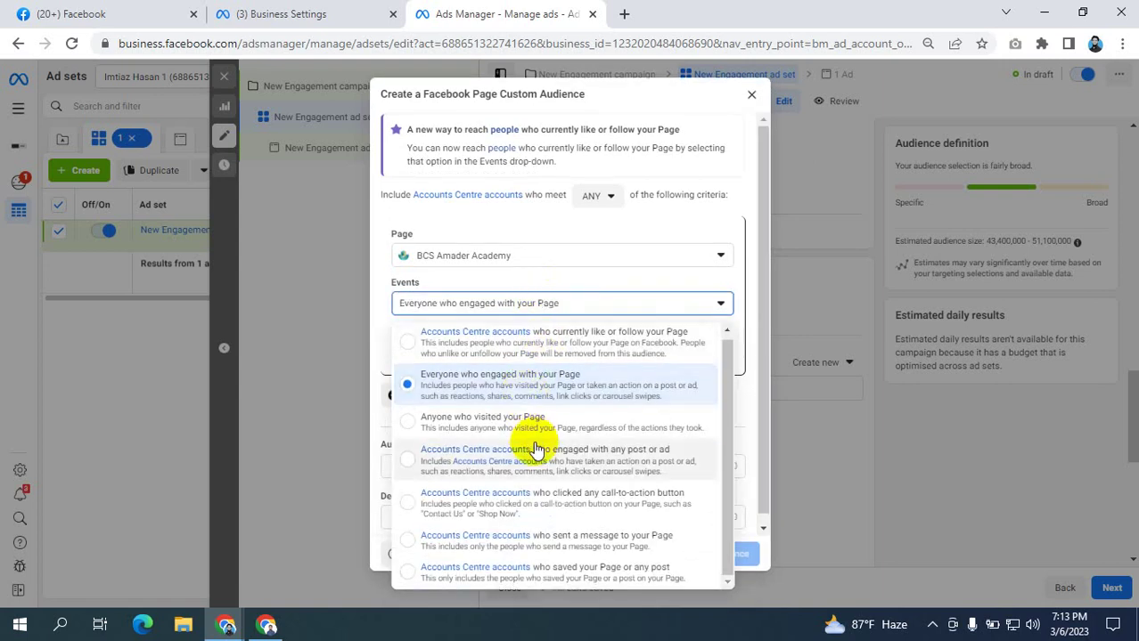
left_click(481, 424)
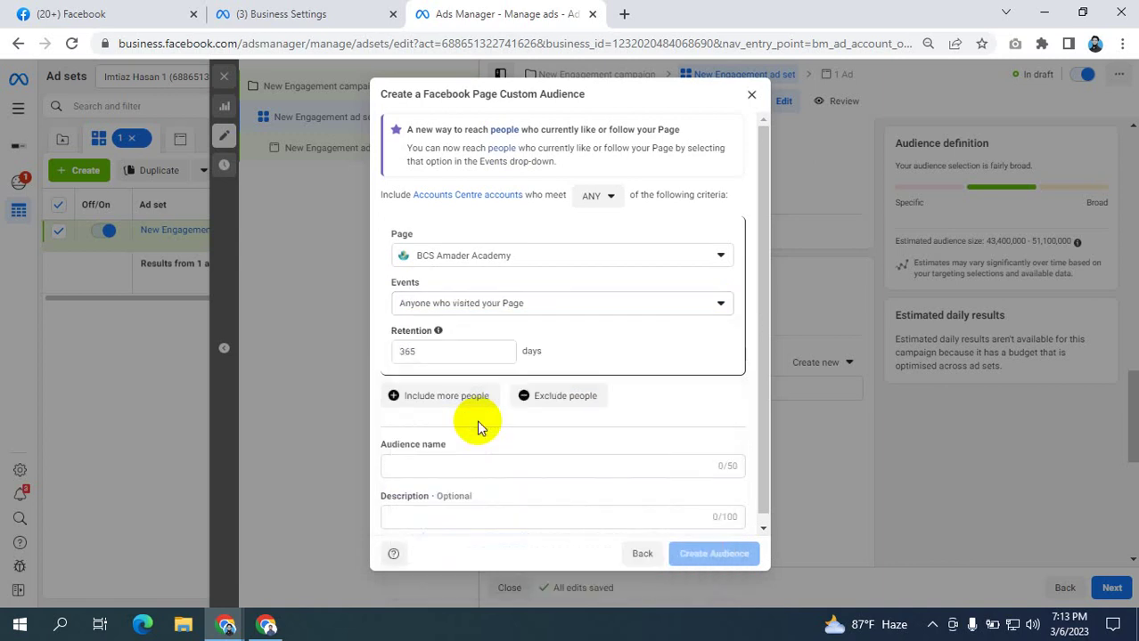
- Set the audience event to Accounts Centre accounts who saved your Page or any post
left_click(570, 311)
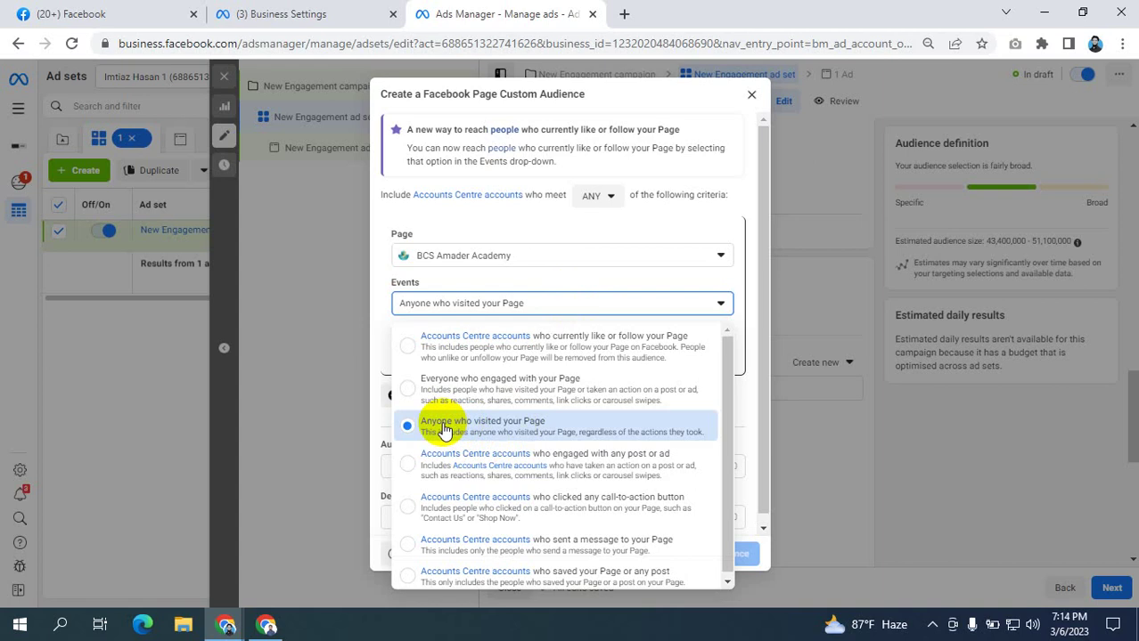
scroll(541, 450, "down", 1)
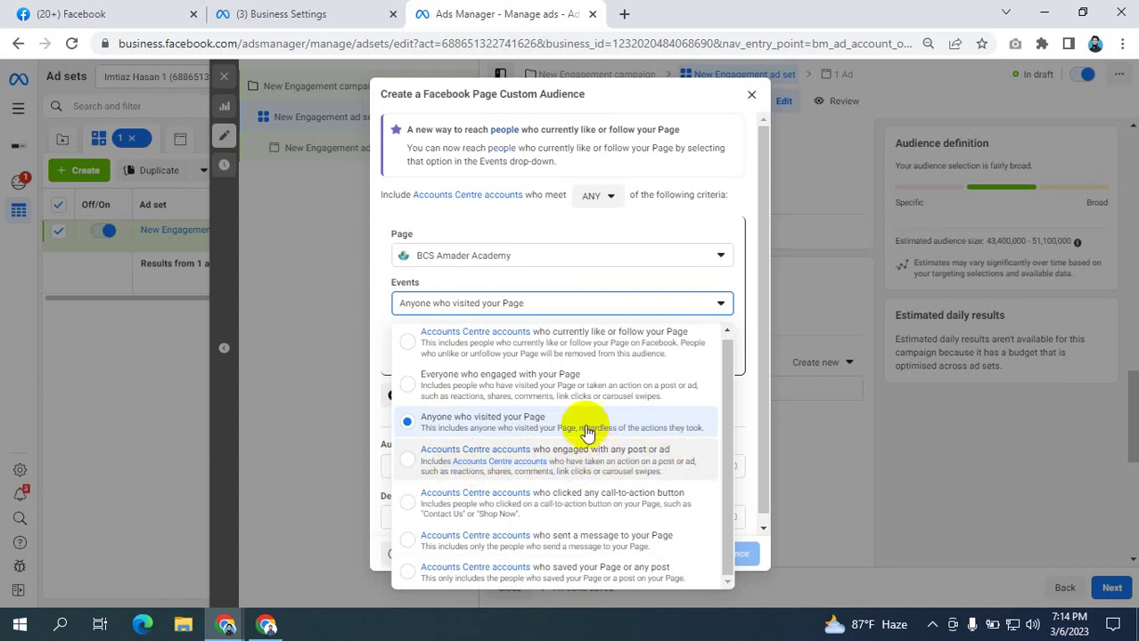
scroll(559, 381, "up", 1)
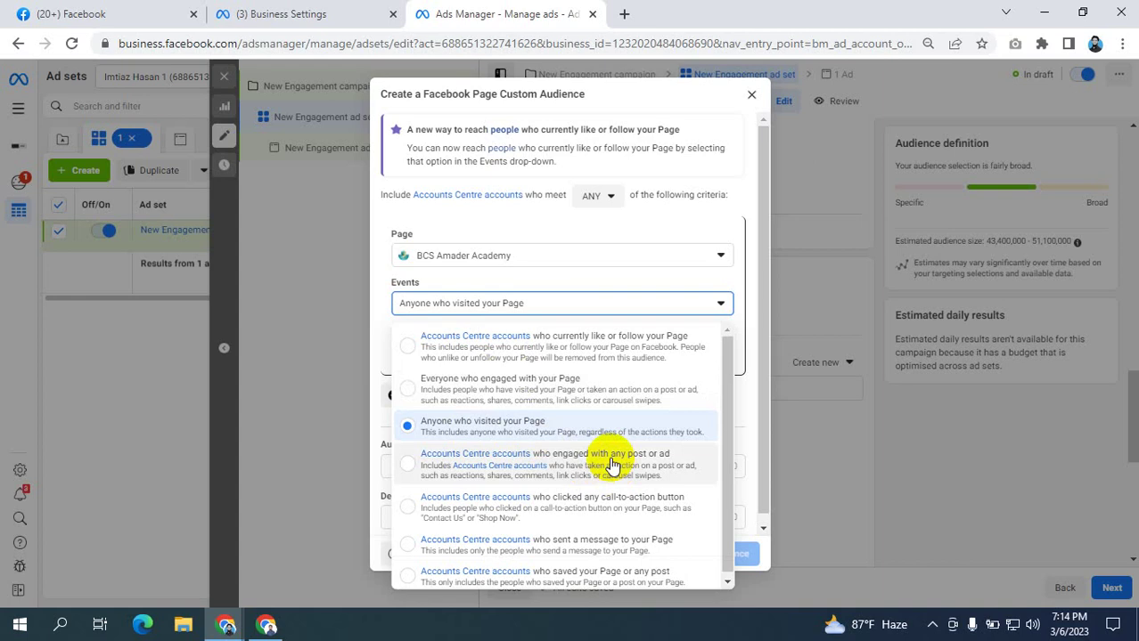
scroll(612, 465, "down", 1)
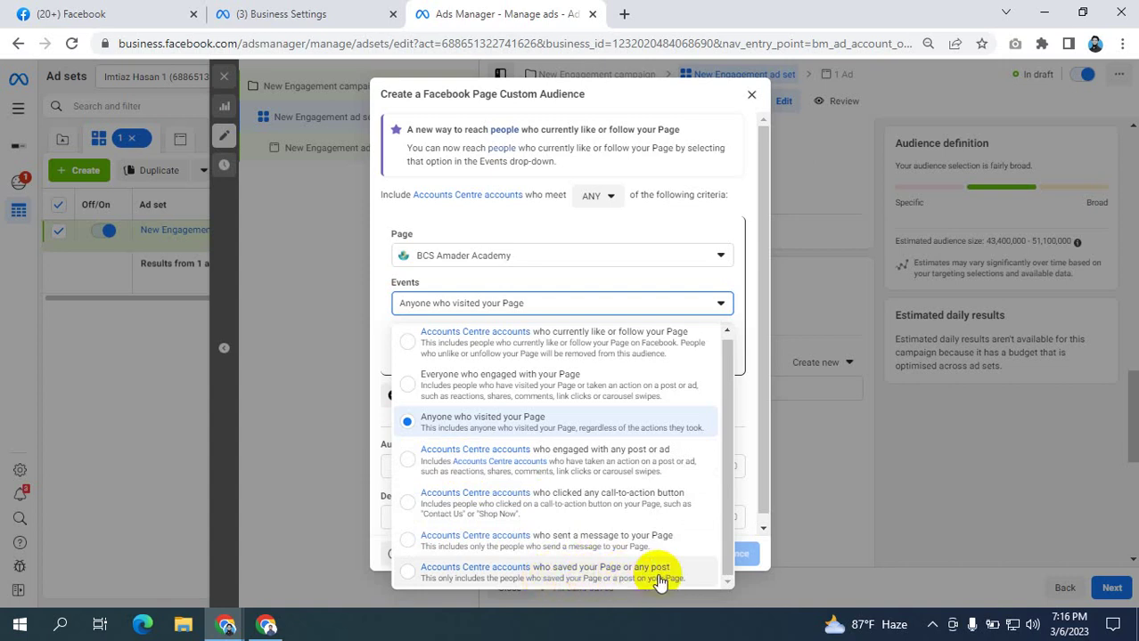
left_click(408, 572)
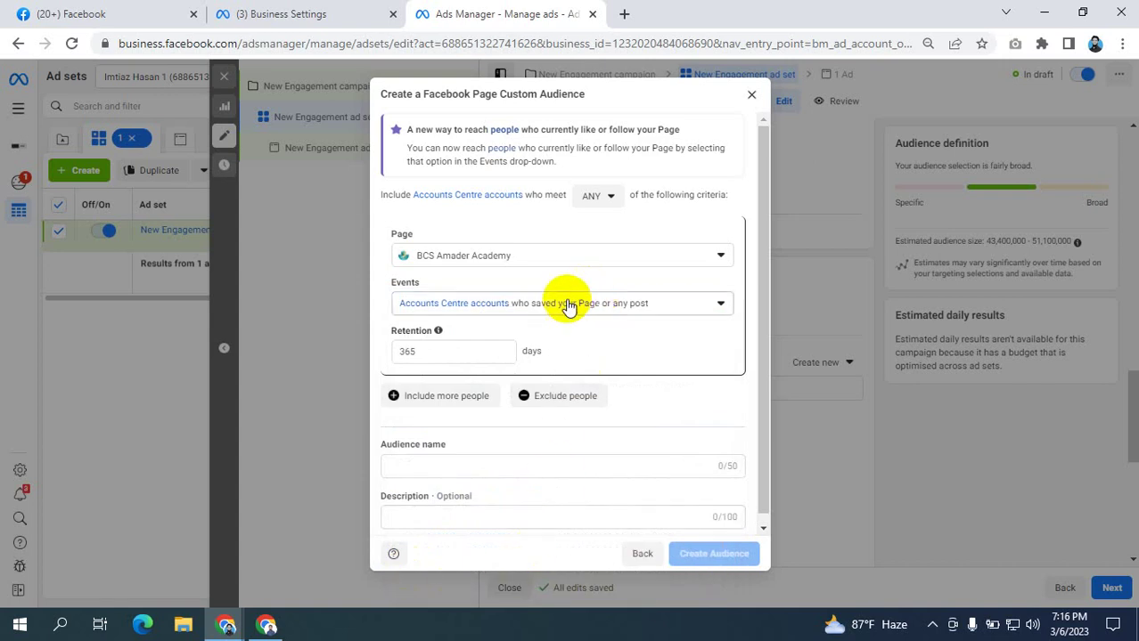
- Examine the available Page event options and the remaining fields of the Facebook Page Custom Audience form
left_click(569, 305)
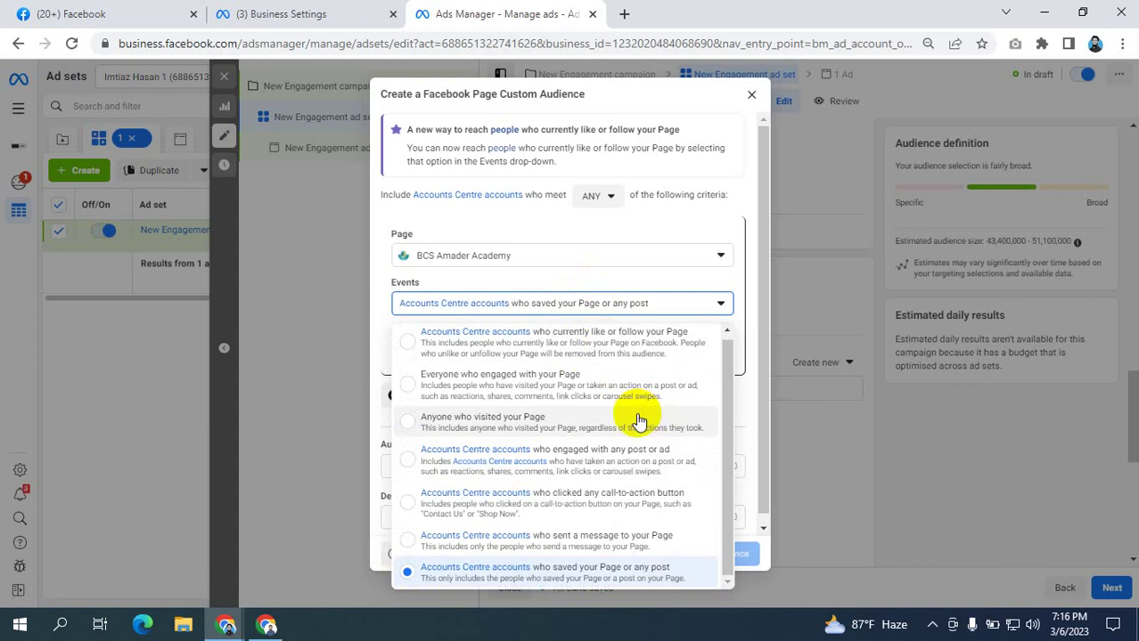
scroll(634, 419, "up", 1)
scroll(638, 422, "down", 1)
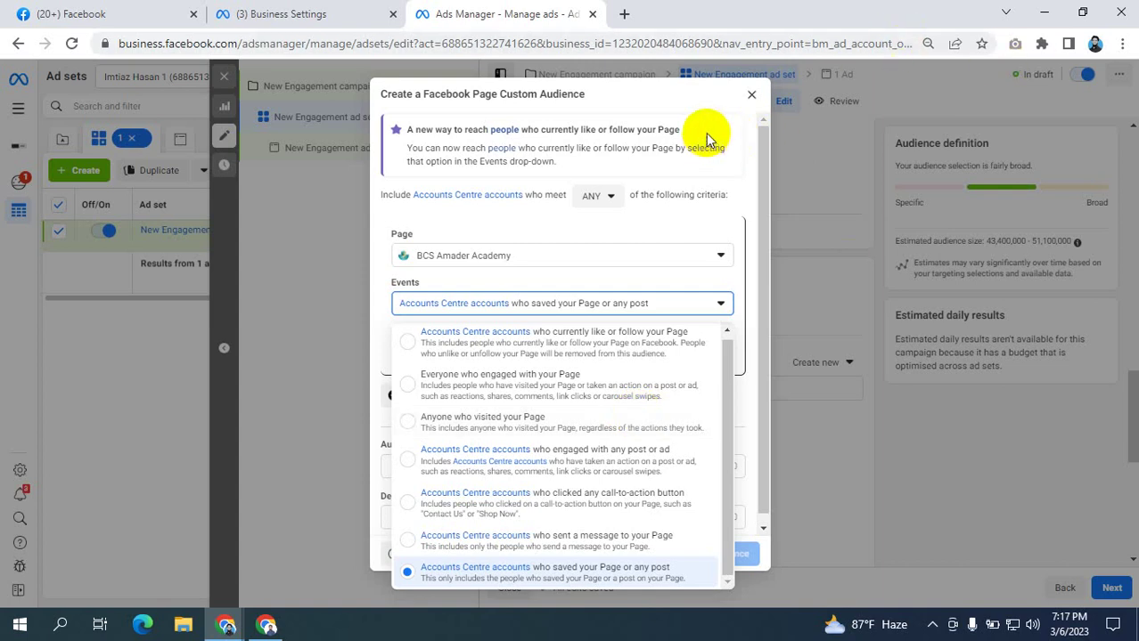
left_click(684, 109)
scroll(614, 321, "down", 1)
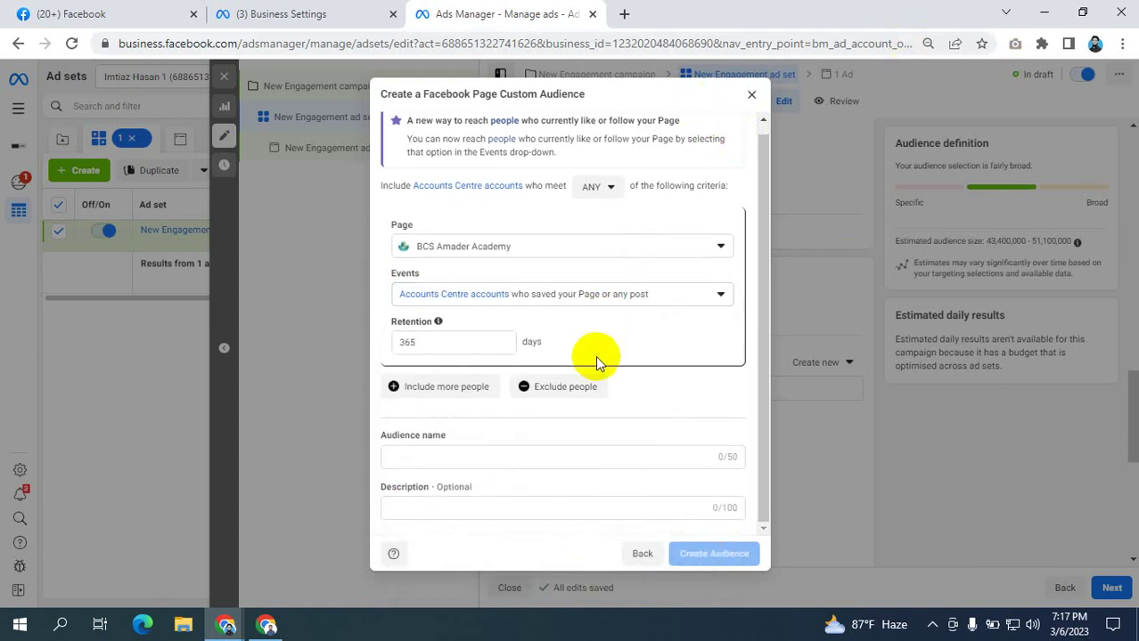
scroll(622, 259, "up", 1)
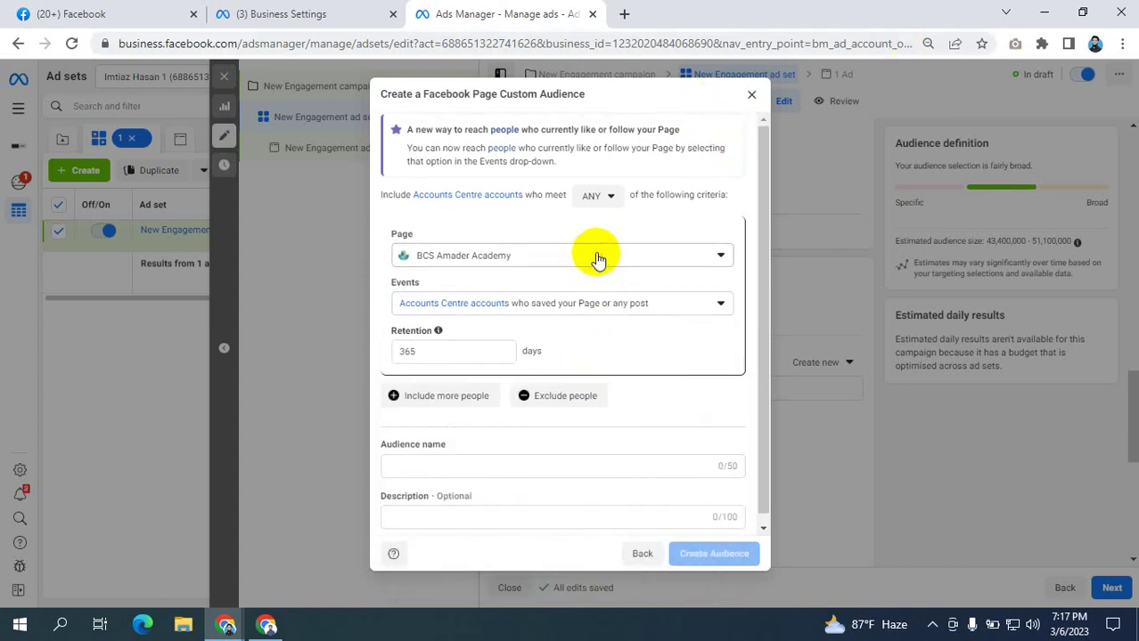
- Close the Facebook Page Custom Audience form without creating the audience and review the available Custom Audience sources
left_click(597, 259)
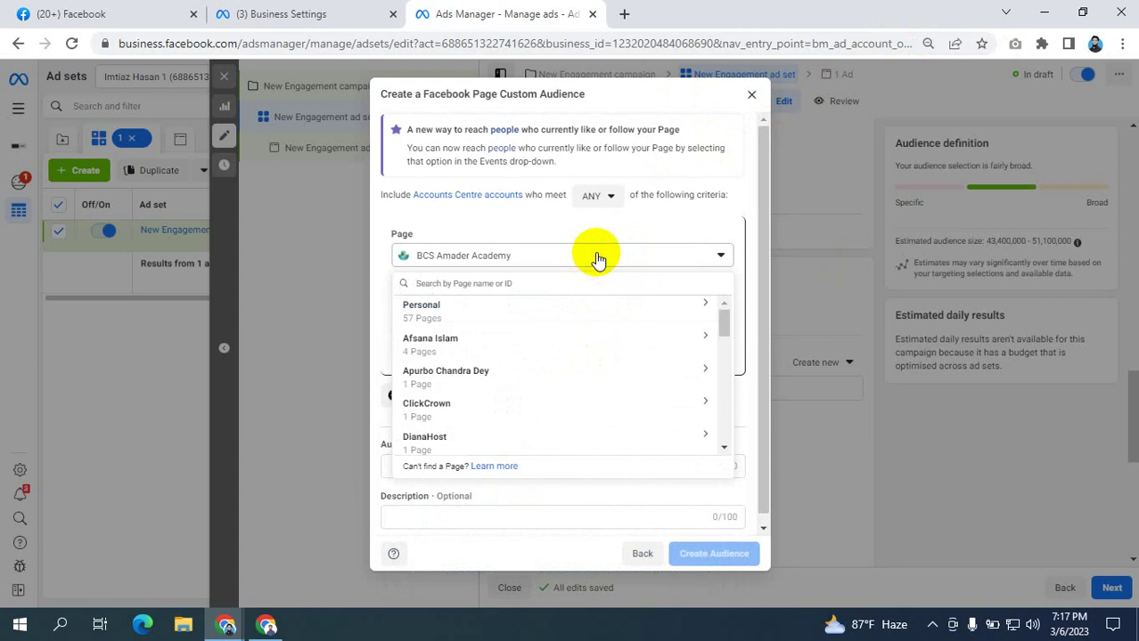
left_click(751, 98)
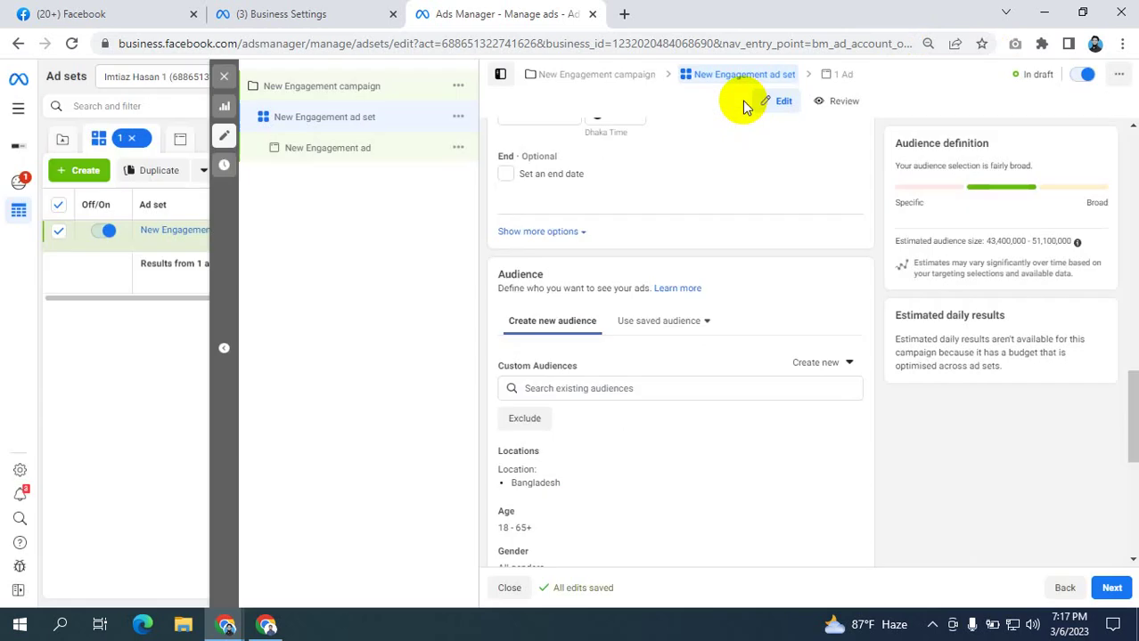
left_click(827, 375)
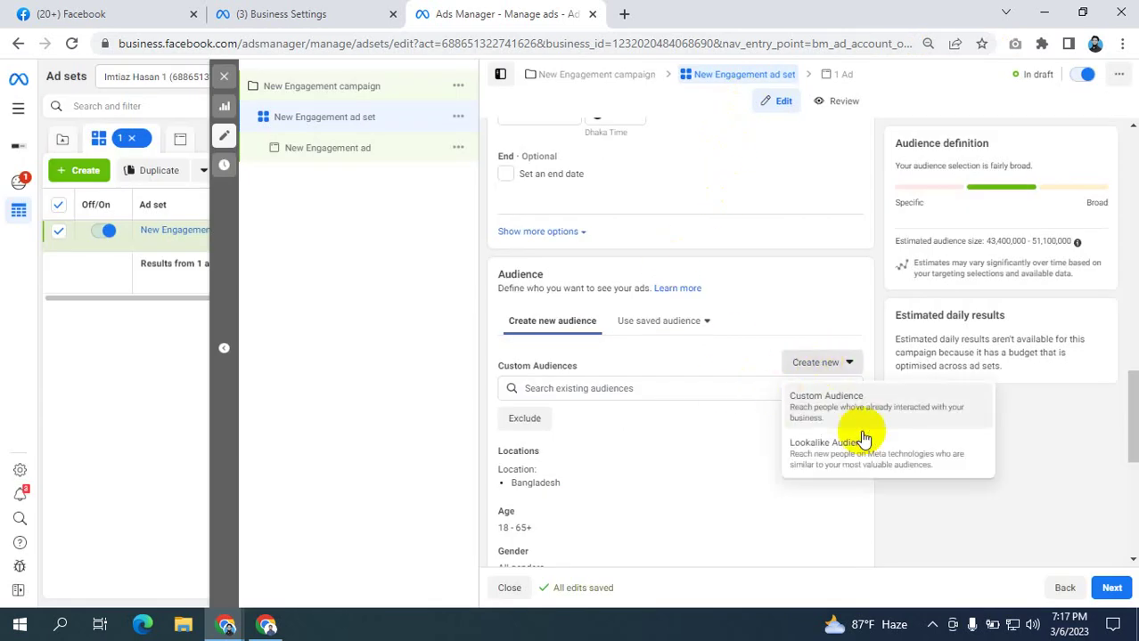
left_click(828, 397)
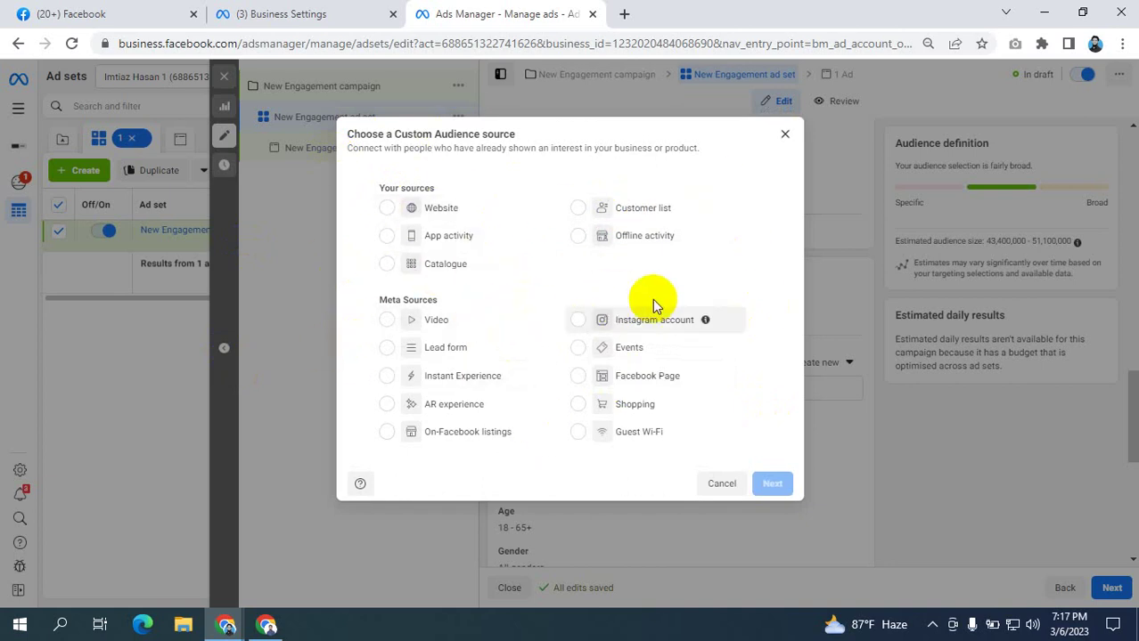
left_click(783, 135)
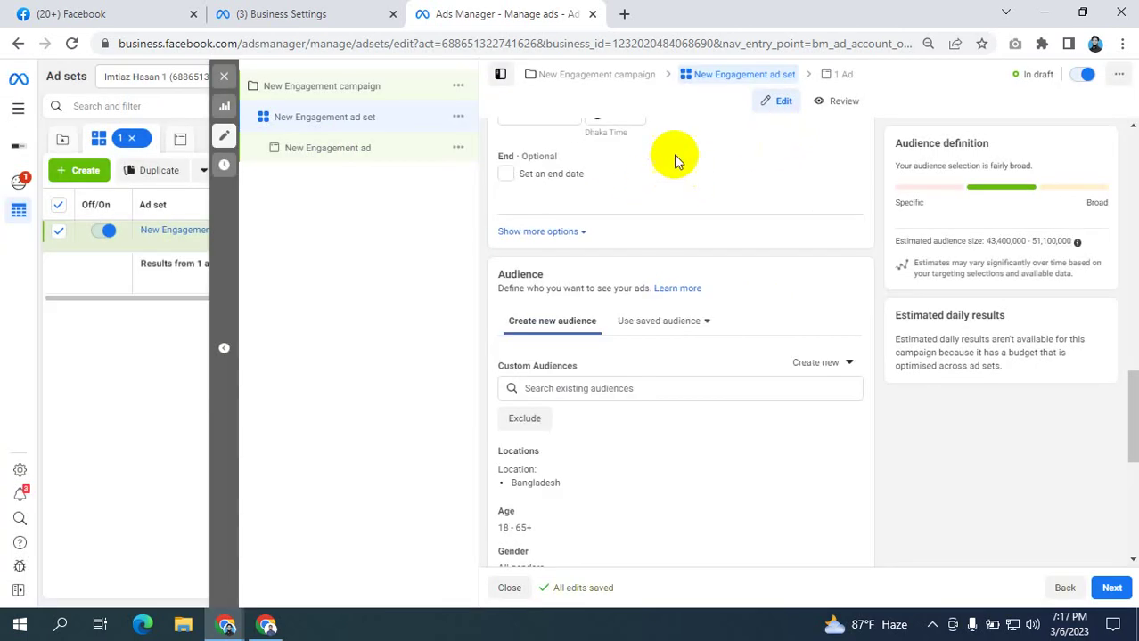
- Open the New Engagement campaign's settings and review its campaign details, A/B test and budget sections
left_click(312, 89)
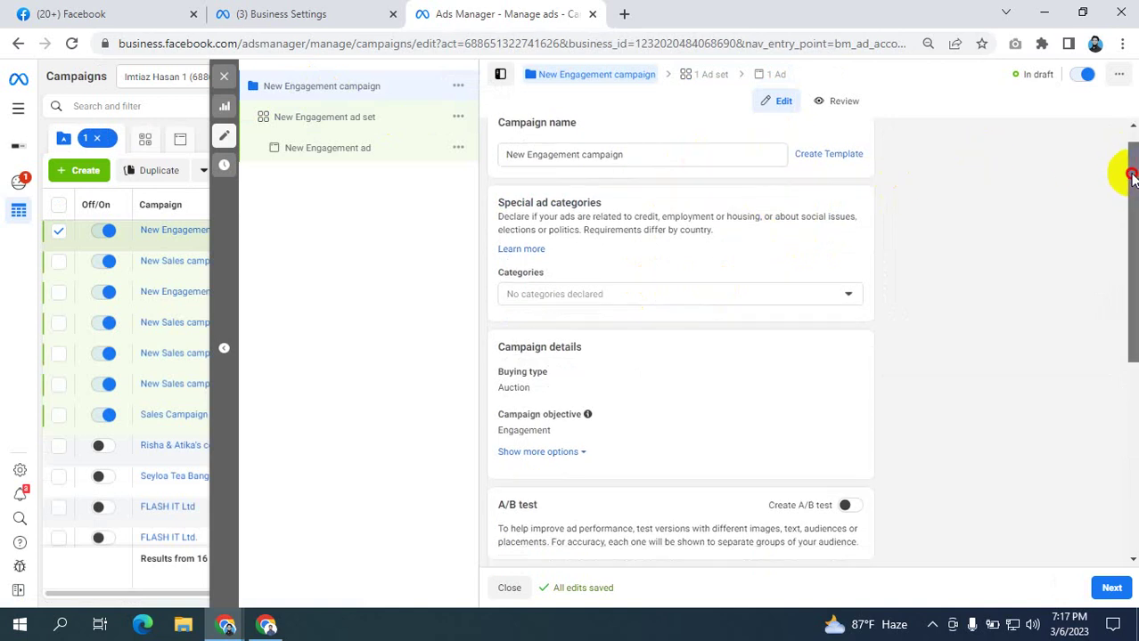
left_click_drag(1129, 163, 1134, 201)
scroll(1132, 203, "up", 1)
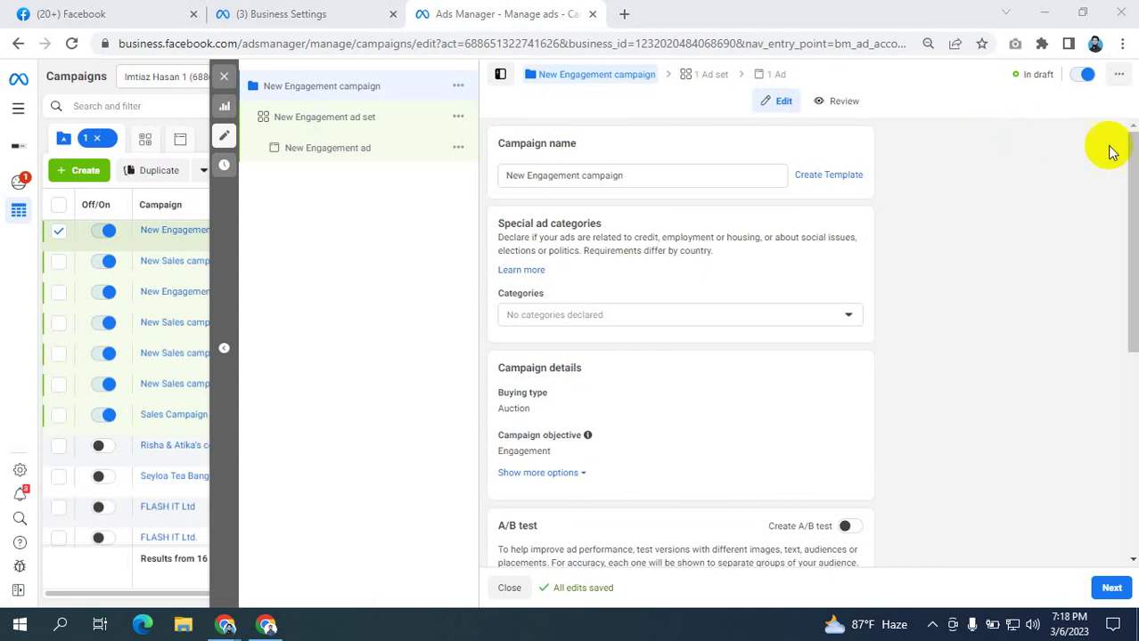
mouse_move(1133, 159)
left_mouse_down()
mouse_move(1133, 195)
mouse_move(1131, 156)
left_mouse_up()
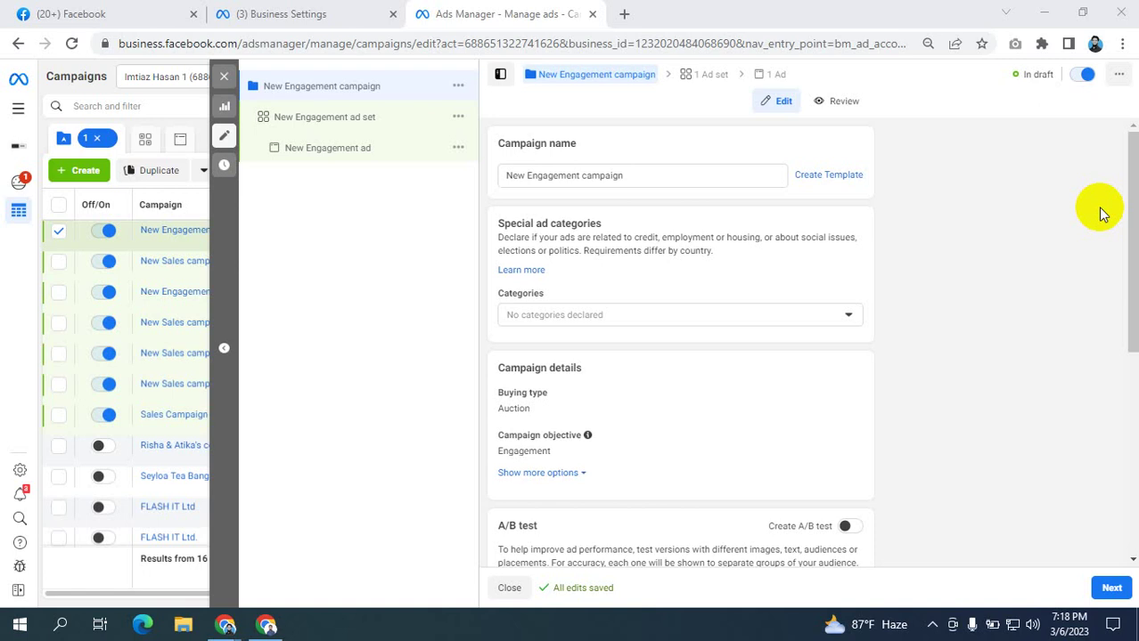
scroll(905, 173, "down", 3)
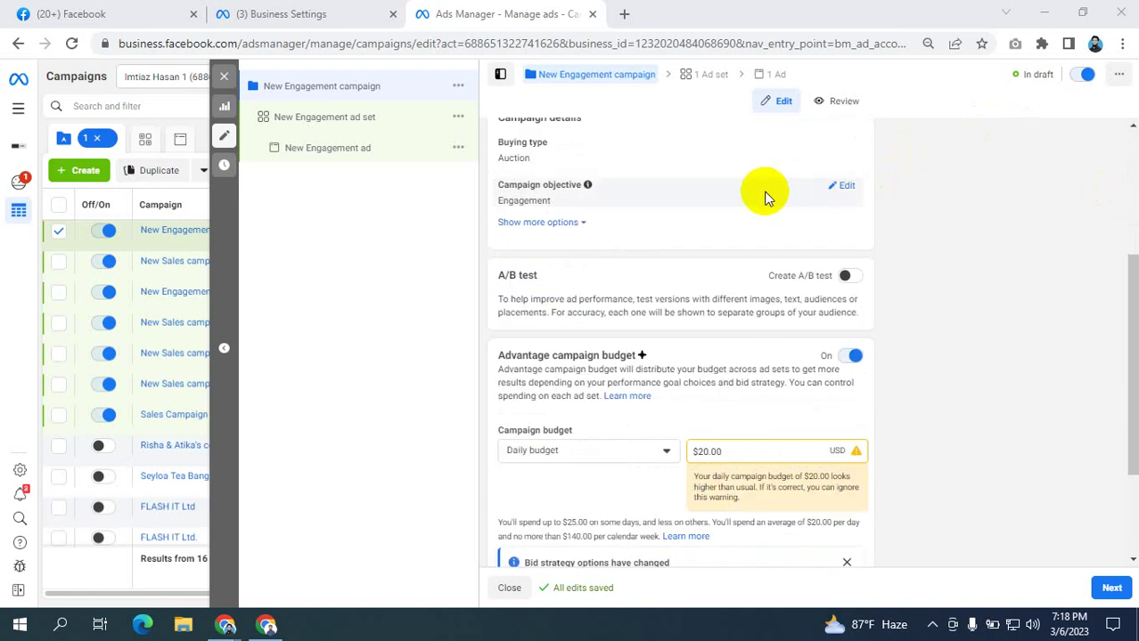
scroll(764, 194, "up", 3)
left_click(305, 93)
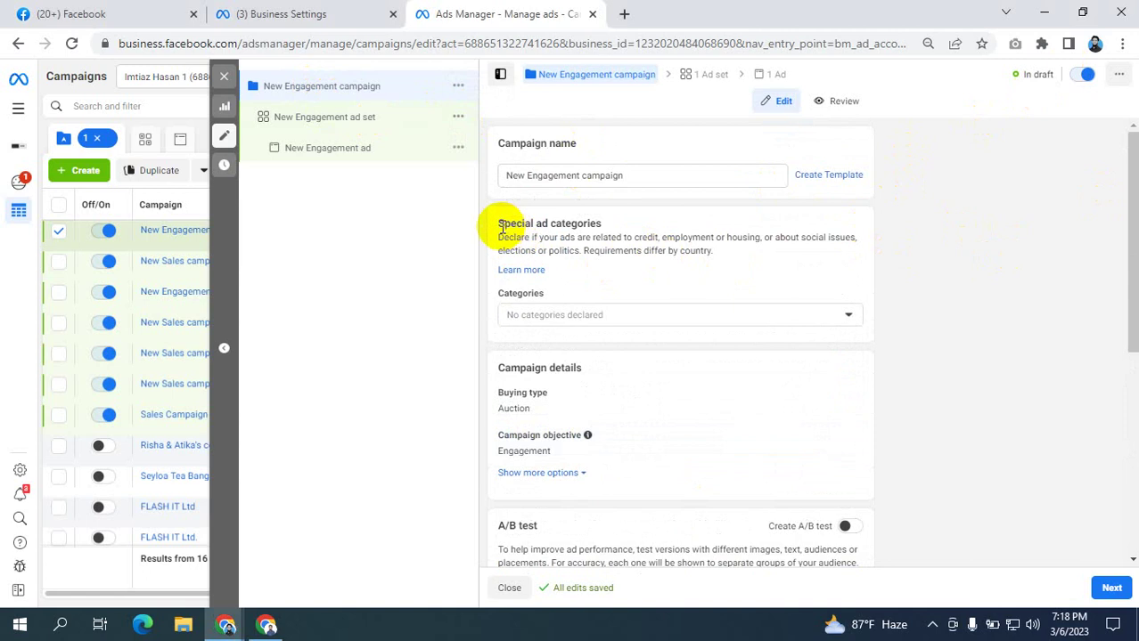
- Highlight the Special ad categories heading and view the categories that can be declared for the campaign
left_click_drag(499, 225, 601, 224)
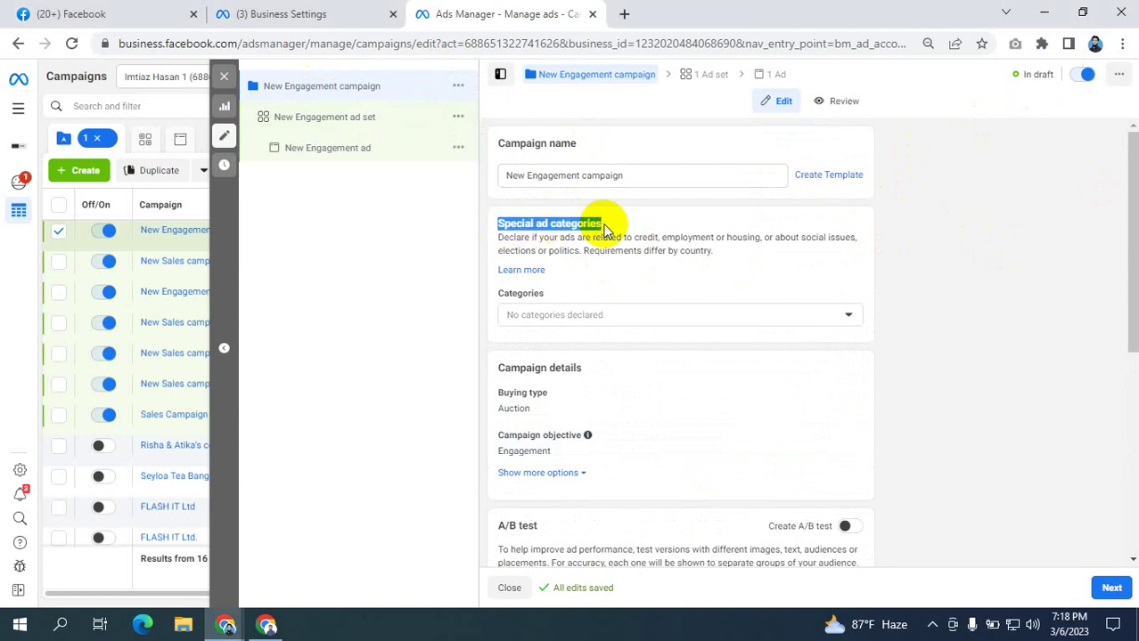
left_click(972, 256)
left_click(720, 315)
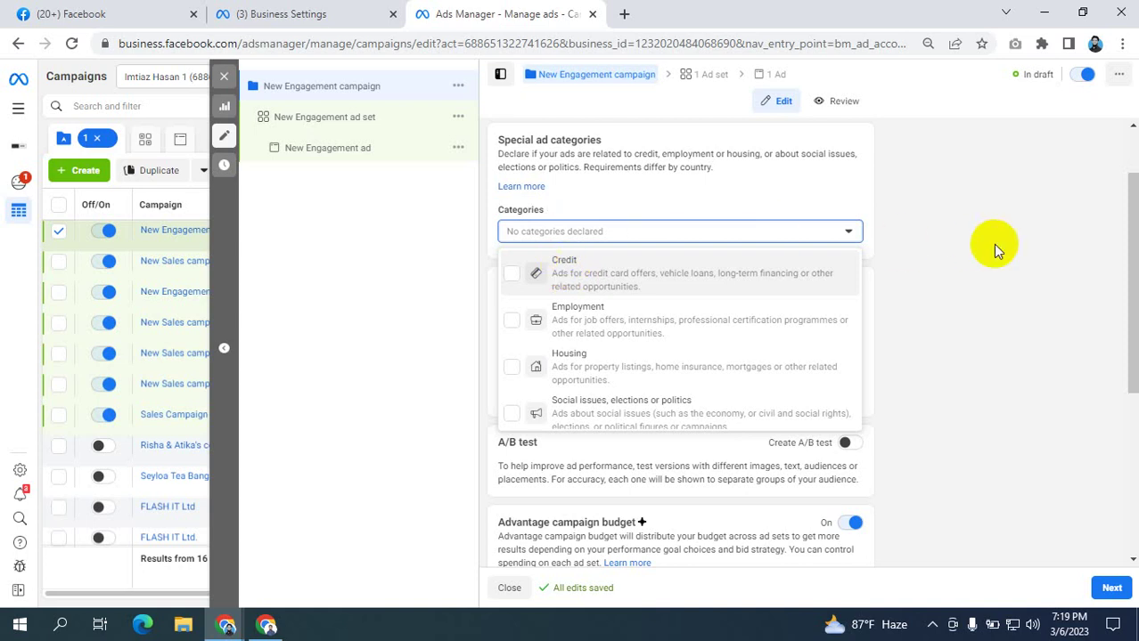
left_click(1005, 230)
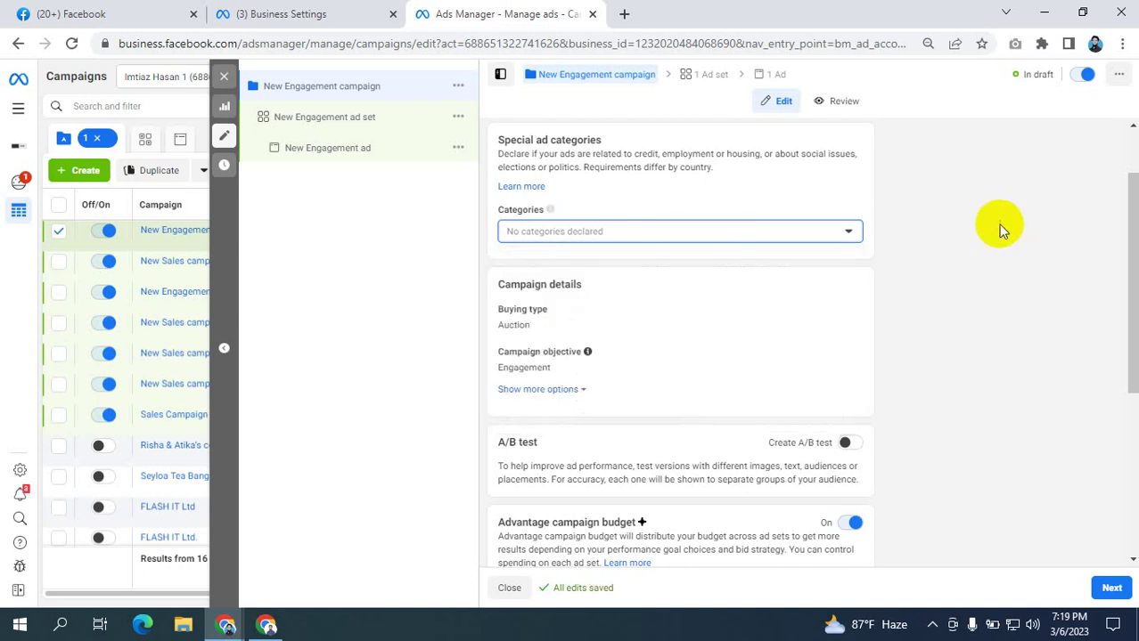
- Try declaring Credit and Employment one at a time as the special ad category, clearing each selection again
left_click(610, 236)
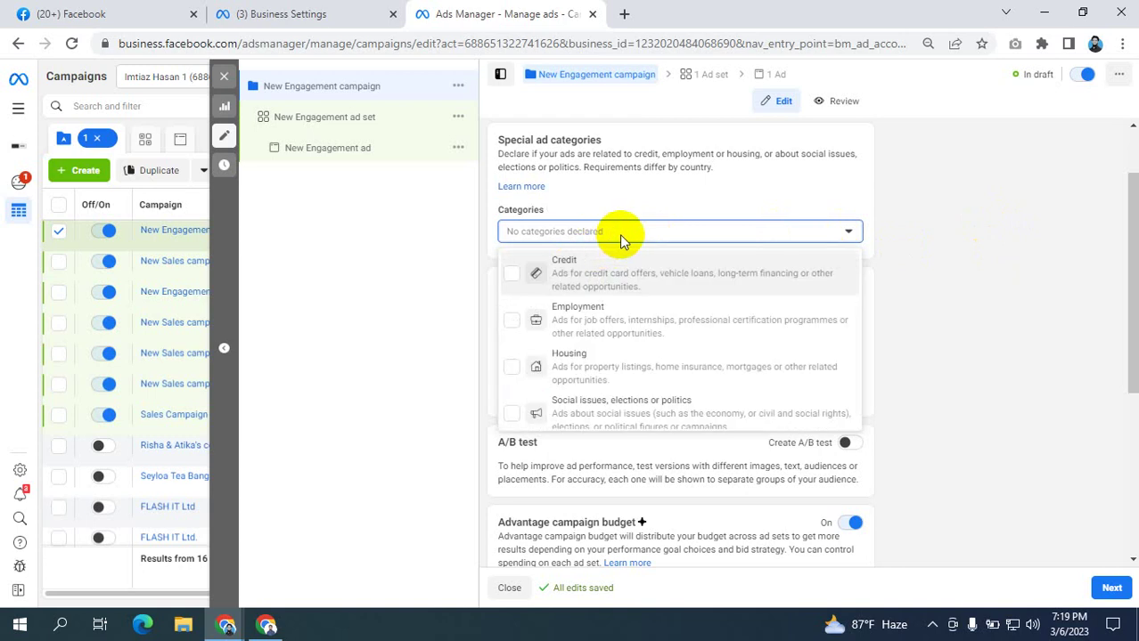
left_click(512, 275)
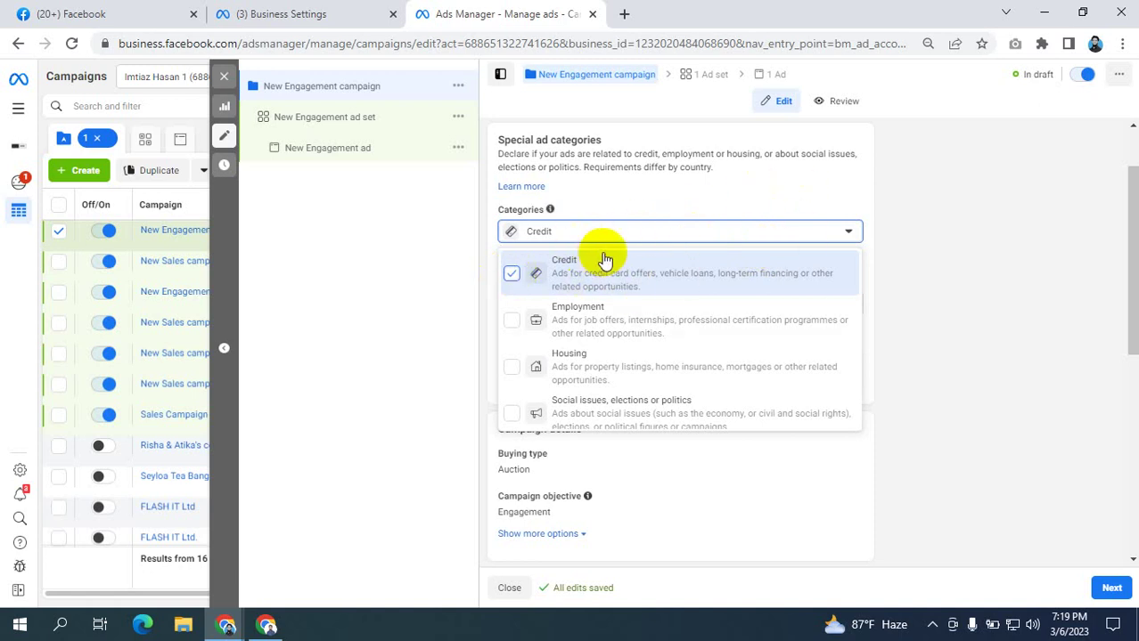
left_click(512, 276)
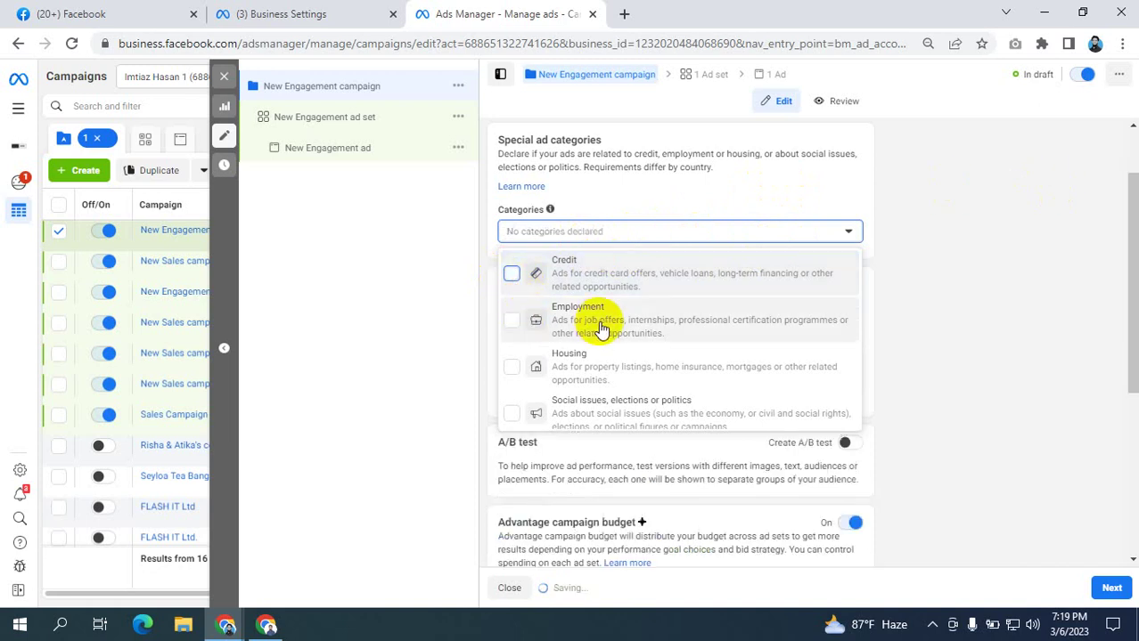
left_click(512, 322)
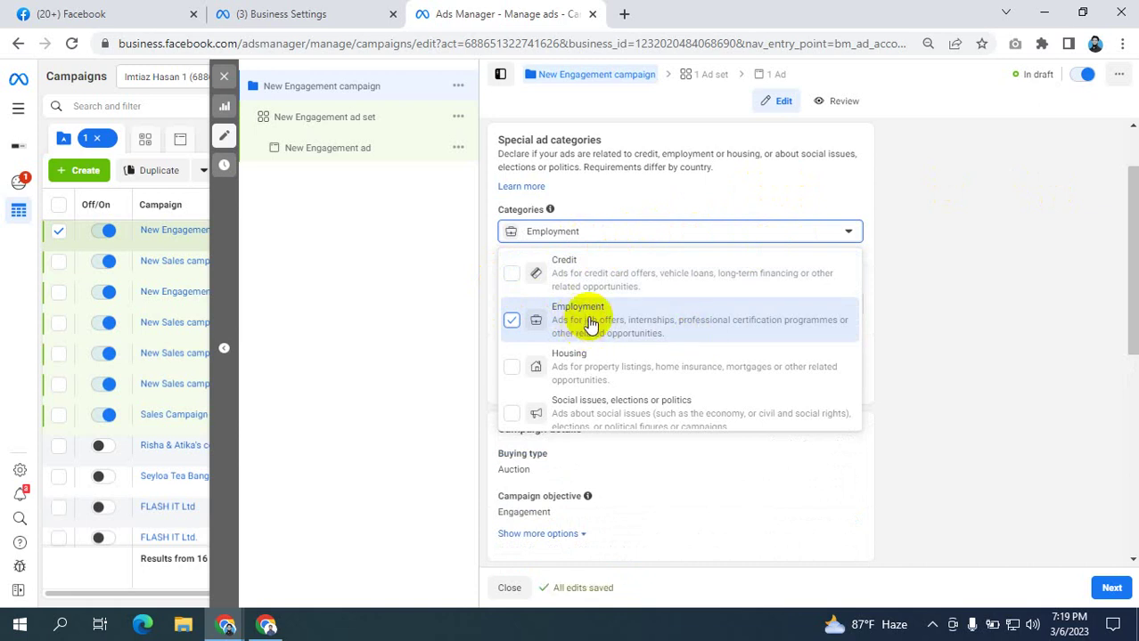
left_click(512, 320)
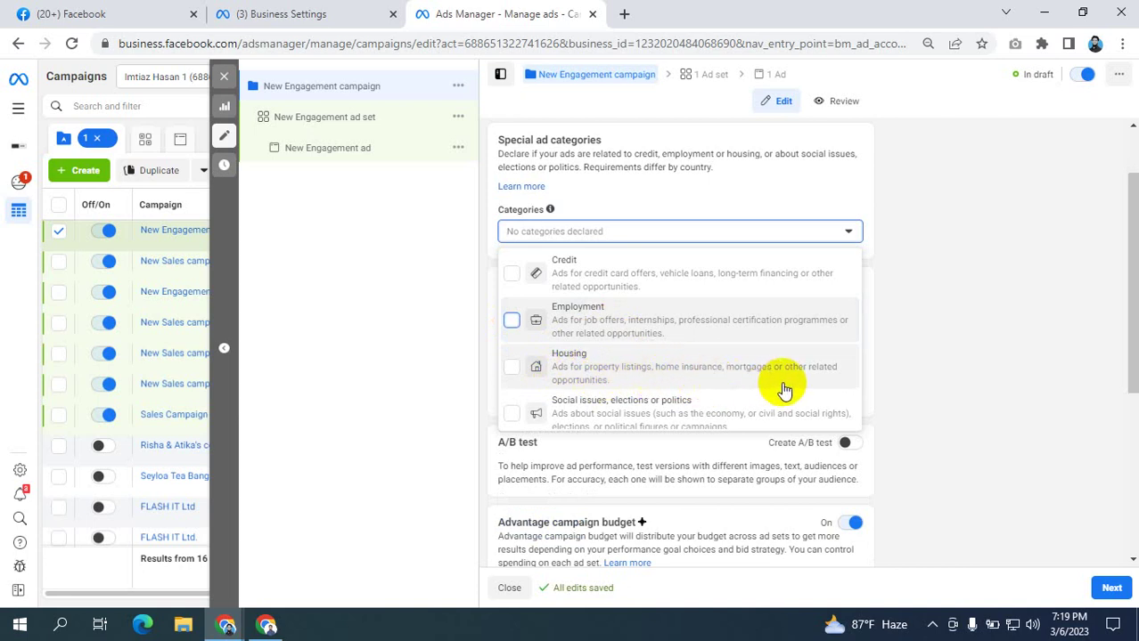
- Try Housing and Social issues, elections or politics one at a time as the special ad category, clearing each again
left_click(581, 381)
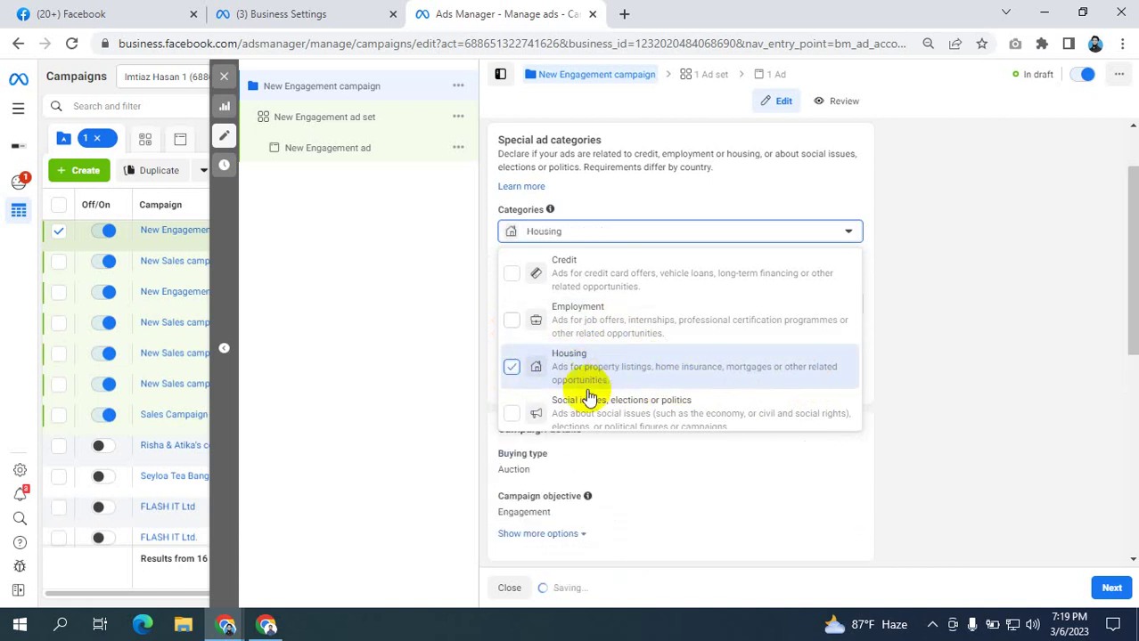
left_click(513, 368)
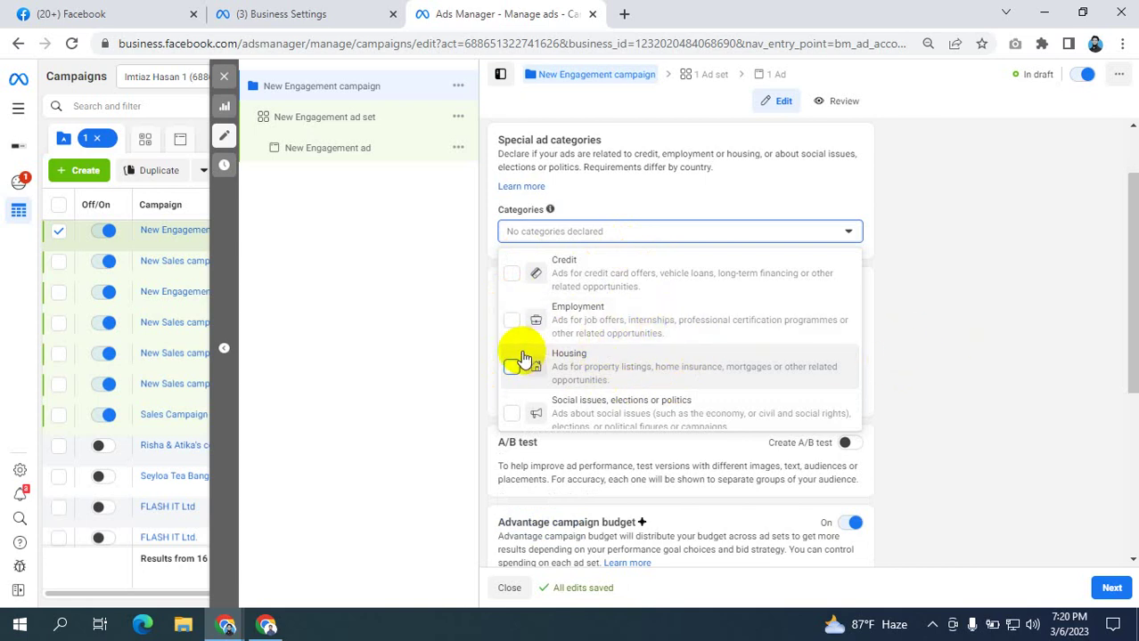
left_click(719, 415)
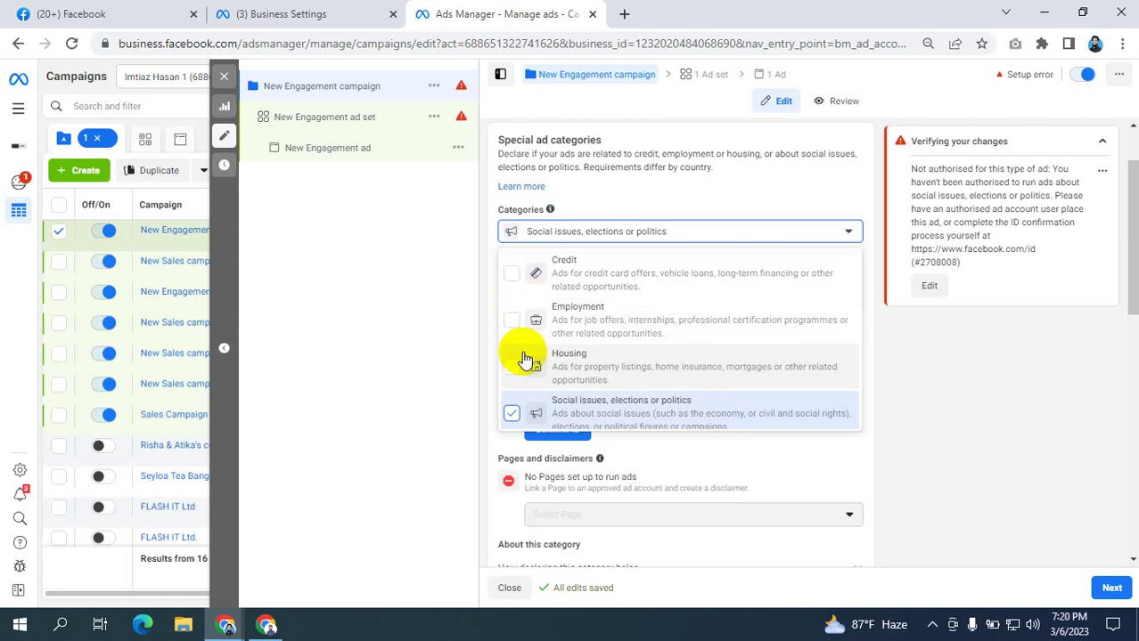
left_click(510, 413)
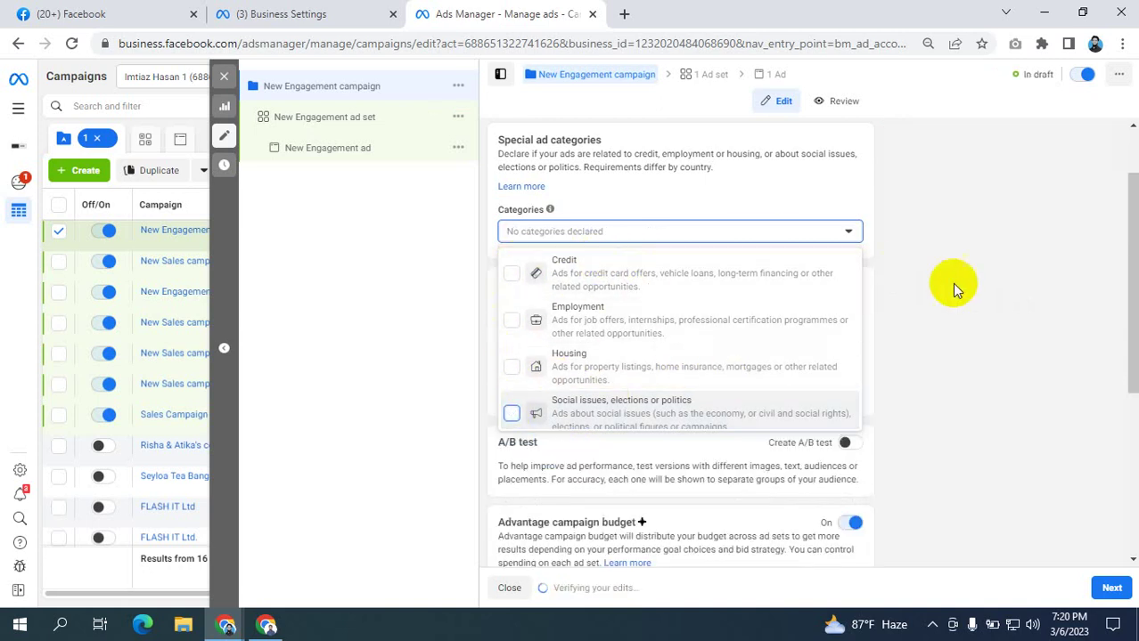
left_click(1006, 234)
- Review the list of special ad categories again without declaring any of them
left_click(734, 231)
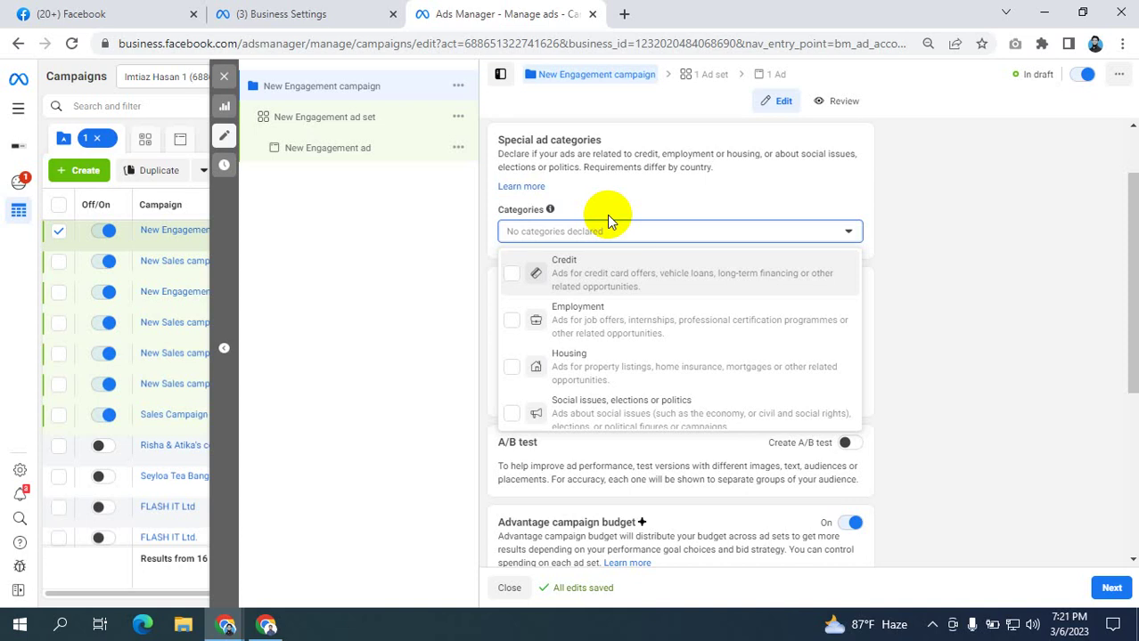
left_click(996, 220)
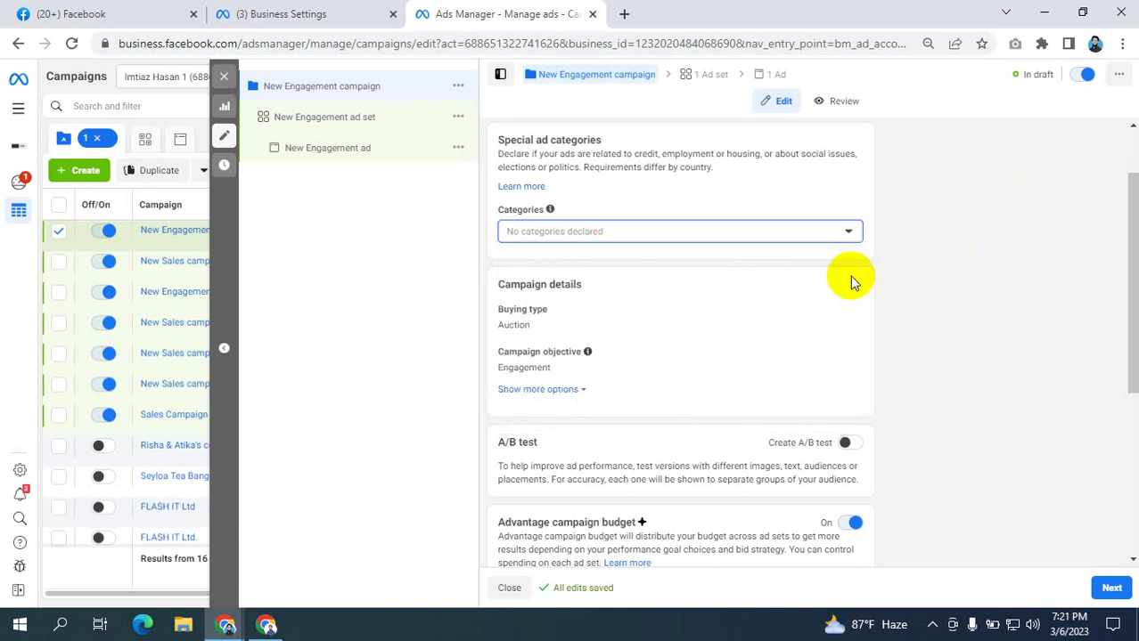
left_click(648, 231)
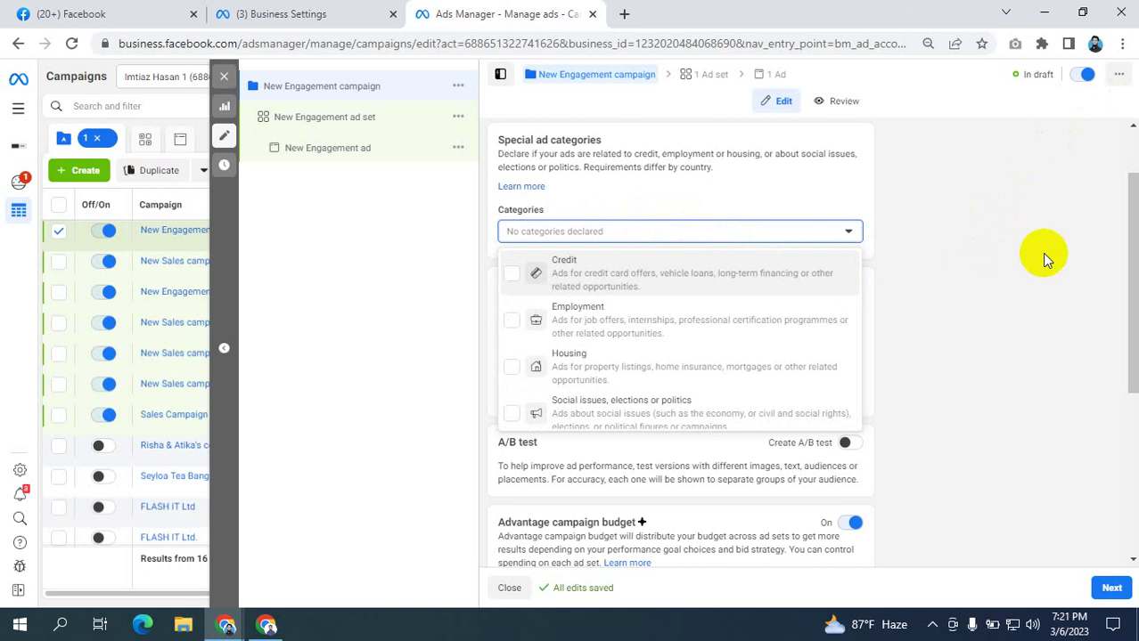
left_click(983, 258)
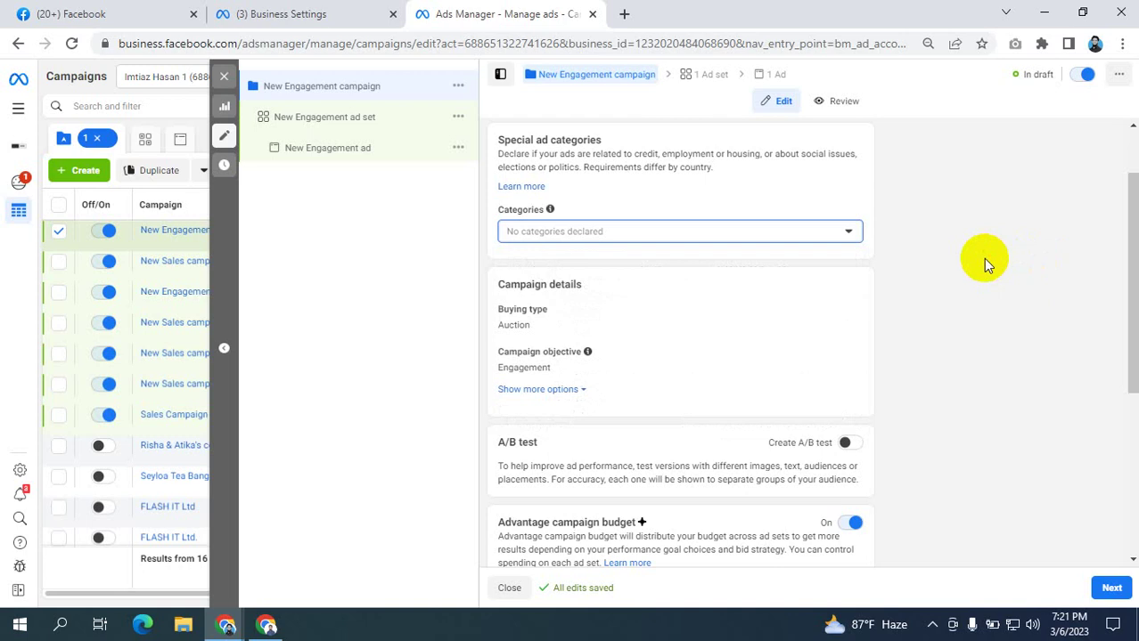
- Declare Employment as the campaign's special ad category and recheck the category list
left_click(819, 232)
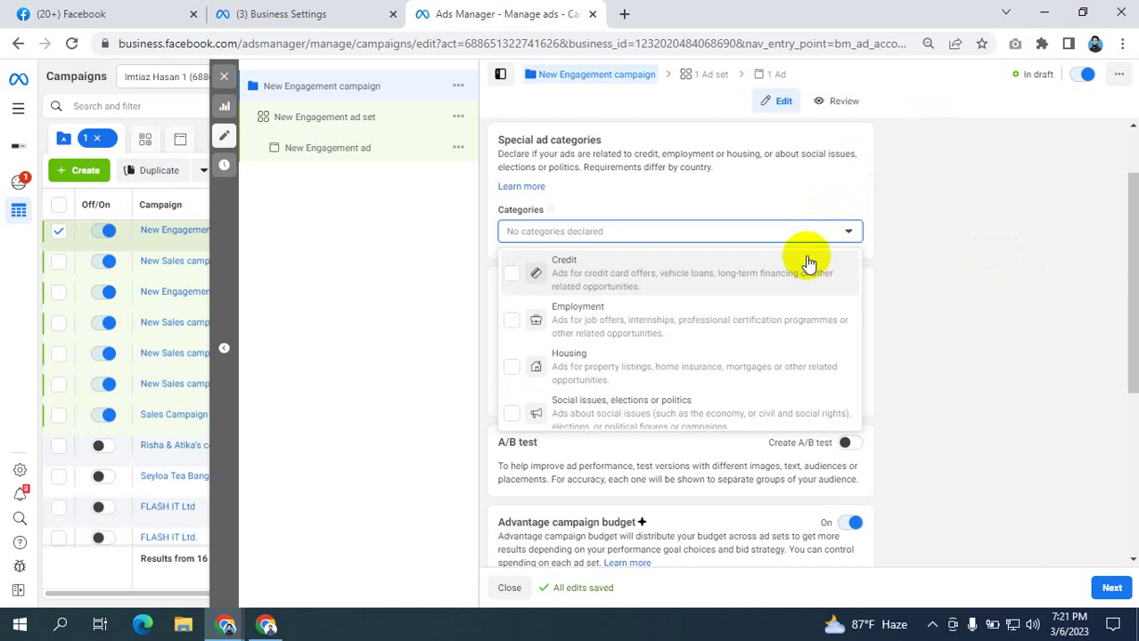
left_click(512, 321)
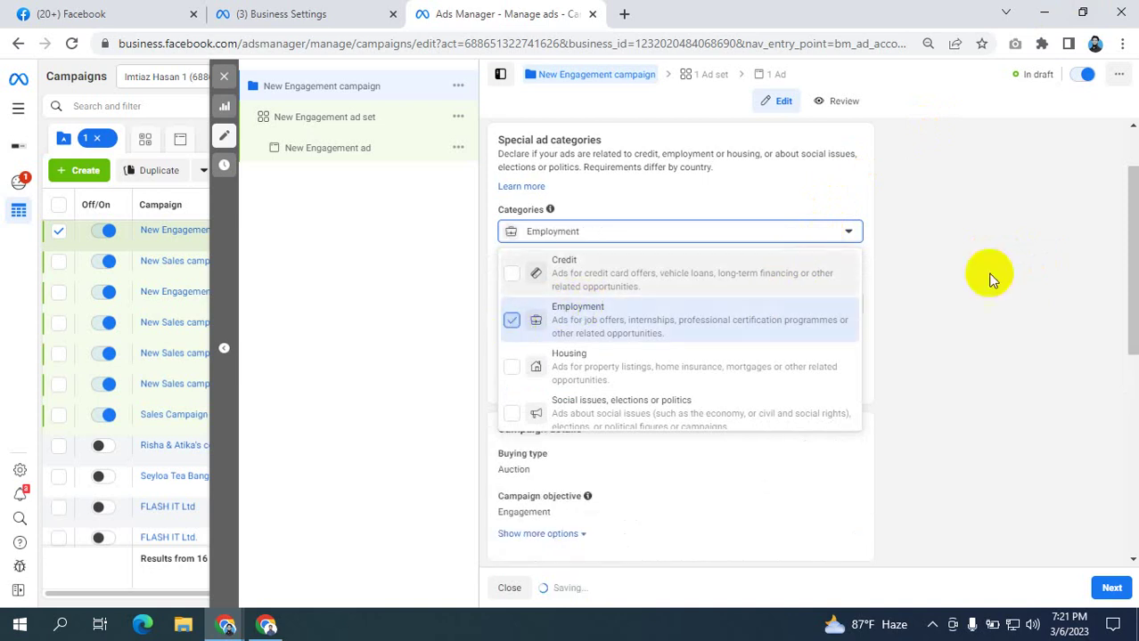
left_click(1047, 216)
left_click(567, 233)
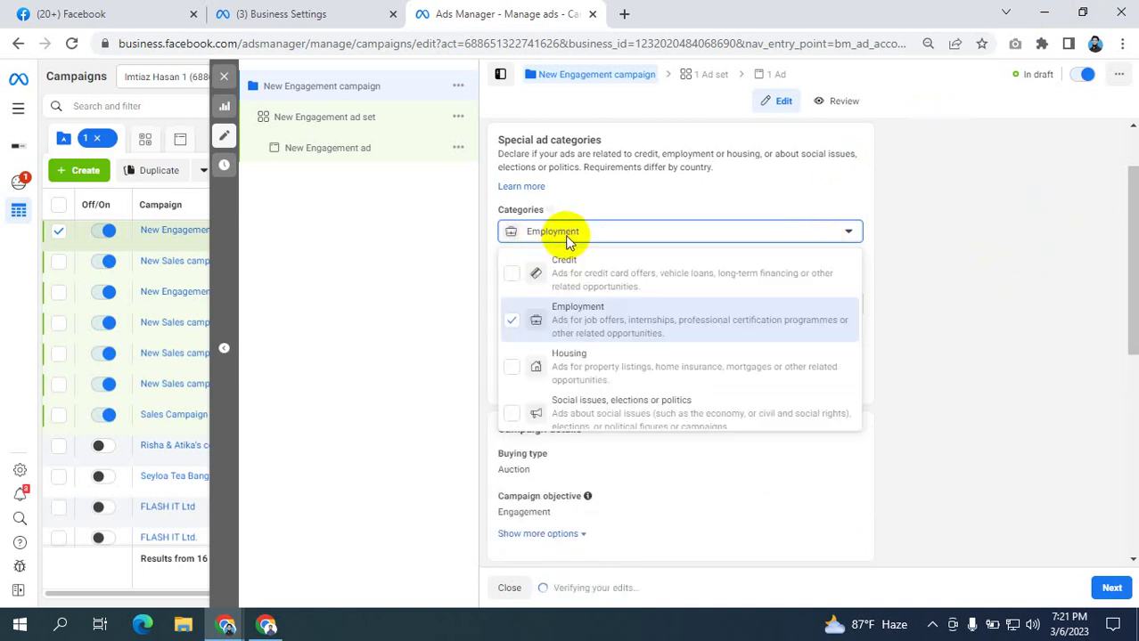
left_click(967, 224)
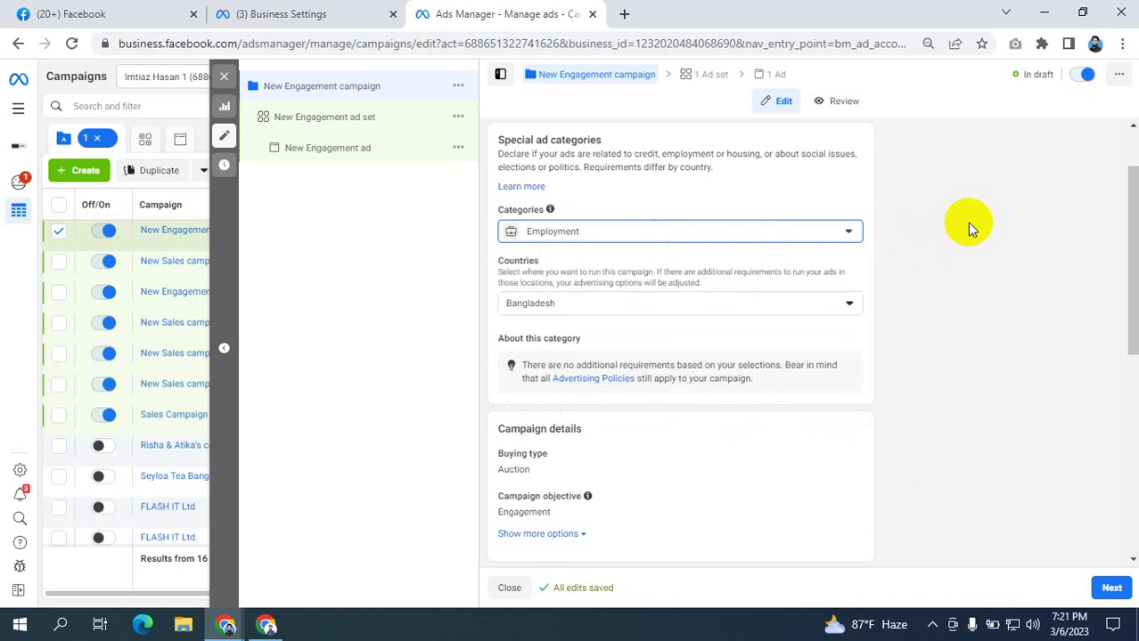
left_click(679, 232)
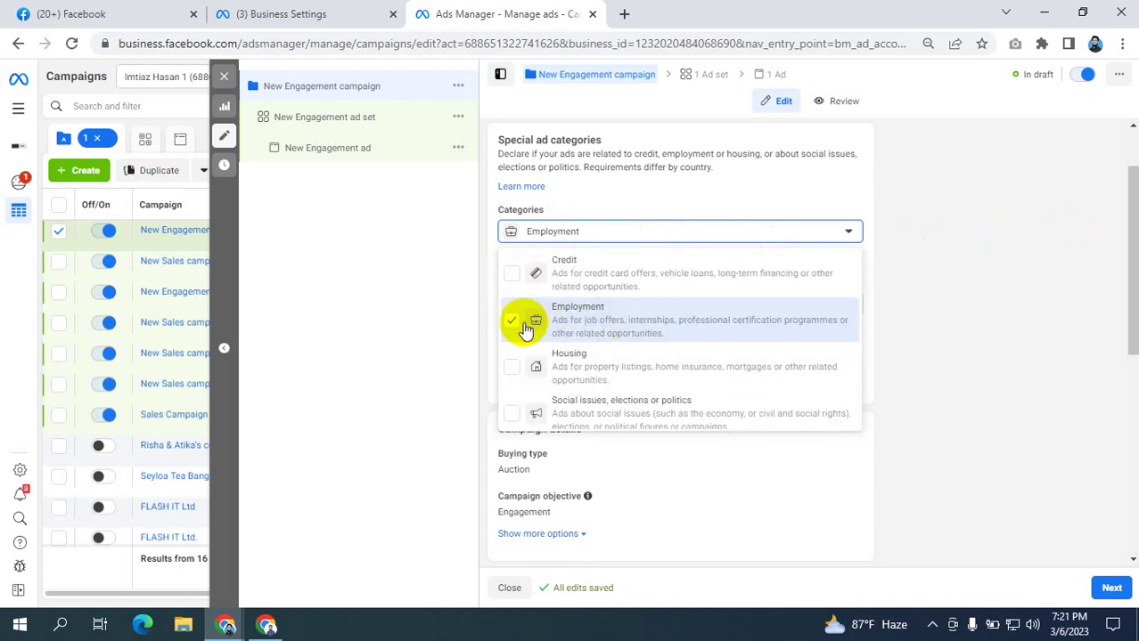
left_click(1028, 236)
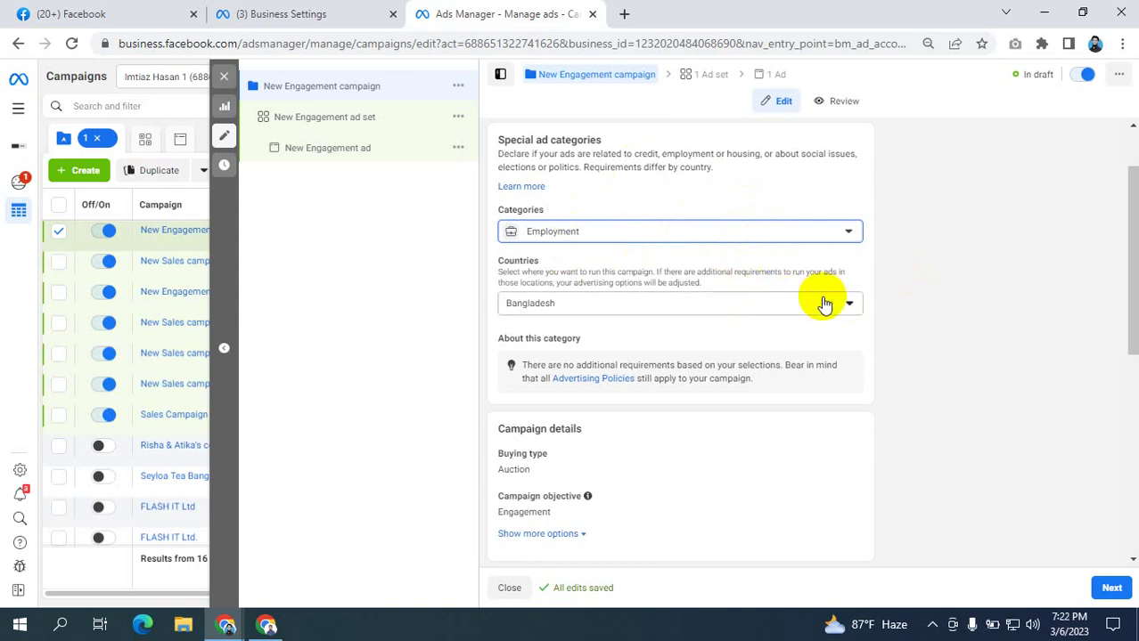
- Replace Employment with Housing as the campaign's special ad category and proceed to the ad set settings
left_click(741, 236)
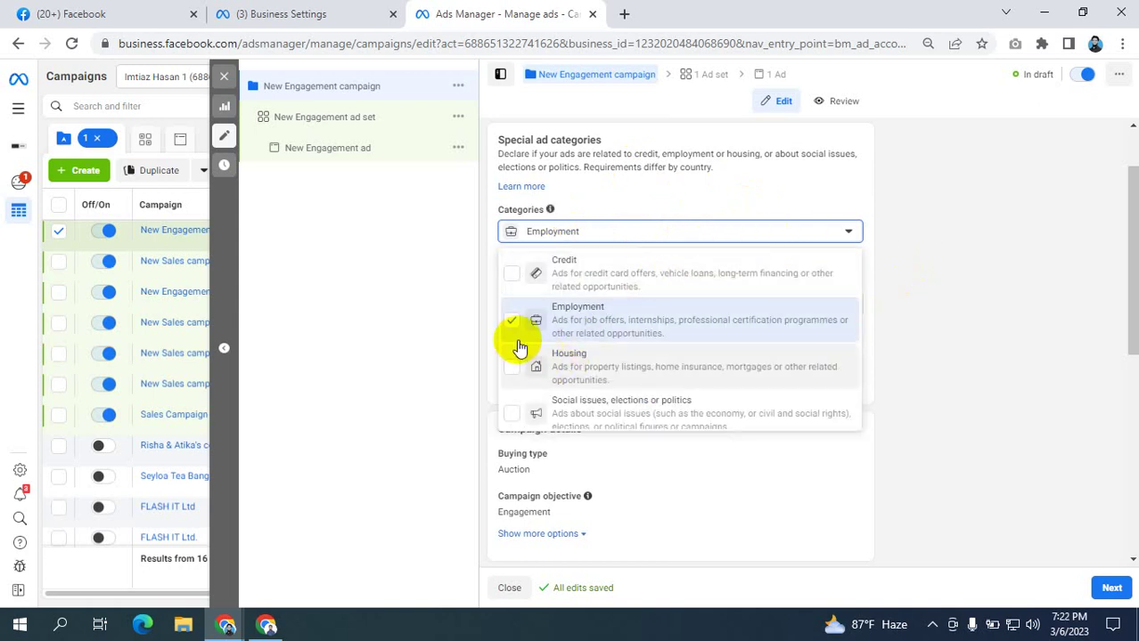
left_click(510, 320)
left_click(518, 368)
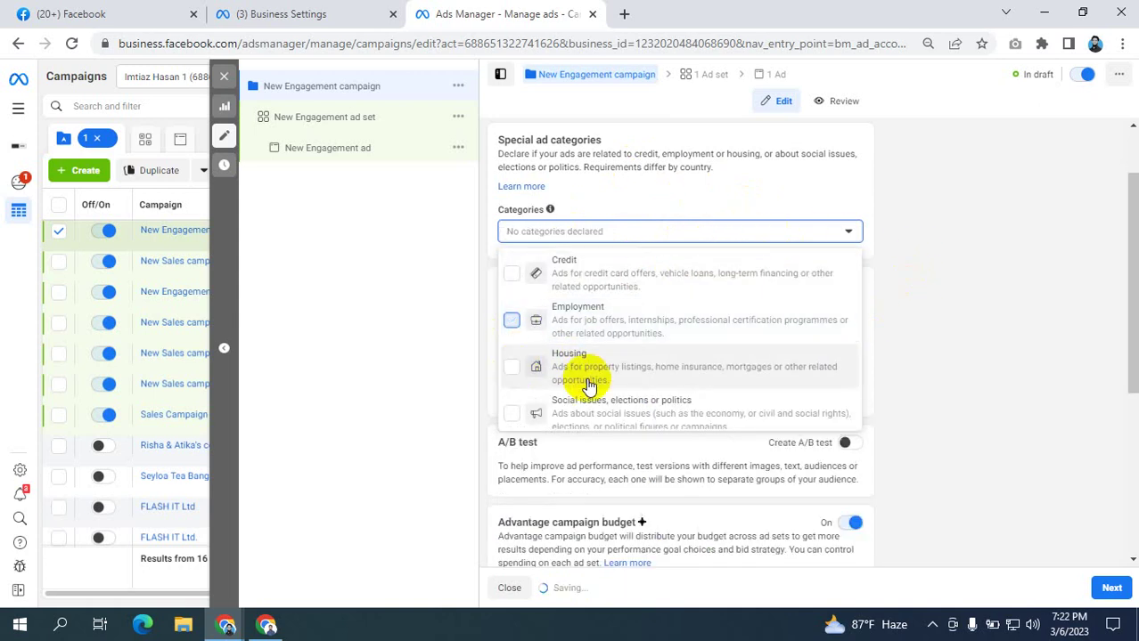
left_click(985, 316)
left_click(1110, 588)
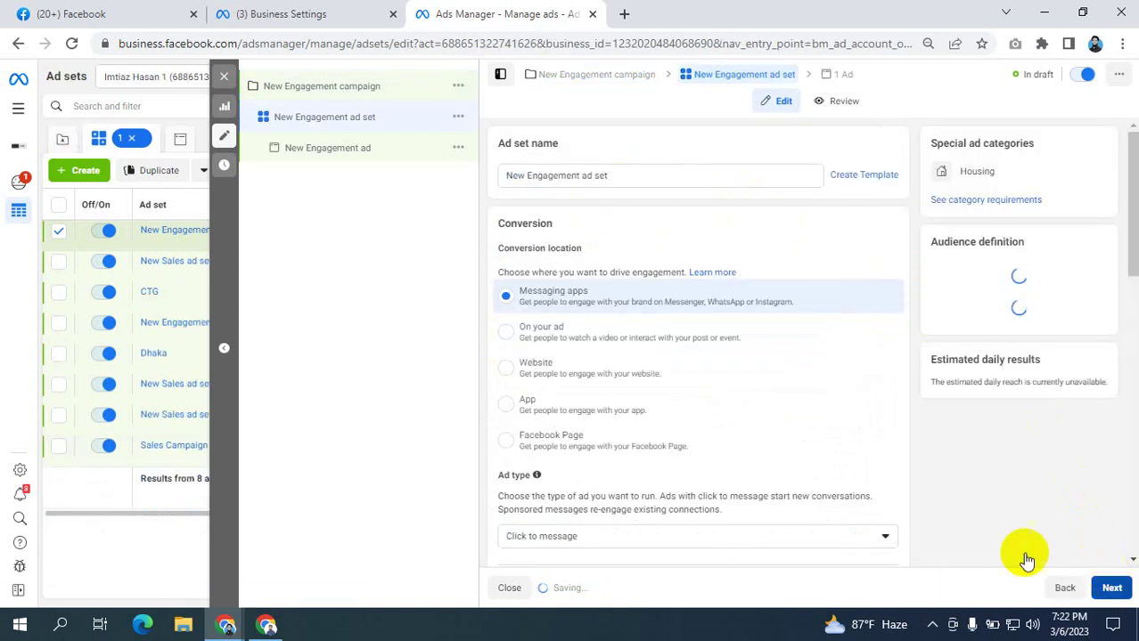
- Examine the ad set's age, gender and detailed targeting options available under the Housing category
scroll(781, 450, "down", 10)
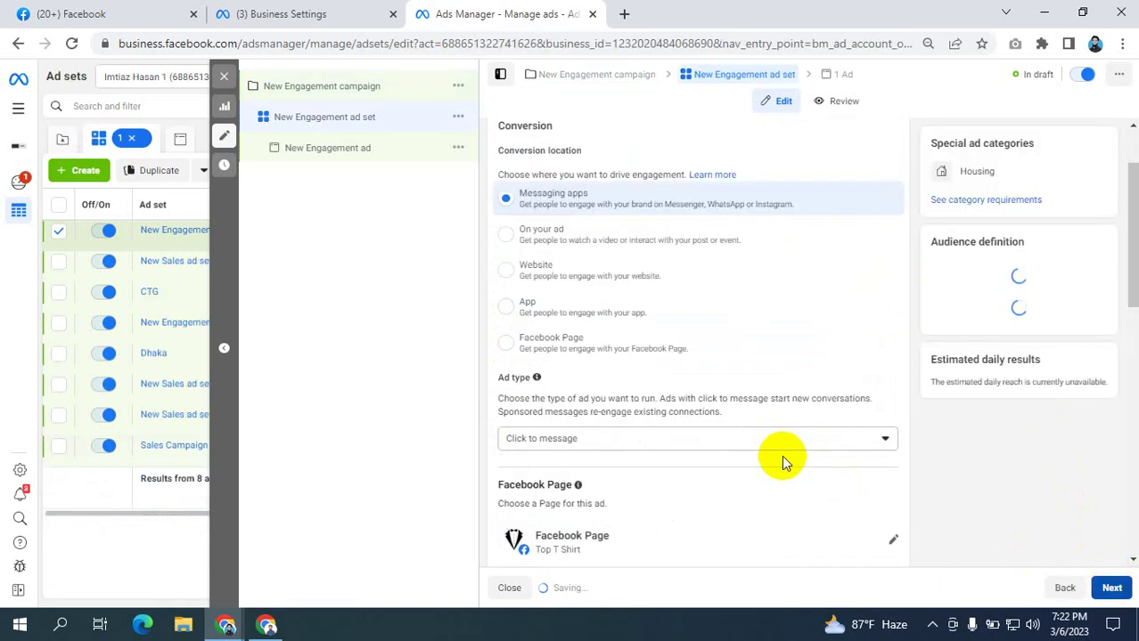
scroll(859, 426, "down", 8)
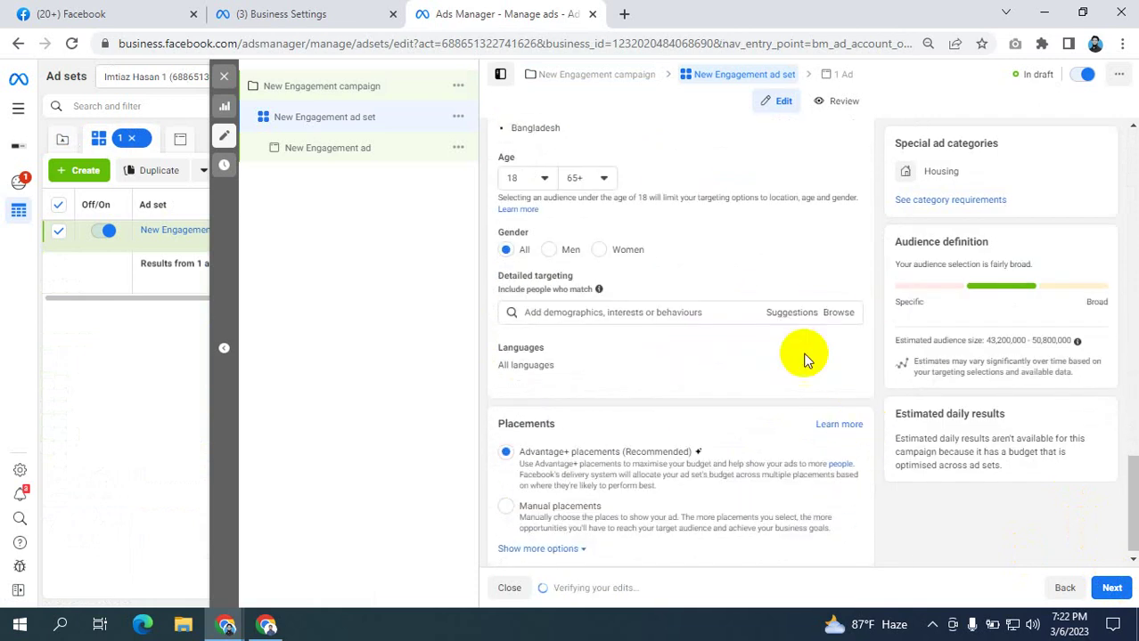
left_click(626, 311)
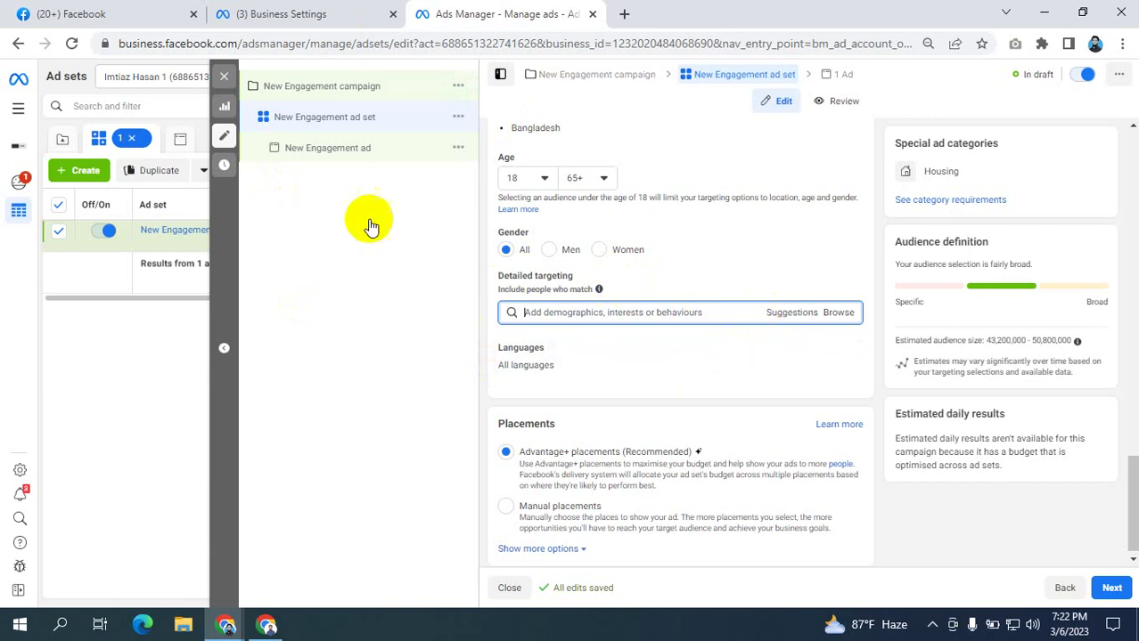
- Return to the New Engagement campaign settings and clear Housing from the special ad categories
left_click(332, 85)
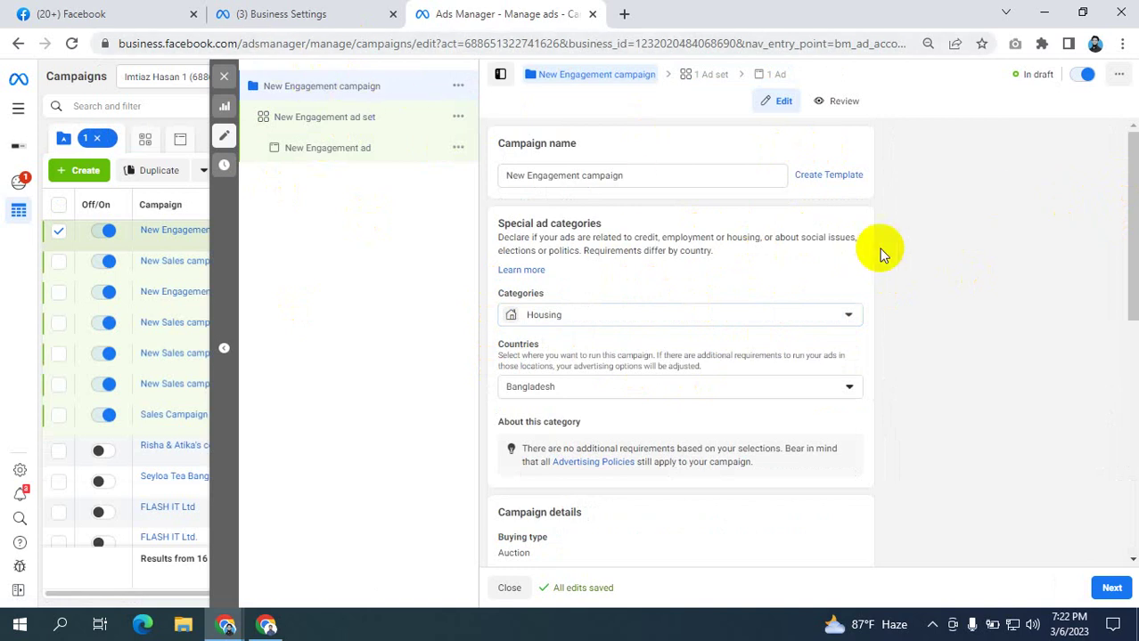
scroll(970, 246, "down", 2)
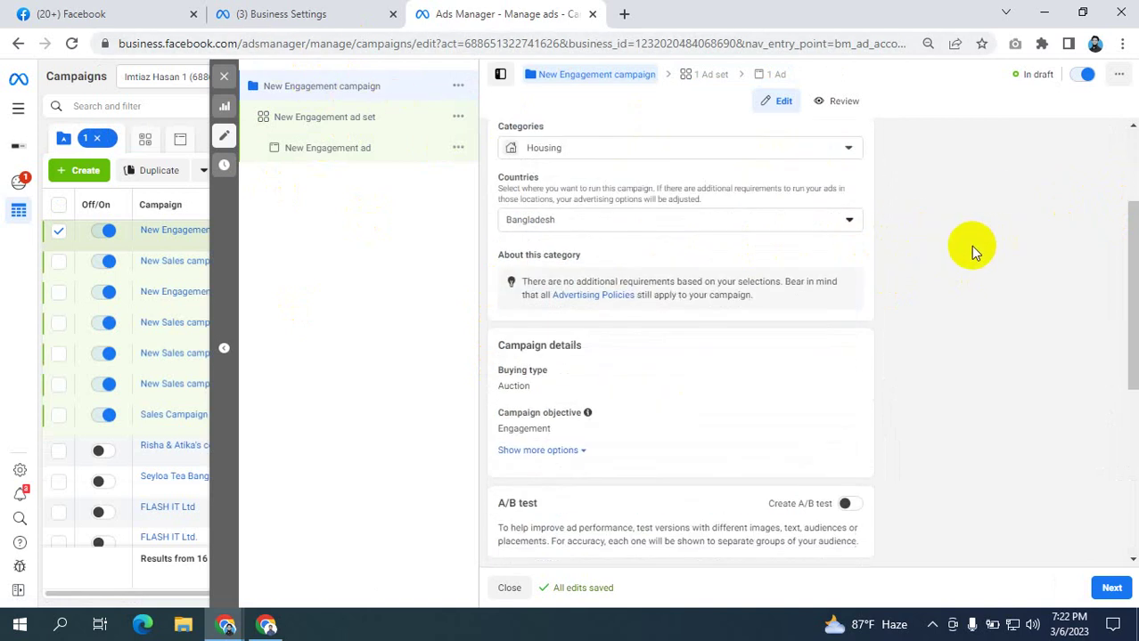
scroll(971, 246, "up", 2)
left_click(724, 313)
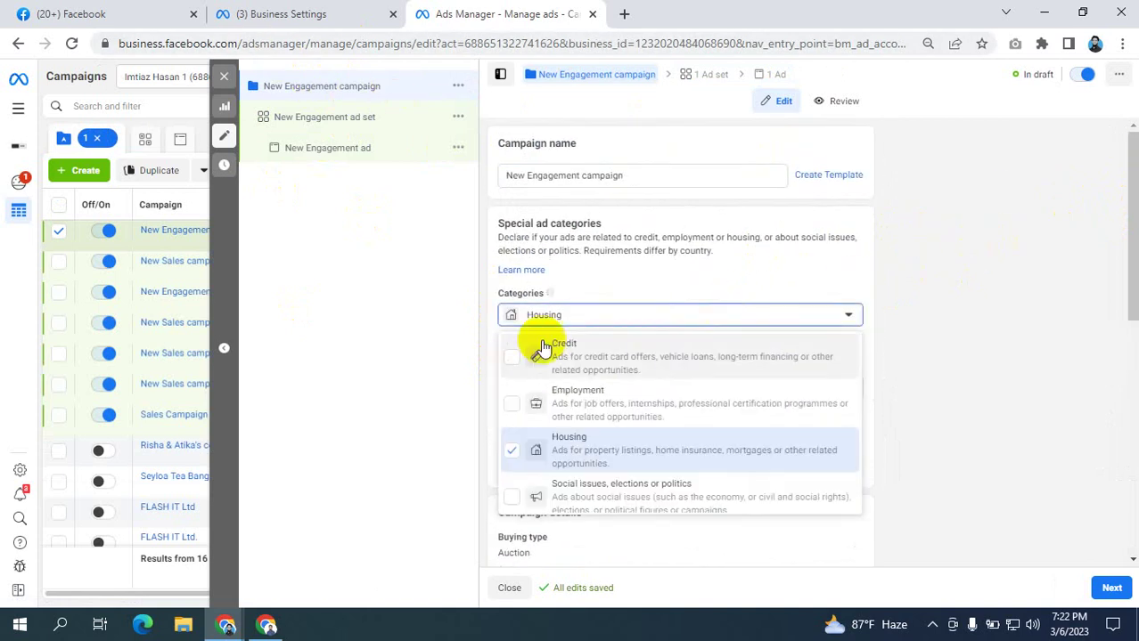
left_click(509, 457)
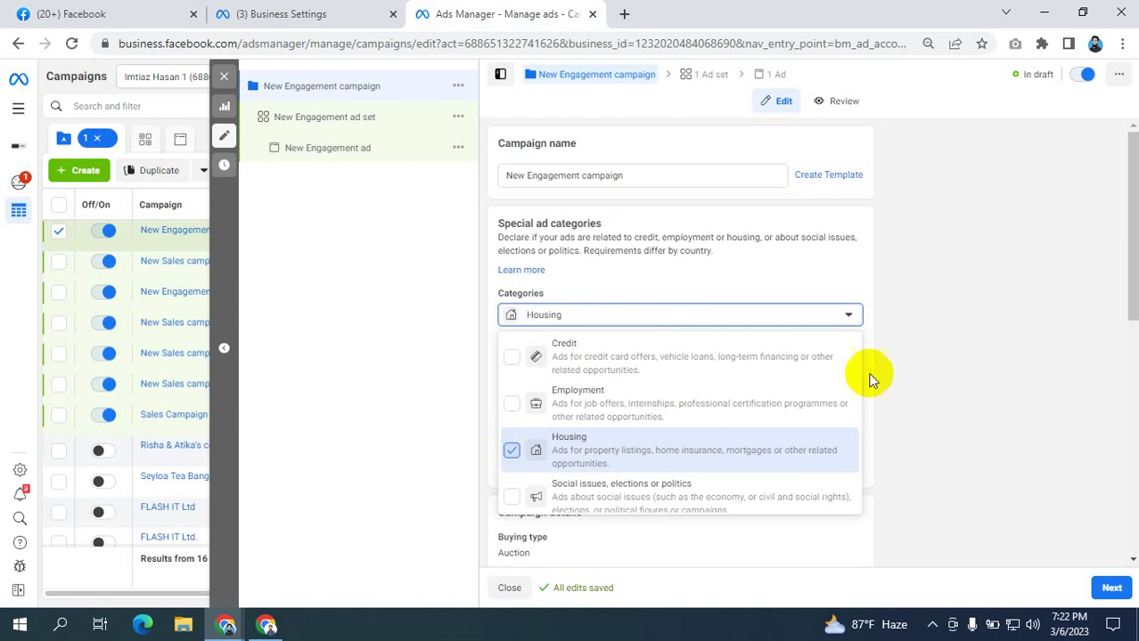
left_click(984, 288)
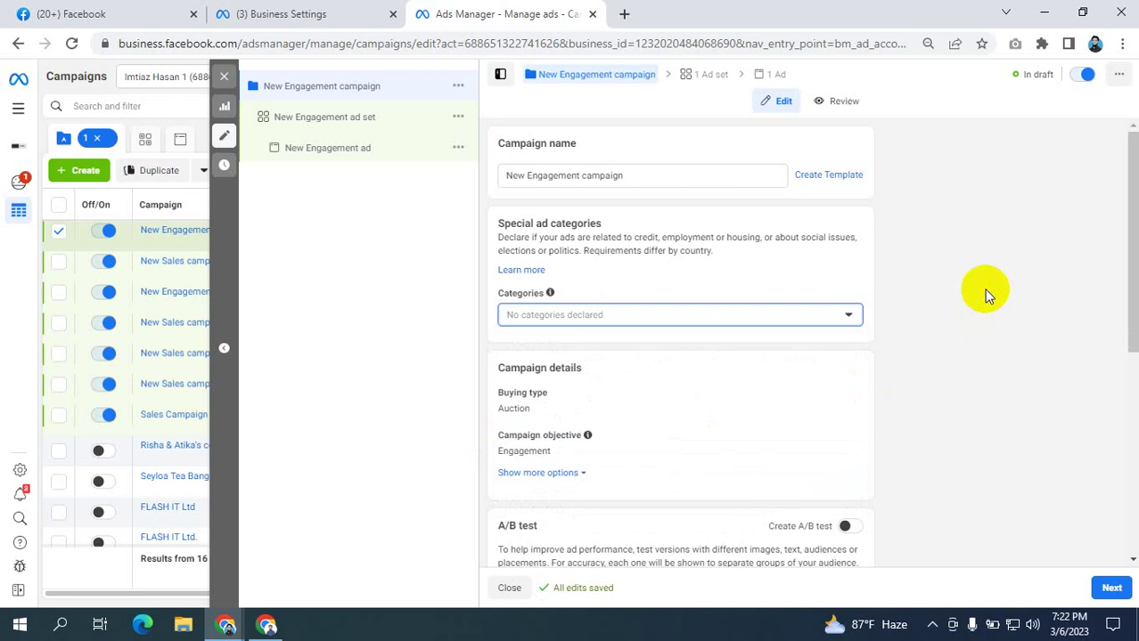
- Review the special ad category list, try declaring Credit and clear it again
left_click(826, 320)
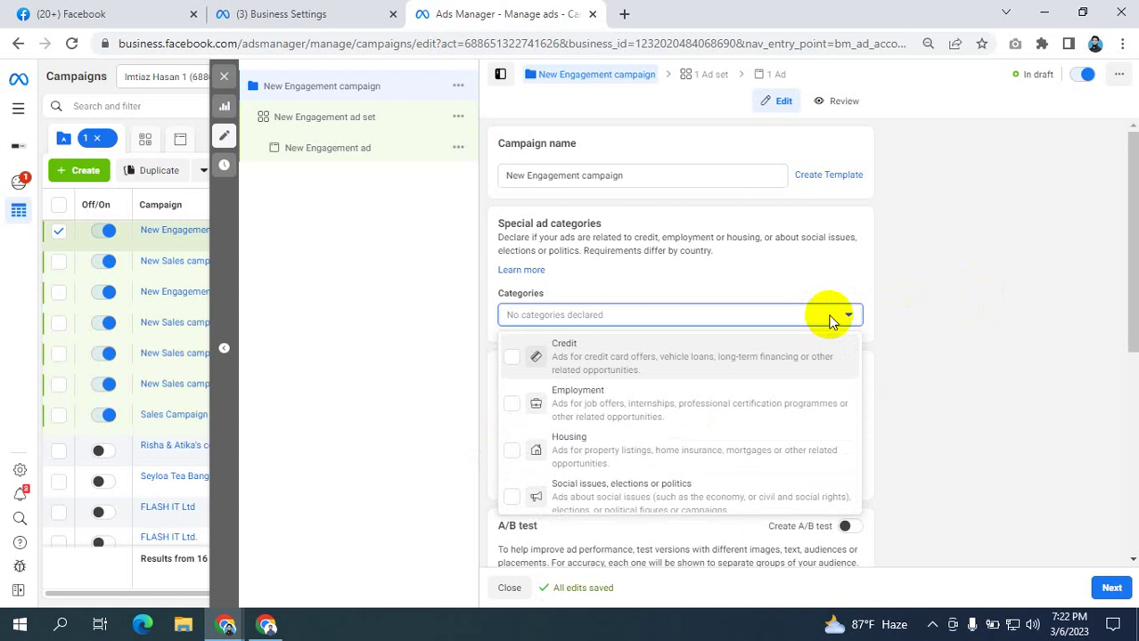
left_click(837, 316)
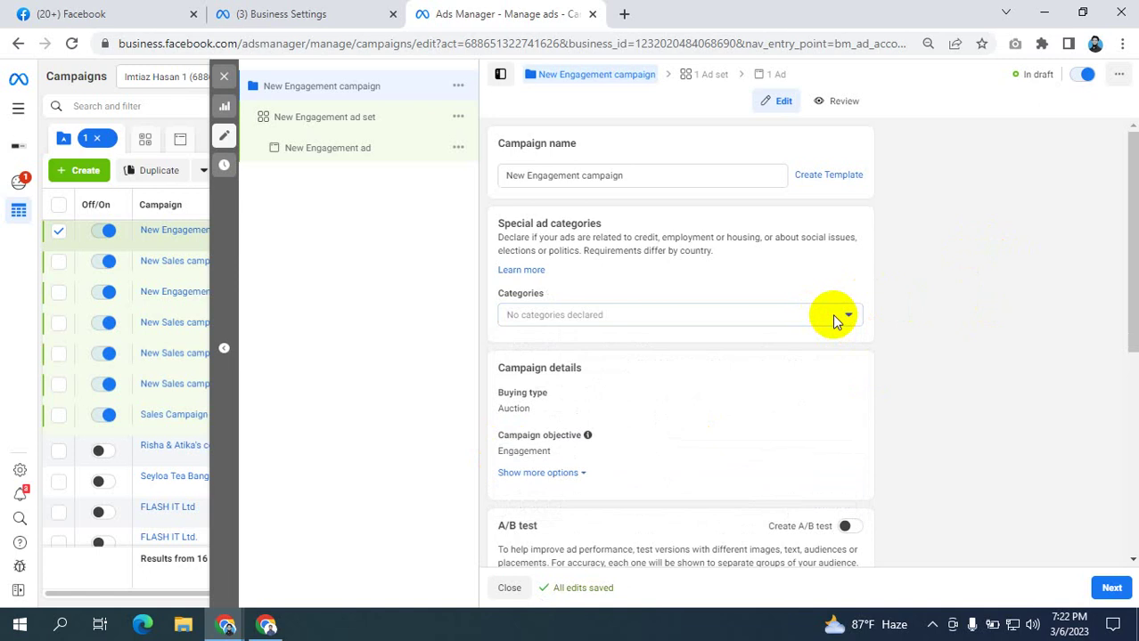
left_click(839, 317)
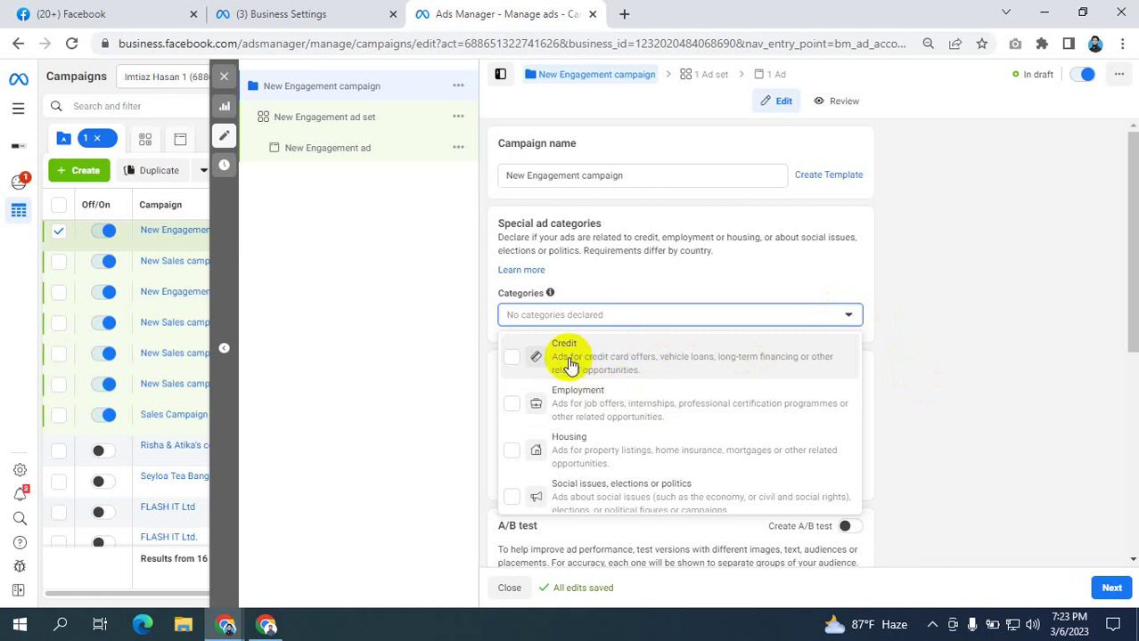
left_click(512, 357)
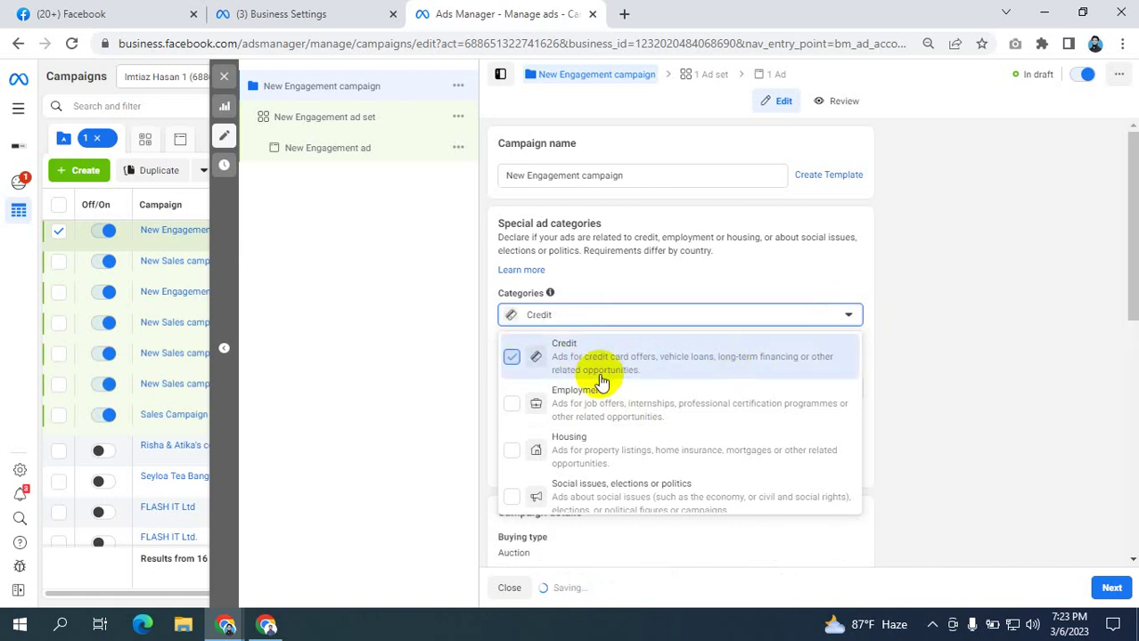
left_click(513, 357)
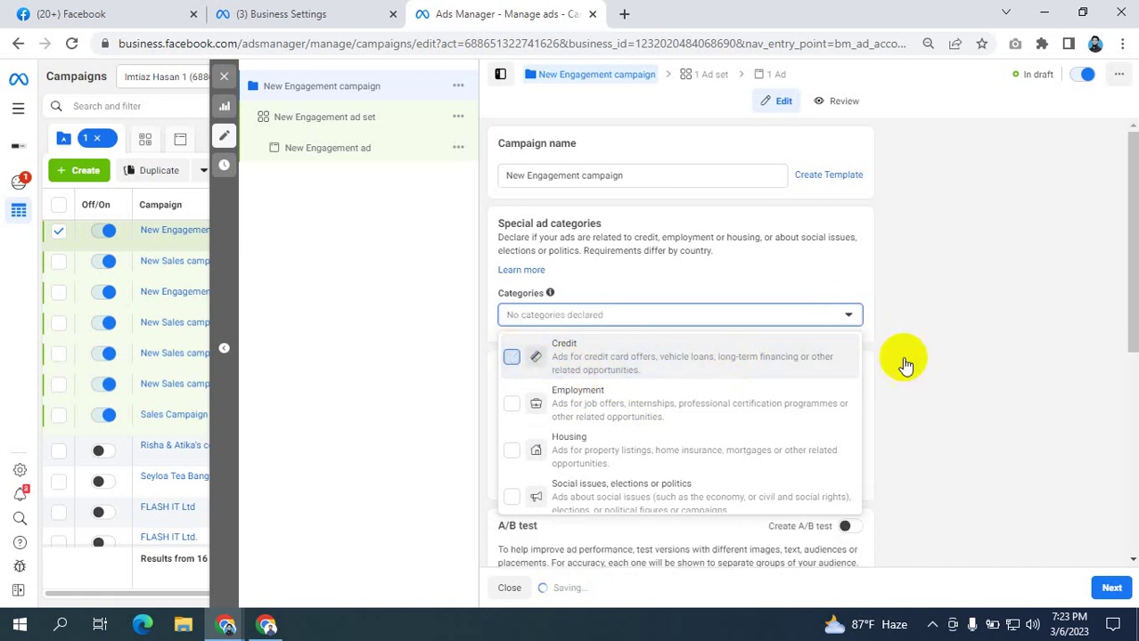
left_click(968, 338)
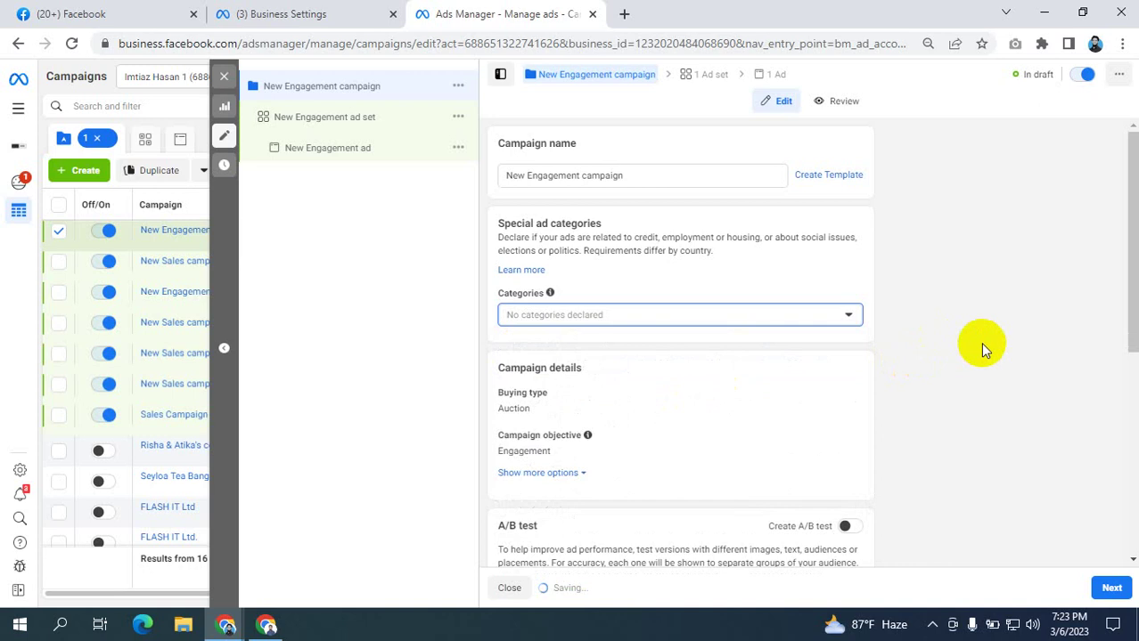
- Try declaring Social issues, elections or politics, review its authorisation requirements, and clear the category again
left_click(815, 323)
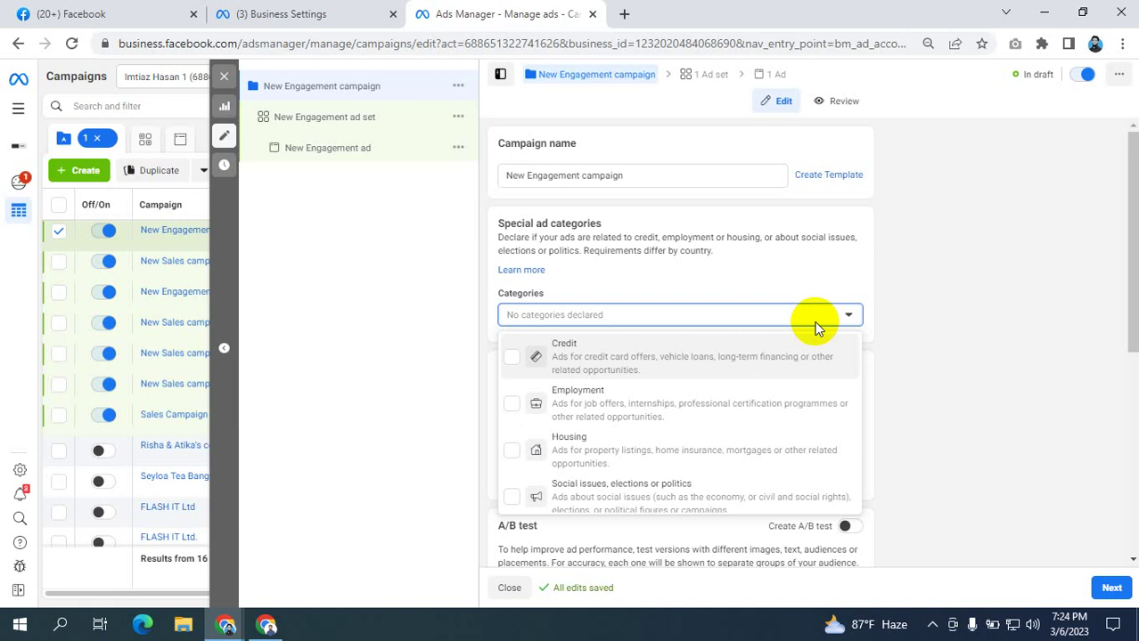
scroll(606, 505, "down", 1)
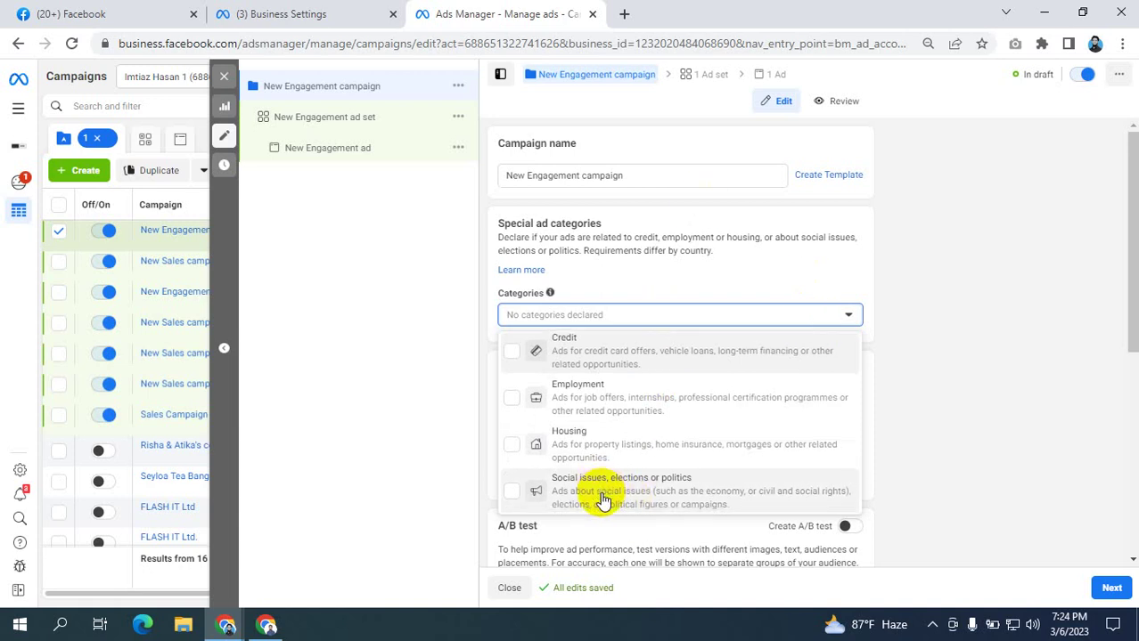
left_click(527, 492)
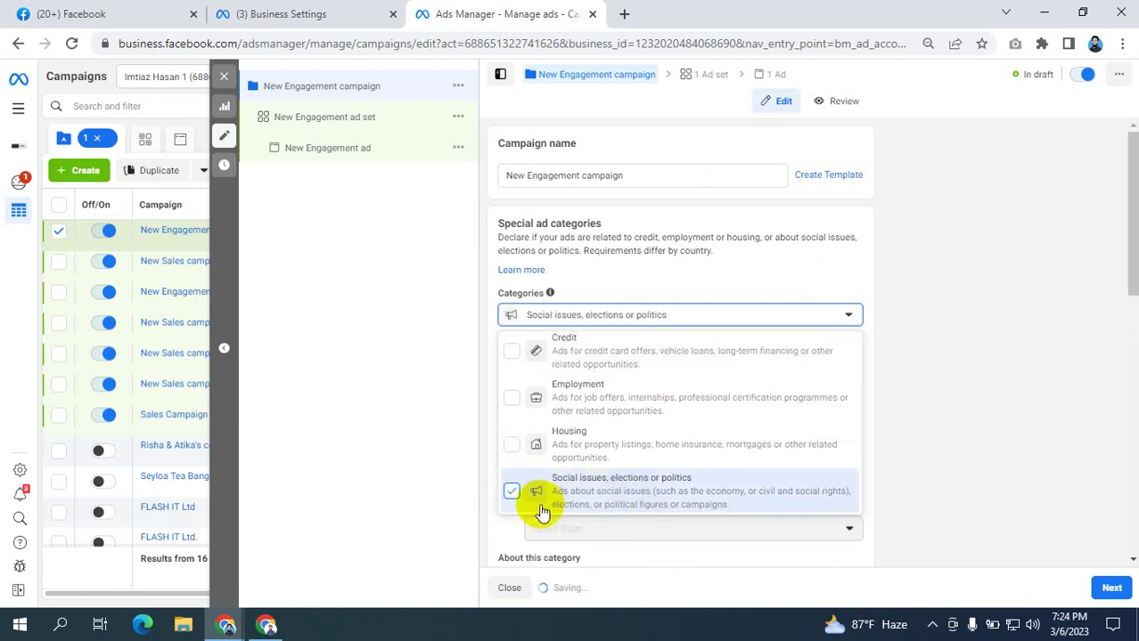
left_click(896, 455)
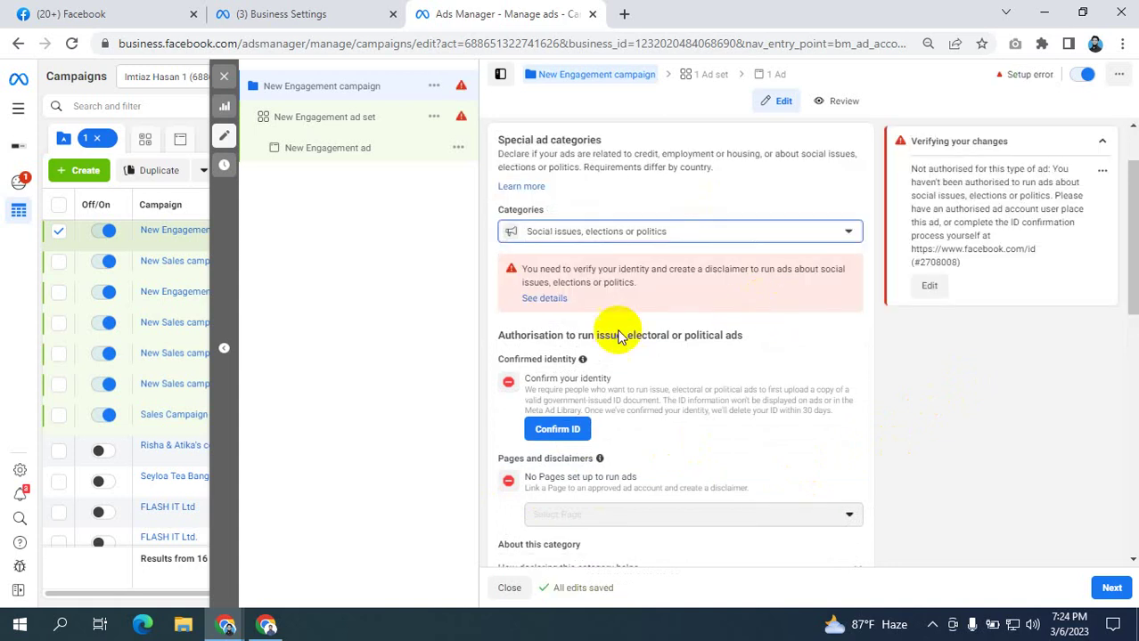
scroll(572, 433, "down", 2)
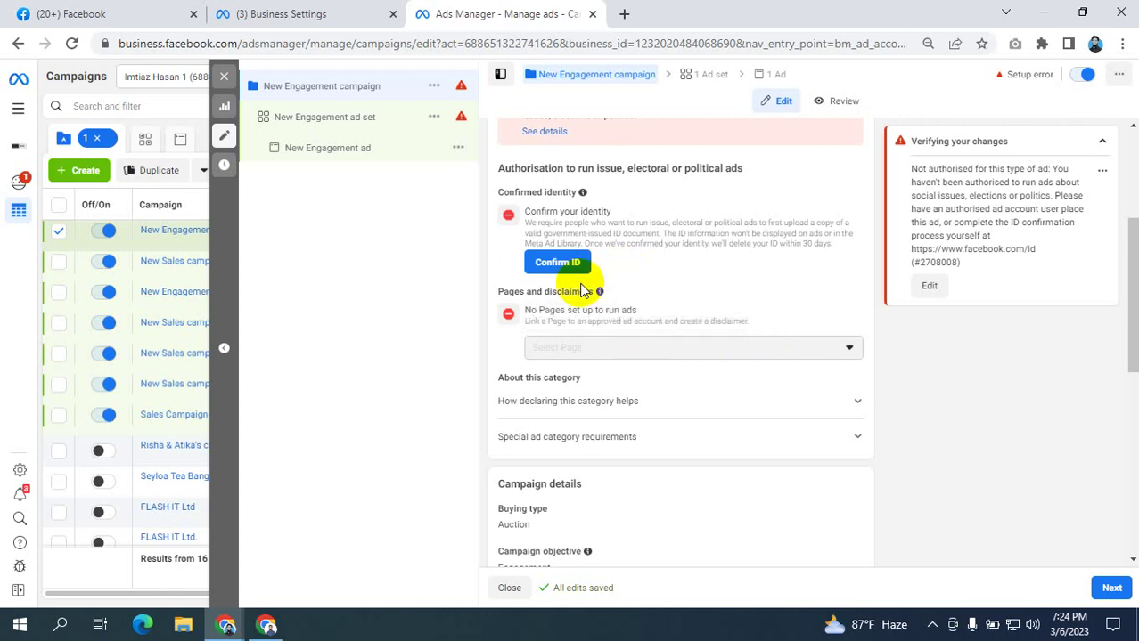
scroll(583, 294, "up", 3)
left_click(633, 316)
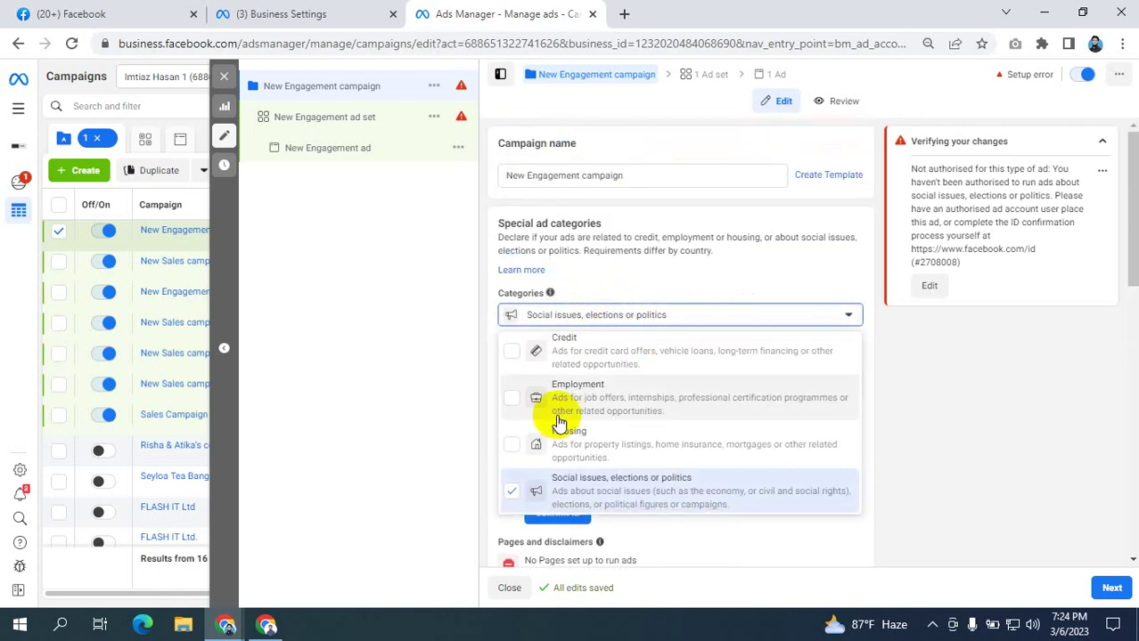
left_click(511, 491)
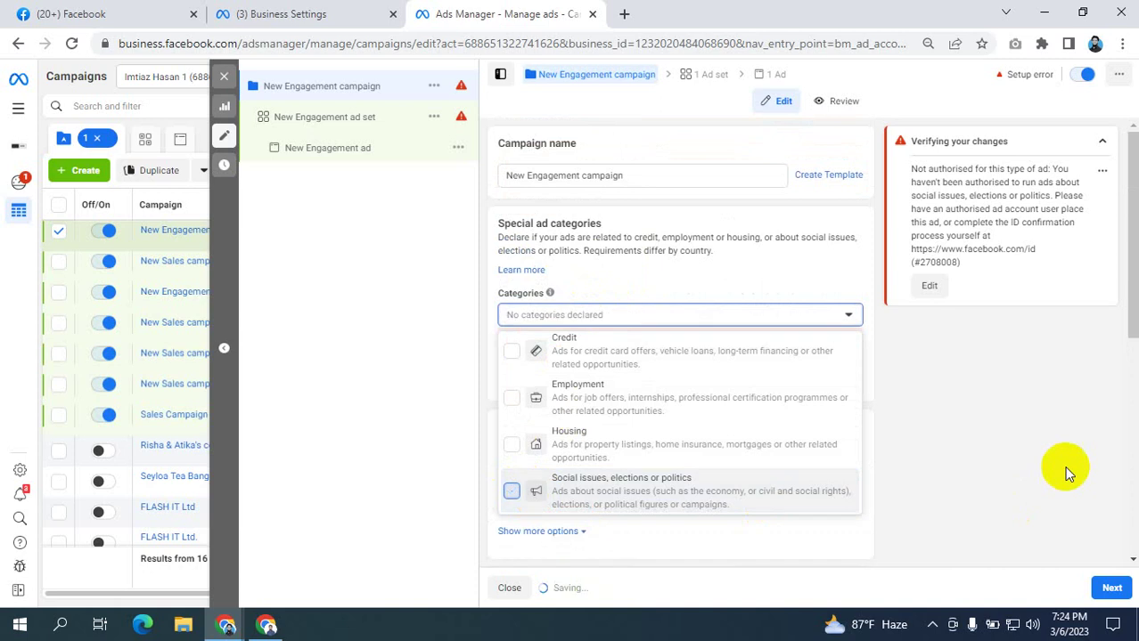
left_click(993, 407)
- Try enabling the campaign's A/B test, switch it off again, and look over the Advantage campaign budget settings
scroll(963, 379, "down", 3)
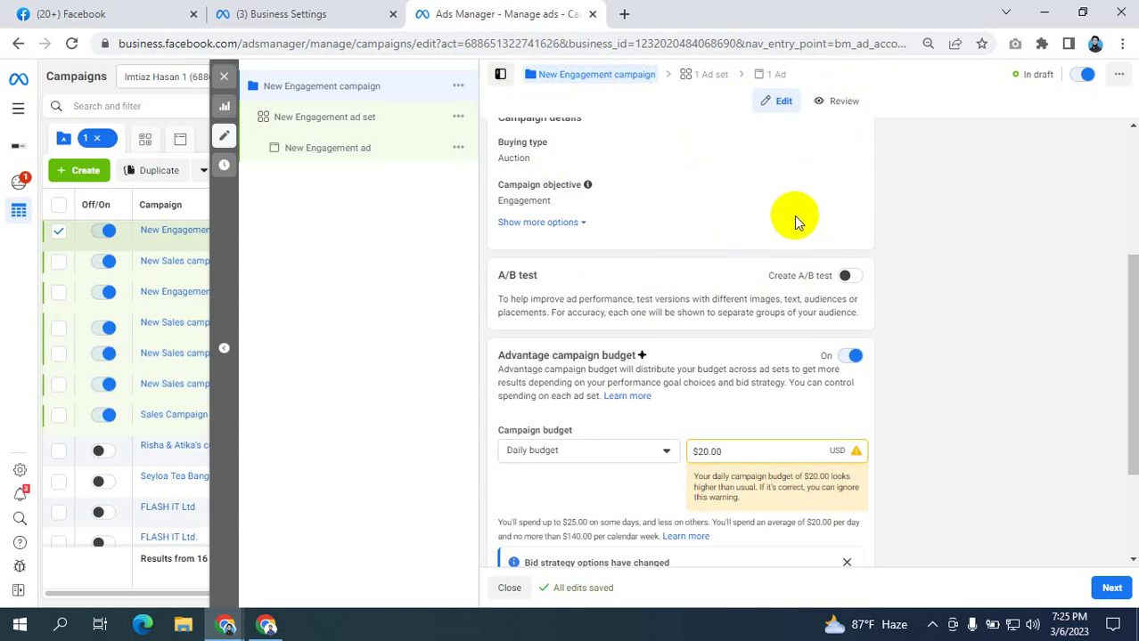
scroll(811, 249, "down", 1)
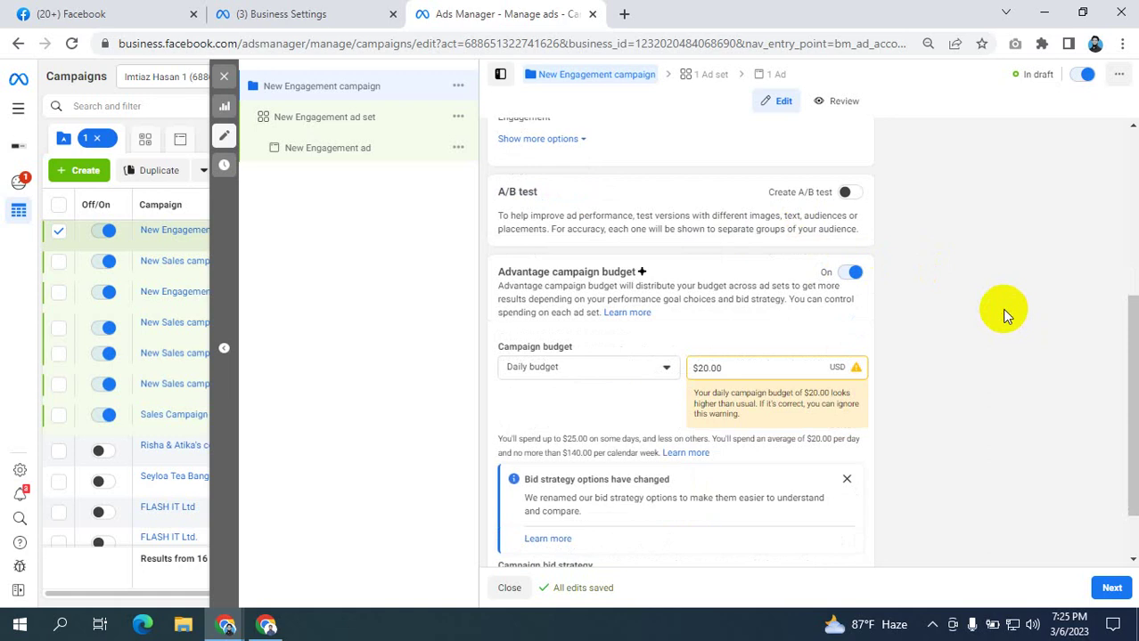
scroll(980, 238, "up", 1)
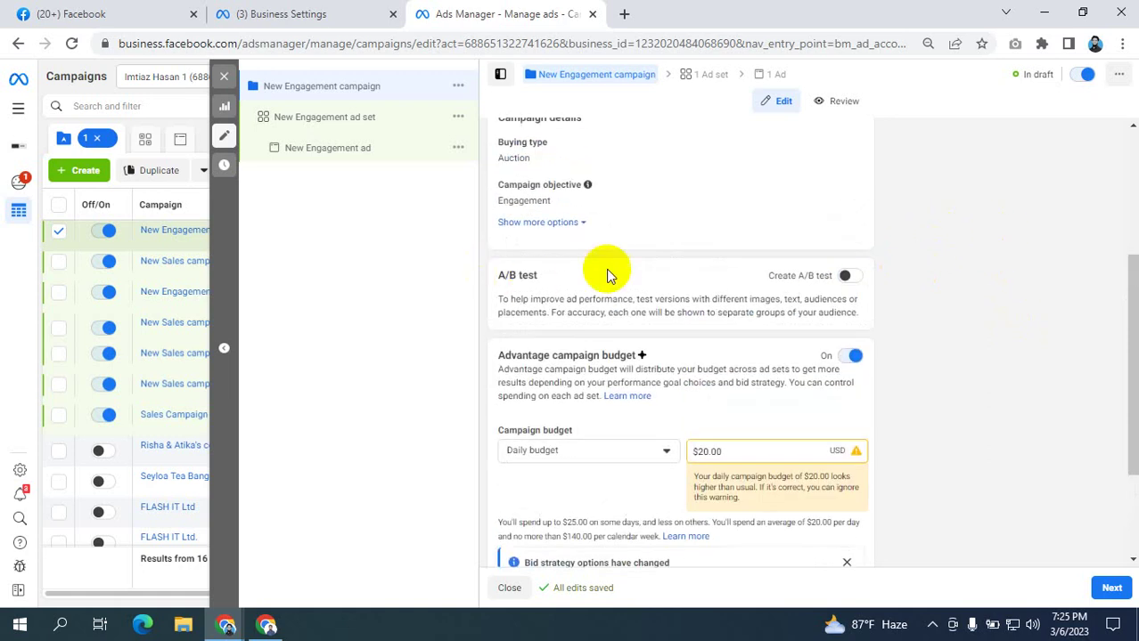
left_click(846, 277)
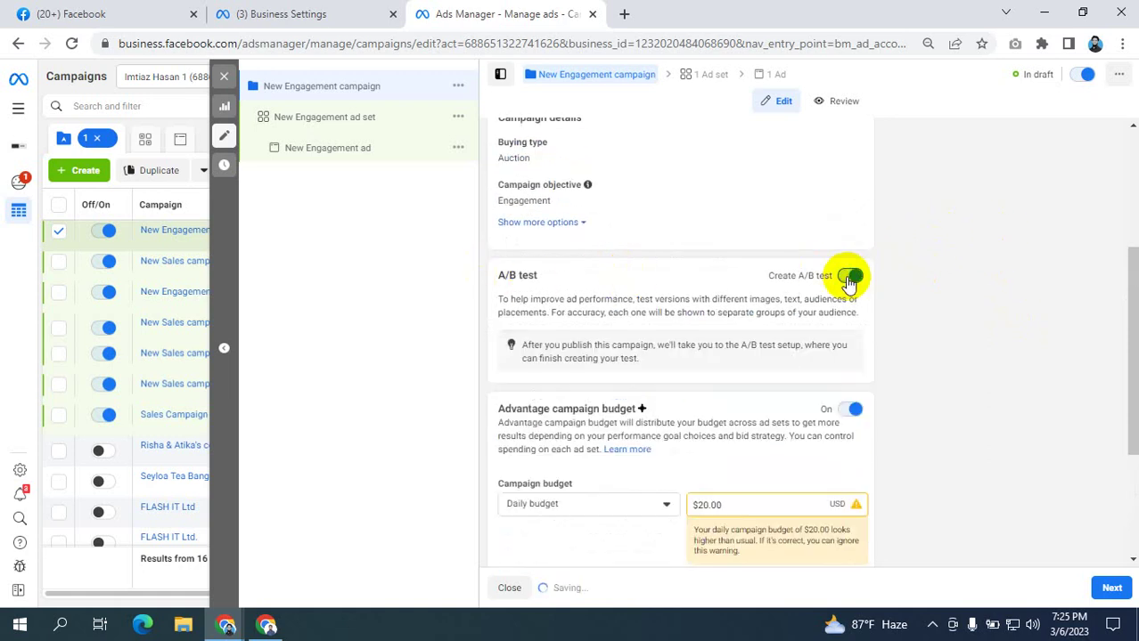
left_click(848, 278)
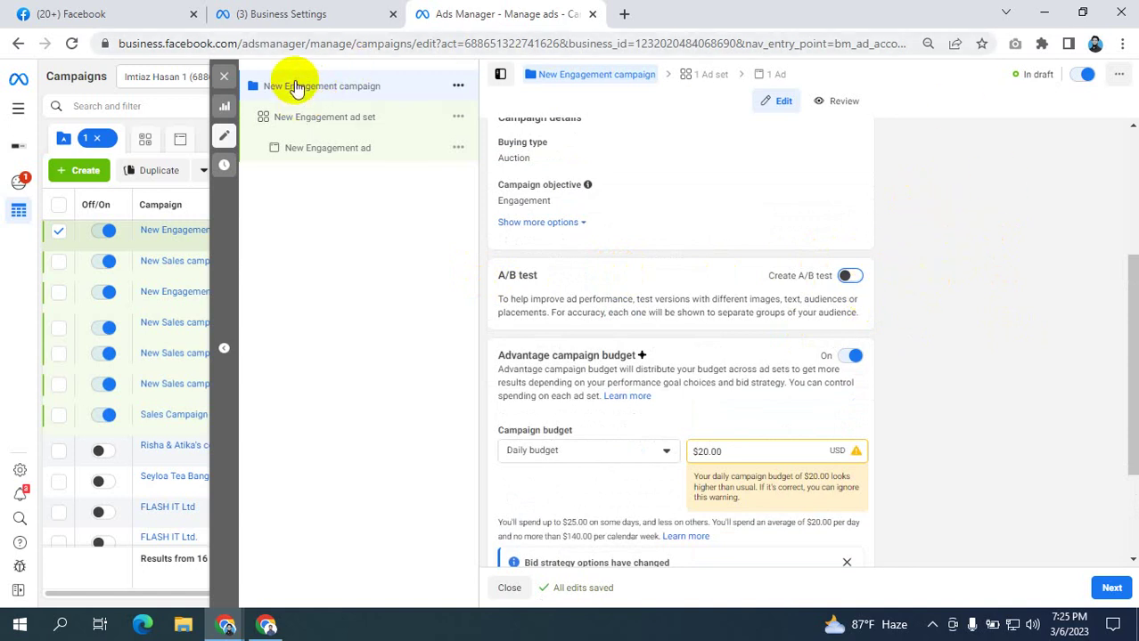
scroll(977, 193, "down", 2)
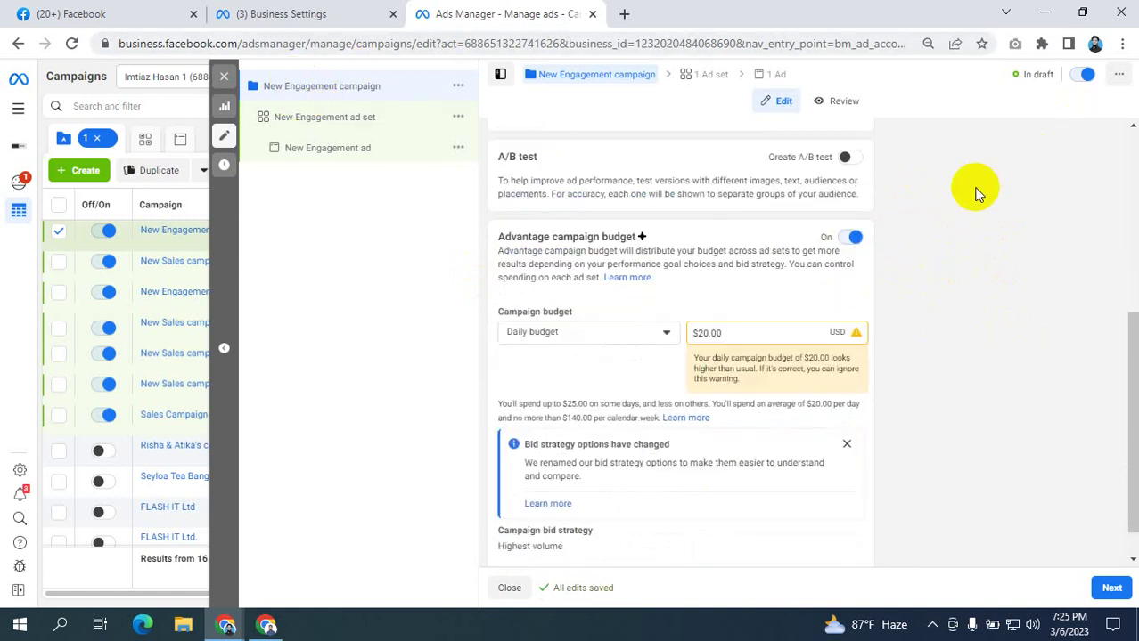
scroll(977, 193, "down", 1)
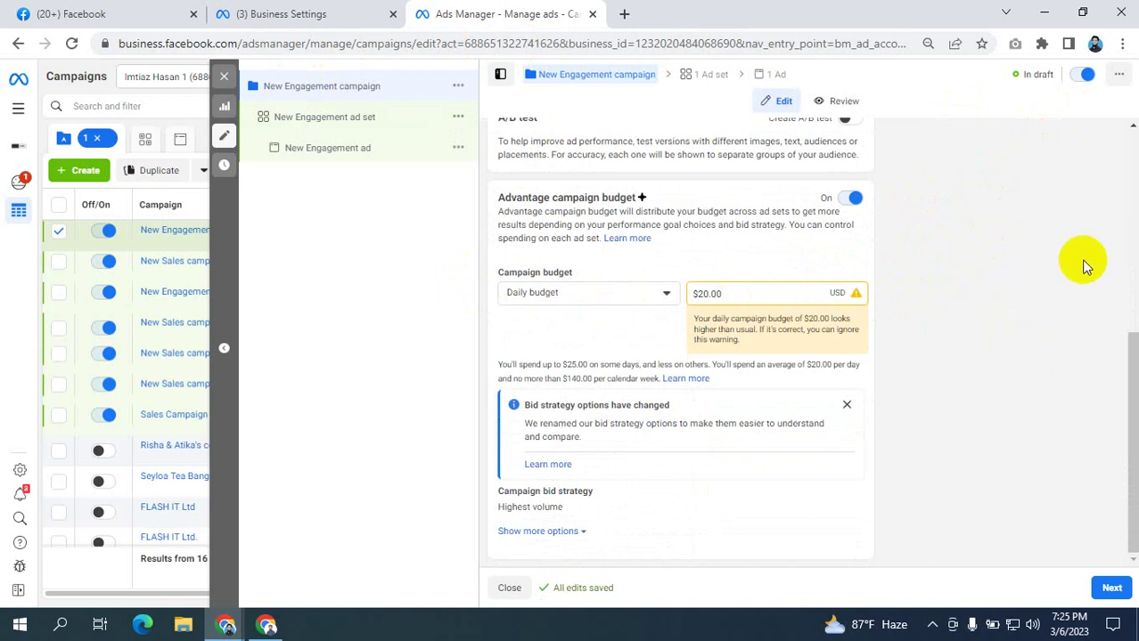
- Open the New Engagement ad set and replace Bangladesh with Dhaka City as the audience's included location
left_click(350, 125)
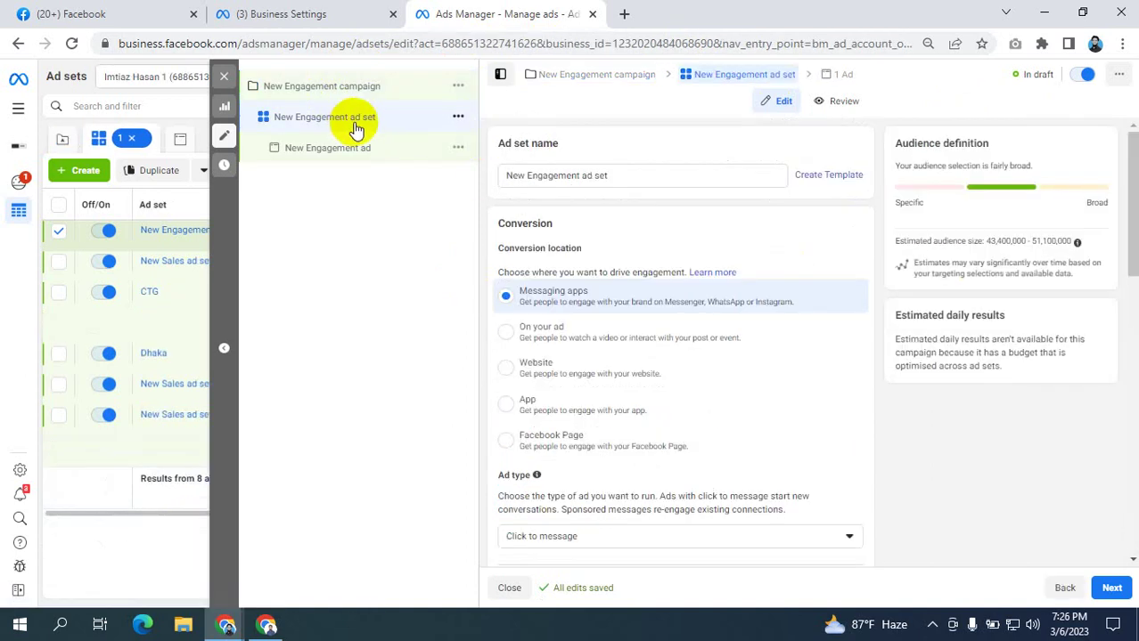
scroll(935, 363, "down", 10)
scroll(937, 369, "down", 10)
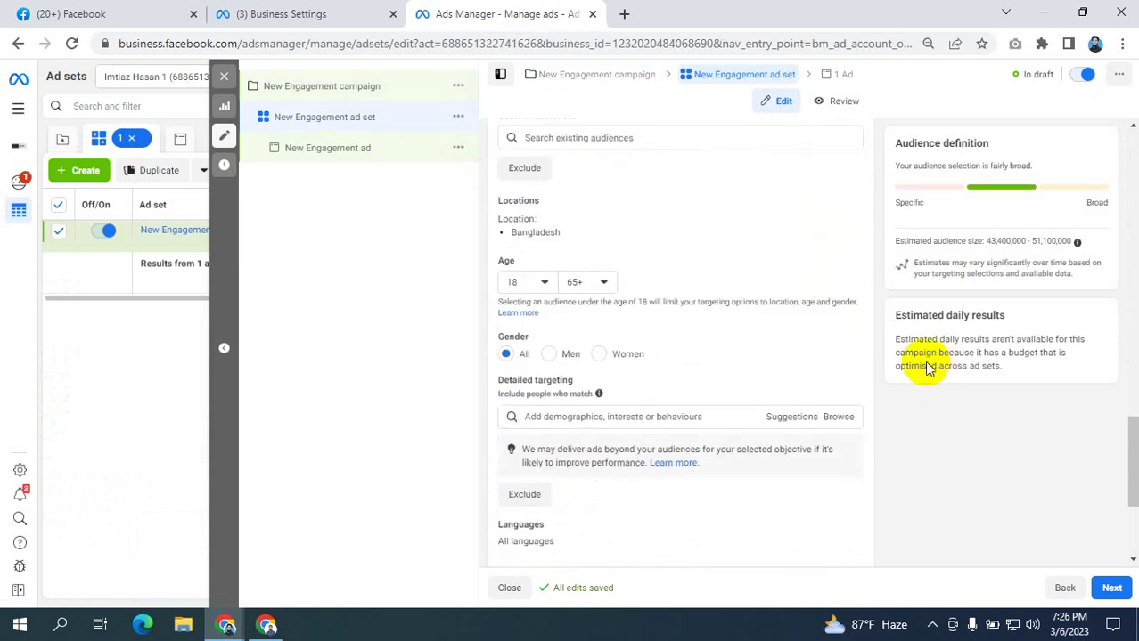
scroll(852, 349, "up", 2)
scroll(838, 303, "down", 2)
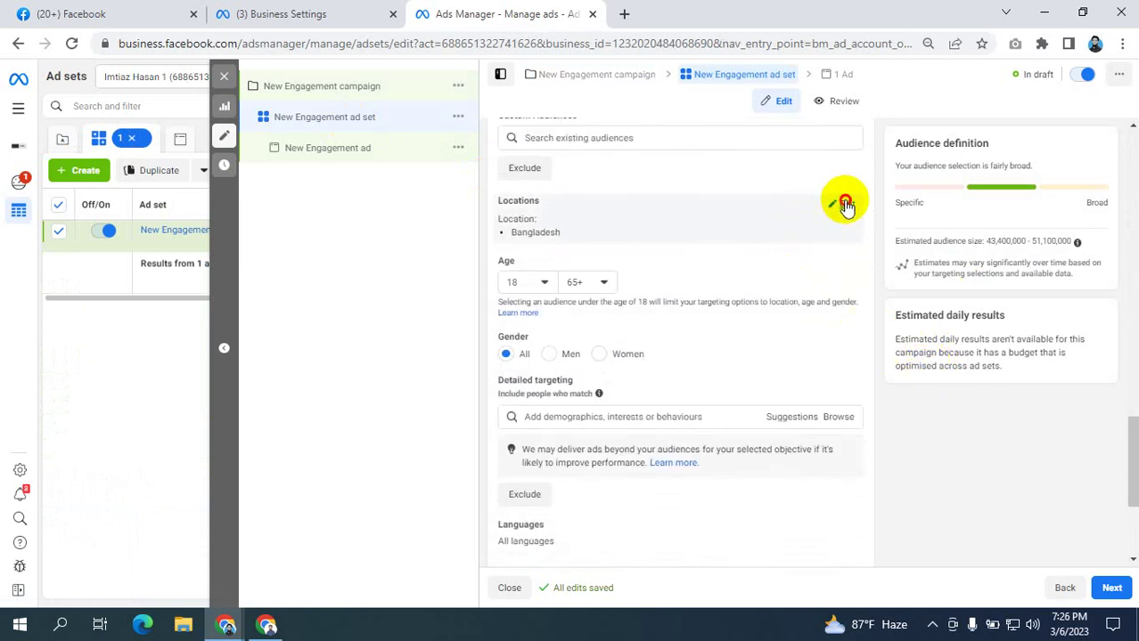
left_click(841, 203)
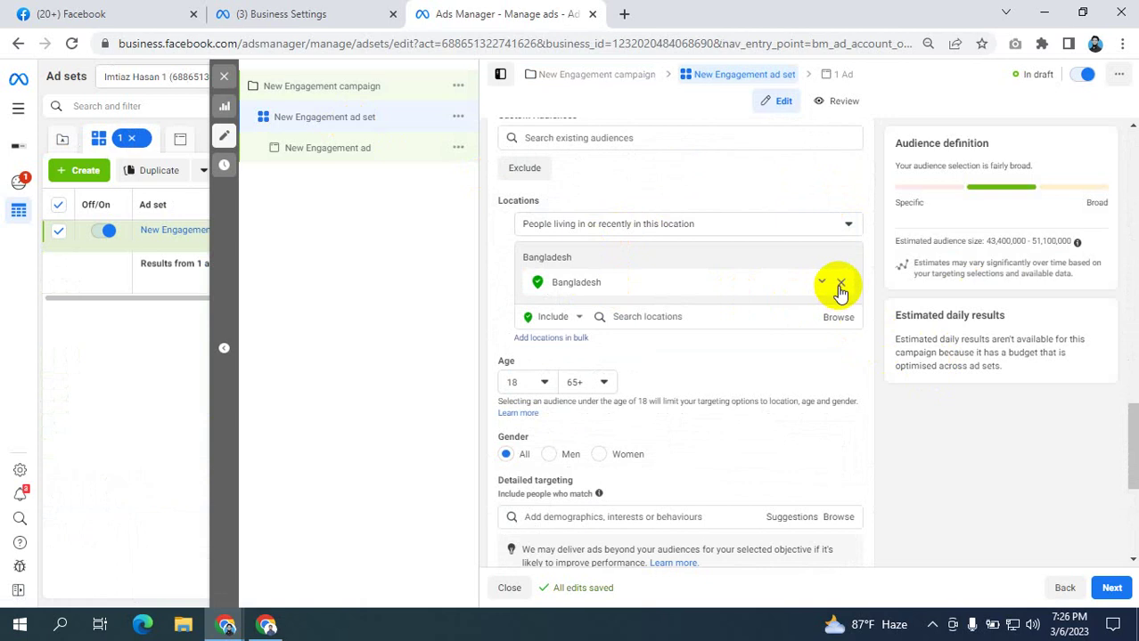
left_click(632, 312)
key("BackSpace")
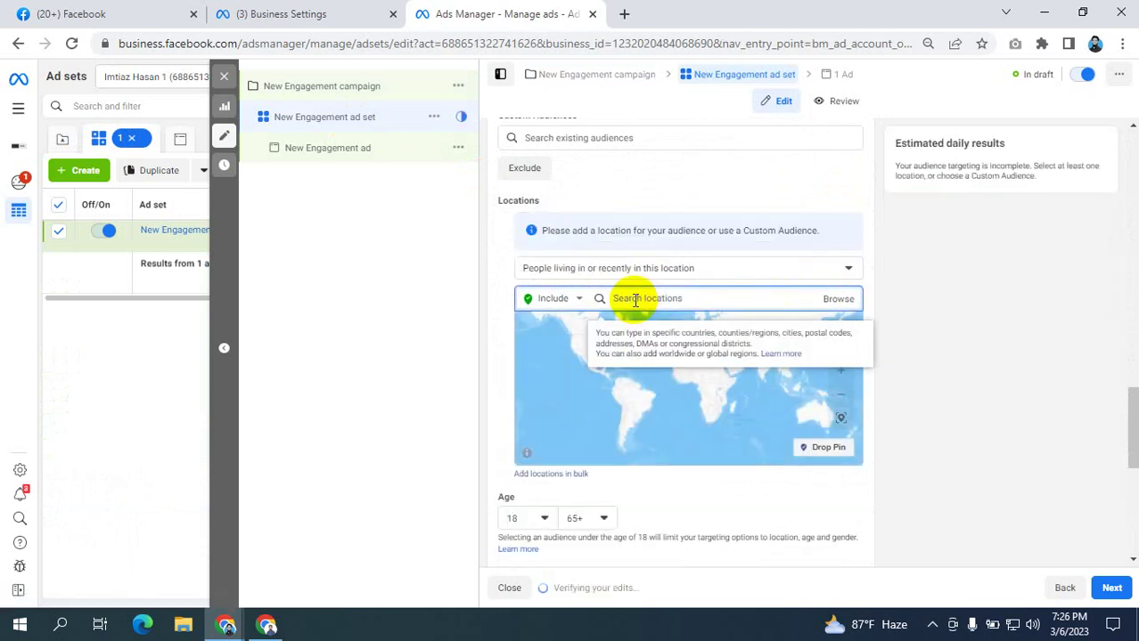
type("dhaka city")
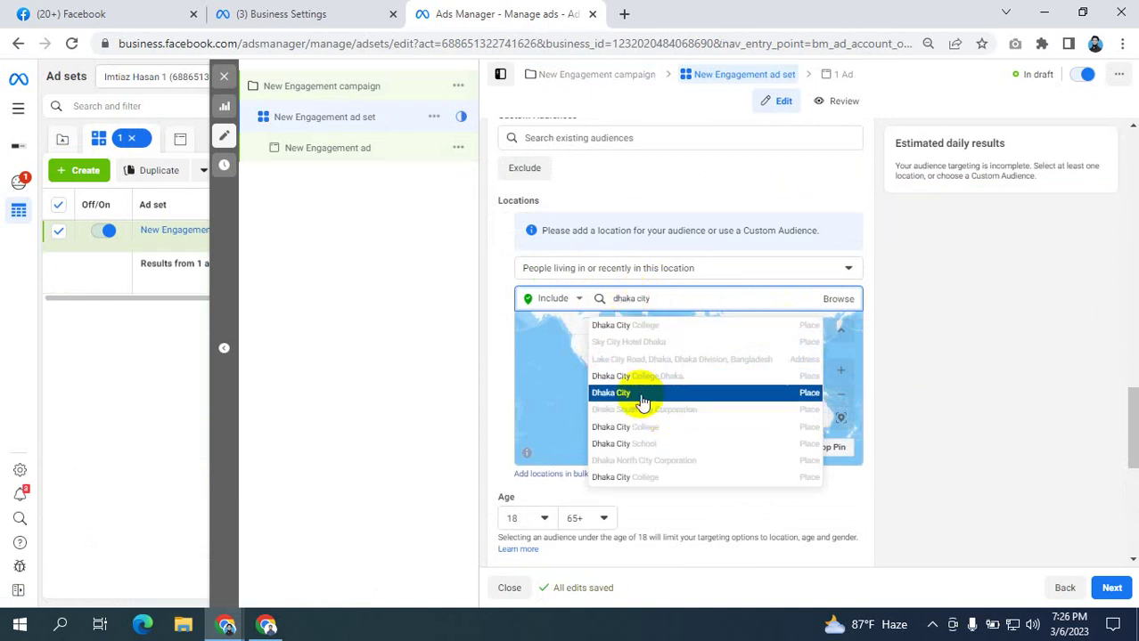
key("Return")
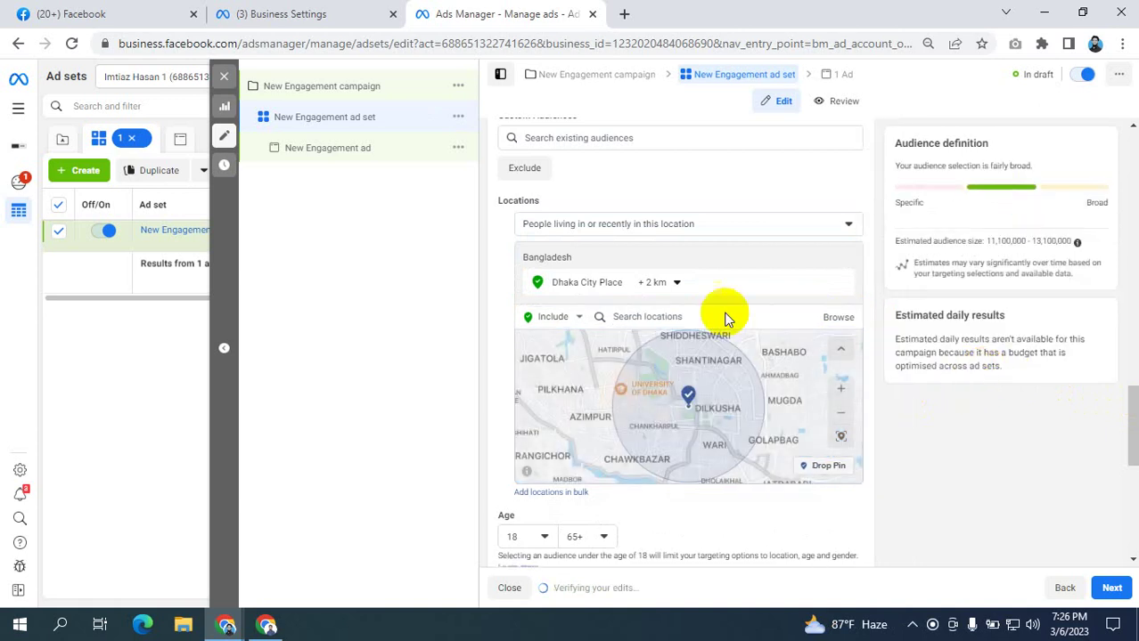
- Set the radius around the Dhaka City location to 13 km
left_click(659, 285)
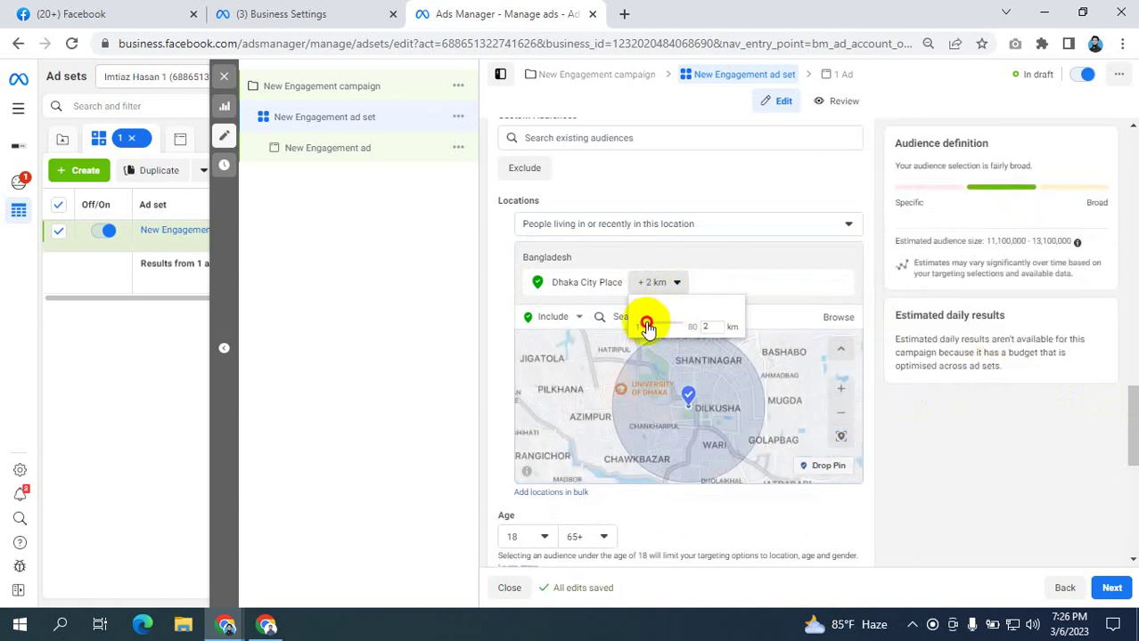
left_click(903, 422)
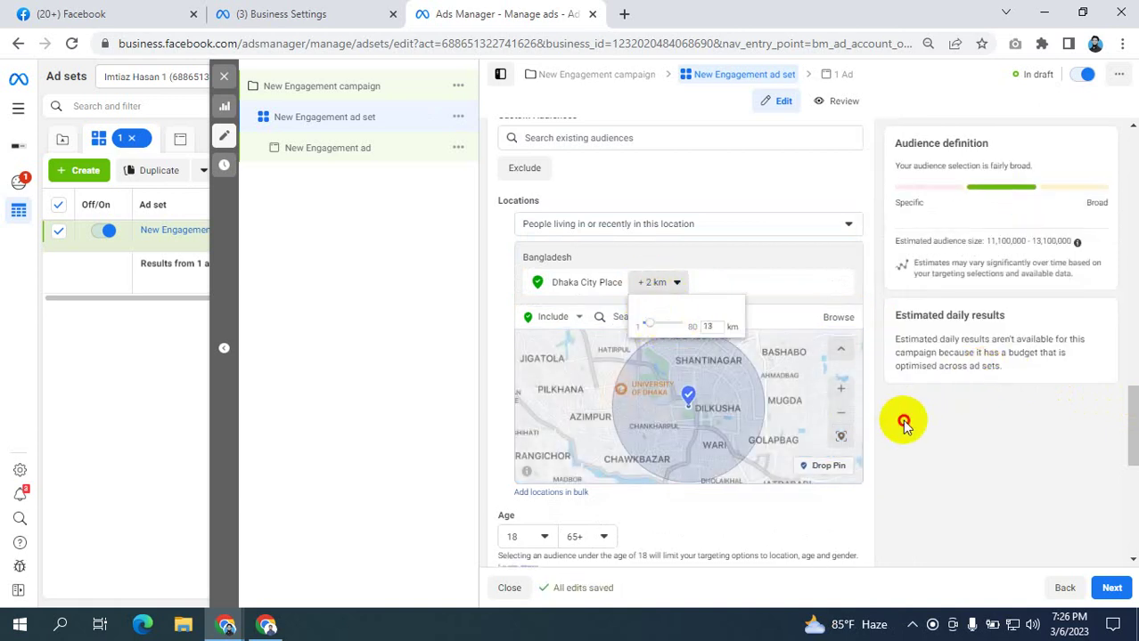
left_click(1008, 467)
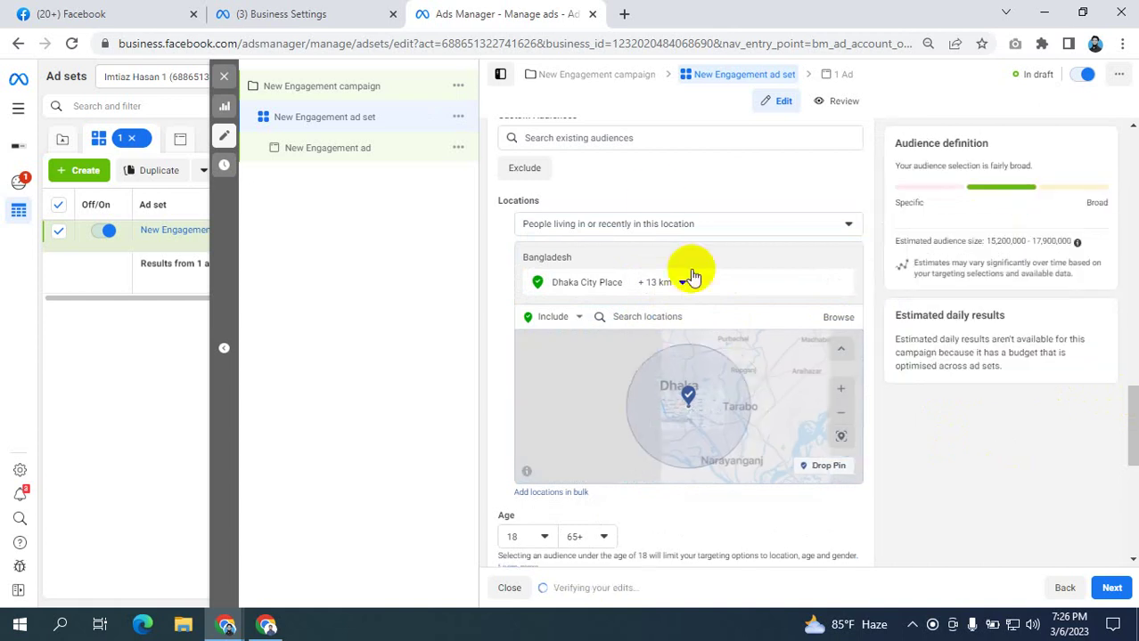
- Rename the New Engagement ad set as "Dhaka city"
scroll(661, 191, "up", 15)
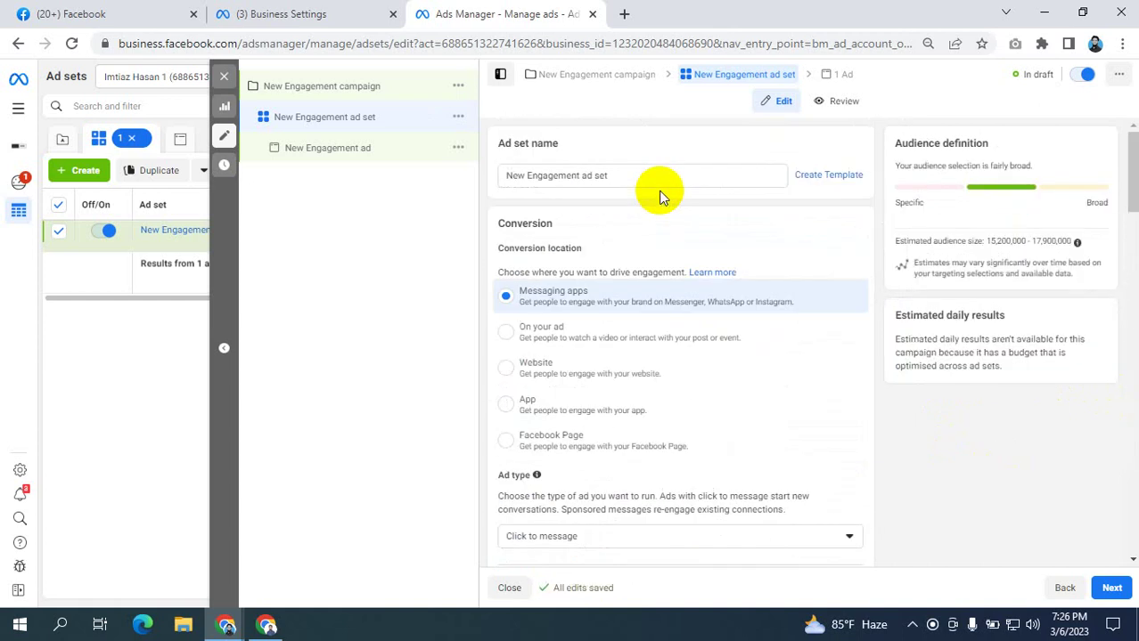
left_click(627, 177)
left_click_drag(627, 176, 434, 171)
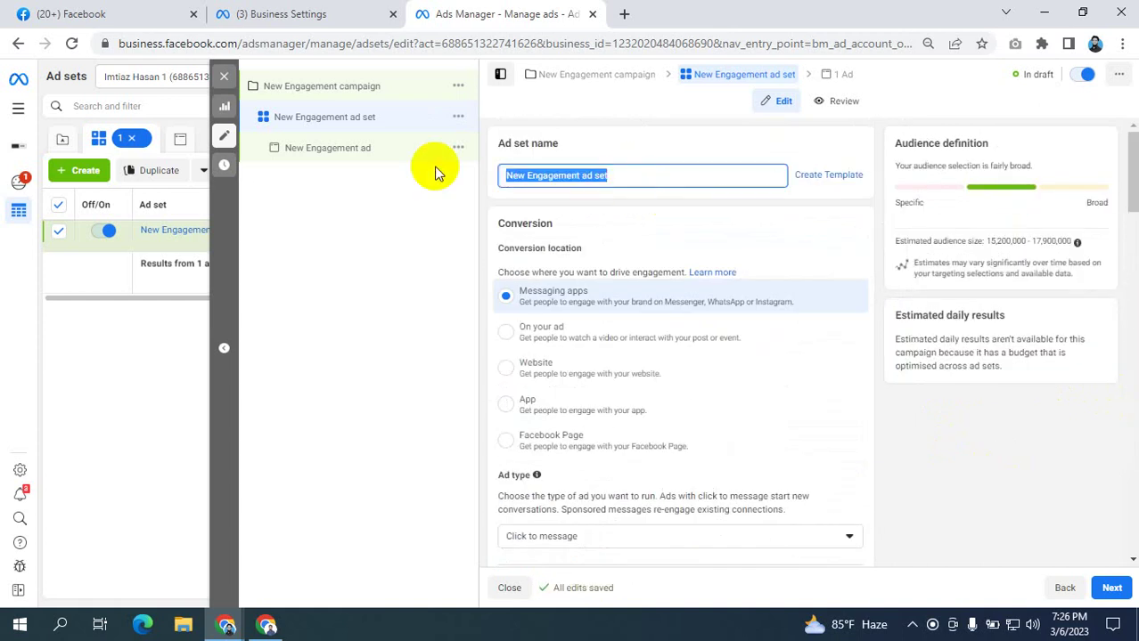
type("Dhakata")
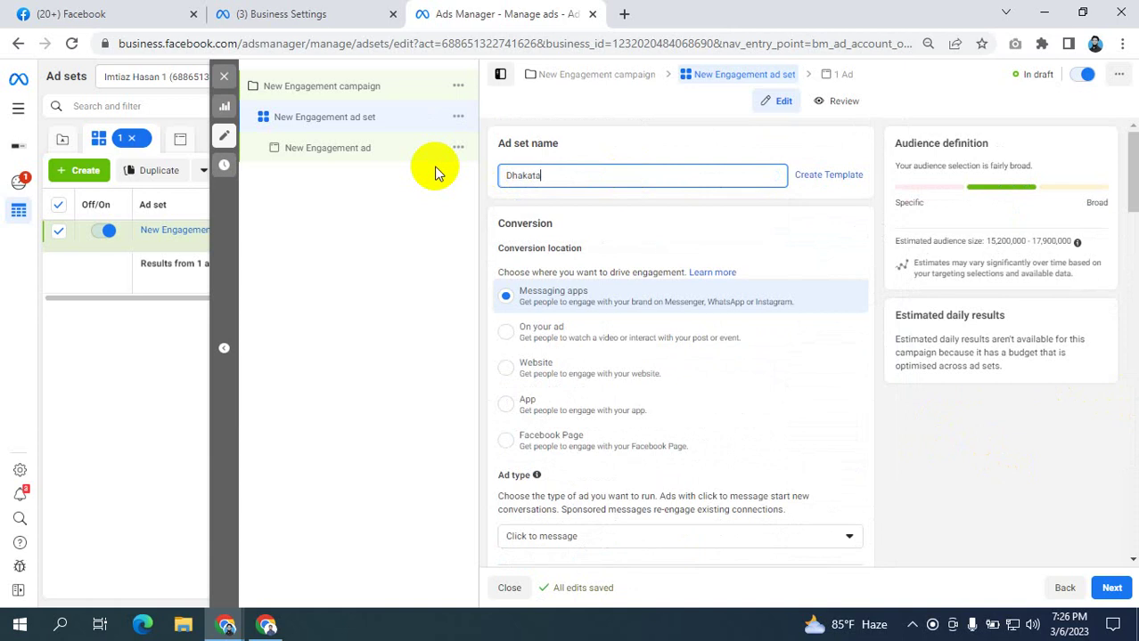
key("BackSpace")
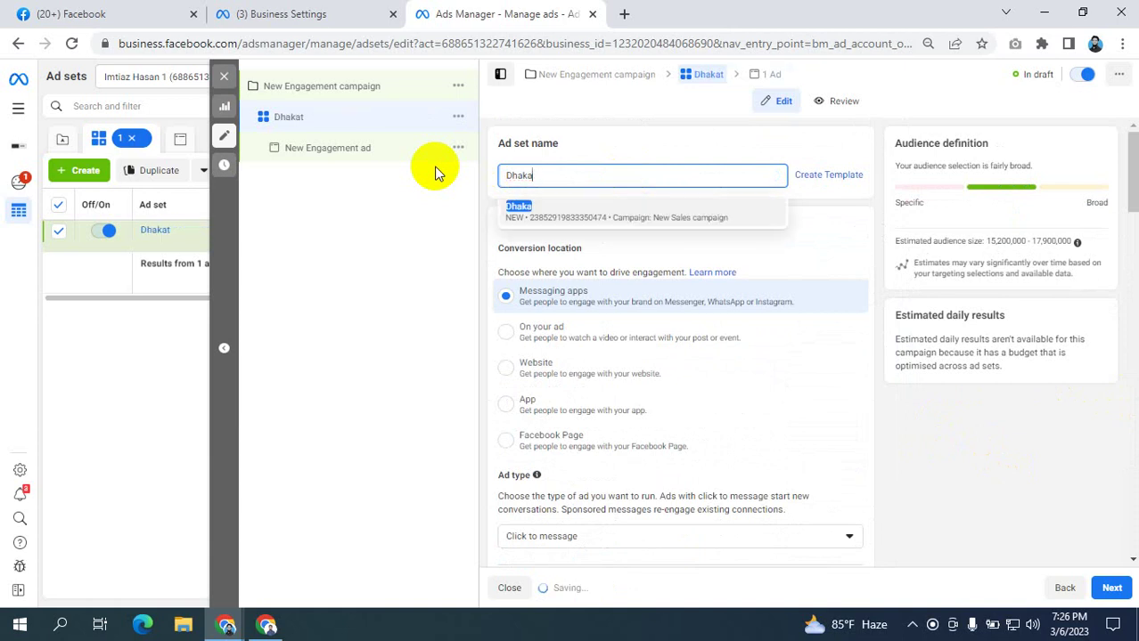
type("city")
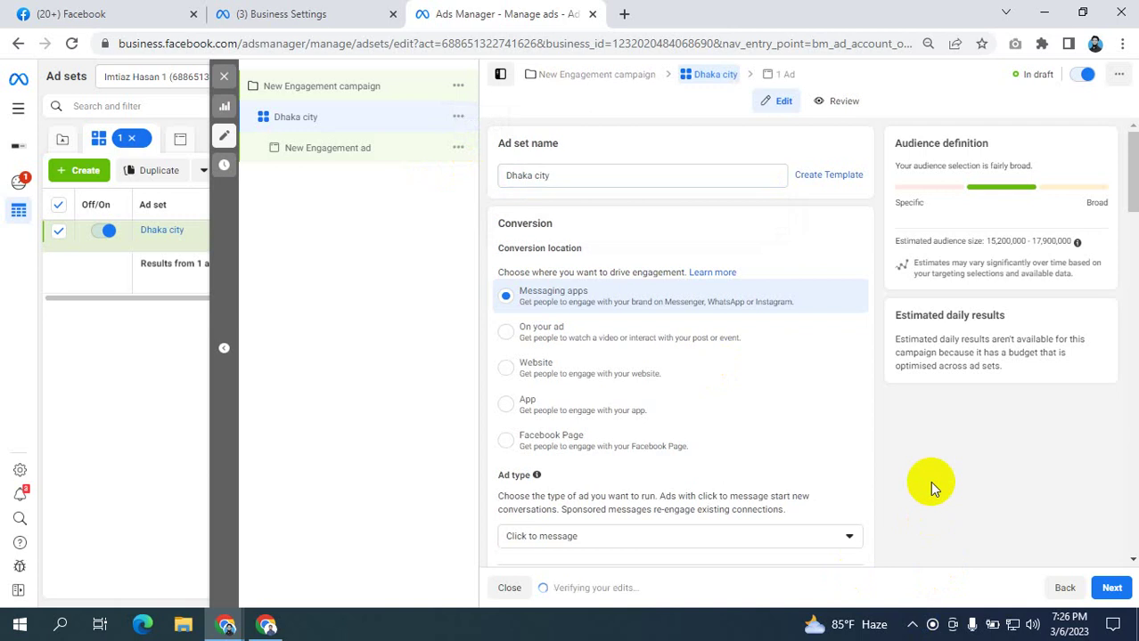
- Review the campaign's Advantage campaign budget settings, and look over the Dhaka city ad set and its ad
left_click(326, 85)
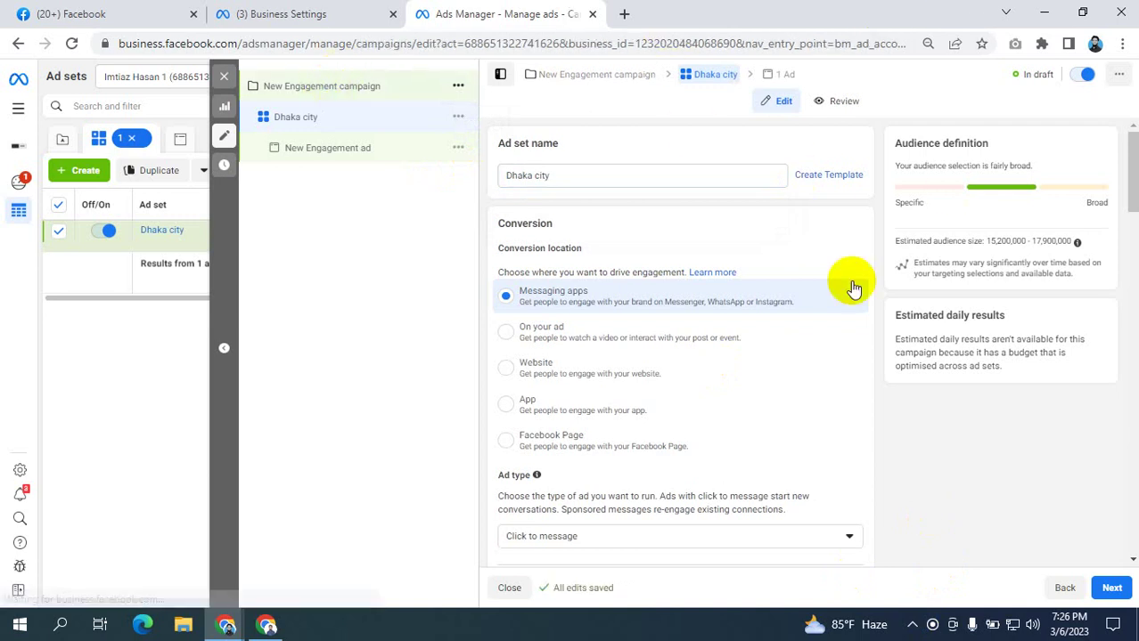
scroll(718, 371, "down", 10)
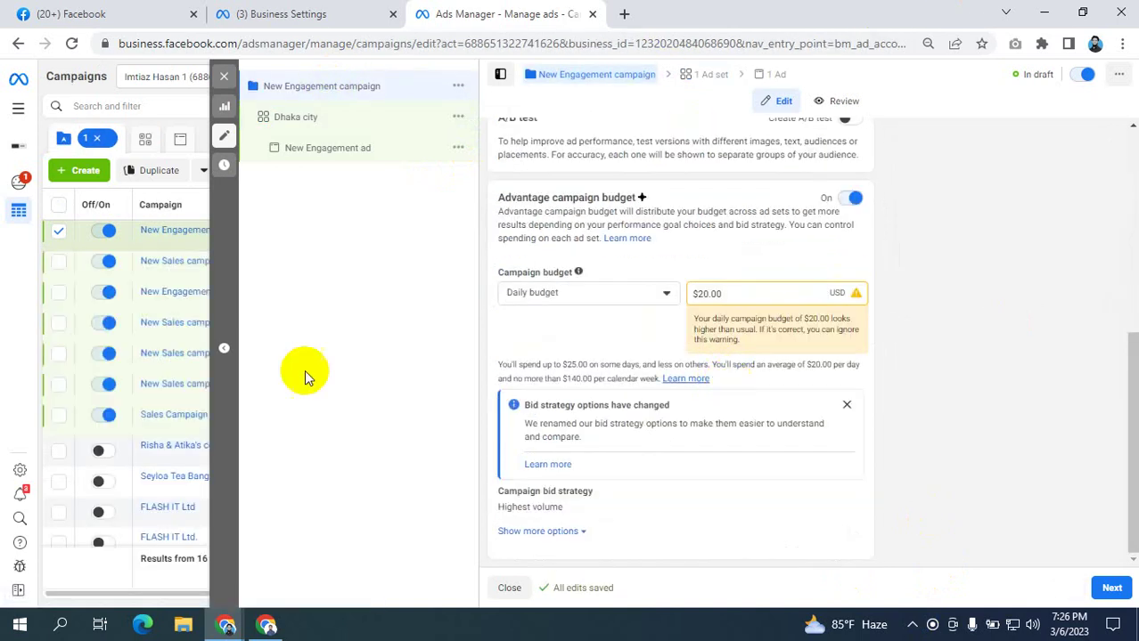
left_click(294, 117)
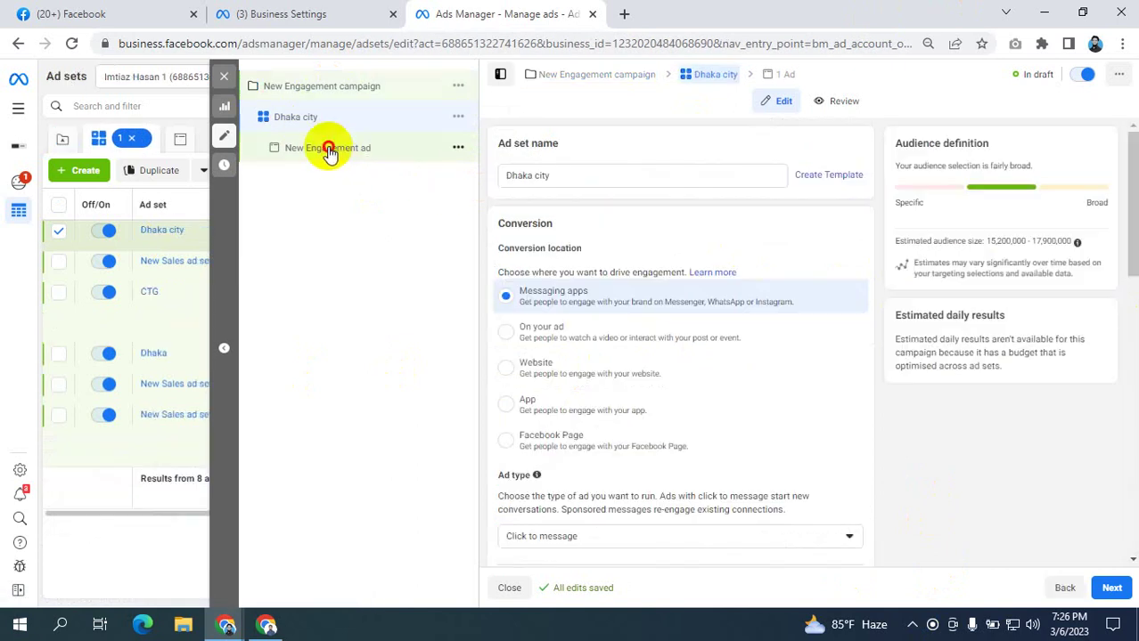
left_click(326, 150)
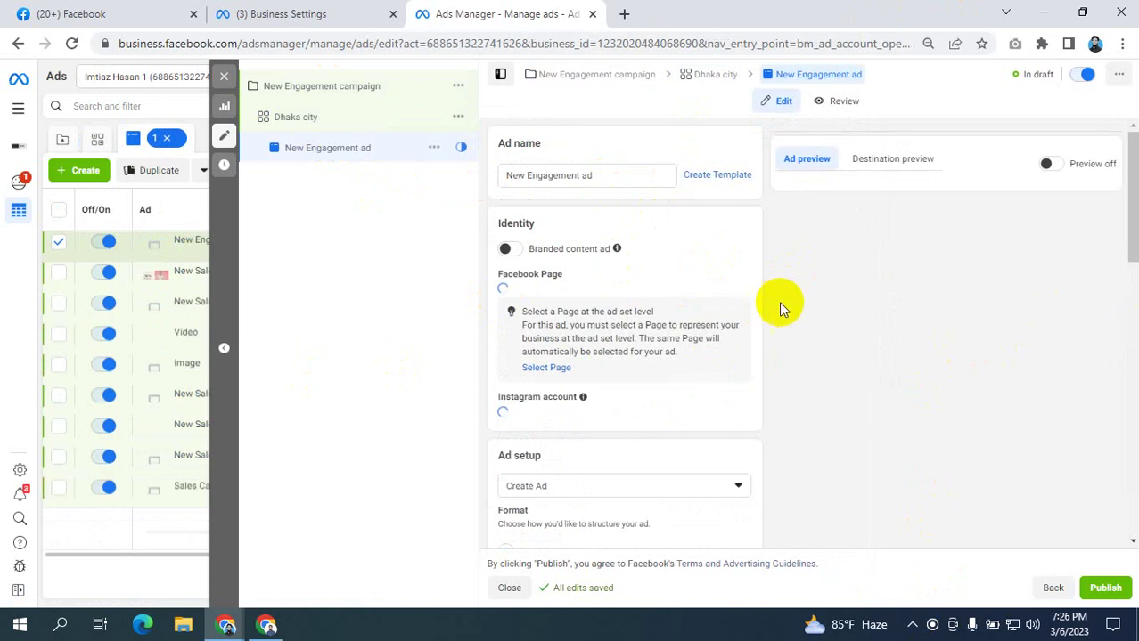
- Make a quick duplicate of the Dhaka city ad set within the same campaign
left_click(319, 119)
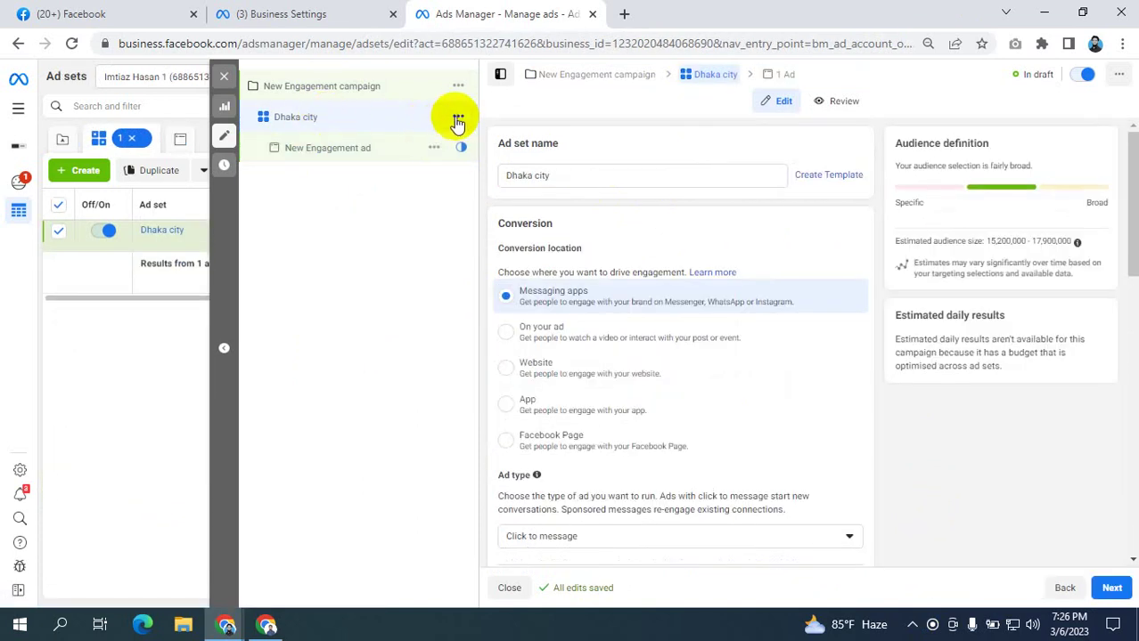
left_click(458, 120)
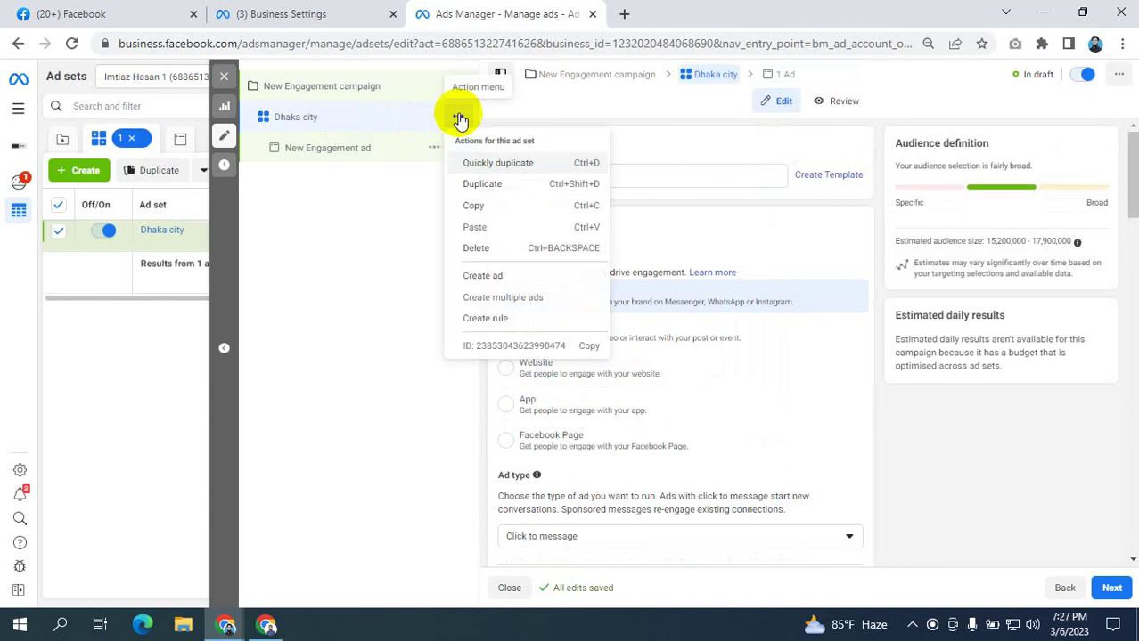
left_click(476, 162)
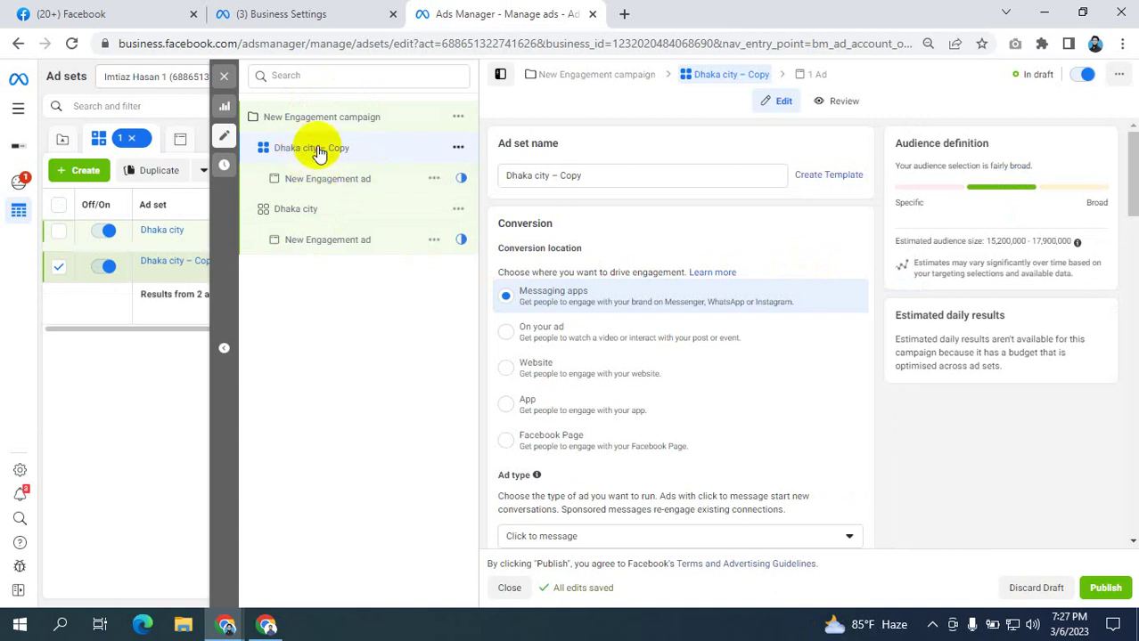
- Replace Dhaka City with Chittagong Division, Bangladesh as the included audience location of the duplicated ad set
scroll(794, 312, "down", 10)
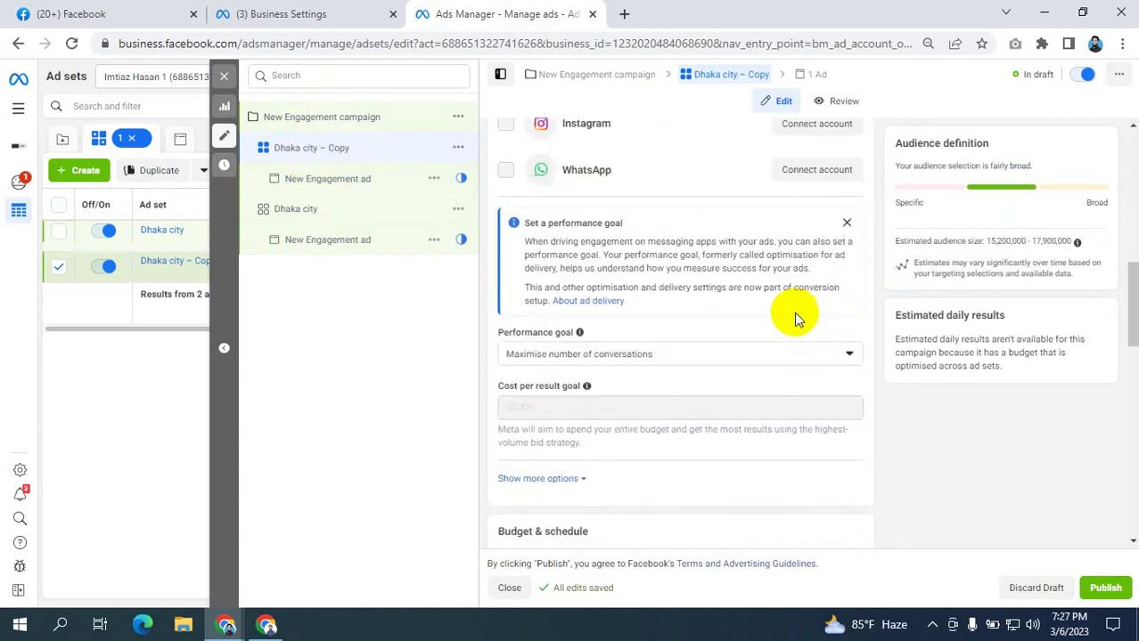
scroll(794, 312, "down", 4)
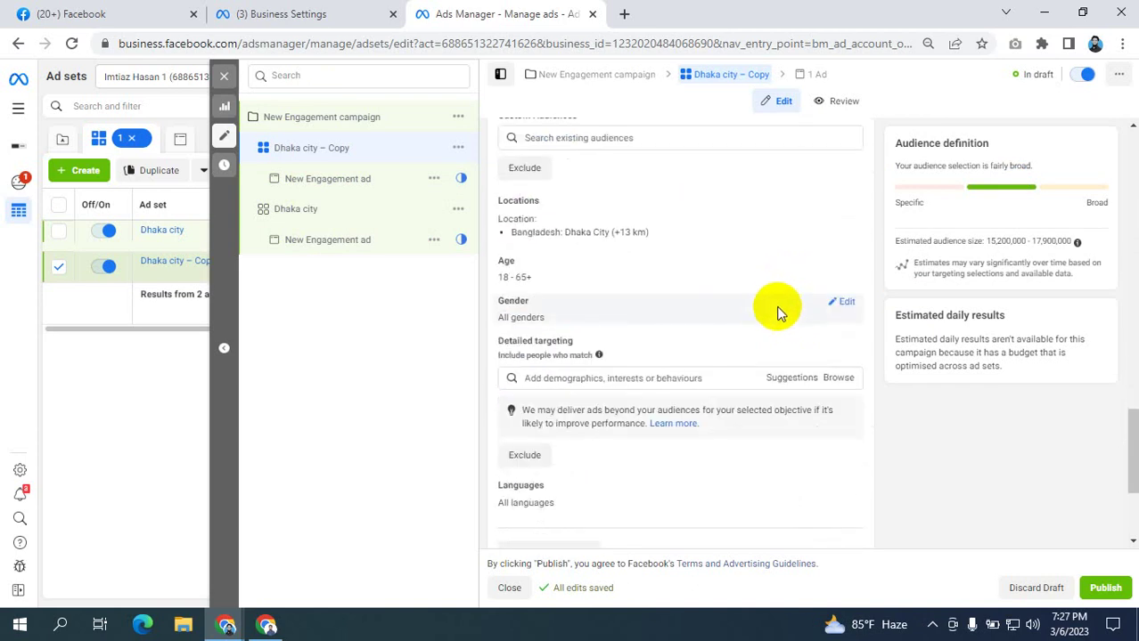
scroll(778, 311, "up", 2)
scroll(771, 304, "up", 3)
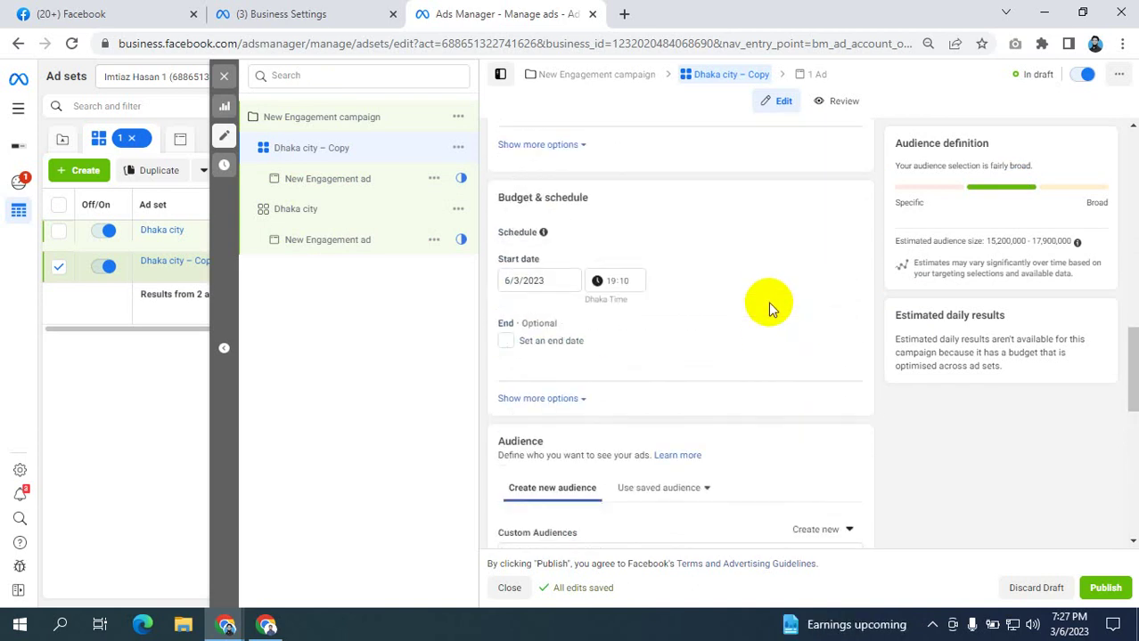
scroll(768, 303, "down", 3)
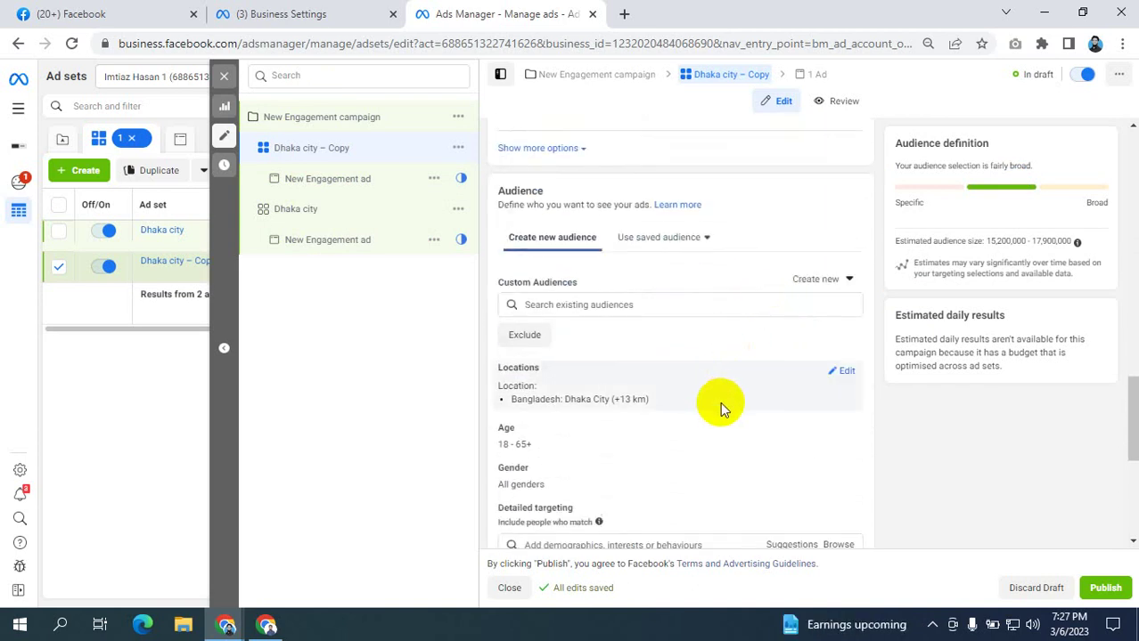
left_click(844, 372)
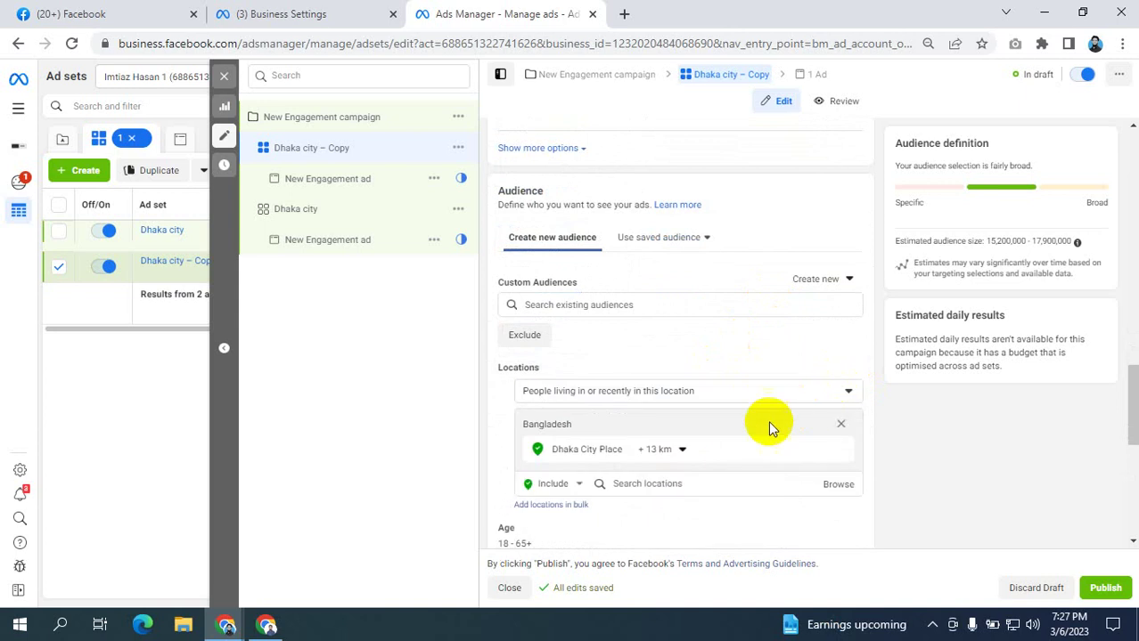
left_click(837, 450)
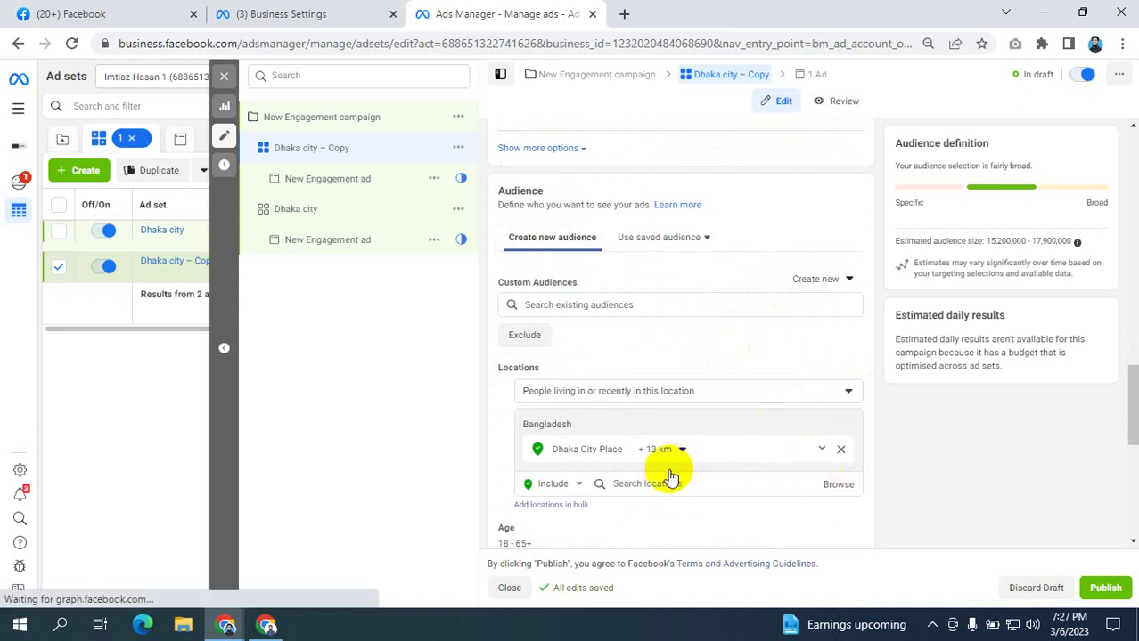
left_click(637, 467)
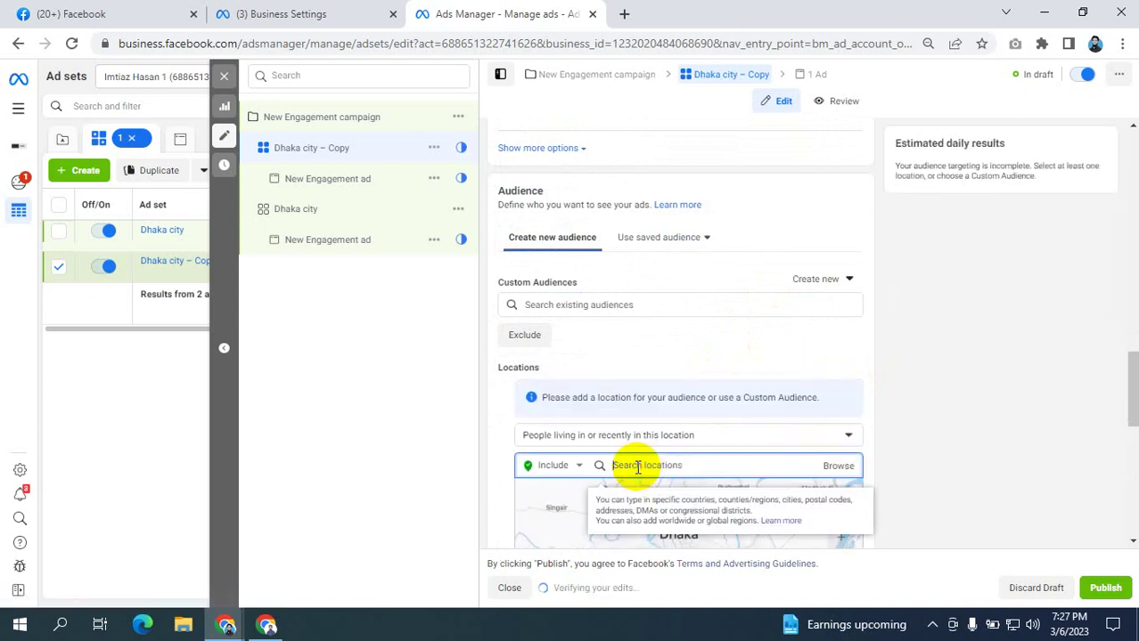
type("d")
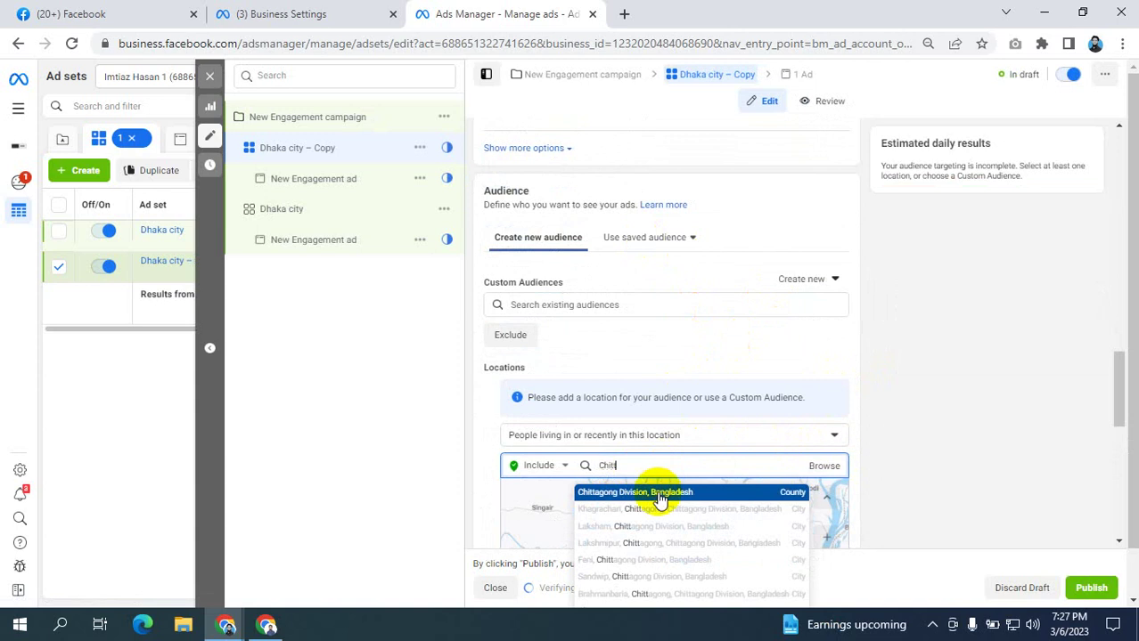
left_click(646, 497)
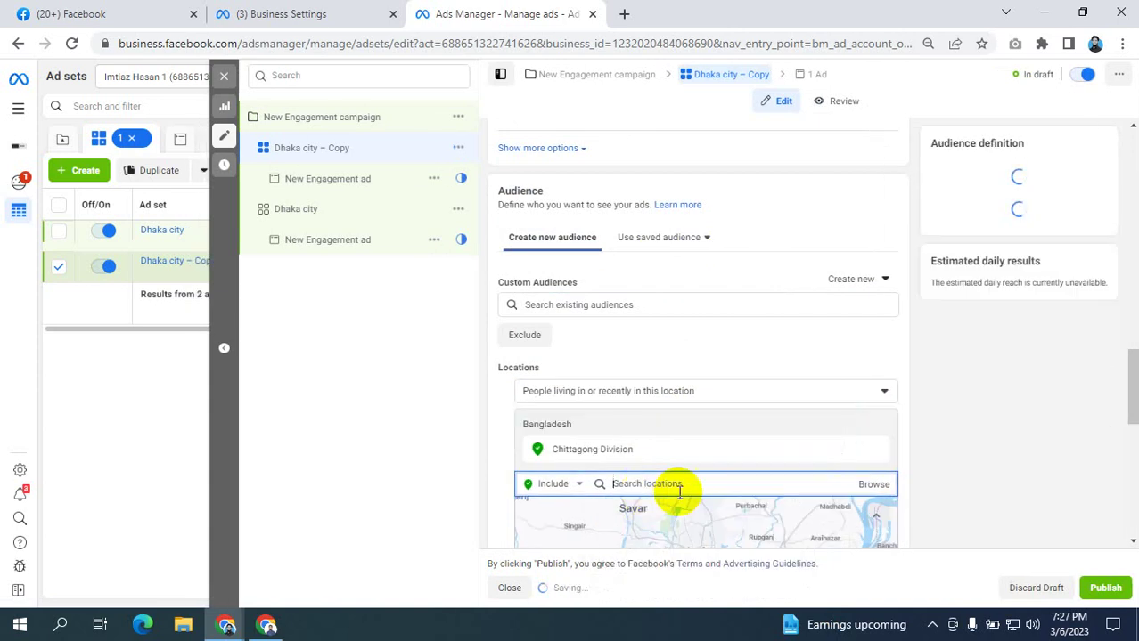
scroll(971, 428, "down", 2)
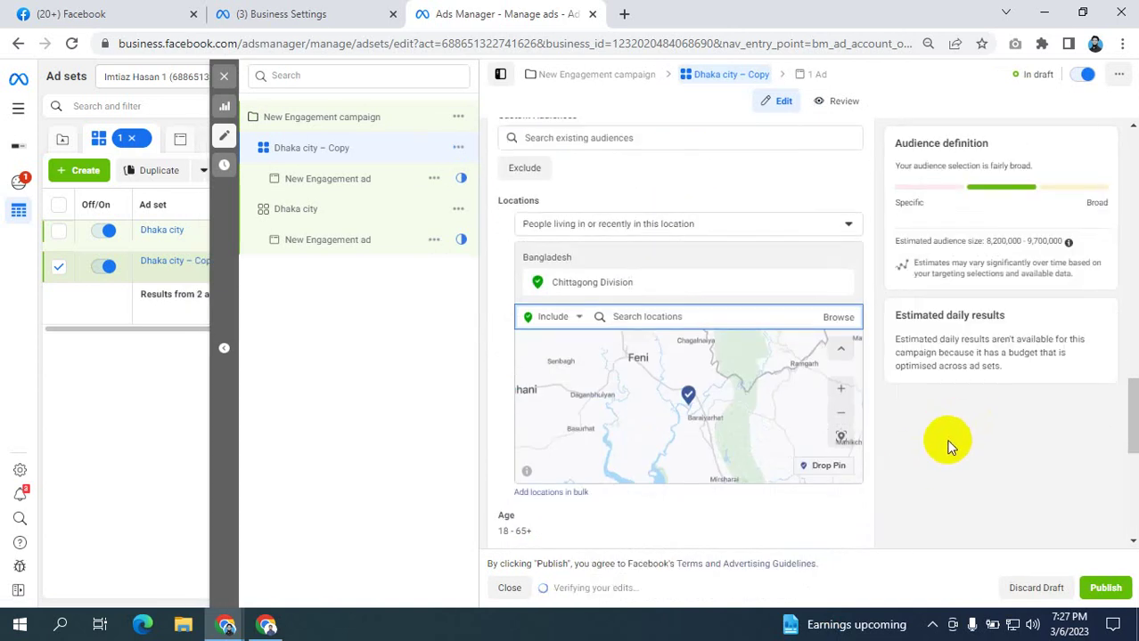
- Rename the duplicated ad set as "CTG CITY"
scroll(780, 234, "up", 10)
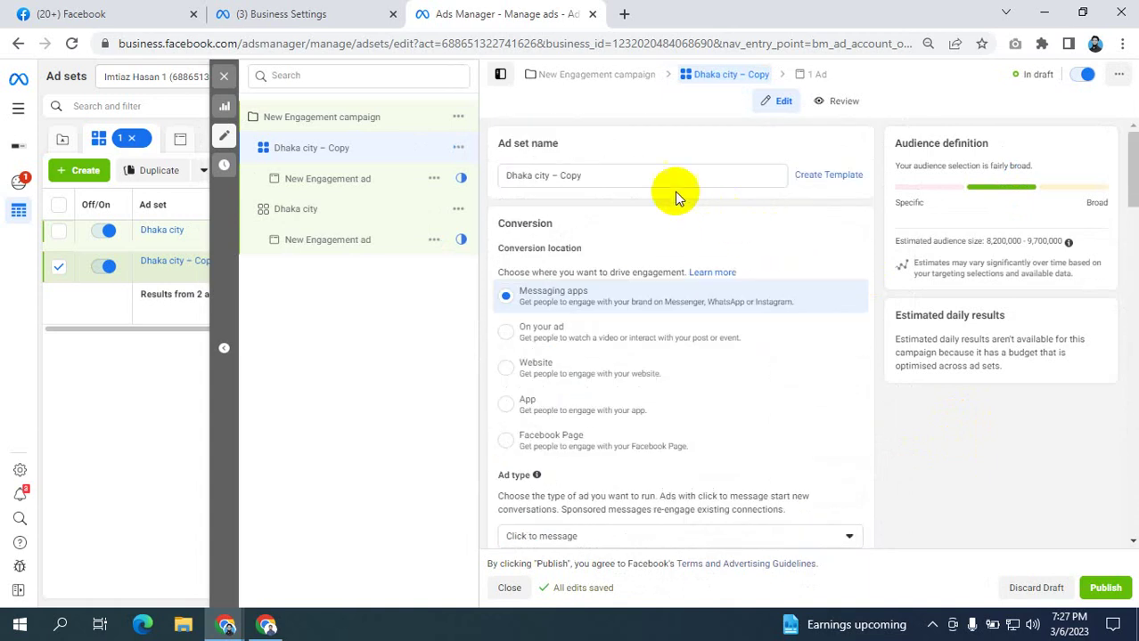
left_click_drag(584, 175, 310, 181)
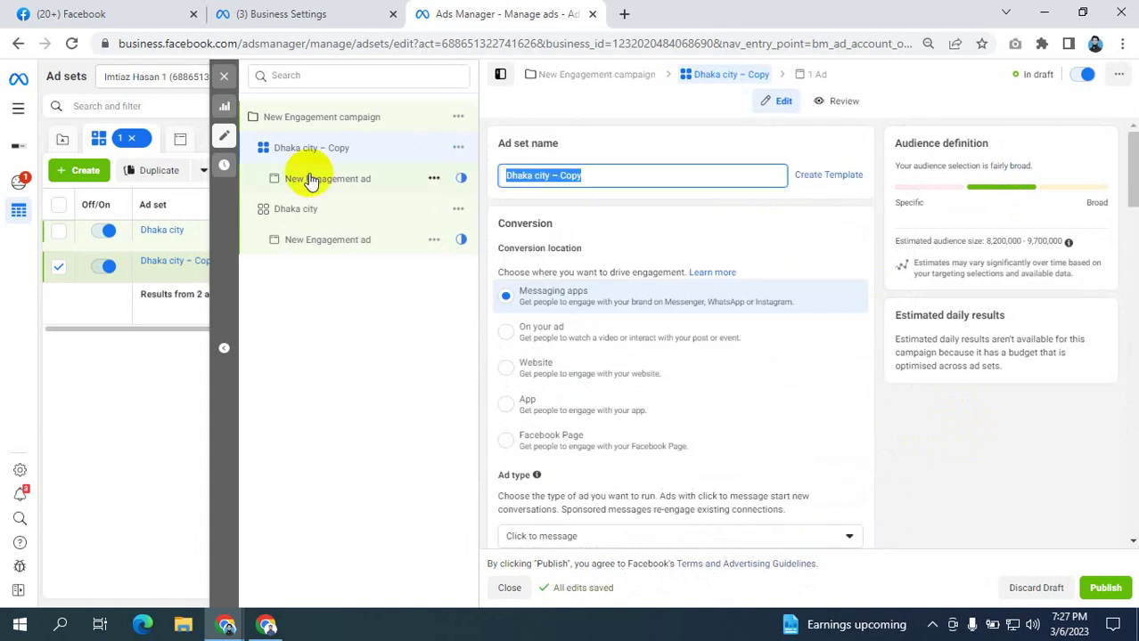
type("CTG")
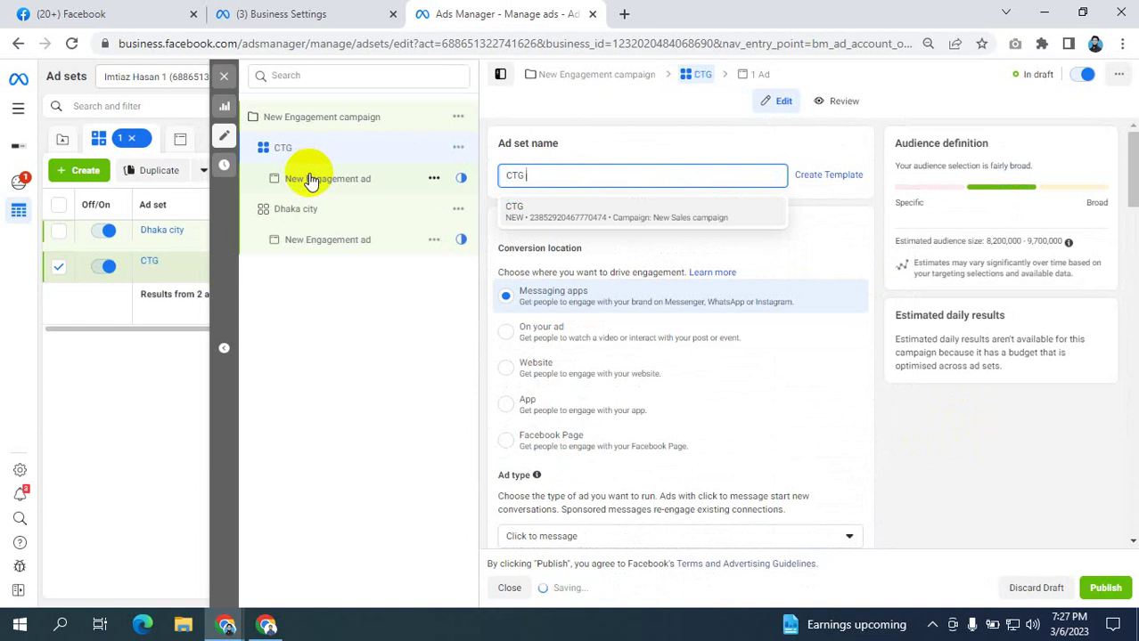
type(" CITY")
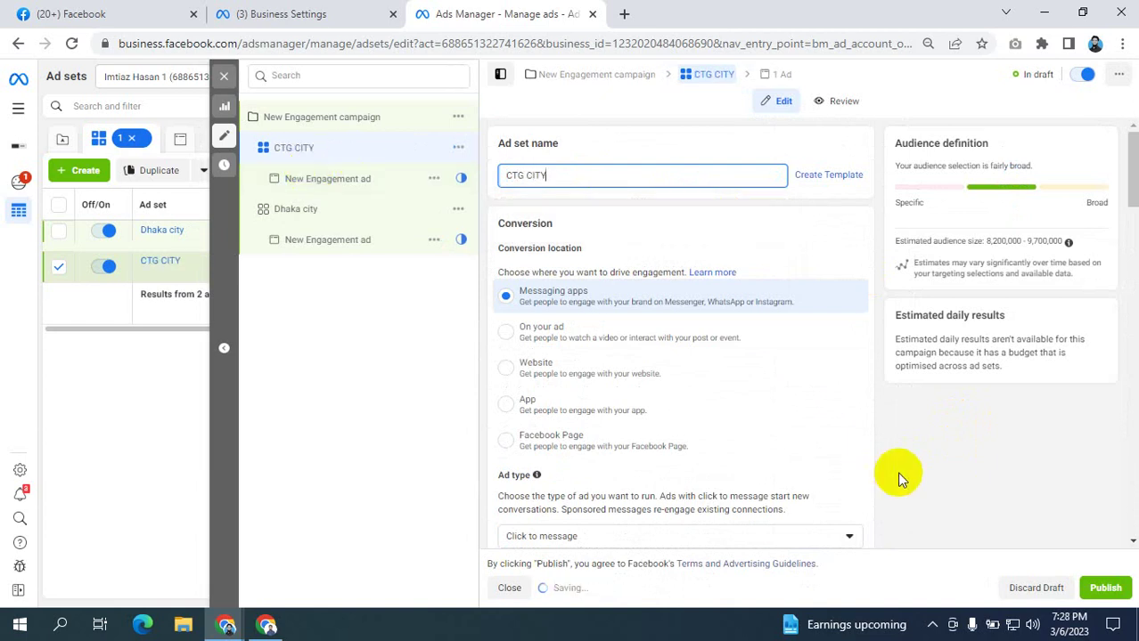
left_click(946, 437)
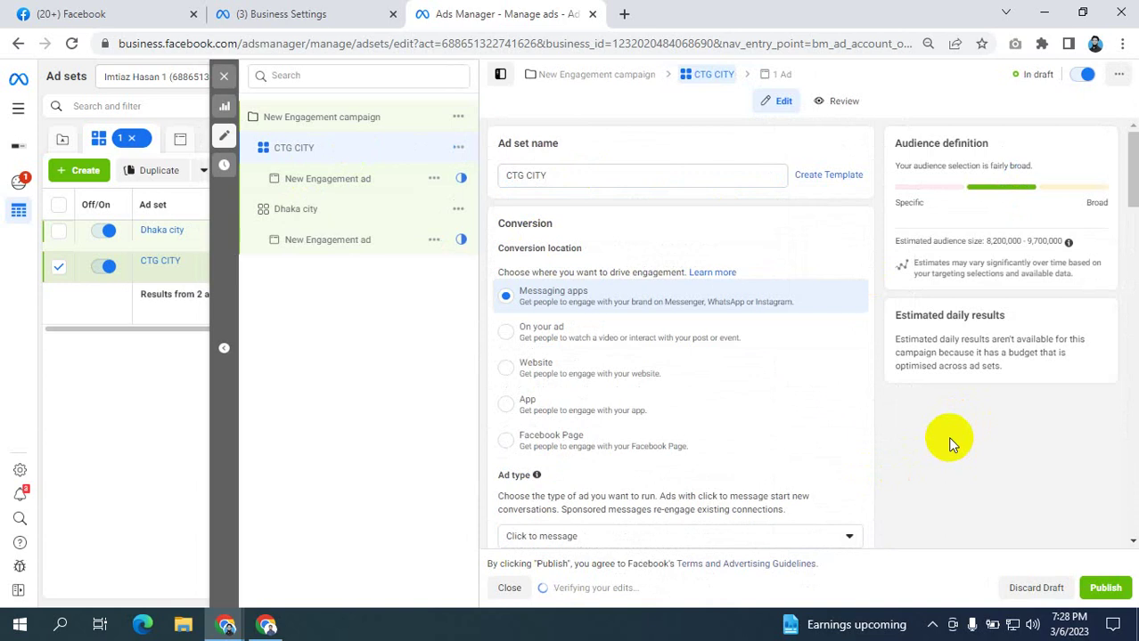
- Compare the settings of the Dhaka city and CTG CITY ad sets, including their audience locations
left_click(294, 212)
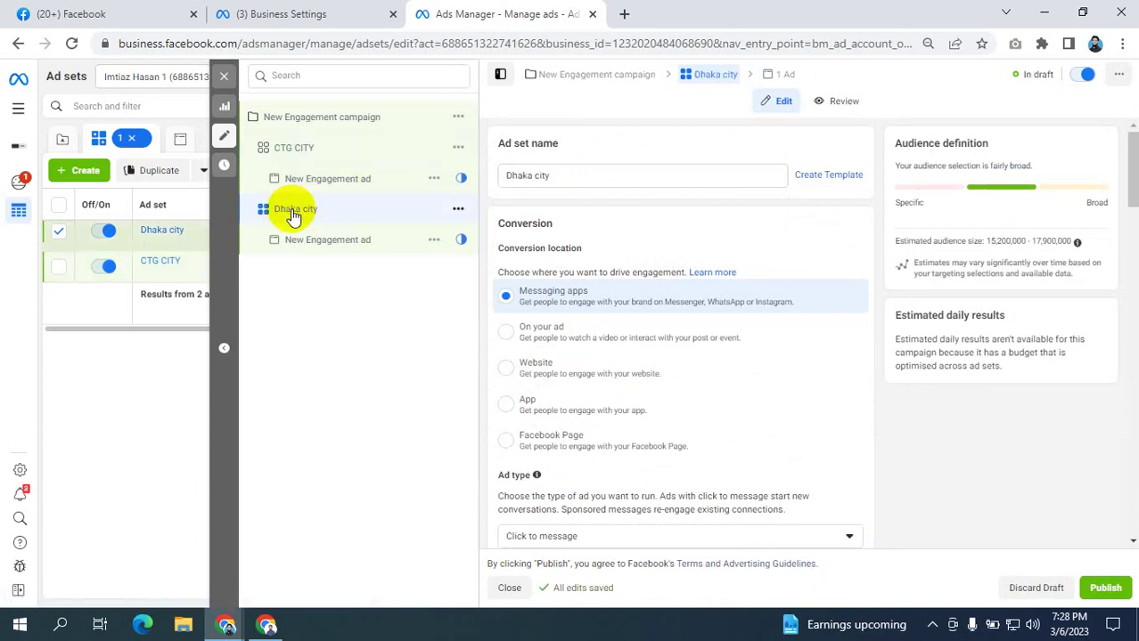
left_click(294, 152)
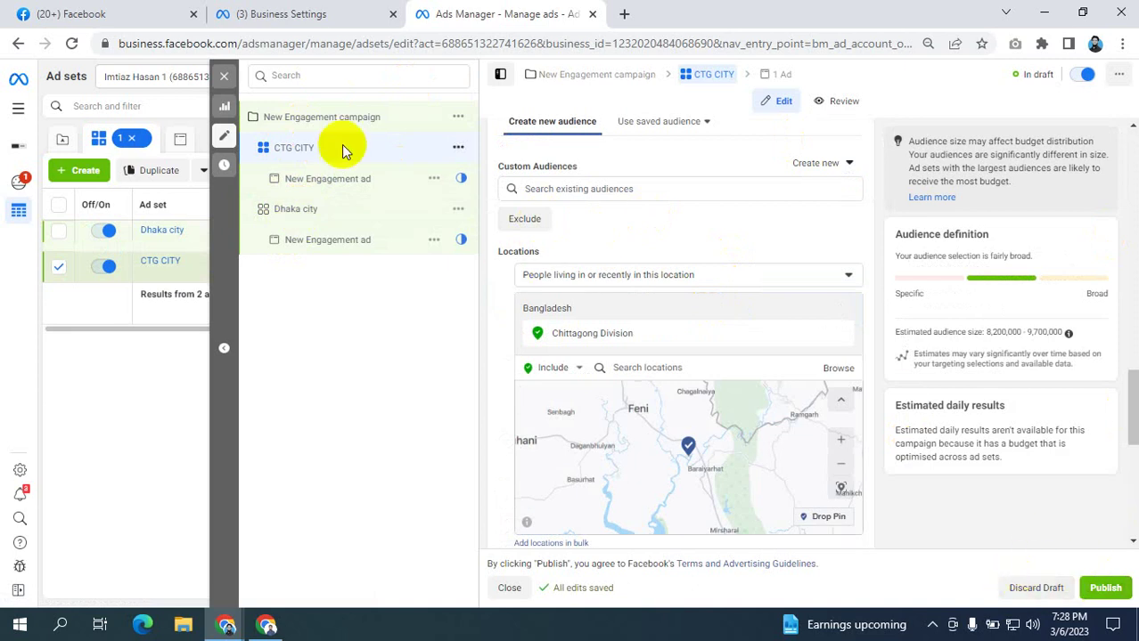
- Close the ad set editor without publishing the draft items, and clear the ad set selection in the list
left_click(224, 78)
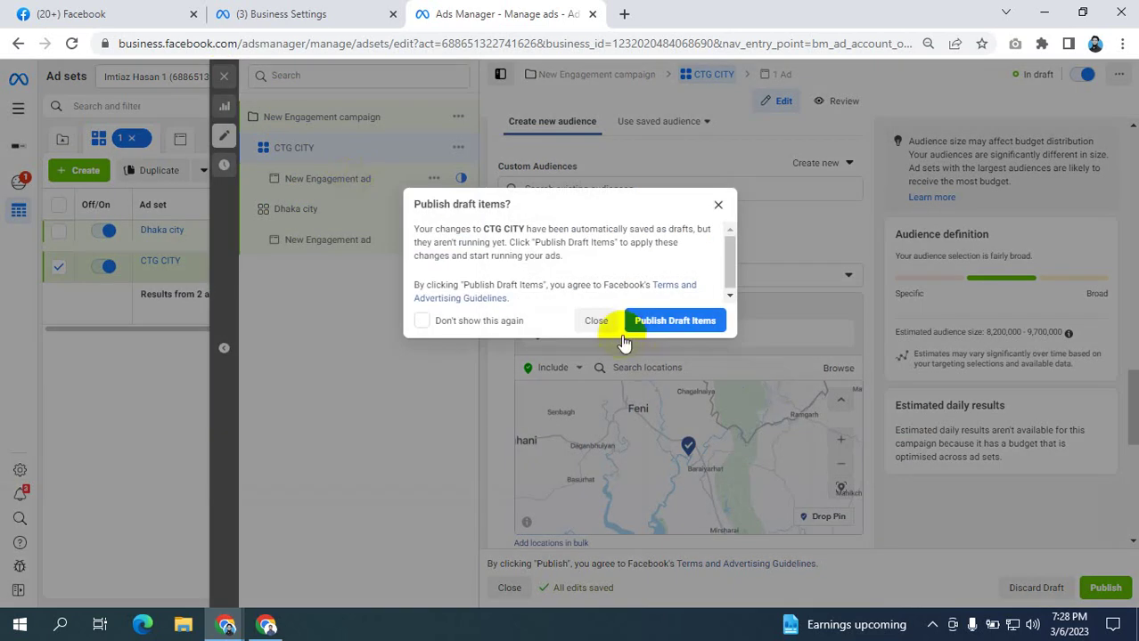
left_click(596, 321)
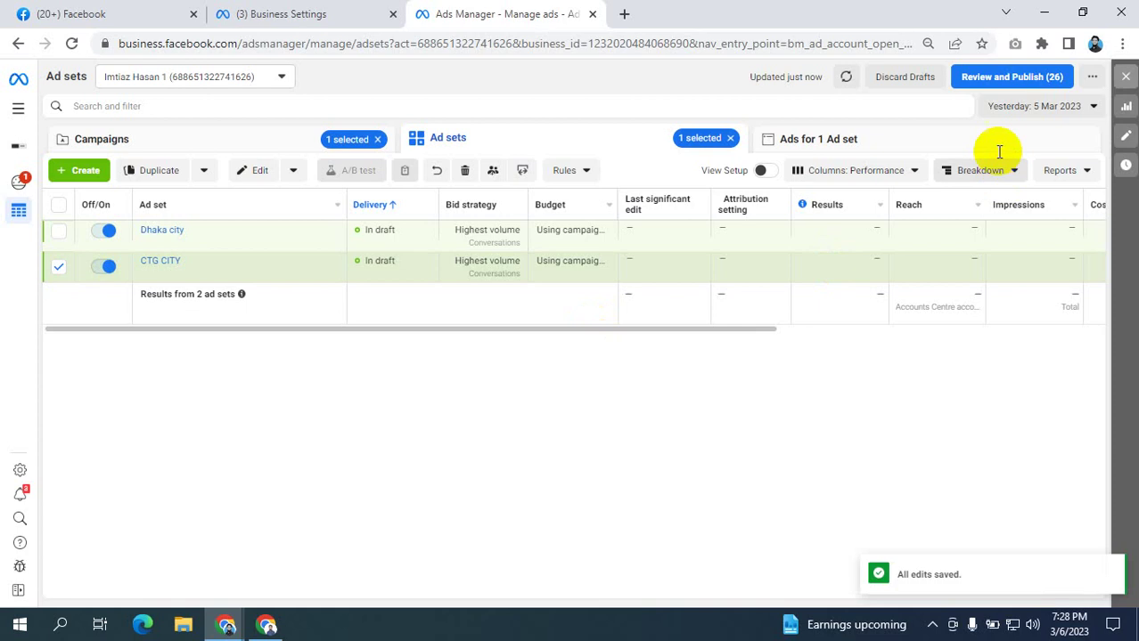
left_click(729, 139)
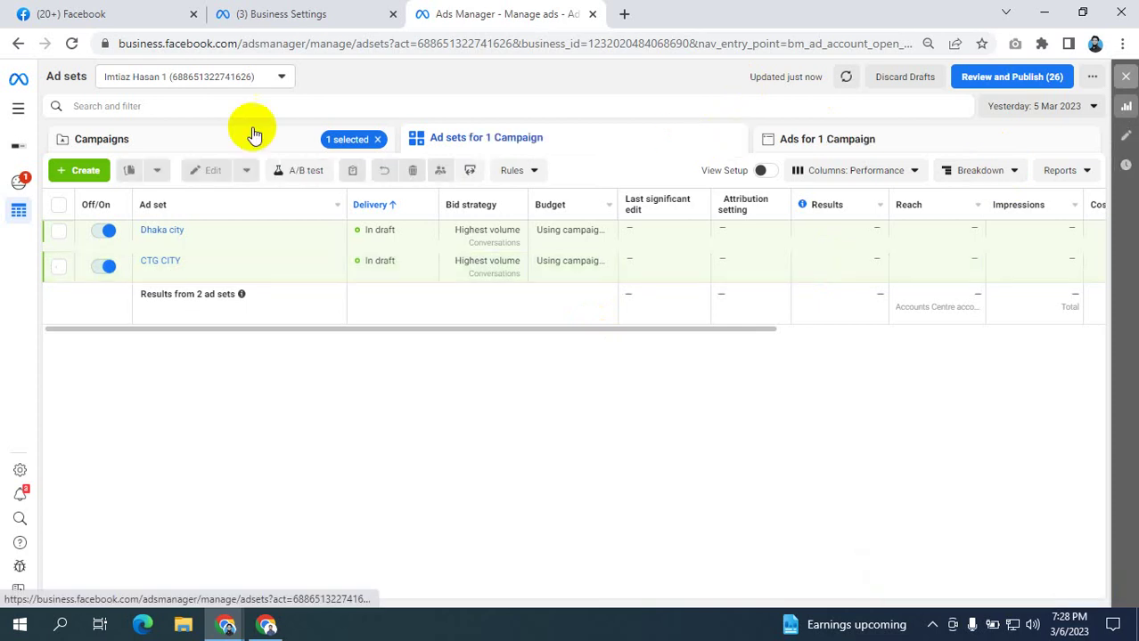
- Clear the campaign filter, open the first New Engagement campaign in the campaign list for editing, and rename it as "AB testing campign"
left_click(377, 141)
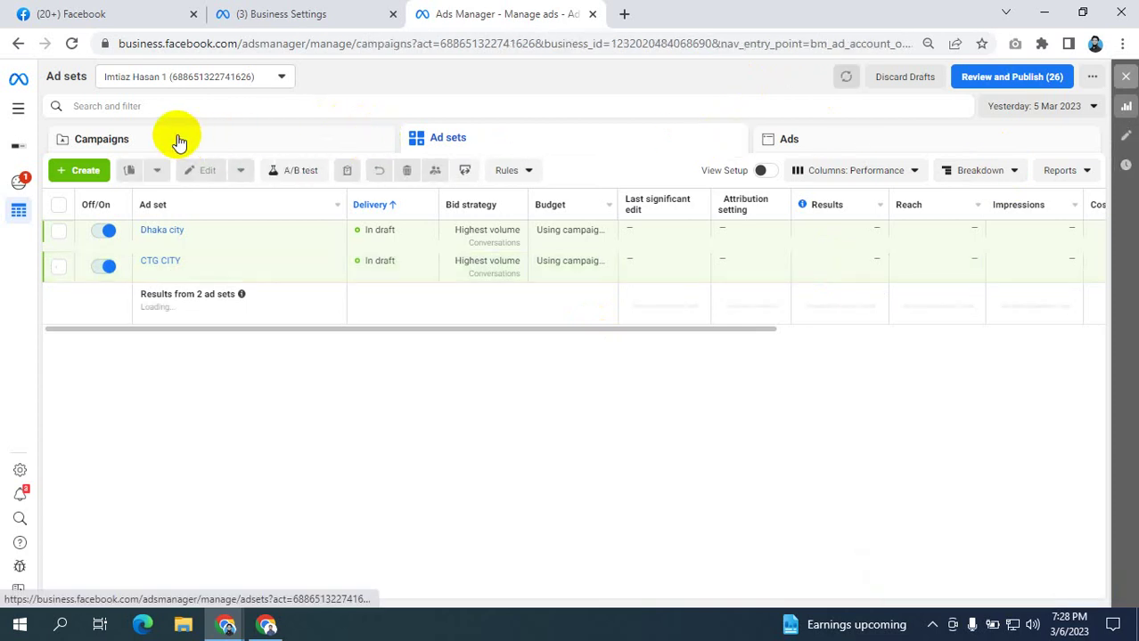
left_click(179, 140)
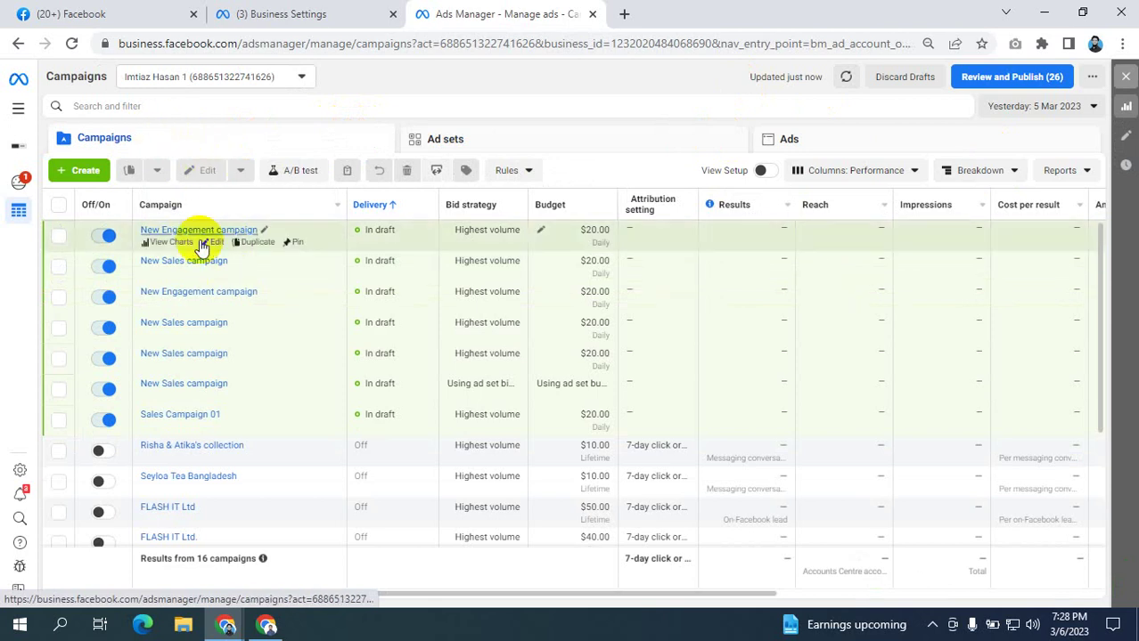
left_click(215, 243)
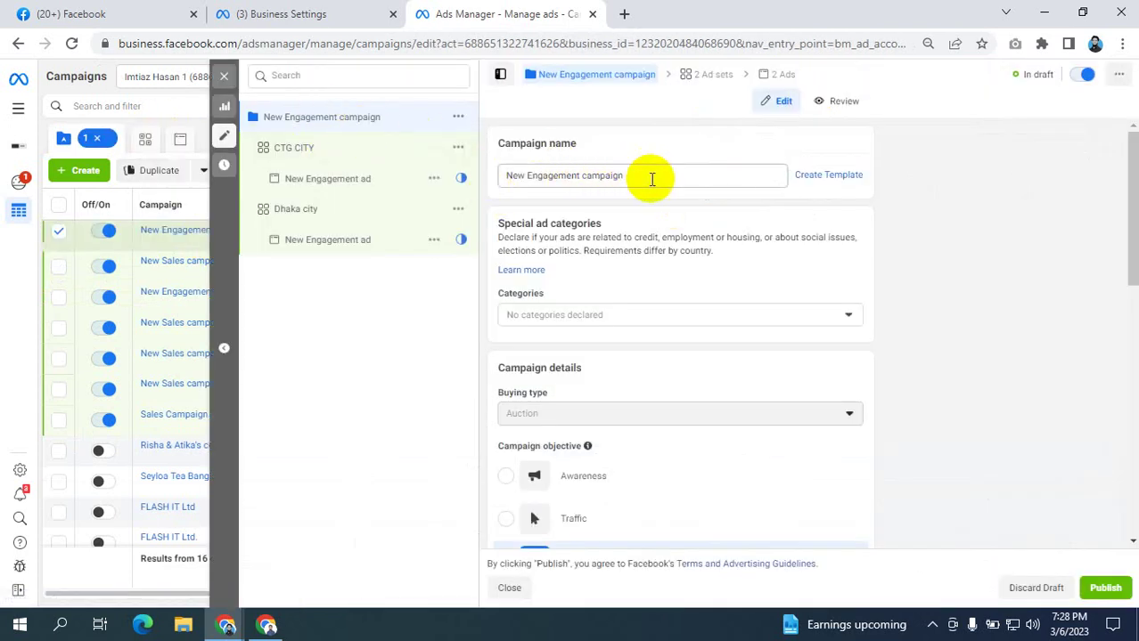
left_click_drag(644, 176, 500, 167)
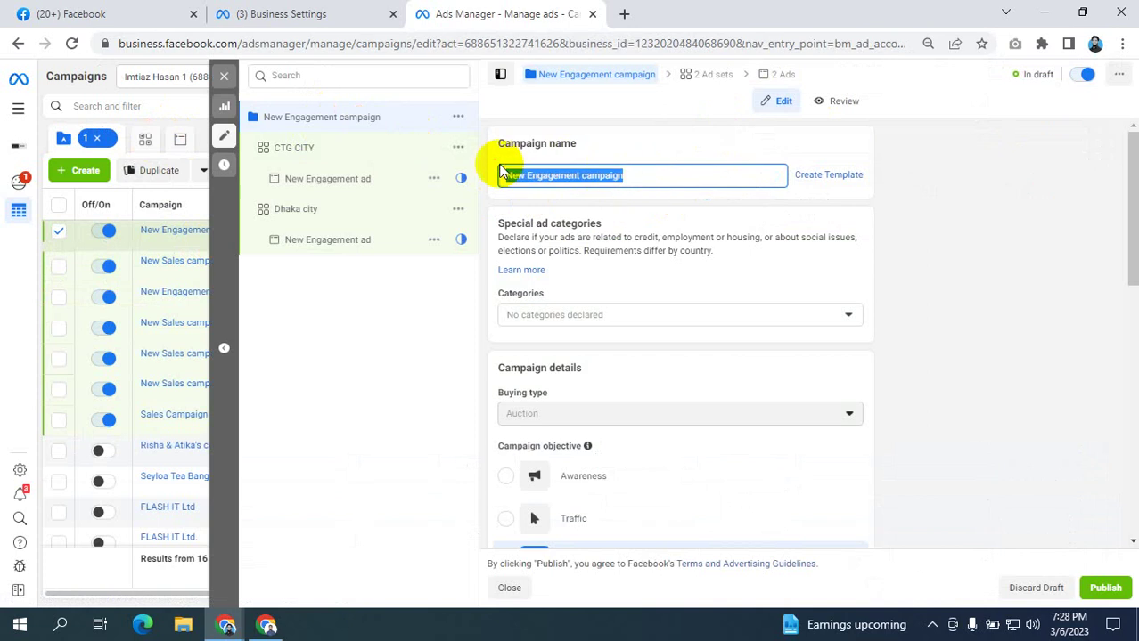
key("BackSpace")
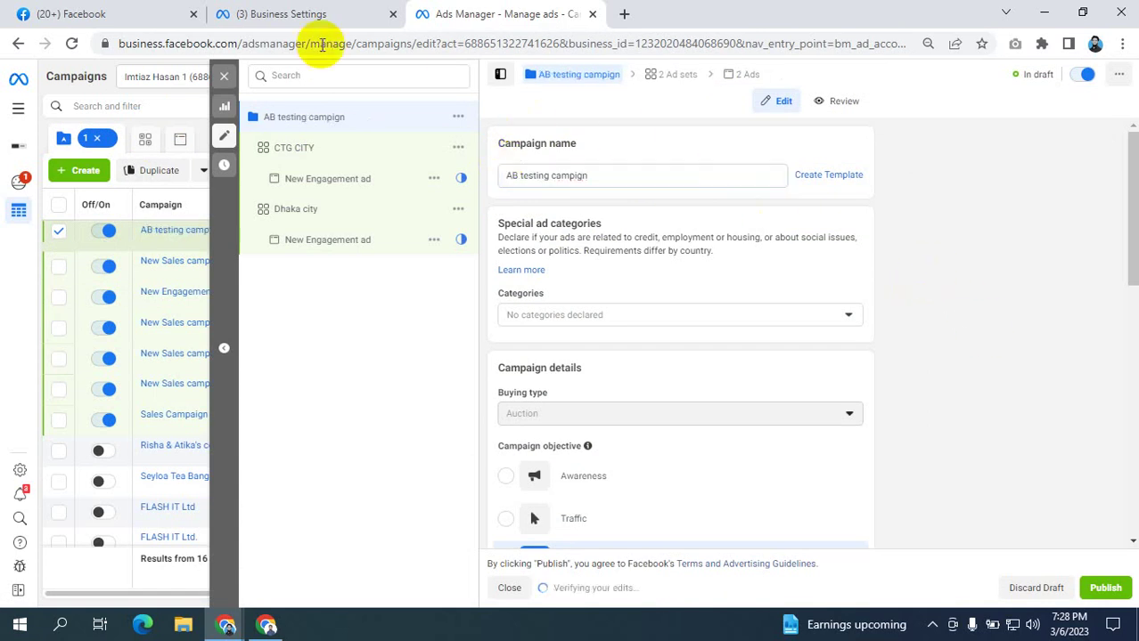
- Close the campaign editor without publishing the draft items, and clear the campaign selection in the list
left_click(224, 76)
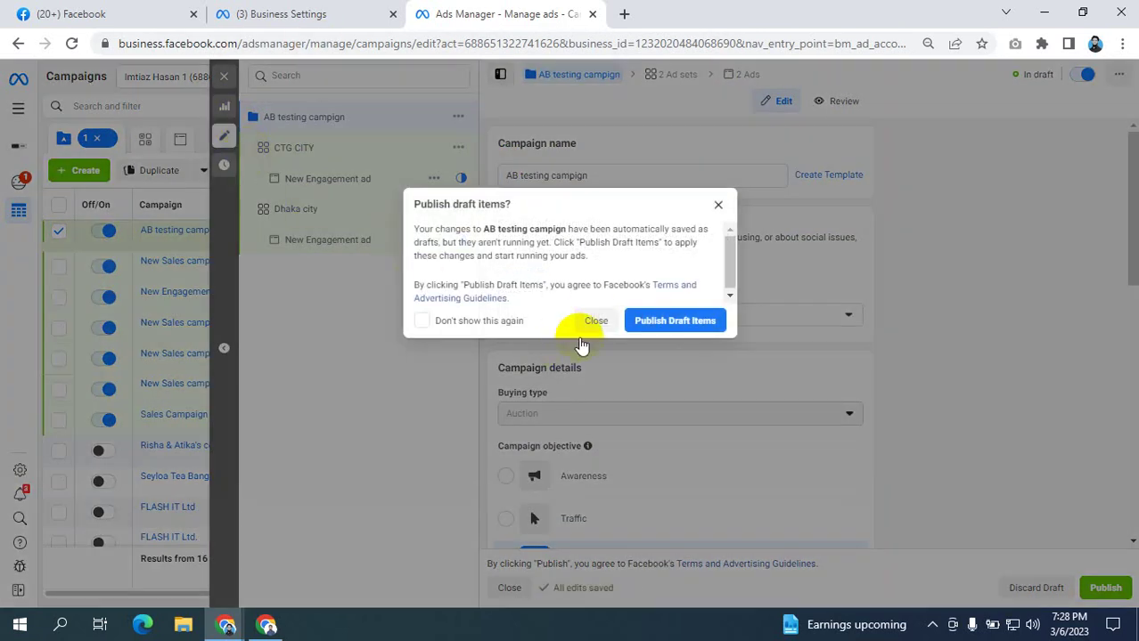
left_click(592, 319)
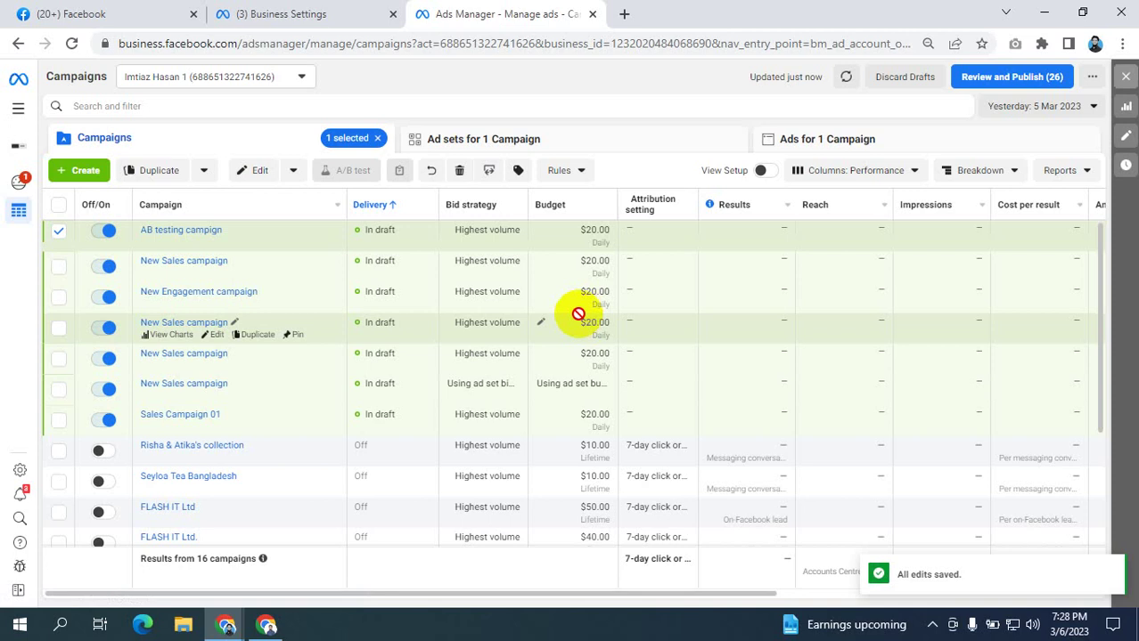
left_click(376, 138)
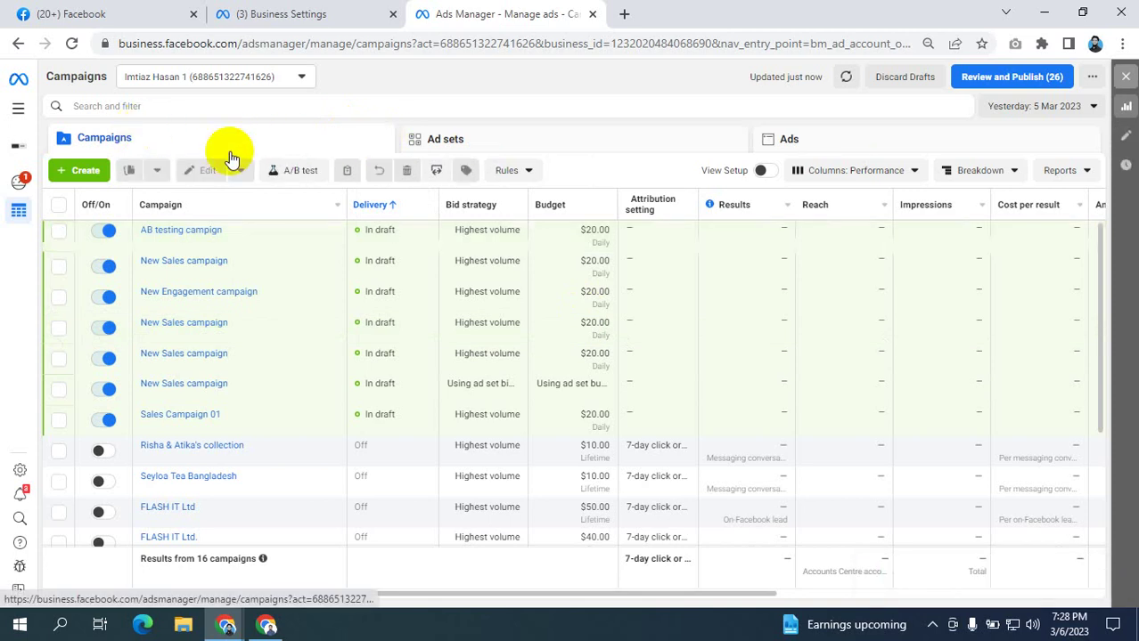
- Review the AB testing campign, its CTG CITY and Dhaka city ad sets, and the campaign list's performance columns
mouse_move(170, 249)
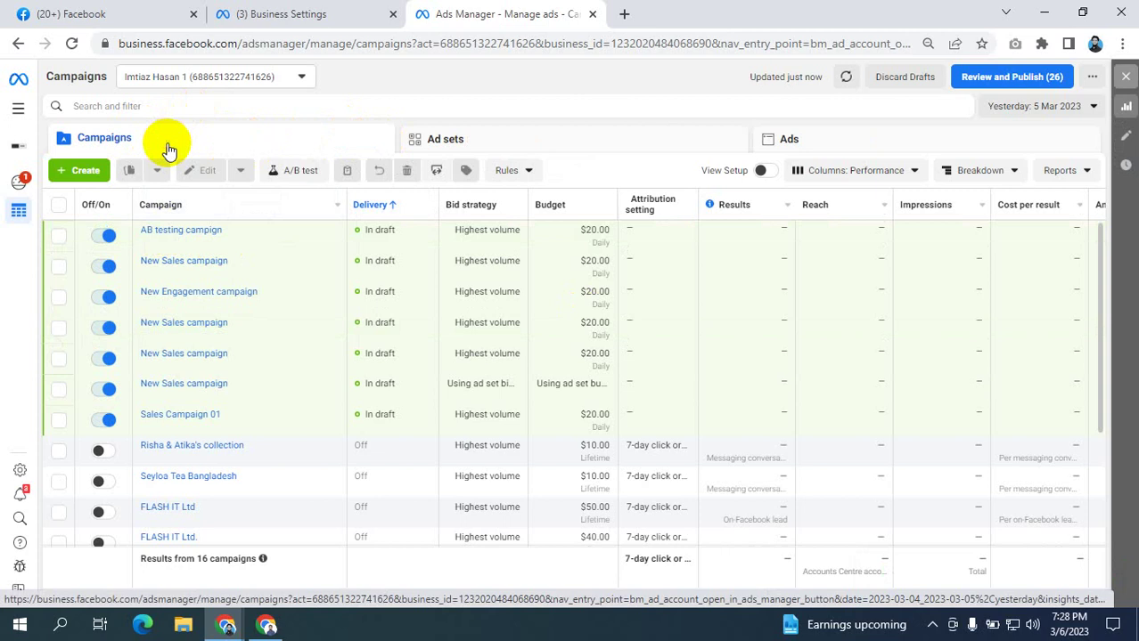
left_click(490, 142)
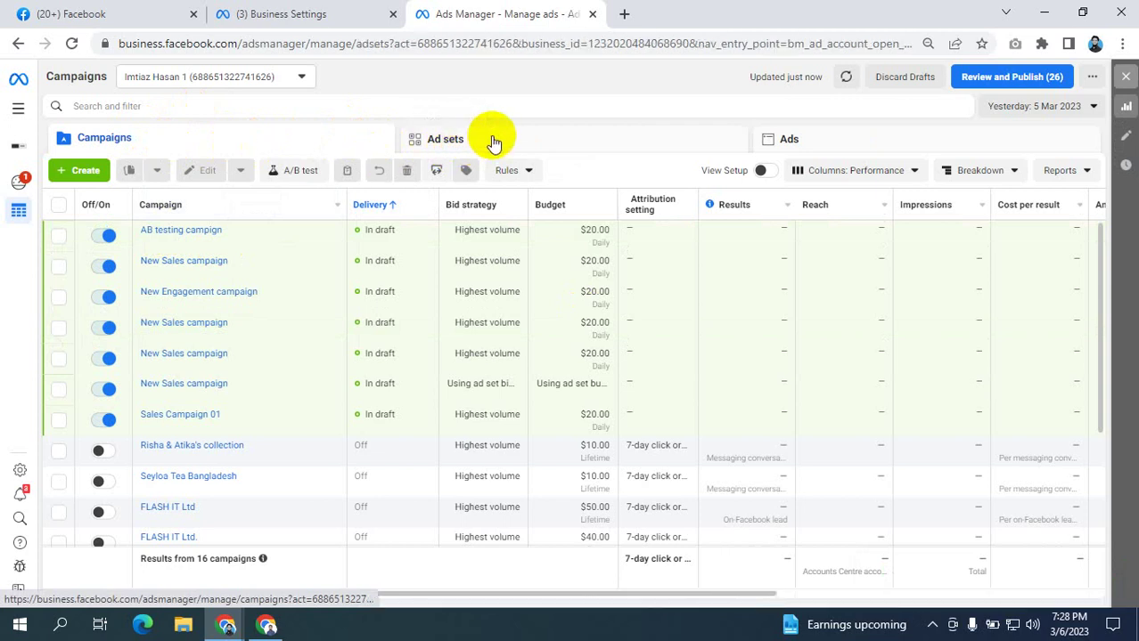
mouse_move(203, 229)
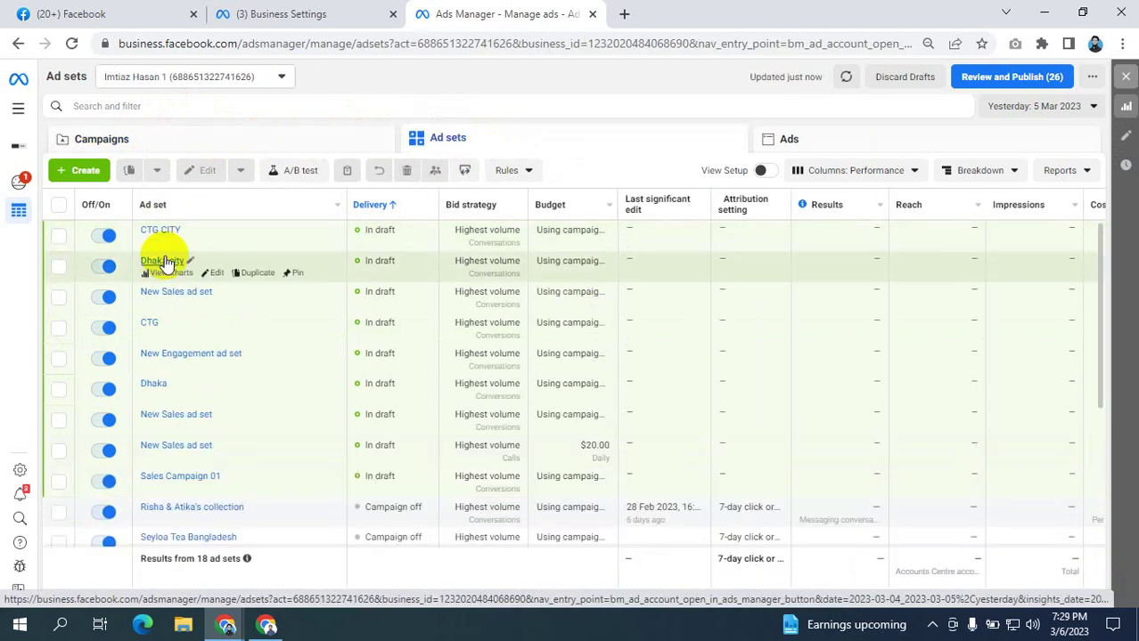
left_click(178, 140)
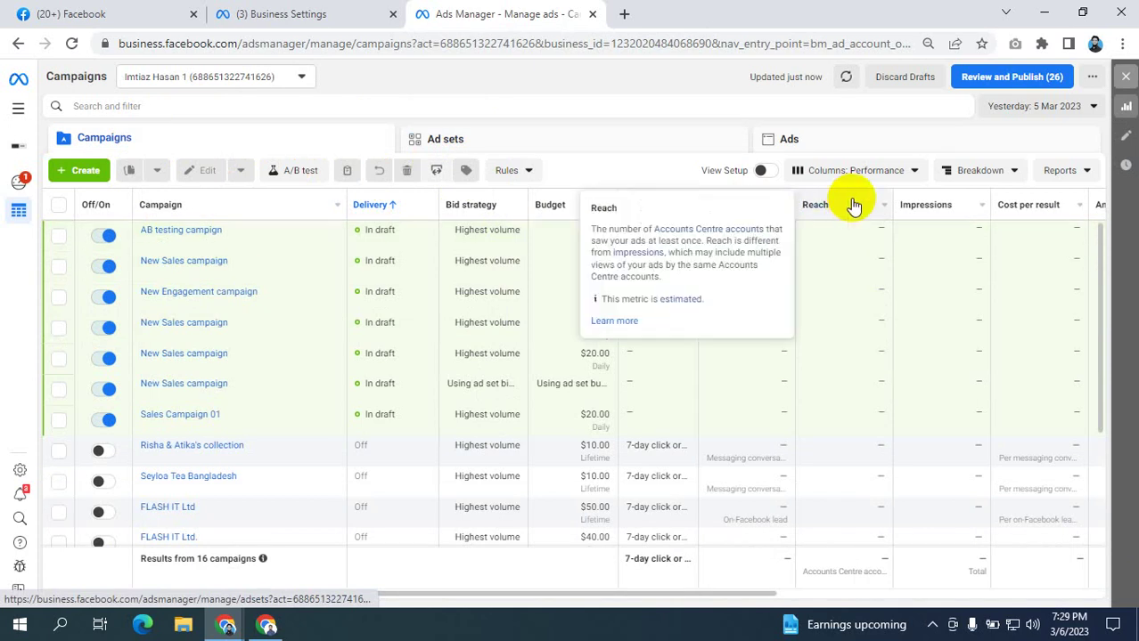
mouse_move(947, 216)
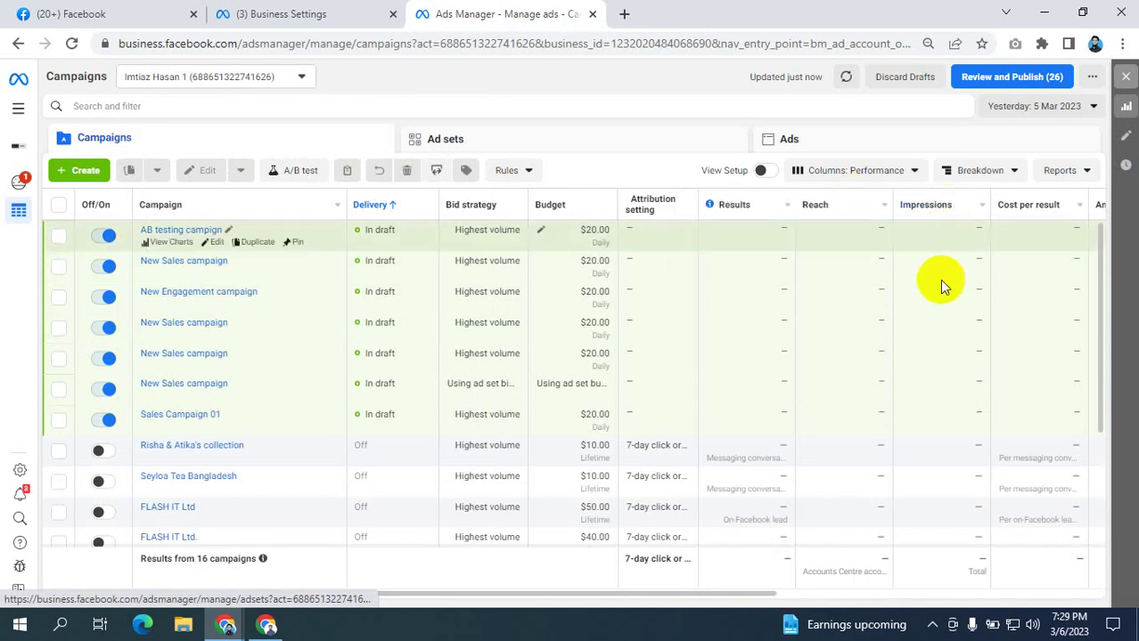
left_click_drag(753, 593, 945, 585)
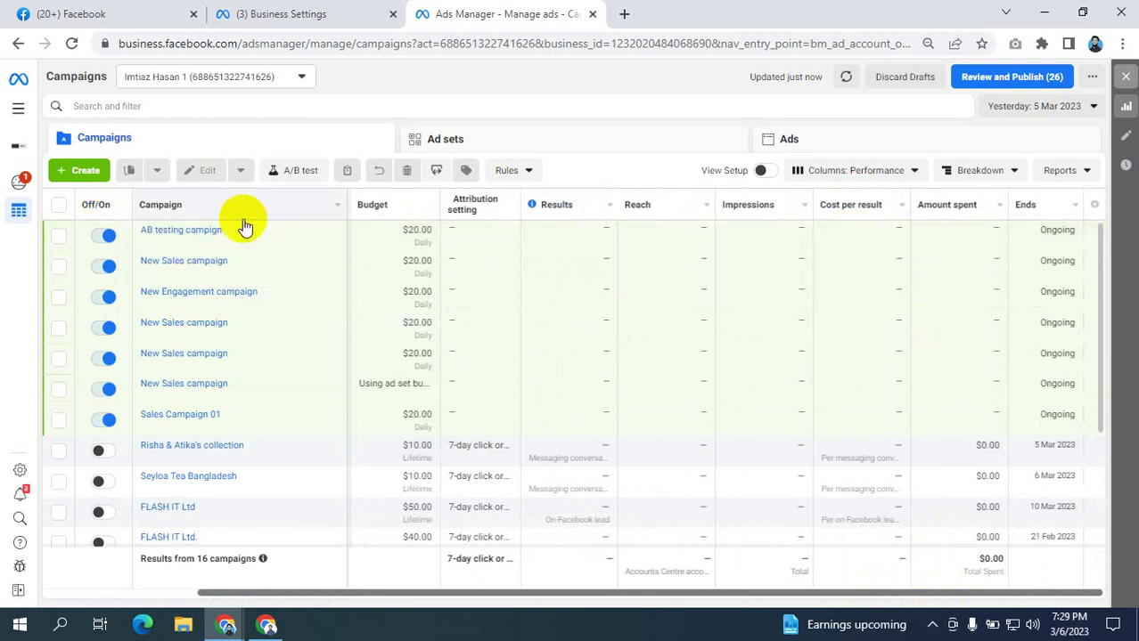
- Examine the ad set list's columns from delivery and budget through results, cost per result, amount spent and schedule
left_click(502, 141)
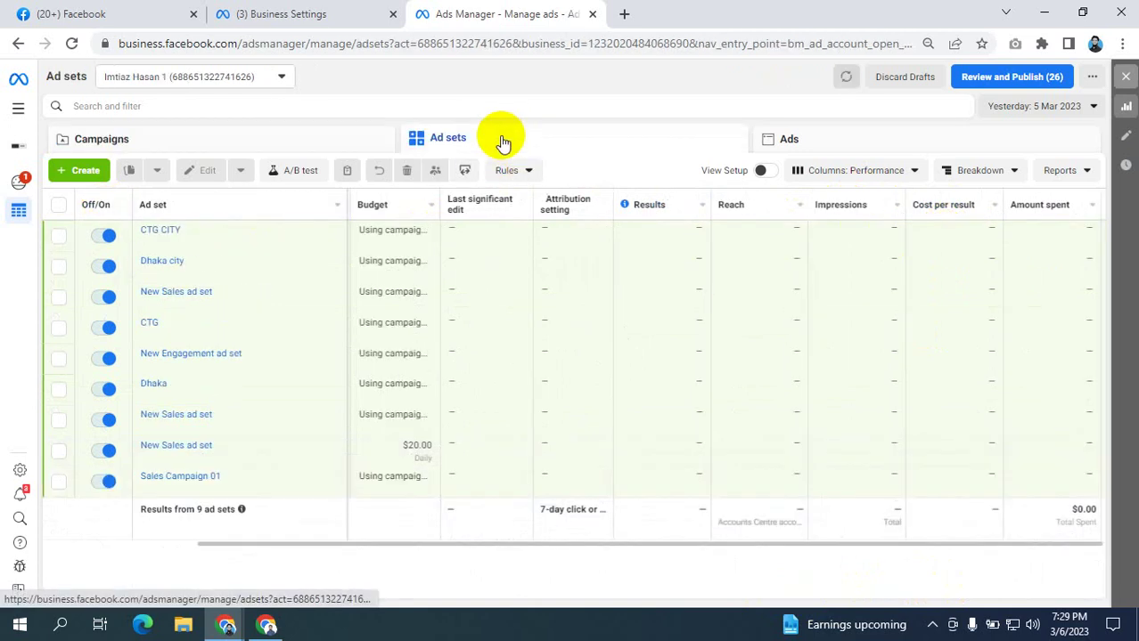
left_click_drag(682, 597, 537, 590)
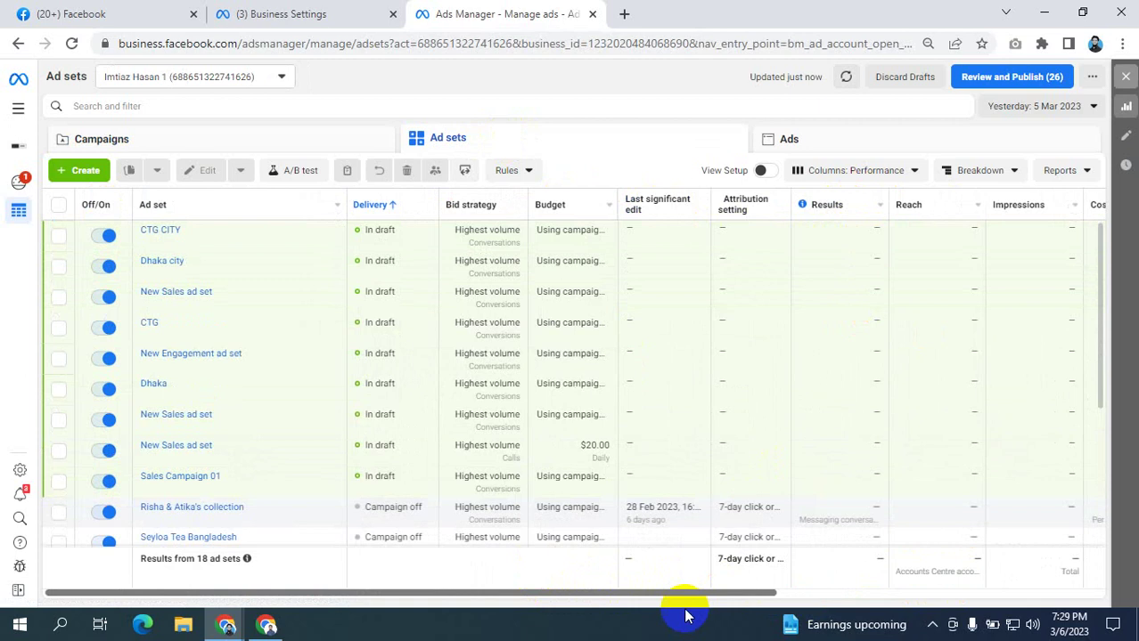
left_click_drag(682, 592, 1044, 597)
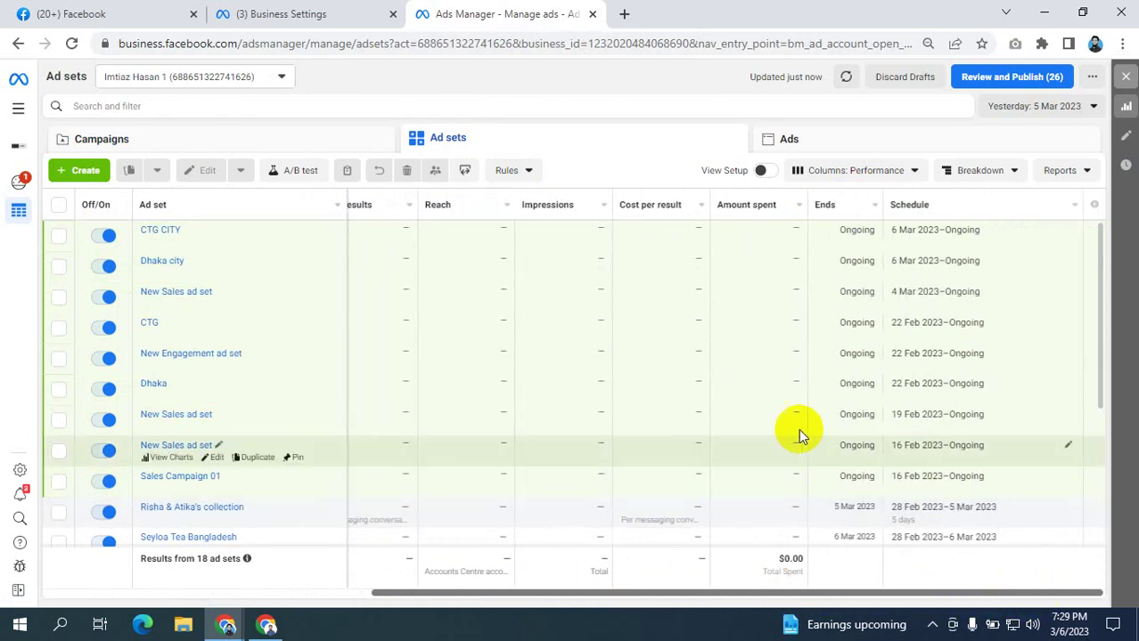
left_click(784, 596)
left_click_drag(784, 595, 584, 584)
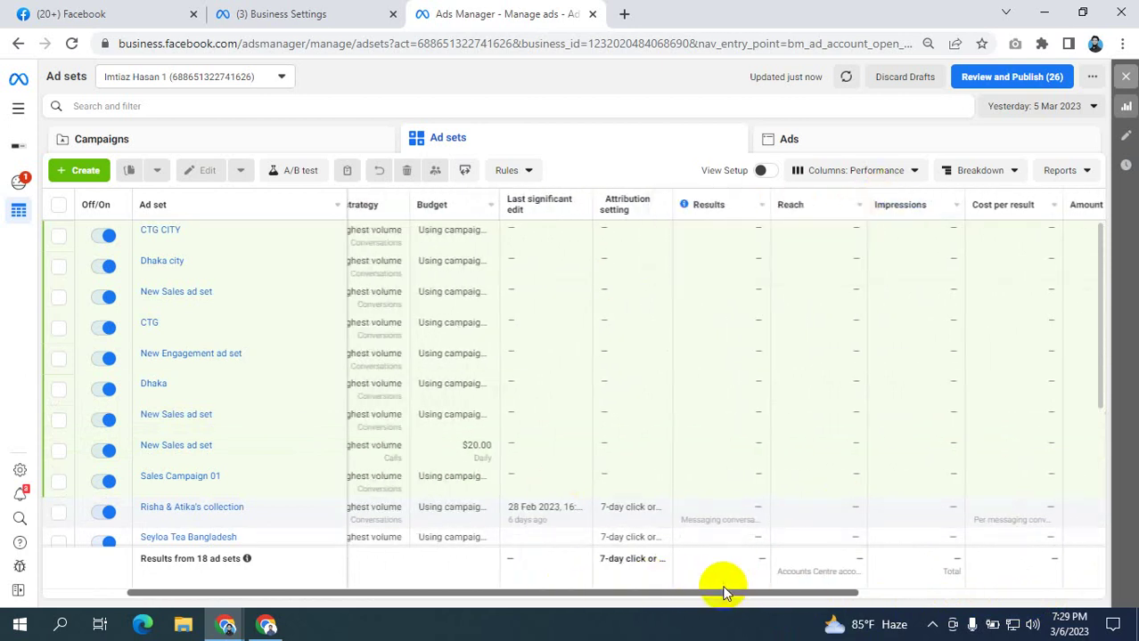
left_click_drag(718, 592, 742, 592)
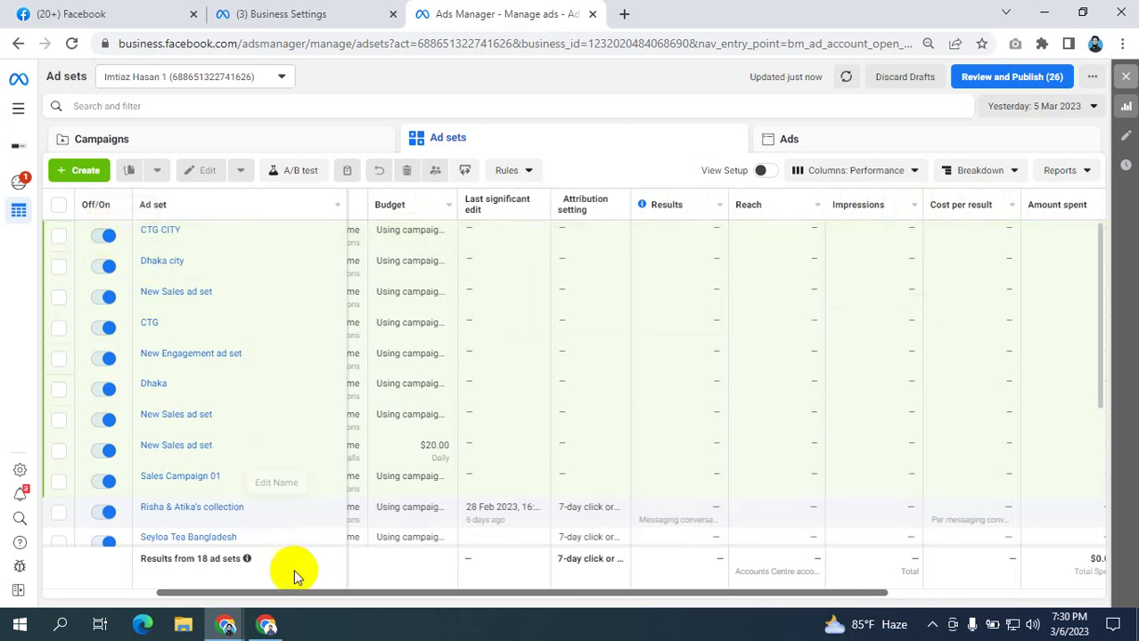
left_click_drag(287, 595, 173, 588)
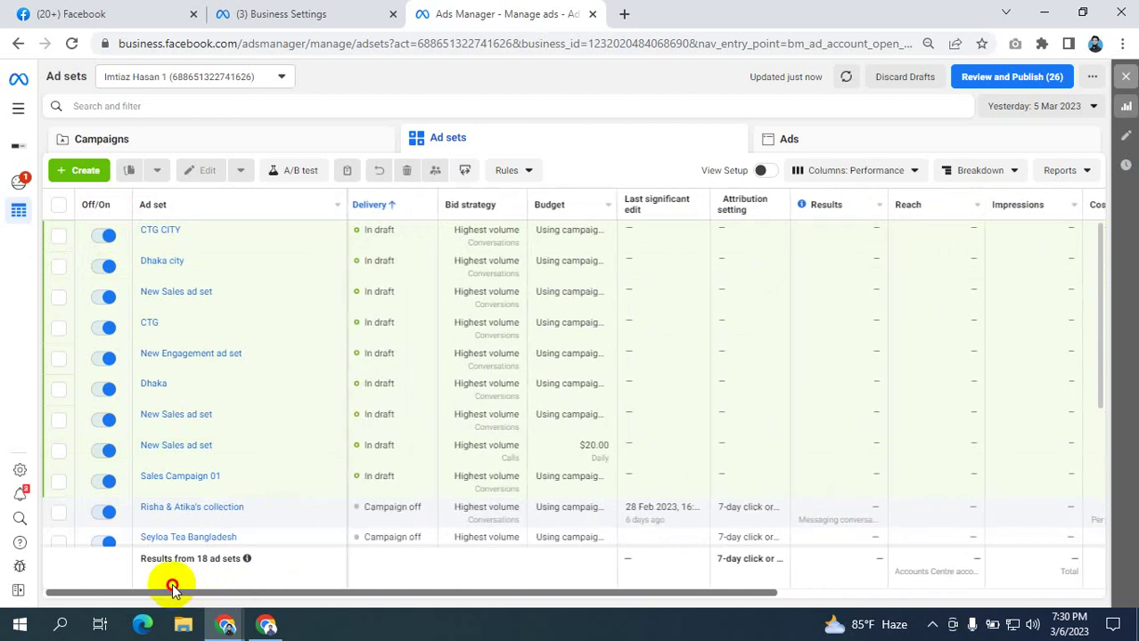
left_click_drag(172, 588, 165, 588)
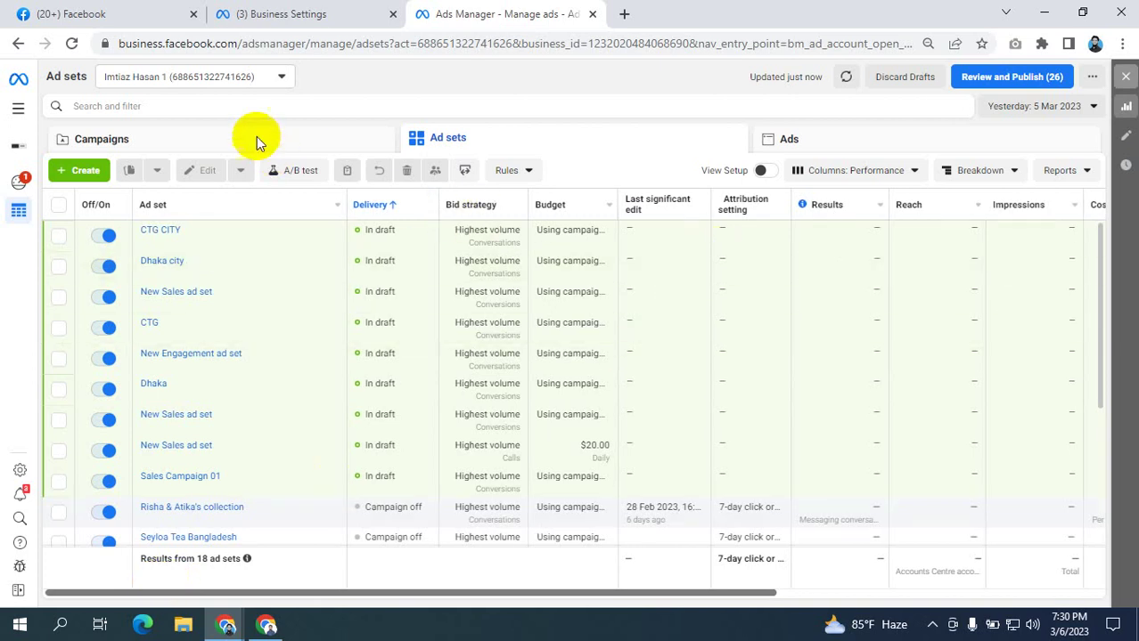
- Compare the campaign list with the ad set list, including how the budget is shown at each level
left_click(187, 141)
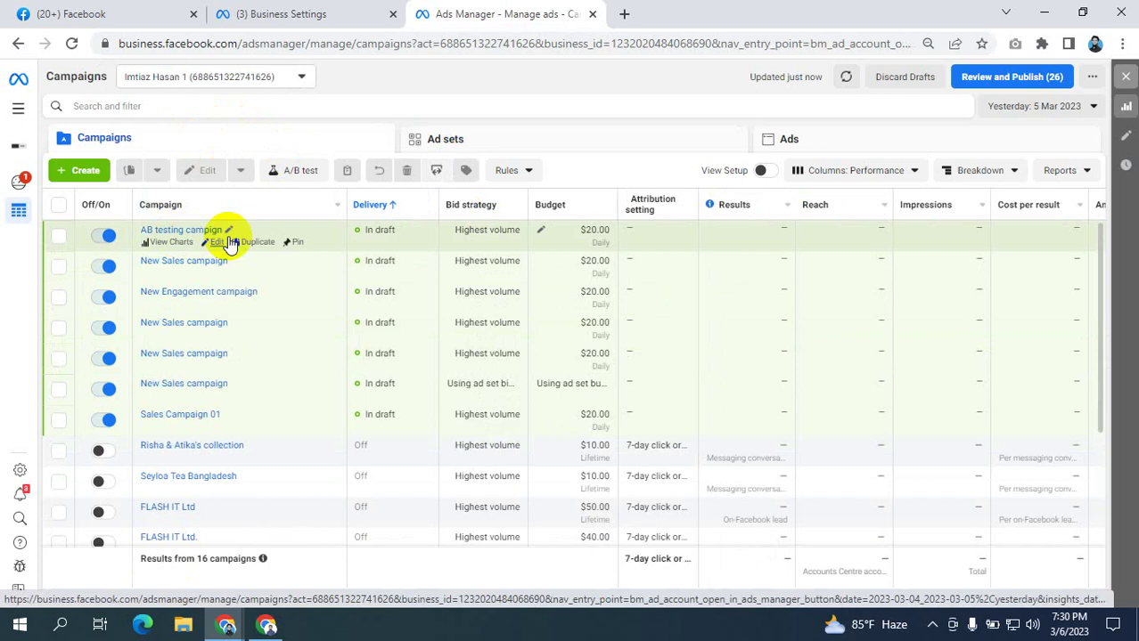
left_click(488, 143)
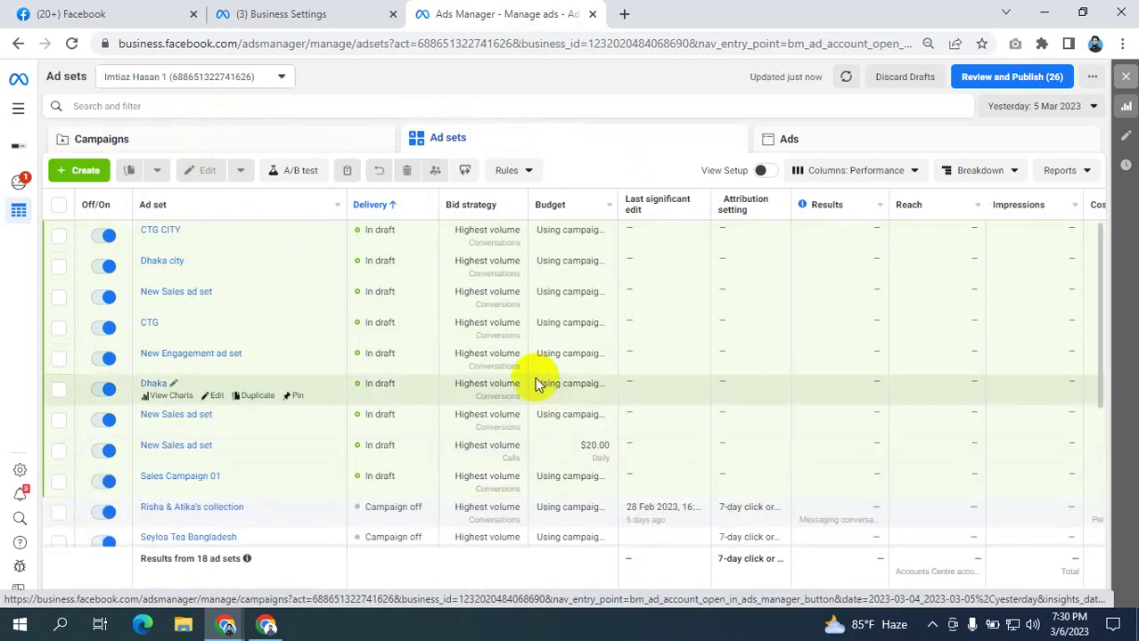
left_click(165, 145)
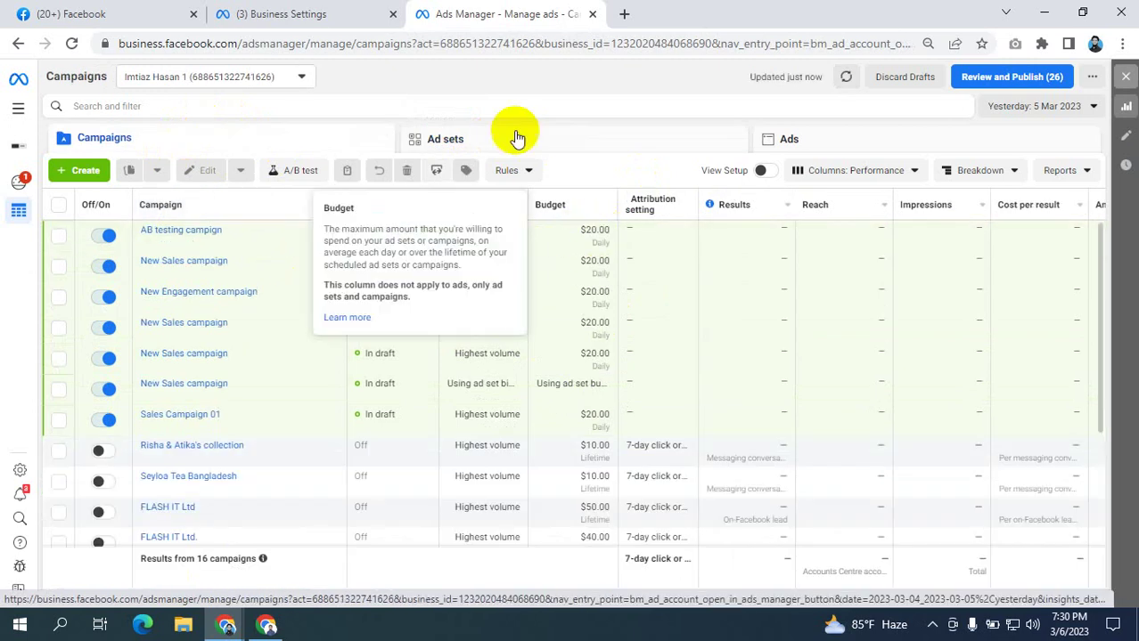
left_click(516, 141)
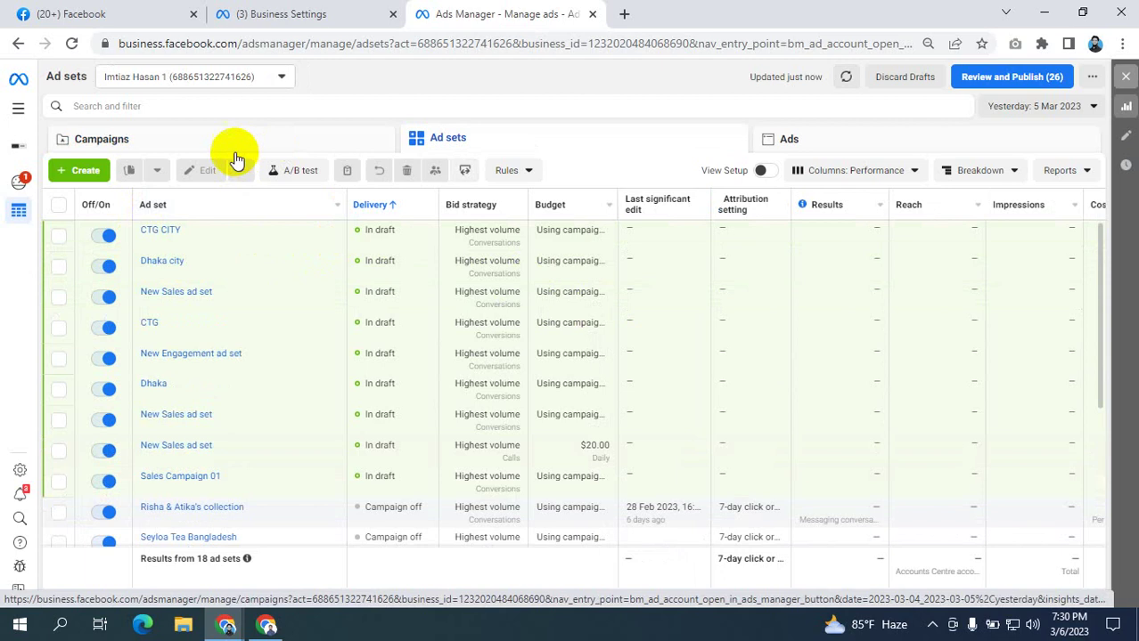
left_click(204, 140)
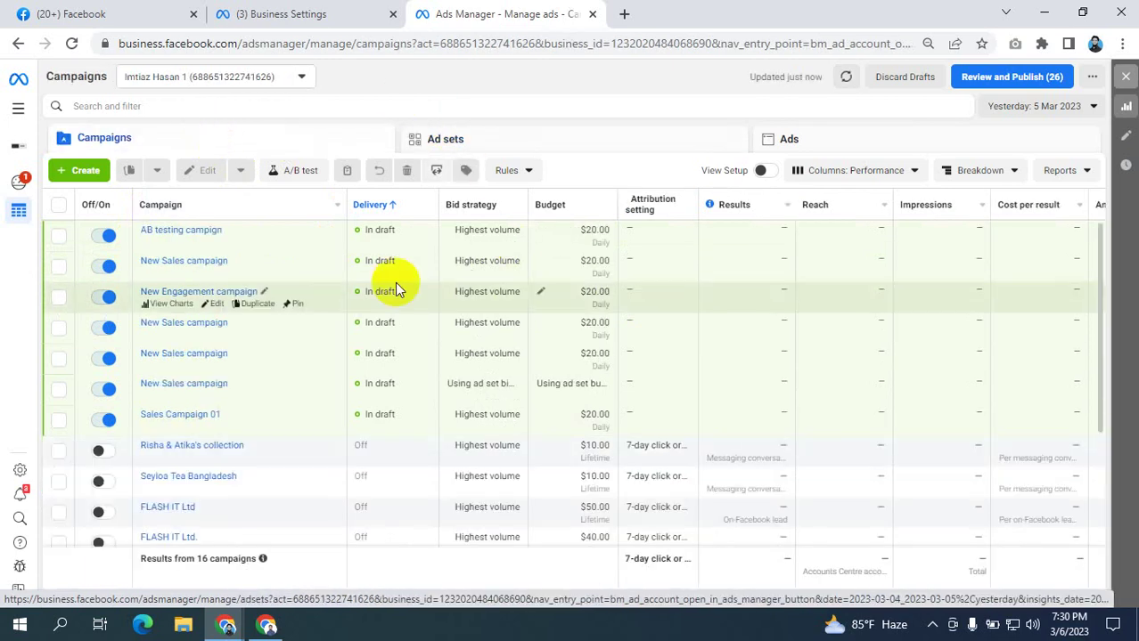
left_click(504, 138)
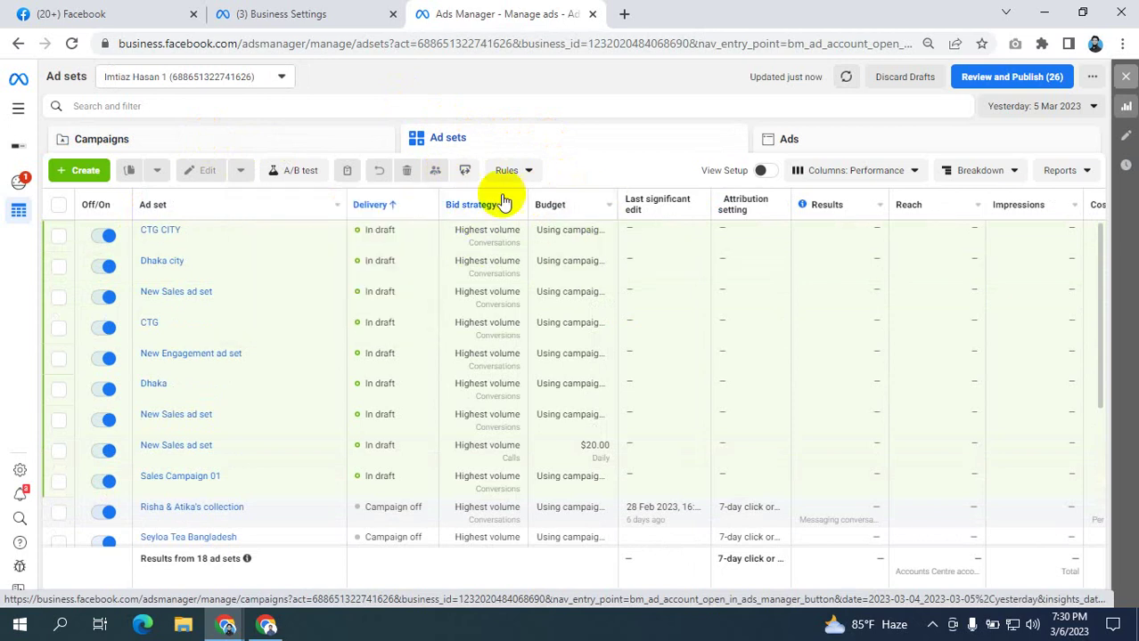
left_click(234, 134)
- Open the AB testing campign for editing and review the setup of the ads under the CTG CITY and Dhaka city ad sets
mouse_move(203, 239)
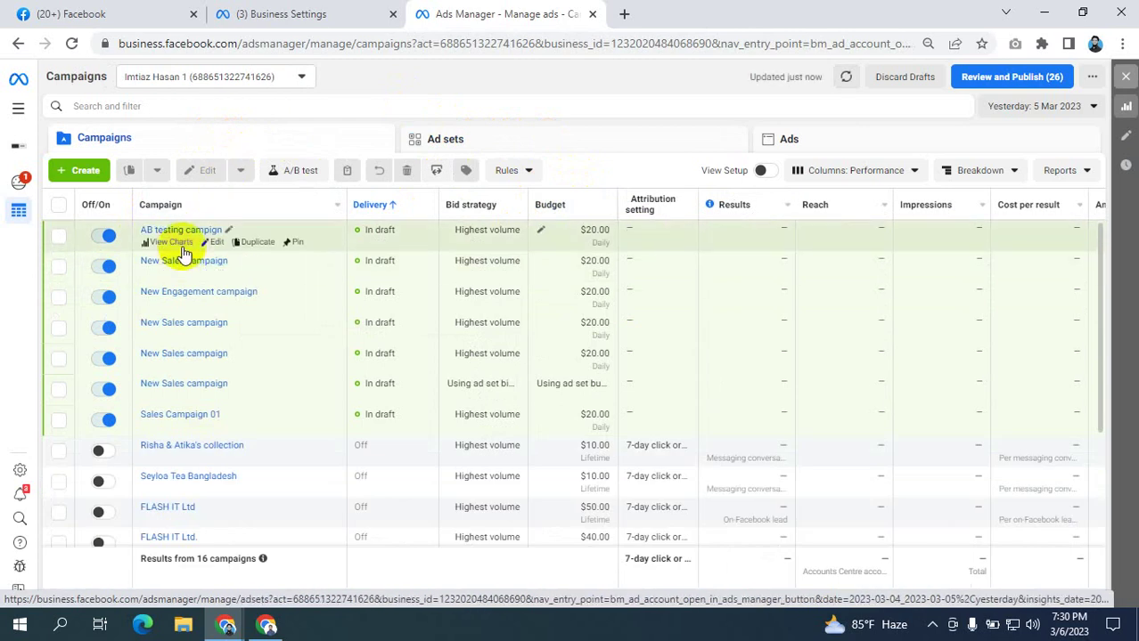
left_click(214, 242)
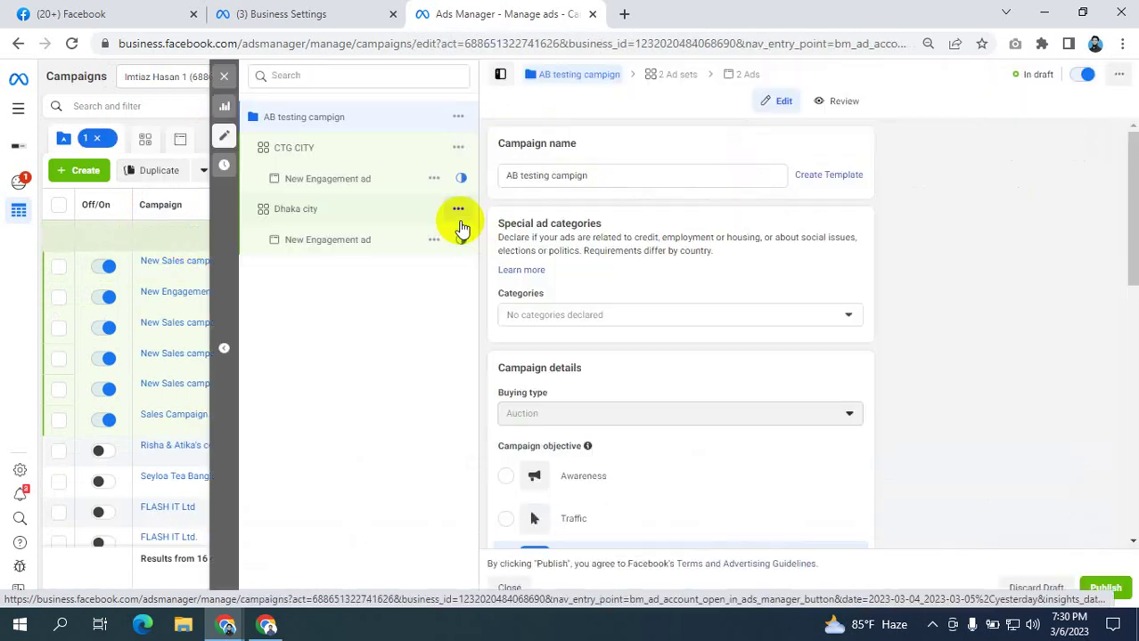
left_click(333, 182)
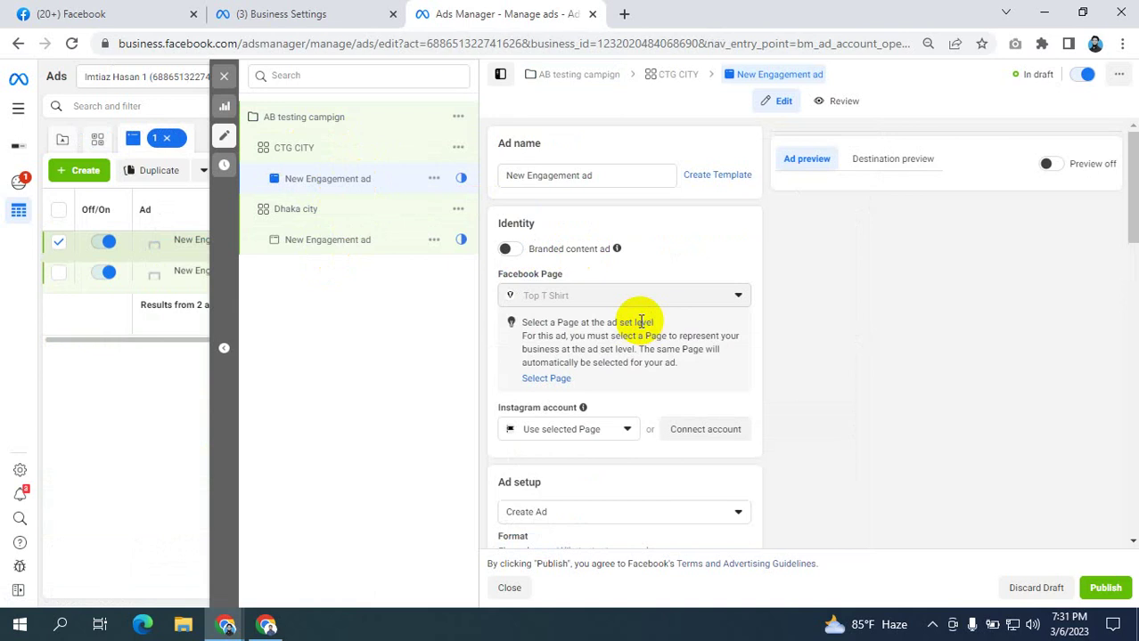
scroll(718, 348, "down", 3)
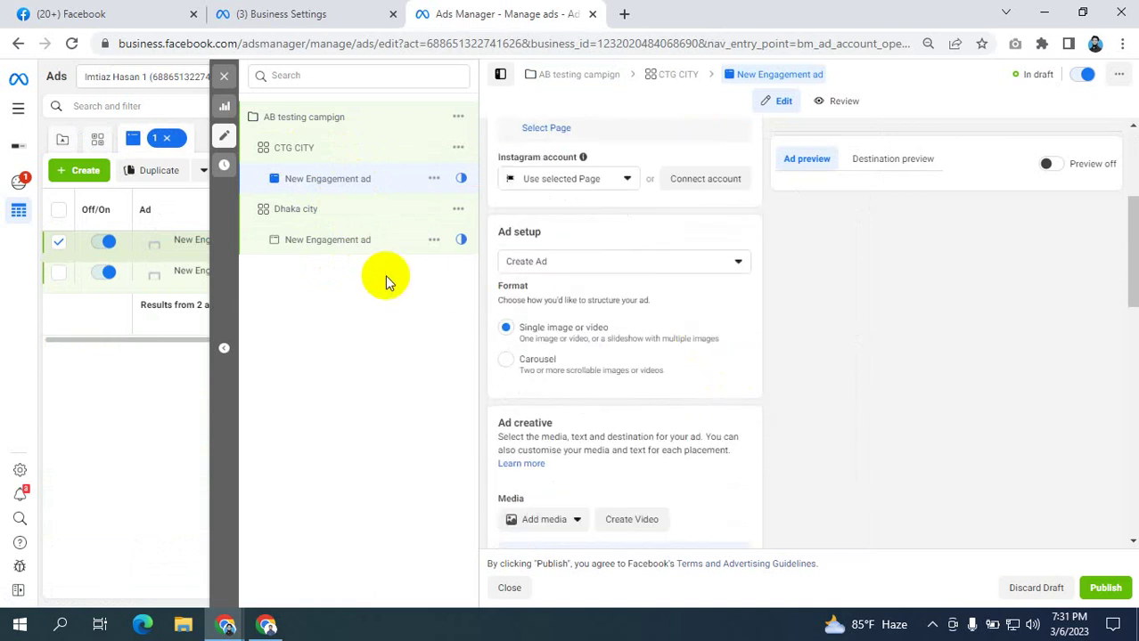
left_click(300, 240)
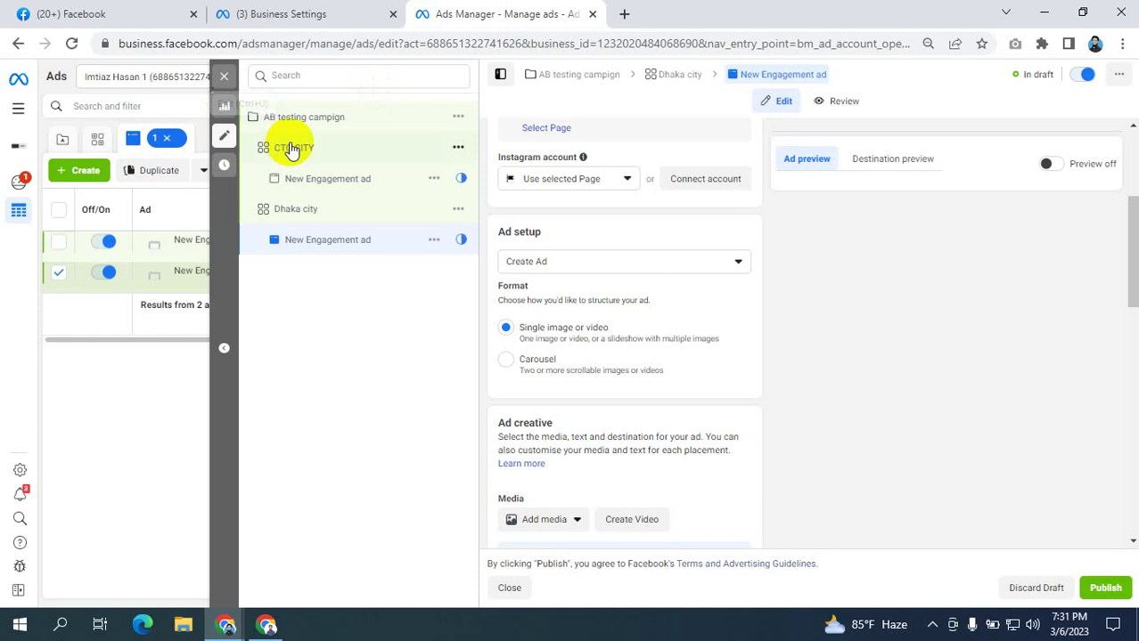
left_click(322, 182)
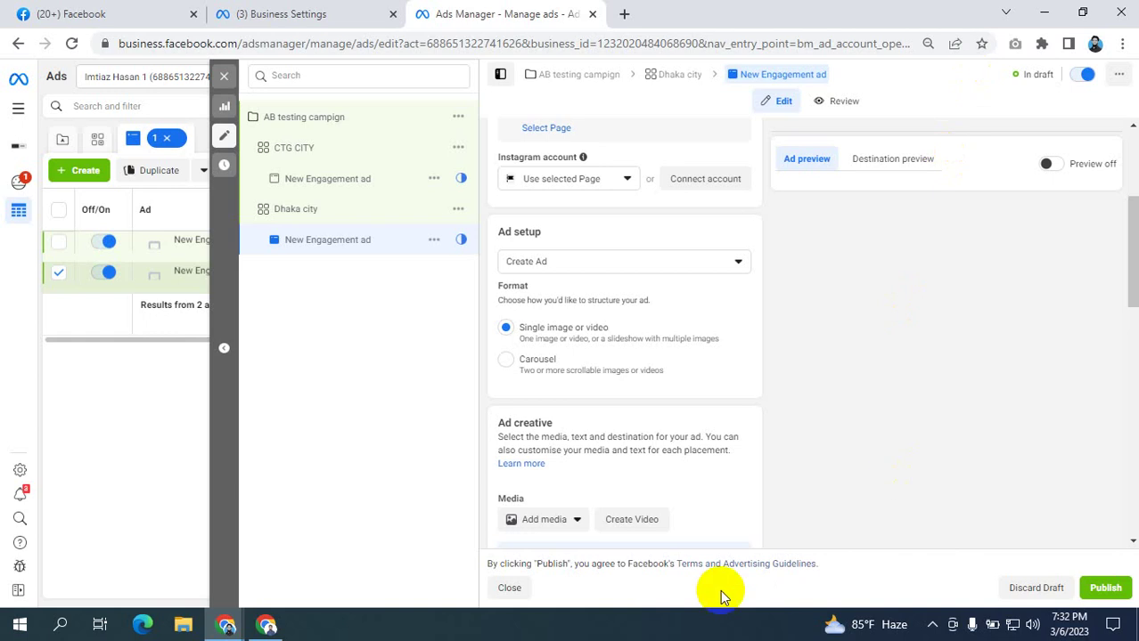
- Switch to the Google Meet call and look through its participant list
left_click(265, 629)
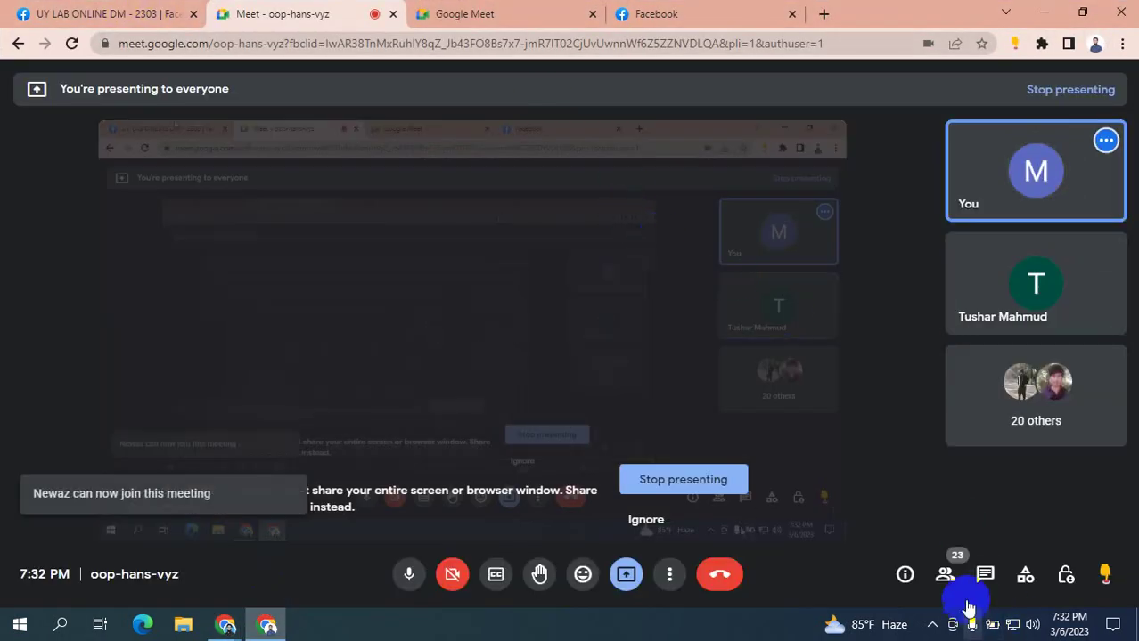
left_click(945, 575)
scroll(966, 392, "down", 8)
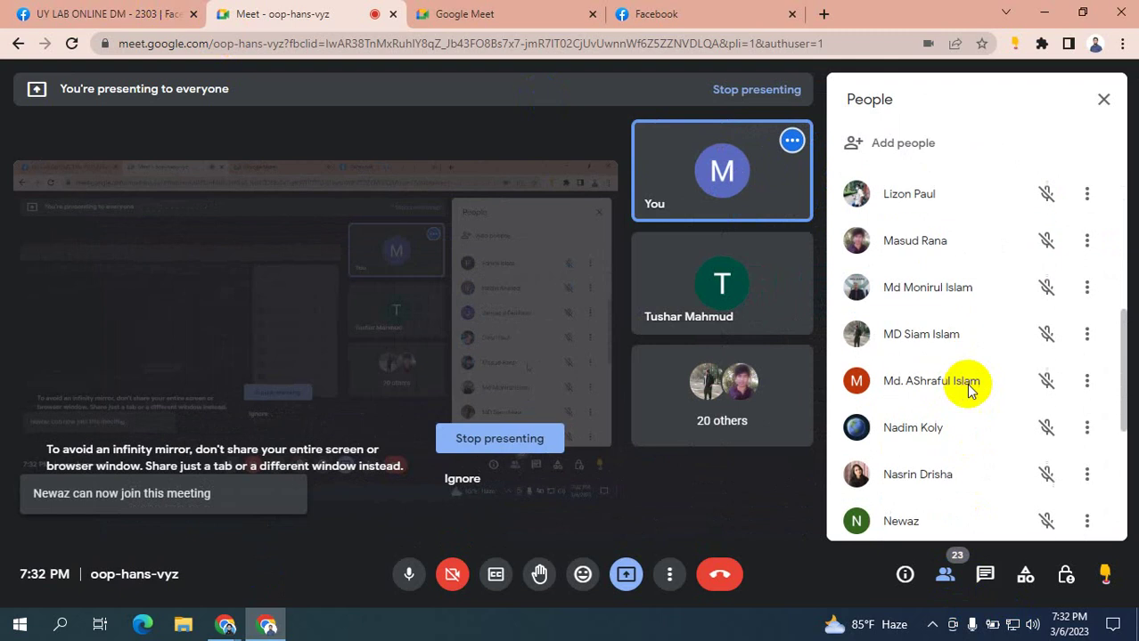
- Look through the Meet call's participant list to its end and ignore the infinity mirror warning
scroll(969, 390, "up", 10)
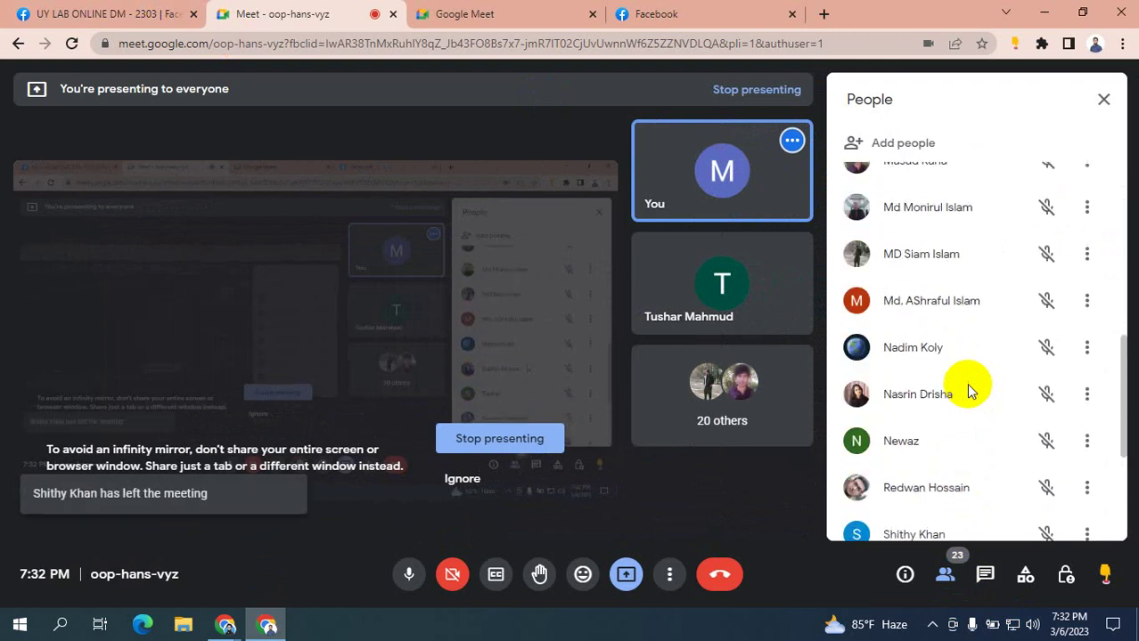
scroll(948, 326, "down", 6)
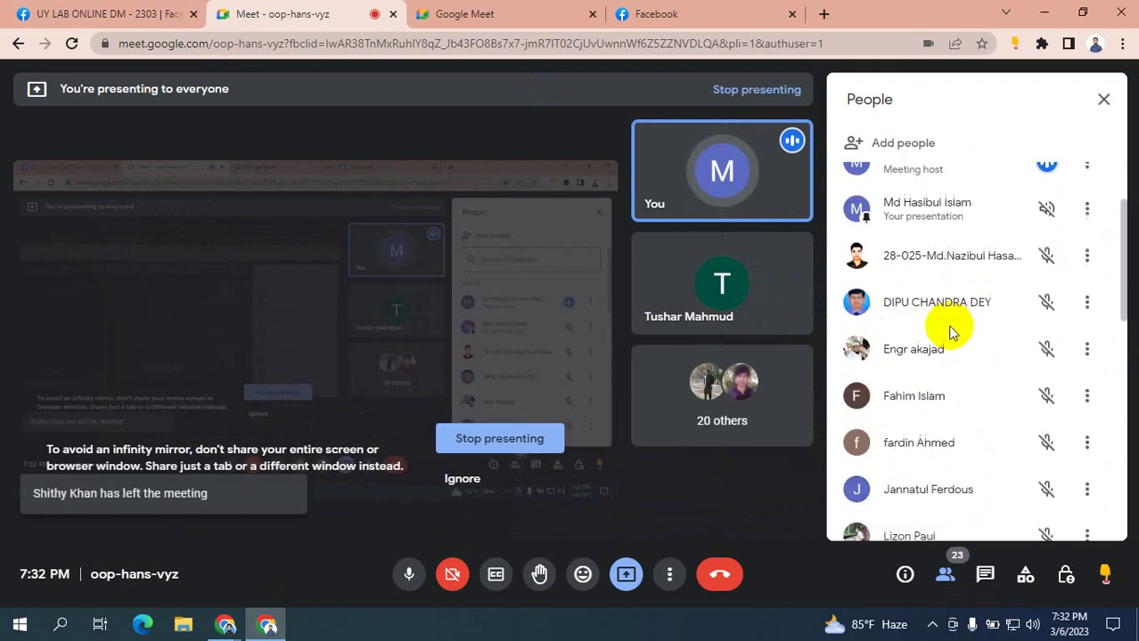
scroll(950, 332, "down", 4)
scroll(950, 331, "up", 4)
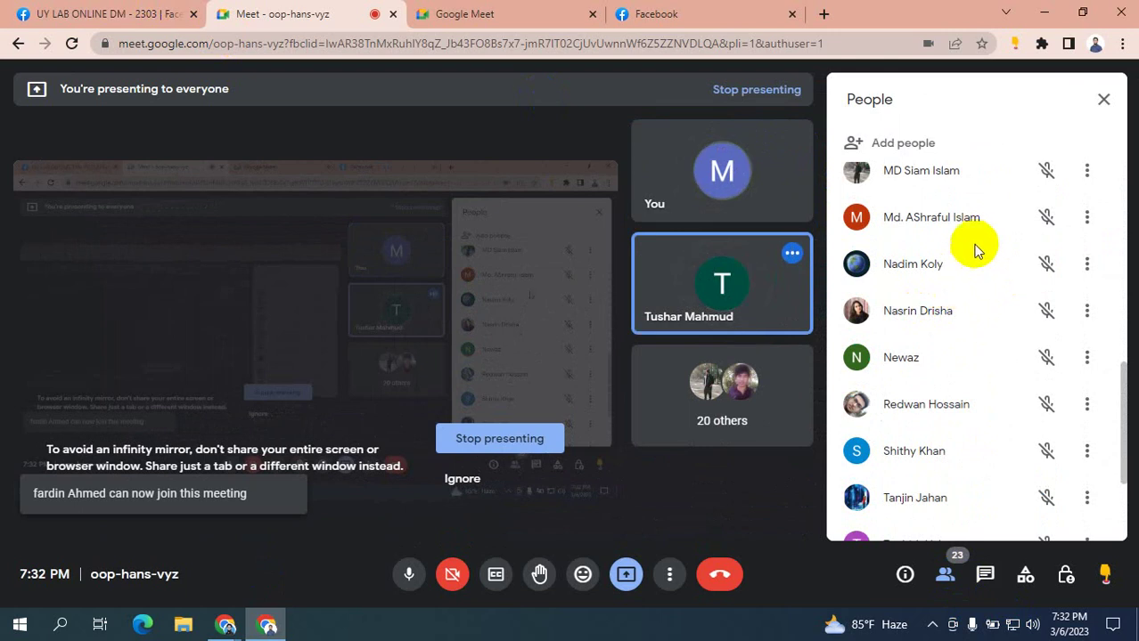
scroll(944, 233, "down", 3)
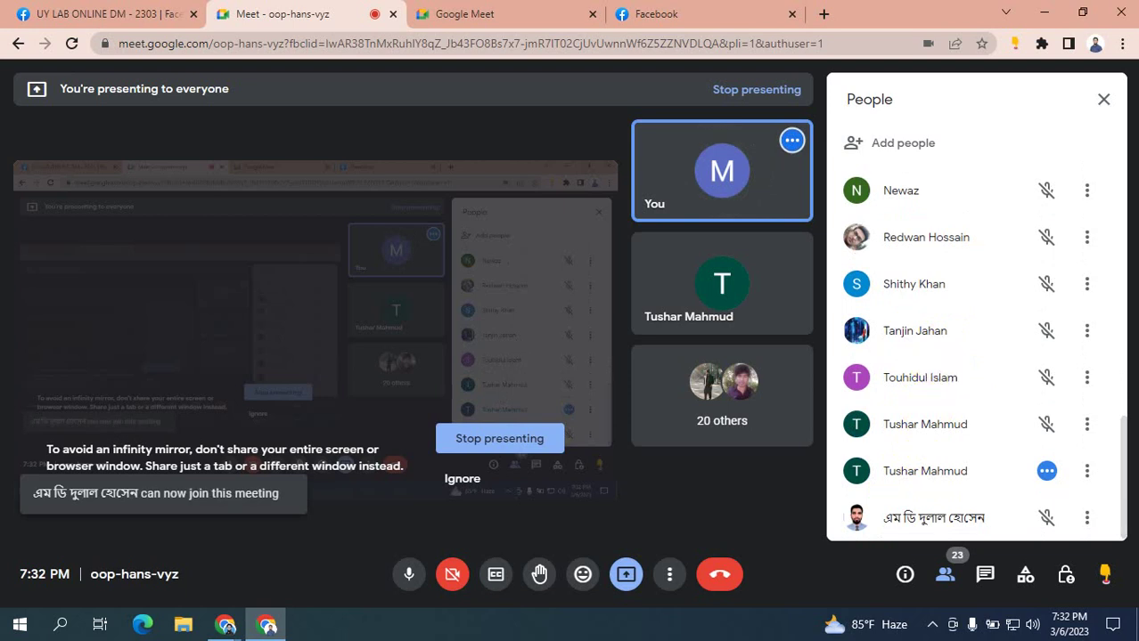
left_click(462, 479)
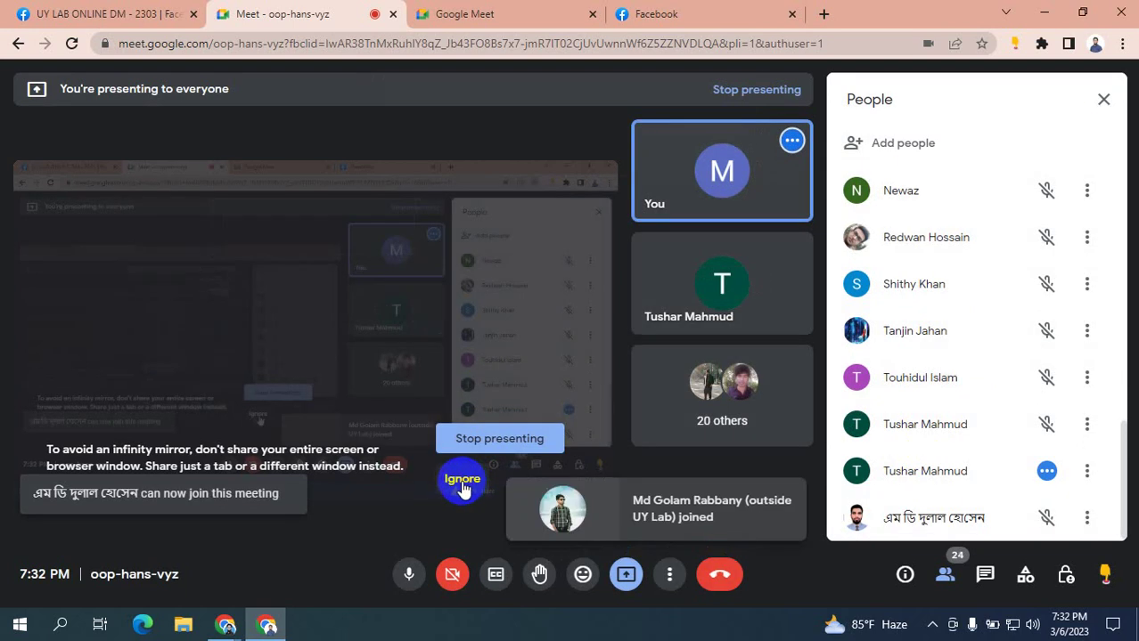
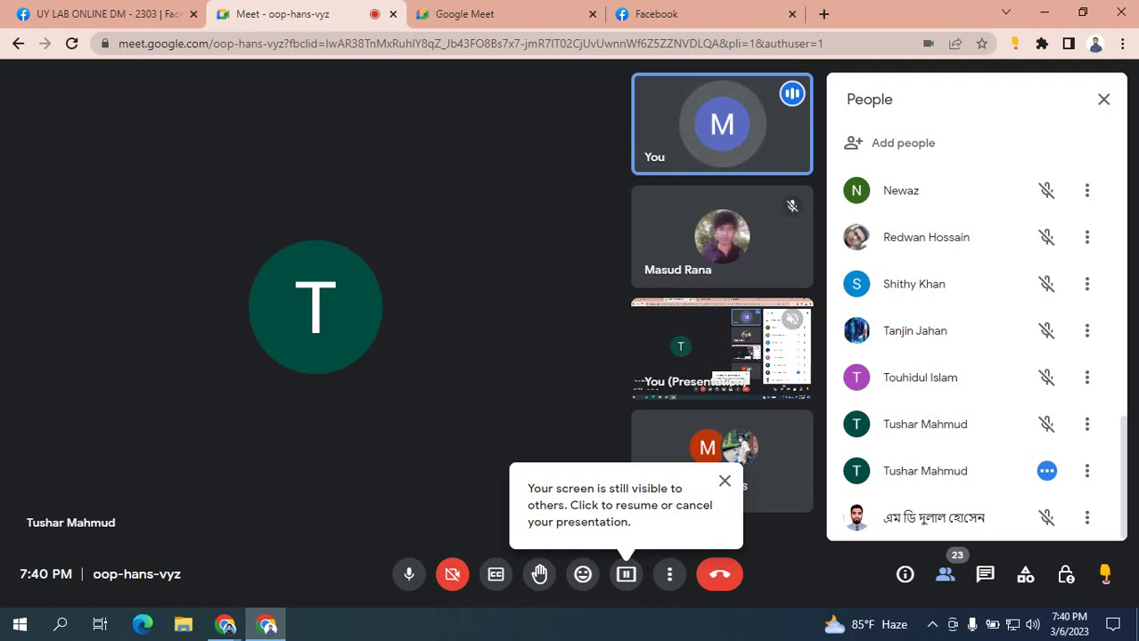
- Return to the Meet call from the other browser tabs and dismiss the notice about the screen still being visible to others
left_click(479, 13)
left_click(659, 14)
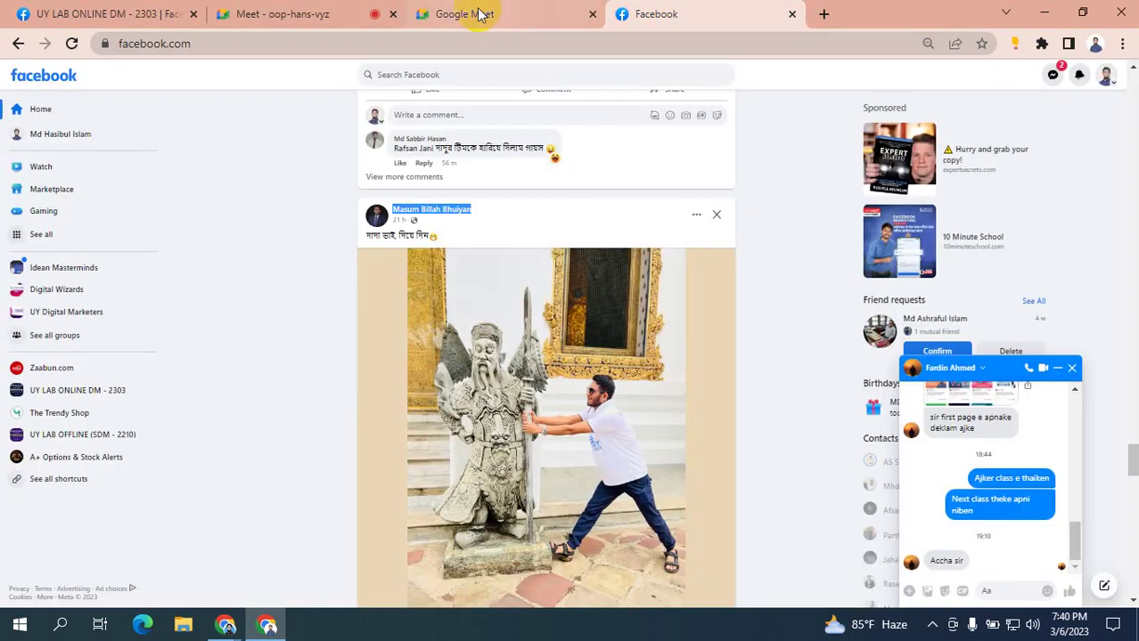
left_click(478, 13)
left_click(312, 19)
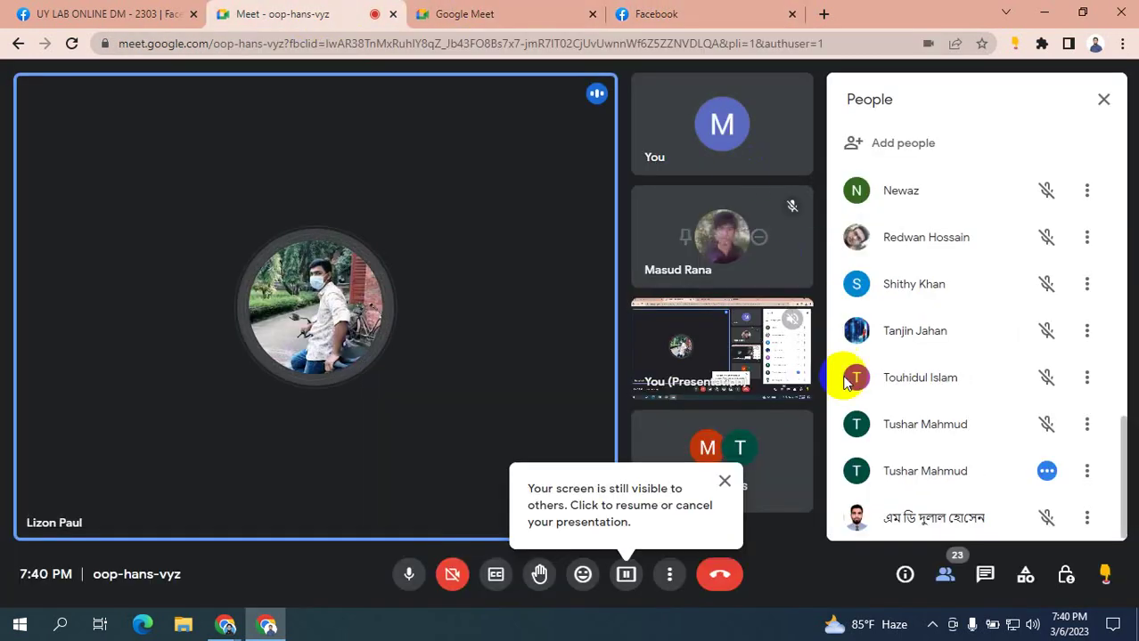
left_click(723, 482)
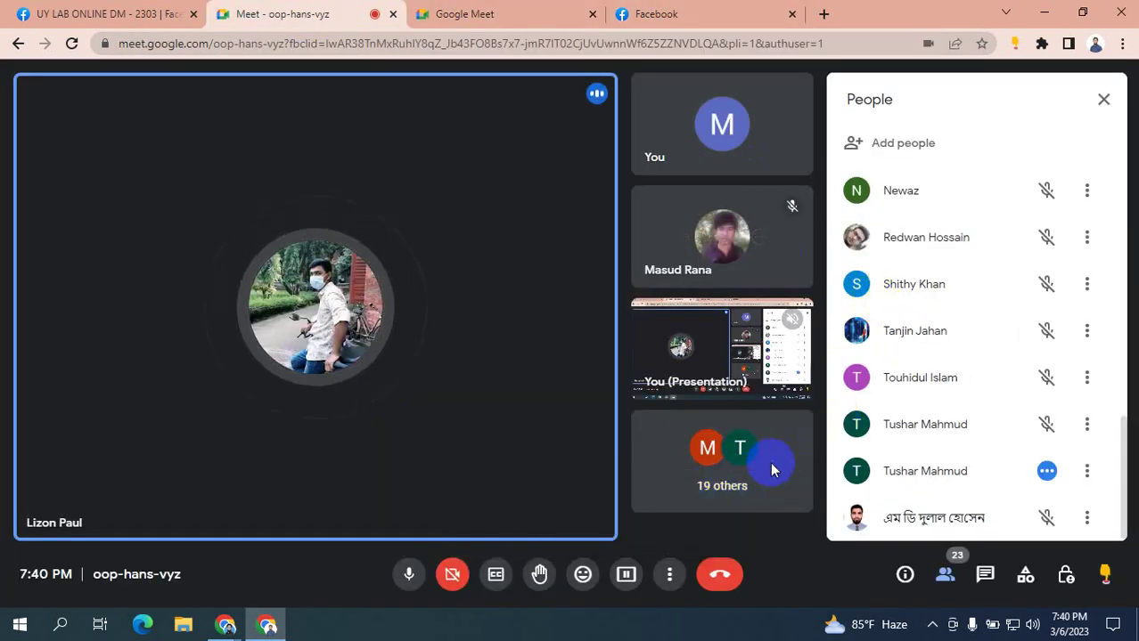
left_click(701, 16)
left_click(490, 22)
left_click(708, 8)
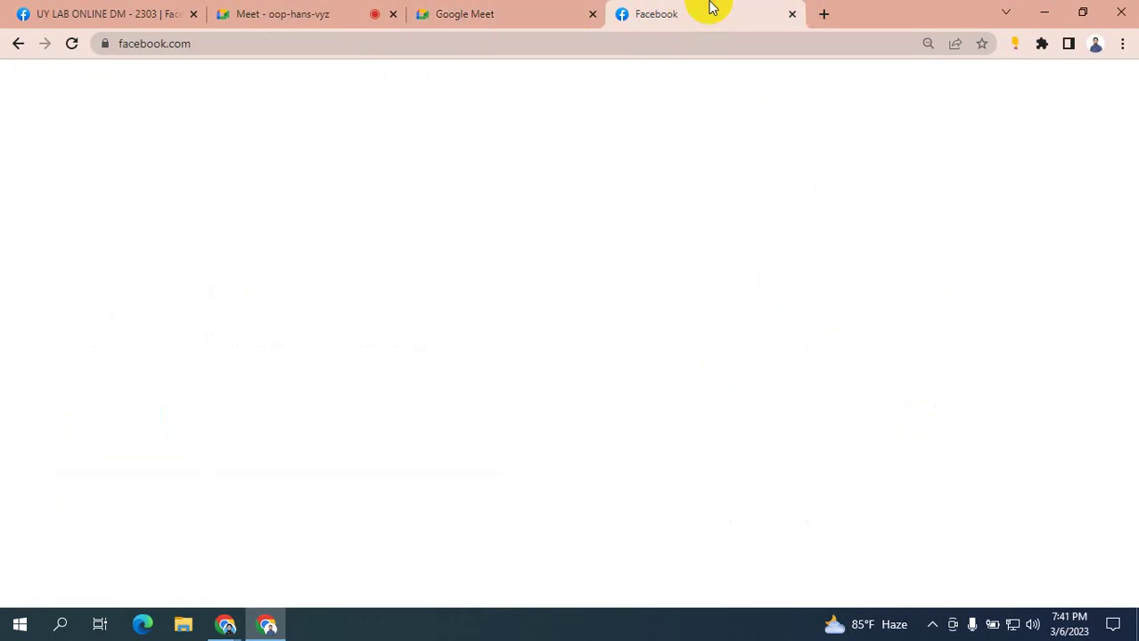
left_click(492, 11)
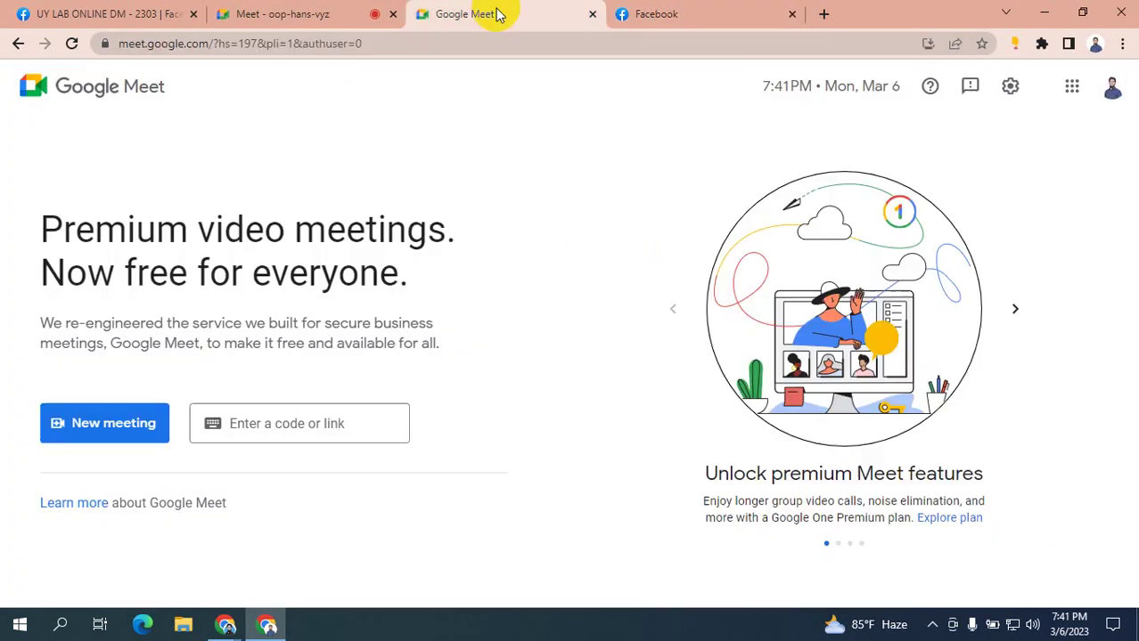
left_click(285, 13)
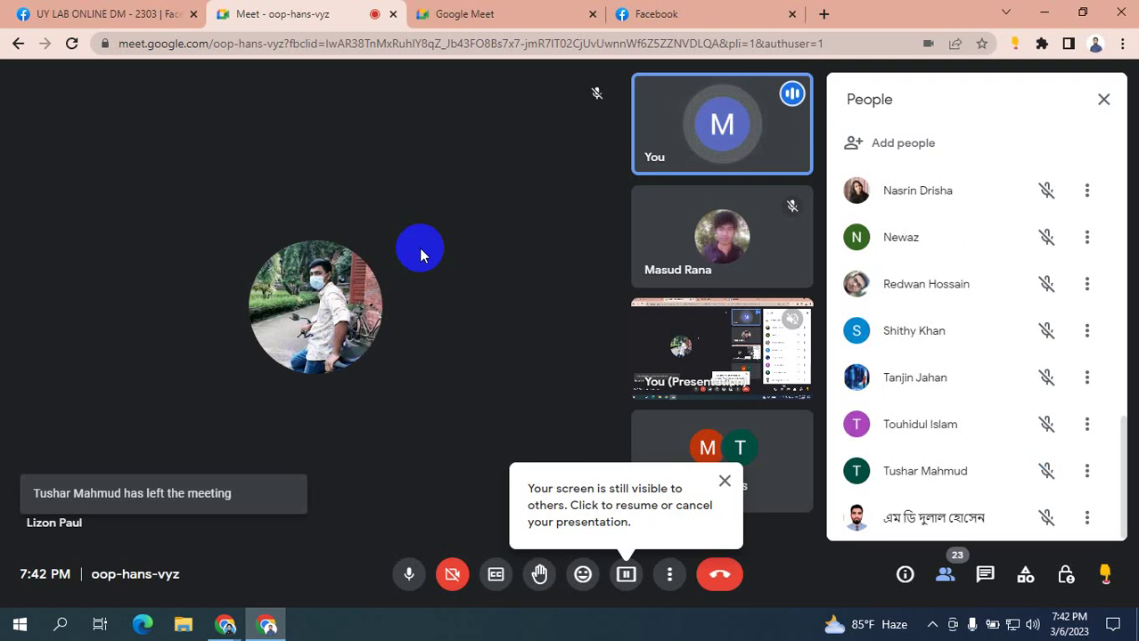
left_click(724, 481)
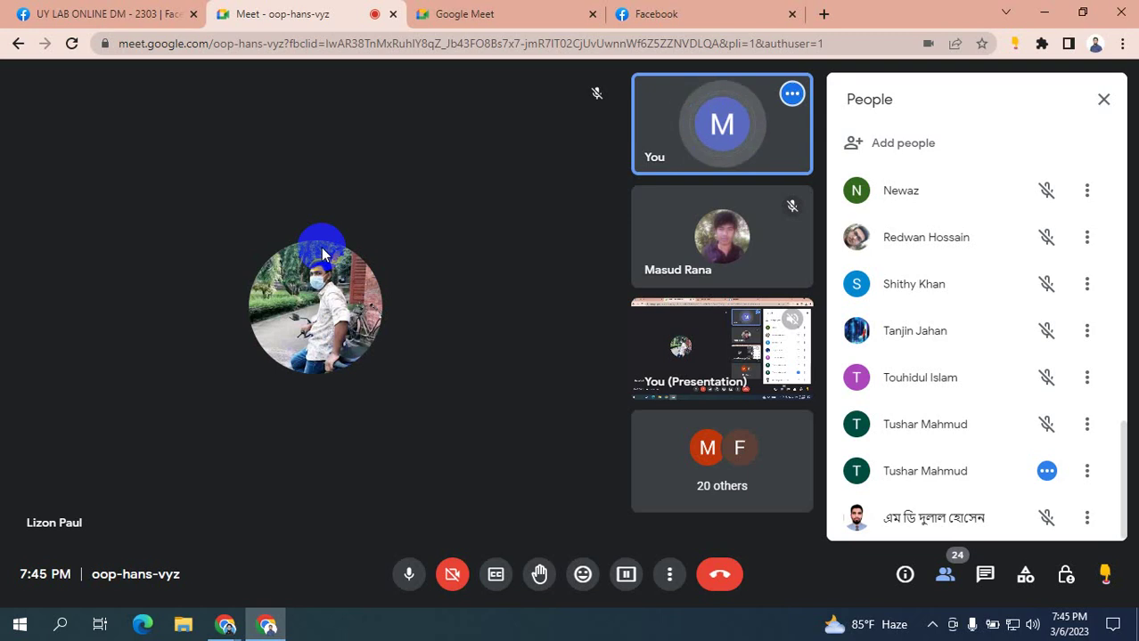
left_click(524, 7)
left_click(709, 7)
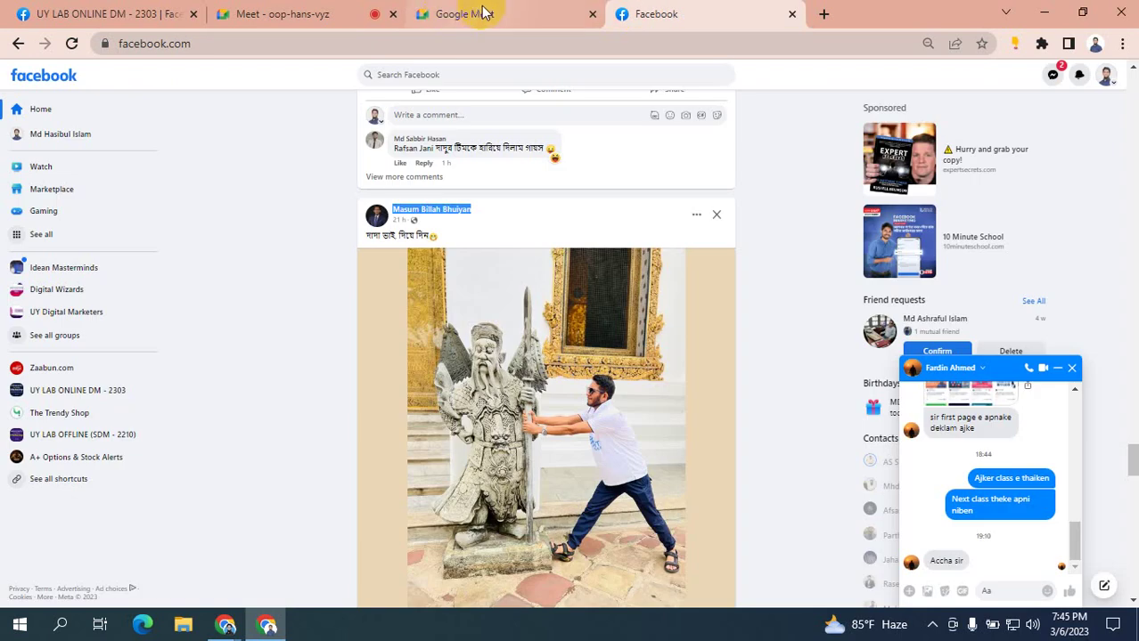
left_click(463, 9)
left_click(713, 18)
left_click(504, 12)
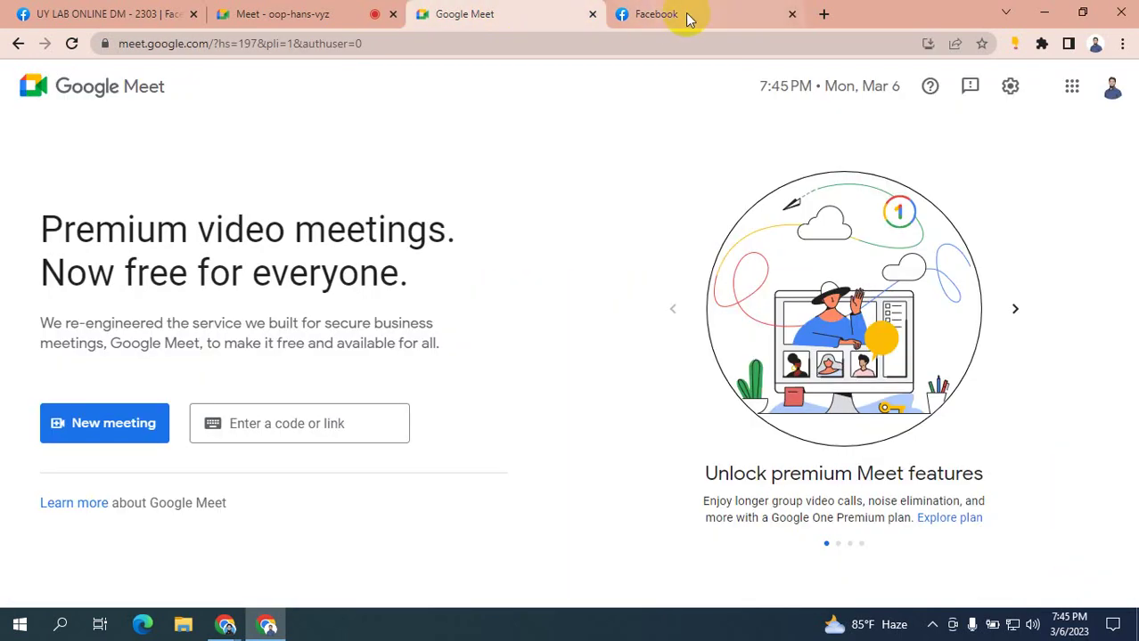
left_click(686, 16)
left_click(521, 16)
left_click(686, 13)
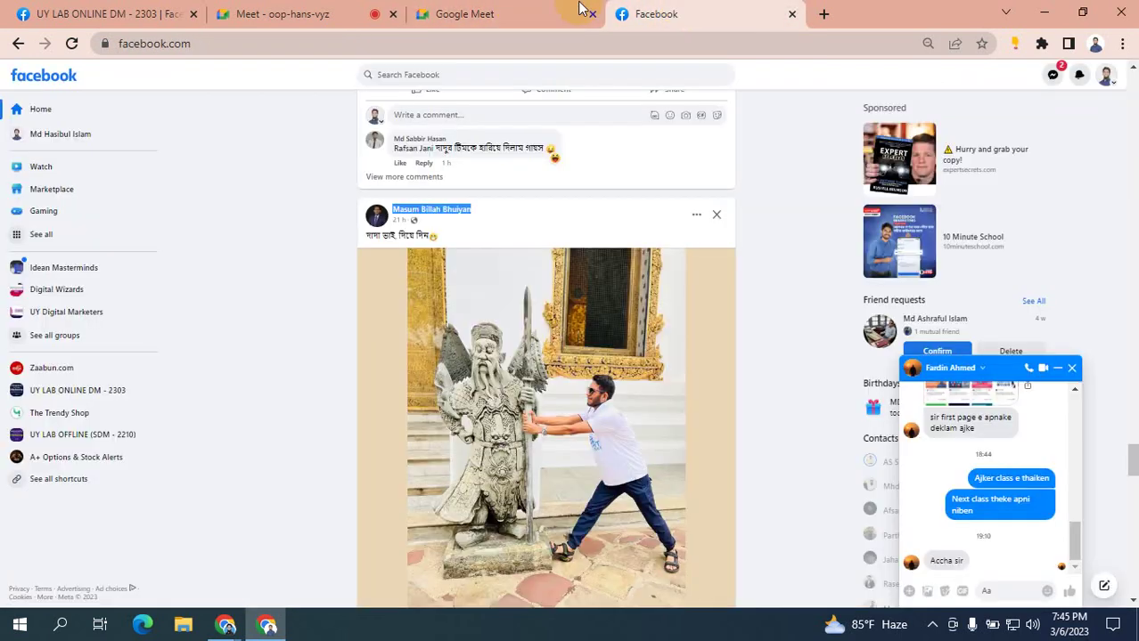
left_click(504, 8)
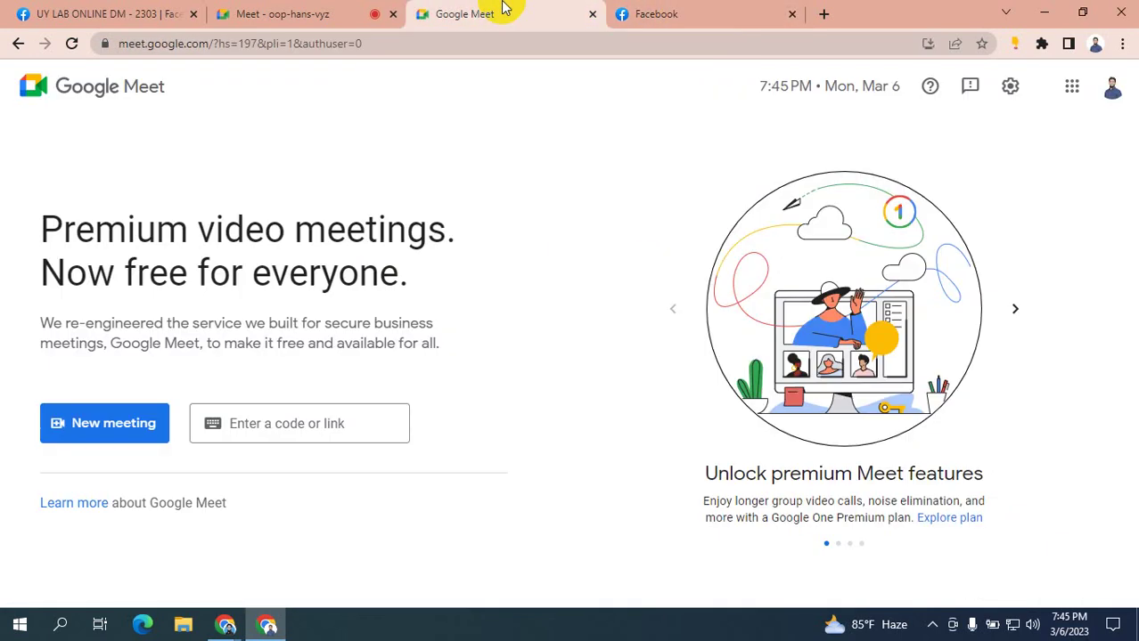
- Switch to the browser window containing Ads Manager and open instagram.com in a new tab
left_click(266, 621)
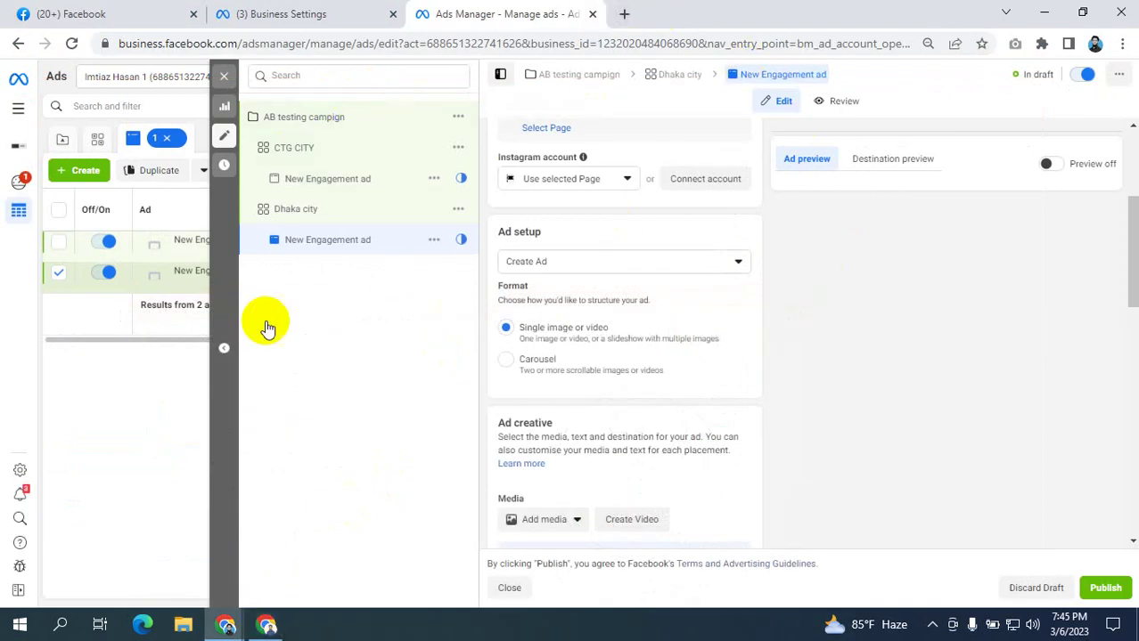
left_click(627, 14)
left_click(454, 41)
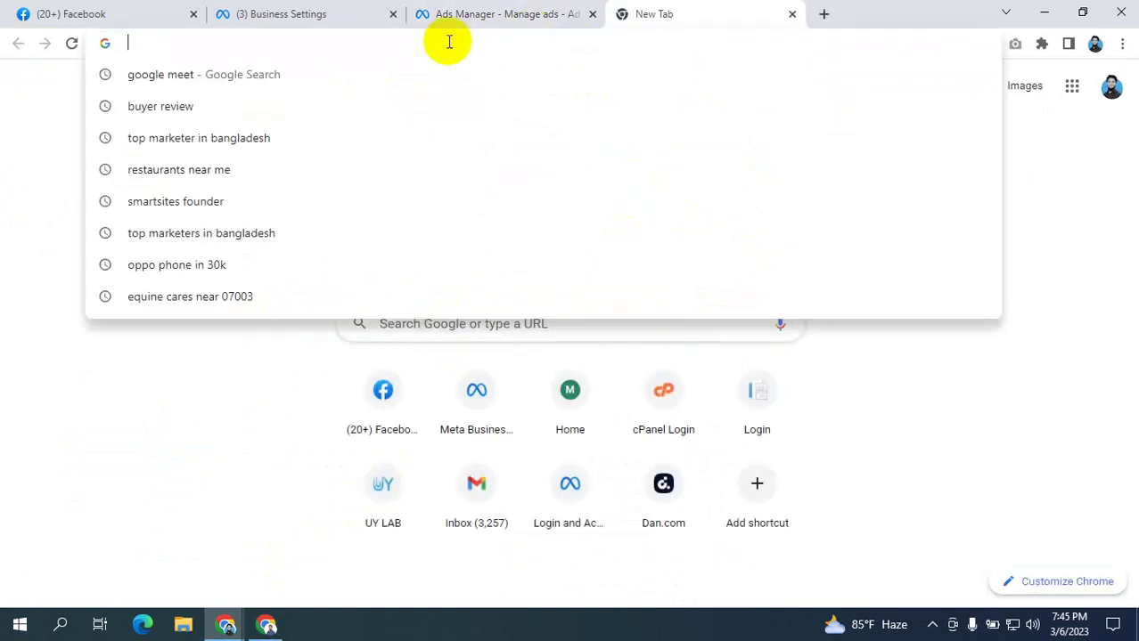
type("inst")
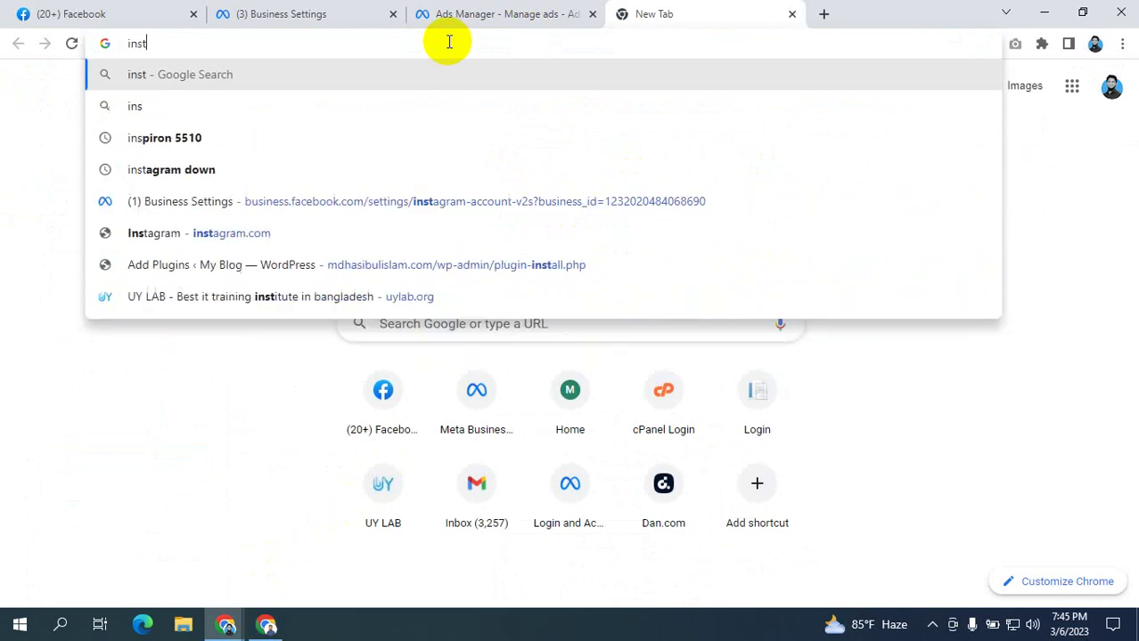
type("agrma")
key("BackSpace")
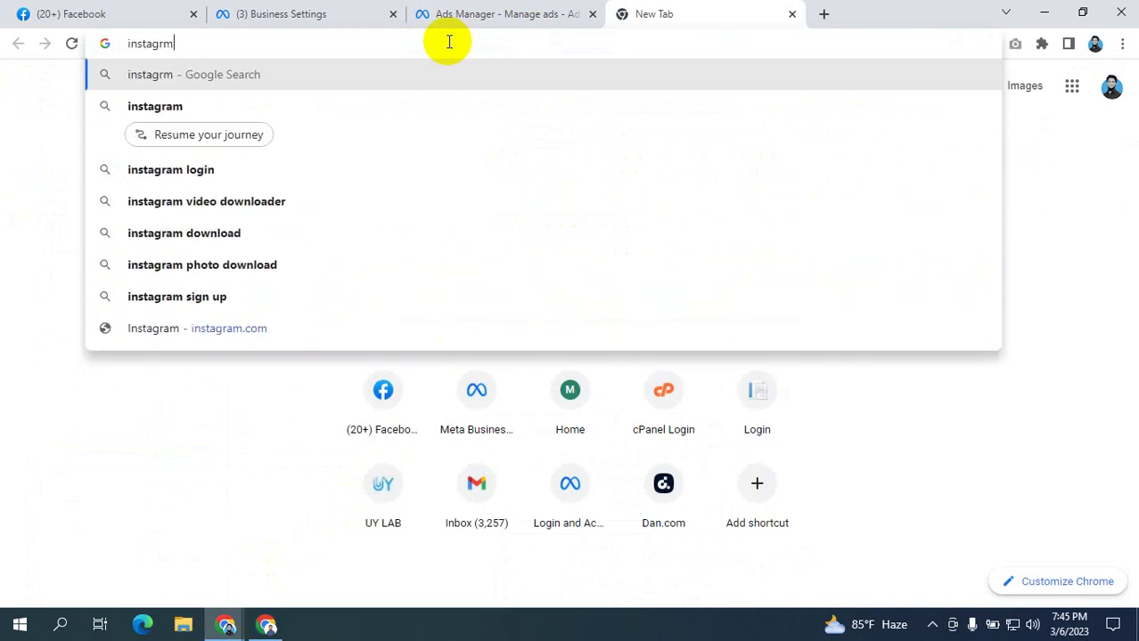
key("BackSpace")
type("am.o")
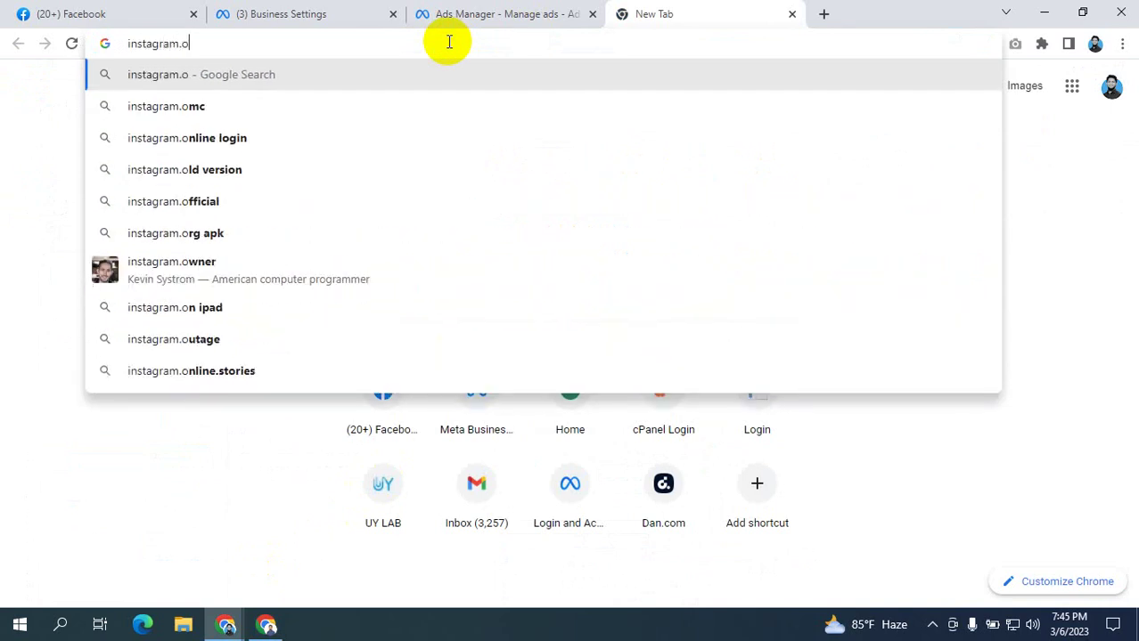
key("BackSpace")
type("com")
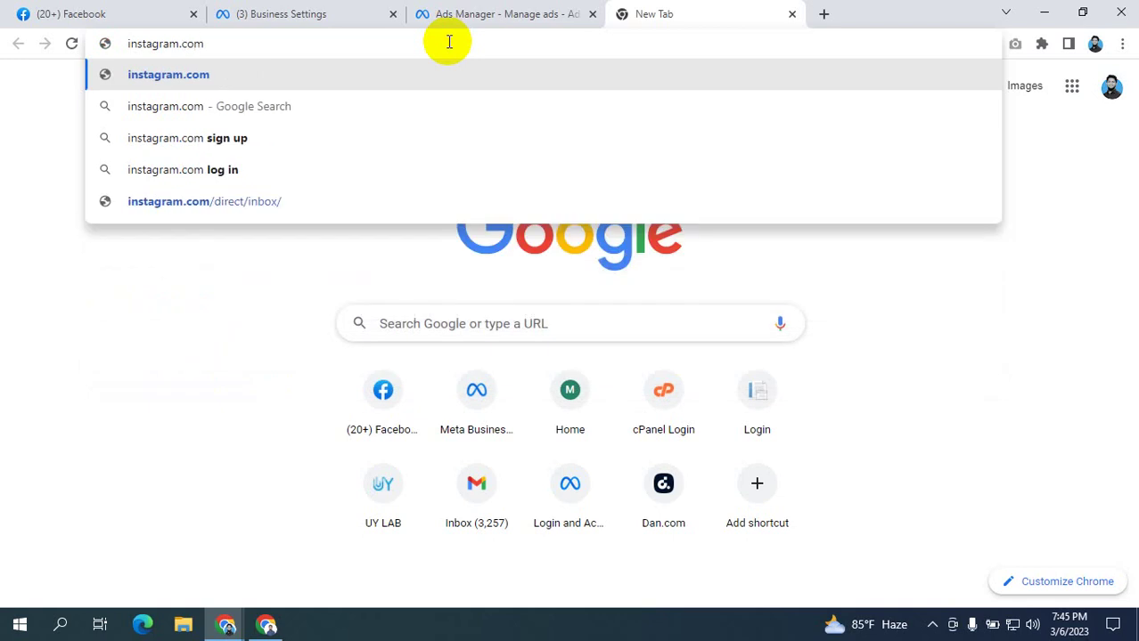
key("Return")
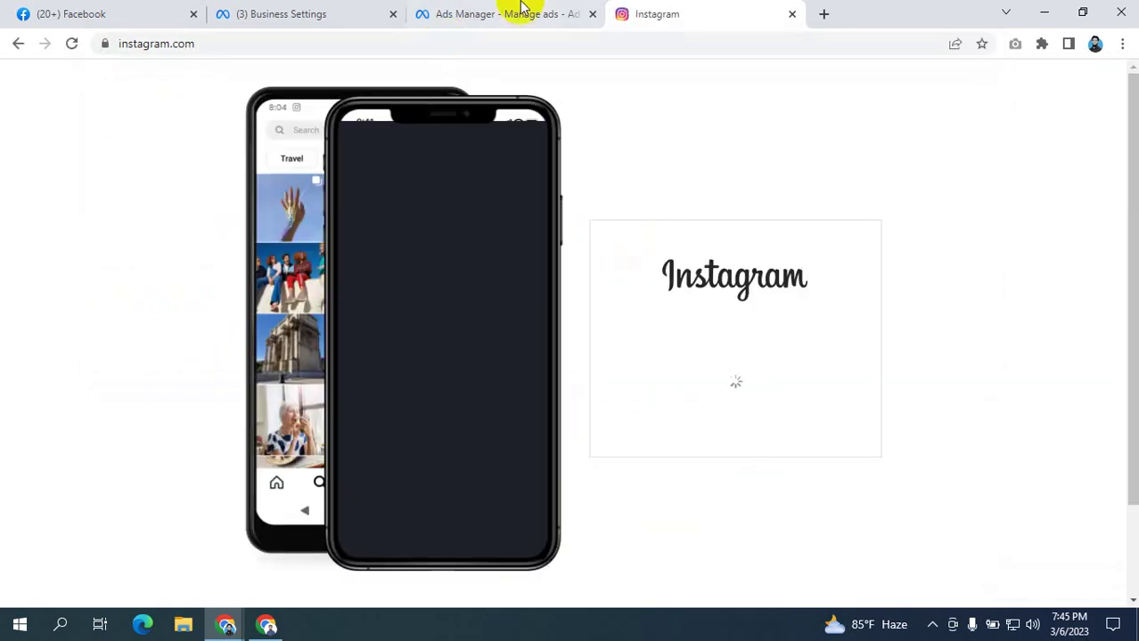
- Switch back to the ongoing Google Meet call and close its presentation visibility notice
left_click(266, 624)
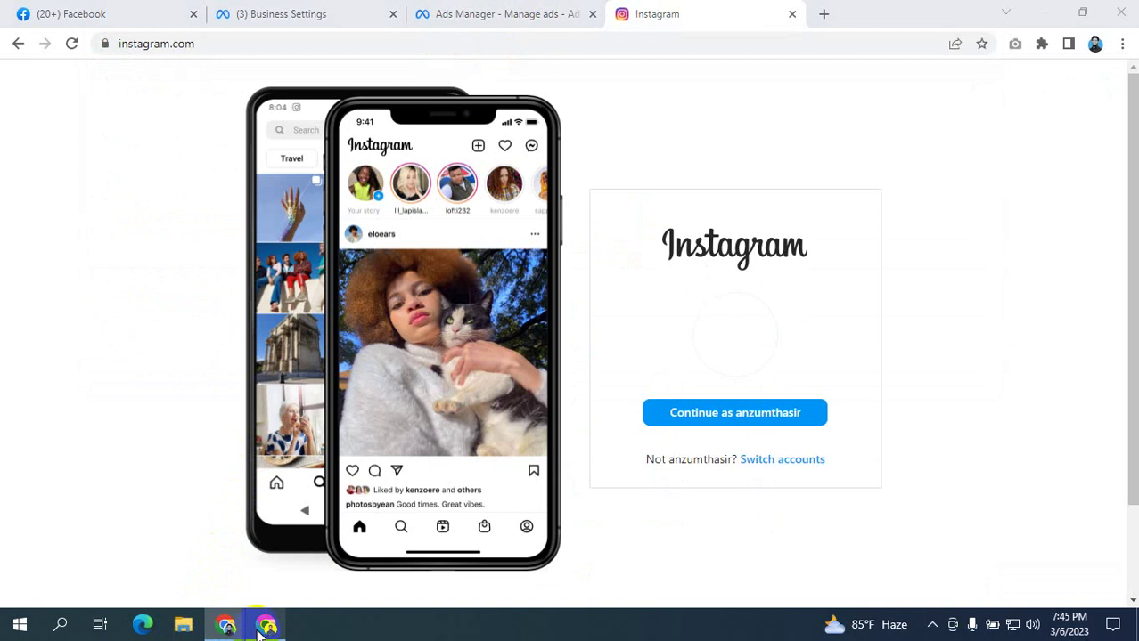
left_click(325, 13)
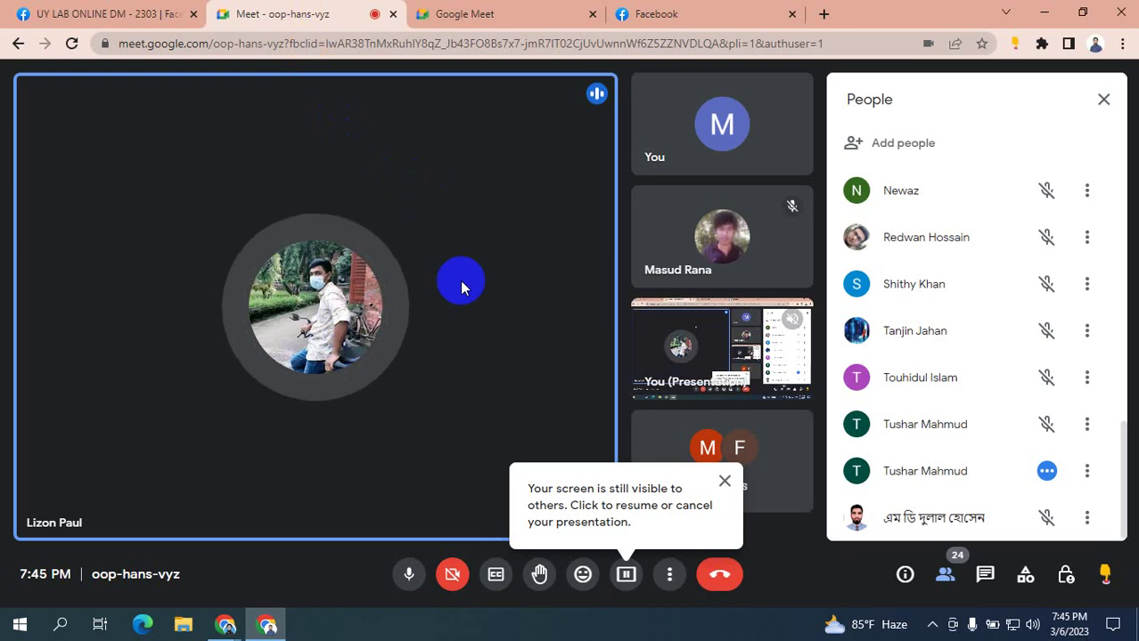
left_click(725, 482)
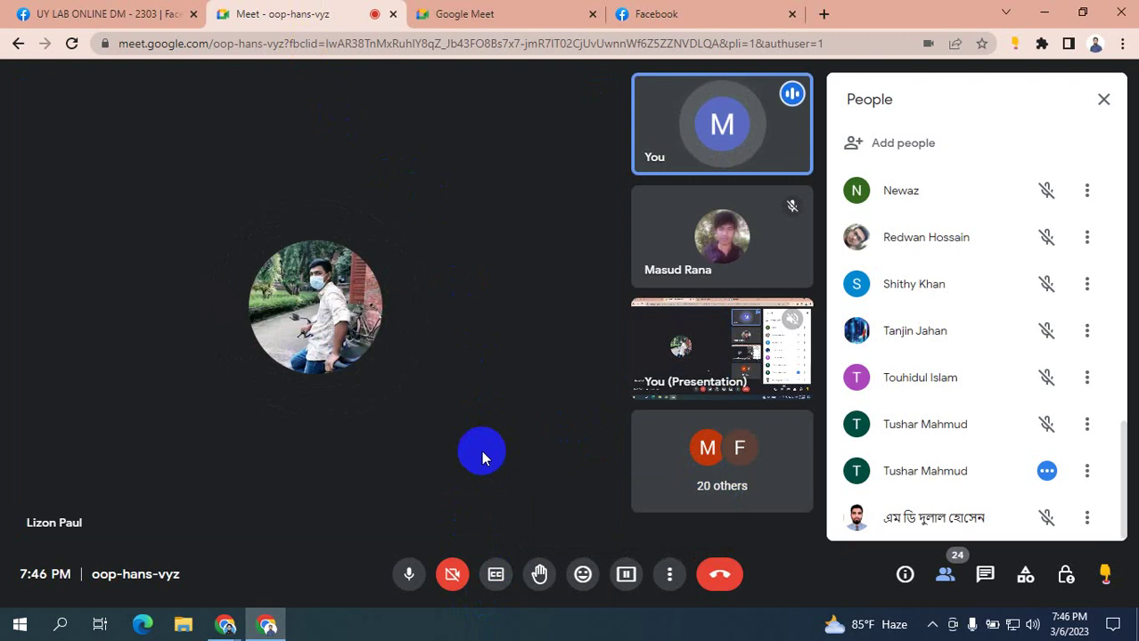
- Return to the Instagram login page and continue with the saved account
key("alt+Tab")
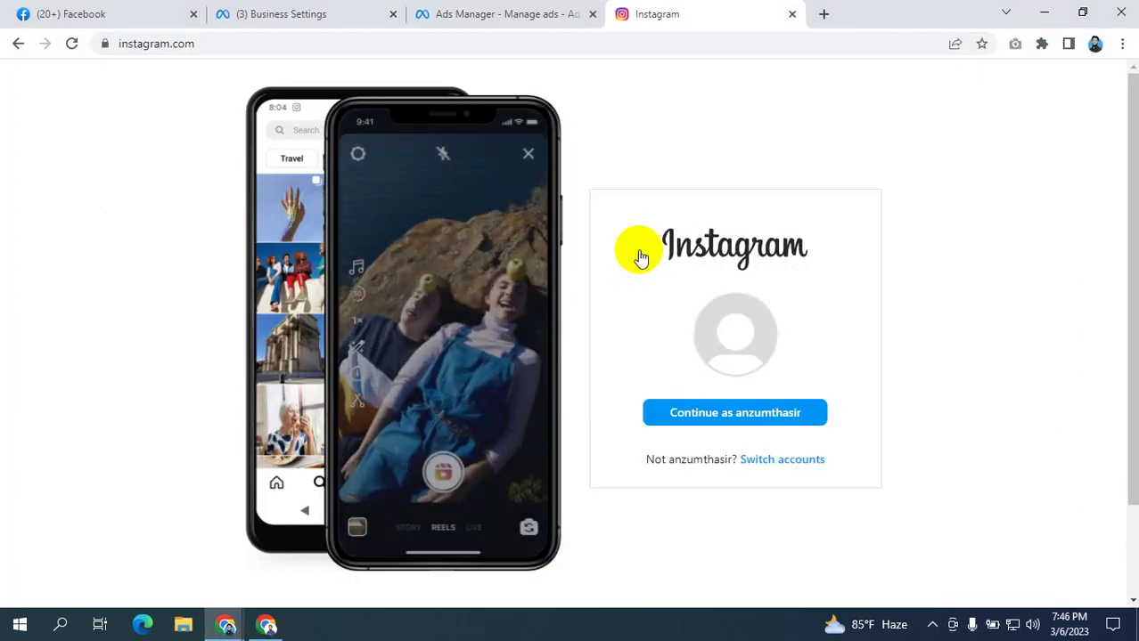
scroll(826, 246, "down", 2)
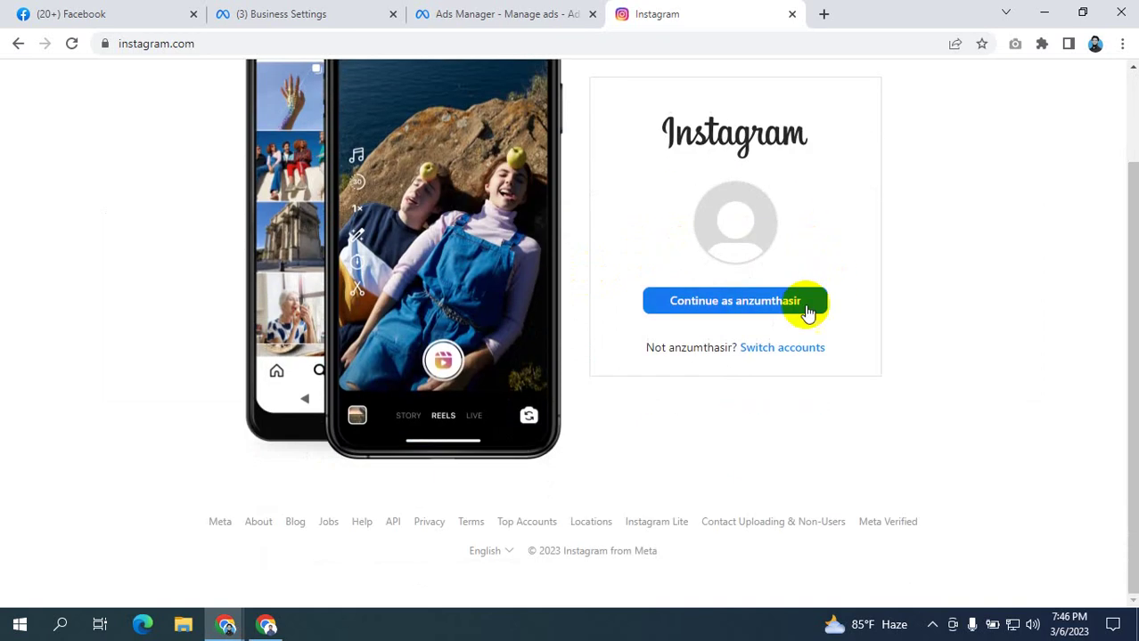
left_click(745, 303)
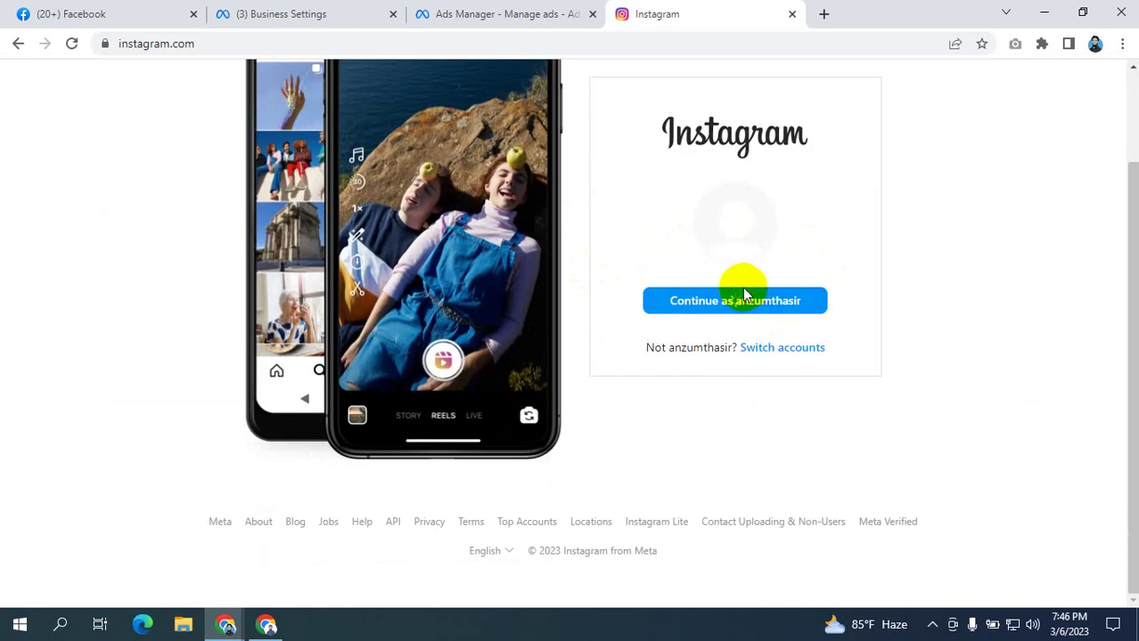
- Close the ad editor in Ads Manager without publishing, and clear the ad and campaign selections to show all campaigns
left_click(460, 8)
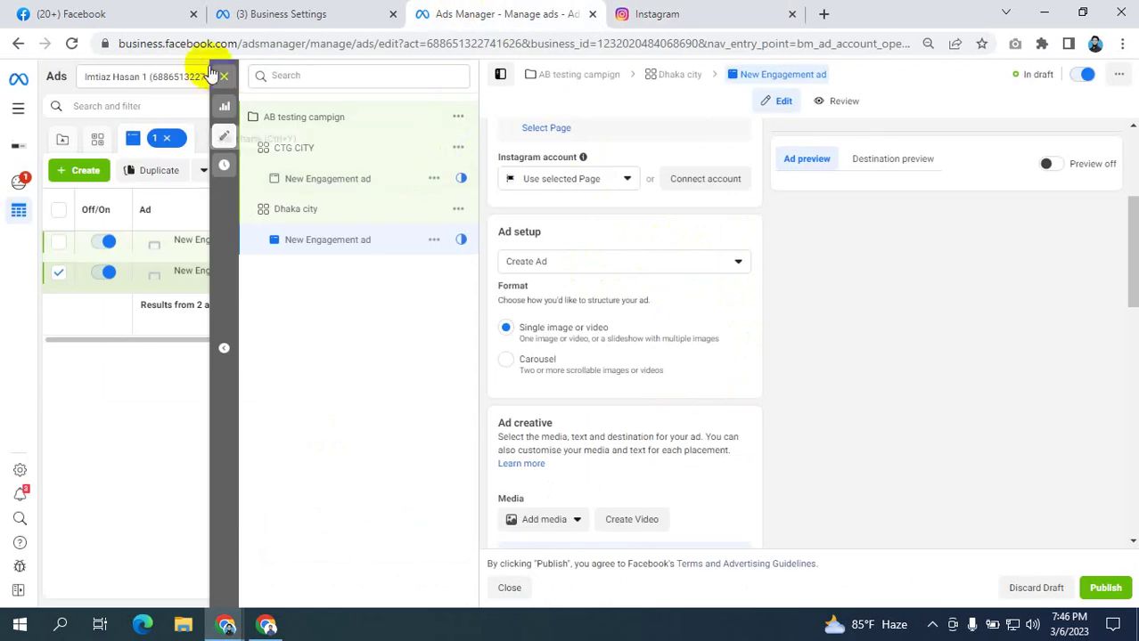
left_click(224, 77)
left_click(596, 320)
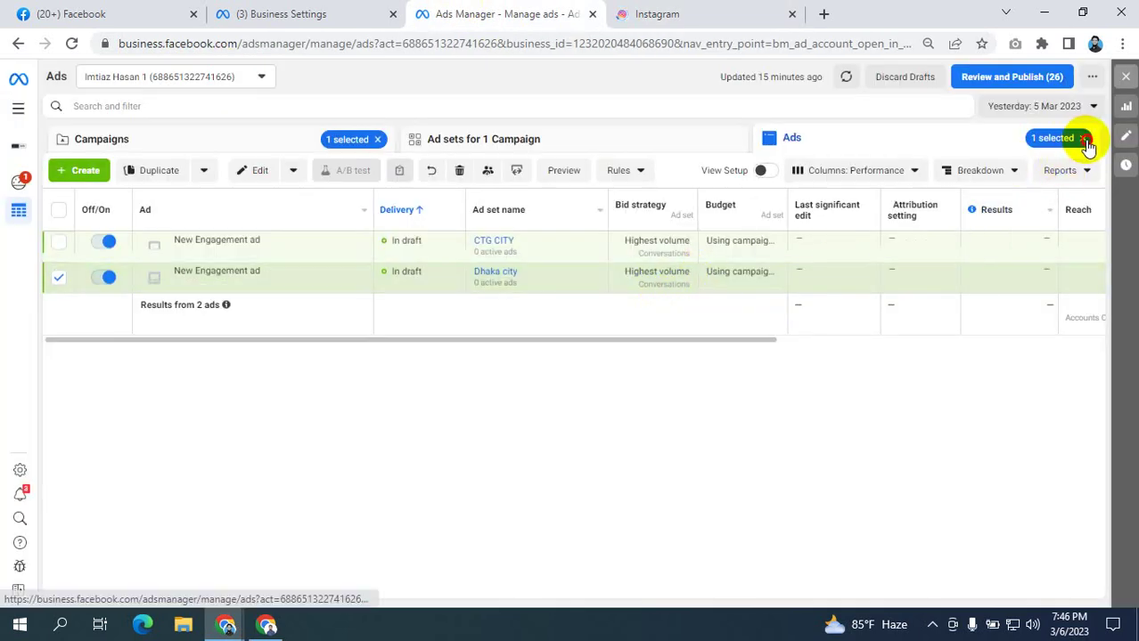
left_click(1082, 139)
left_click(378, 140)
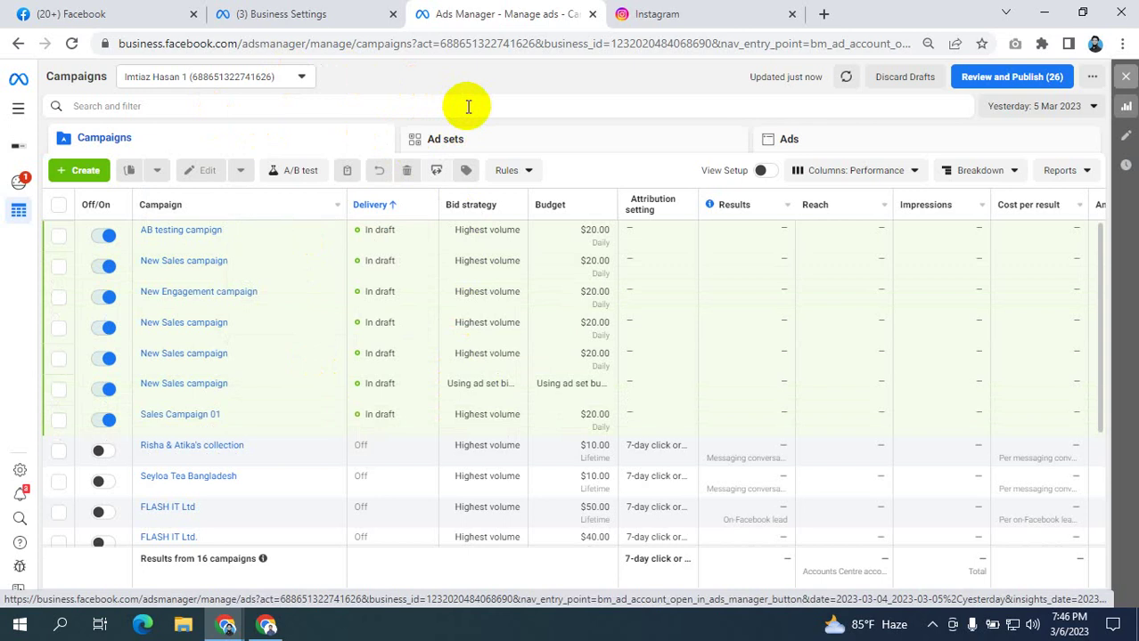
- Check that Instagram has opened the account's home page, and go back to the Ads Manager campaign list
left_click(712, 10)
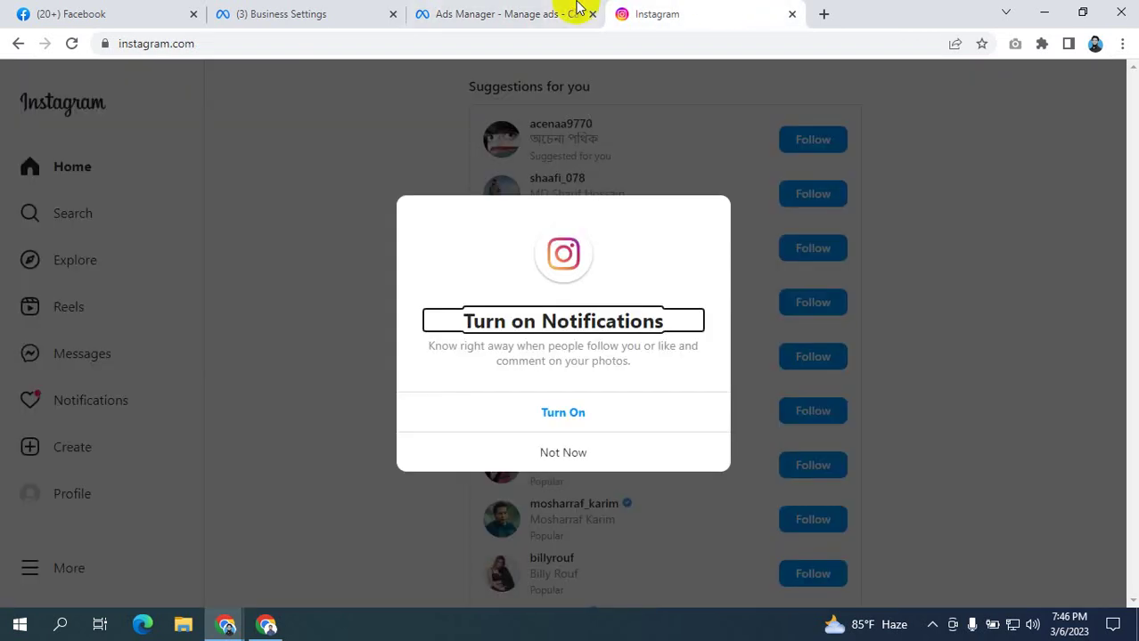
left_click(528, 7)
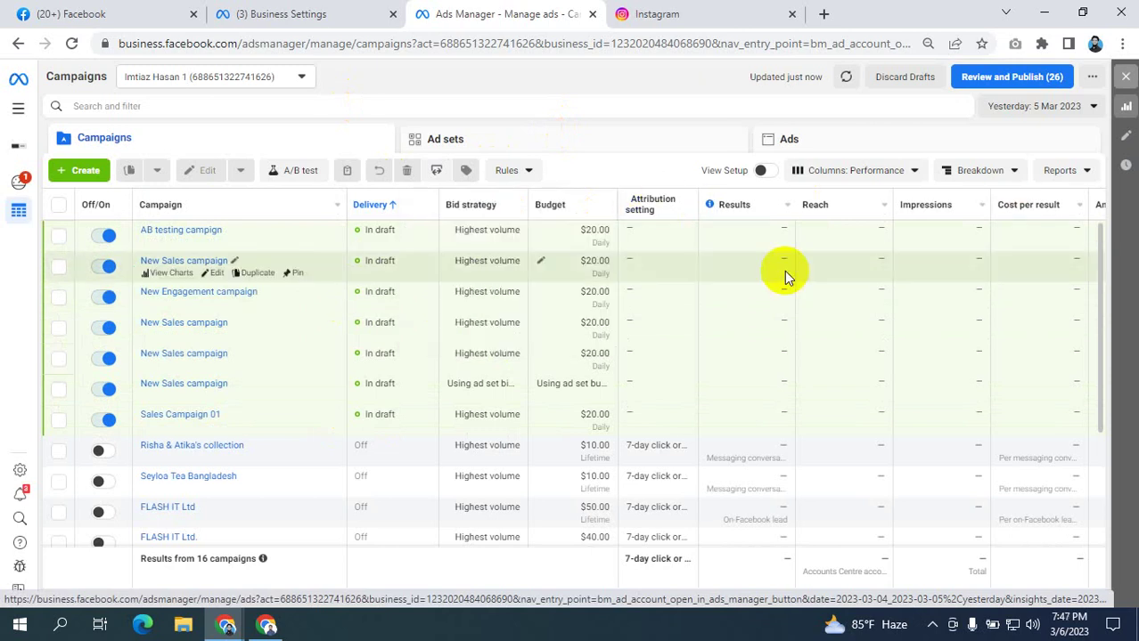
- Return to Instagram, decline turning on notifications, and open the account's profile page
left_click(682, 11)
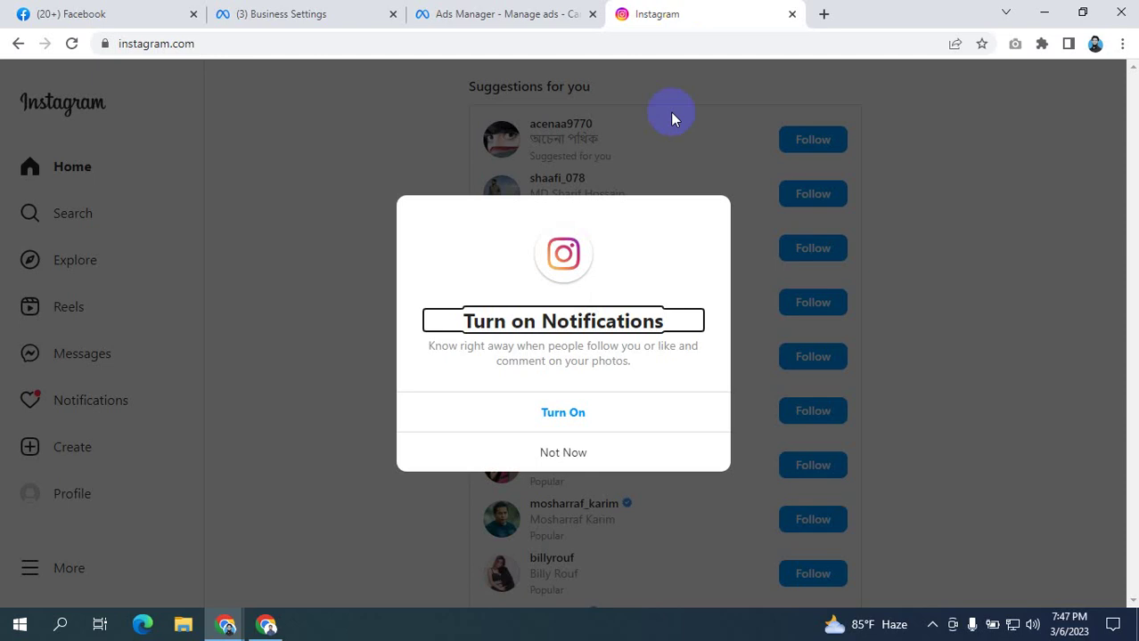
left_click(562, 454)
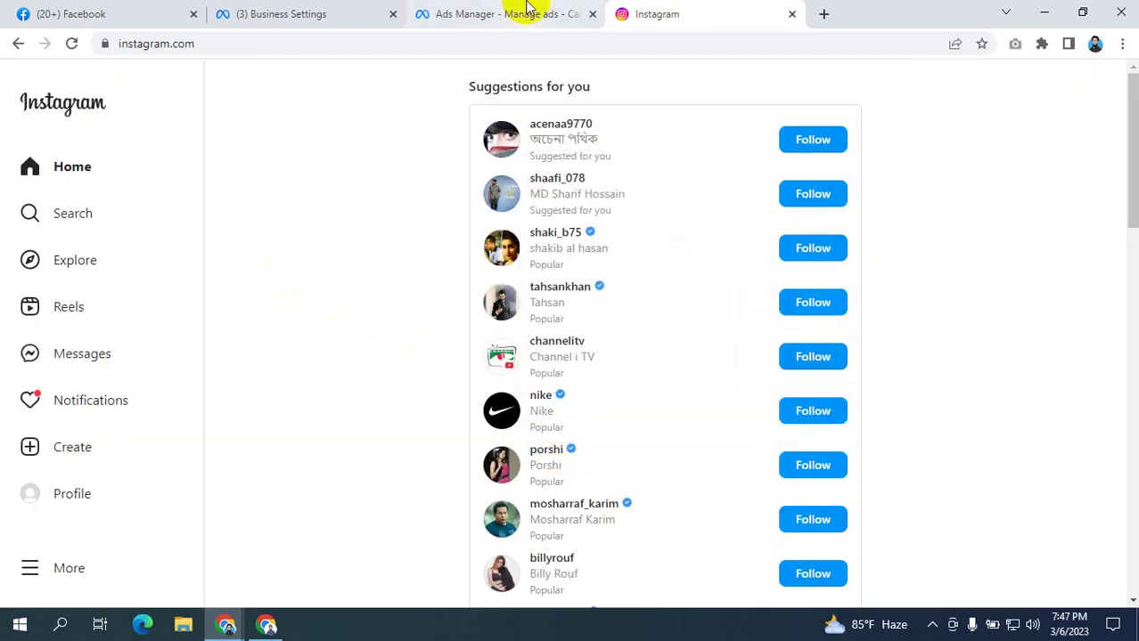
left_click(75, 494)
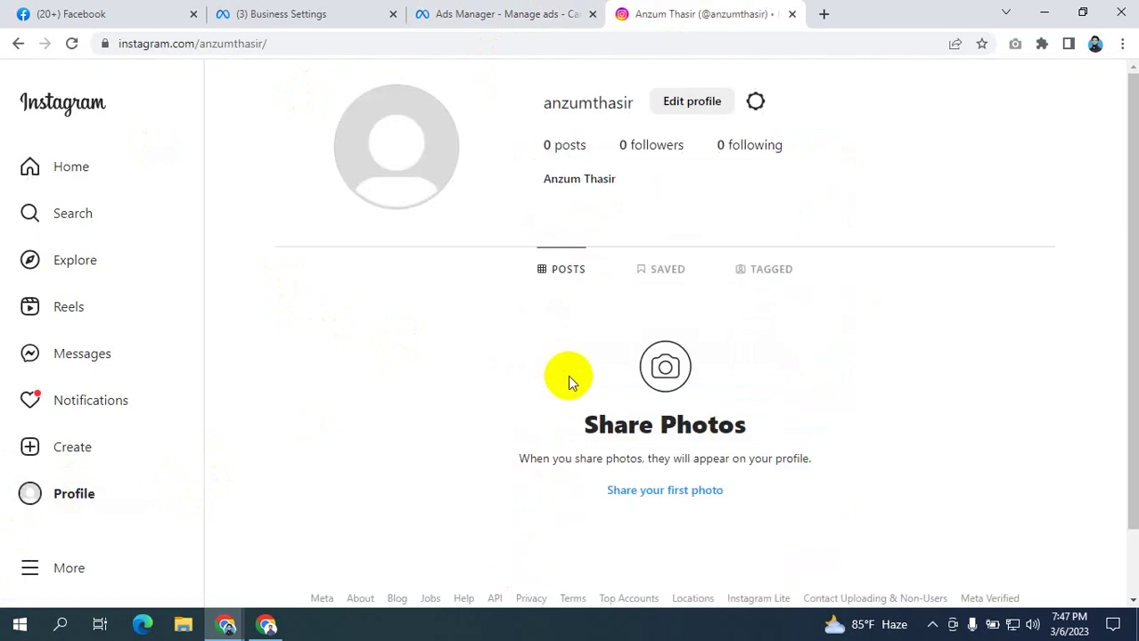
- Search the web for "business suite" in place of the Facebook home page and open the Meta Business Suite login result
left_click(495, 14)
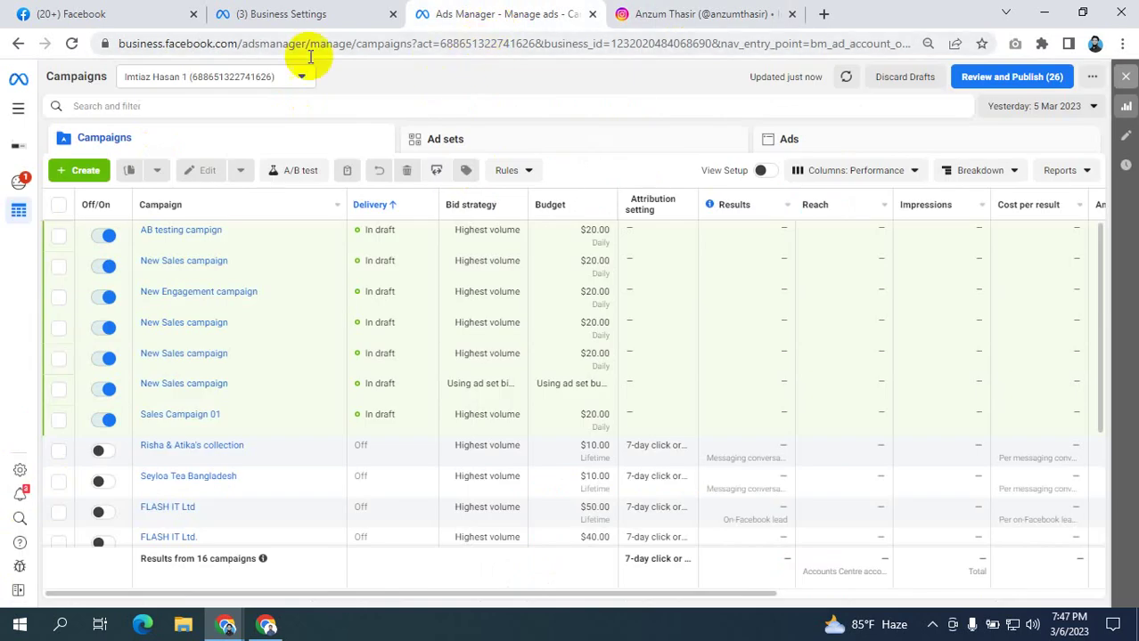
left_click(132, 14)
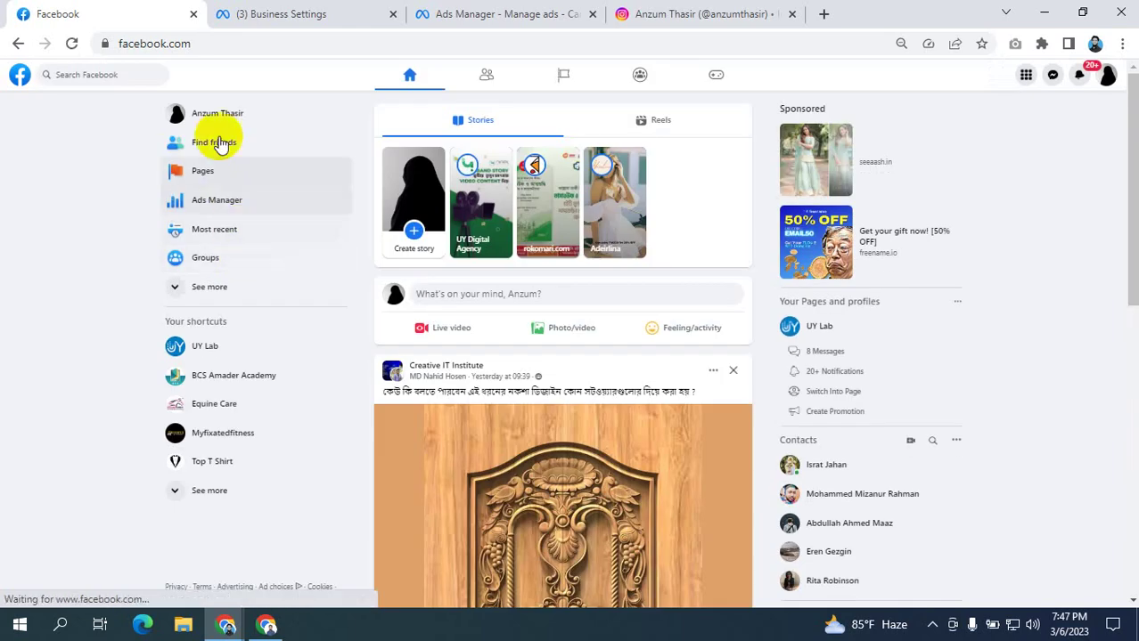
left_click(209, 45)
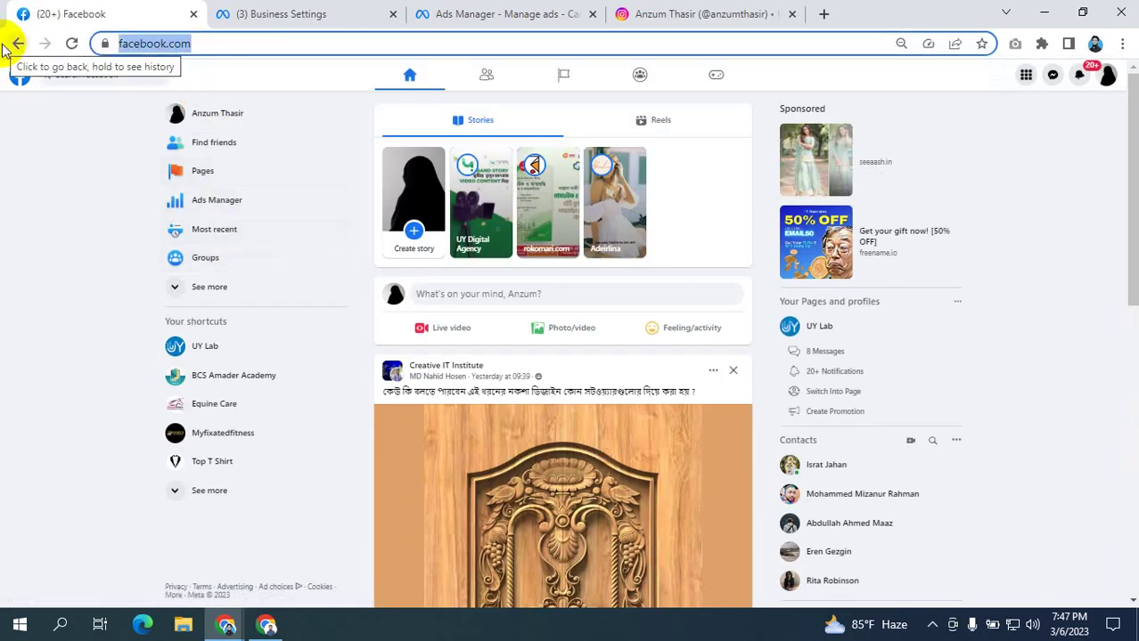
type("busi")
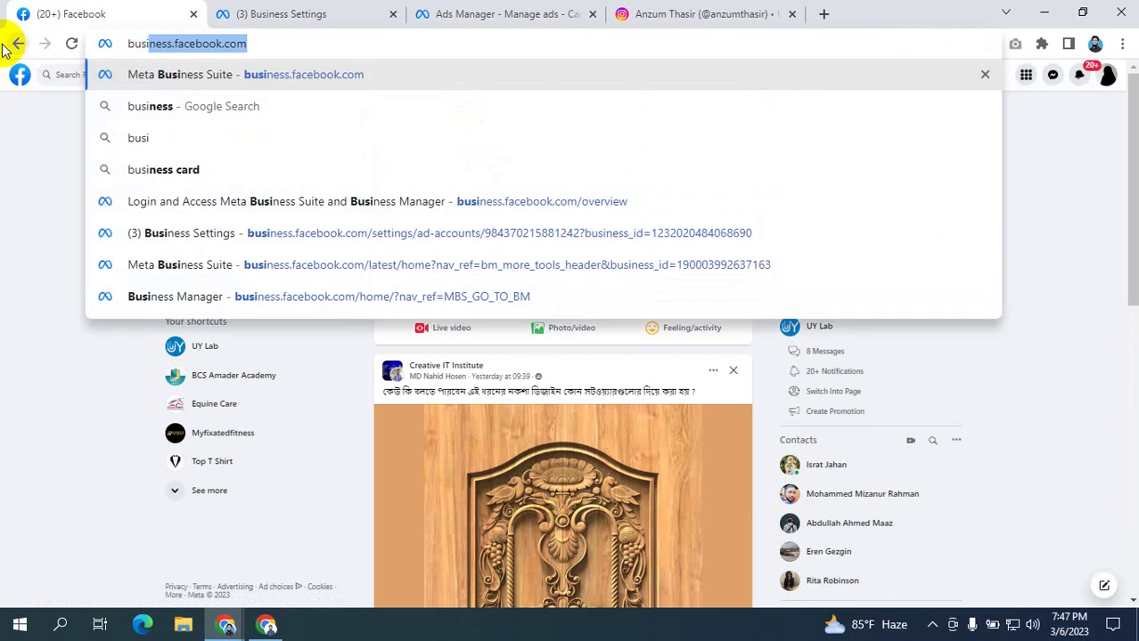
type("ness sui")
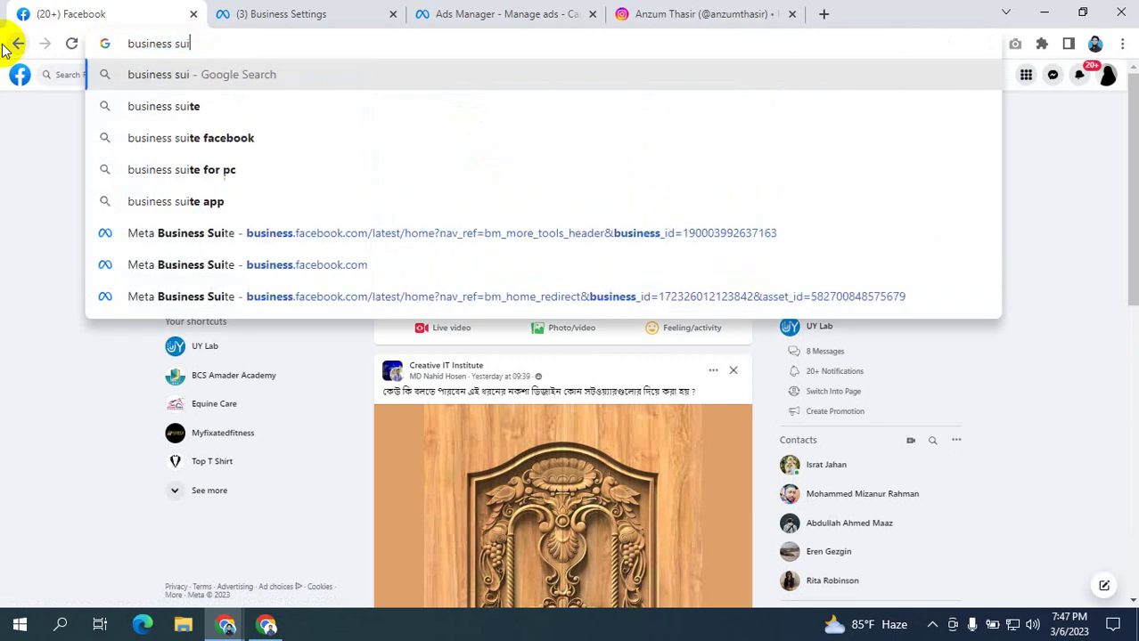
type("t")
key("Return")
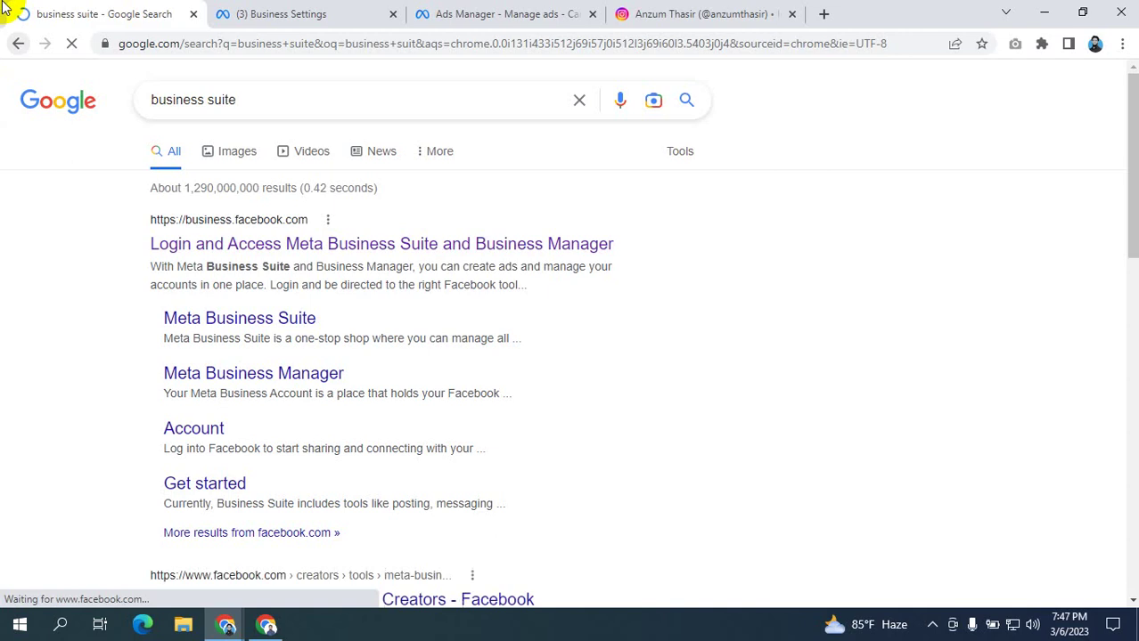
left_click(284, 248)
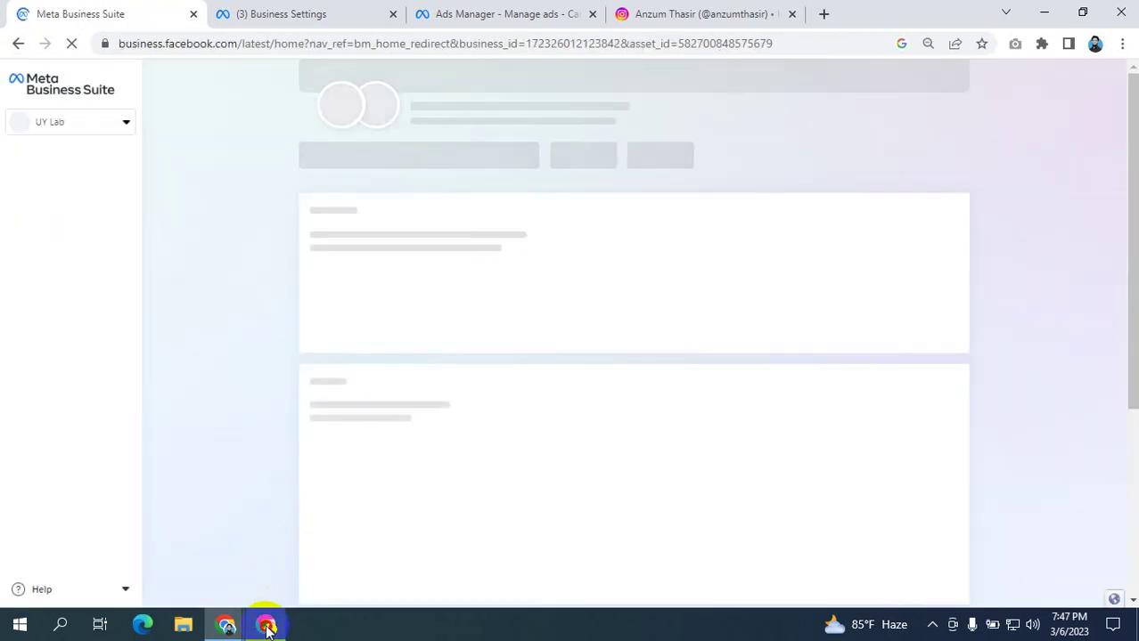
- Switch to the ongoing Google Meet call to check on the participants and dismiss the screen visibility notice
left_click(266, 626)
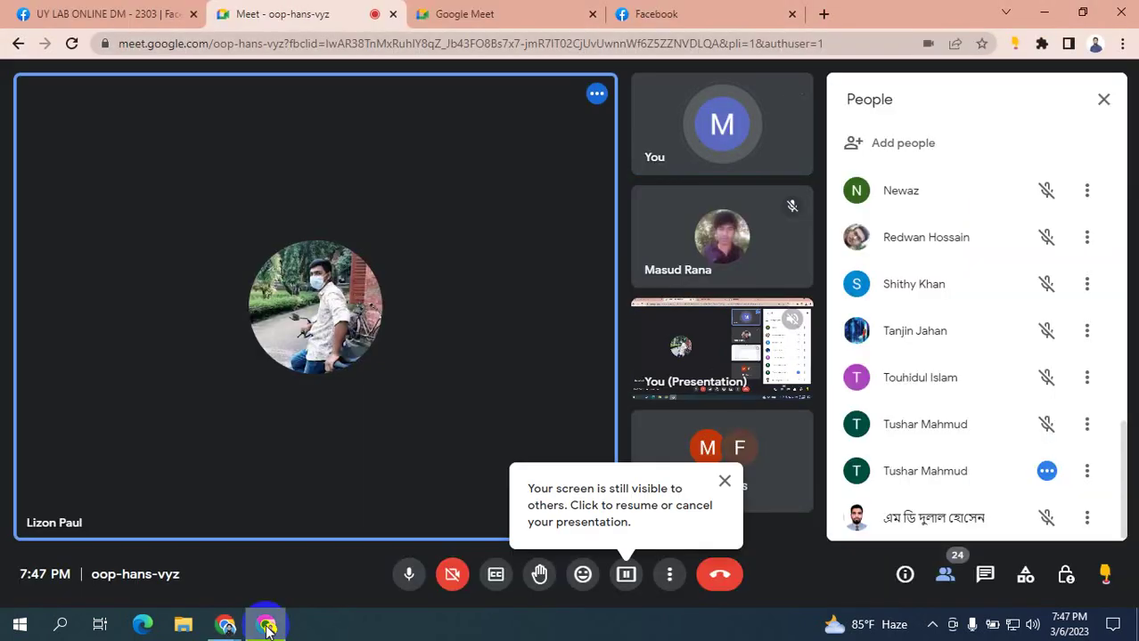
left_click(724, 481)
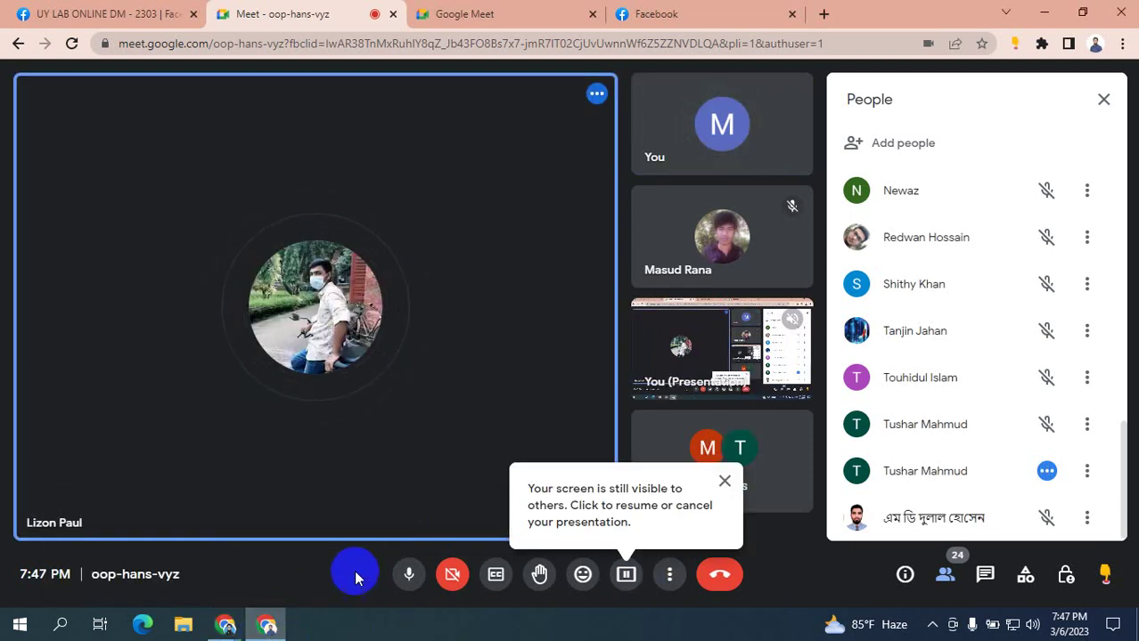
- Return to Meta Business Suite and open the full list of tools for the UY Lab account
mouse_move(223, 624)
left_click(189, 595)
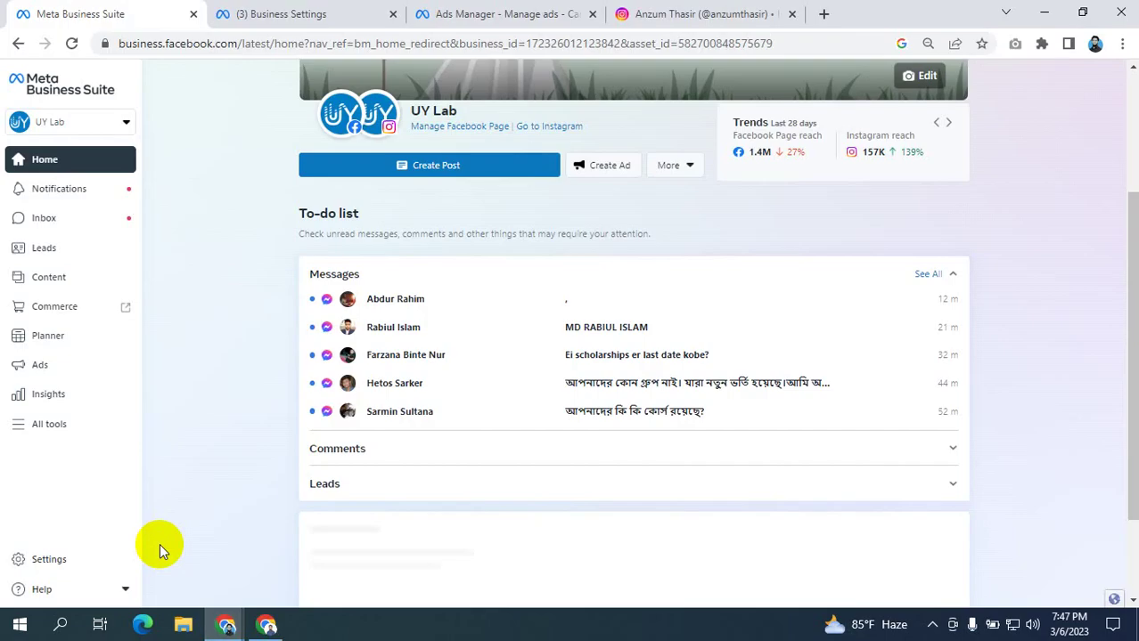
left_click(44, 428)
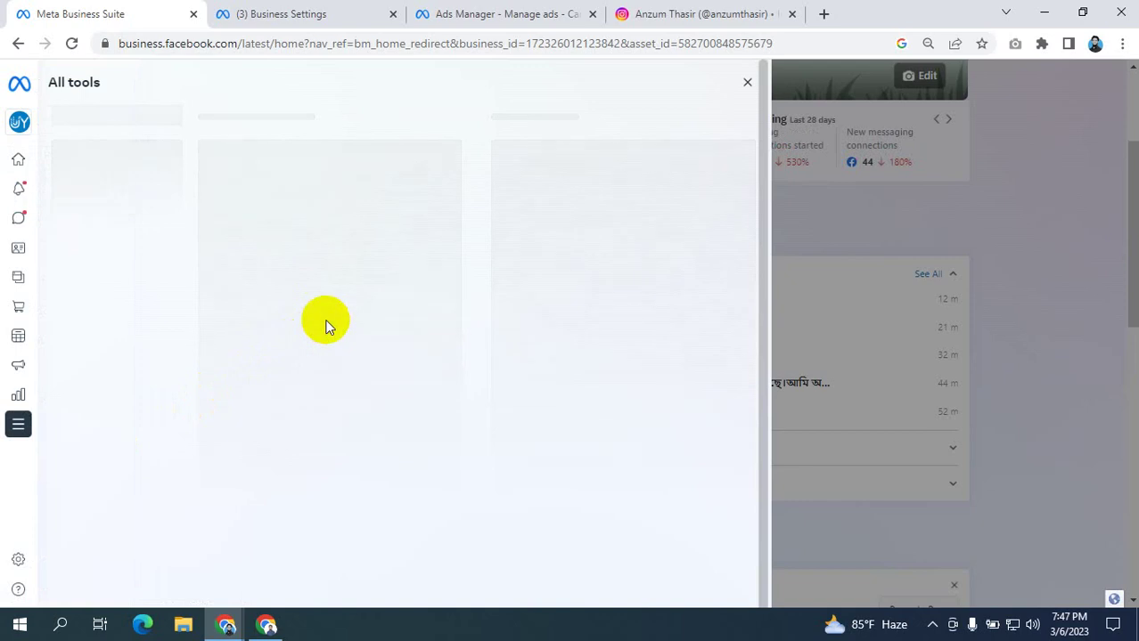
- Switch to the Google Meet call, close the presentation visibility notice, and pin your own tile to the main screen
left_click(266, 623)
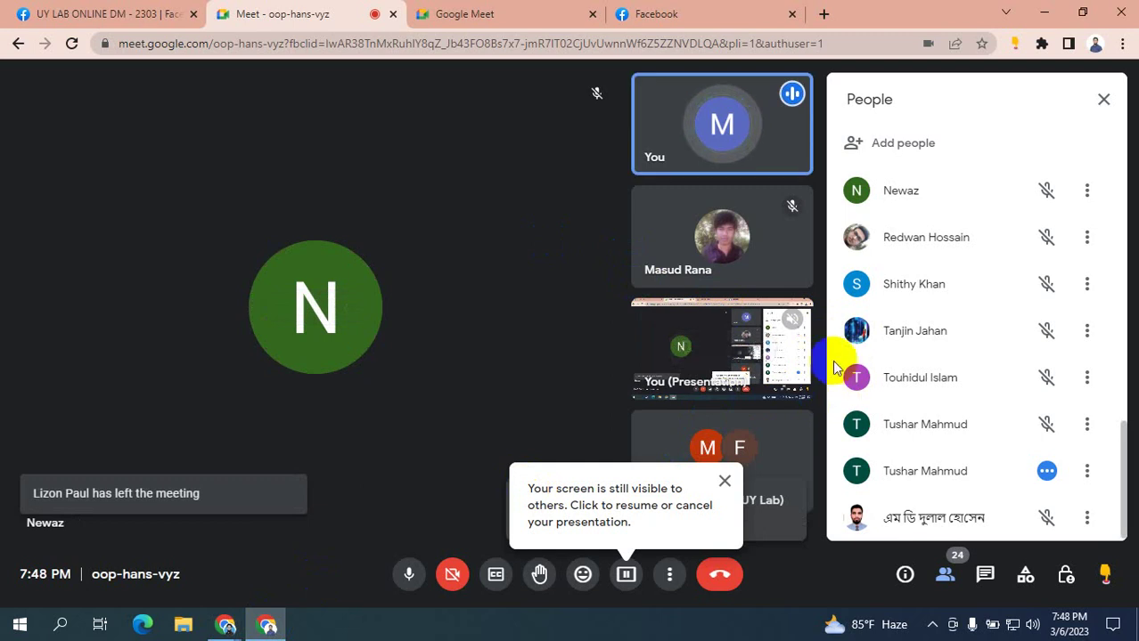
mouse_move(772, 343)
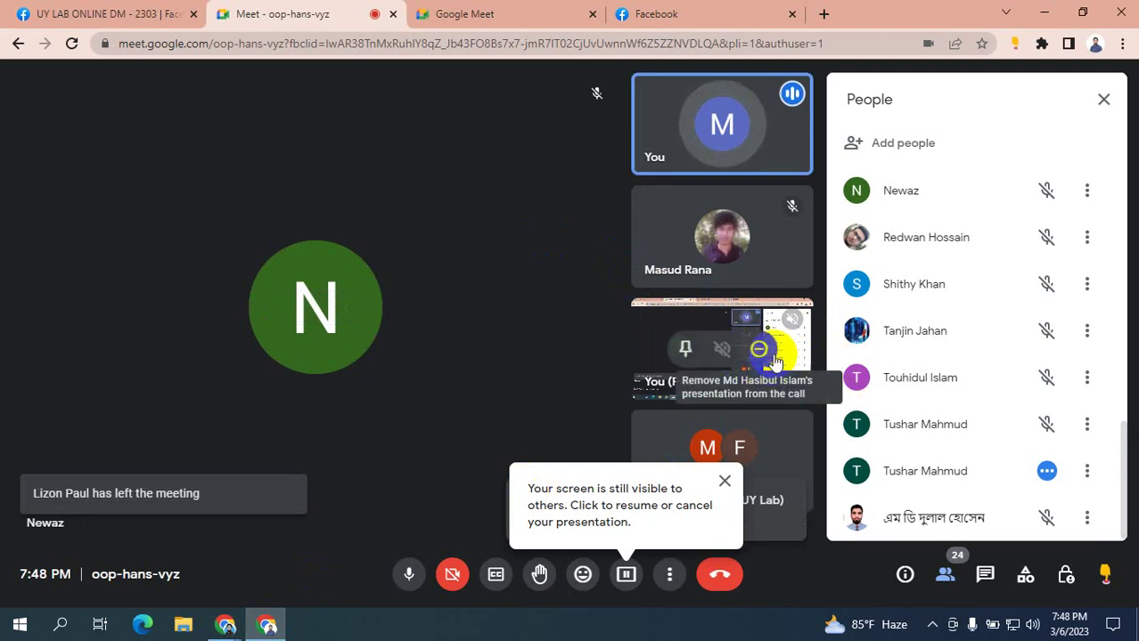
left_click(686, 348)
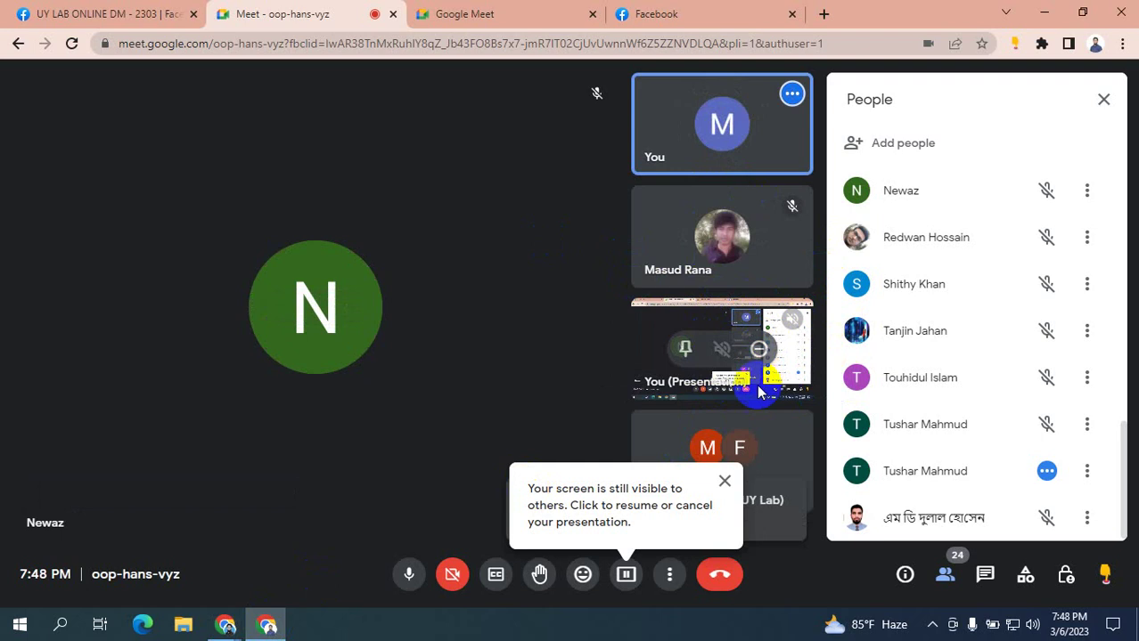
left_click(723, 486)
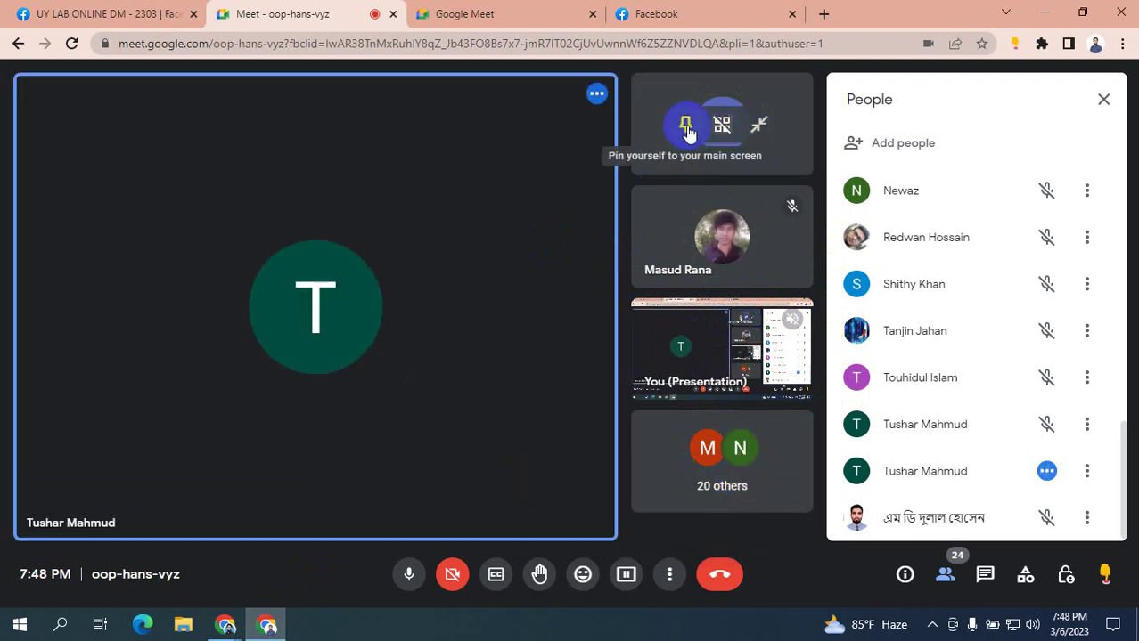
left_click(686, 128)
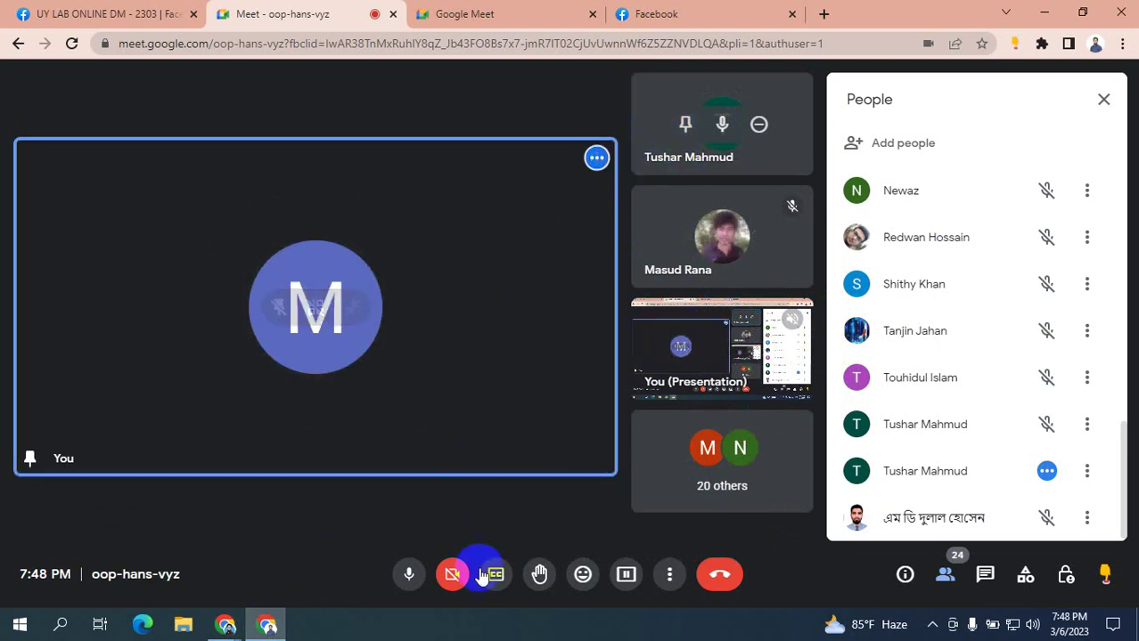
- Switch to the Meta Business Suite window to look over its list of all tools
mouse_move(227, 628)
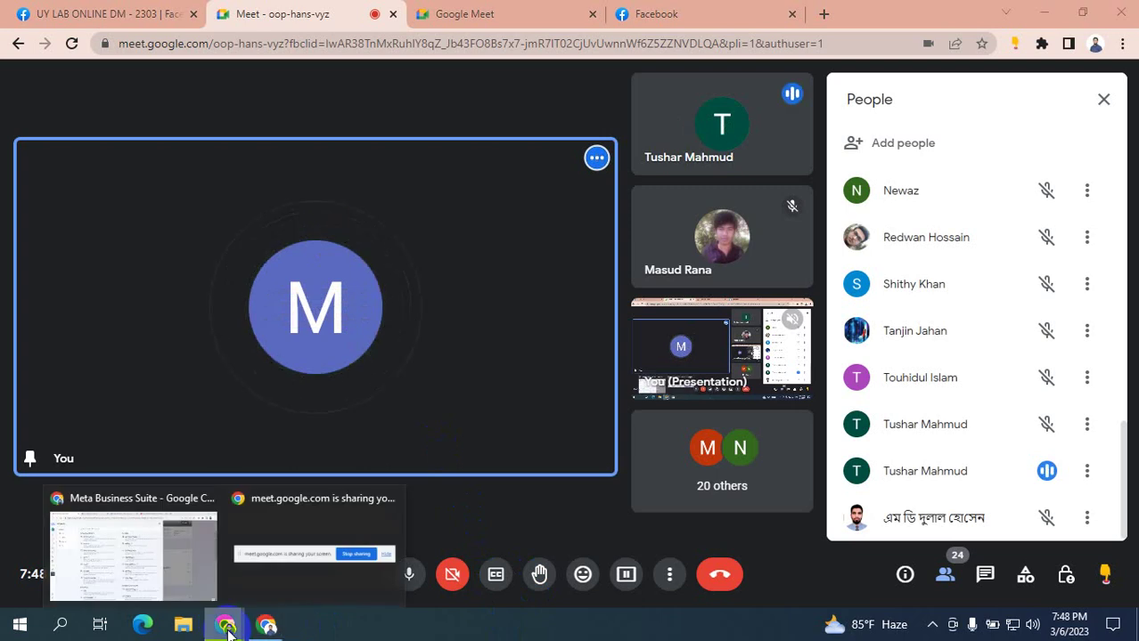
left_click(119, 533)
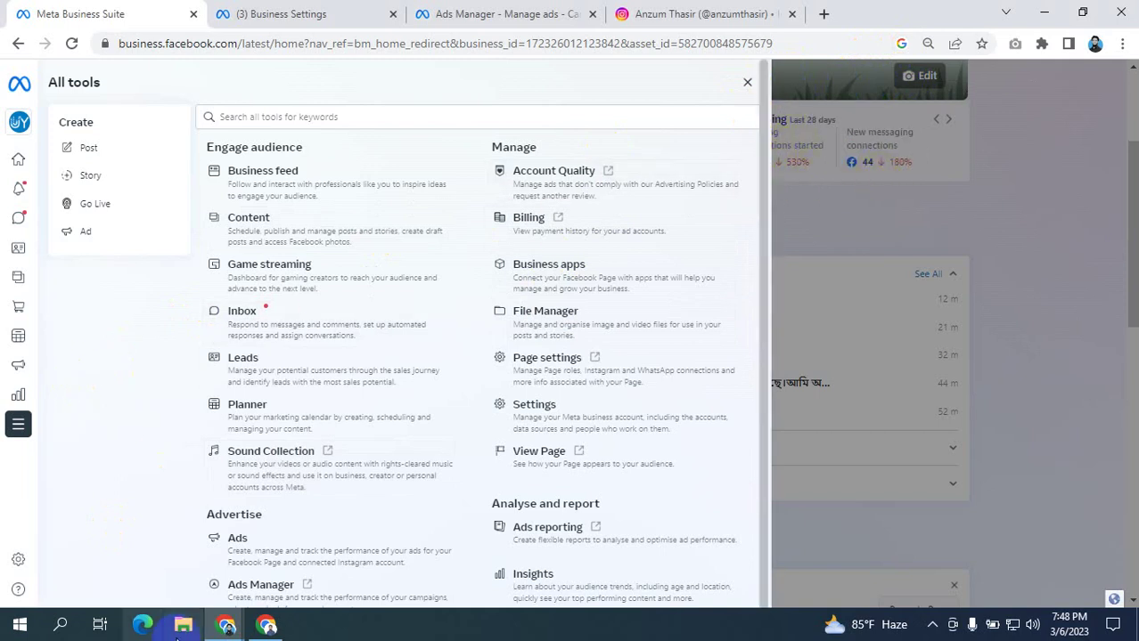
- Go back to the Google Meet call, close the visibility notice, and stop the current screen sharing
left_click(267, 624)
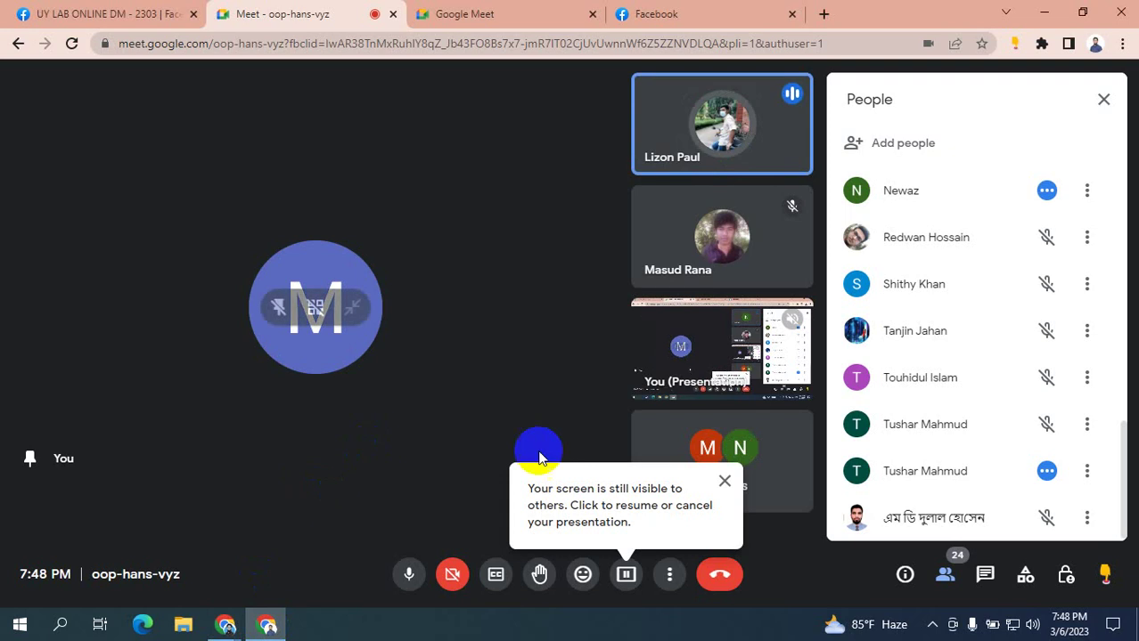
left_click(723, 483)
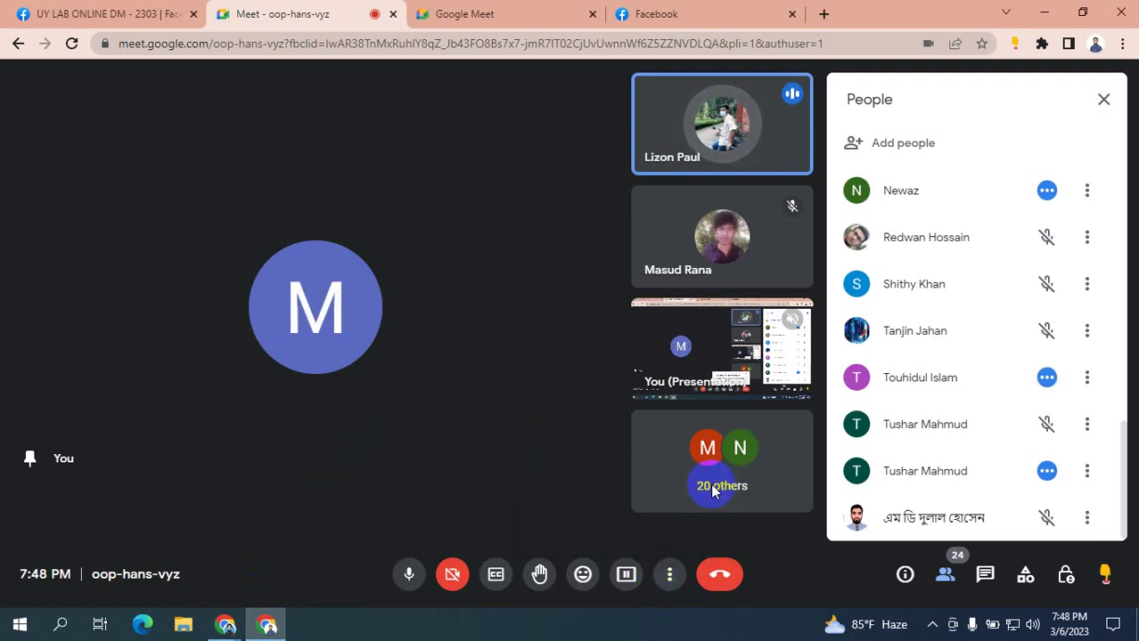
left_click(625, 575)
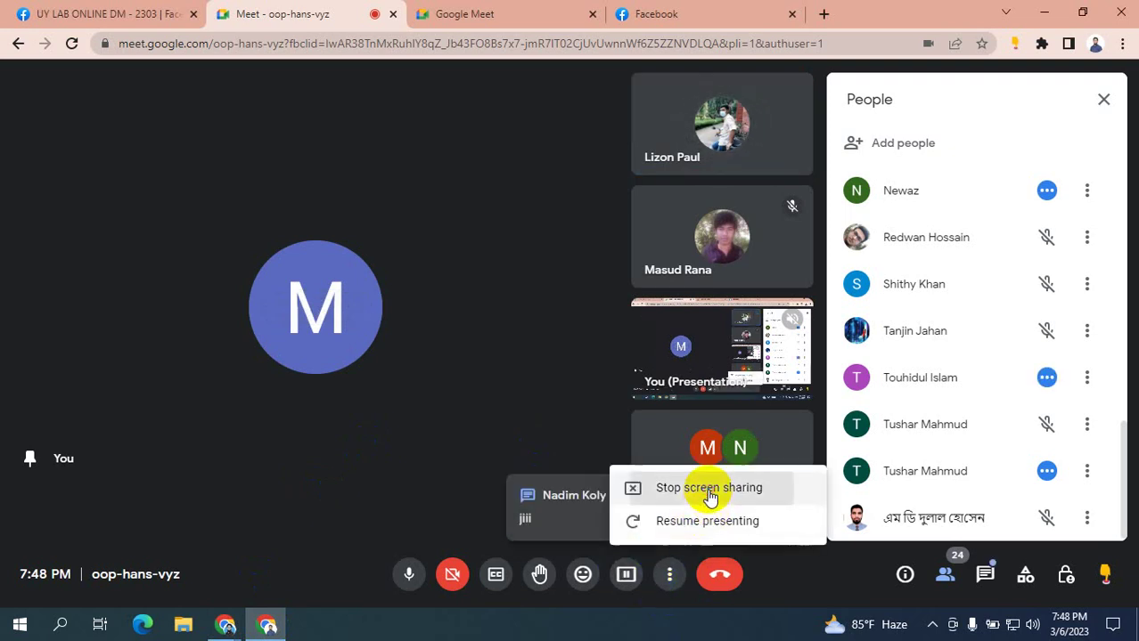
left_click(710, 490)
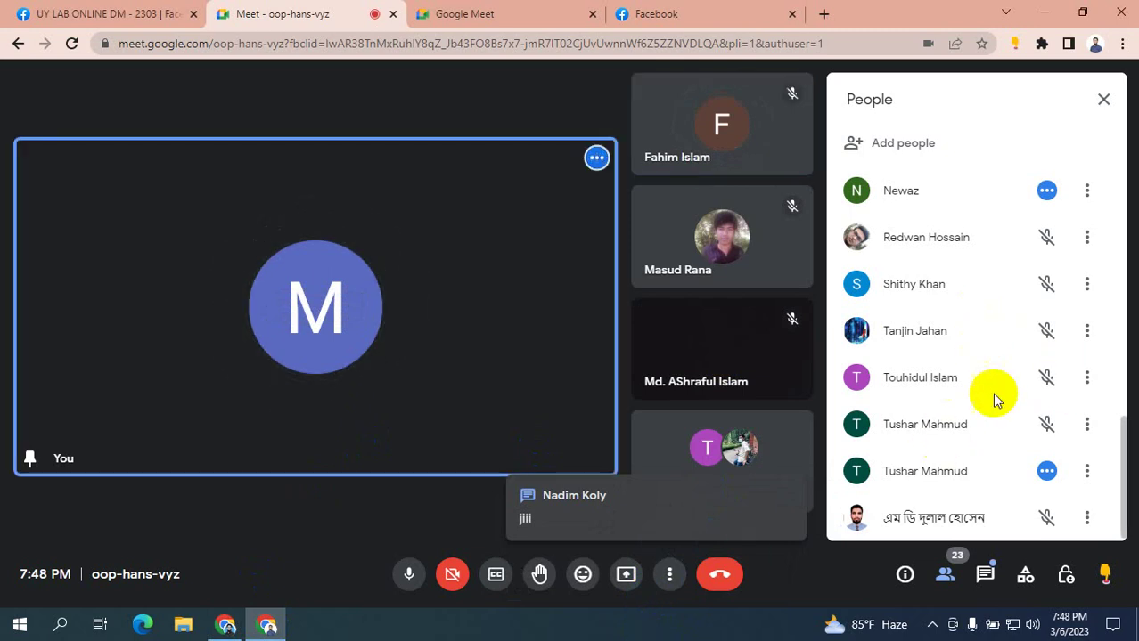
left_click(1045, 473)
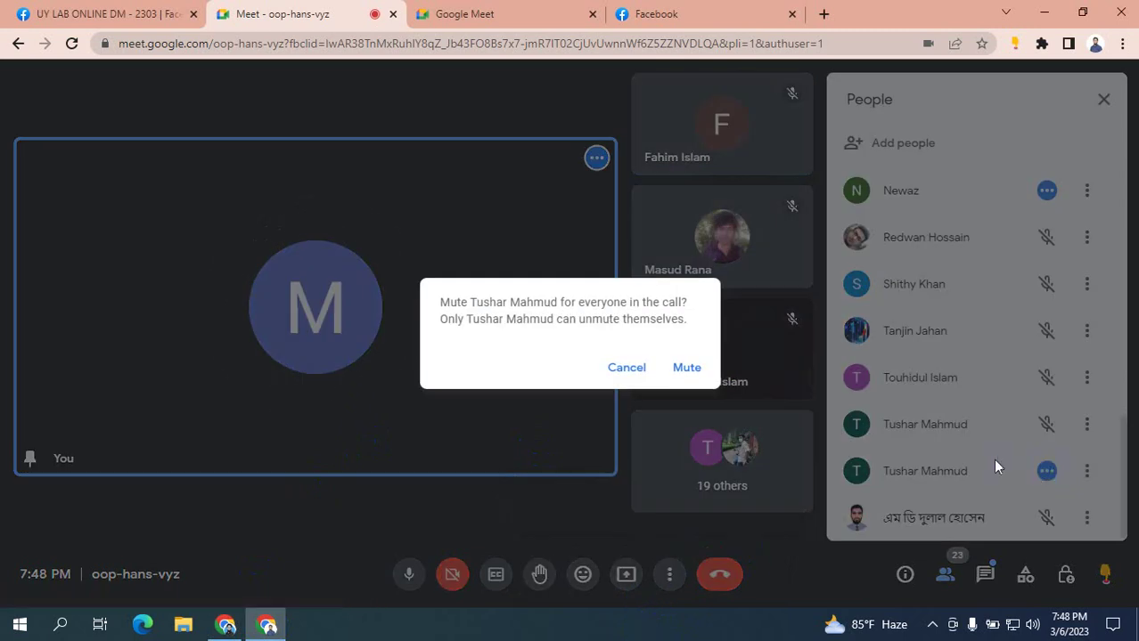
left_click(626, 368)
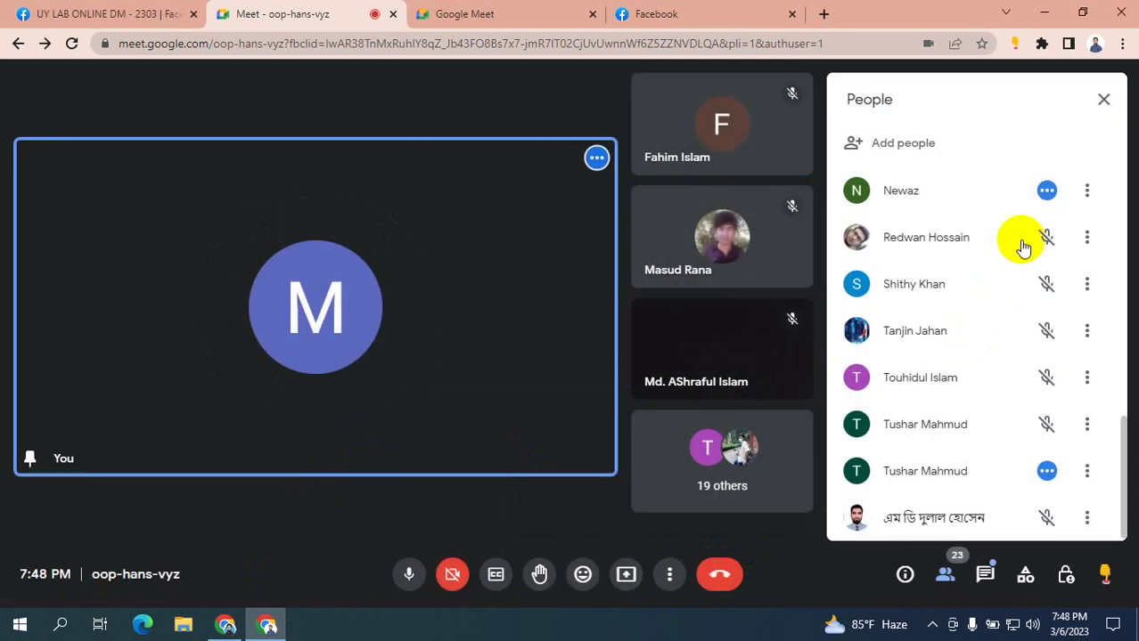
left_click(1087, 192)
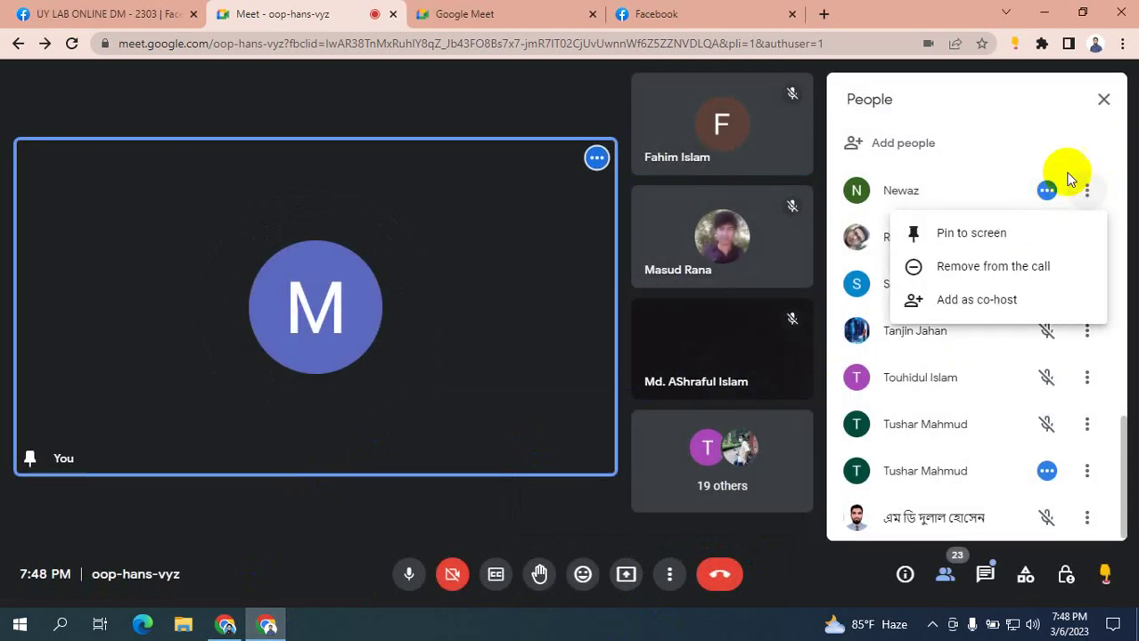
left_click(1011, 138)
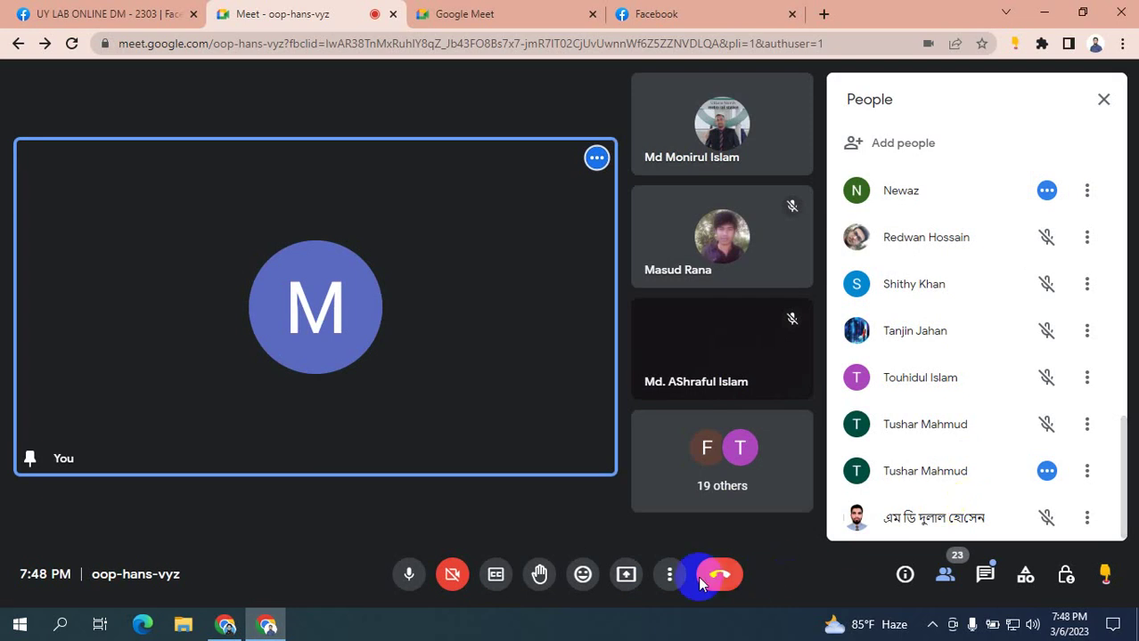
- Start presenting the entire screen to everyone in the call
left_click(626, 577)
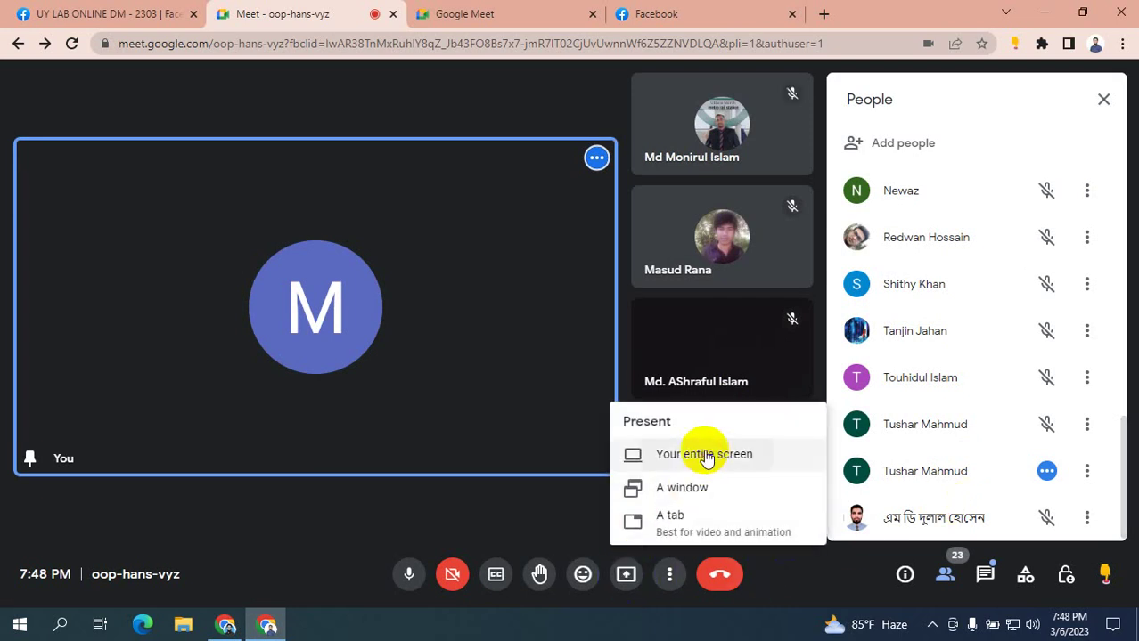
left_click(612, 368)
left_click(481, 285)
left_click(722, 385)
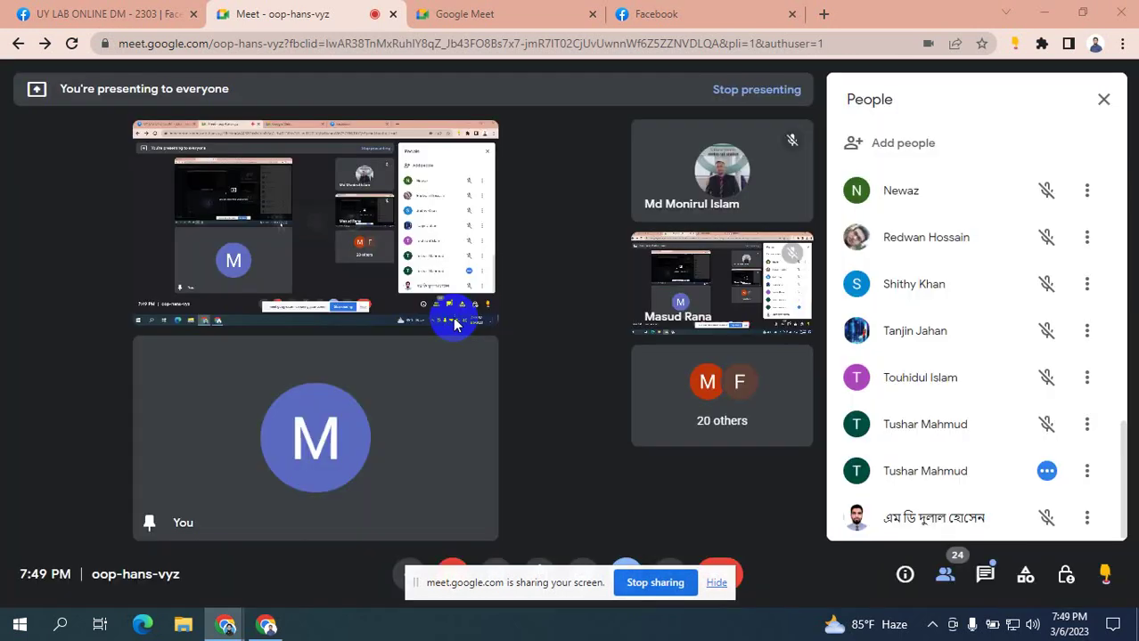
- Unpin the presentation from the call's main view, try to unpin your own tile, and switch to Meta Business Suite
left_click(282, 222)
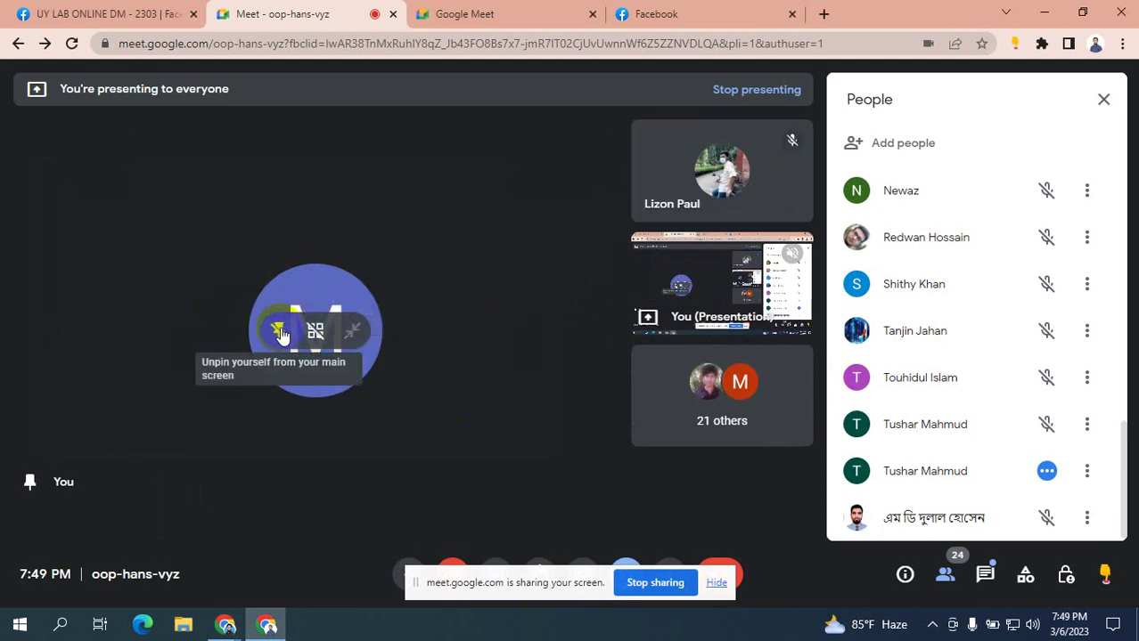
left_click(279, 332)
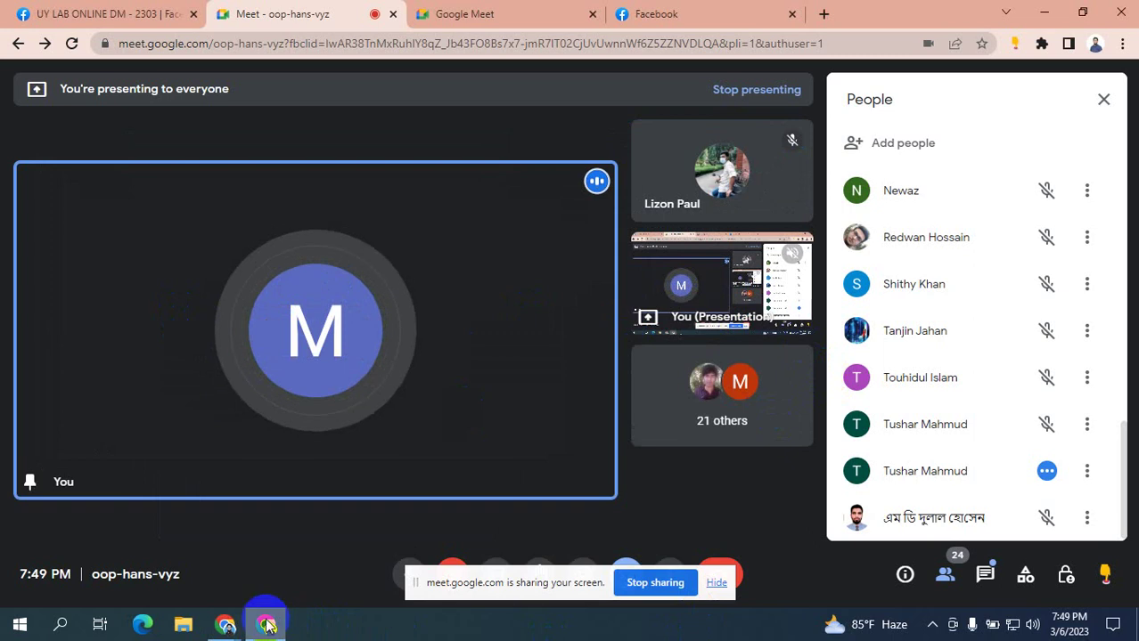
mouse_move(226, 629)
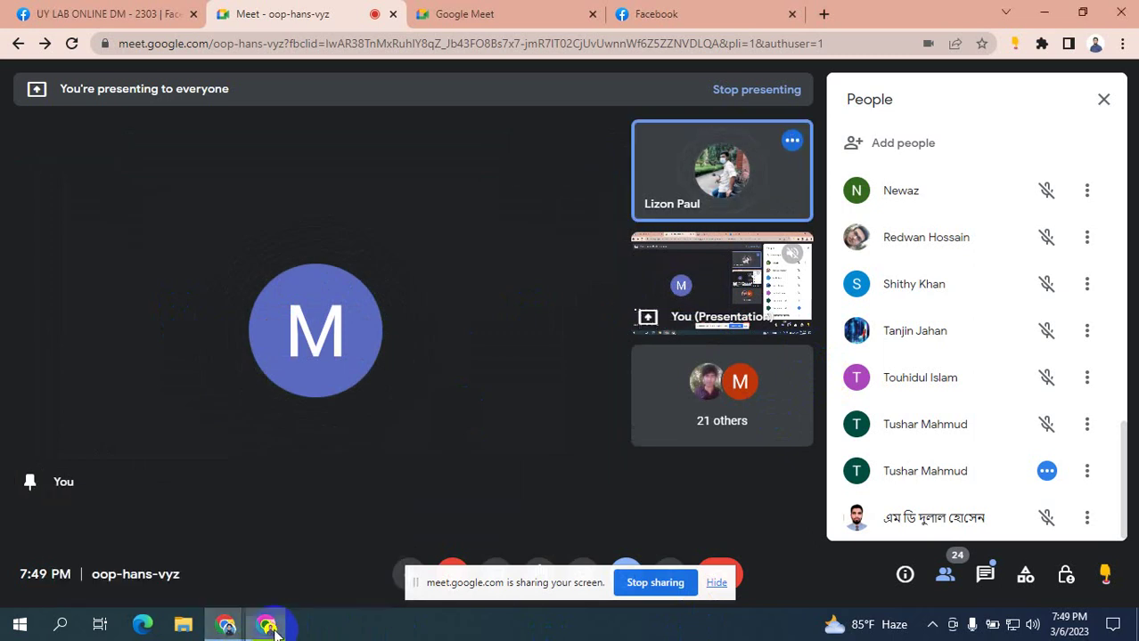
left_click(266, 628)
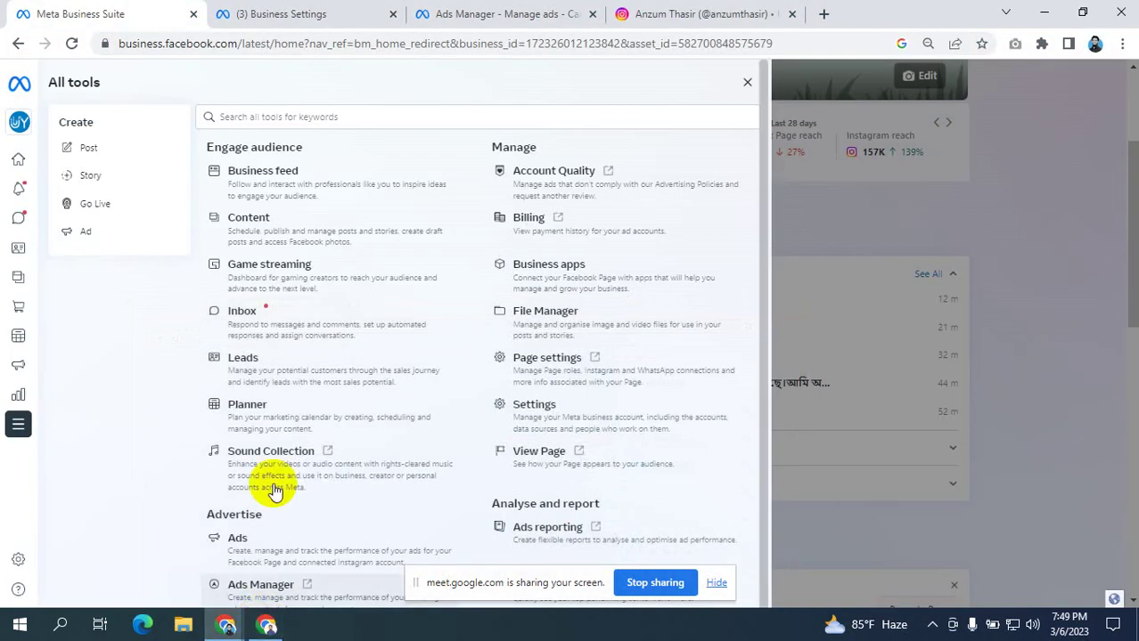
- Search the web for "business suite" in a new tab and open the Meta Business Suite and Business Manager login result
left_click(169, 42)
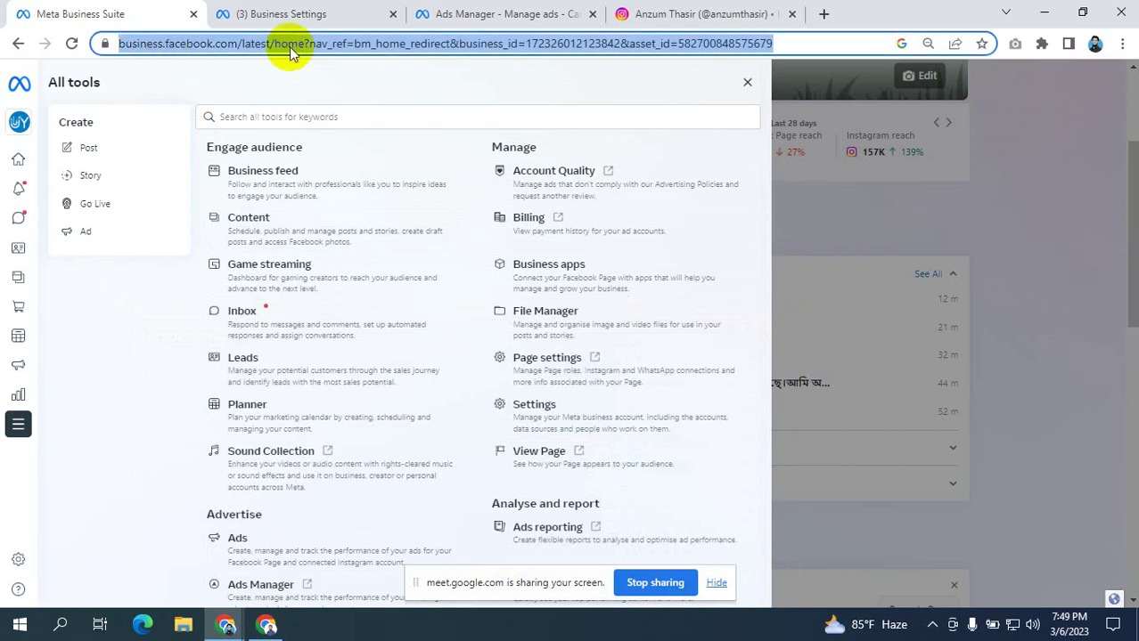
left_click(825, 14)
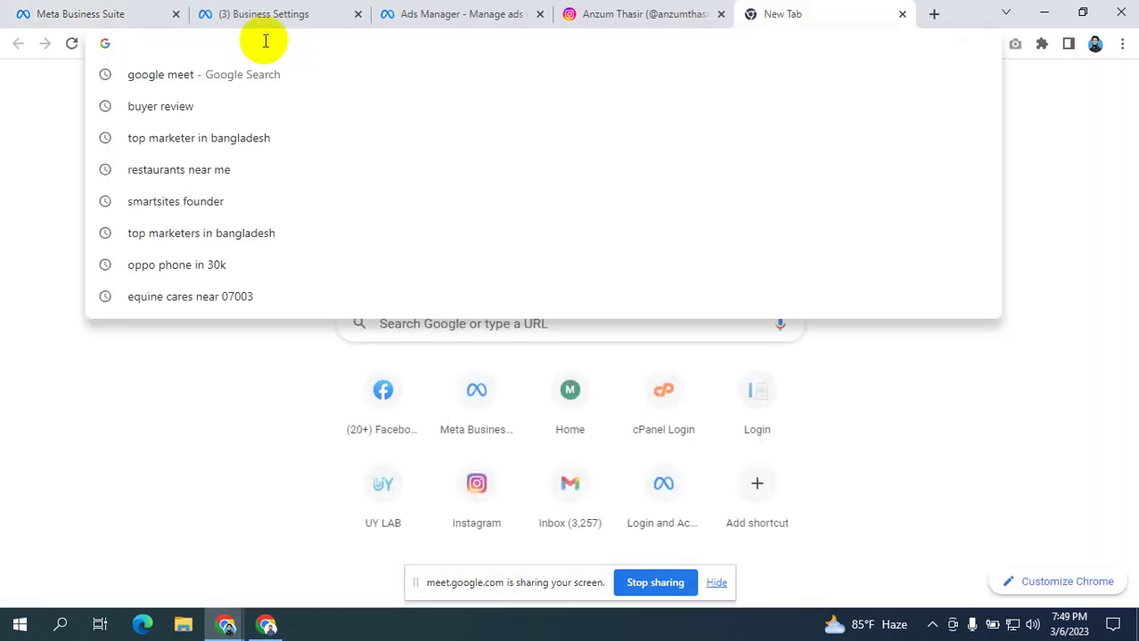
type("business")
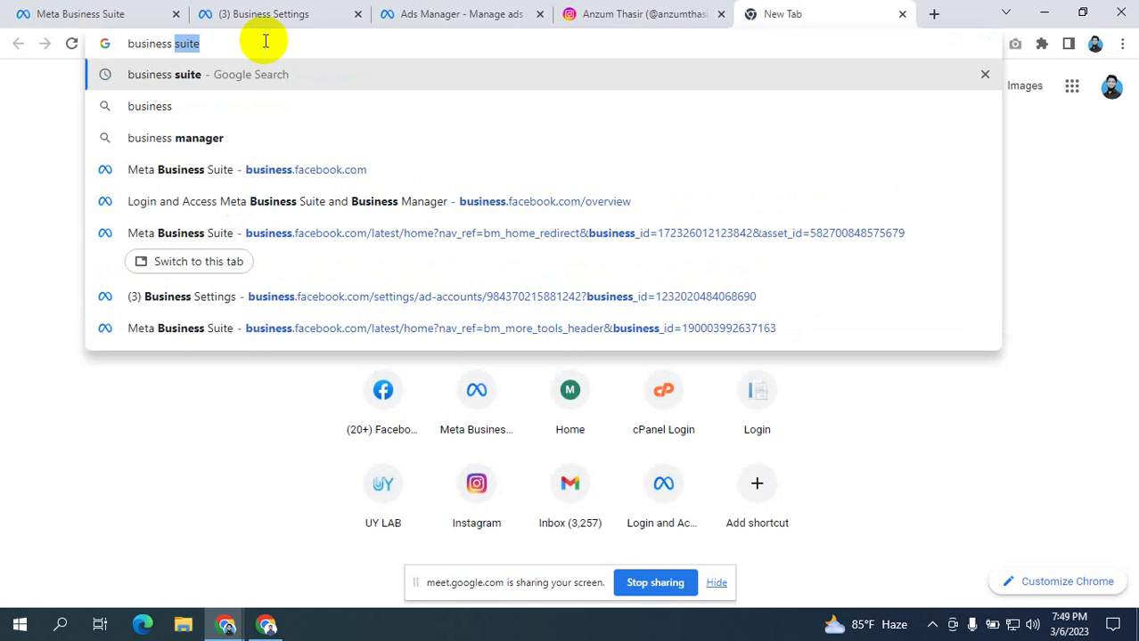
key("Return")
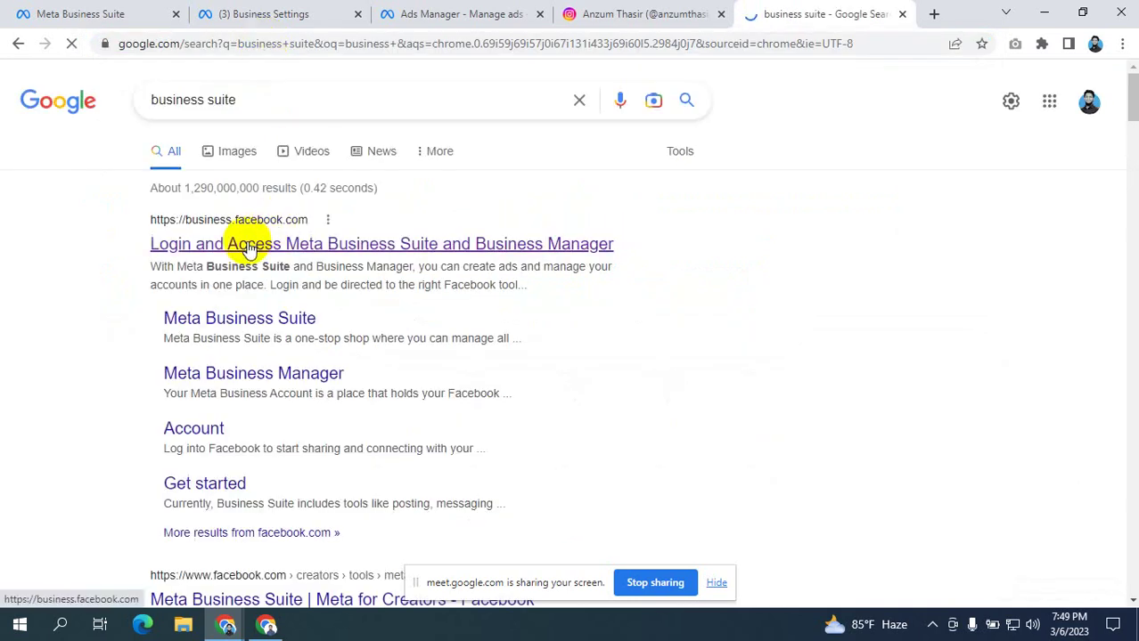
left_click(250, 246)
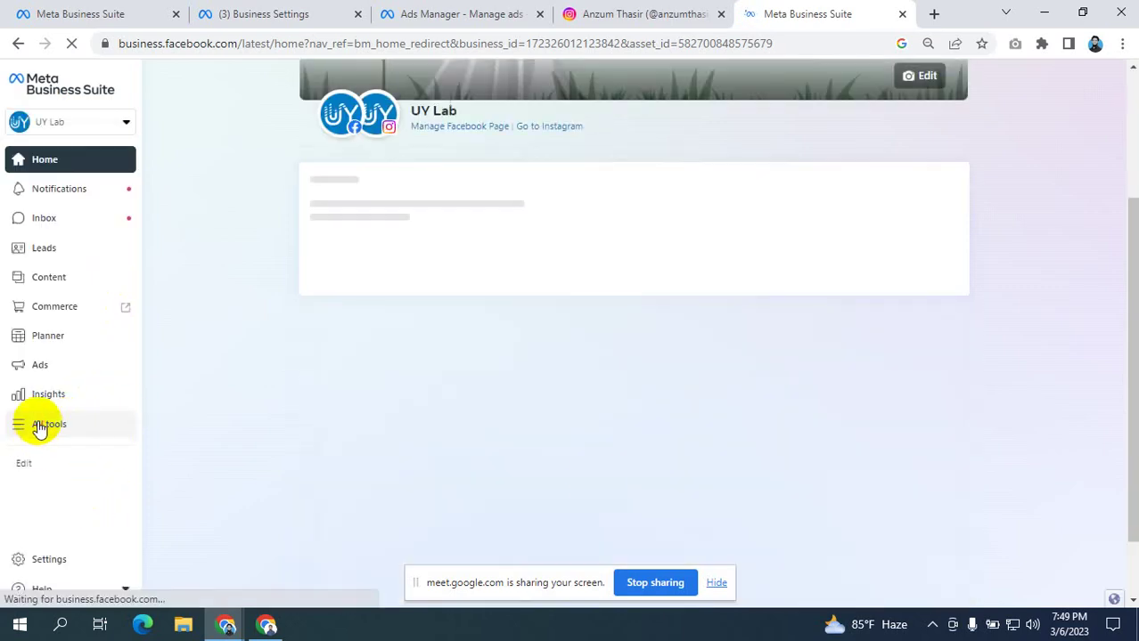
- Open Instant Forms from the list of all tools and look through the page's existing lead ads forms
left_click(37, 426)
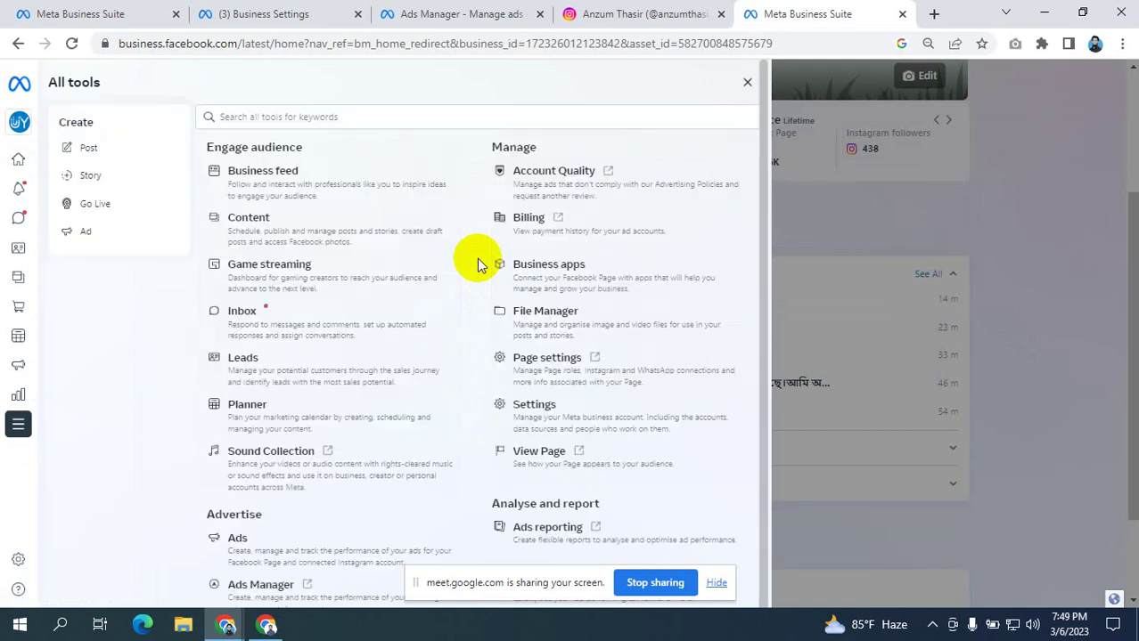
scroll(464, 285, "down", 3)
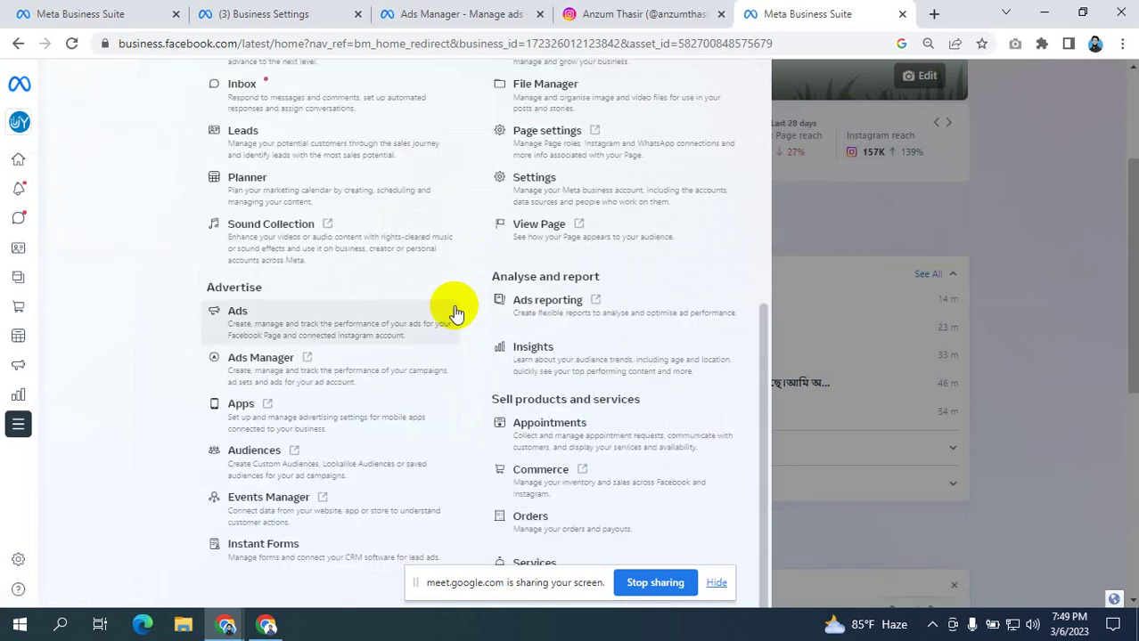
left_click(251, 550)
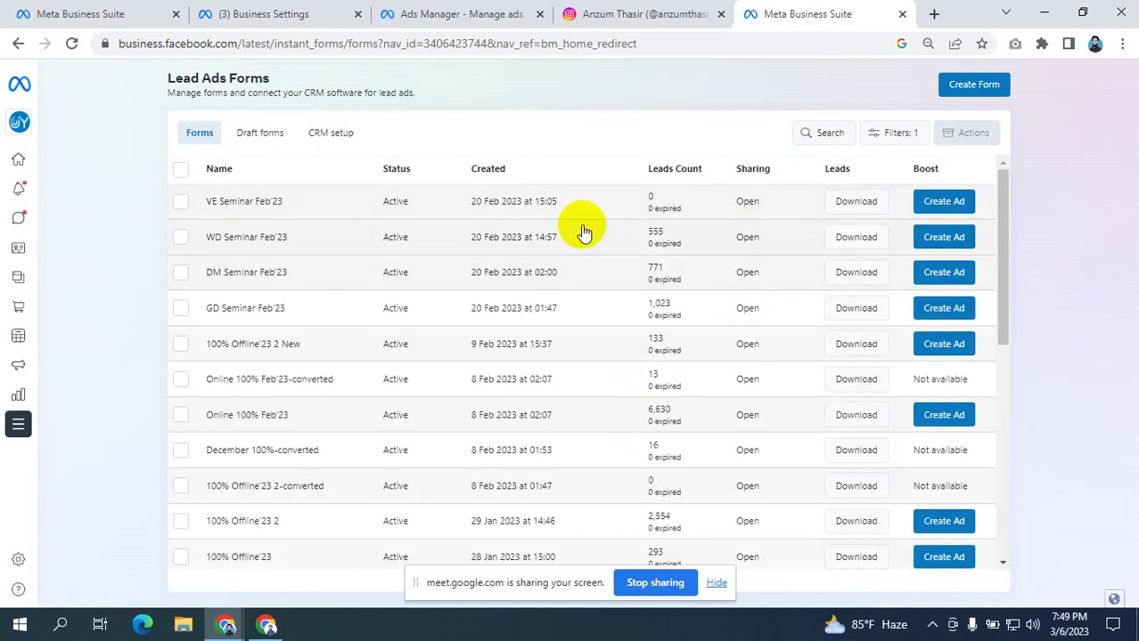
scroll(740, 374, "down", 4)
scroll(739, 375, "down", 2)
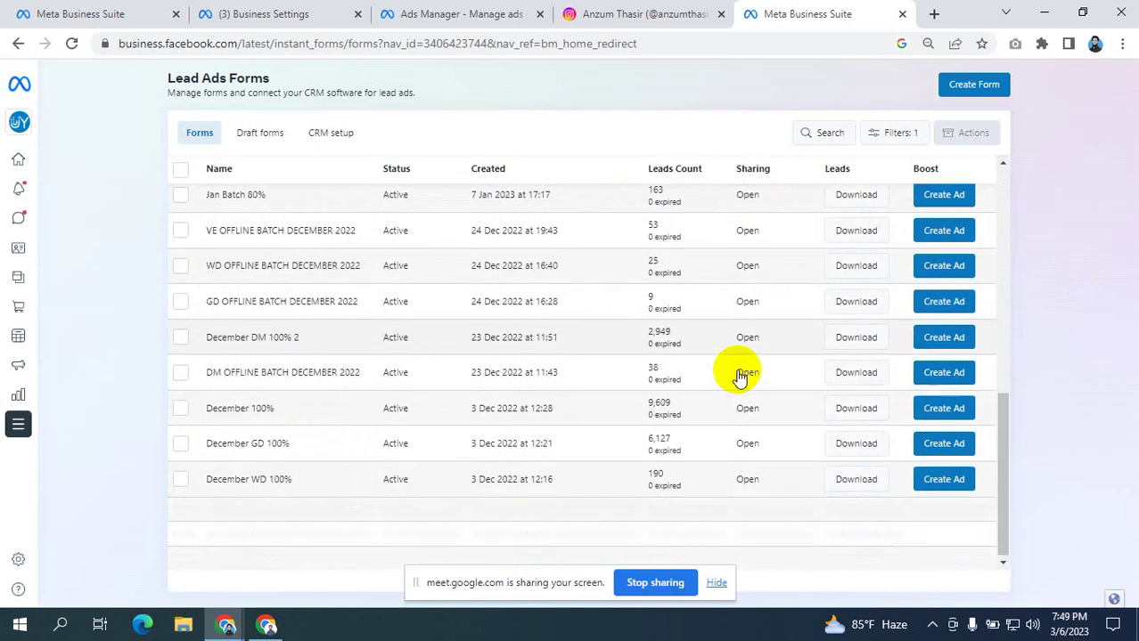
scroll(739, 374, "up", 4)
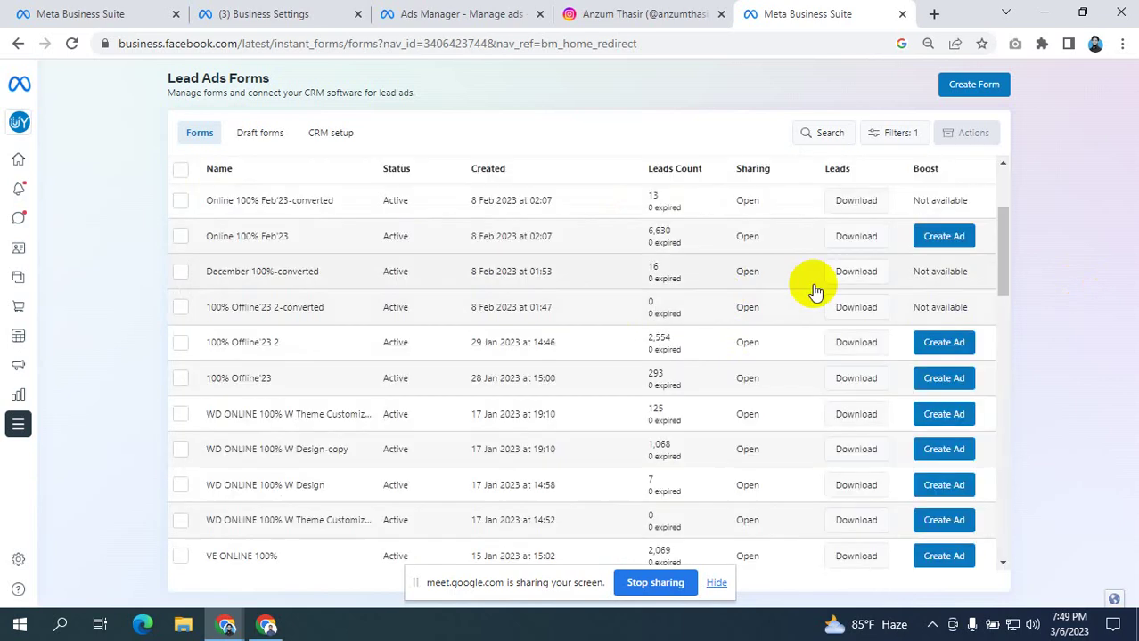
mouse_move(20, 116)
left_click(89, 127)
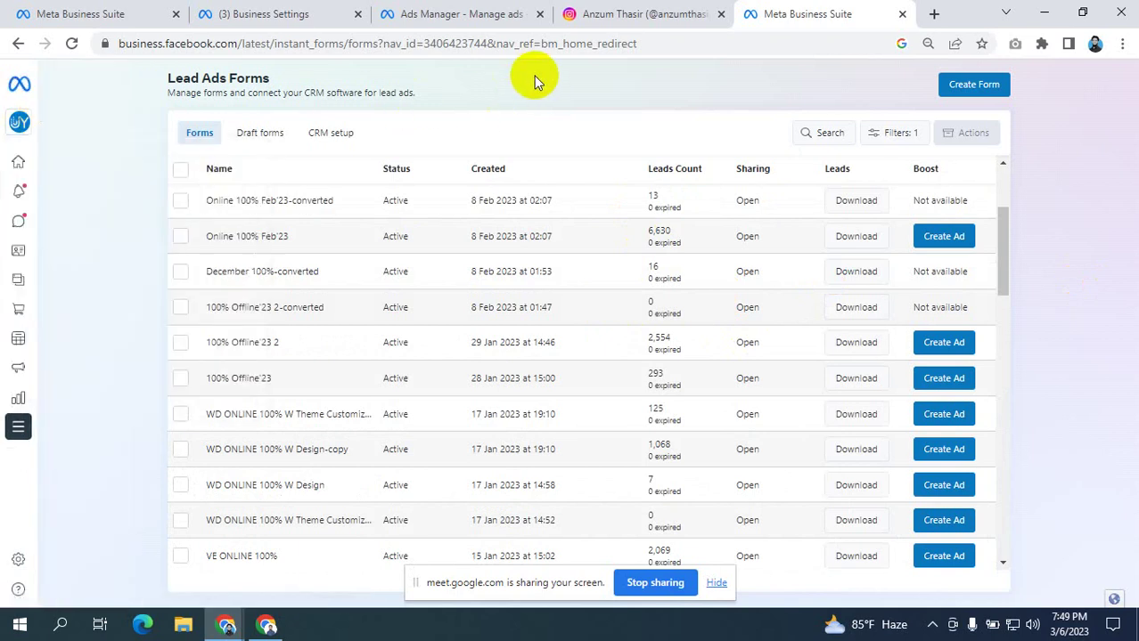
mouse_move(43, 119)
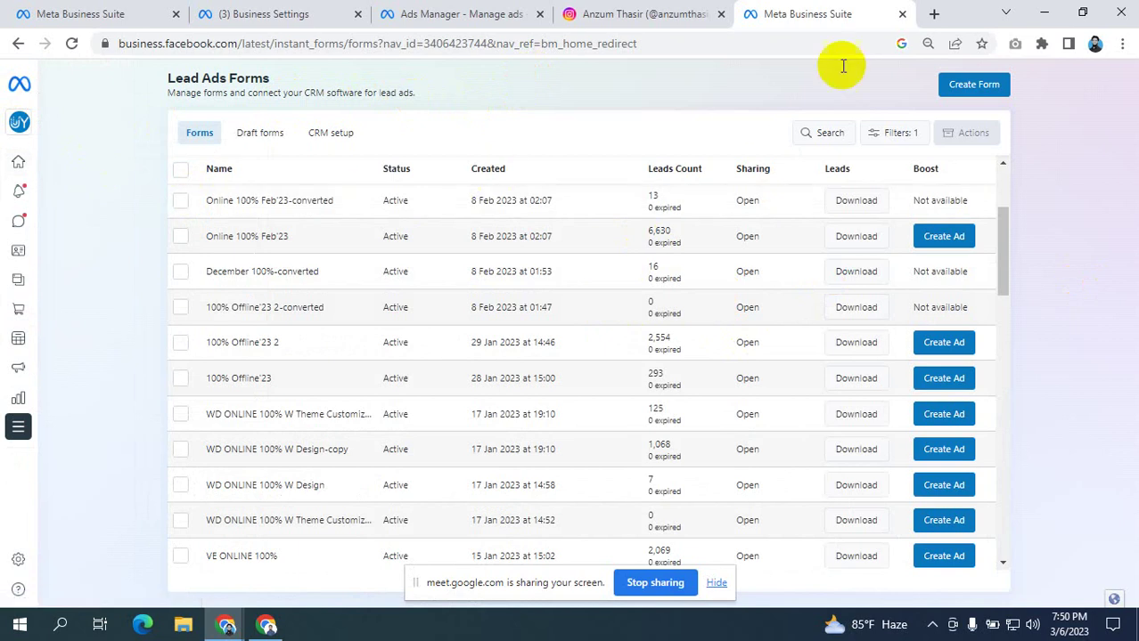
- Close the extra Meta Business Suite tab and return to the Instagram profile
left_click(449, 11)
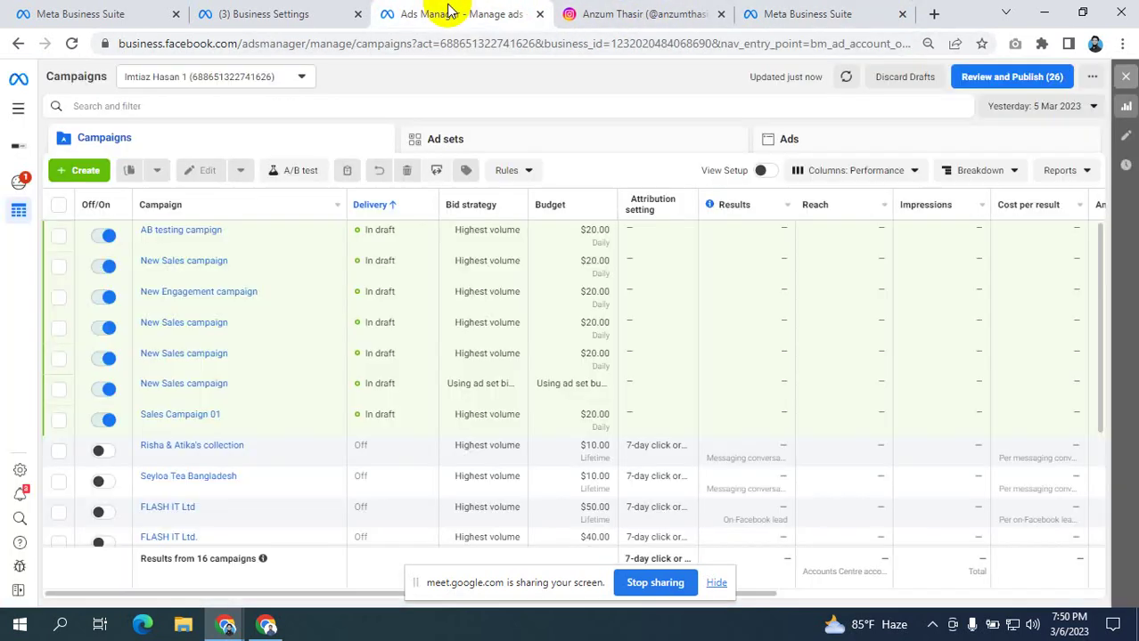
left_click(563, 20)
left_click(902, 14)
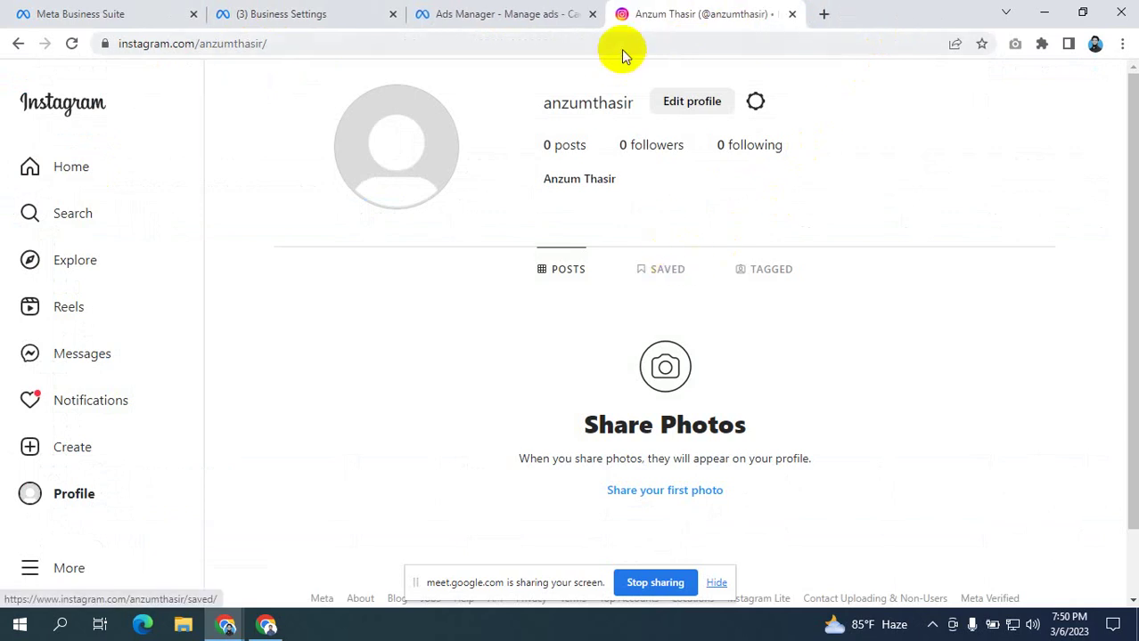
- Open the Instagram profile for editing and look over its settings, including the professional account option
left_click(71, 493)
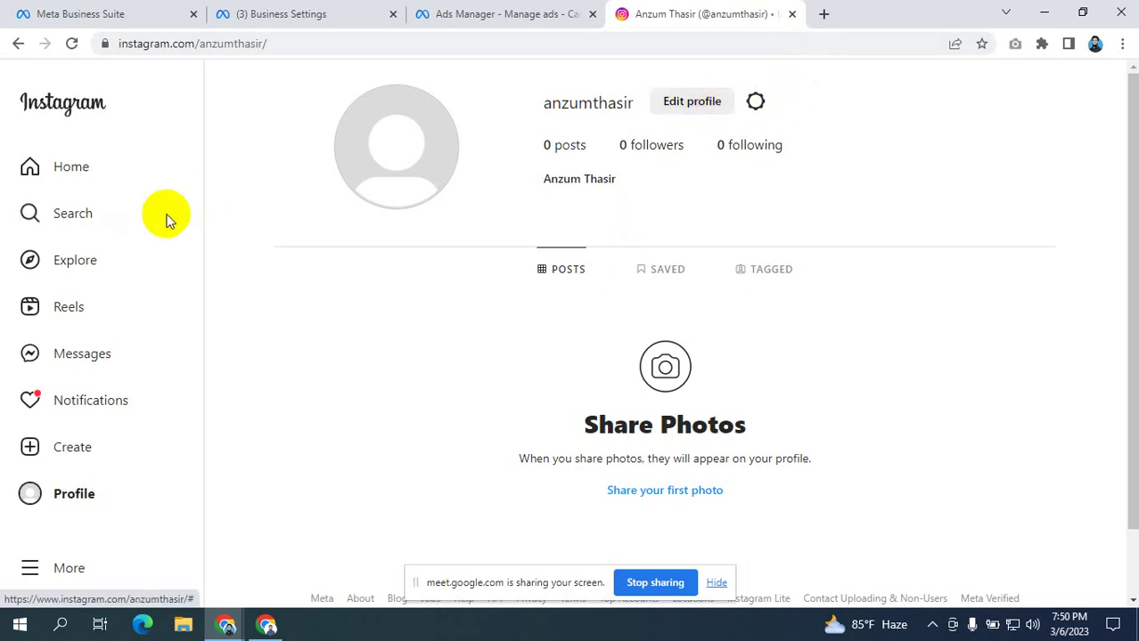
left_click(692, 101)
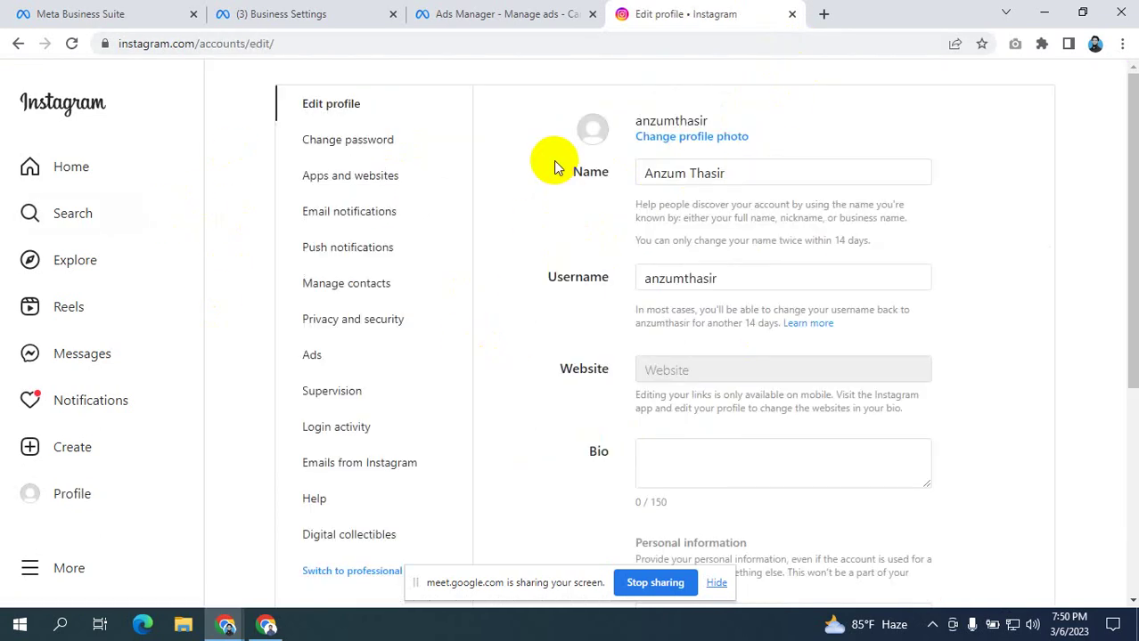
scroll(346, 287, "down", 2)
scroll(346, 287, "up", 2)
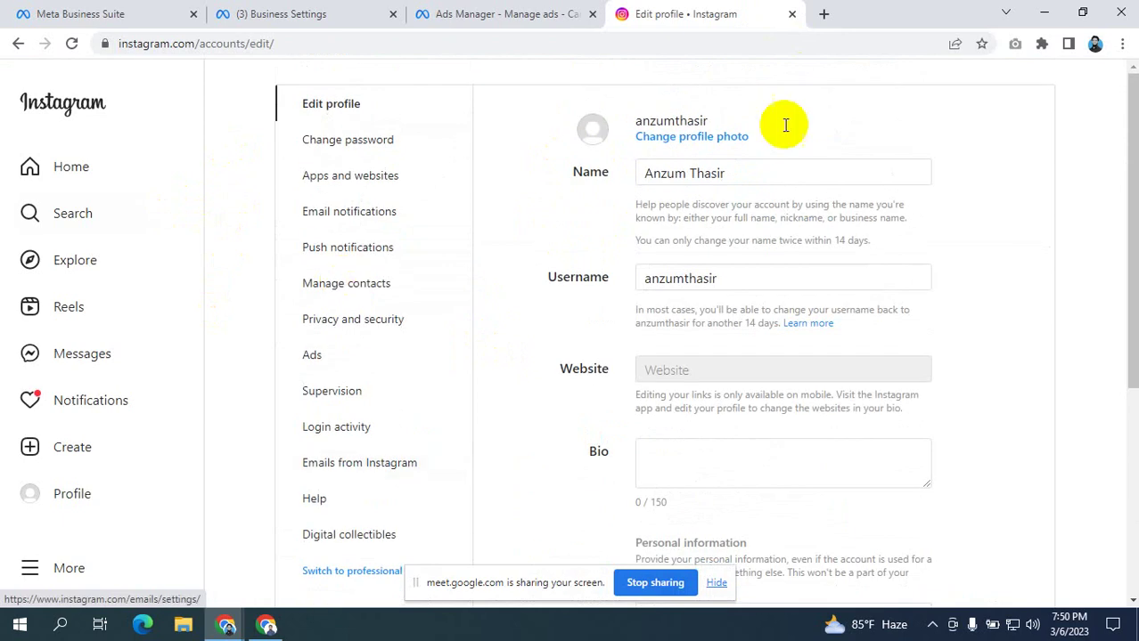
scroll(572, 244, "down", 1)
scroll(572, 244, "down", 2)
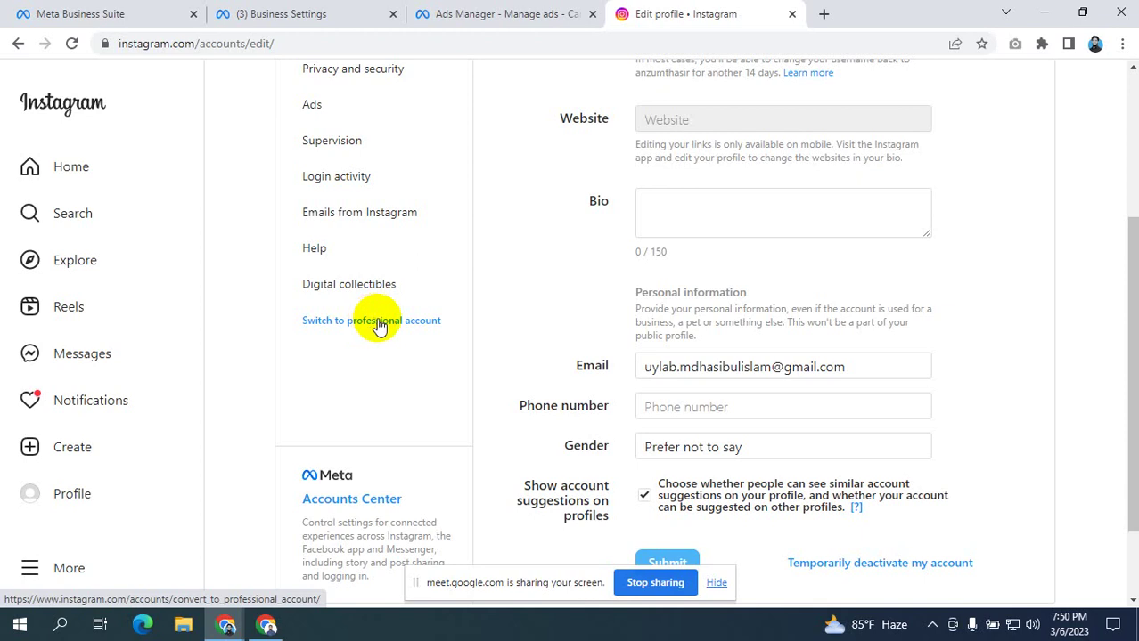
scroll(496, 191, "up", 3)
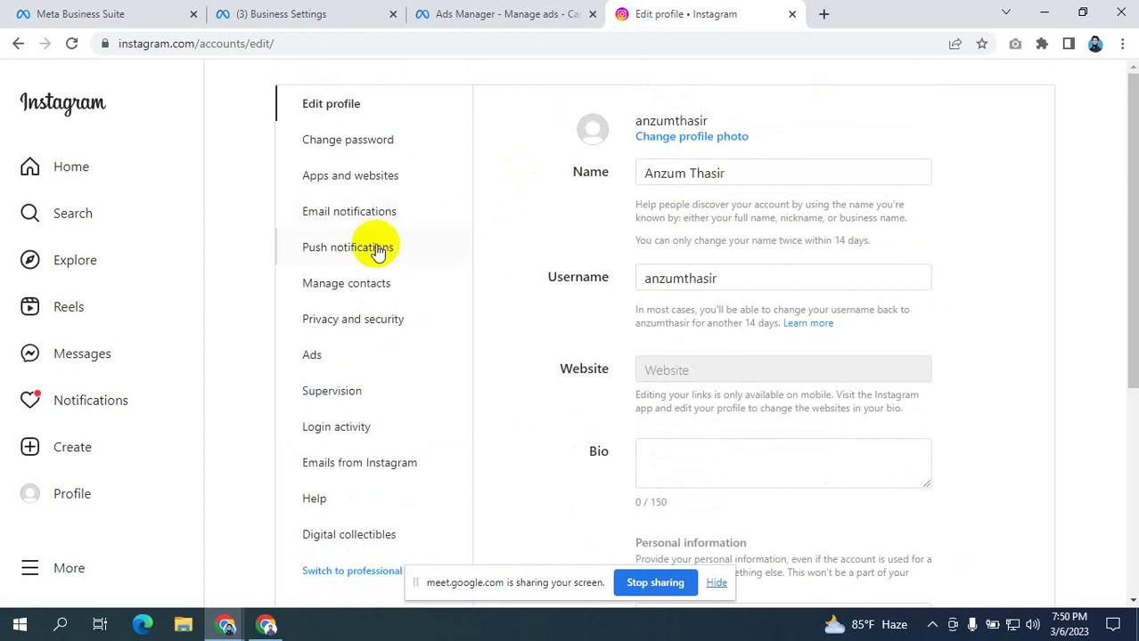
- Start switching to a professional account, choose the Business type, and continue past the overview of its benefits
scroll(366, 294, "down", 3)
left_click(378, 326)
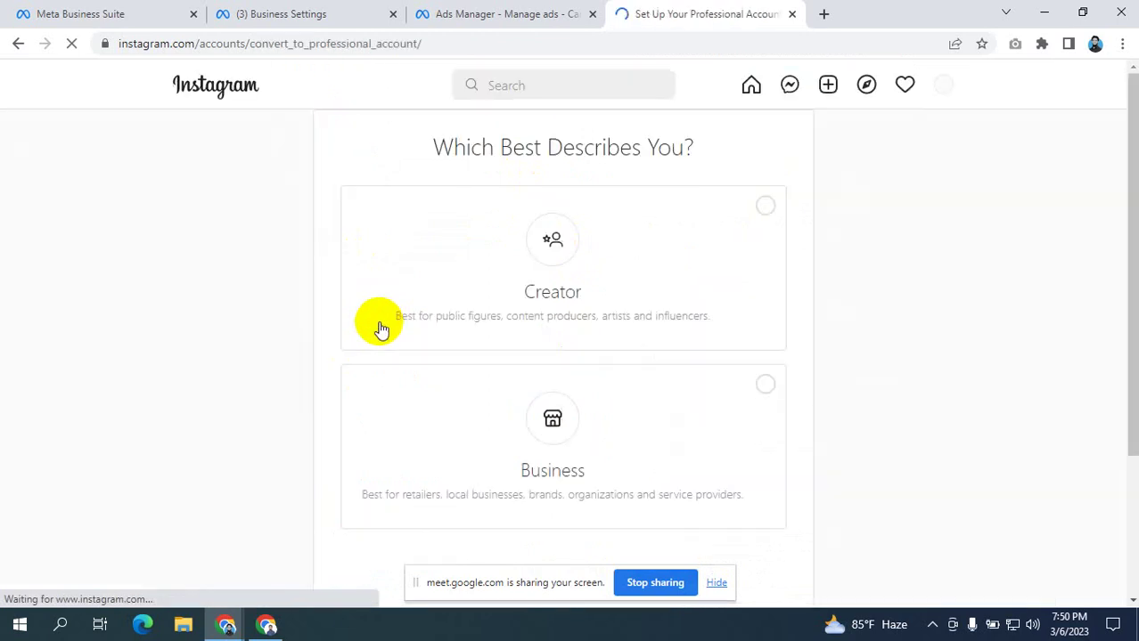
scroll(700, 259, "down", 3)
scroll(686, 285, "up", 3)
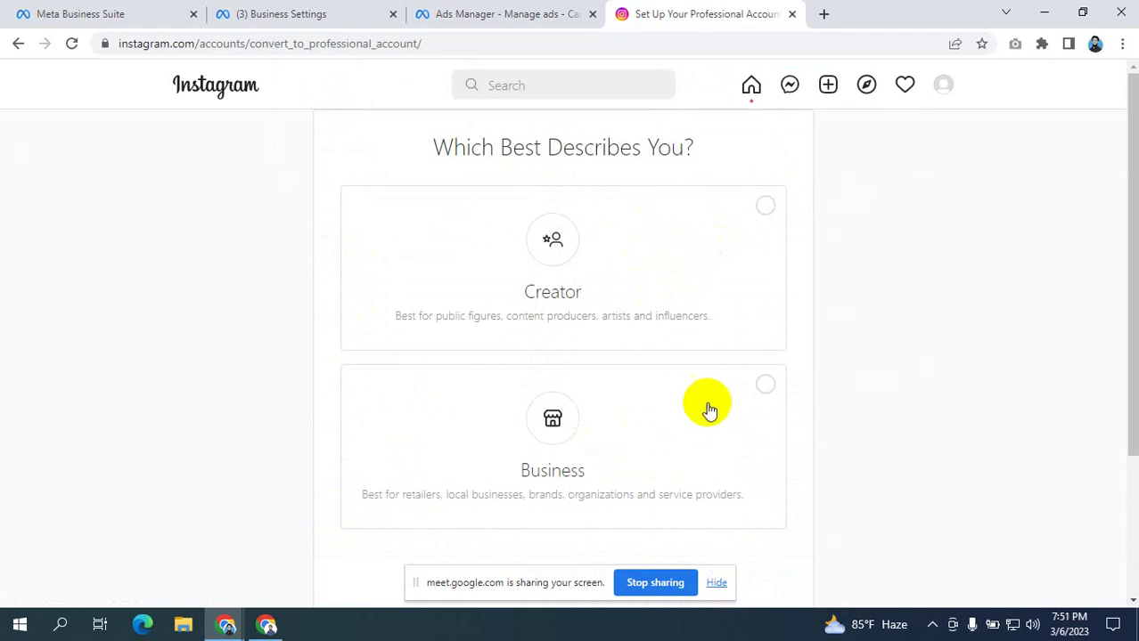
left_click(764, 388)
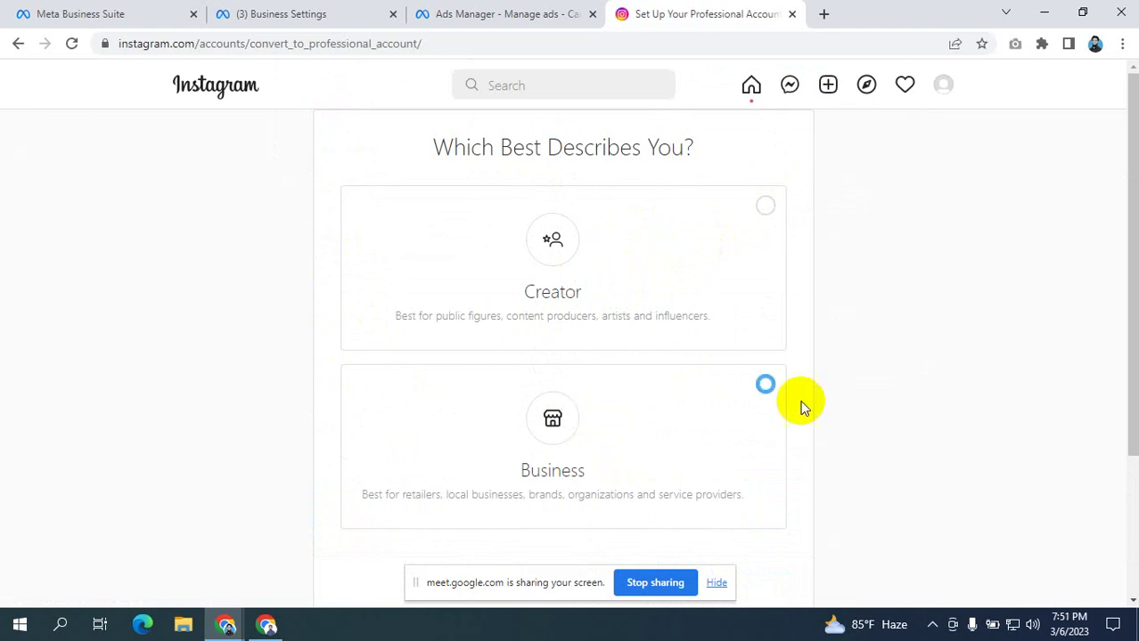
scroll(828, 392, "down", 3)
left_click(770, 464)
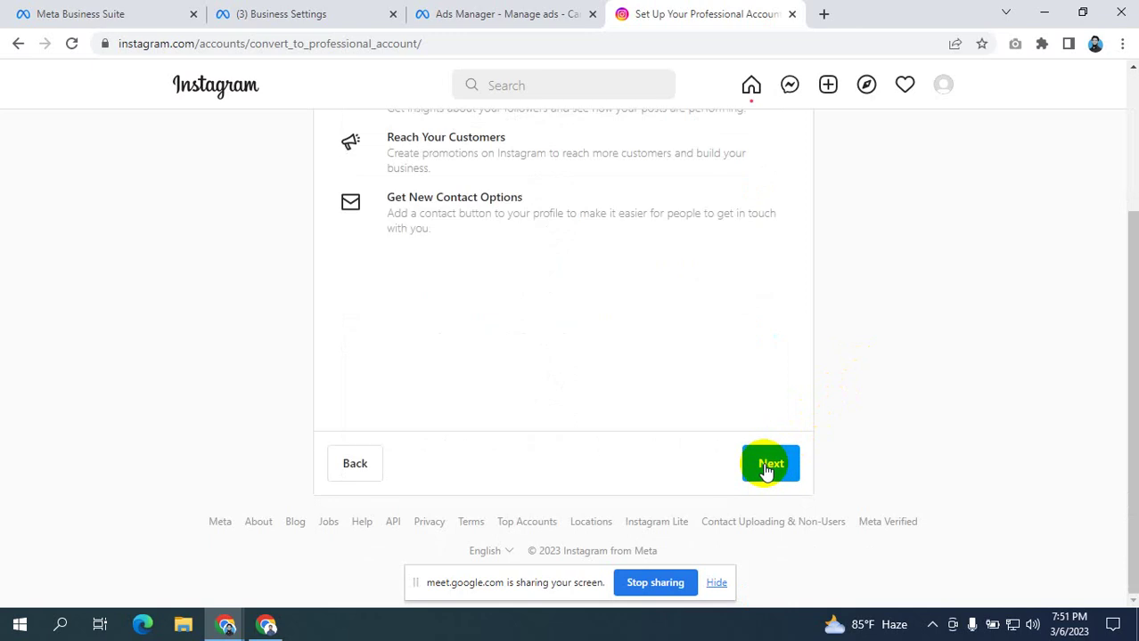
scroll(903, 367, "up", 3)
scroll(903, 367, "down", 3)
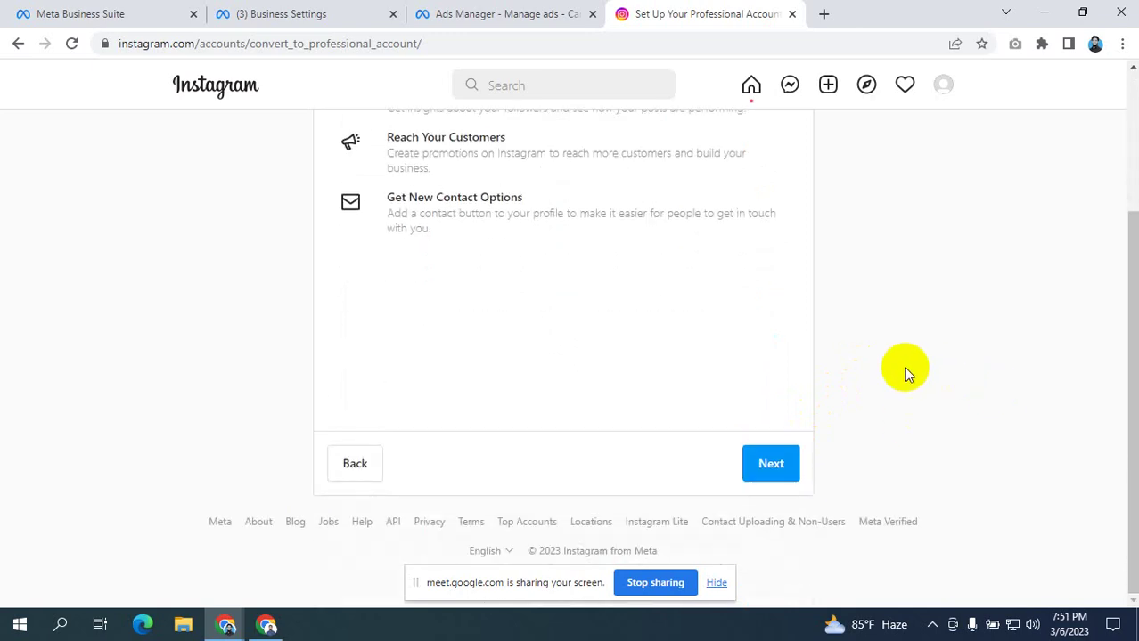
left_click(777, 462)
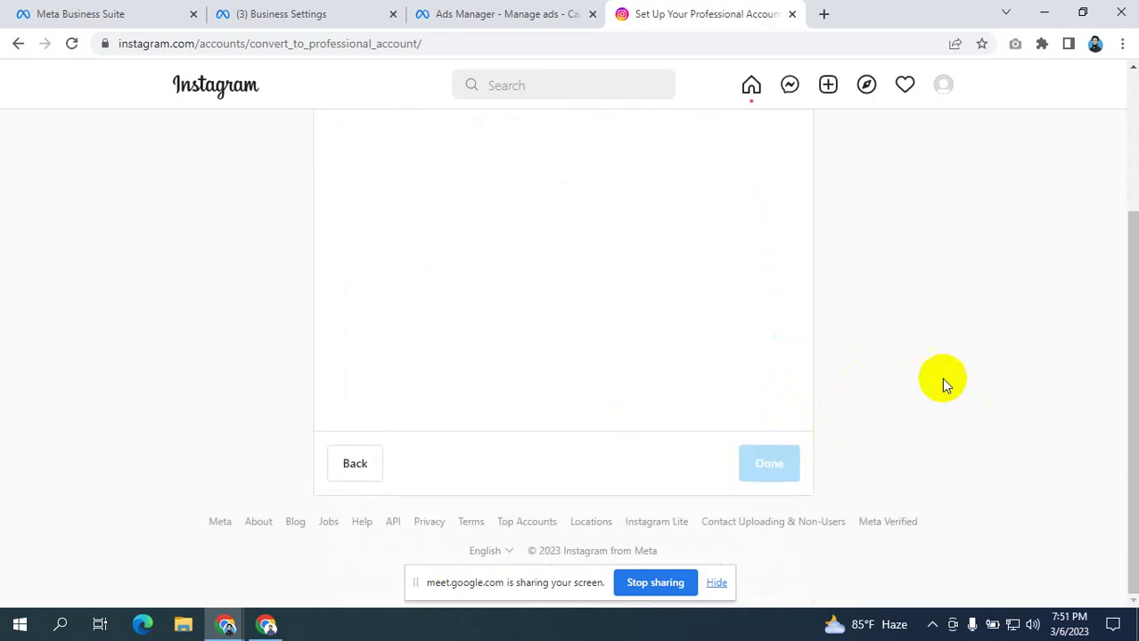
- Set the account category to Product/service, show the category on the profile, and confirm the selection
scroll(932, 362, "up", 2)
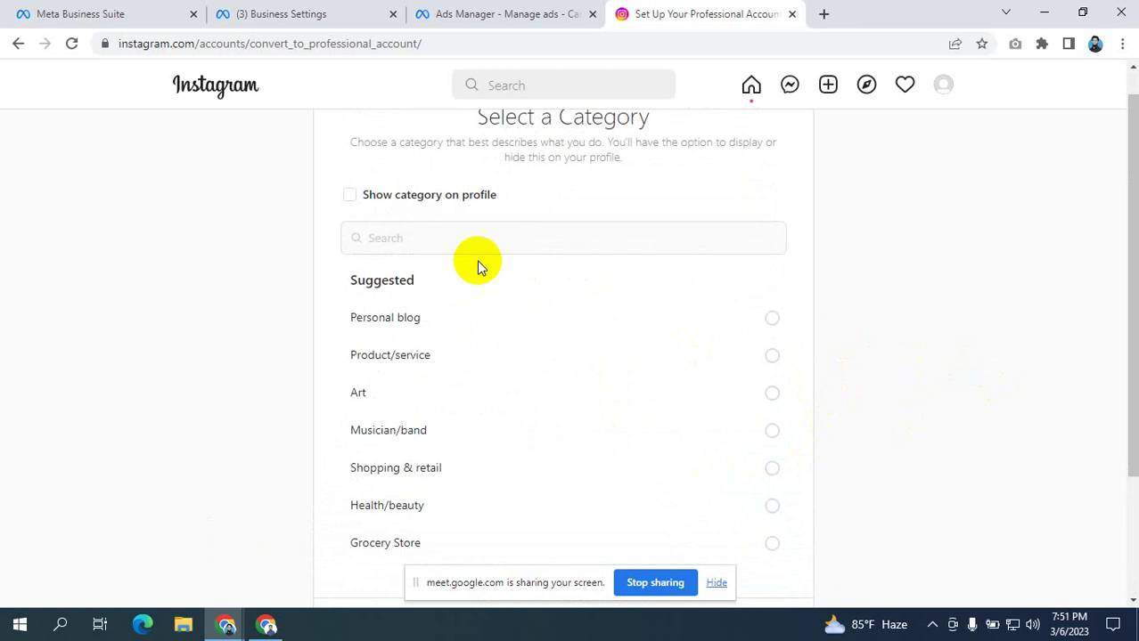
scroll(463, 231, "up", 1)
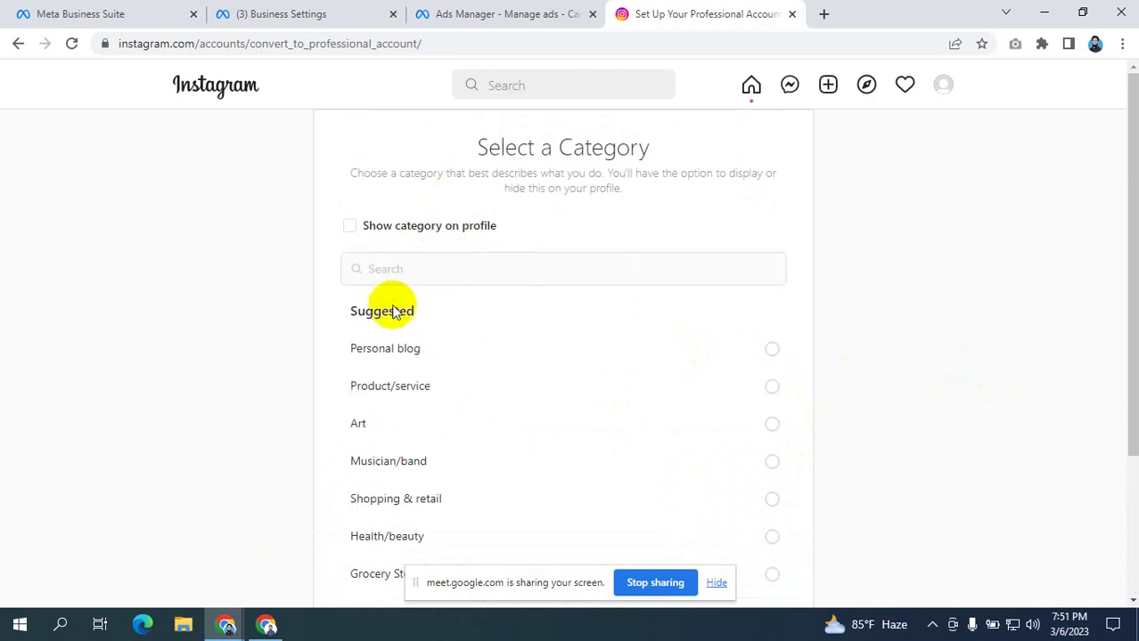
scroll(415, 356, "down", 2)
scroll(454, 294, "down", 1)
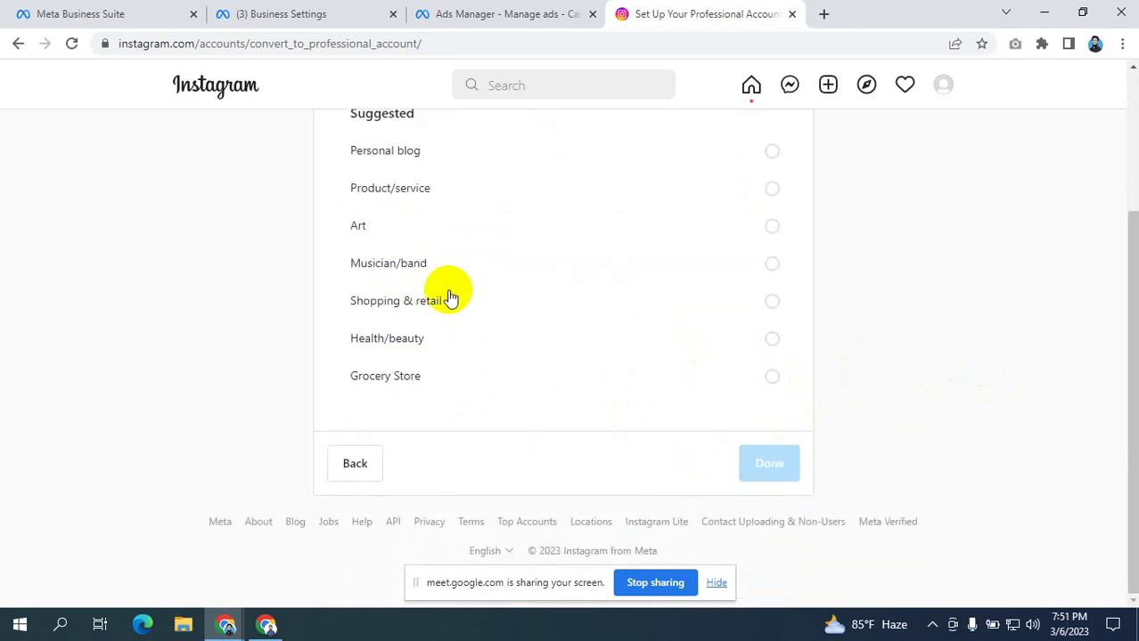
scroll(450, 298, "up", 2)
scroll(495, 276, "down", 1)
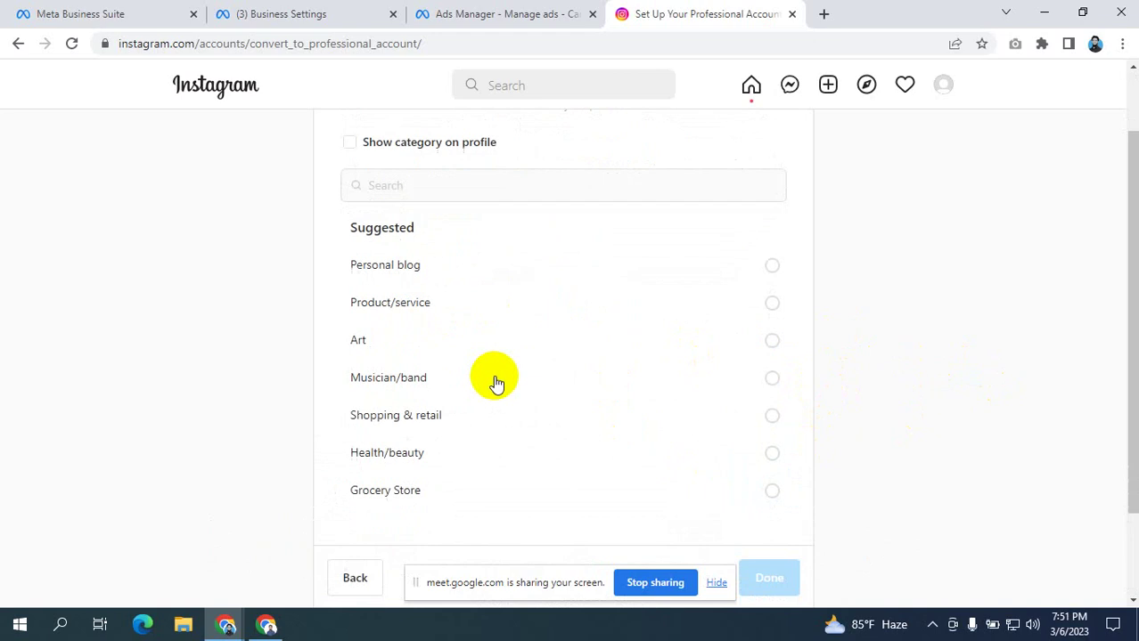
left_click(416, 182)
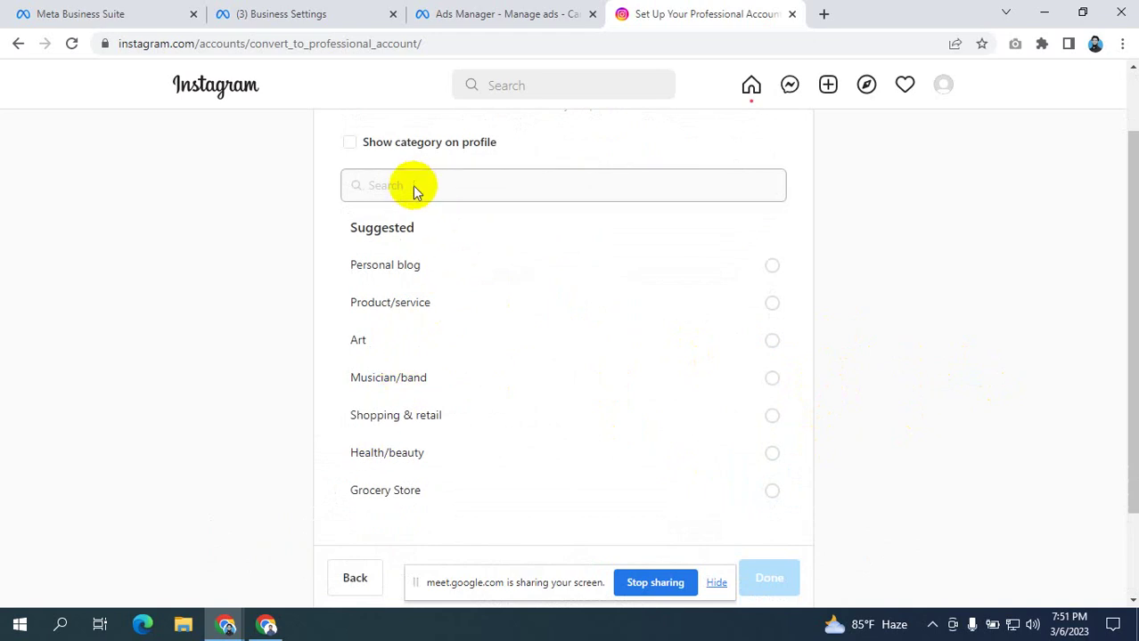
left_click(434, 303)
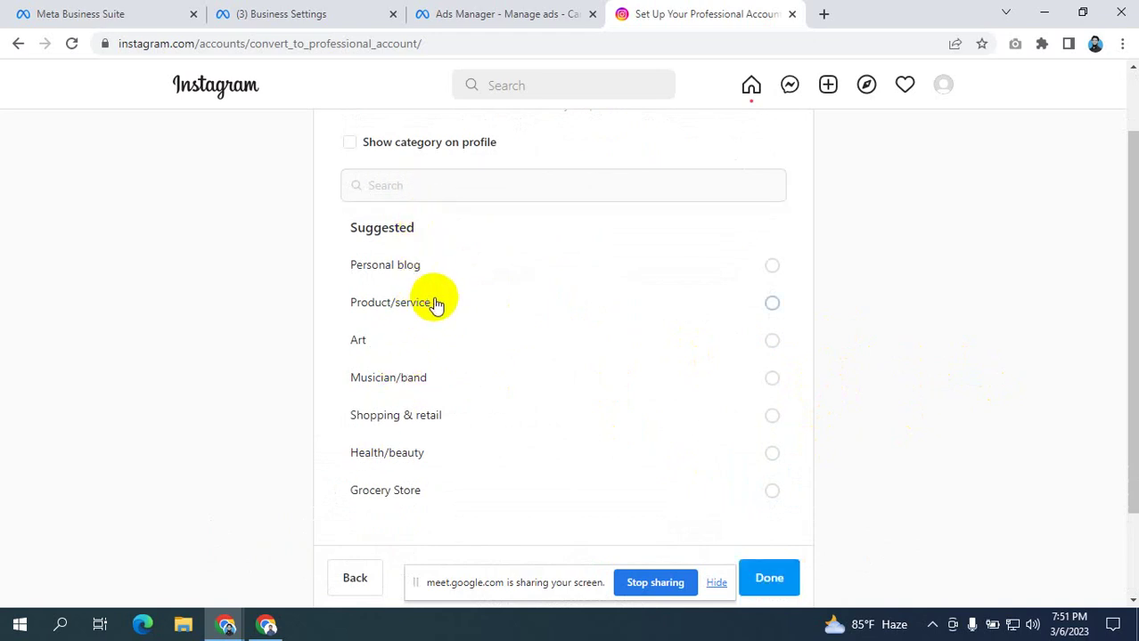
scroll(988, 342, "down", 1)
scroll(989, 341, "up", 1)
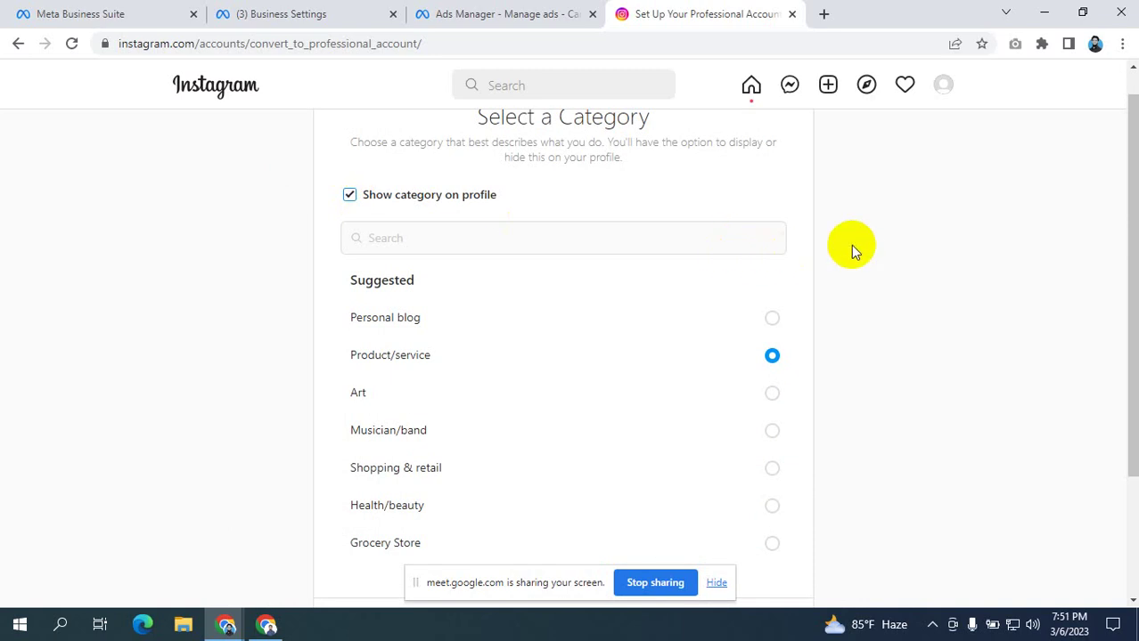
scroll(850, 245, "down", 3)
left_click(766, 466)
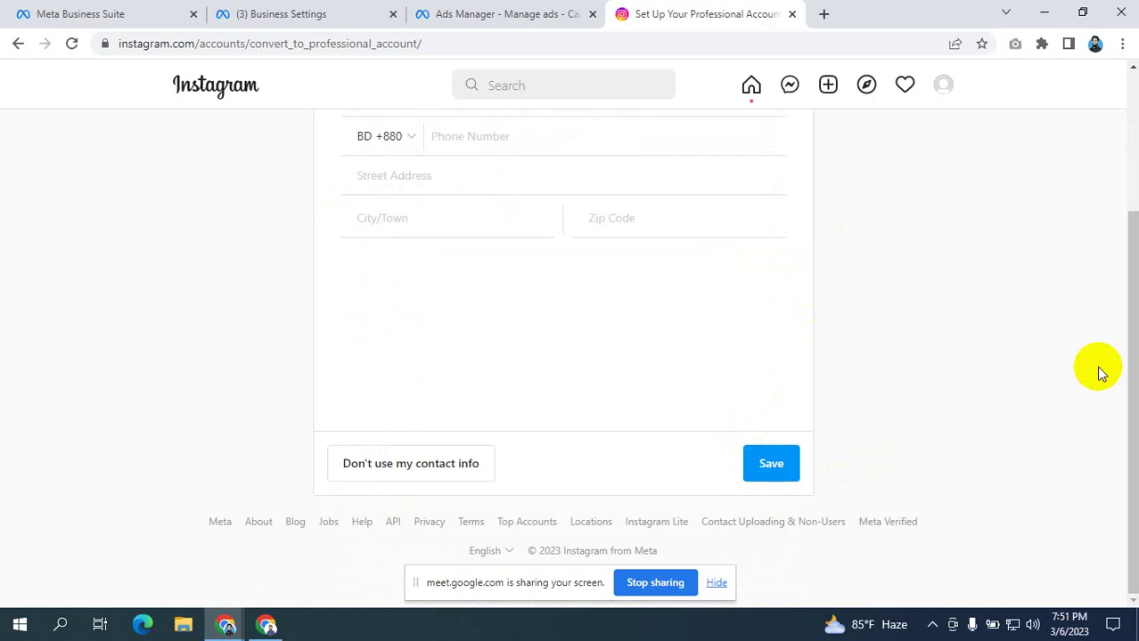
- Look over the contact info options and public business fields, leave the fields empty, and save the contact info page
scroll(940, 367, "up", 3)
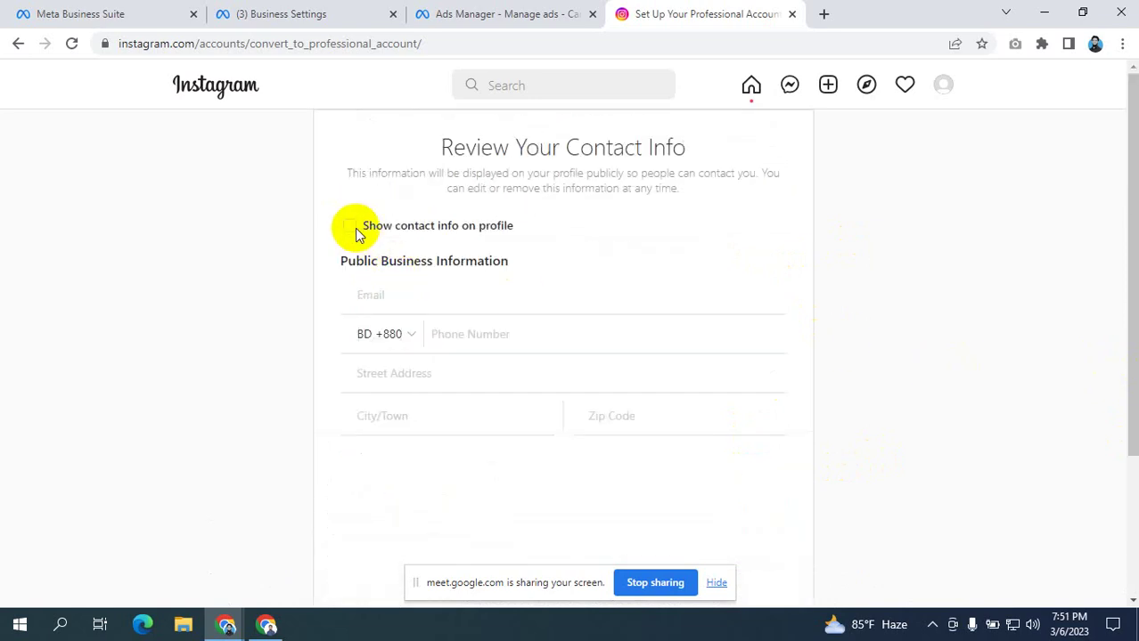
left_click(349, 225)
left_click(465, 333)
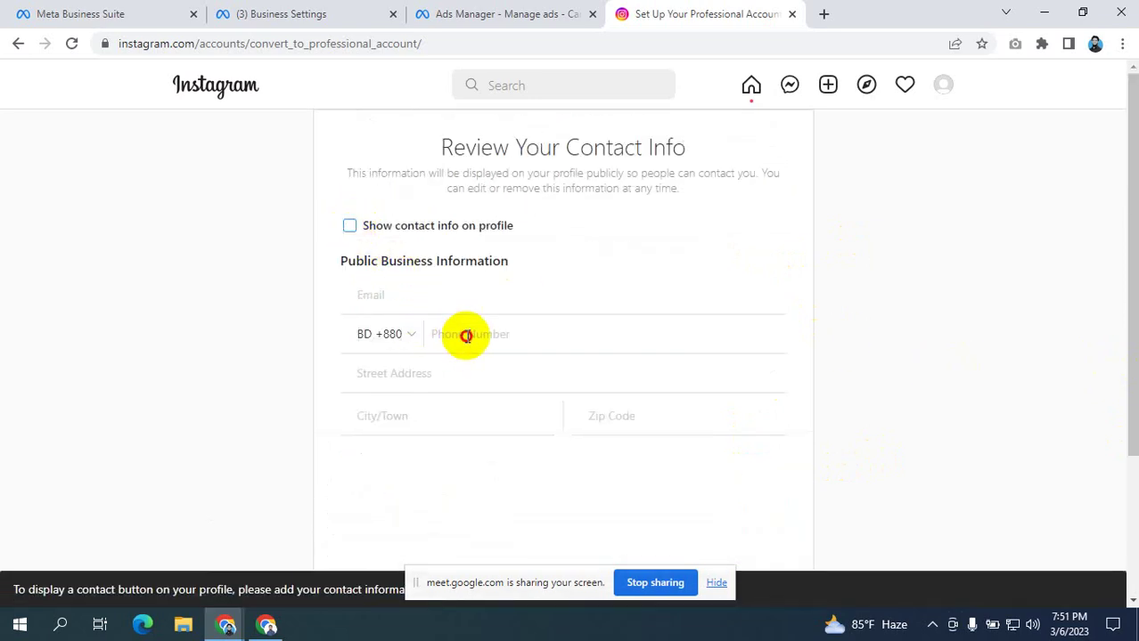
left_click(415, 297)
scroll(499, 298, "down", 3)
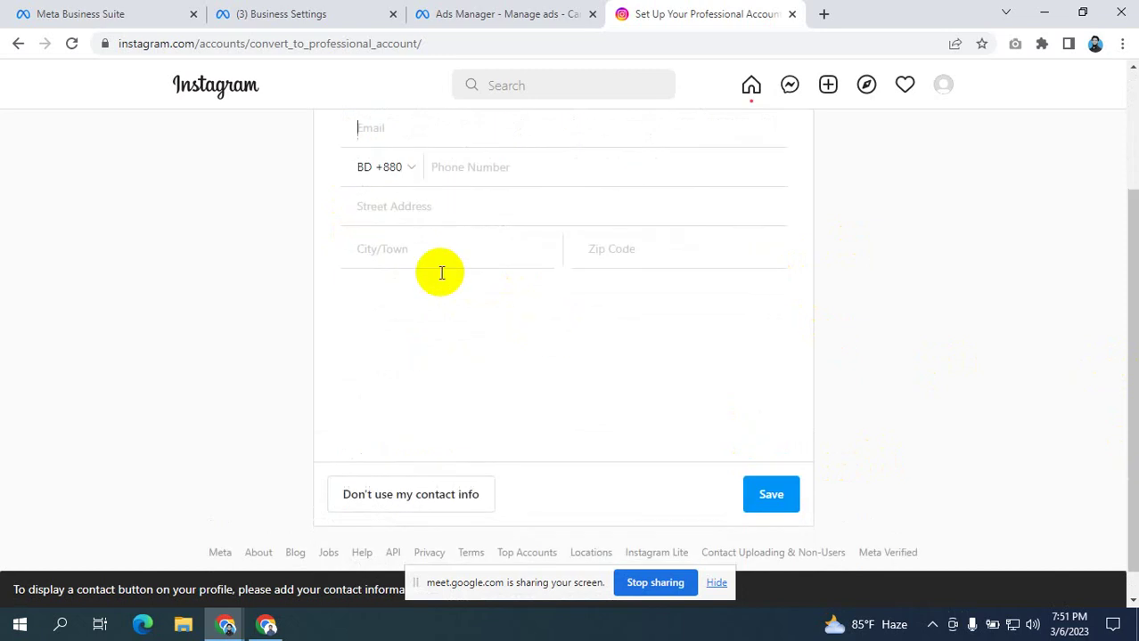
left_click(383, 197)
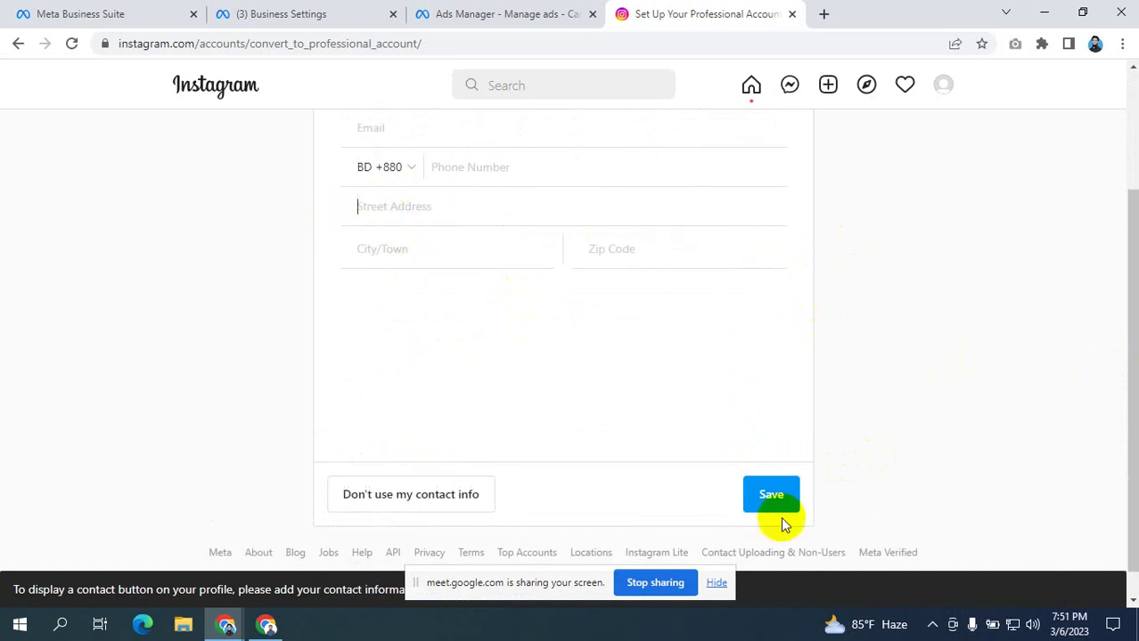
left_click(771, 494)
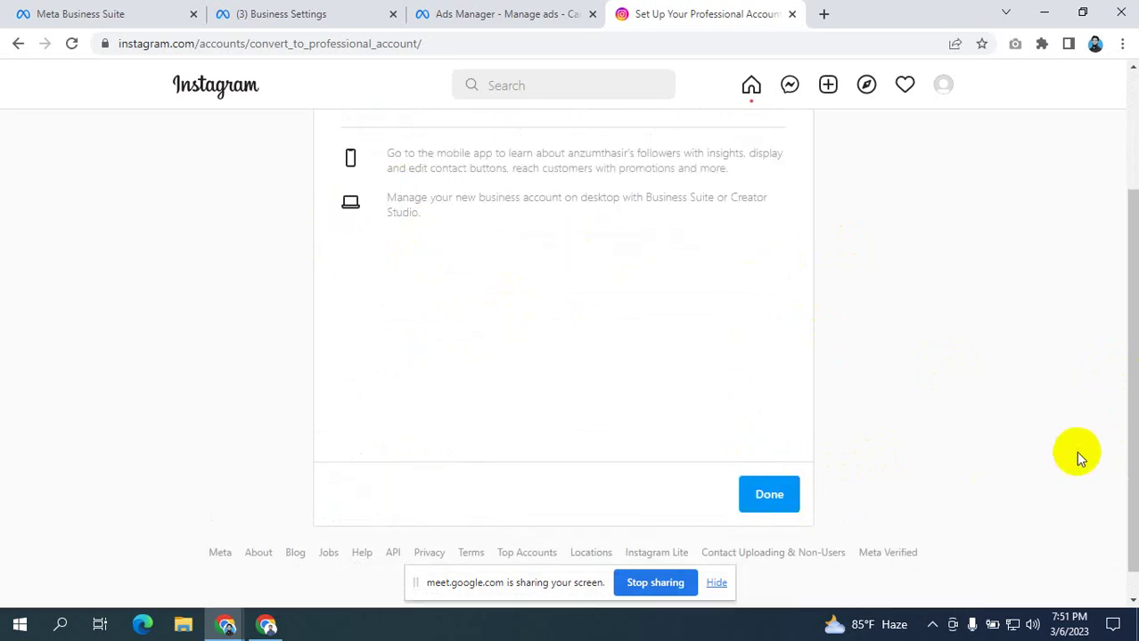
- Review the closing page of the professional account setup and finish the conversion
scroll(823, 324, "up", 2)
scroll(823, 324, "down", 3)
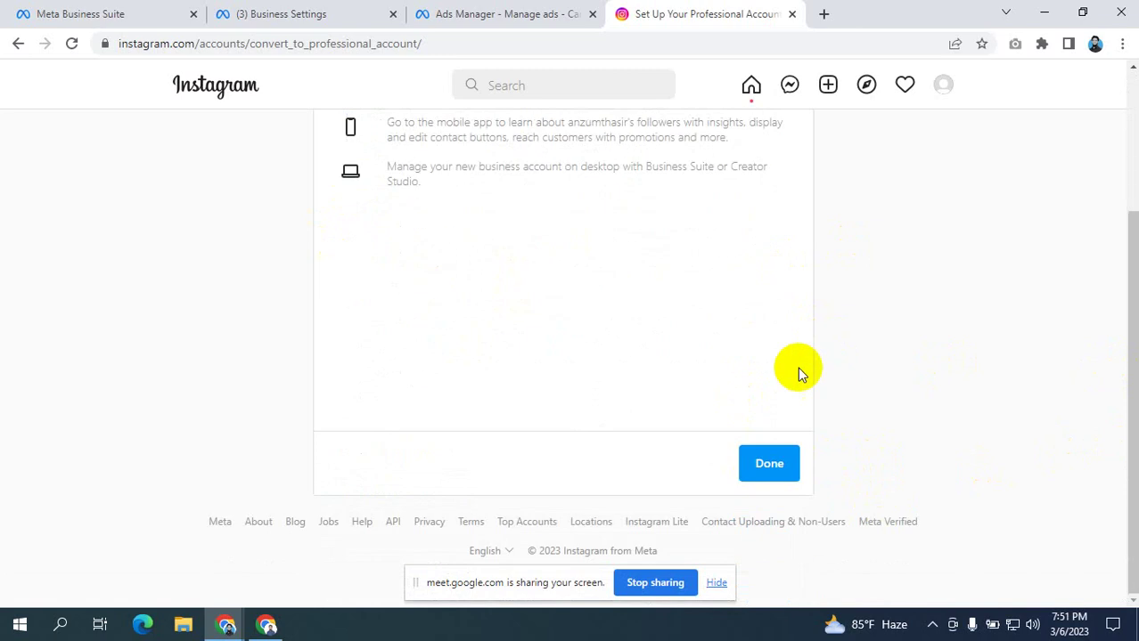
scroll(812, 347, "up", 3)
scroll(811, 347, "down", 3)
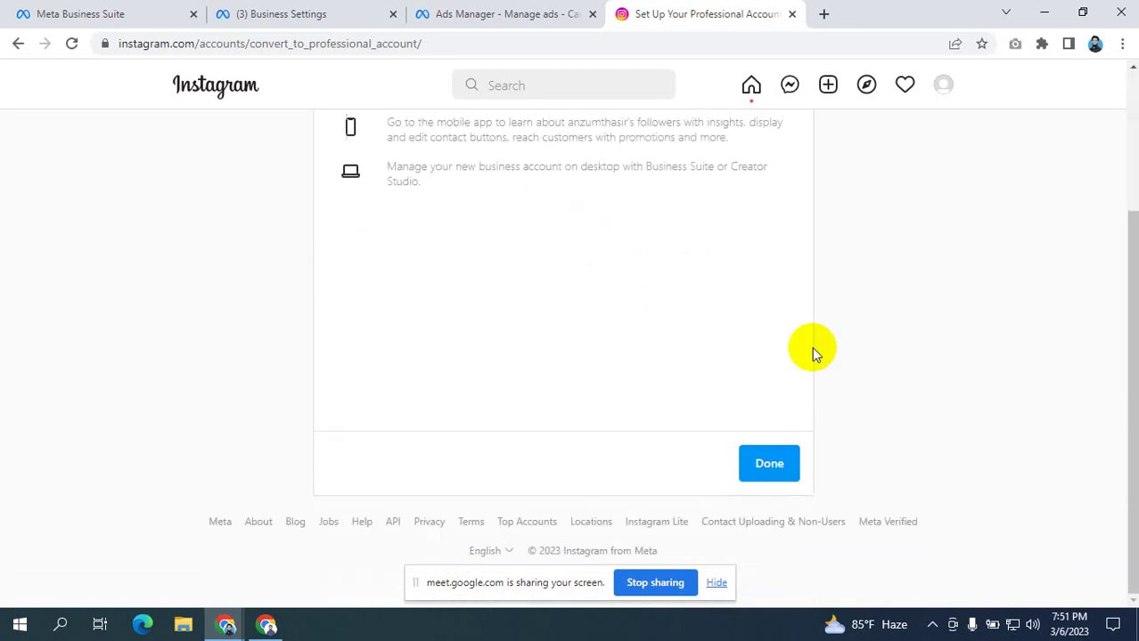
left_click(768, 463)
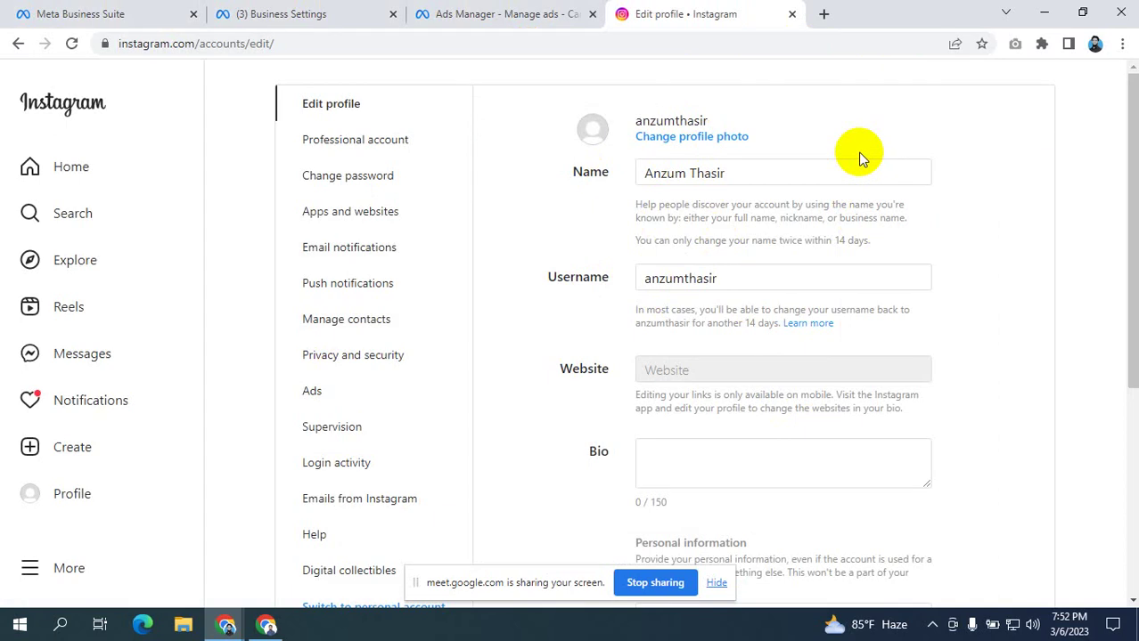
- Open Facebook in a new tab and show the list of pages you manage
left_click(272, 9)
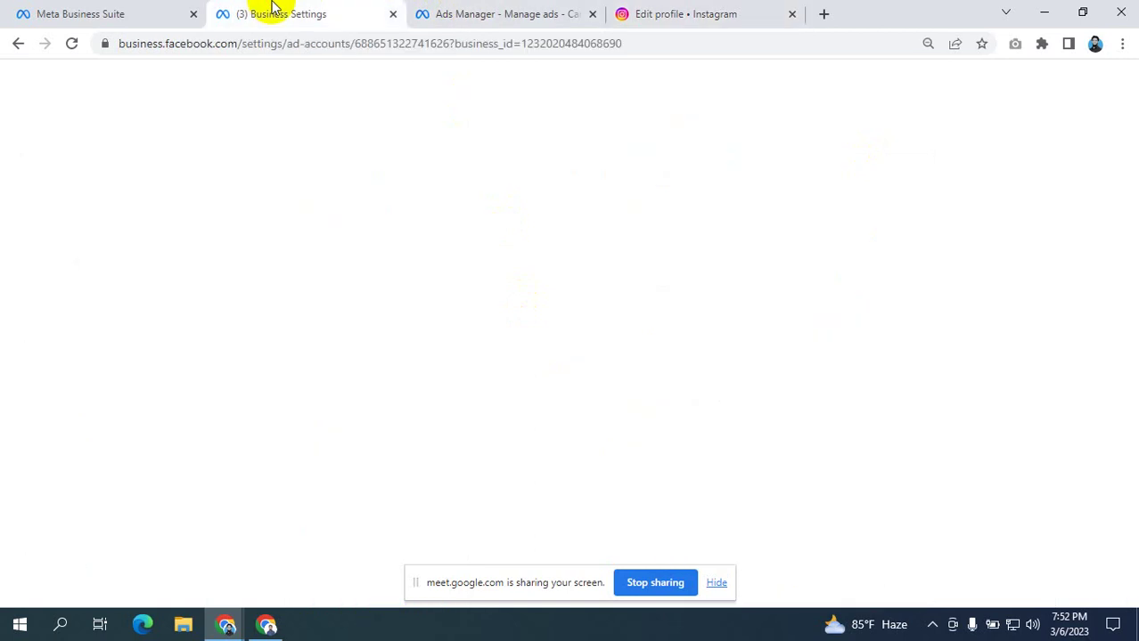
left_click(704, 13)
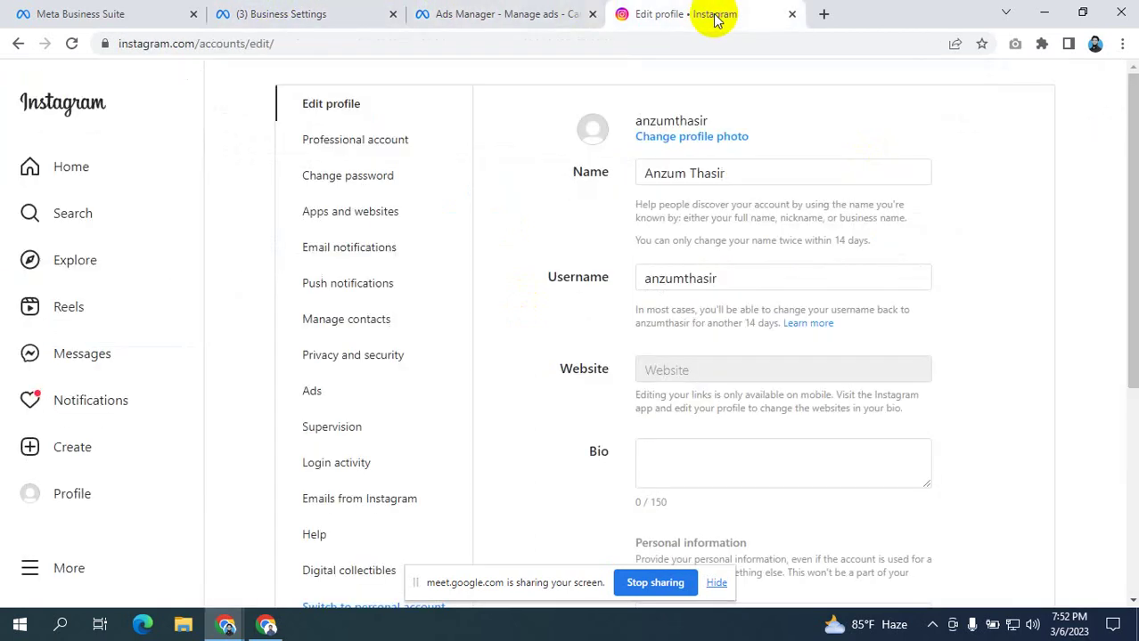
left_click(822, 16)
left_click(457, 43)
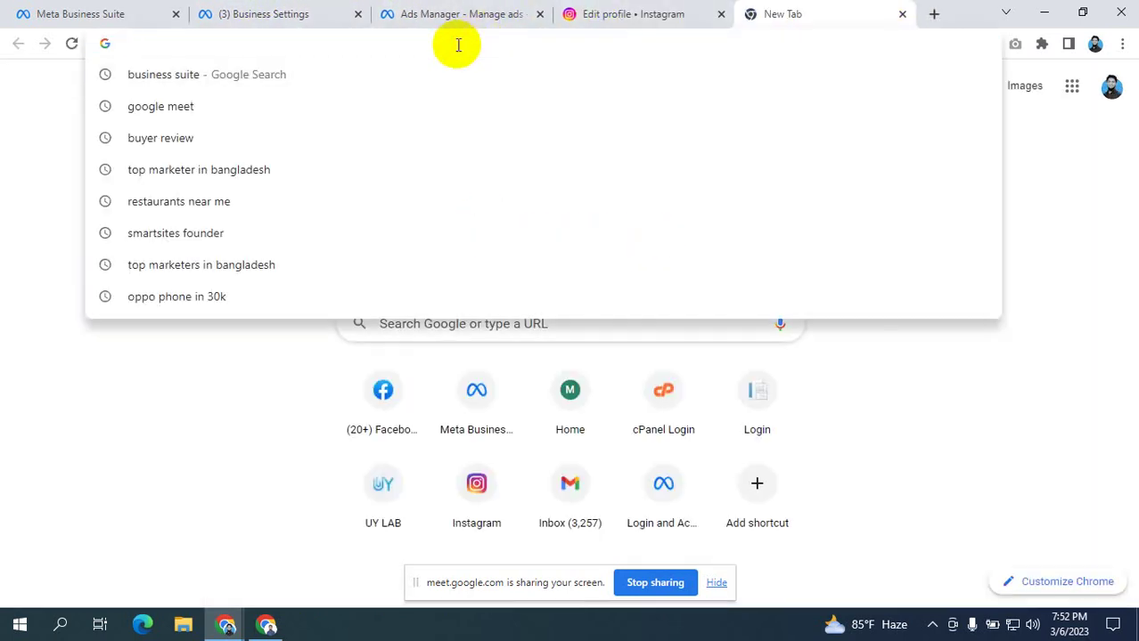
type("fa")
key("Return")
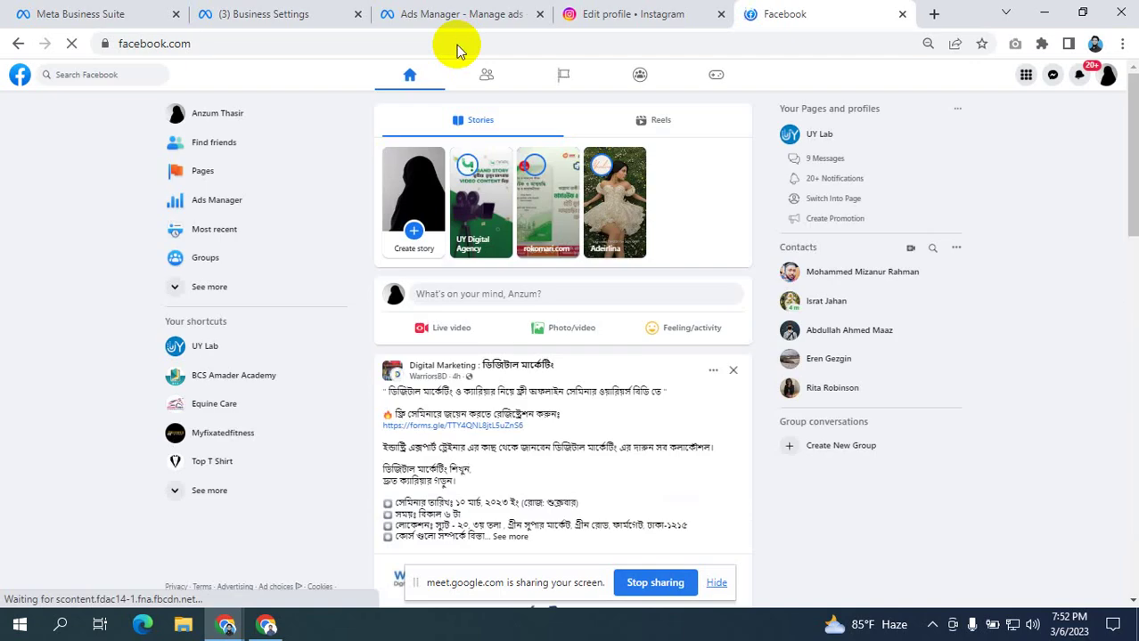
left_click(177, 171)
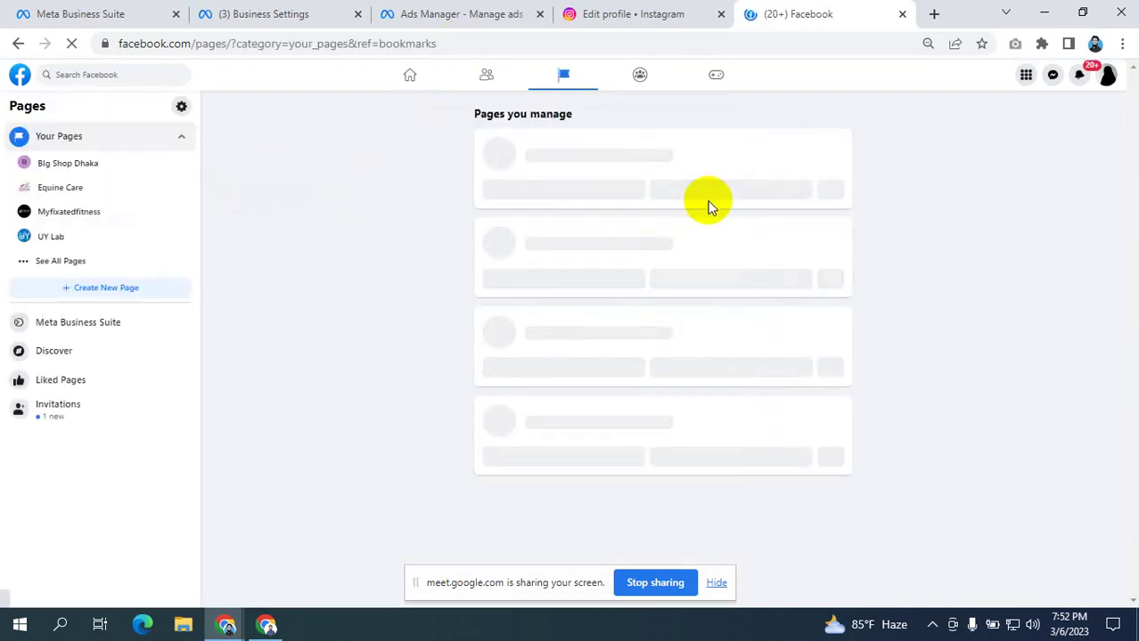
scroll(687, 225, "down", 2)
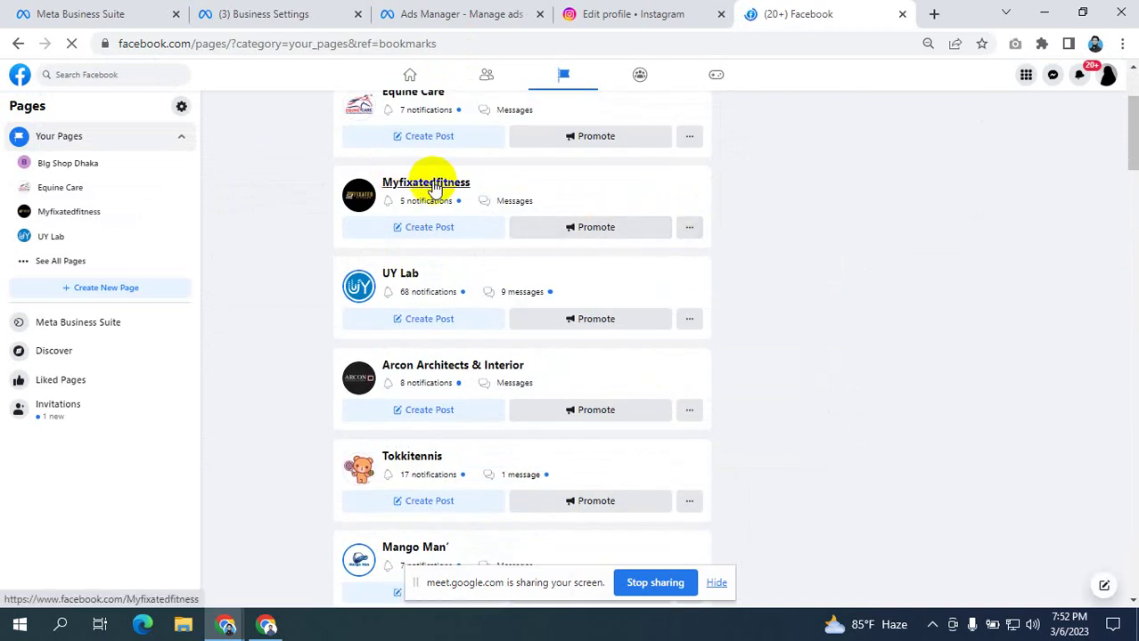
- Open the Myfixatedfitness page and switch into it to manage it
left_click(429, 183)
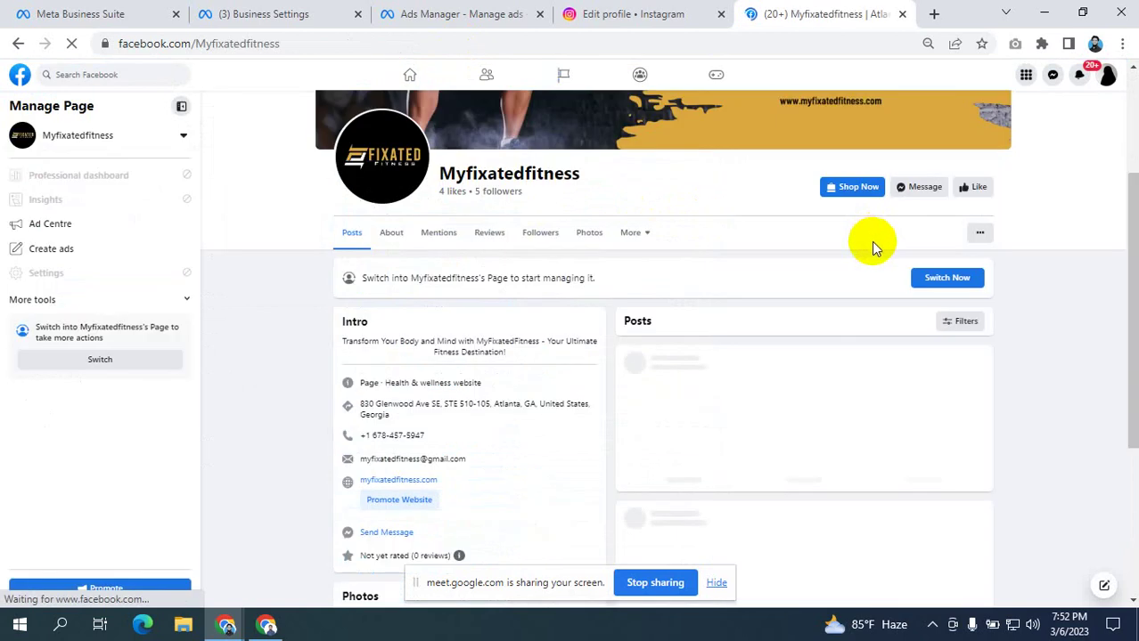
scroll(873, 249, "down", 1)
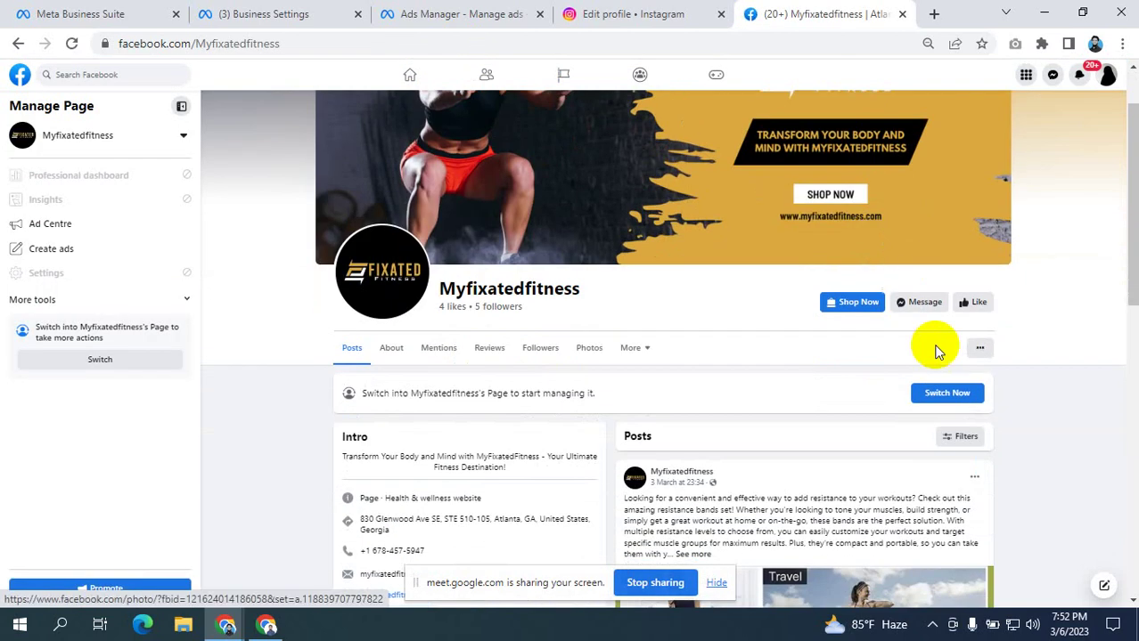
left_click(936, 394)
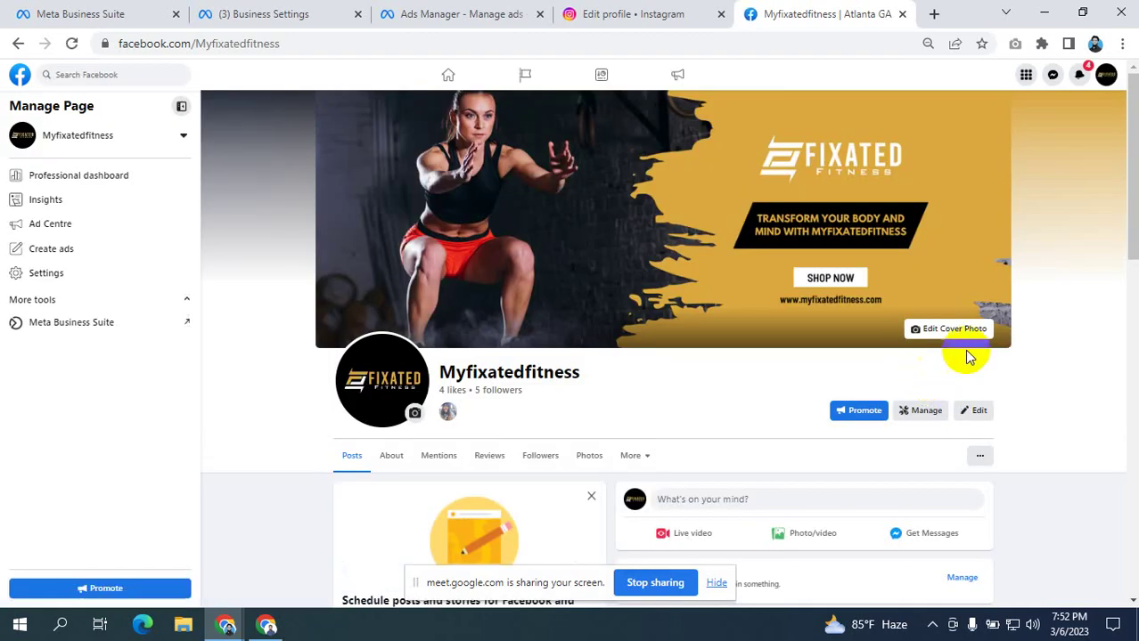
scroll(1081, 277, "down", 3)
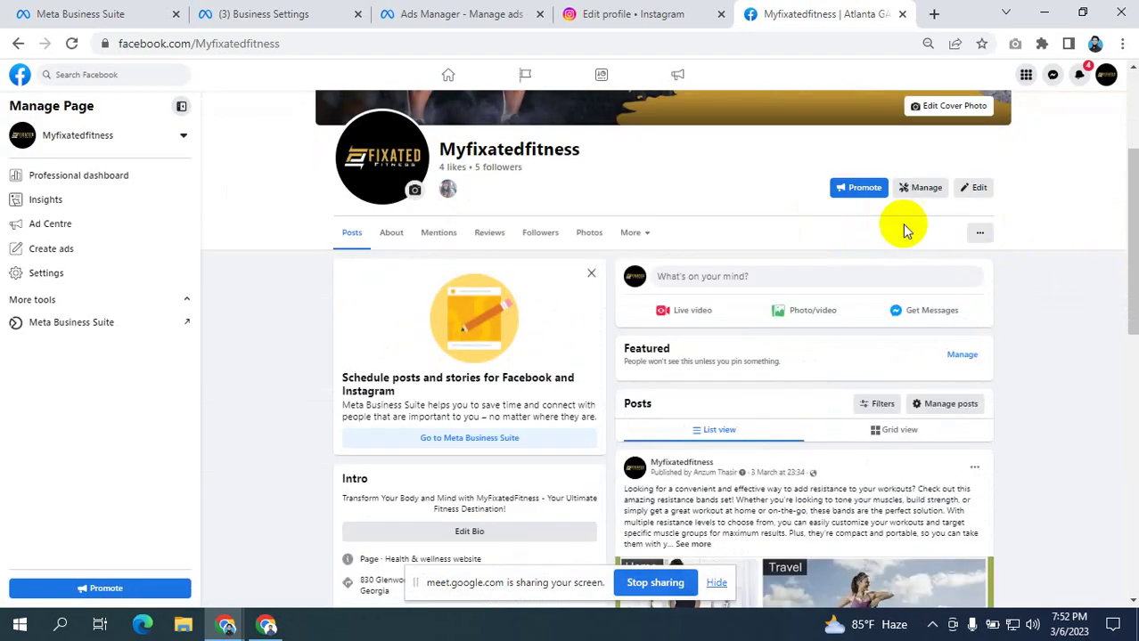
left_click(979, 189)
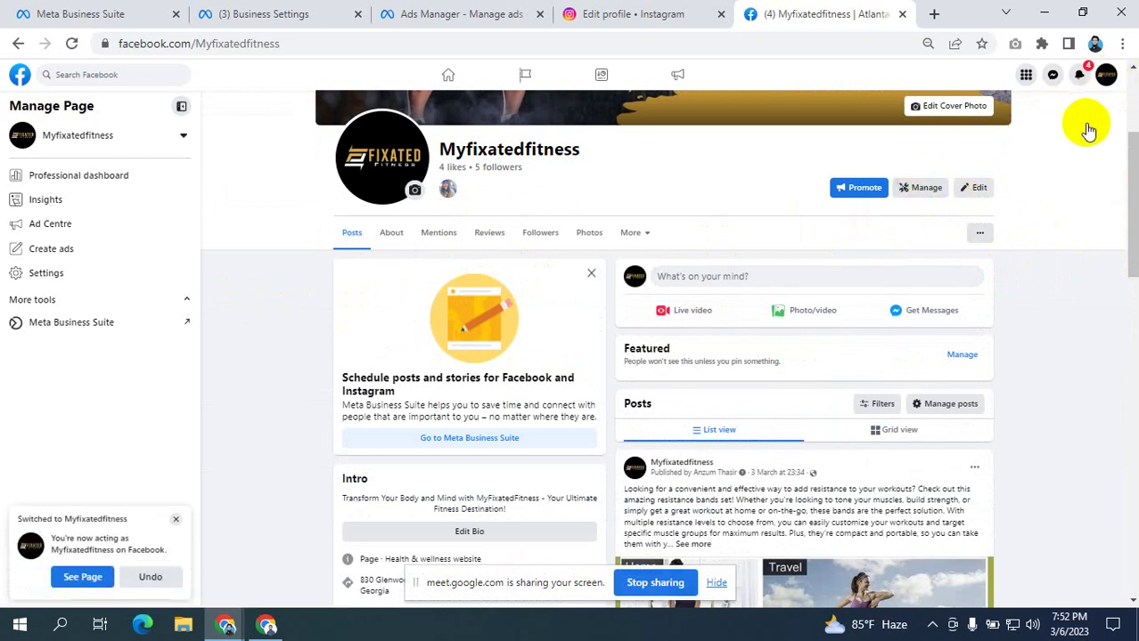
left_click(1105, 76)
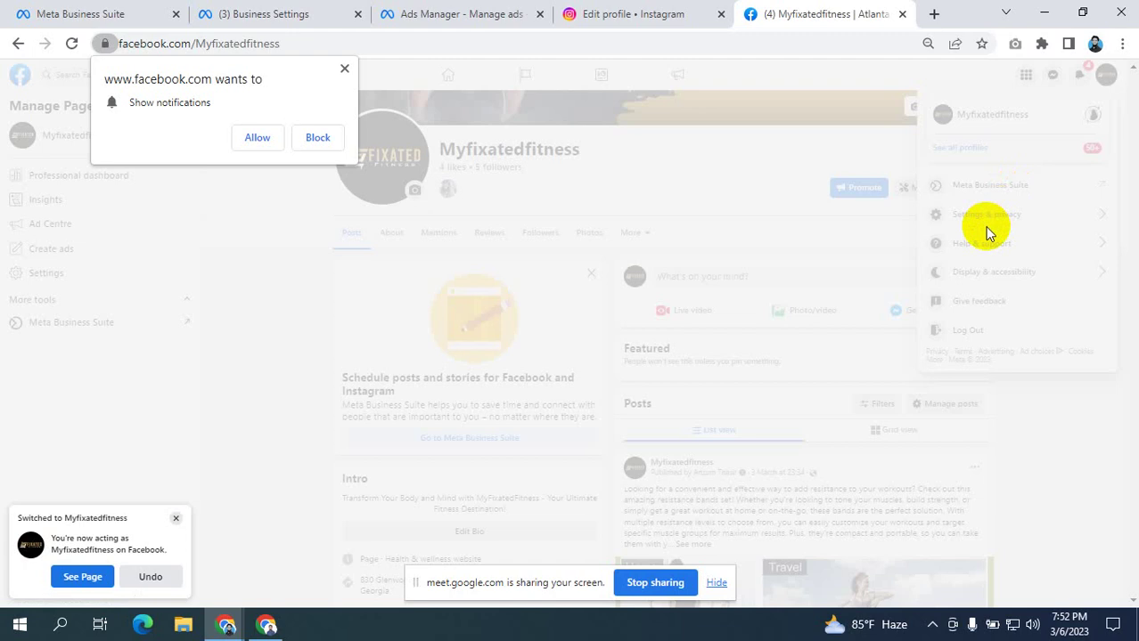
left_click(346, 69)
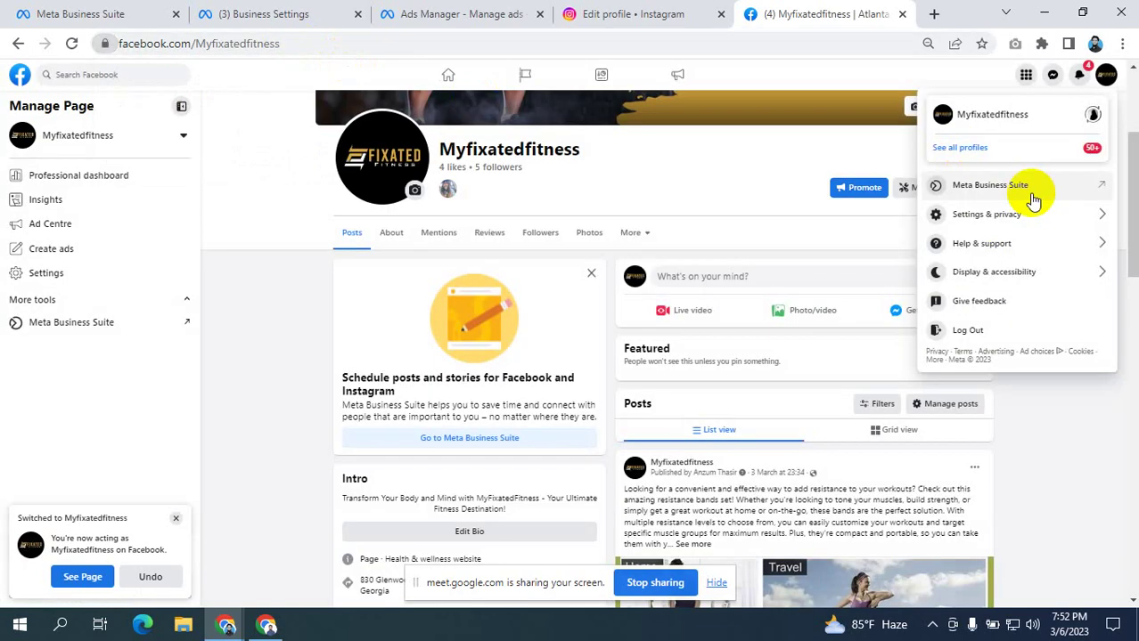
left_click(981, 217)
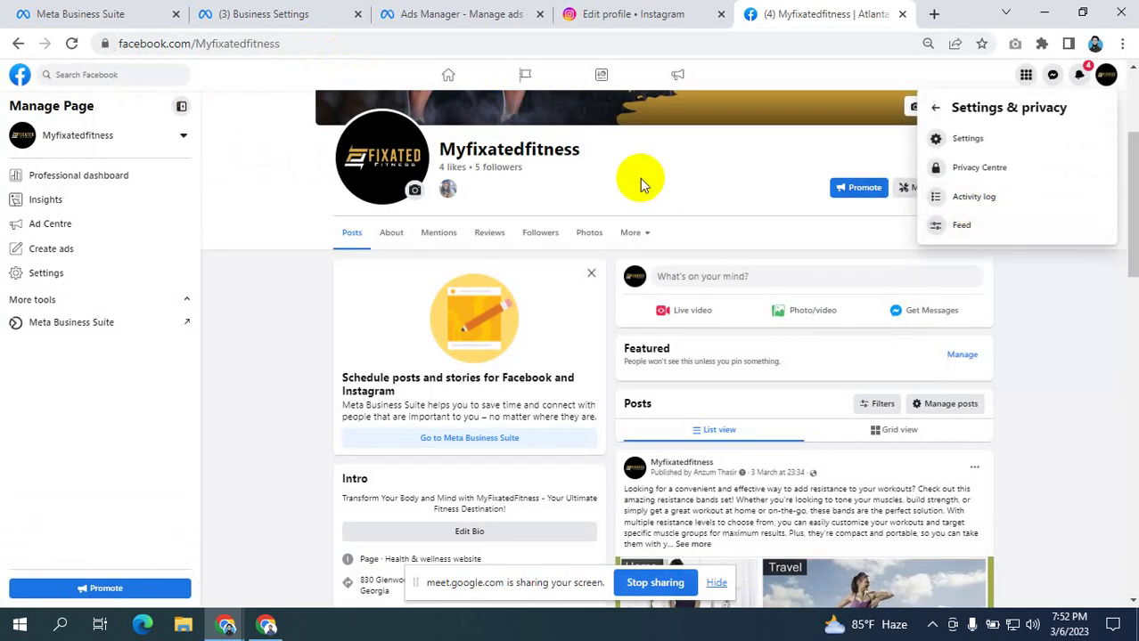
left_click(763, 165)
- Go to the page's professional dashboard and open its linked accounts settings for Instagram
left_click(911, 190)
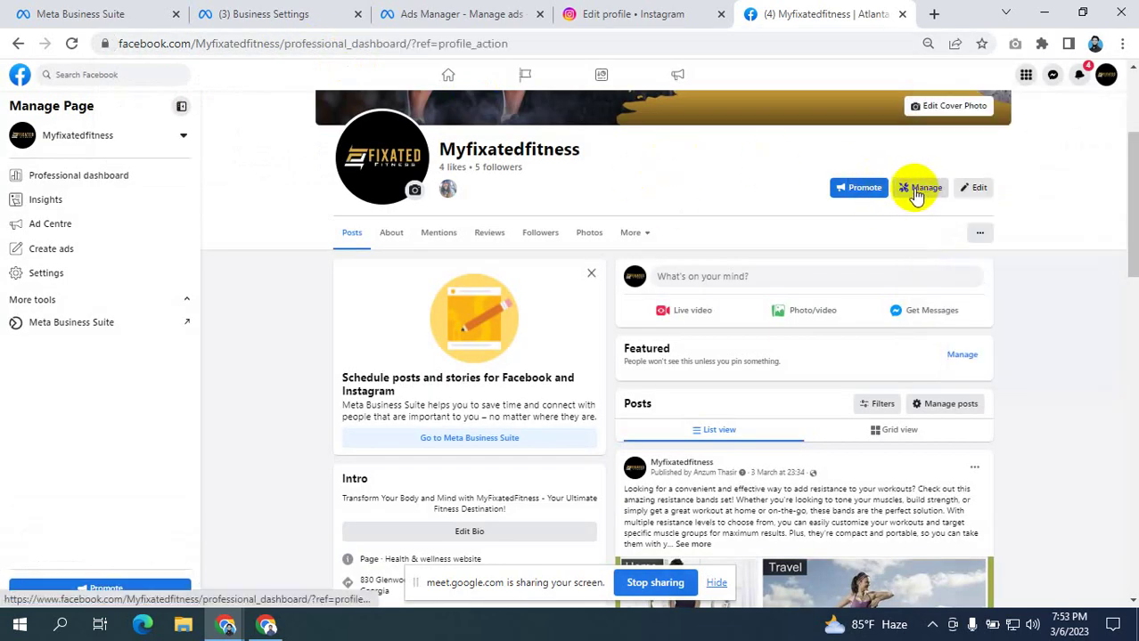
scroll(49, 317, "down", 2)
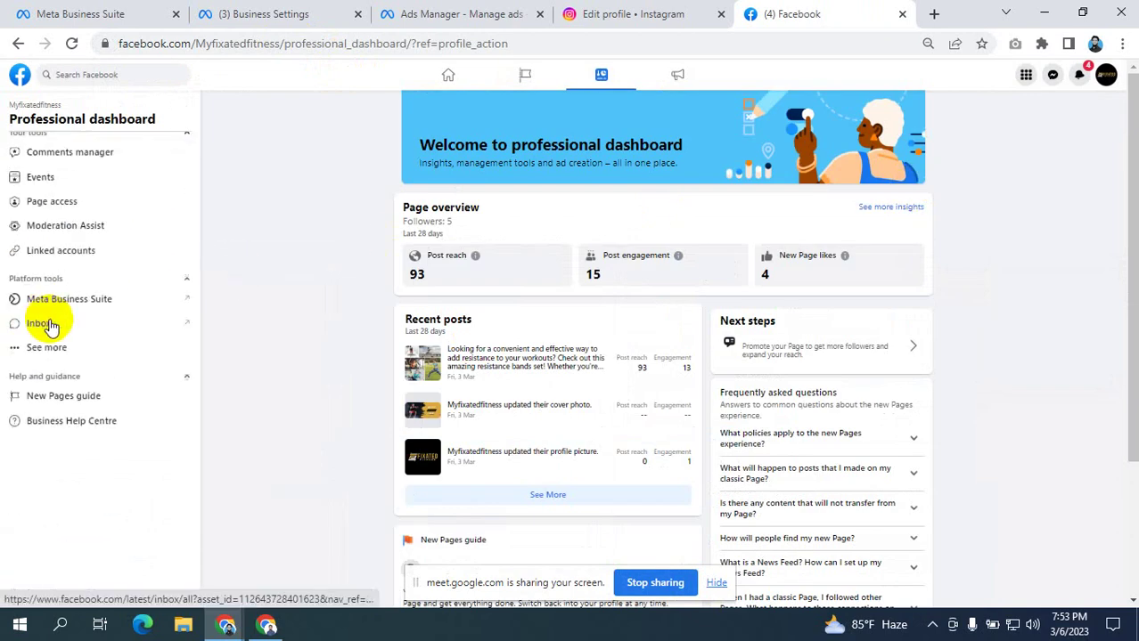
scroll(103, 289, "up", 2)
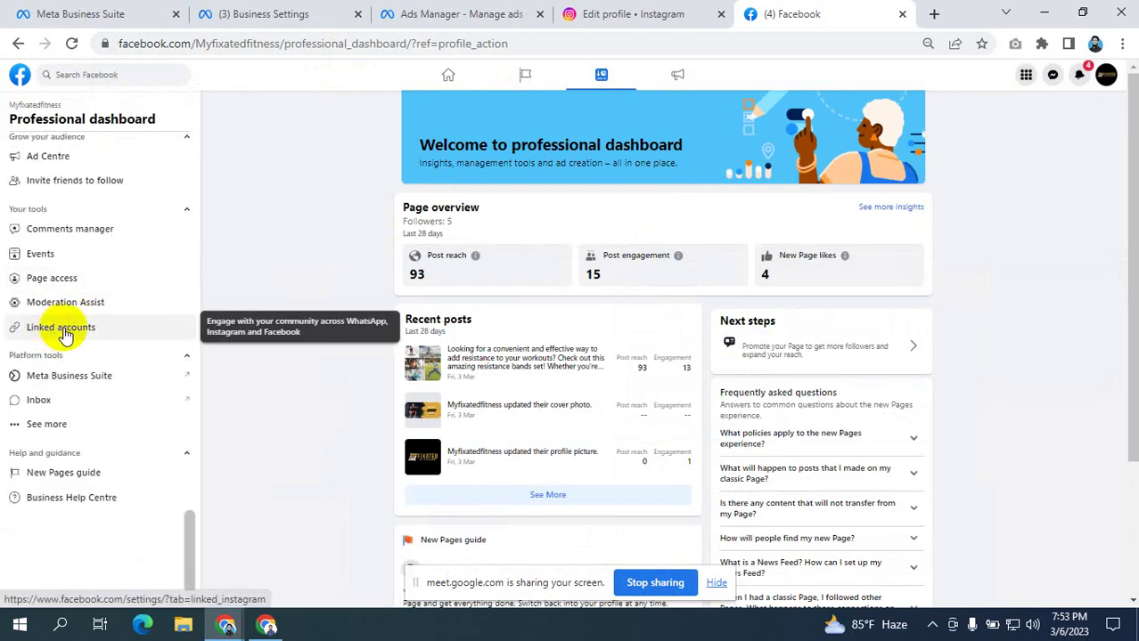
left_click(62, 328)
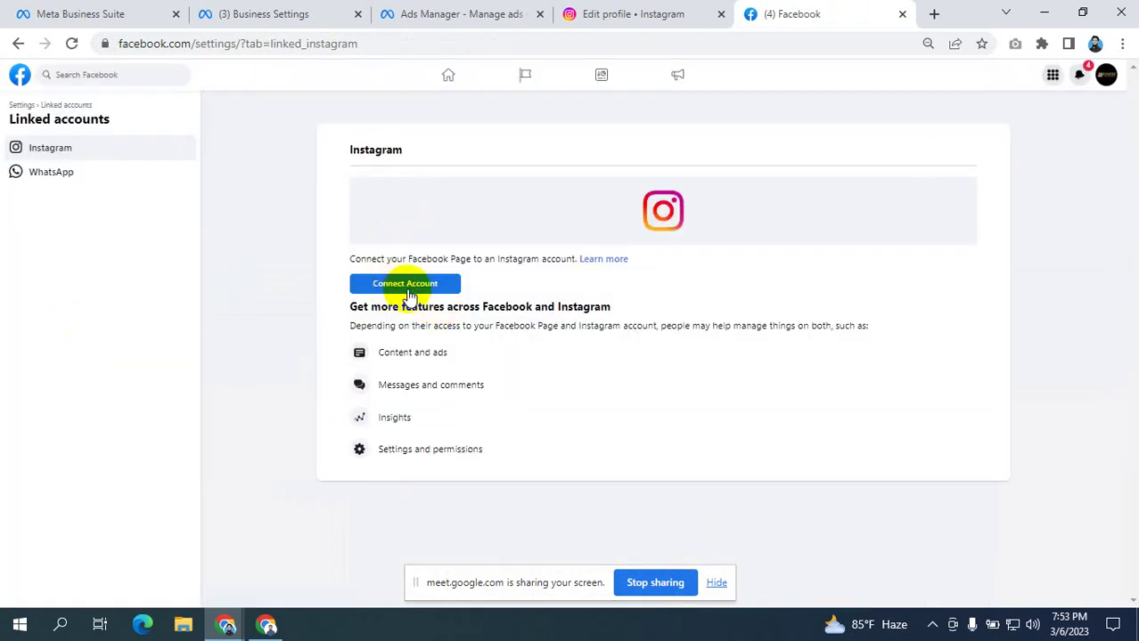
- Demonstrate connecting the page to Instagram up to the message access settings, and cancel the connection
left_click(407, 285)
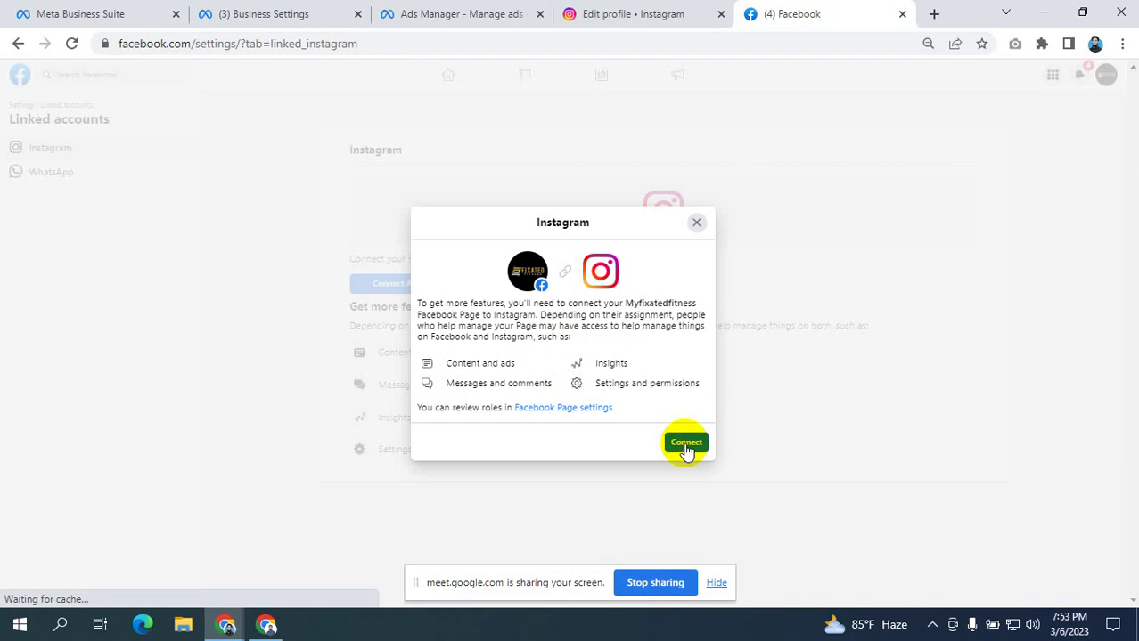
left_click(685, 444)
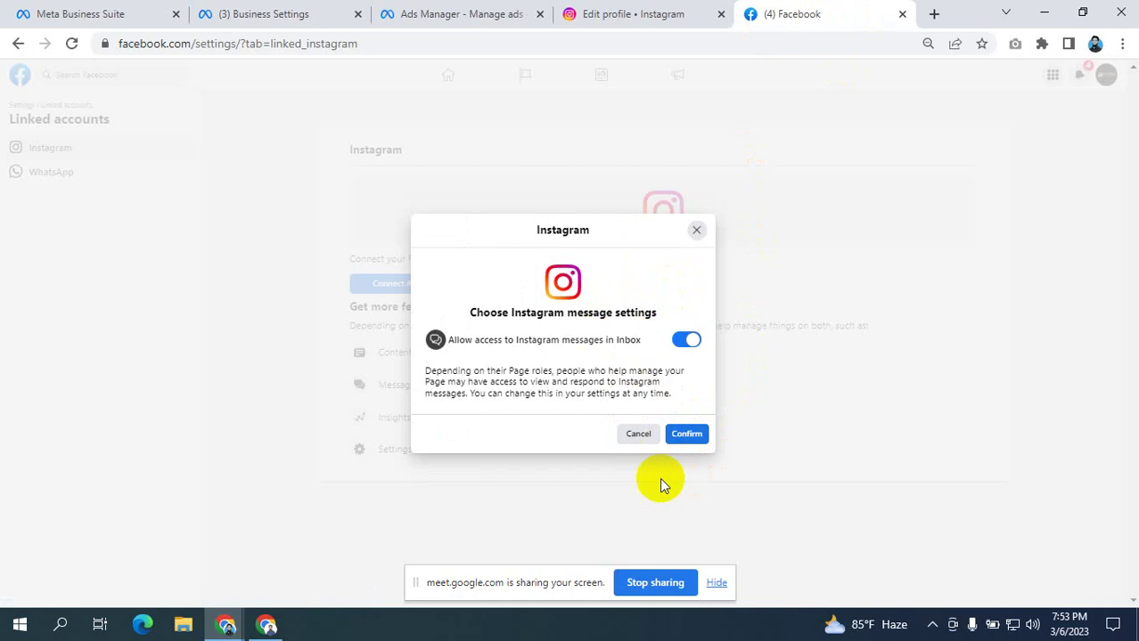
left_click(640, 436)
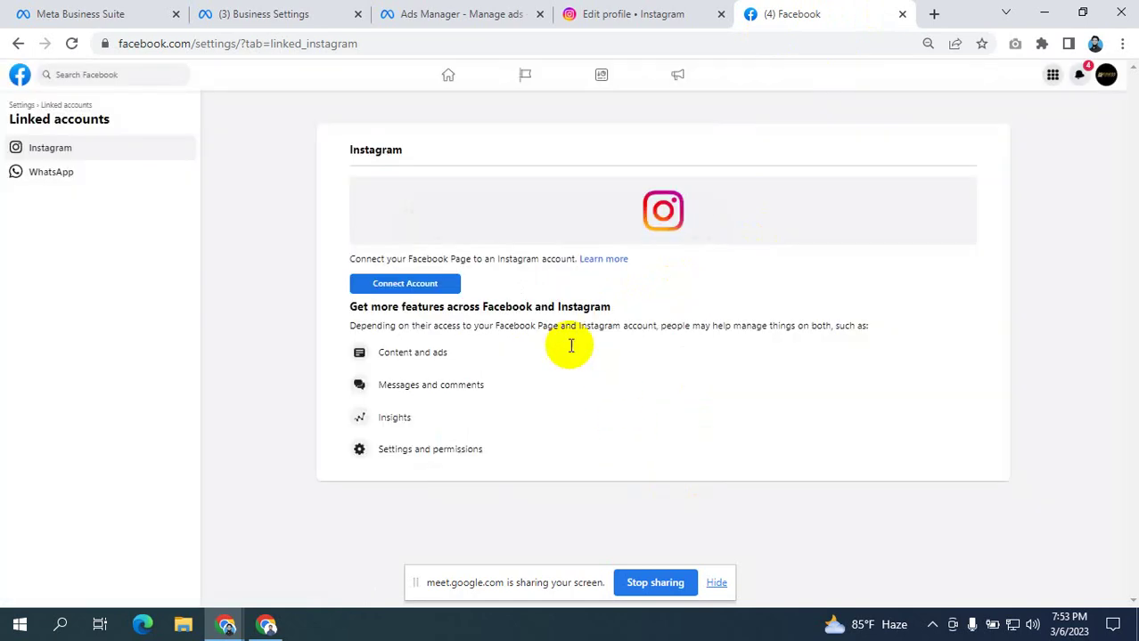
- Reopen the Instagram connection dialog, show the Instagram profile that would be linked, and close the dialog without connecting
left_click(428, 285)
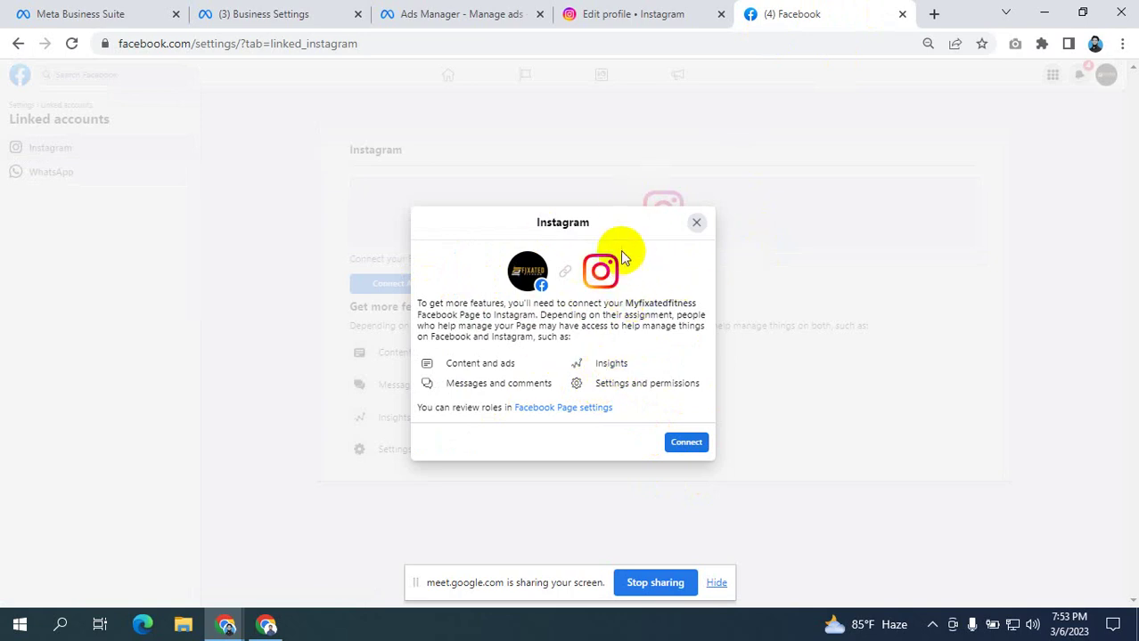
left_click(634, 13)
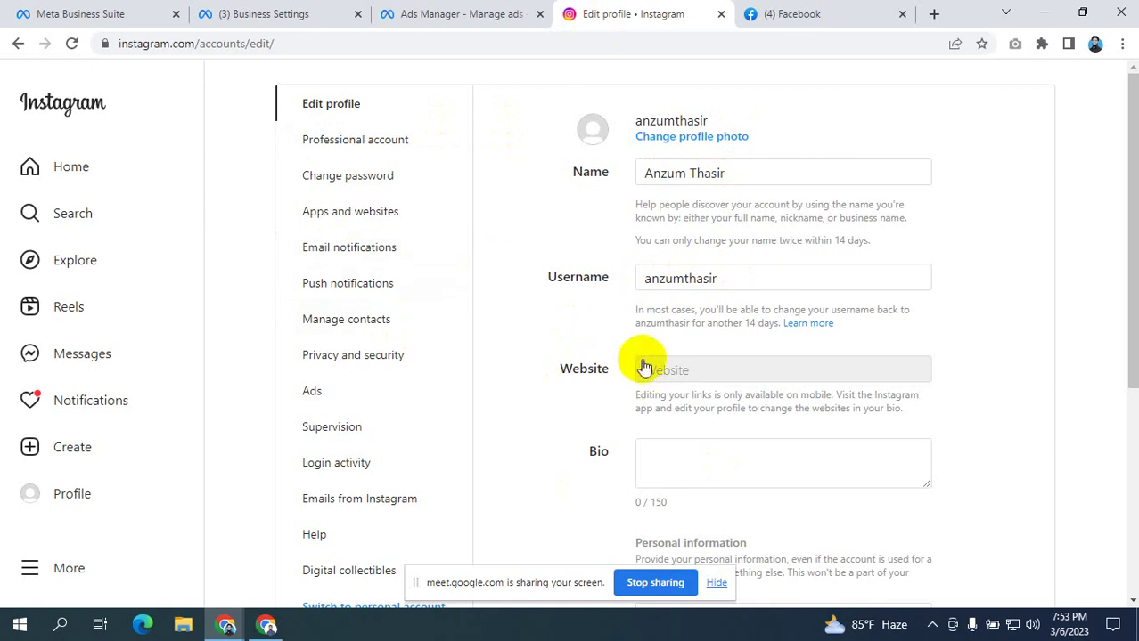
left_click(815, 13)
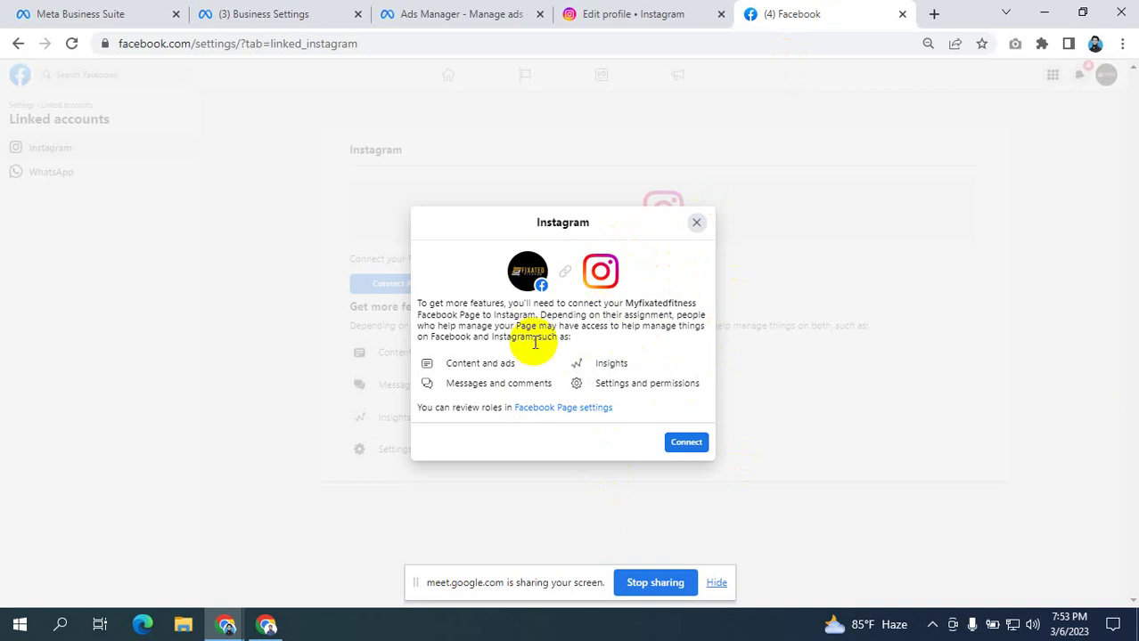
left_click(696, 222)
- Revisit the Instagram profile and the page's linked accounts settings, and switch to Business Settings
left_click(653, 12)
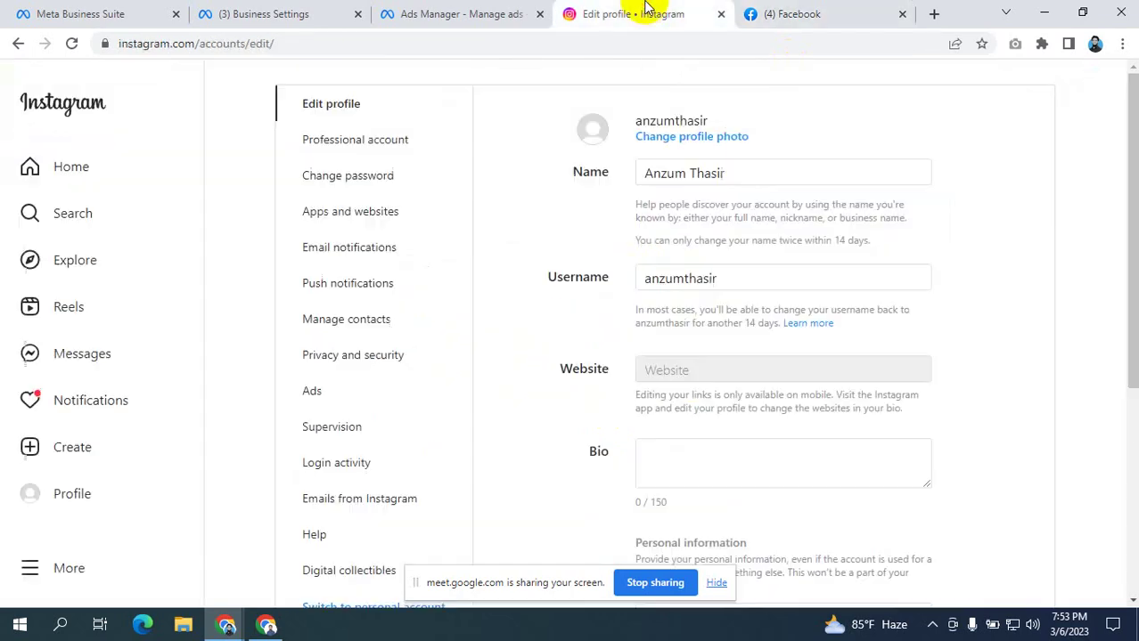
left_click(829, 11)
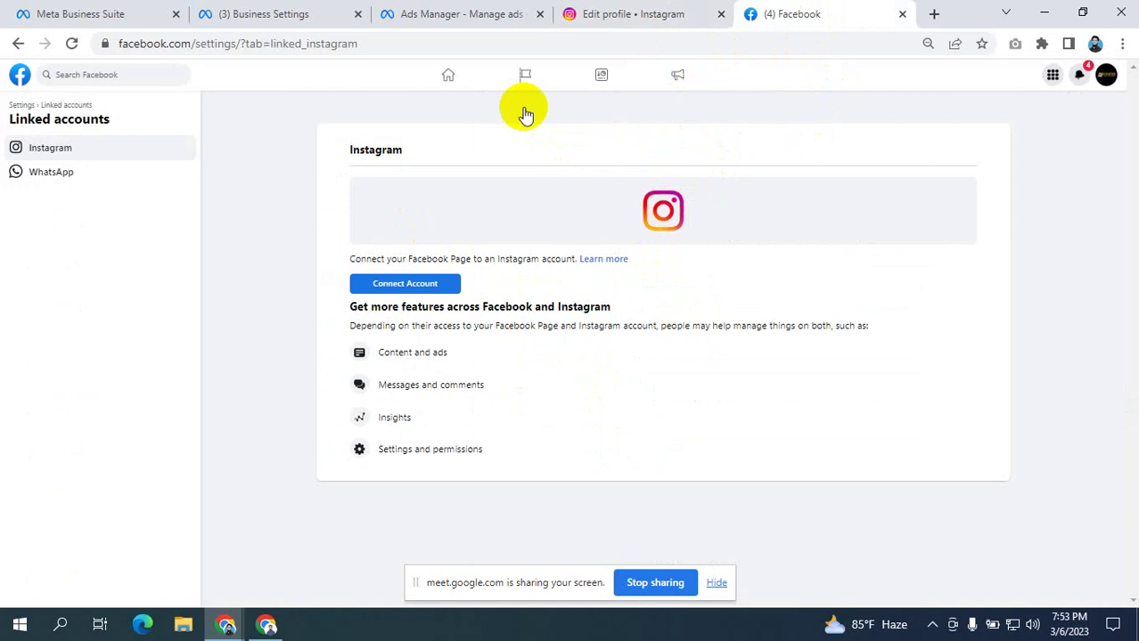
left_click(303, 14)
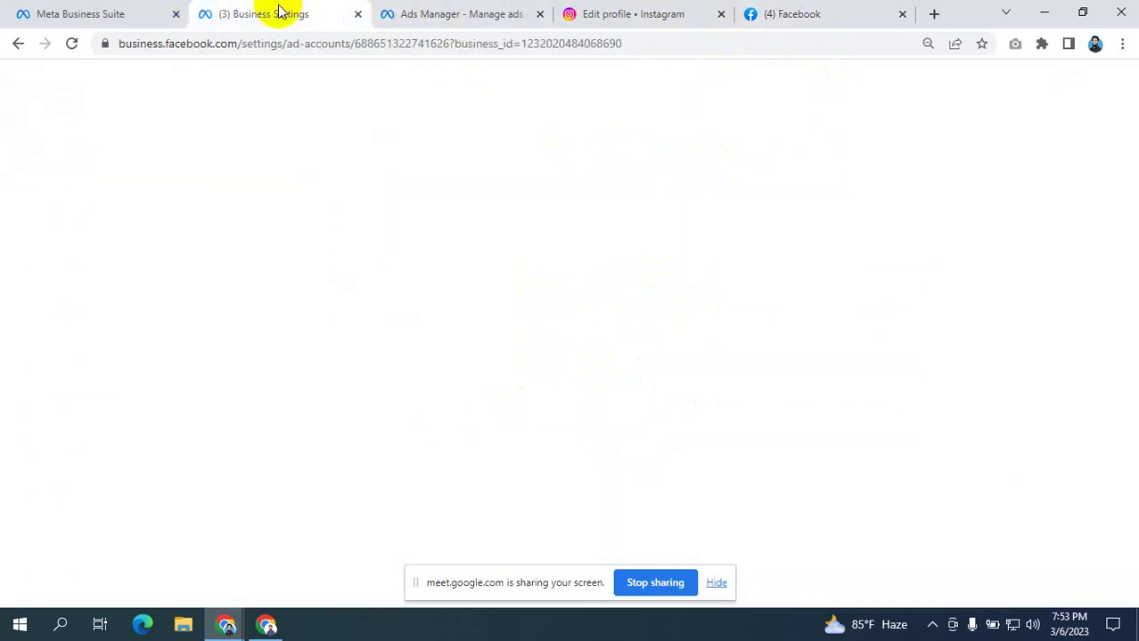
- In Meta Business Suite, start a new post and show the Facebook and Instagram accounts and groups available as posting destinations
left_click(35, 11)
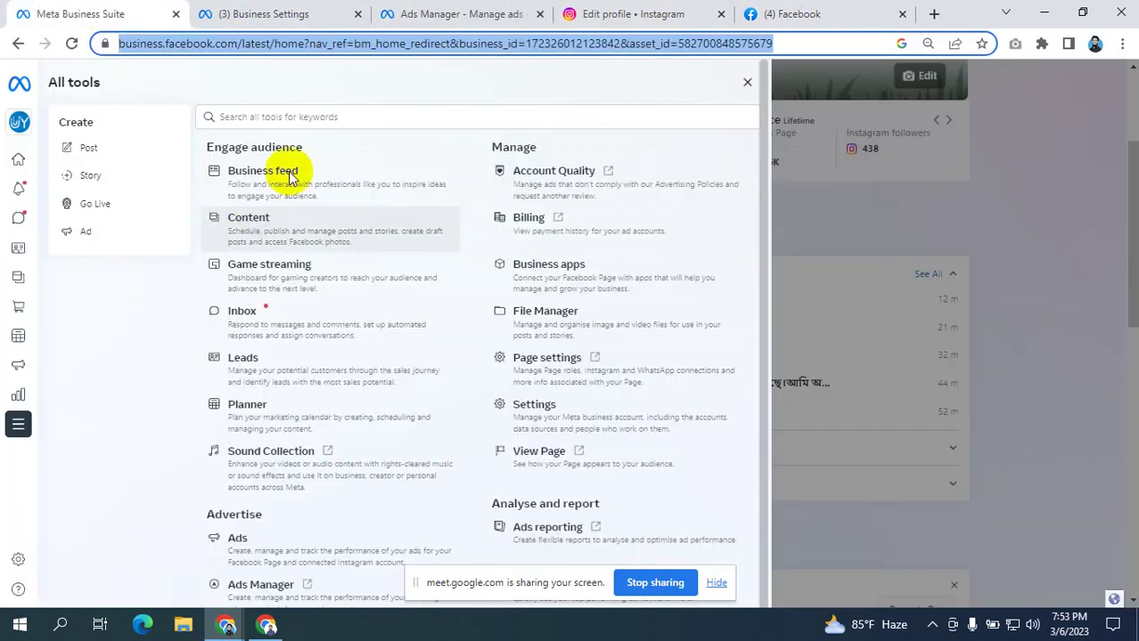
left_click(89, 148)
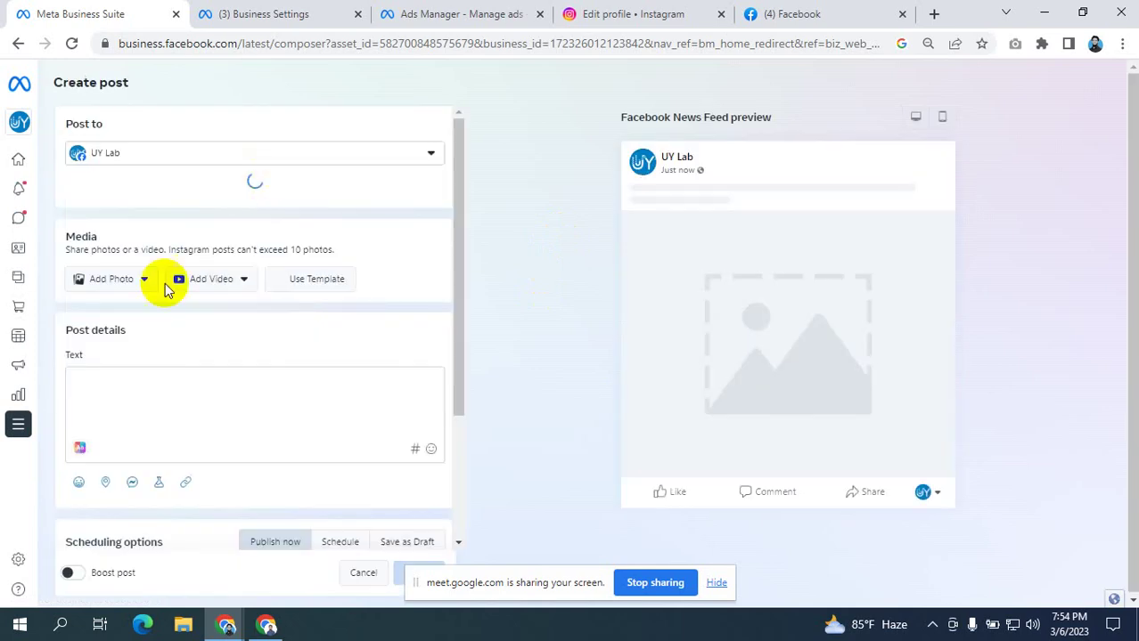
left_click(189, 157)
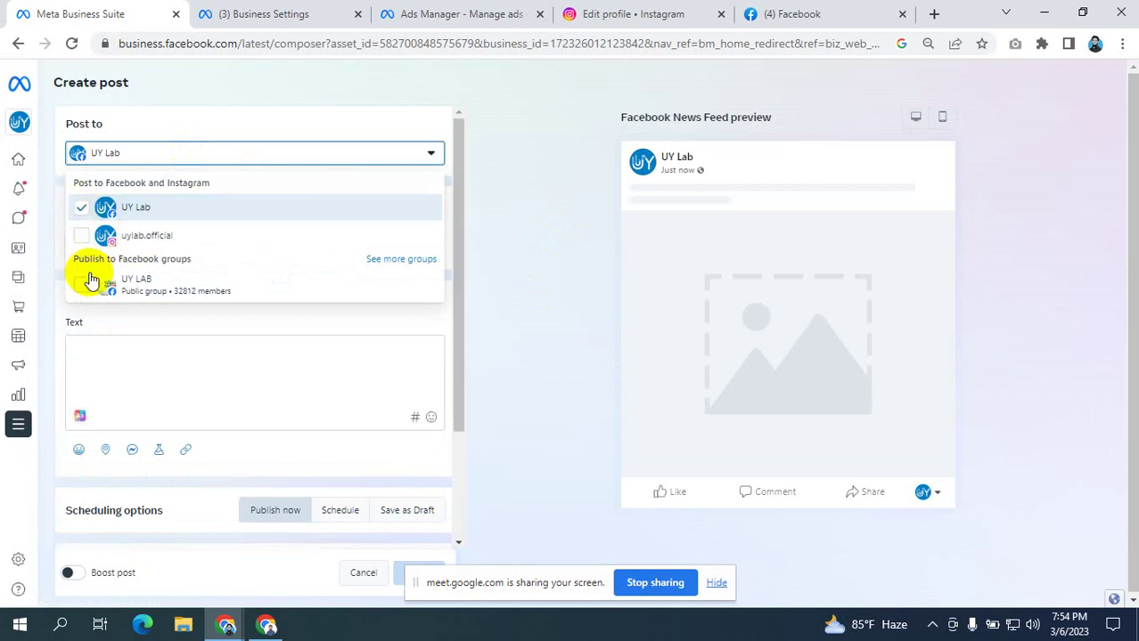
left_click(555, 204)
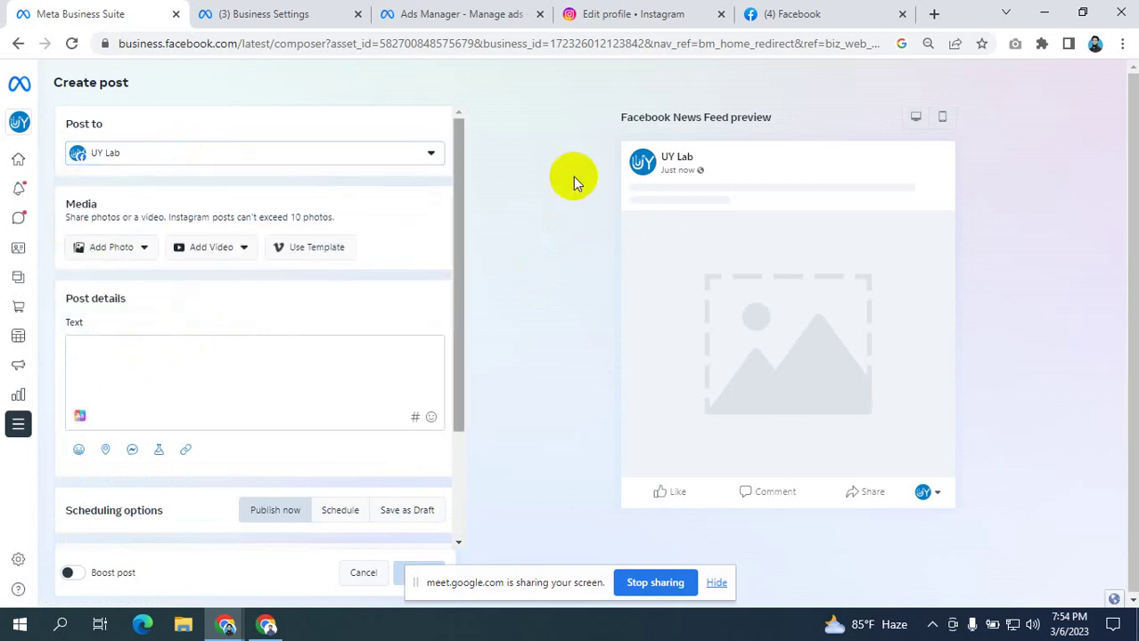
- Switch to Instagram, look through the profile editing settings, and open the professional account settings
left_click(633, 14)
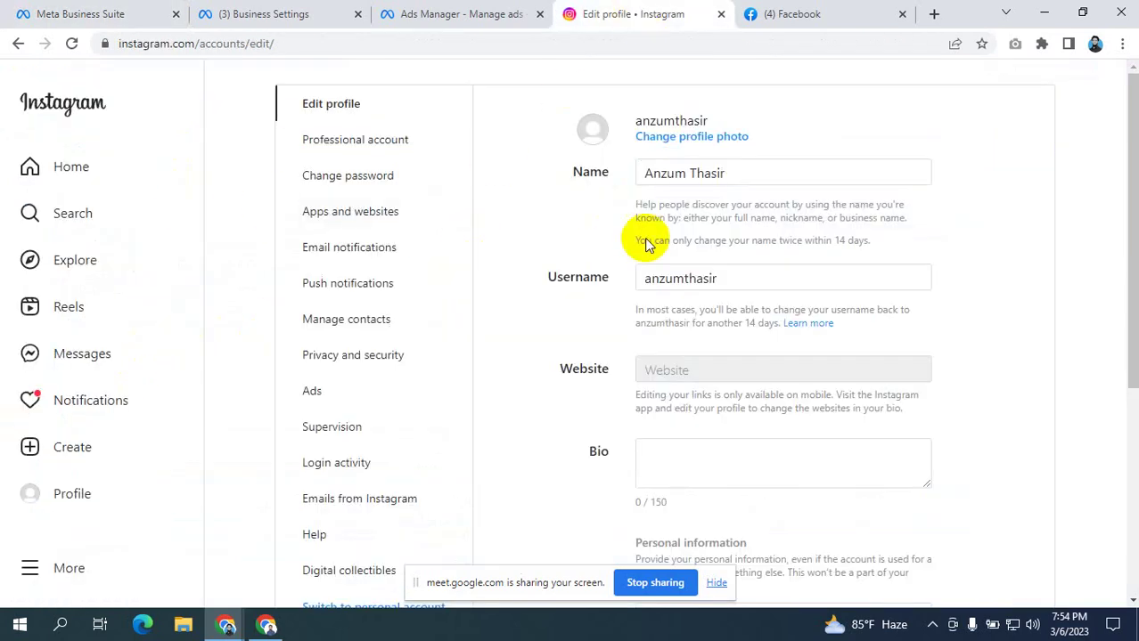
scroll(636, 236, "down", 3)
scroll(766, 347, "down", 2)
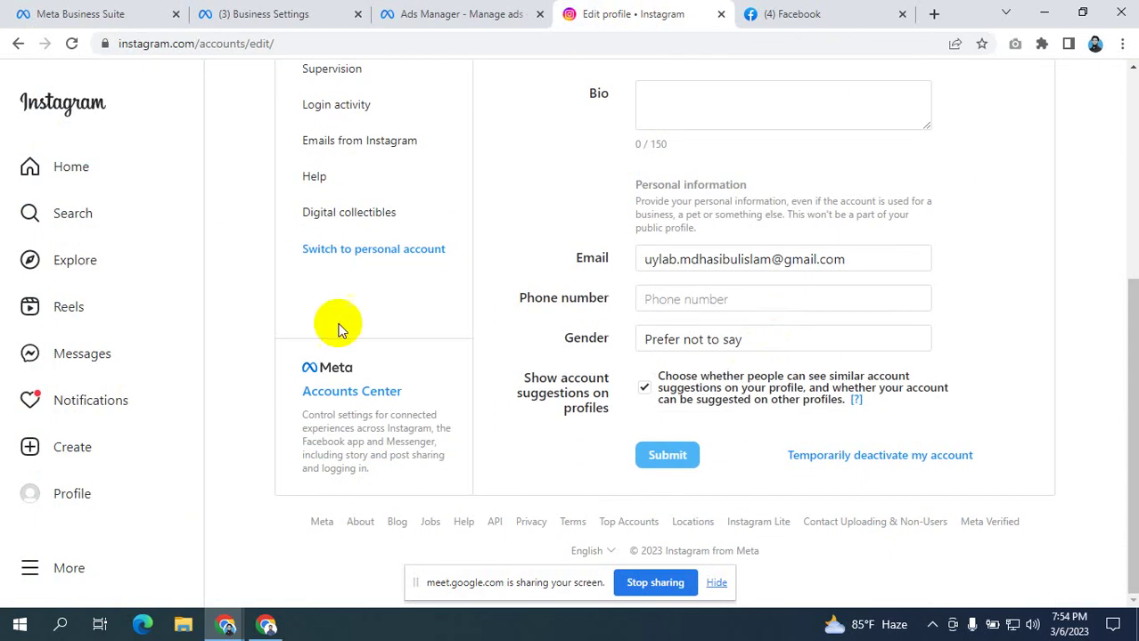
scroll(321, 303, "up", 4)
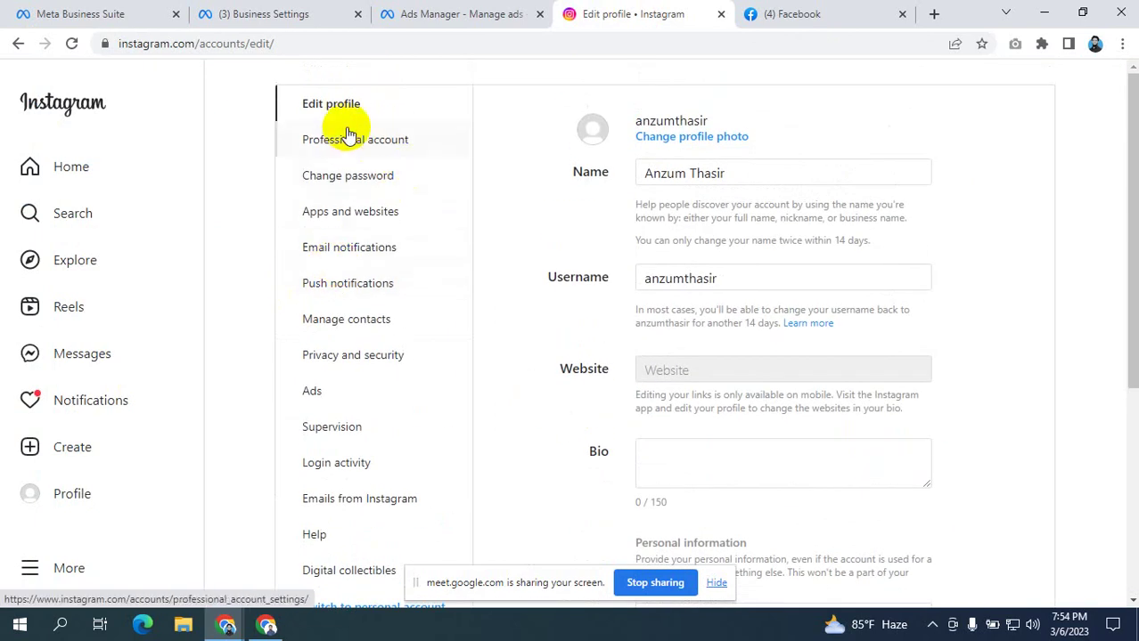
left_click(332, 139)
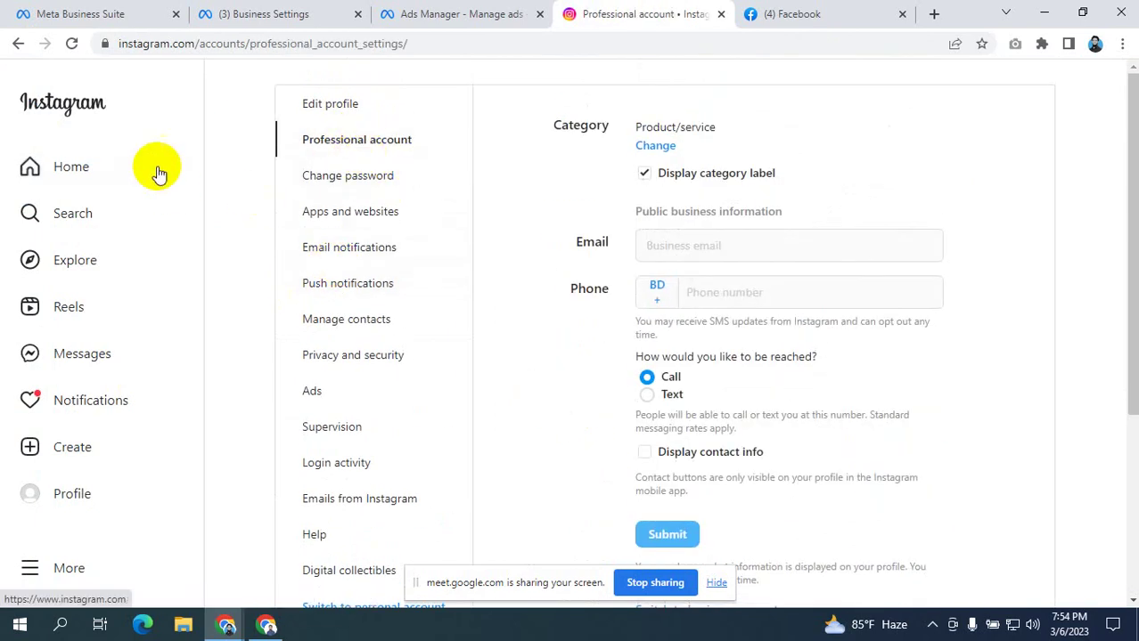
- Visit the Instagram home feed, open the account's own profile, and highlight its username, follower figures and category details
left_click(56, 166)
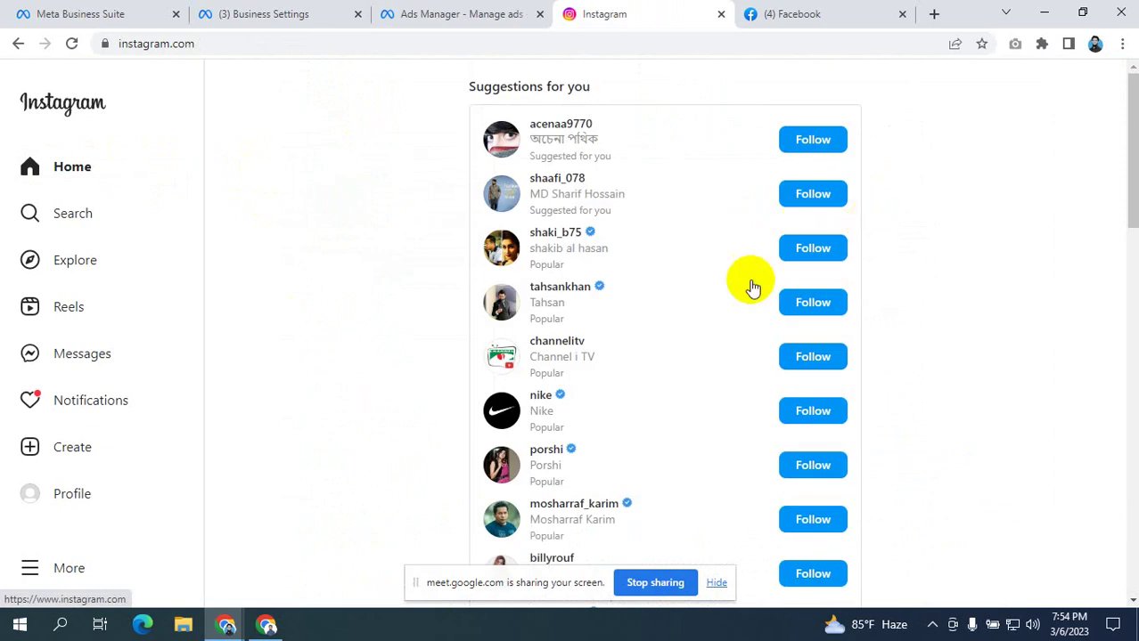
left_click(51, 496)
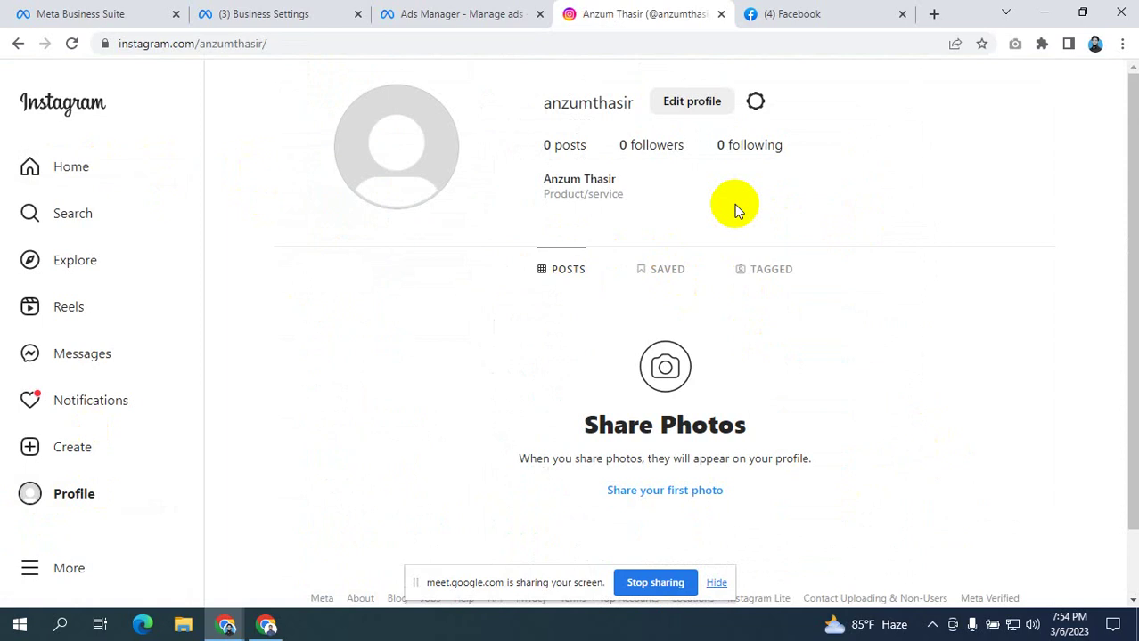
double_click(580, 104)
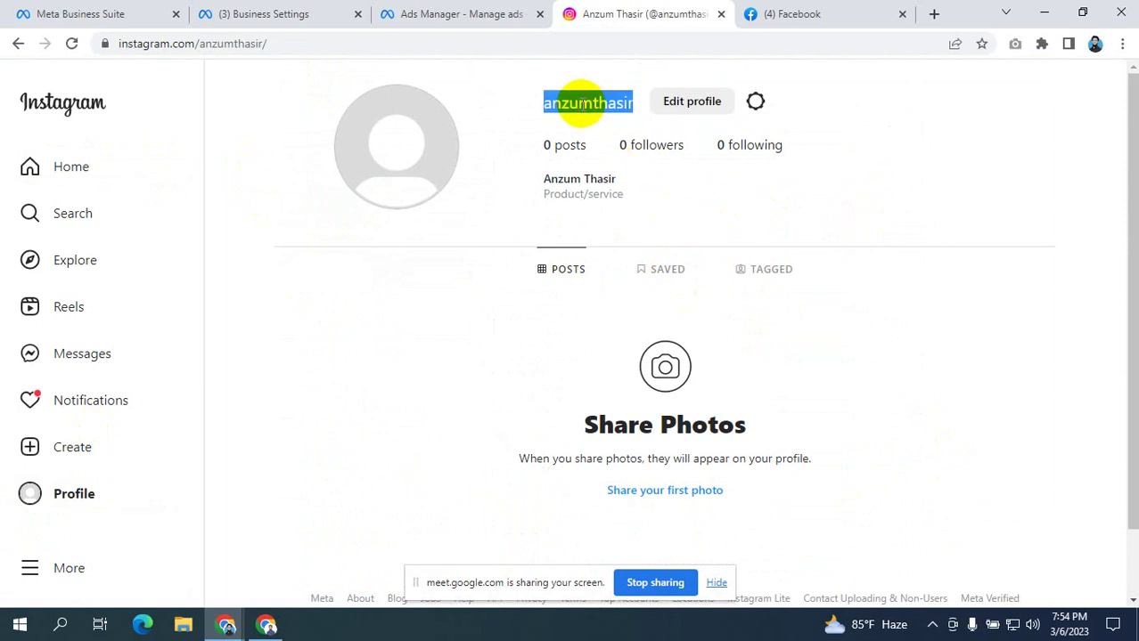
left_click(554, 101)
left_click_drag(539, 101, 641, 110)
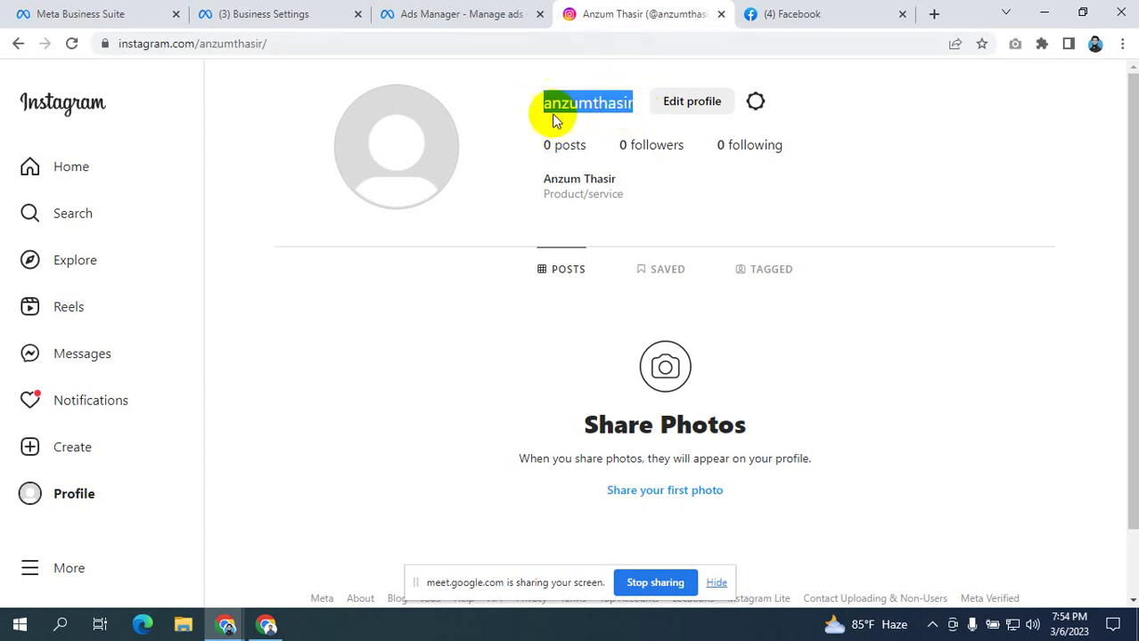
left_click(590, 103)
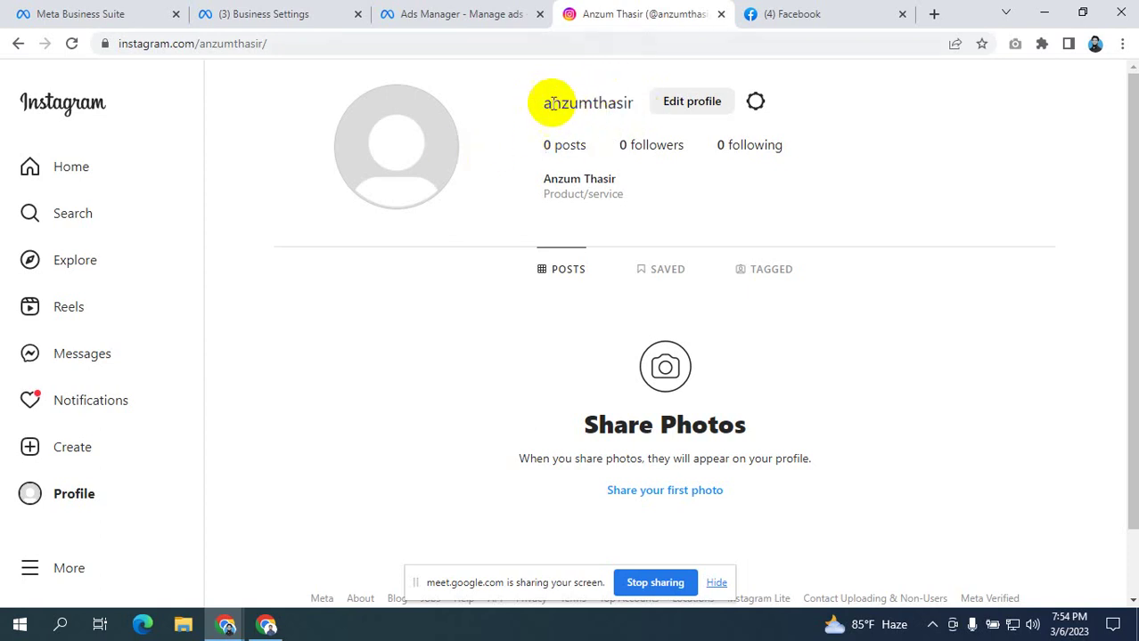
double_click(568, 105)
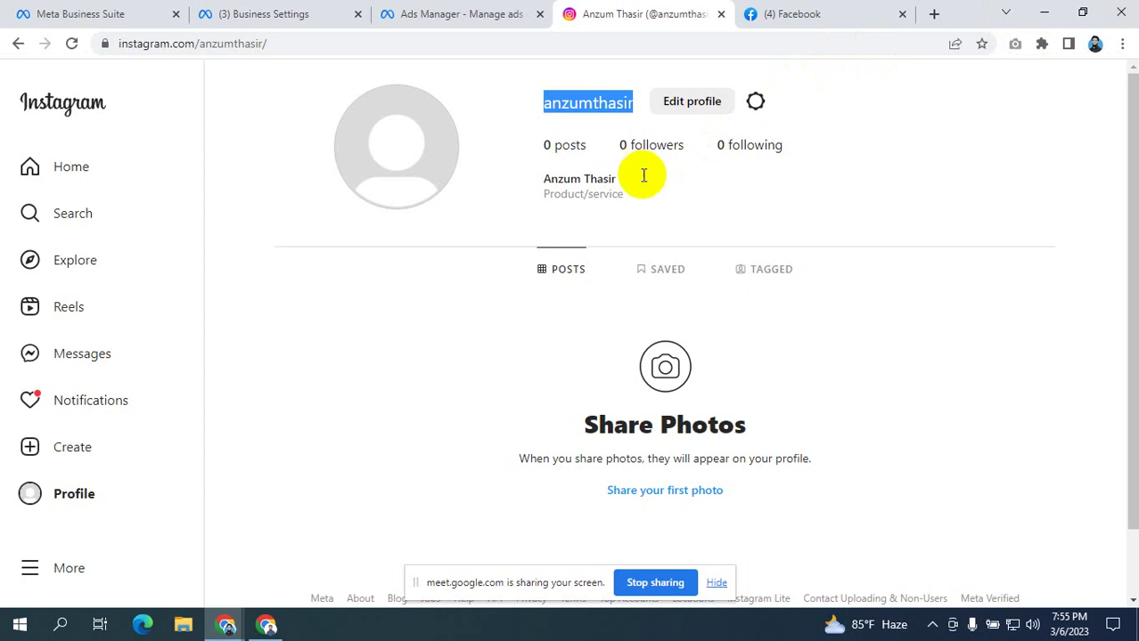
left_click_drag(535, 136, 647, 211)
left_click(627, 223)
scroll(31, 428, "down", 1)
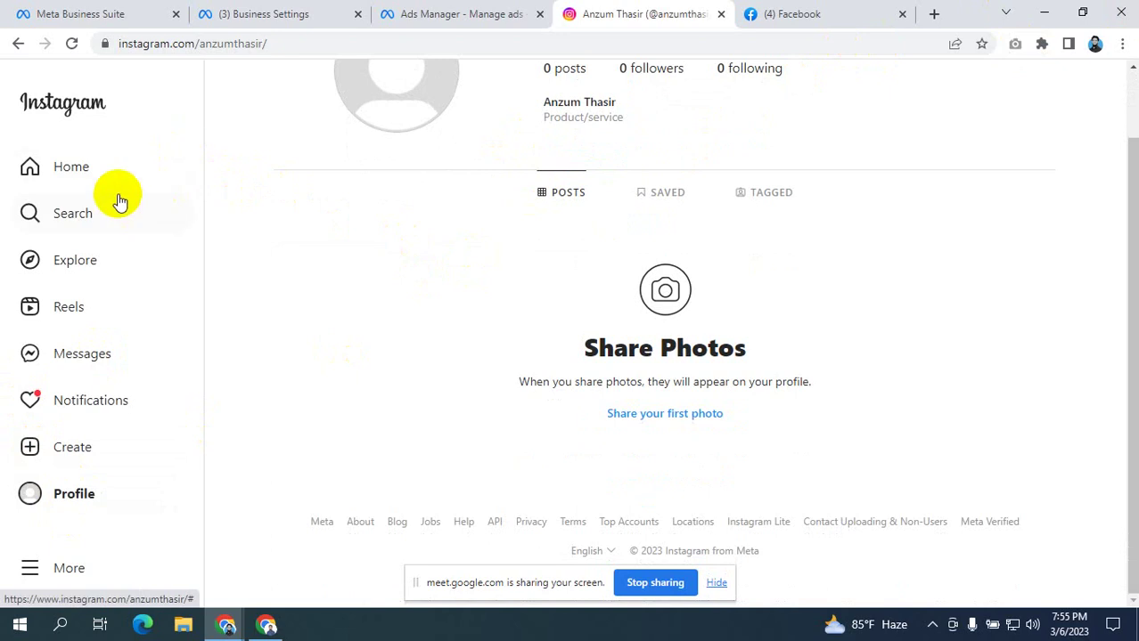
- Return to the Instagram home feed, reopen the profile, and point out the blank bio area beneath the category
left_click(45, 168)
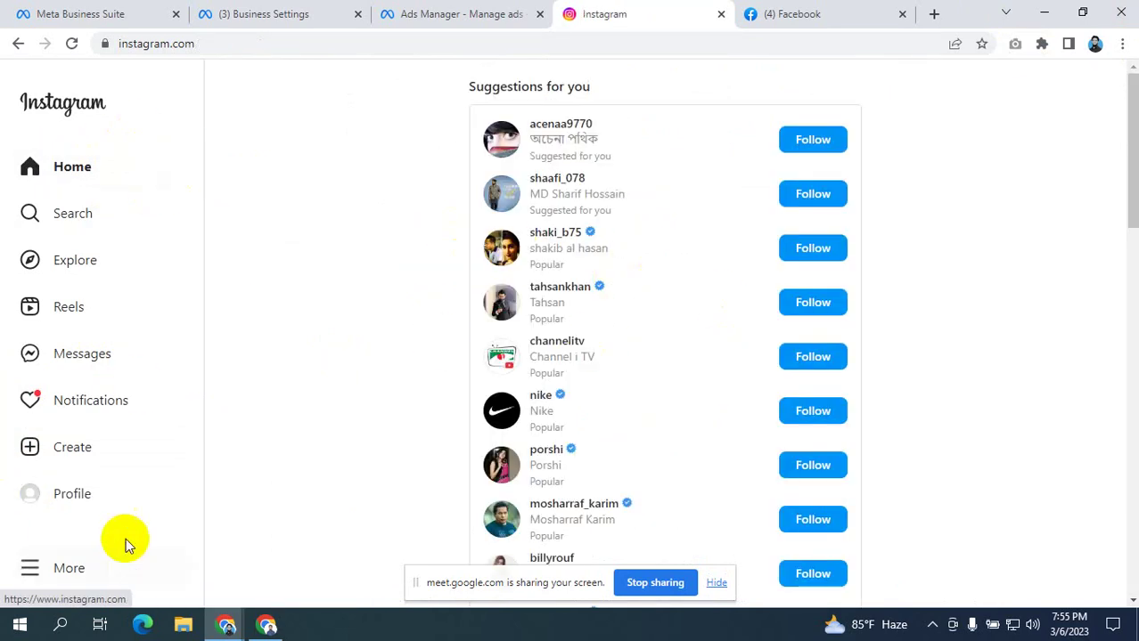
left_click(63, 493)
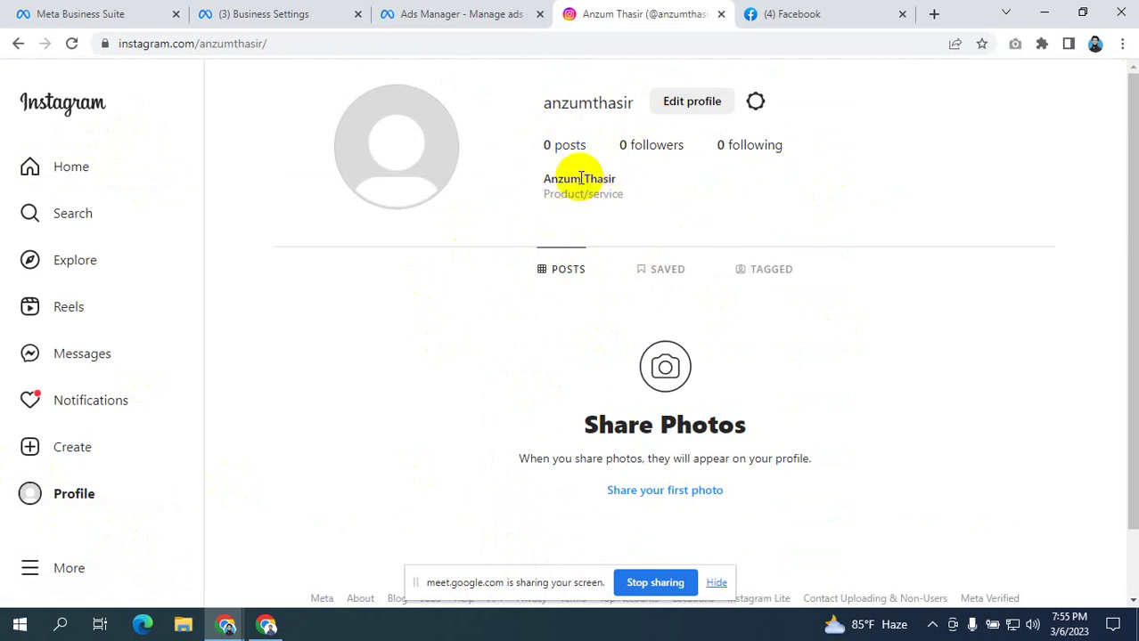
left_click(534, 222)
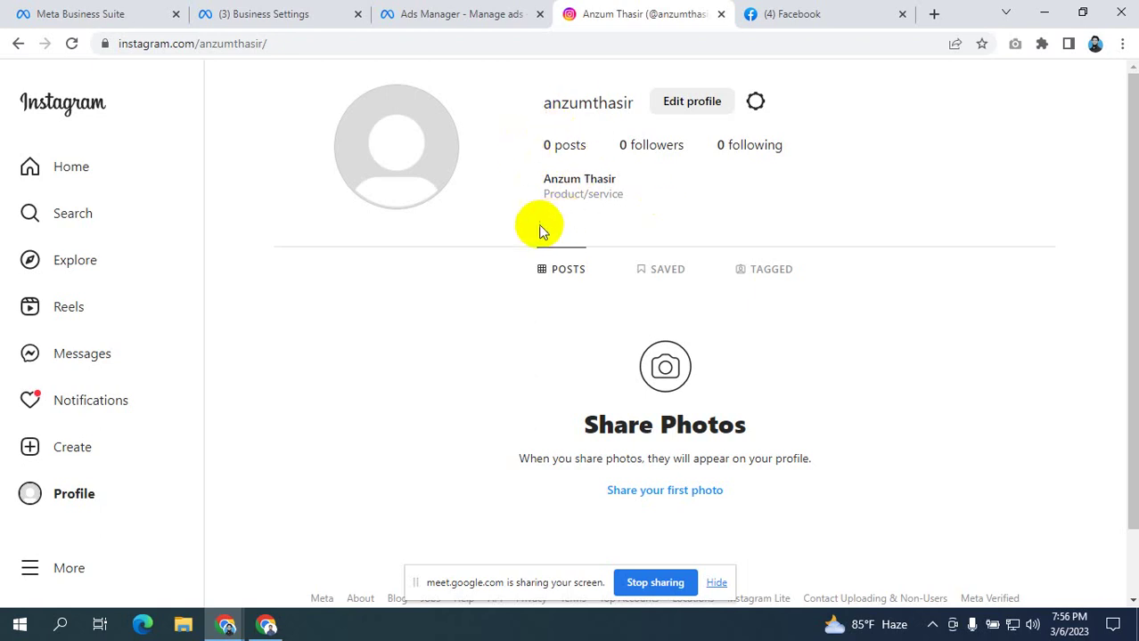
left_click_drag(540, 231, 600, 223)
left_click_drag(524, 224, 656, 229)
left_click(655, 229)
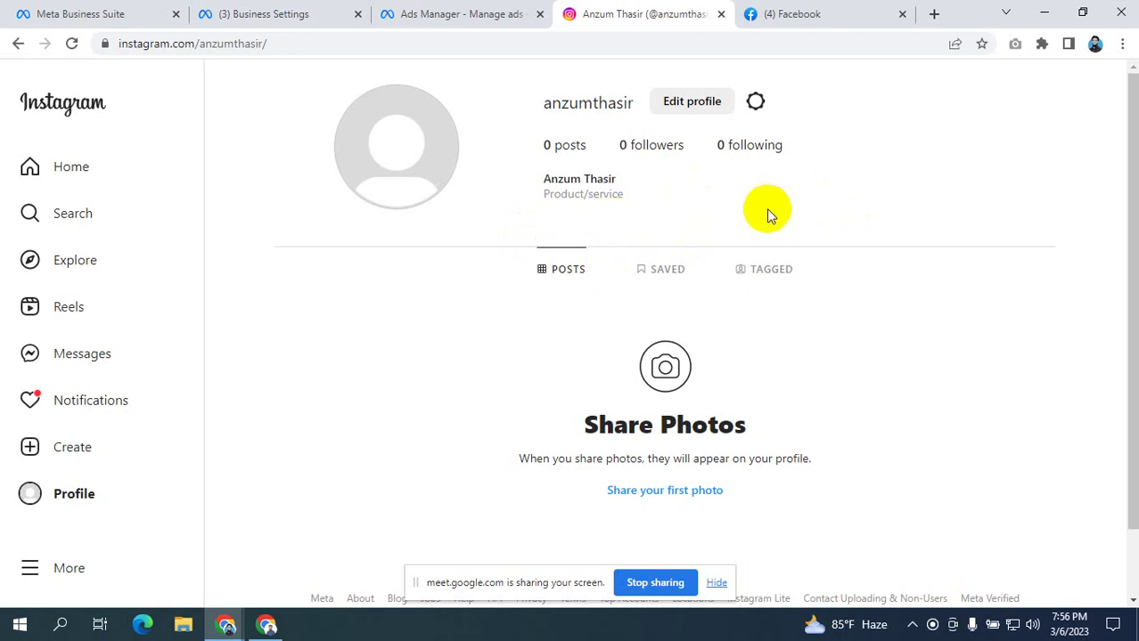
- Highlight the username in the profile header and look over the rest of the profile page
left_click_drag(541, 99, 628, 106)
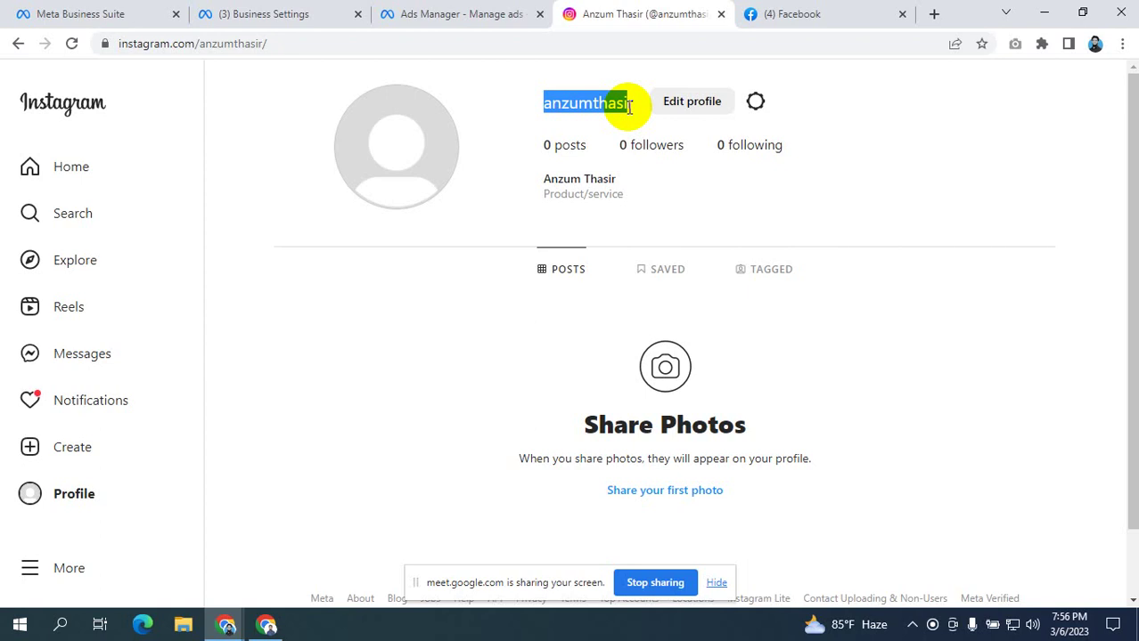
left_click(588, 152)
left_click_drag(545, 109, 615, 120)
left_click(601, 111)
double_click(587, 107)
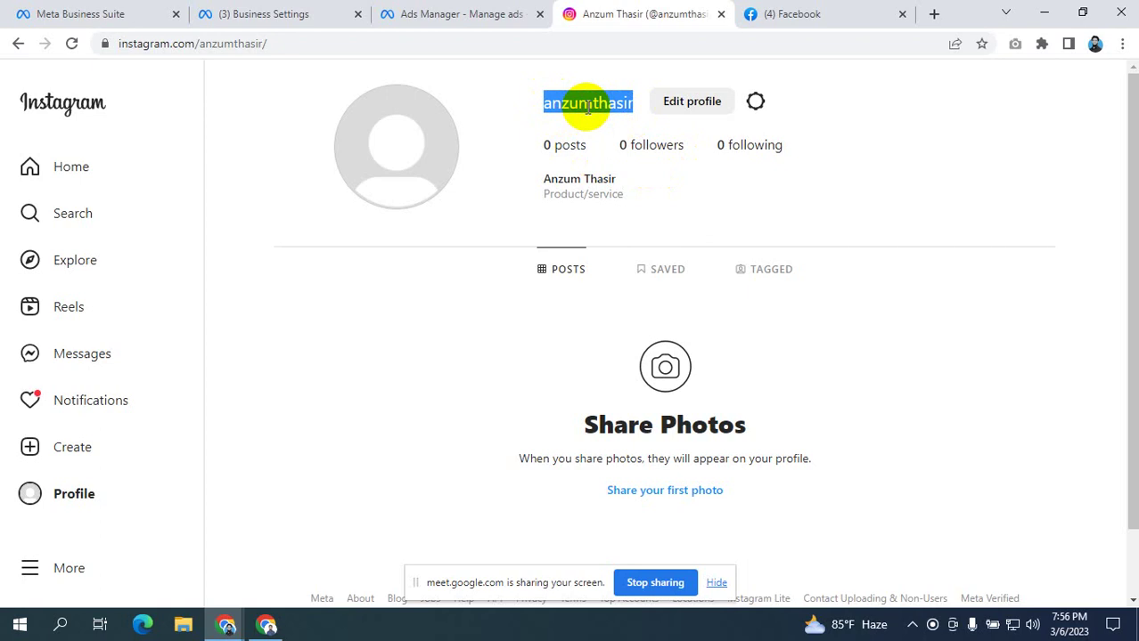
scroll(936, 111, "down", 1)
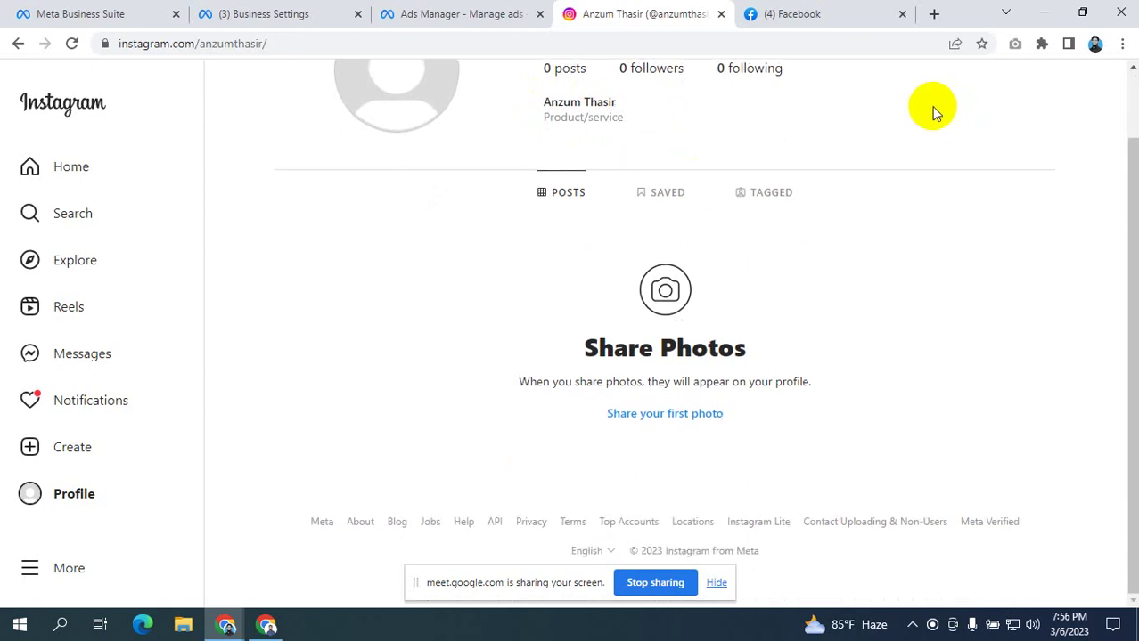
scroll(927, 109, "up", 1)
left_click(606, 140)
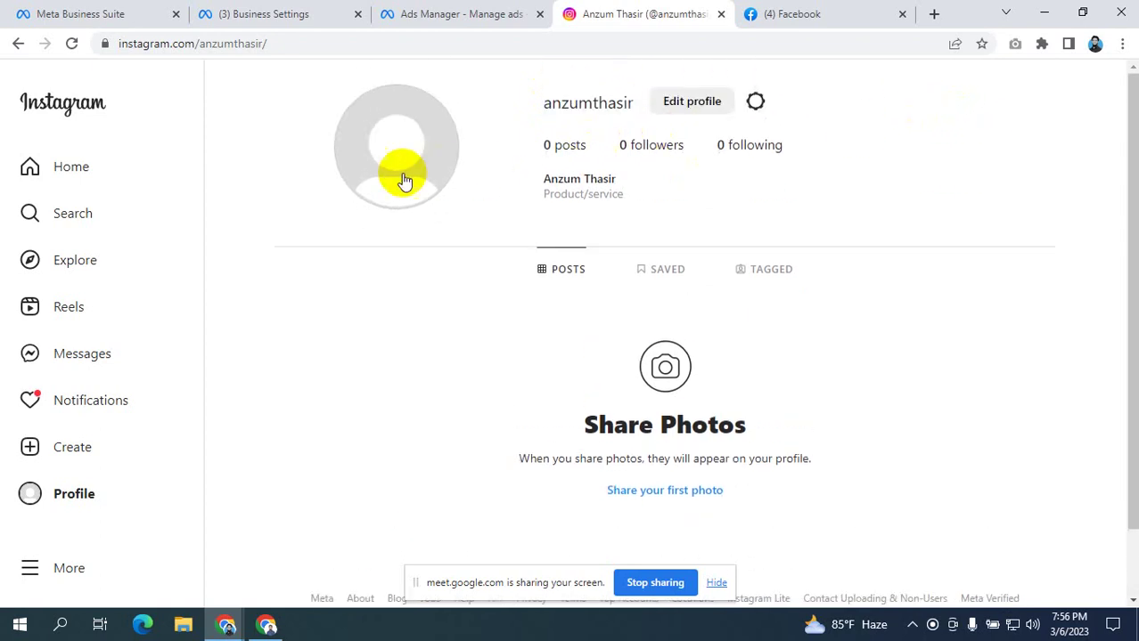
left_click(73, 169)
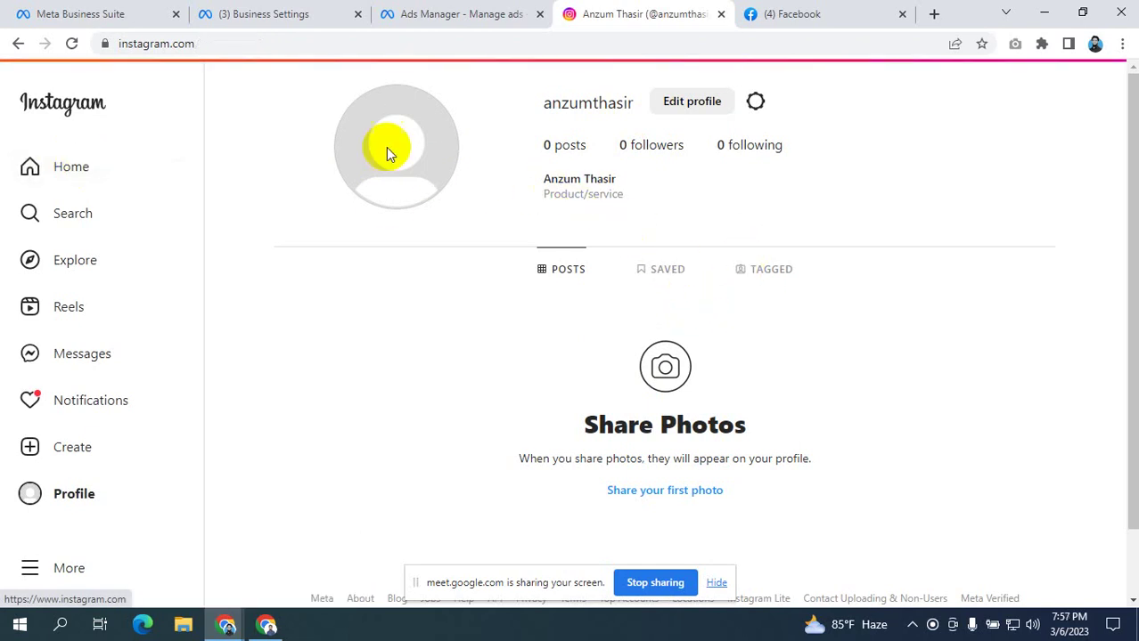
left_click(120, 483)
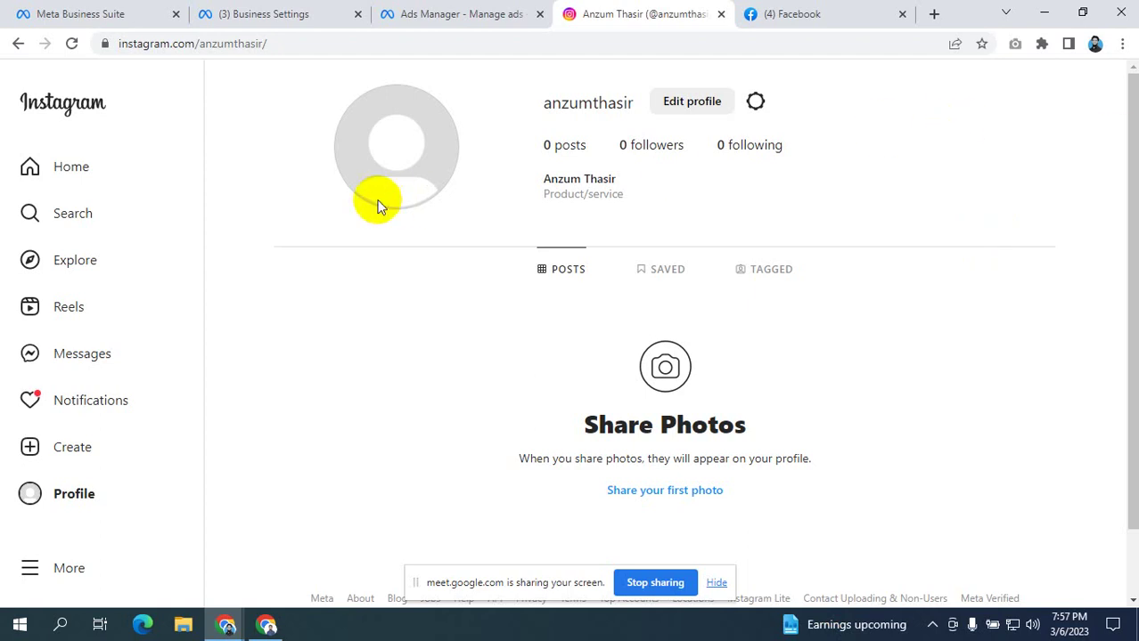
double_click(555, 105)
left_click(544, 105)
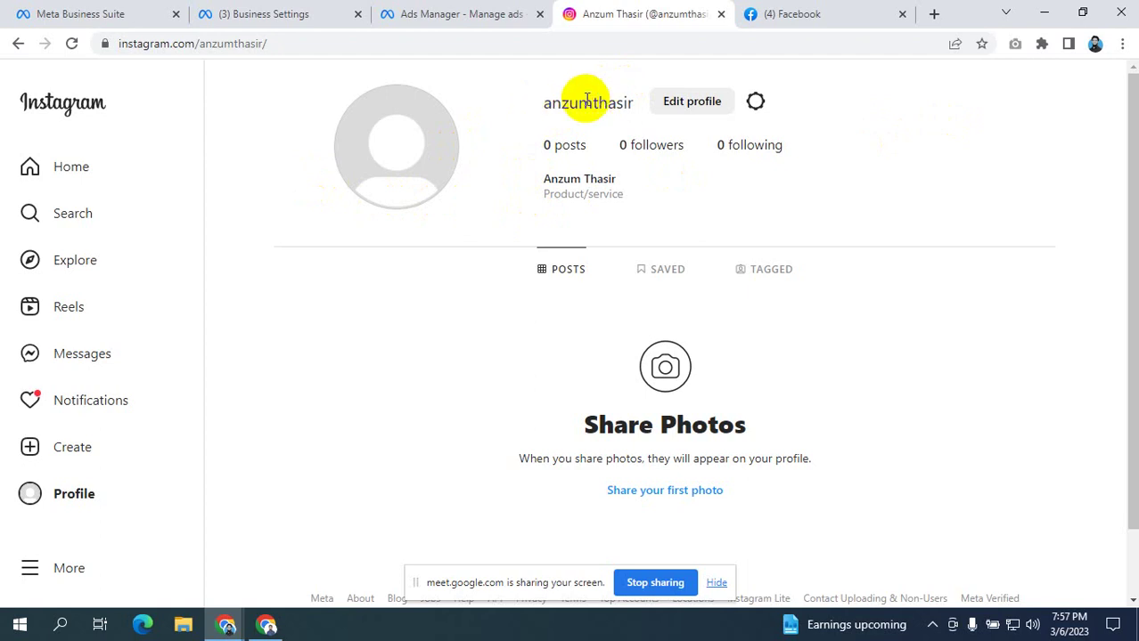
- Search Instagram accounts for "shoe"
left_click(20, 218)
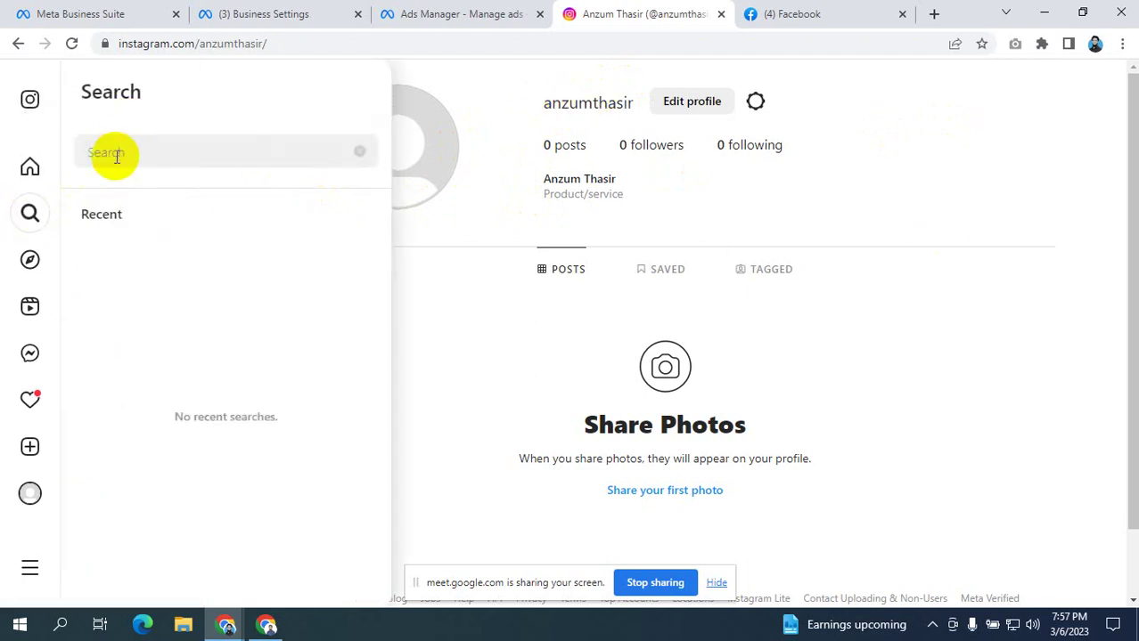
type("shou")
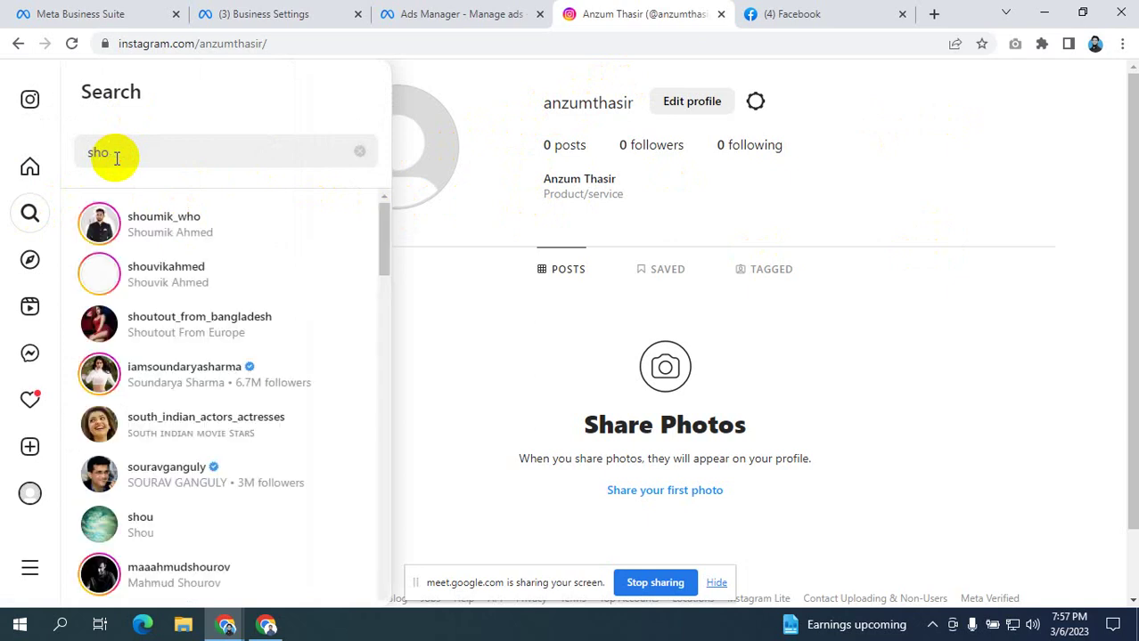
key("BackSpace")
type("e")
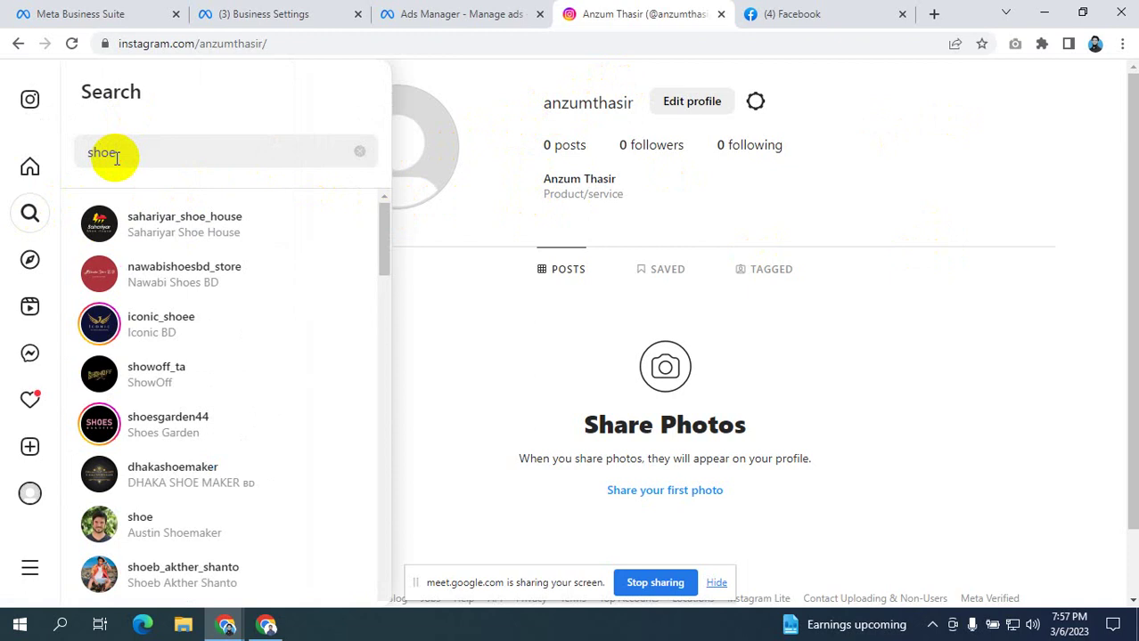
- Open the sahariyar_shoe_house, nawabishoesbd_store and shoesgarden44 profiles from the search results in separate new tabs
scroll(198, 389, "down", 1)
scroll(198, 371, "up", 1)
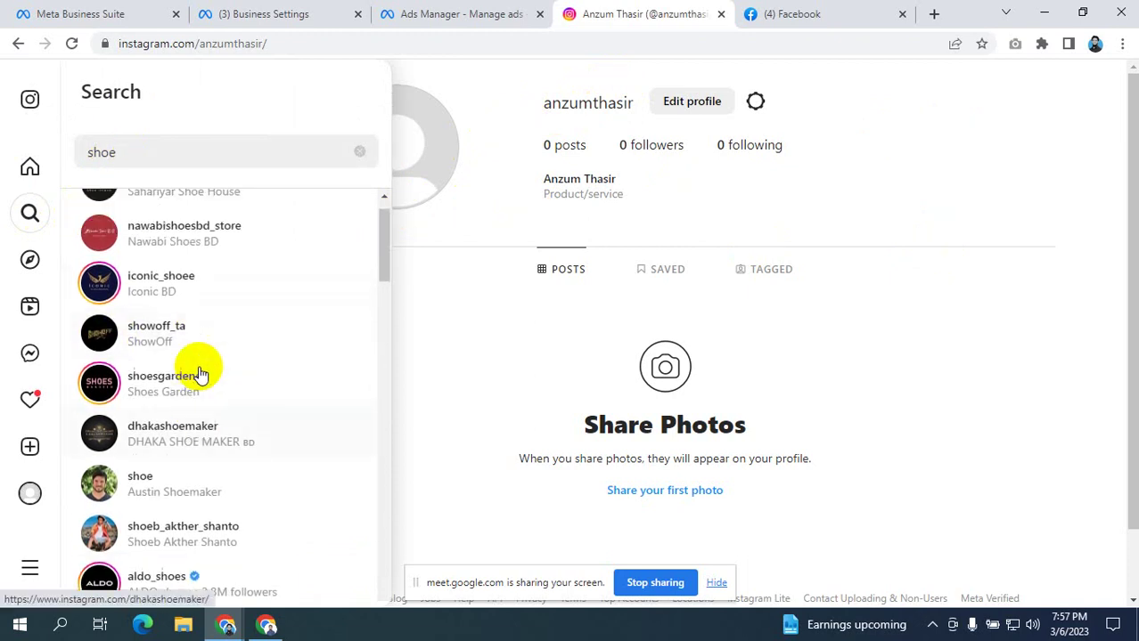
right_click(175, 225)
left_click(198, 234)
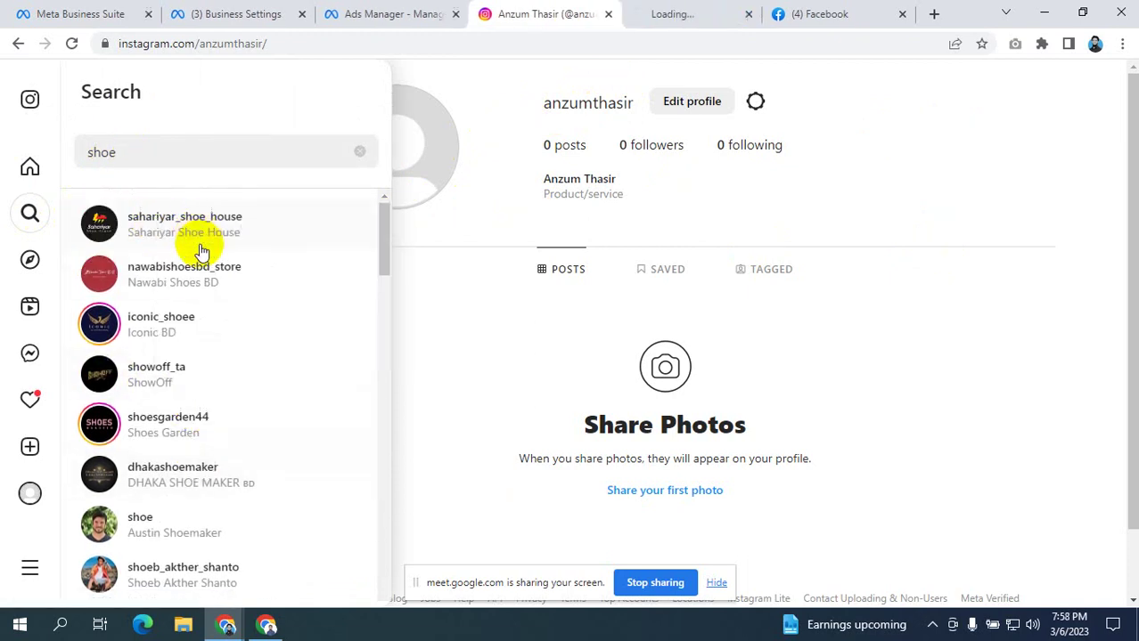
right_click(168, 272)
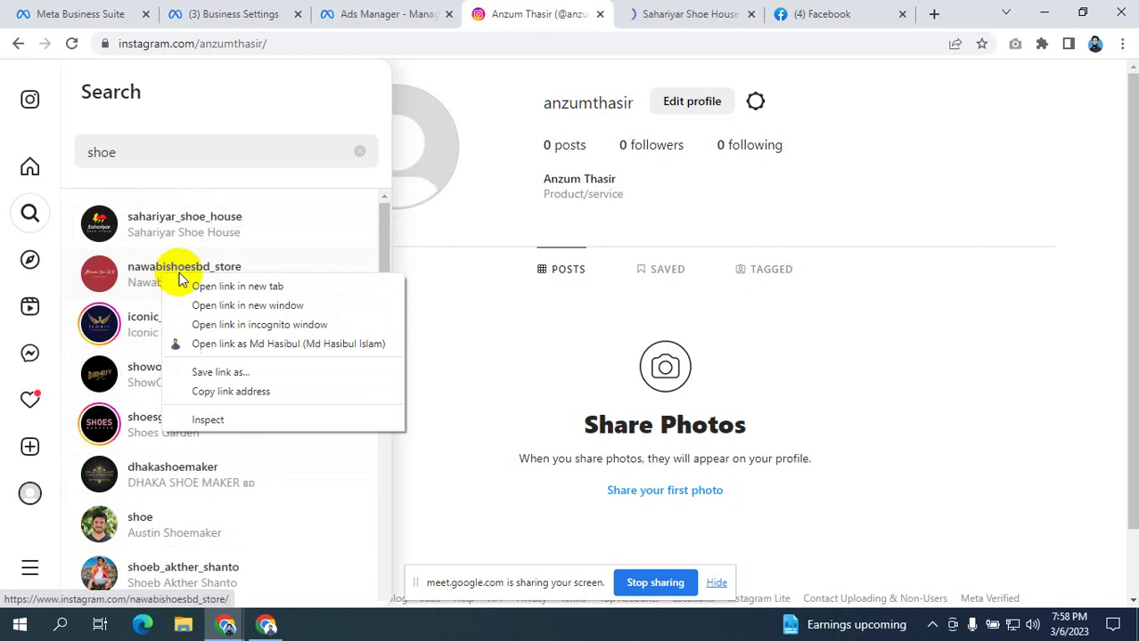
left_click(223, 286)
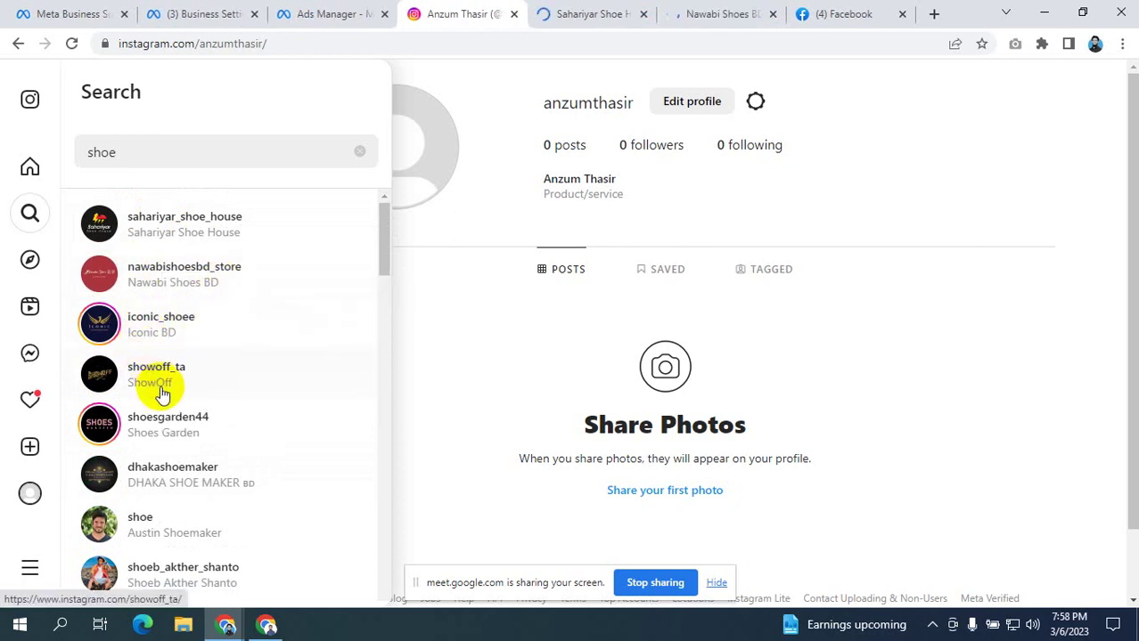
right_click(165, 420)
left_click(233, 429)
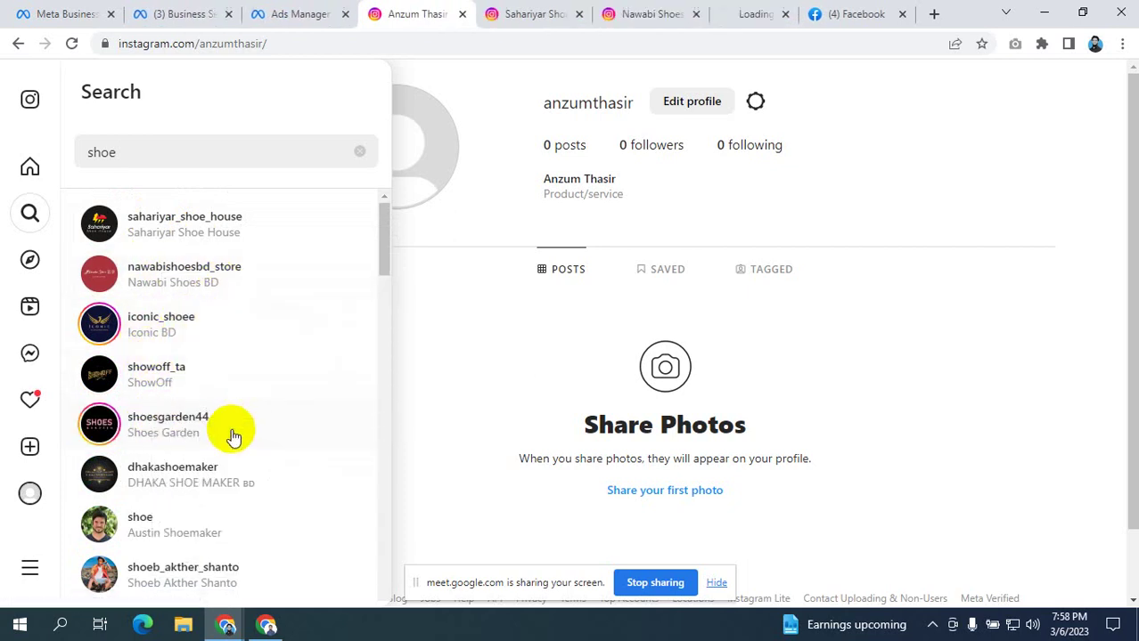
- View the three opened shoe store profiles one after another
left_click(517, 15)
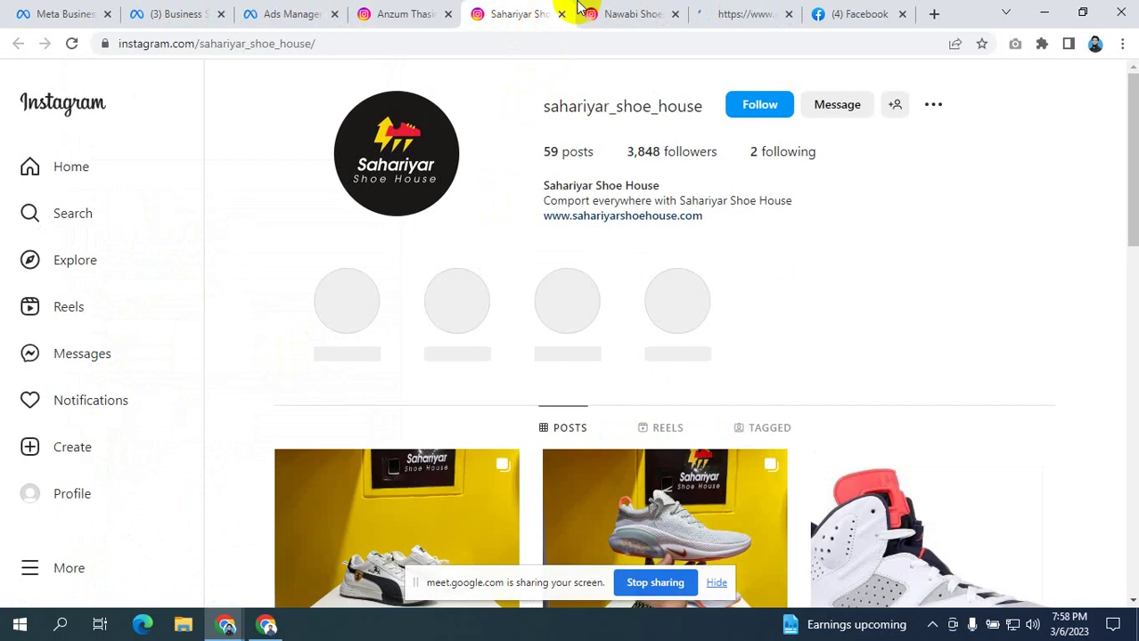
left_click(631, 14)
left_click(748, 13)
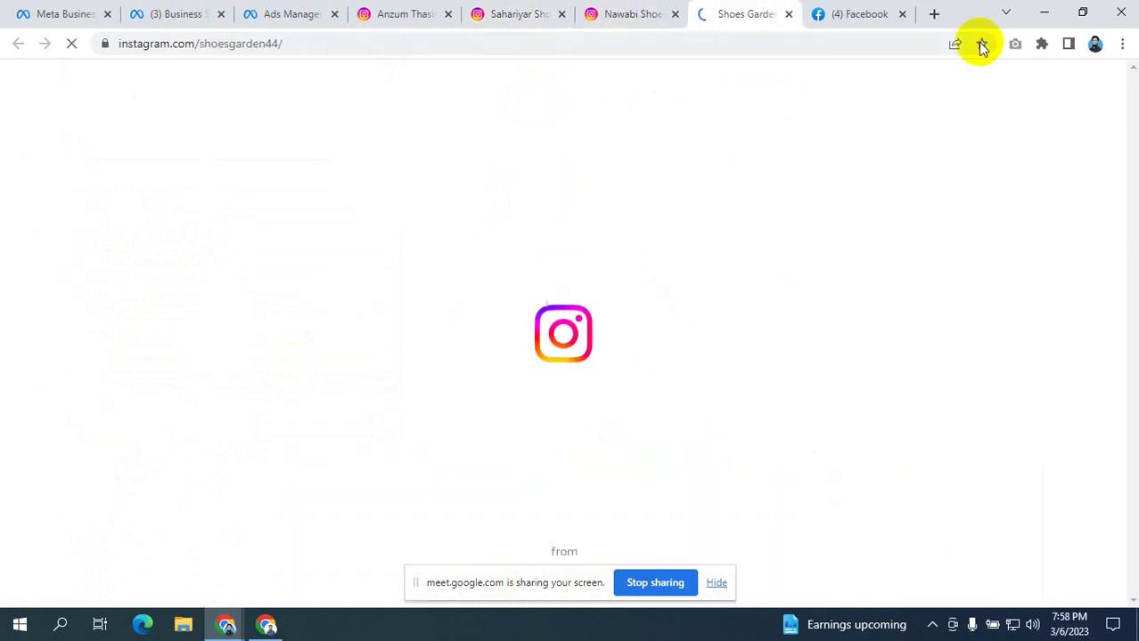
- Open fiverr.com in a new browser tab
left_click(934, 13)
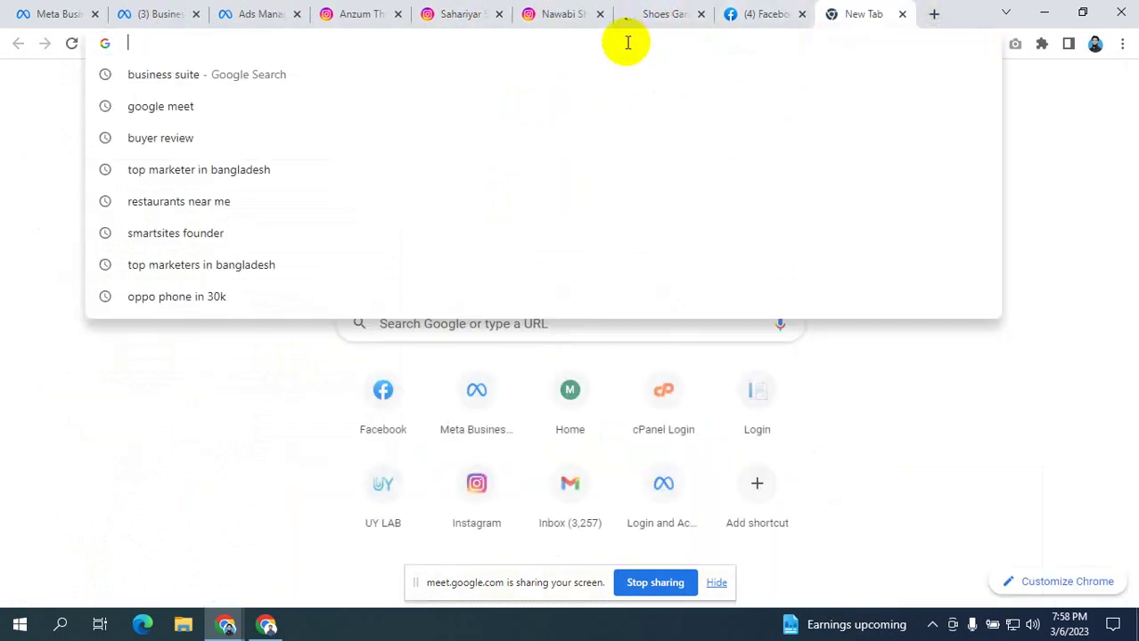
type("fi")
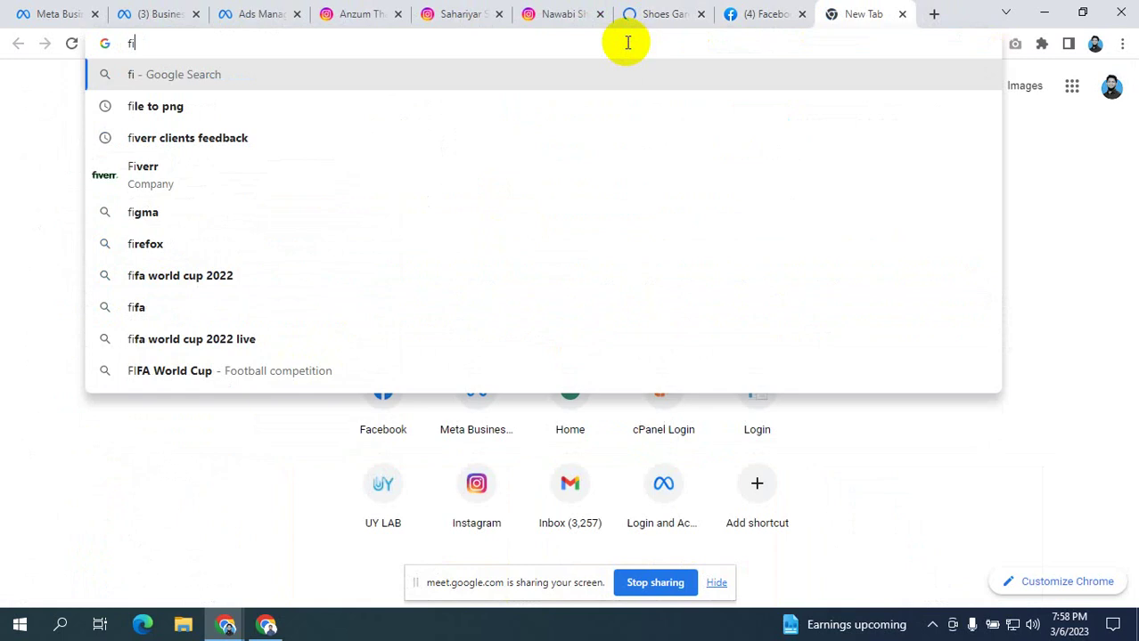
key("BackSpace")
type("iverr.com")
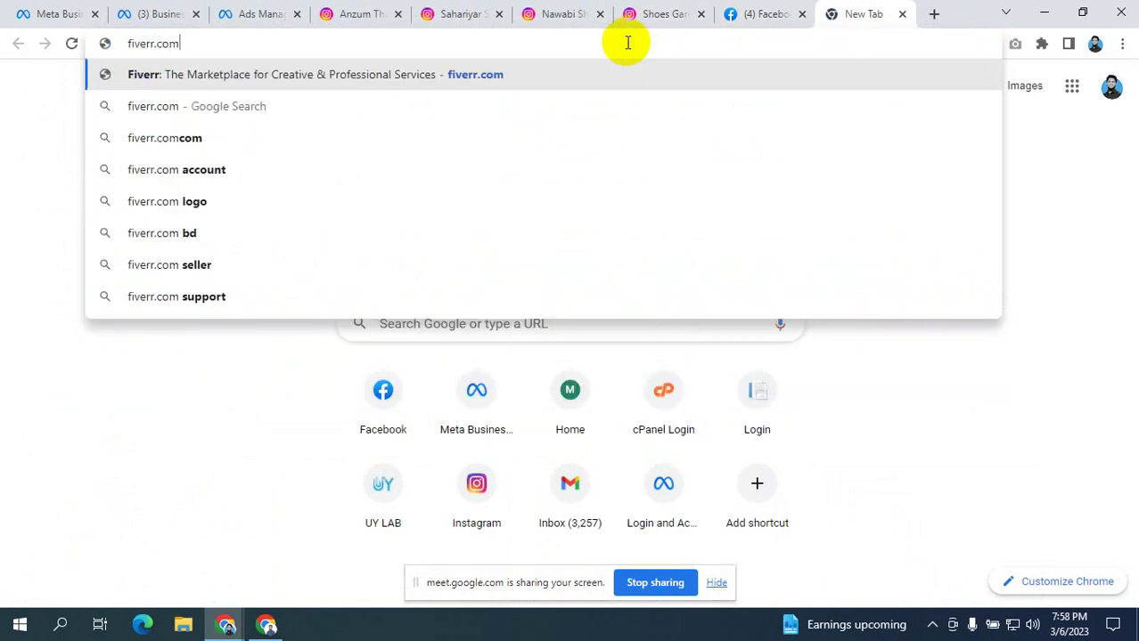
key("Return")
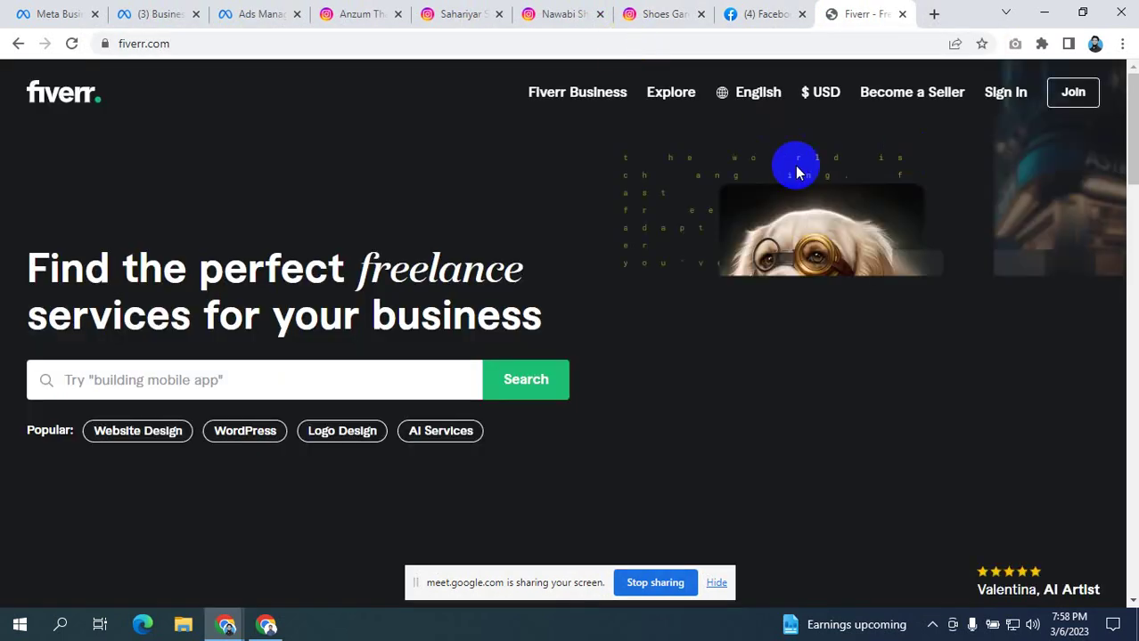
- Search Fiverr for the suggested service "instagram promotion", dismissing the Google sign-in prompt
left_click(184, 380)
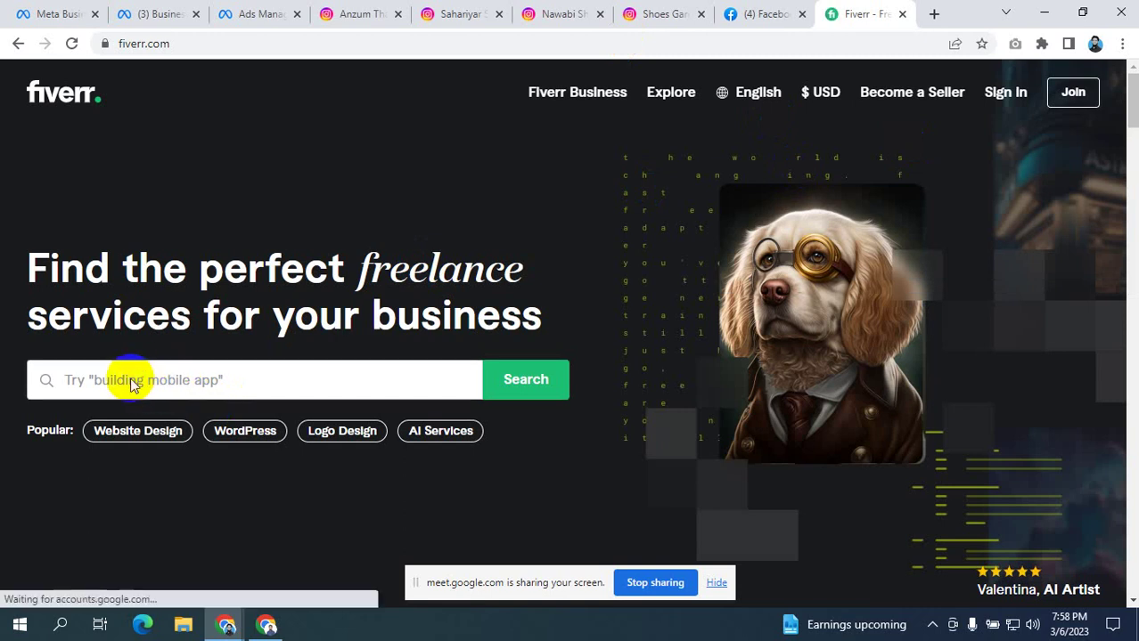
type("in")
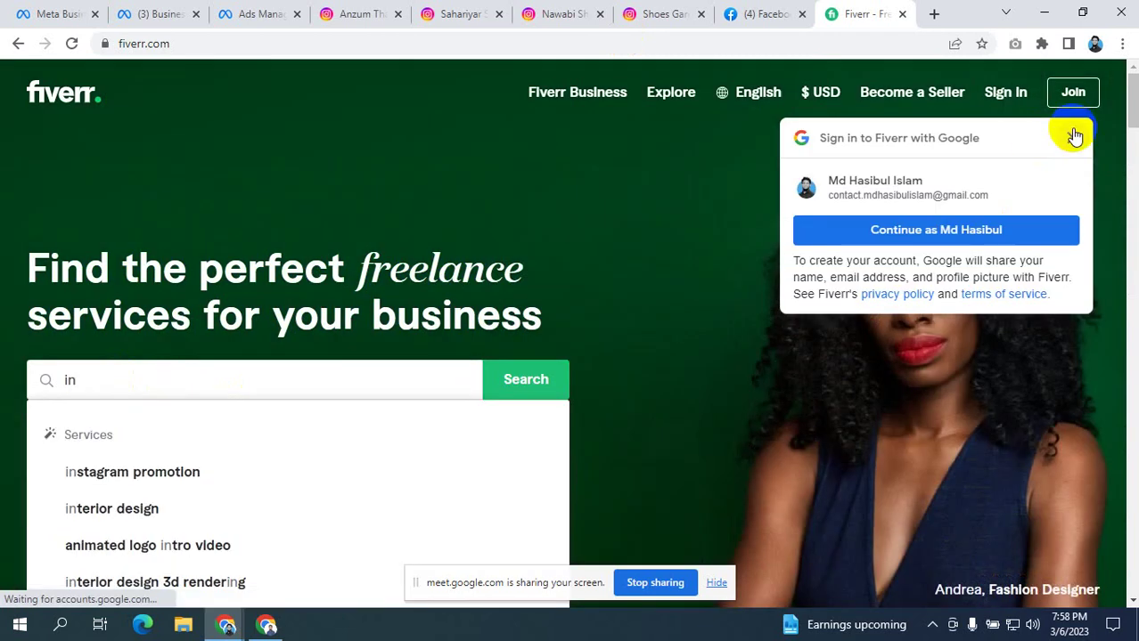
left_click(1072, 137)
left_click(116, 380)
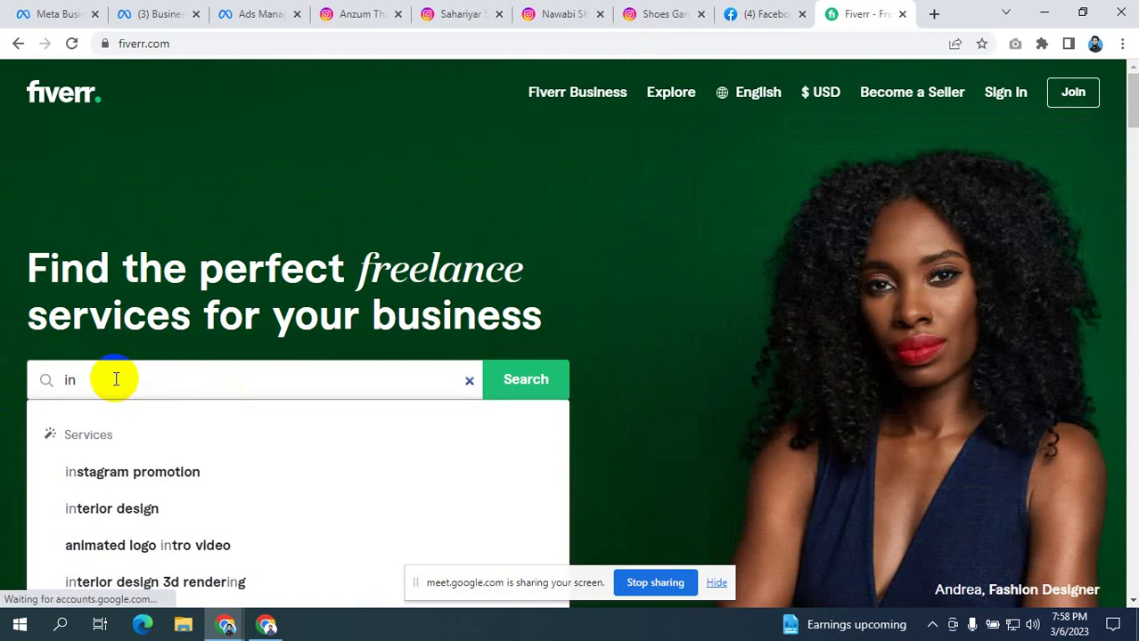
left_click(141, 472)
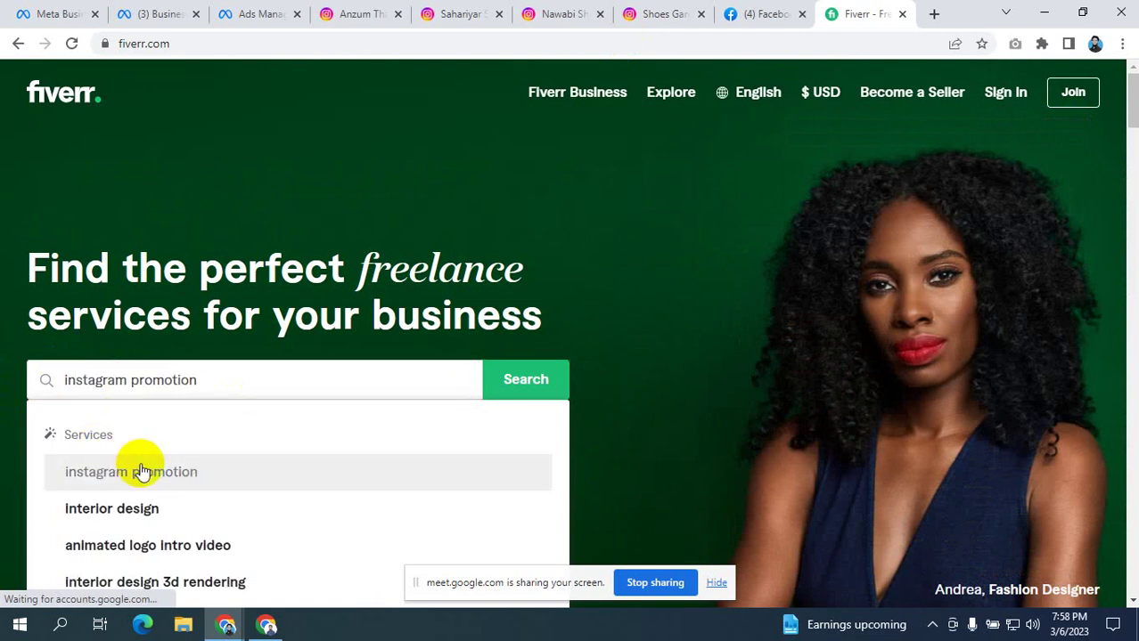
- Dismiss the Join Fiverr dialog and open the Above $75 Fiverr's Choice gig in a new tab, switching to it
scroll(720, 213, "down", 2)
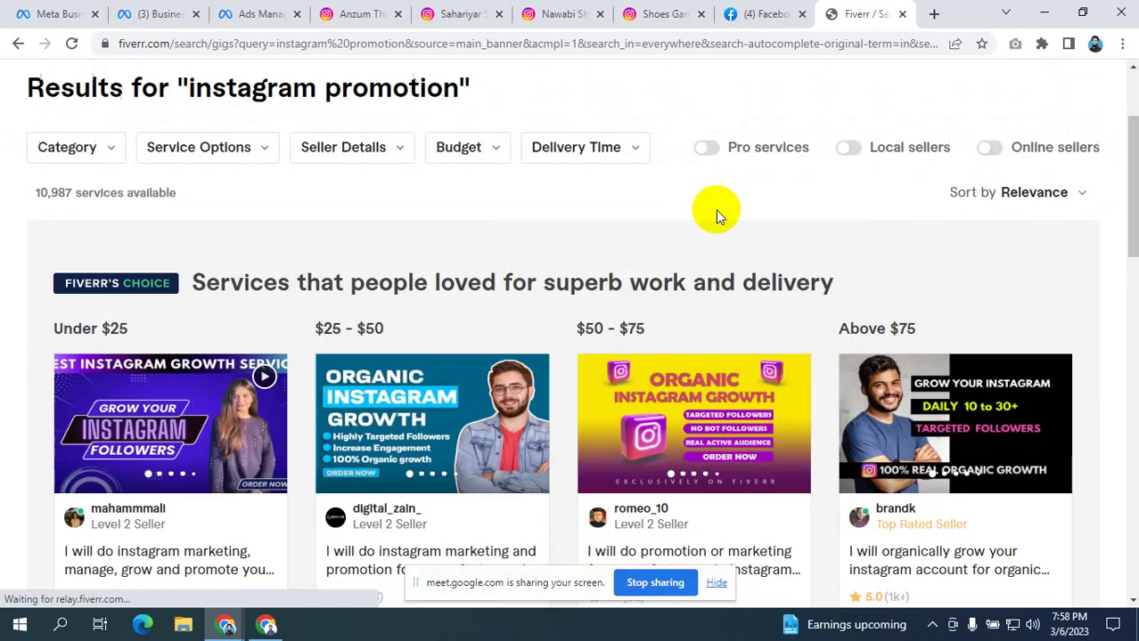
scroll(717, 210, "down", 1)
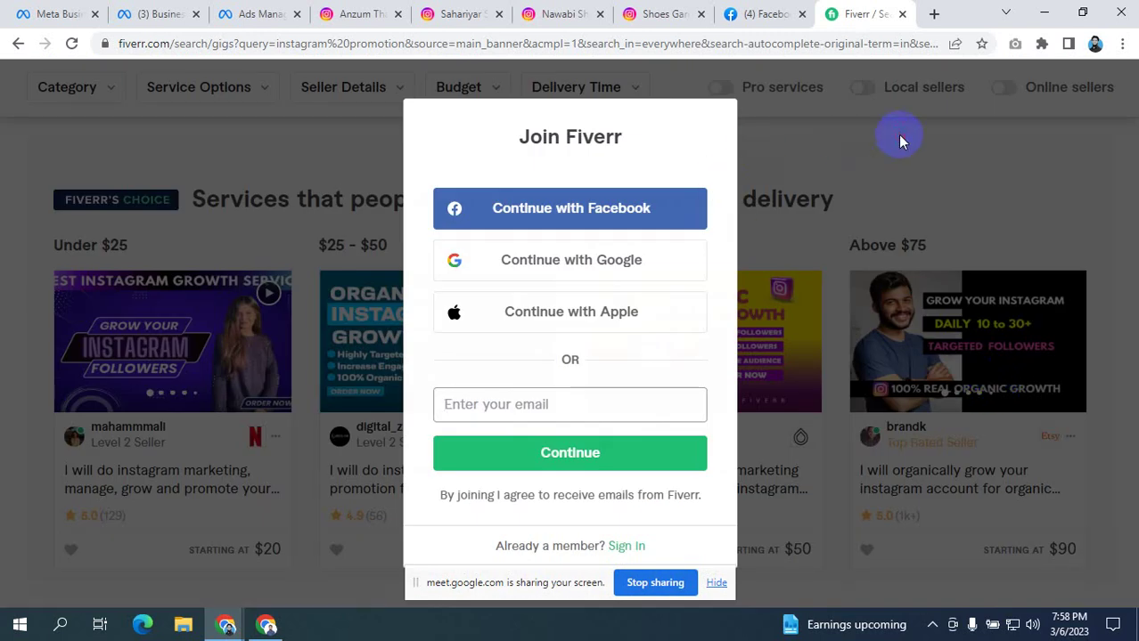
left_click(898, 172)
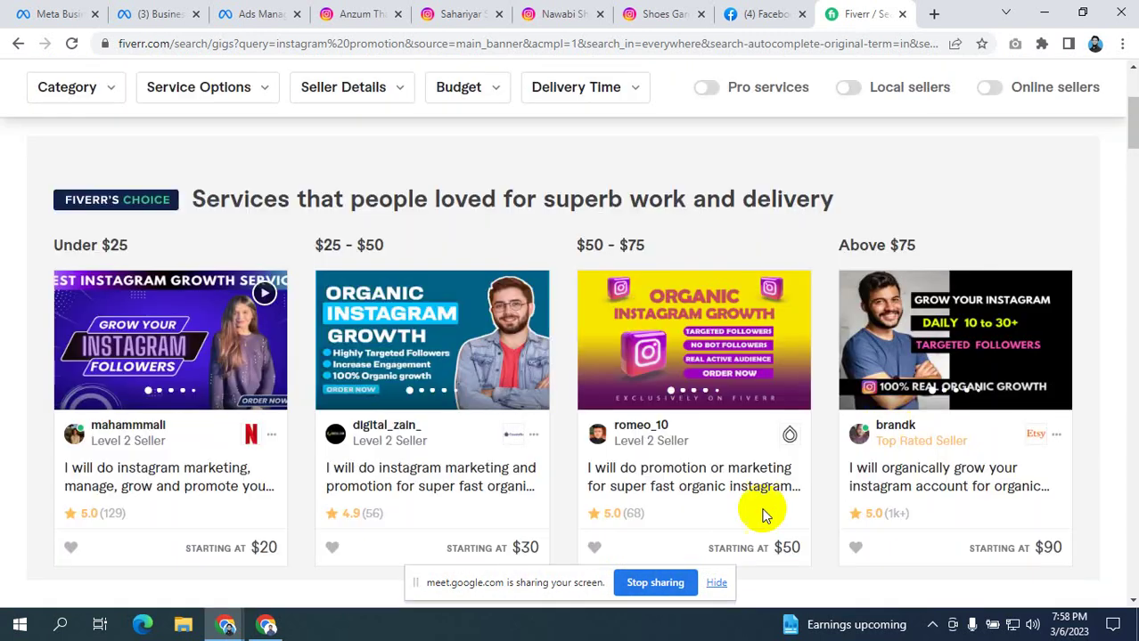
right_click(900, 471)
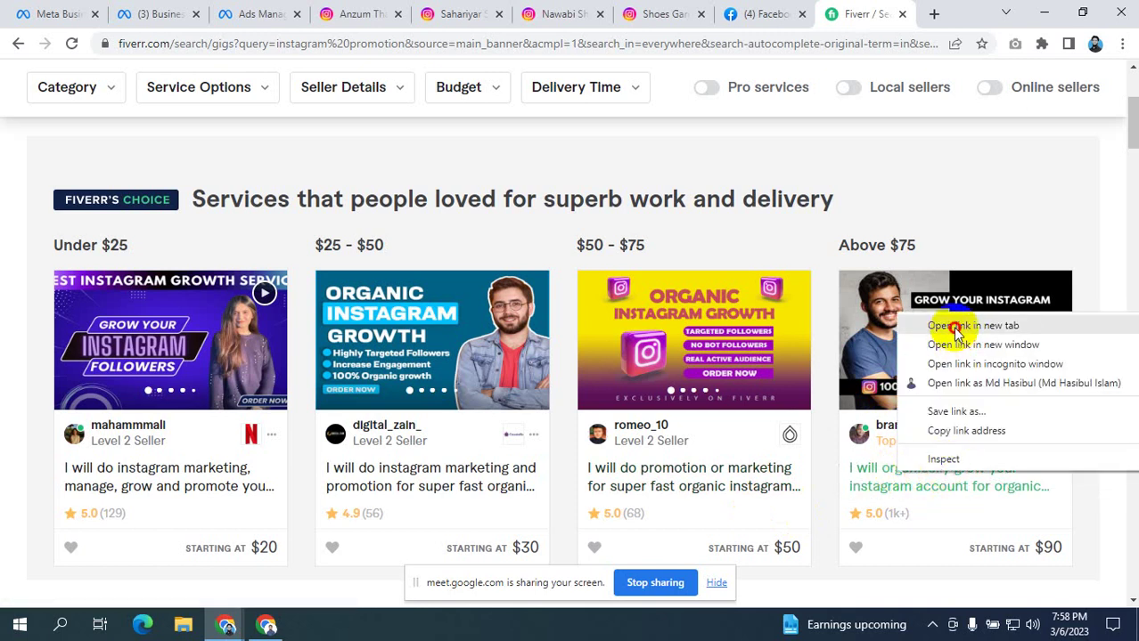
left_click(956, 327)
left_click(864, 15)
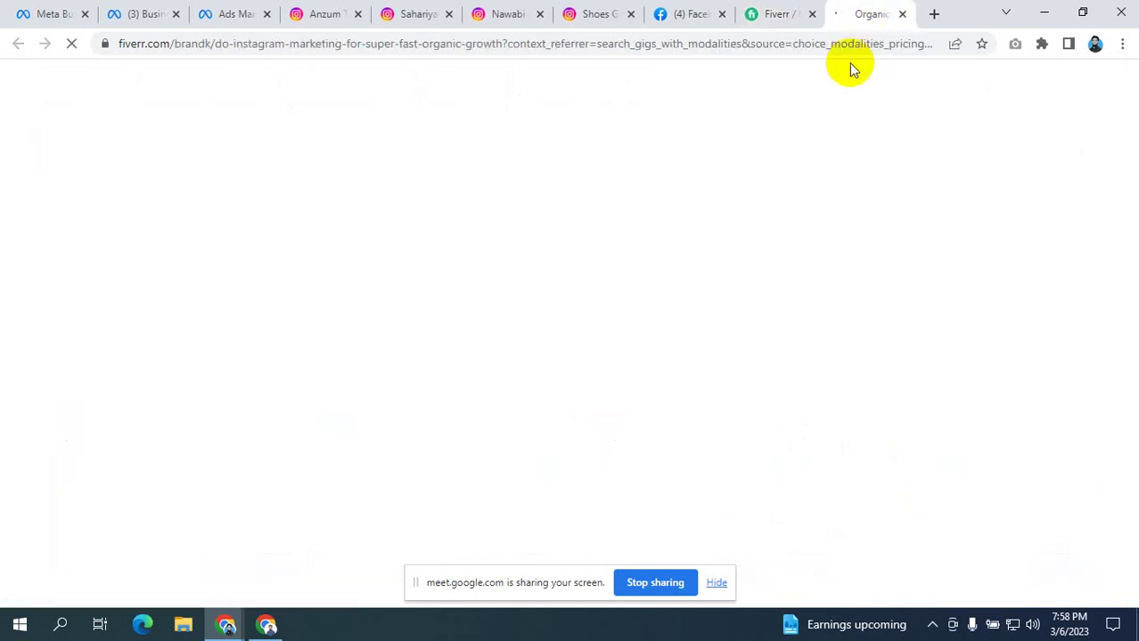
- Examine the gig's title and the Basic package's description of targeted followers and engagement
scroll(651, 220, "down", 1)
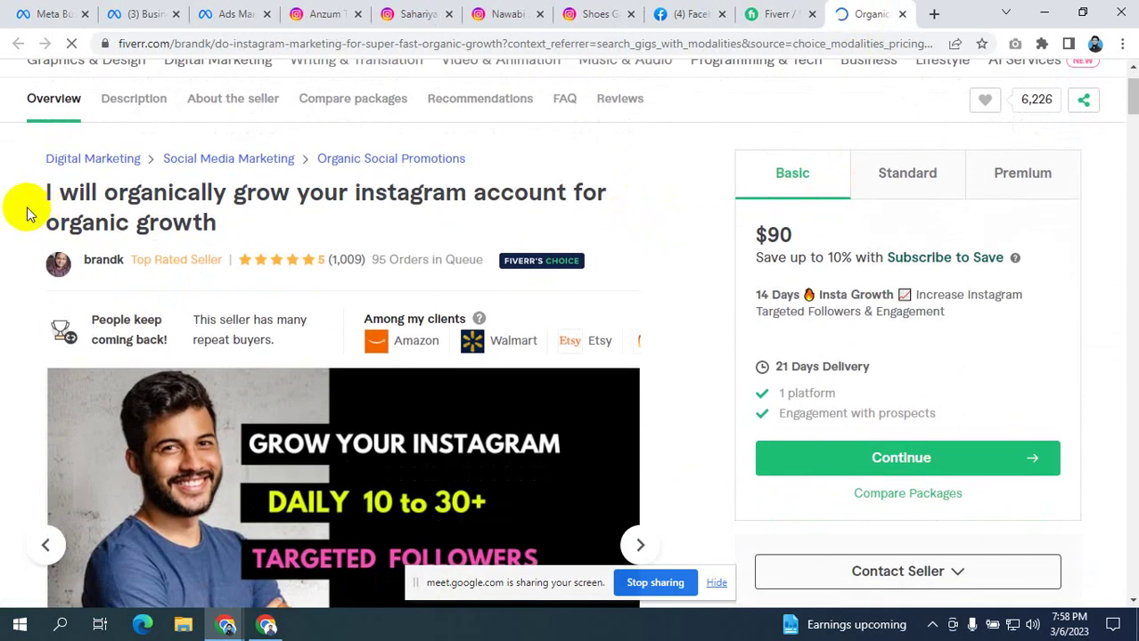
left_click_drag(27, 213, 359, 207)
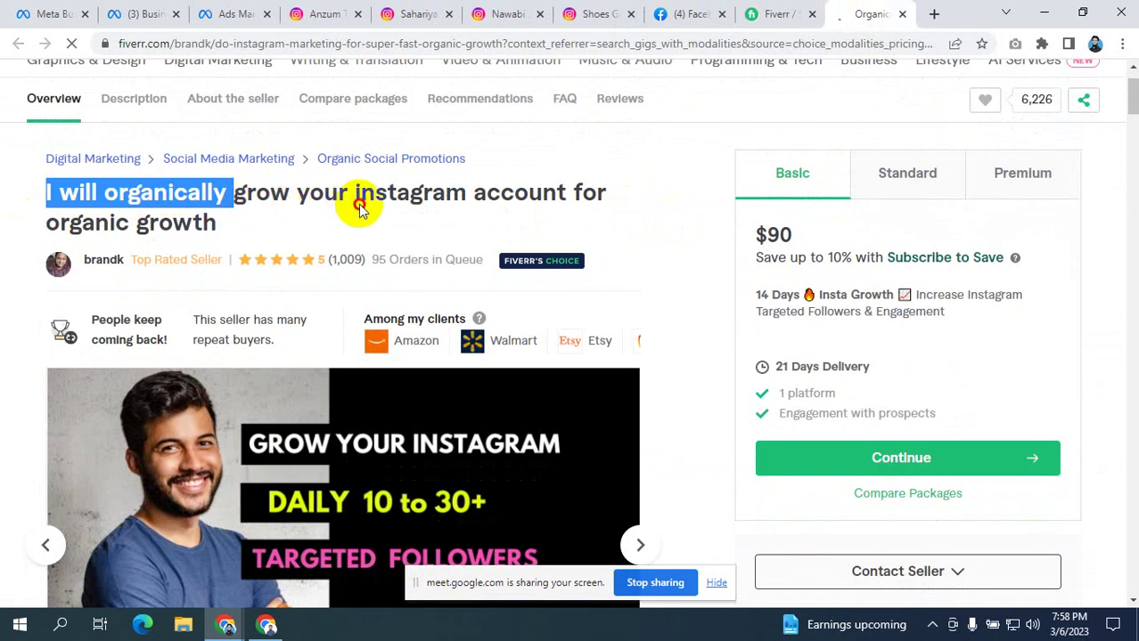
left_click(359, 207)
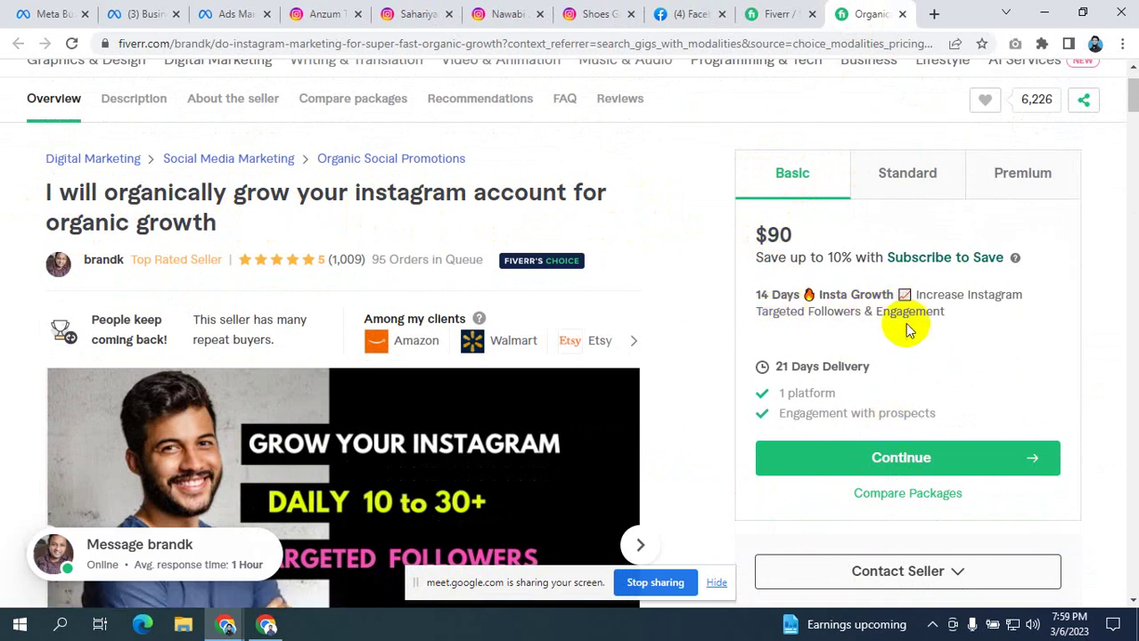
scroll(885, 334, "down", 2)
scroll(882, 330, "up", 1)
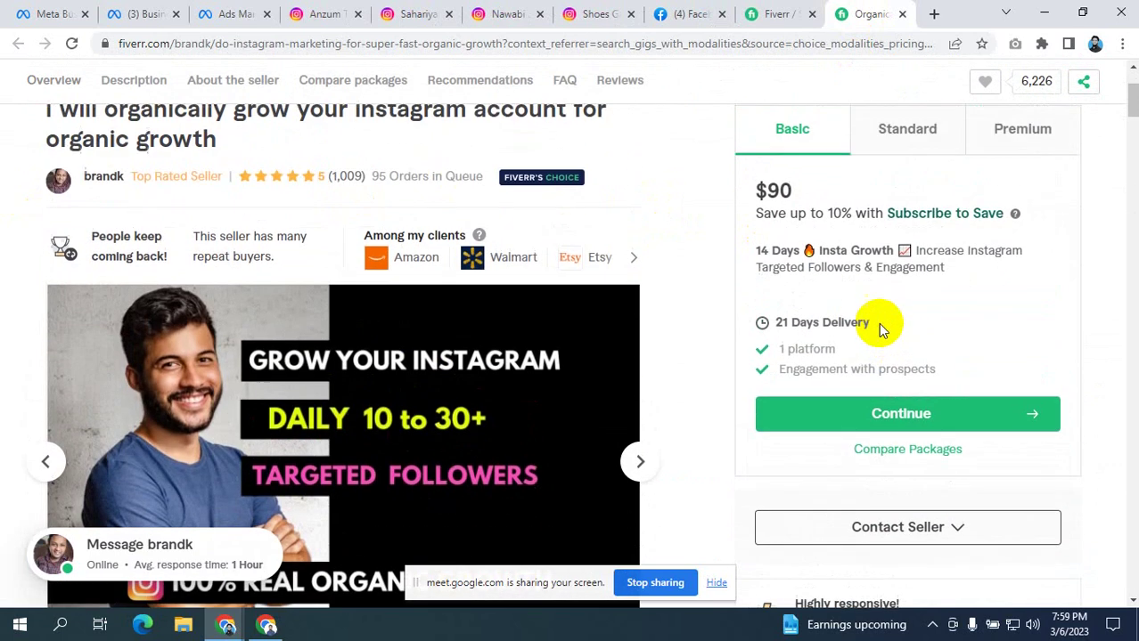
left_click_drag(918, 250, 951, 280)
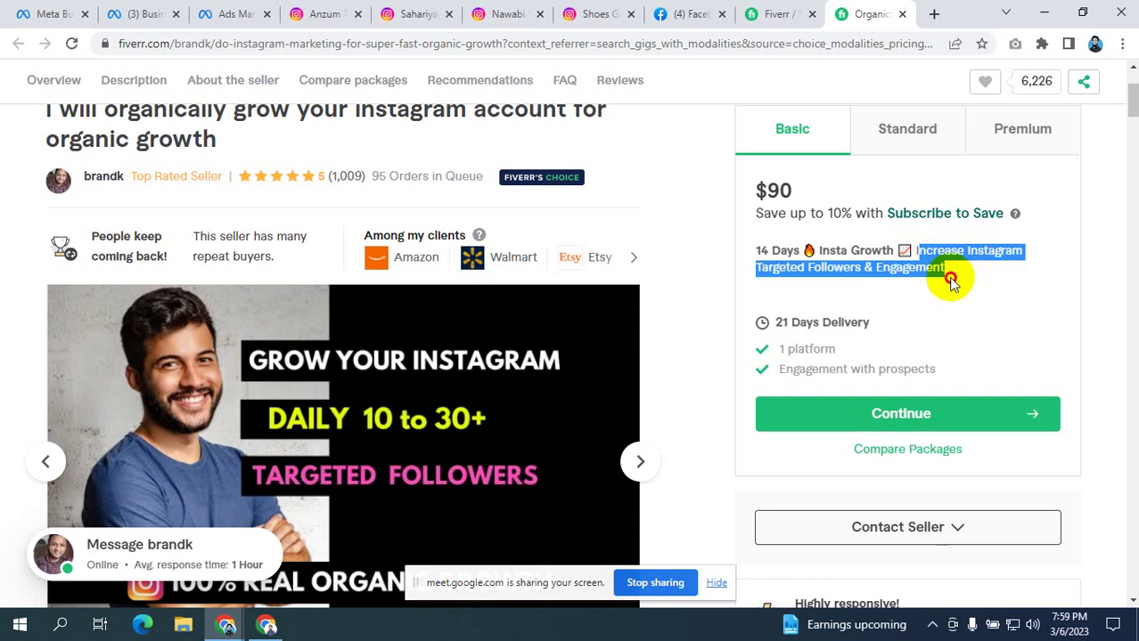
left_click(951, 280)
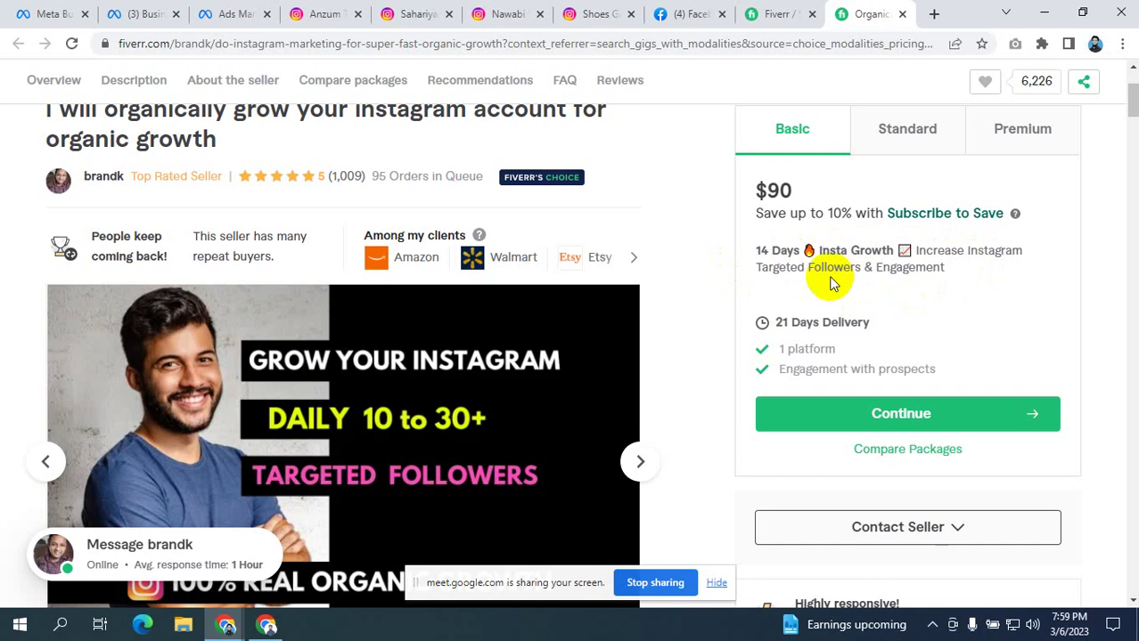
- View the gig's Standard and Premium package details for comparison
mouse_move(369, 424)
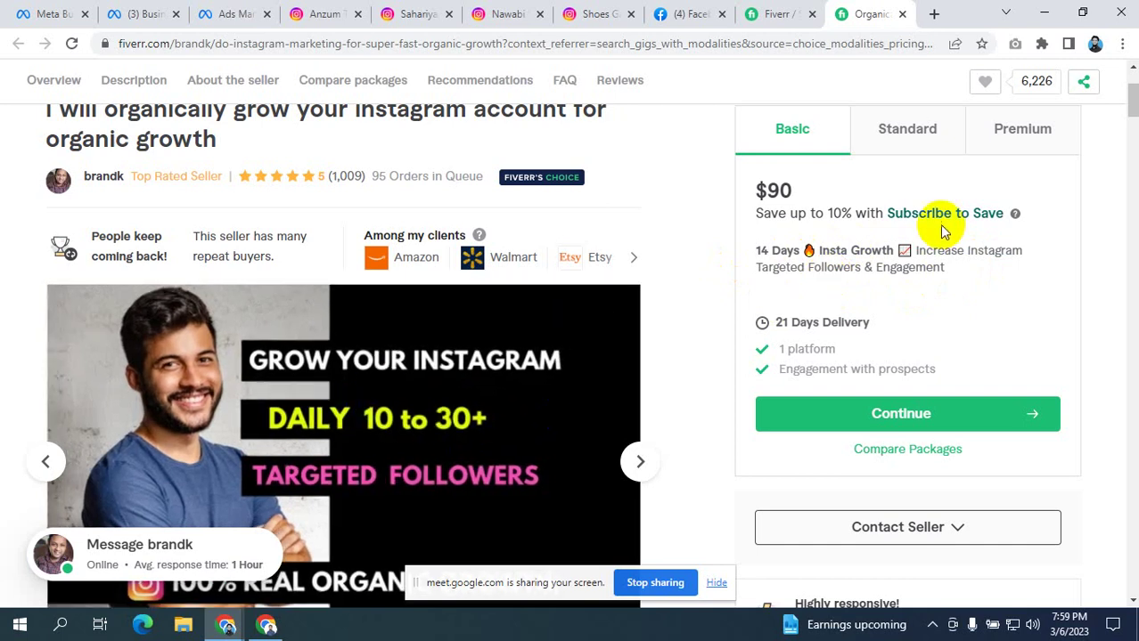
left_click(909, 134)
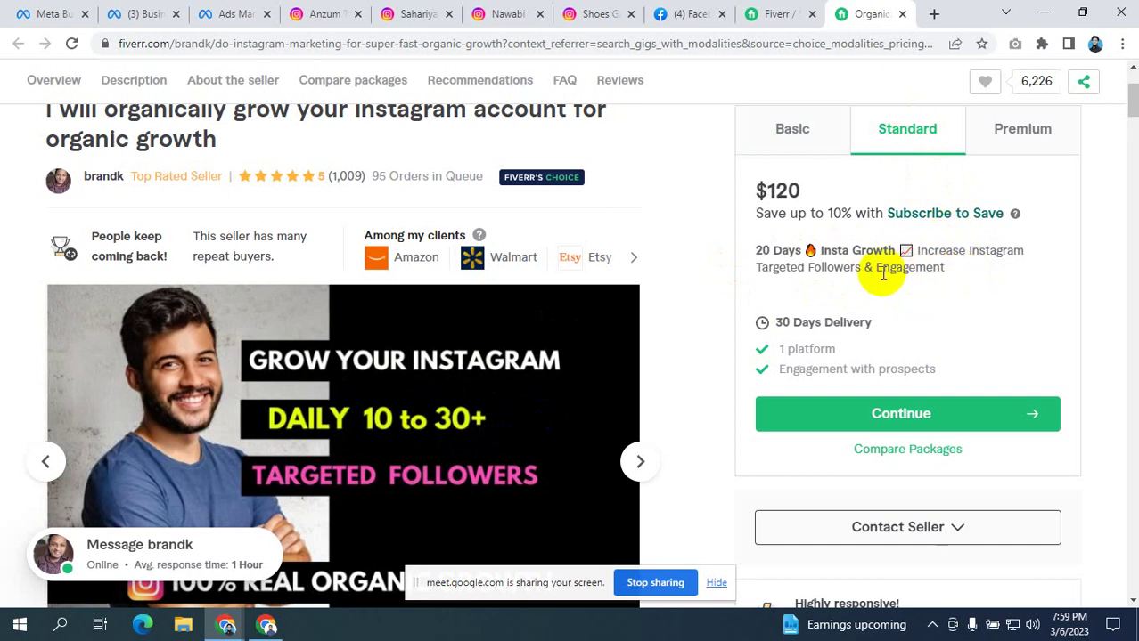
left_click(1011, 131)
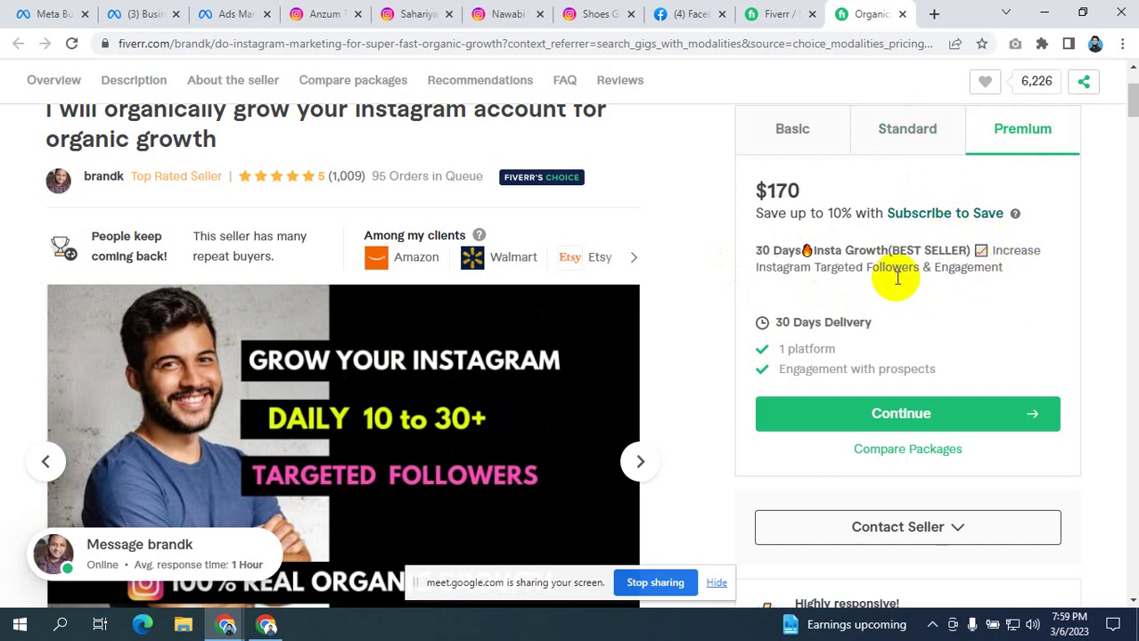
- Examine the gig's promotional banner and highlight the Premium package's price
scroll(949, 303, "down", 2)
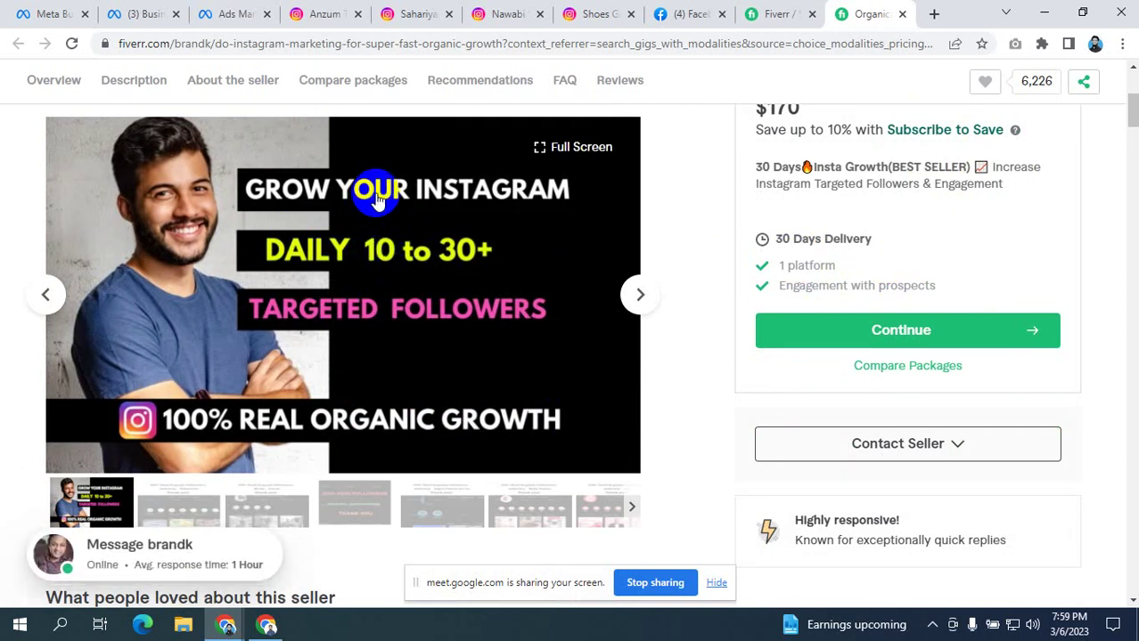
scroll(515, 186, "up", 2)
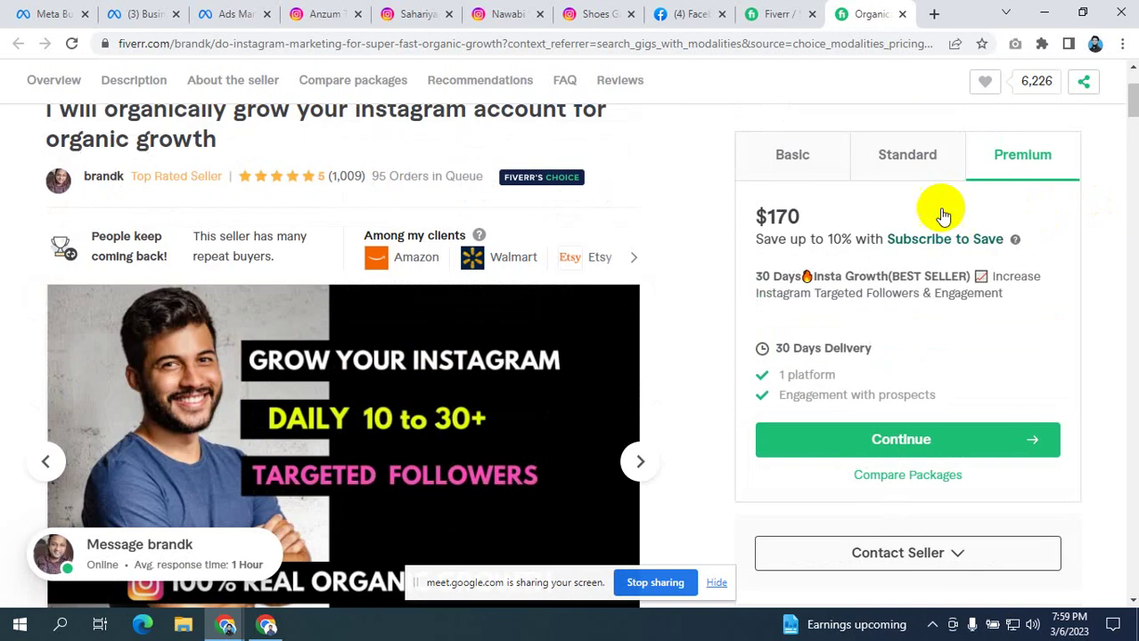
left_click(759, 276)
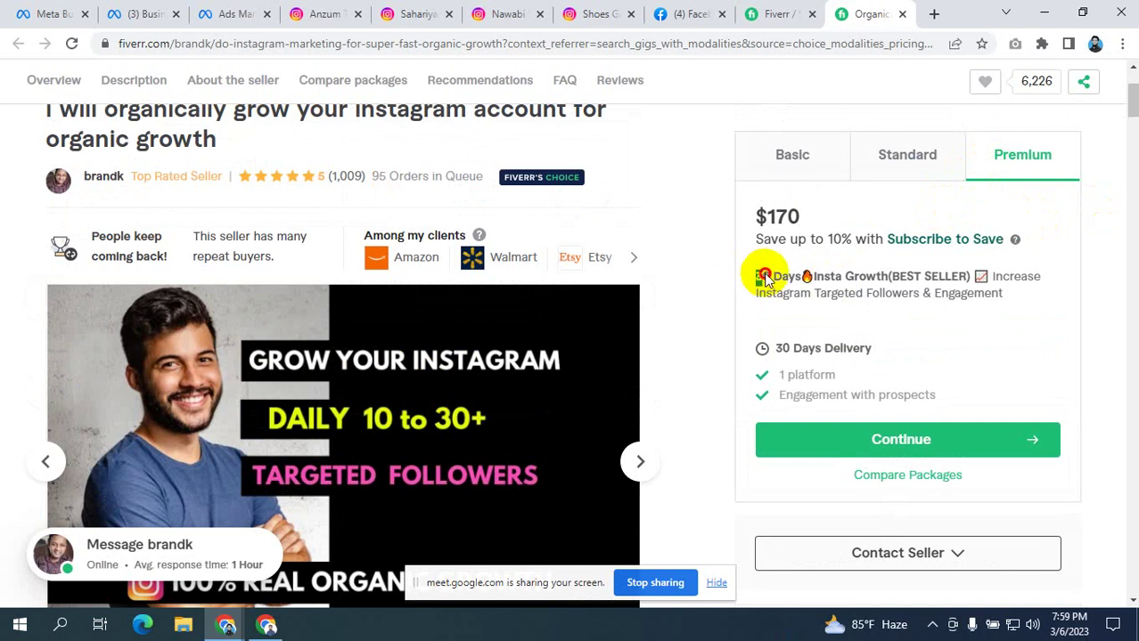
left_click_drag(764, 278, 768, 221)
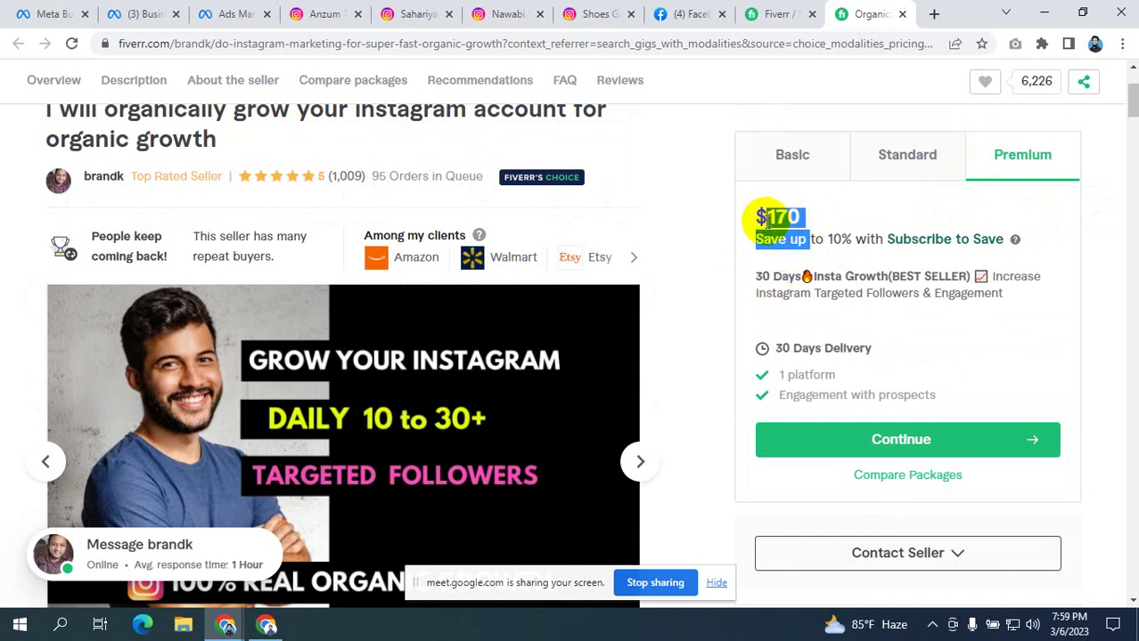
left_click_drag(768, 221, 757, 218)
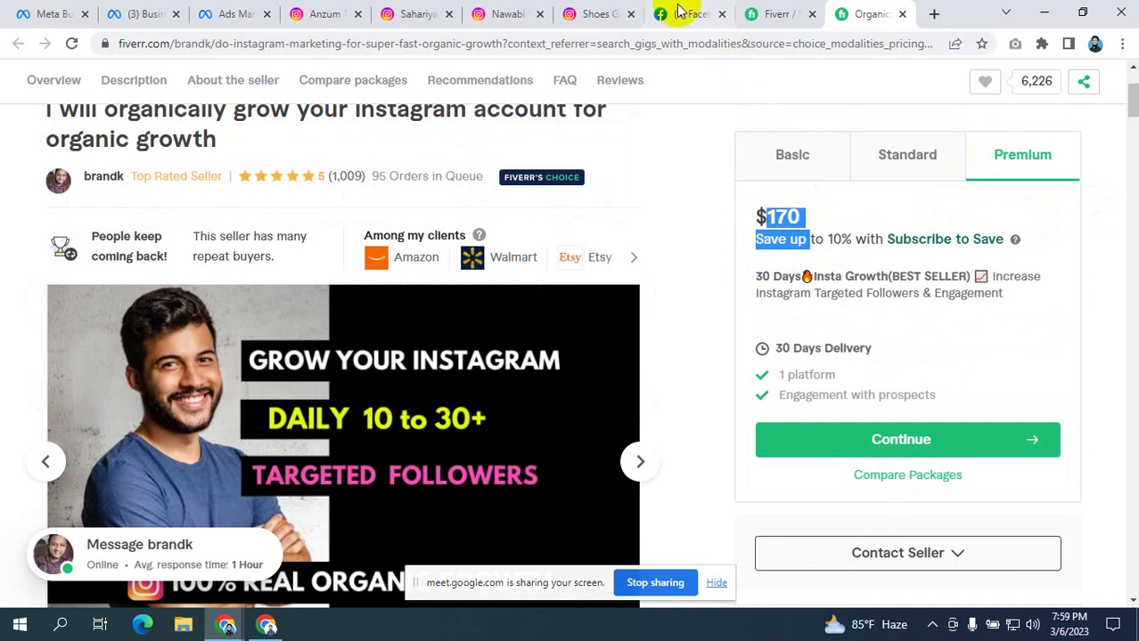
- Glance at the Shoes Garden Instagram profile, then return to the Fiverr gig and view its seller information and service description
left_click(595, 12)
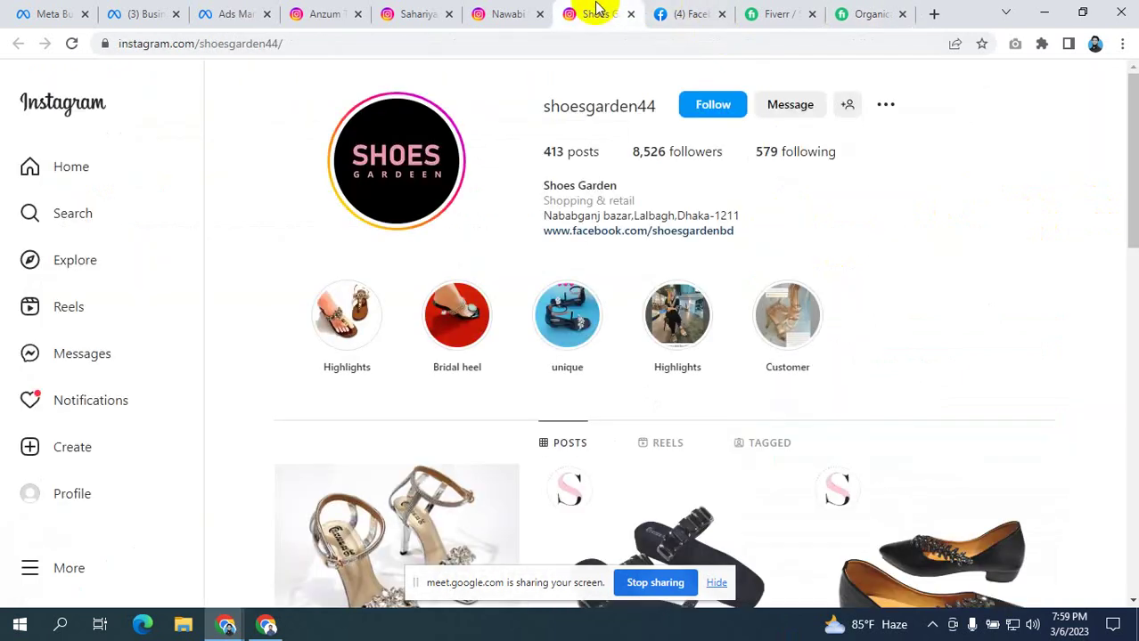
left_click(864, 12)
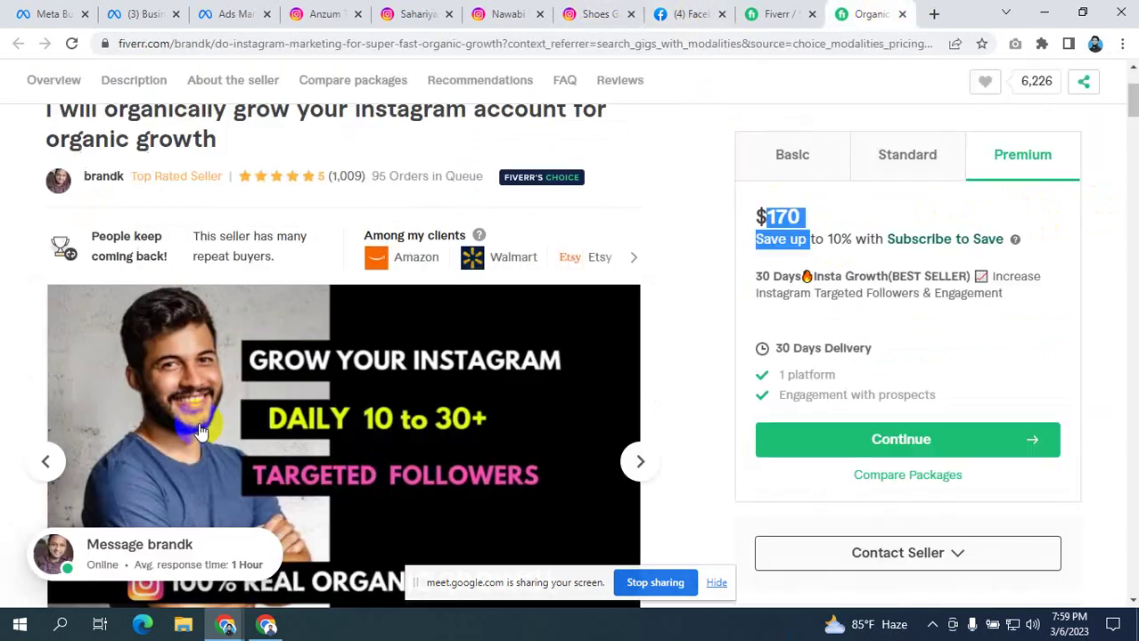
scroll(325, 259, "up", 2)
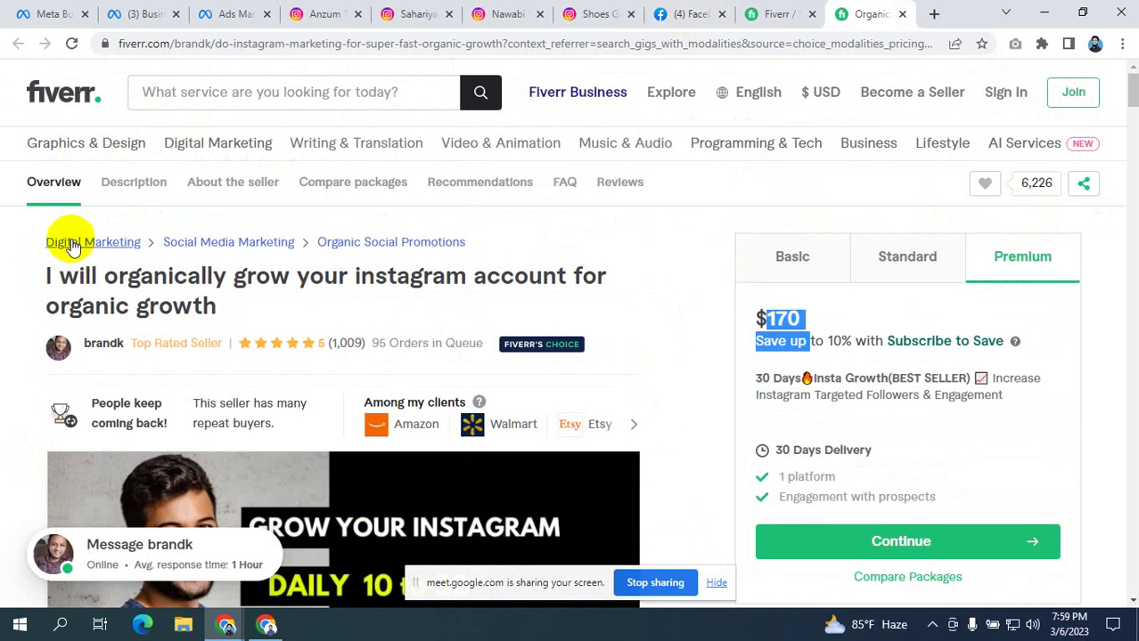
left_click(98, 344)
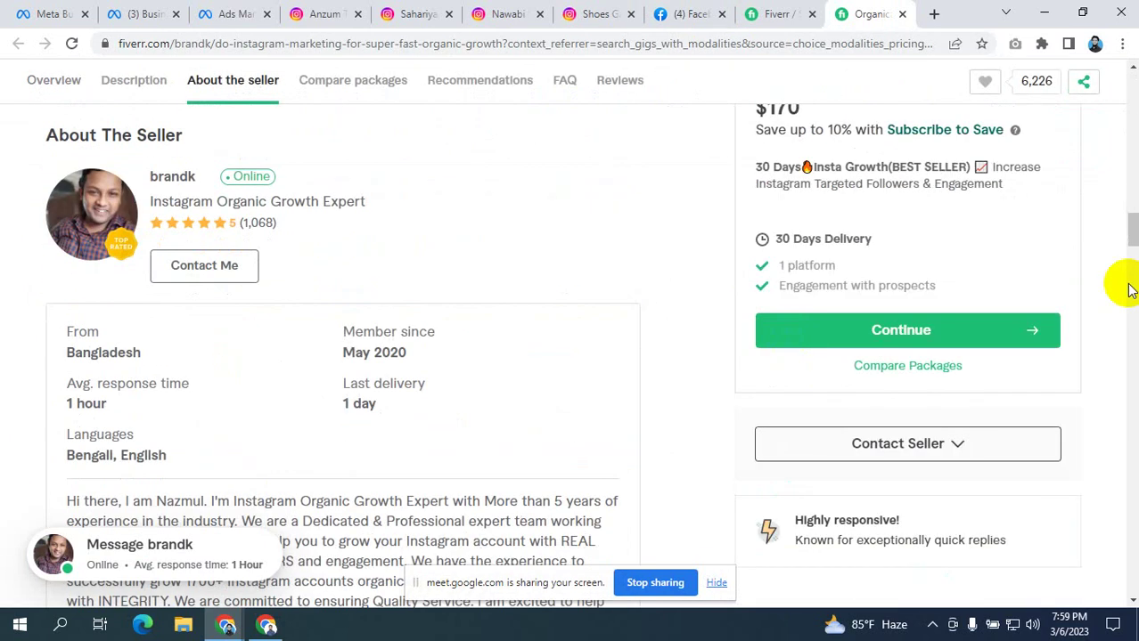
scroll(608, 284, "up", 10)
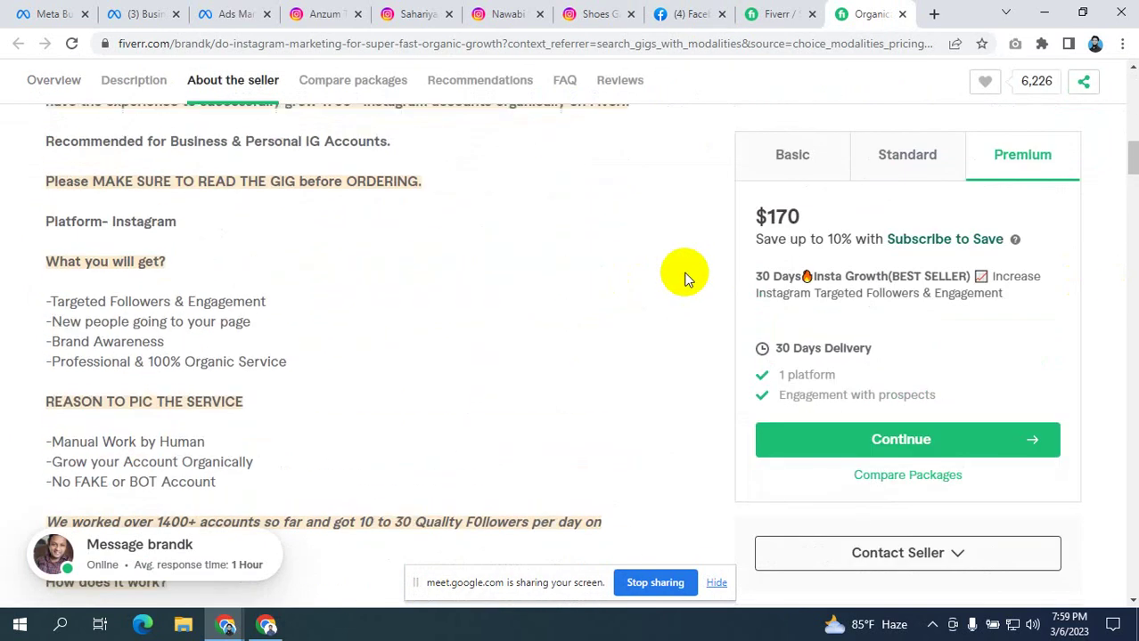
- Switch to the shoesgarden44 Instagram profile and examine its follower figures, bio, highlights and product posts
left_click(581, 14)
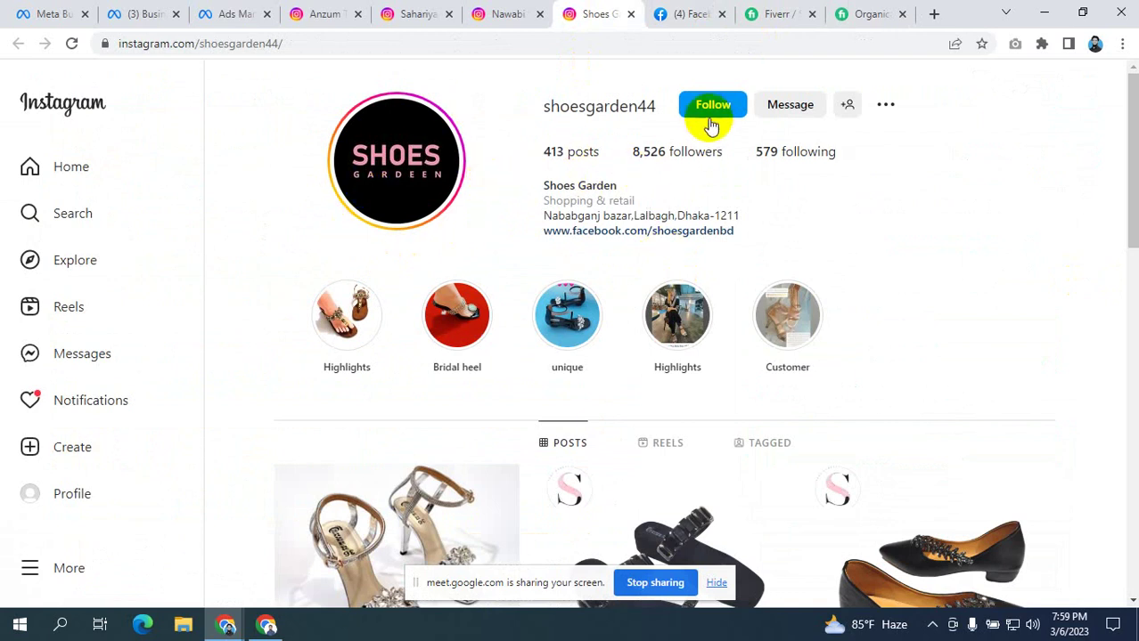
scroll(698, 113, "down", 1)
scroll(677, 116, "up", 1)
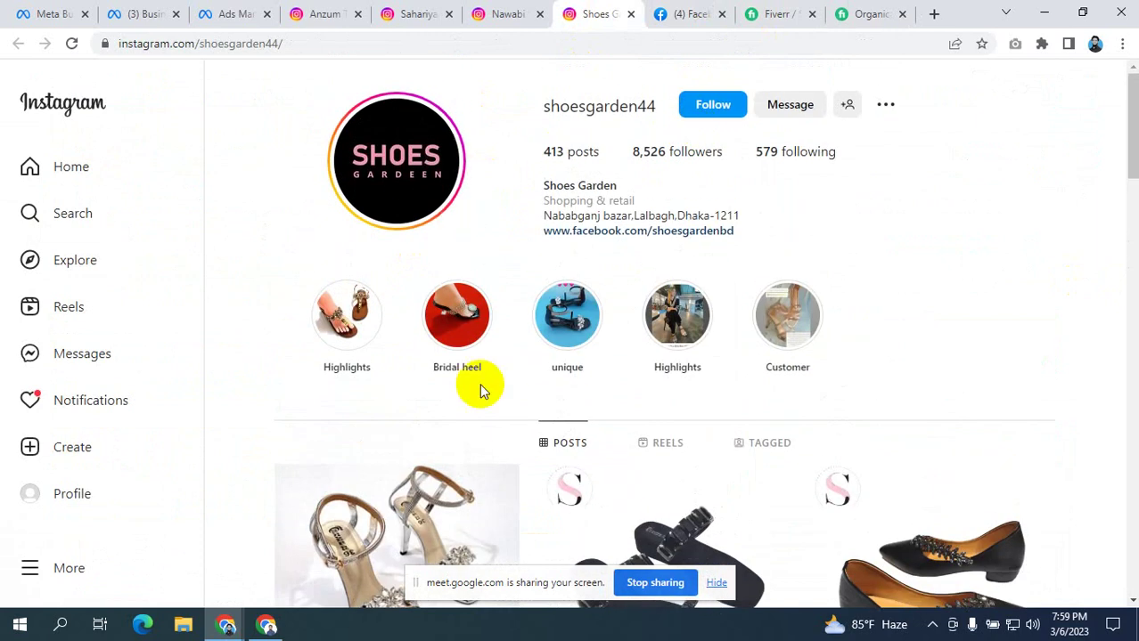
scroll(581, 316, "down", 2)
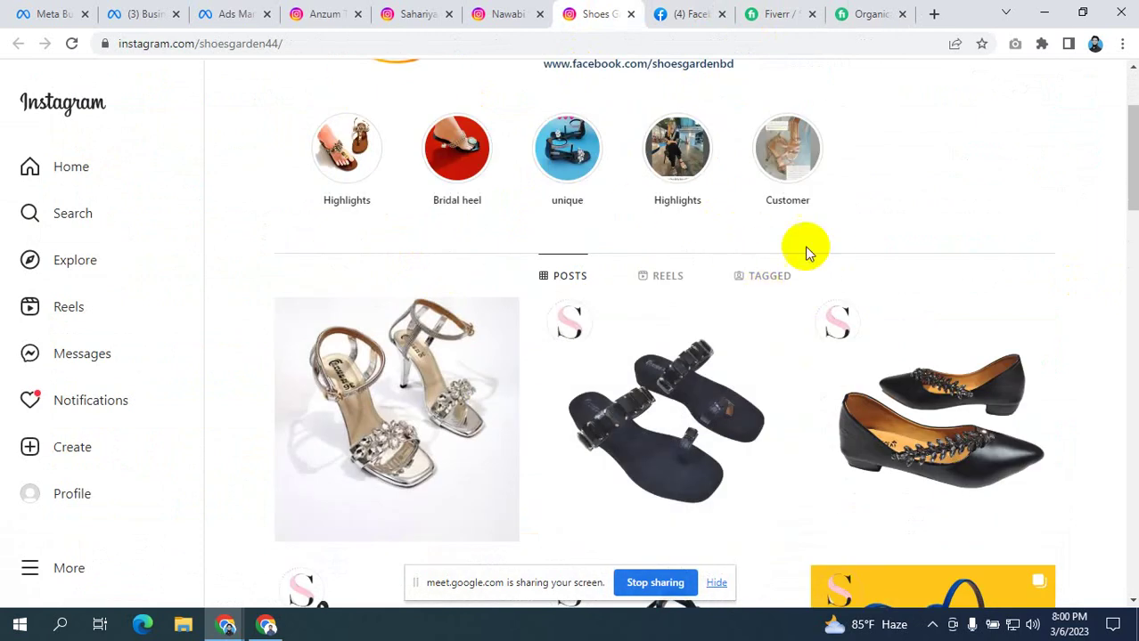
scroll(375, 286, "down", 2)
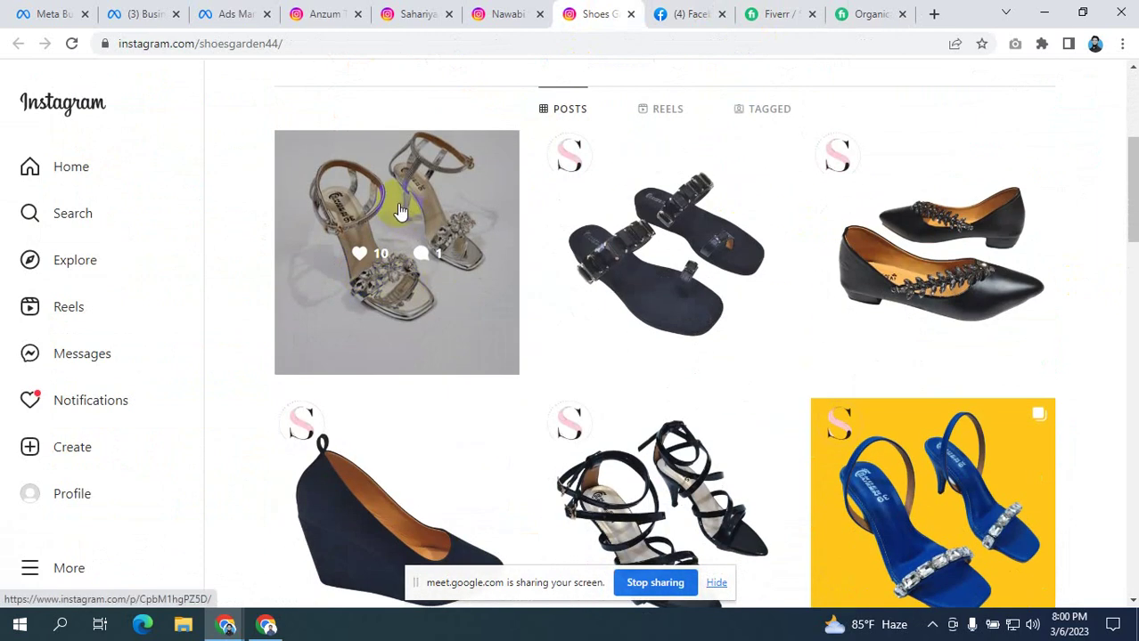
scroll(424, 207, "up", 4)
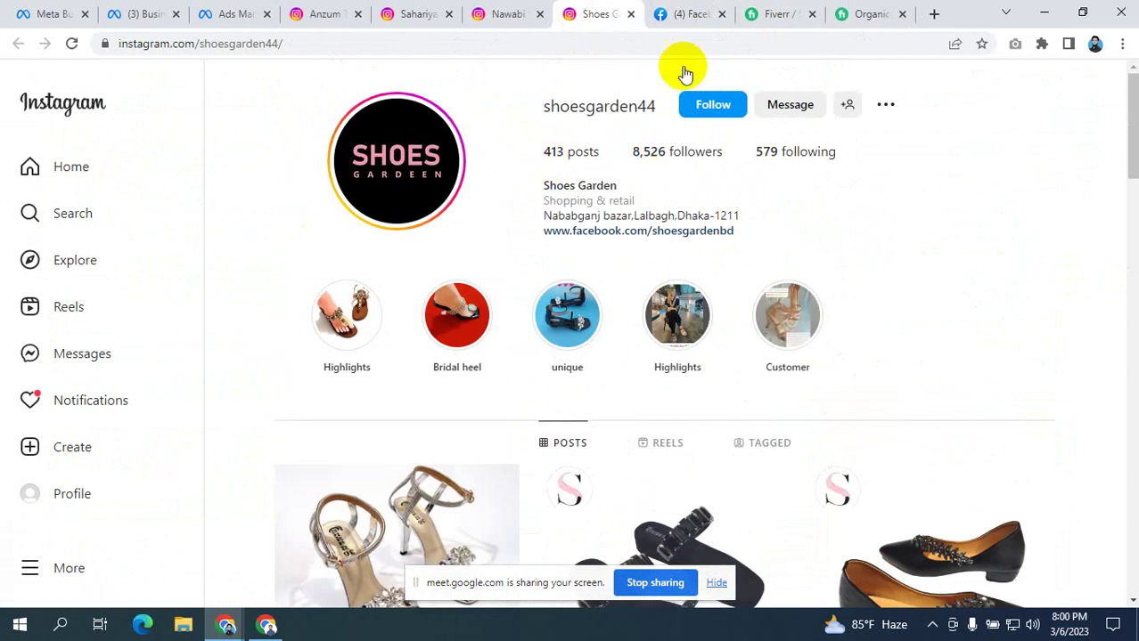
scroll(668, 205, "down", 1)
scroll(730, 196, "up", 1)
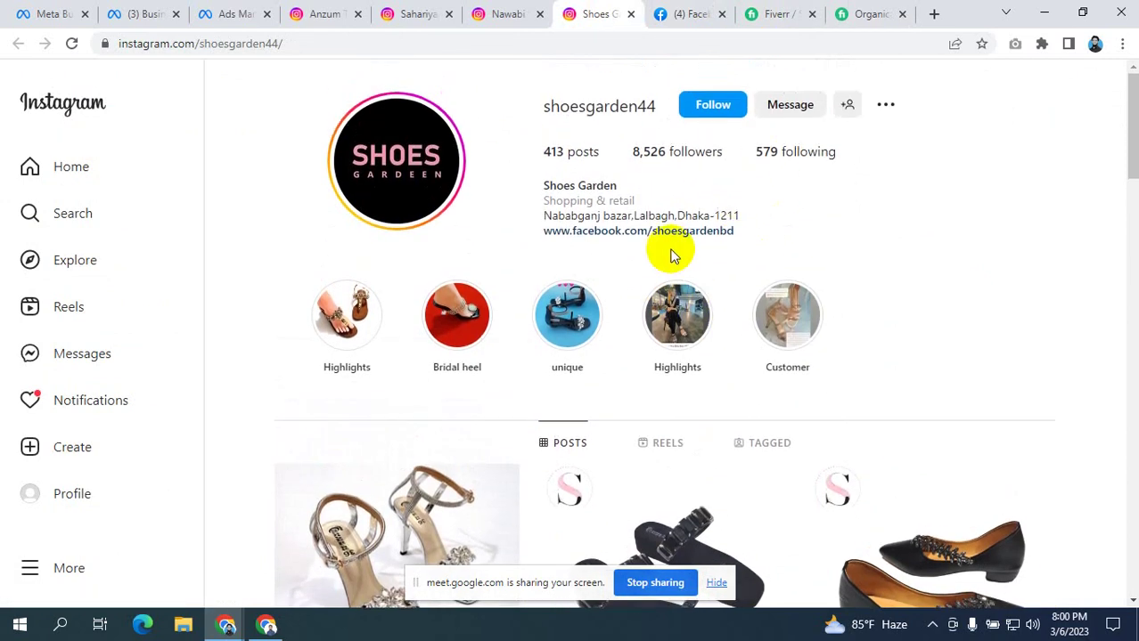
scroll(642, 263, "down", 3)
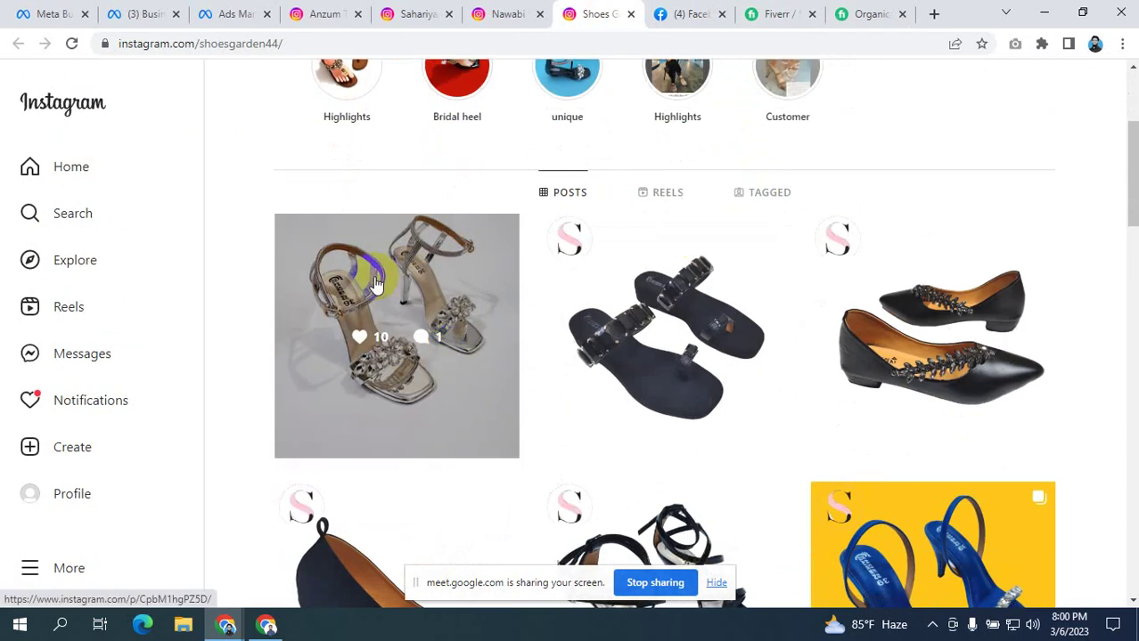
- Open the silver heels post, look through the accounts that liked it, and close both the likes list and the post
left_click(383, 279)
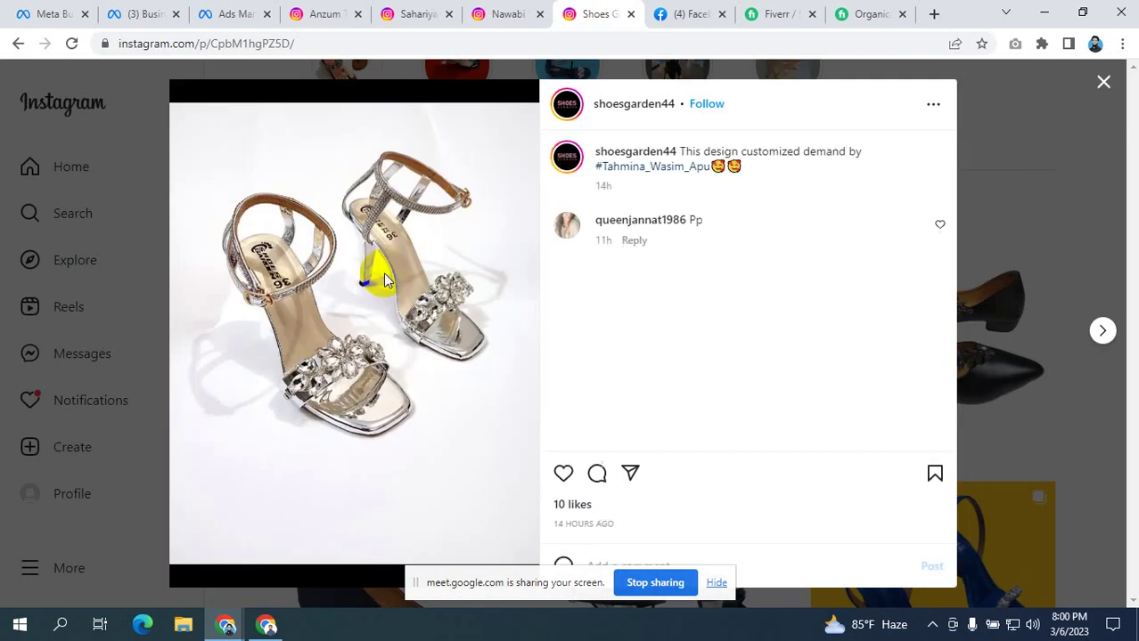
left_click(571, 504)
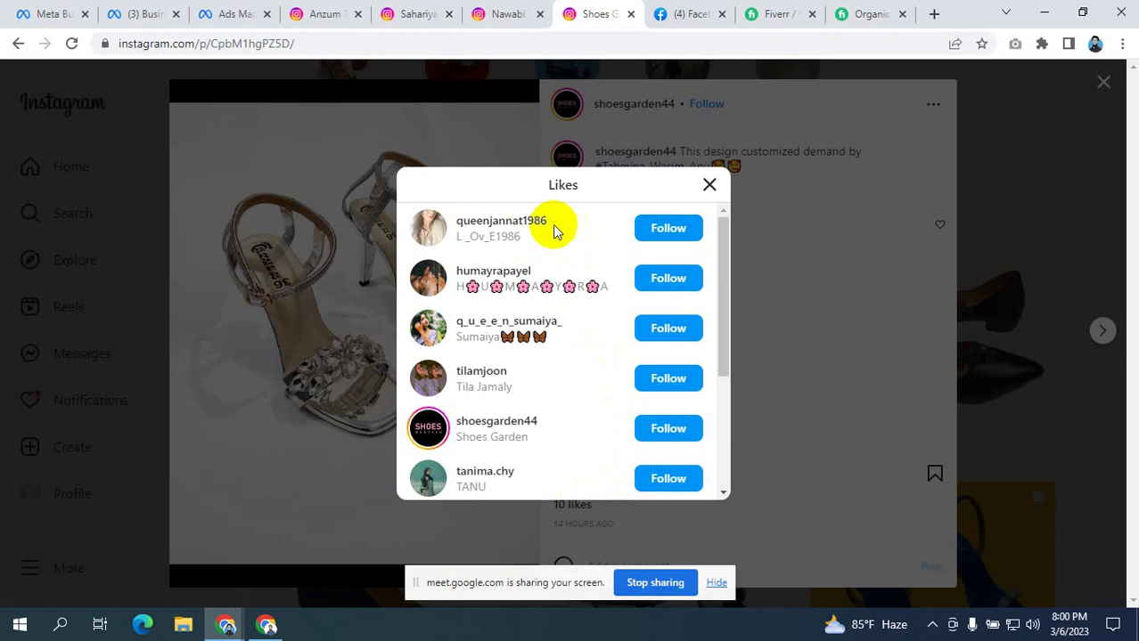
scroll(588, 294, "down", 2)
scroll(534, 378, "up", 2)
scroll(622, 355, "down", 3)
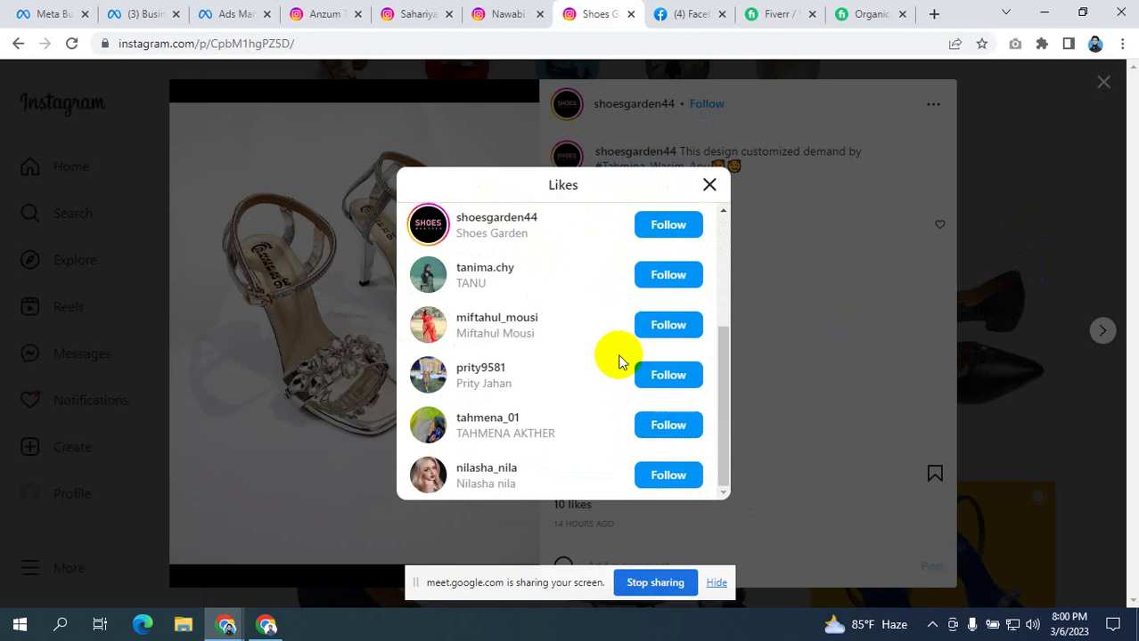
scroll(617, 356, "up", 3)
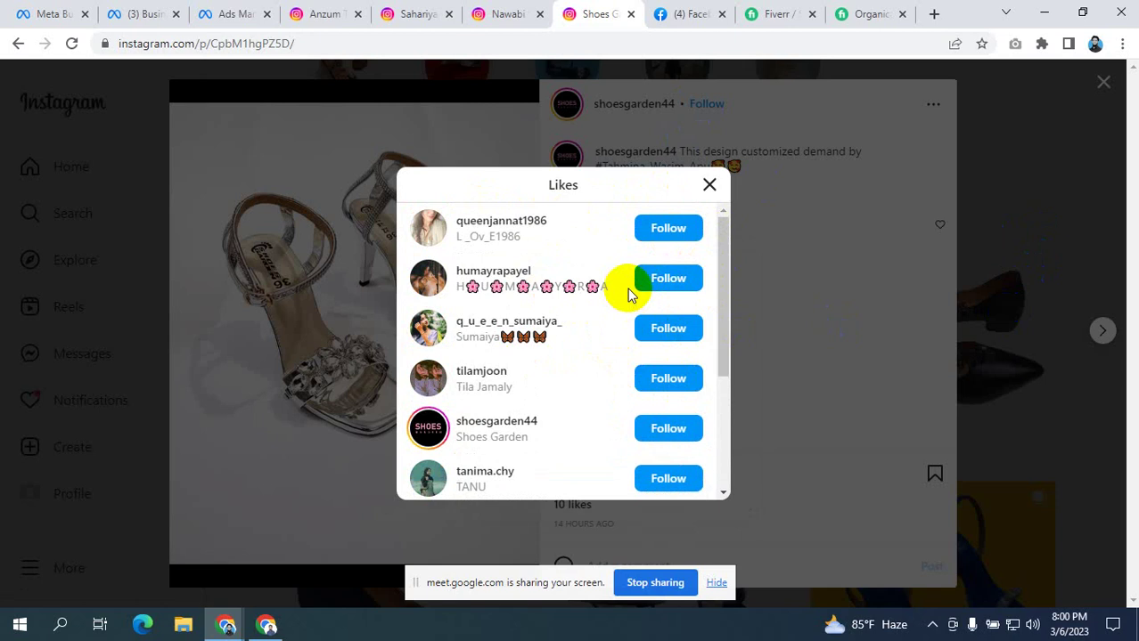
left_click(708, 186)
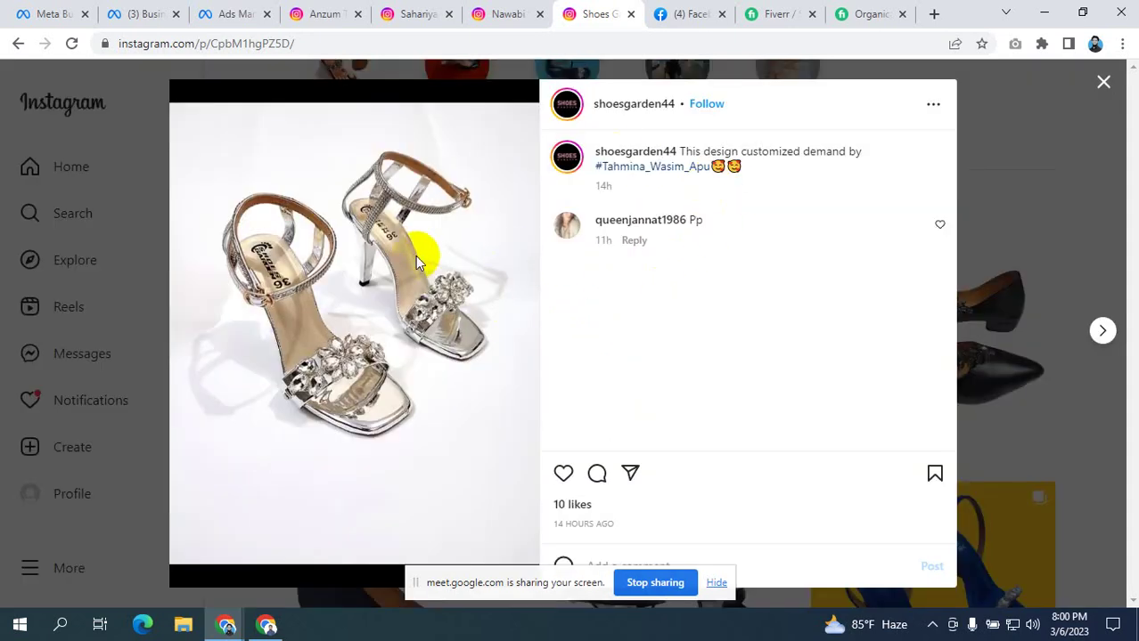
left_click(1102, 84)
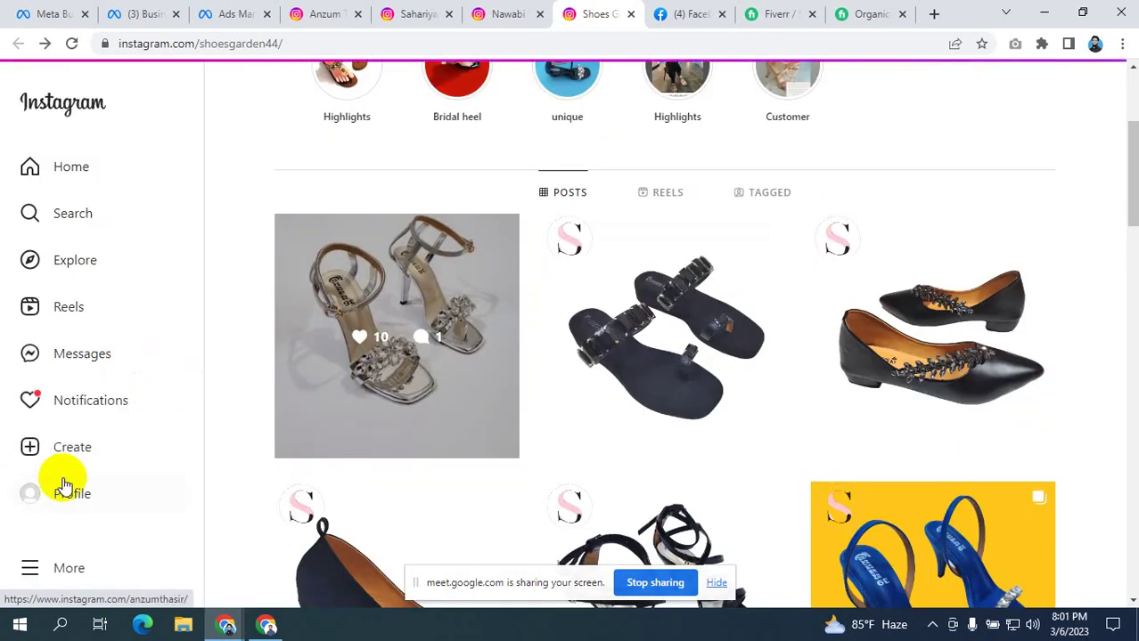
- Open the account's own Instagram profile and highlight its username at the head of the profile
left_click(65, 504)
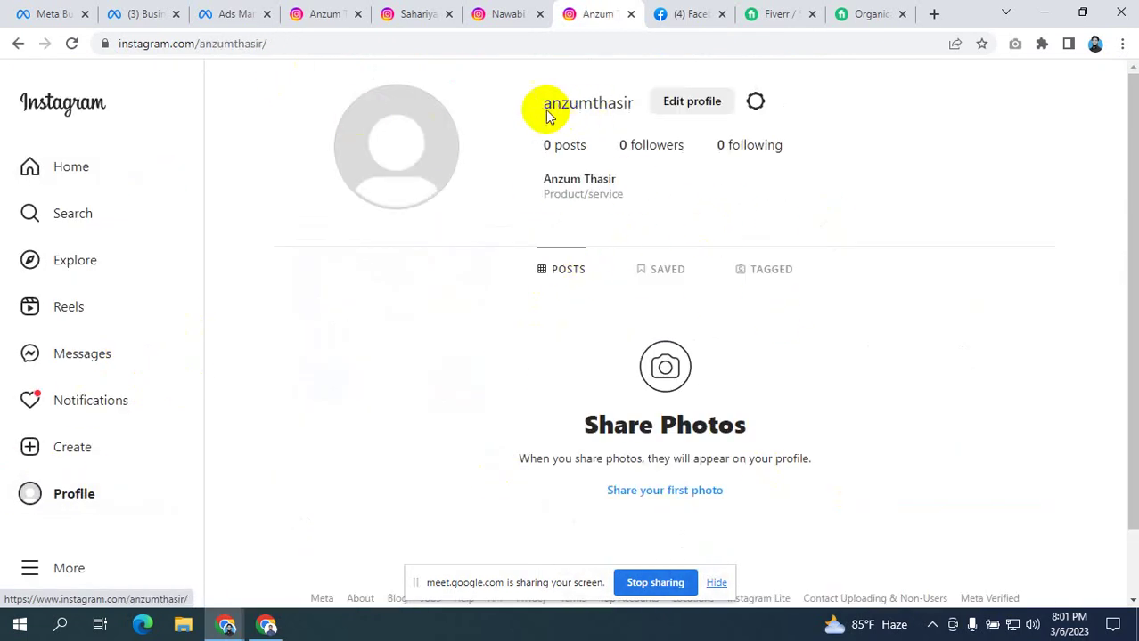
left_click_drag(544, 104, 637, 102)
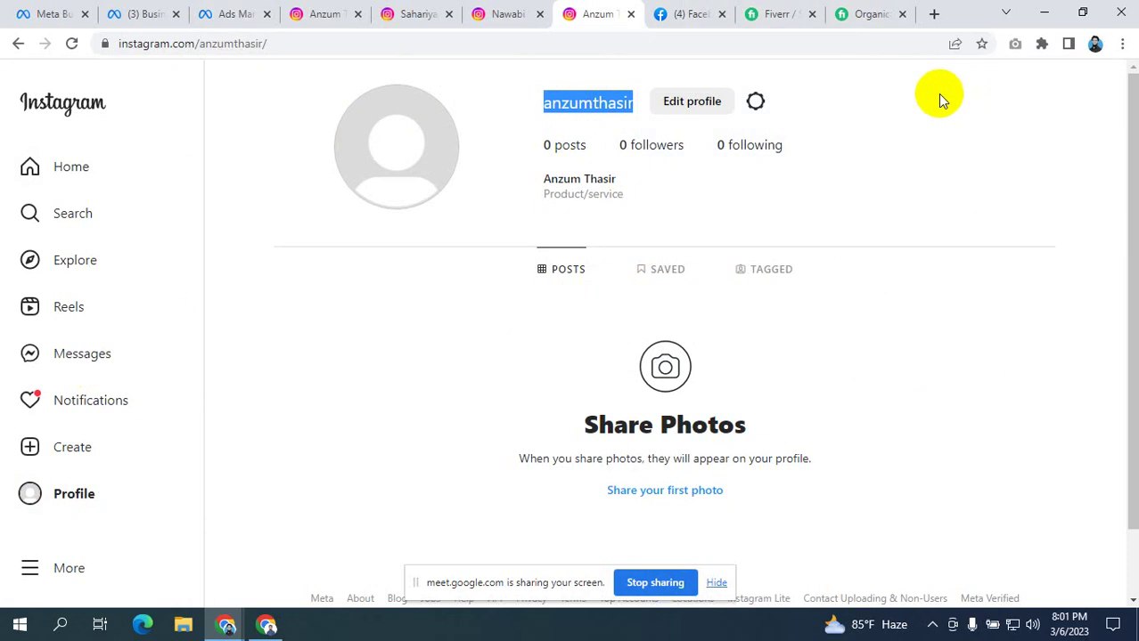
left_click(531, 95)
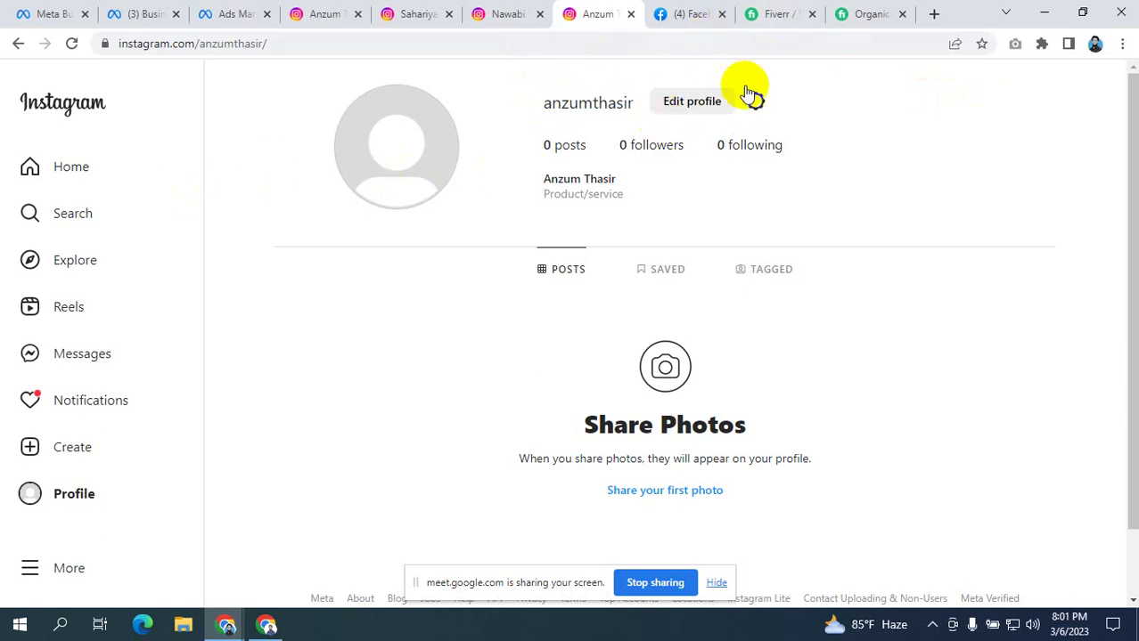
left_click_drag(527, 103, 612, 103)
double_click(608, 103)
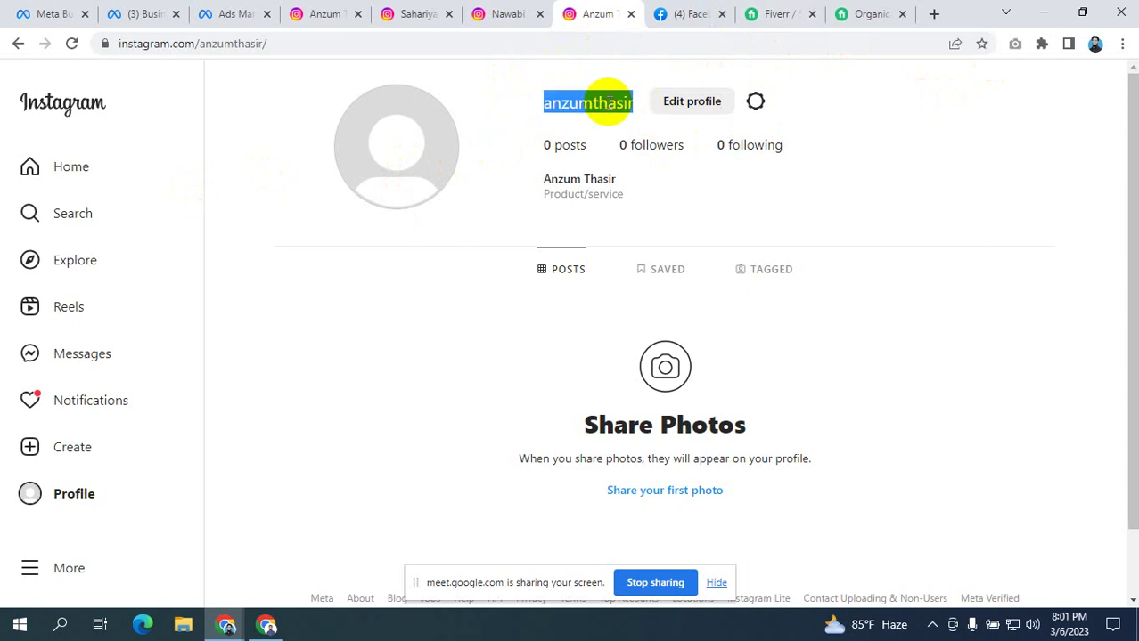
left_click(559, 71)
double_click(573, 104)
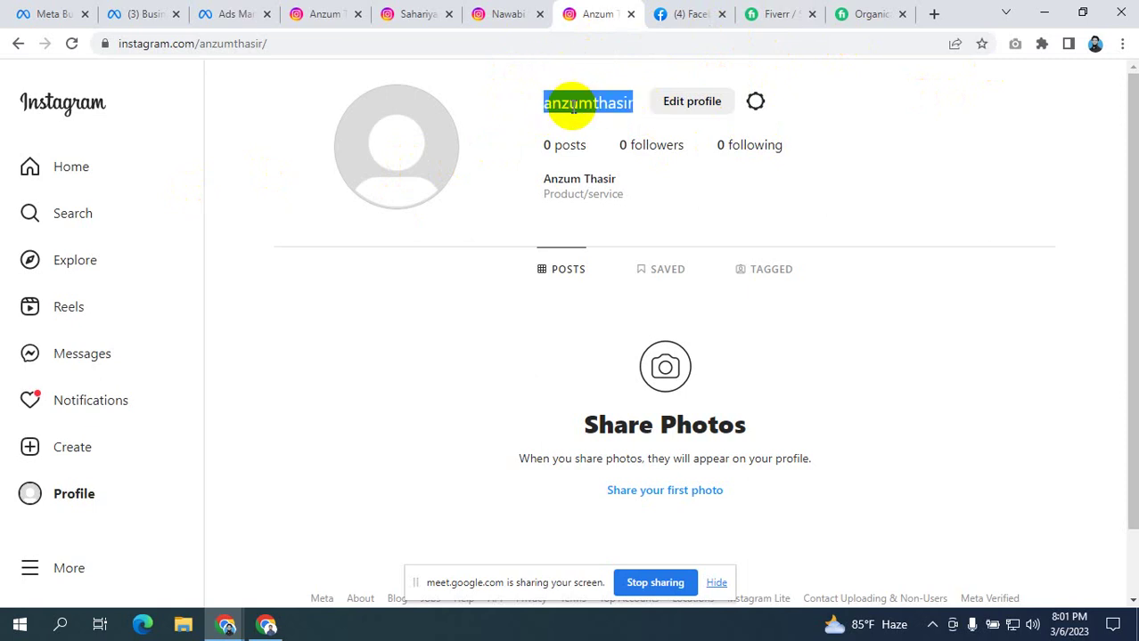
left_click(544, 105)
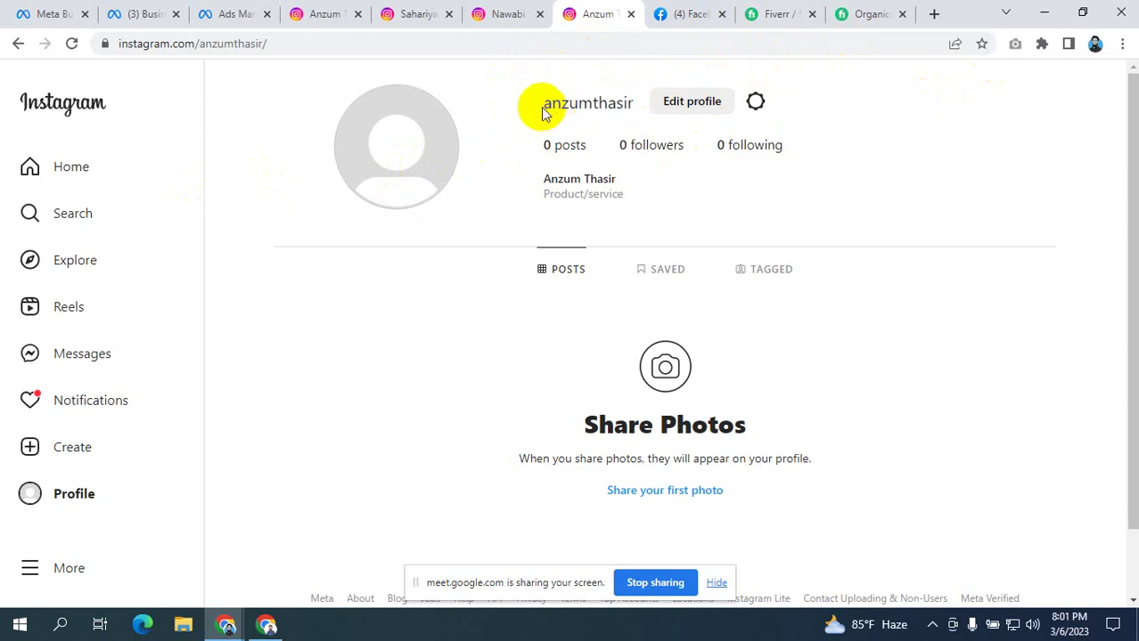
left_click_drag(537, 105, 630, 104)
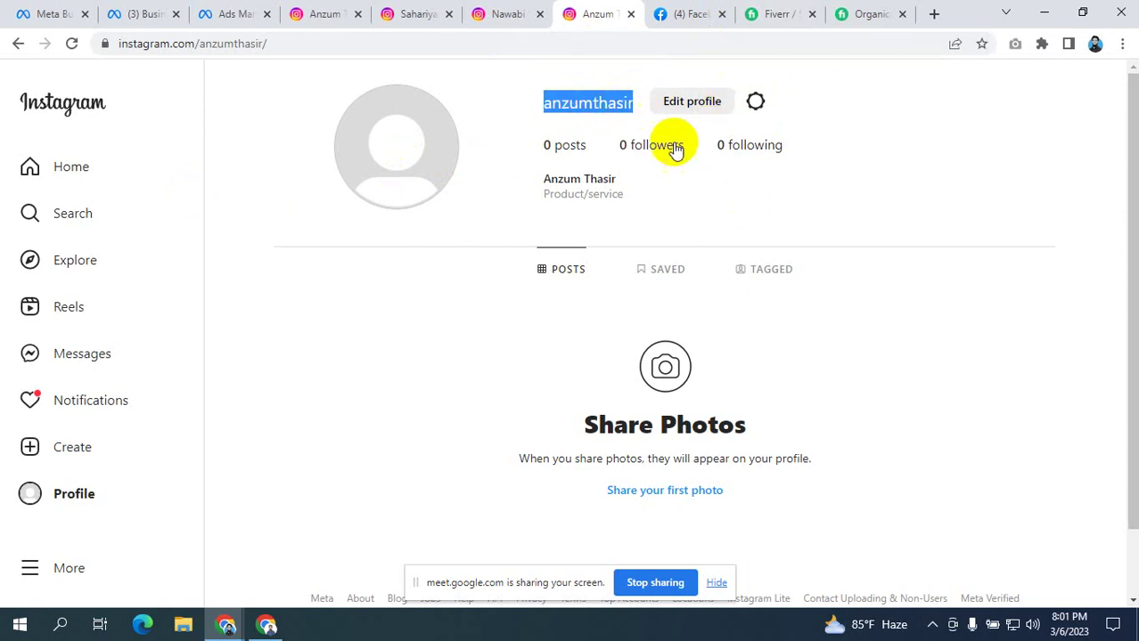
left_click(865, 84)
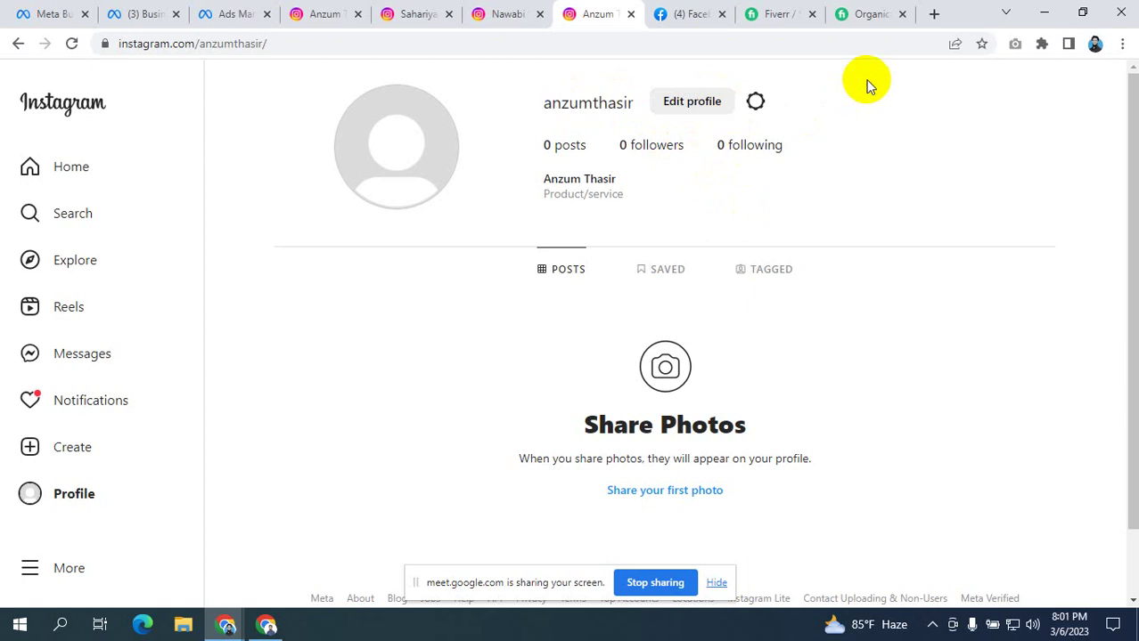
double_click(577, 104)
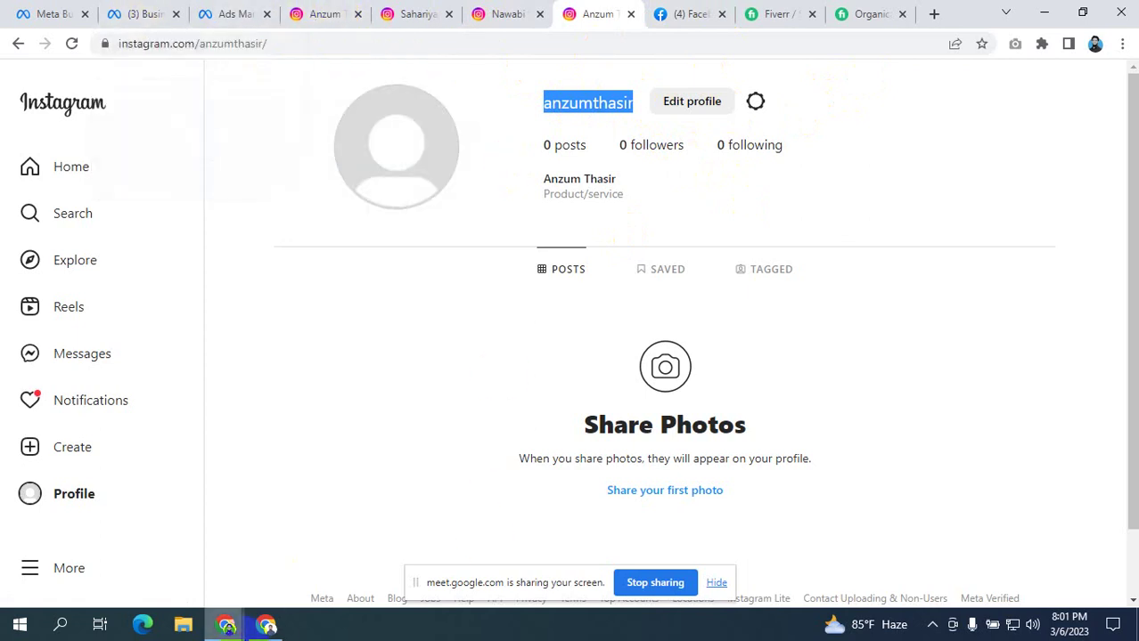
- Switch to the Google Meet window to check the call, briefly returning to the Instagram profile in between
left_click(265, 624)
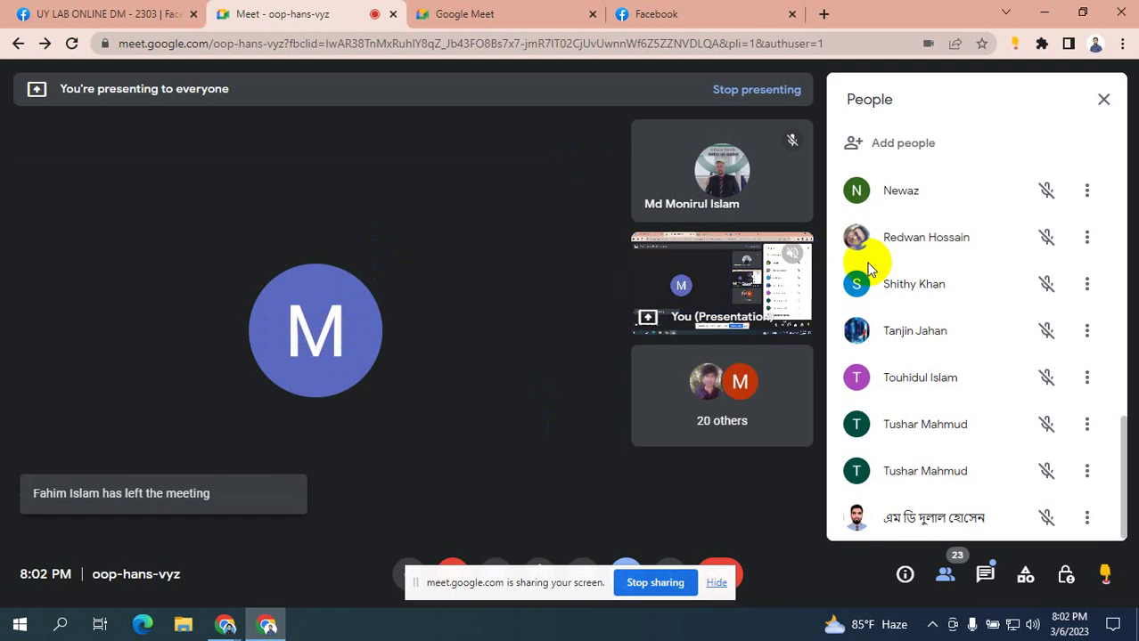
key("alt+Tab")
key("alt+Tab")
key("alt+Tab")
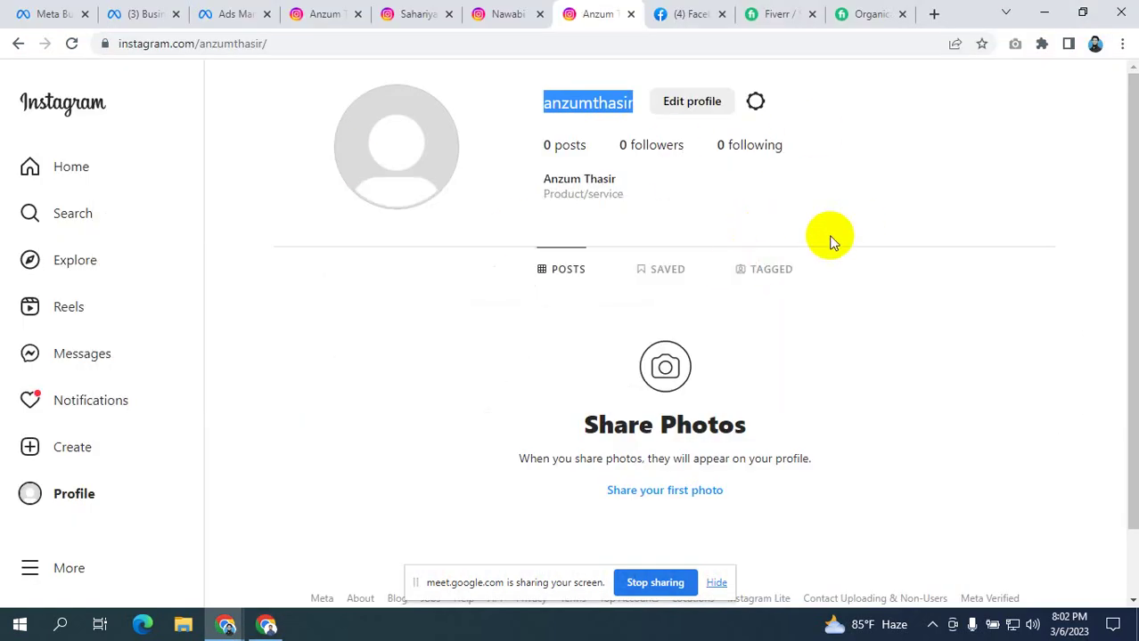
key("alt+Tab")
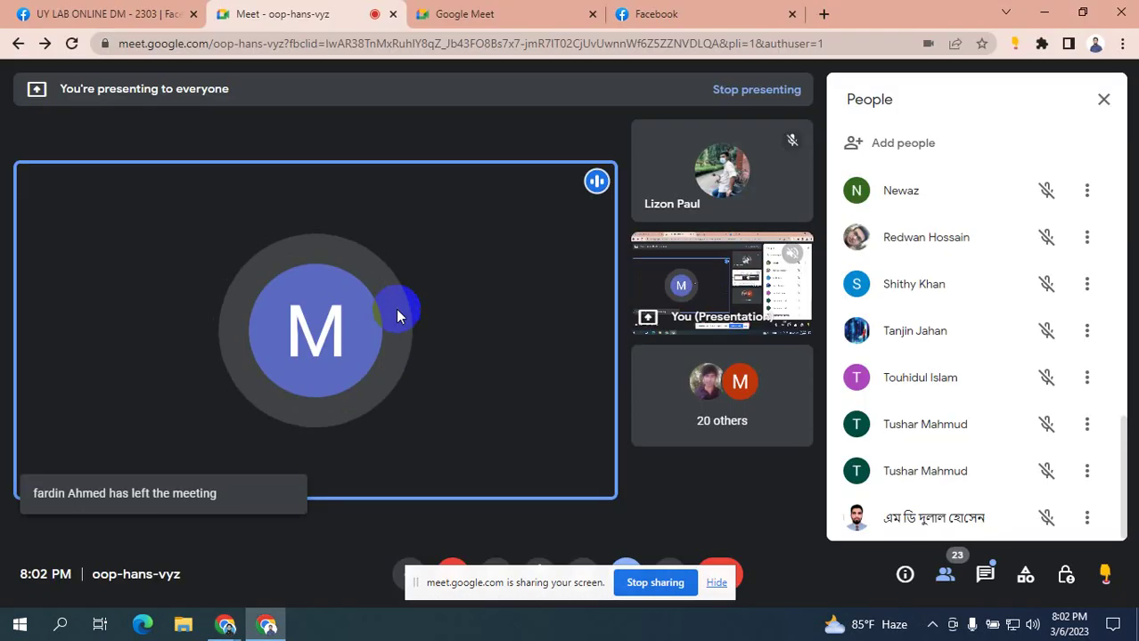
- Check the Ads Manager campaigns list and the UY LAB ONLINE DM - 2303 Facebook group, then return to the Google Meet call
key("alt+Tab")
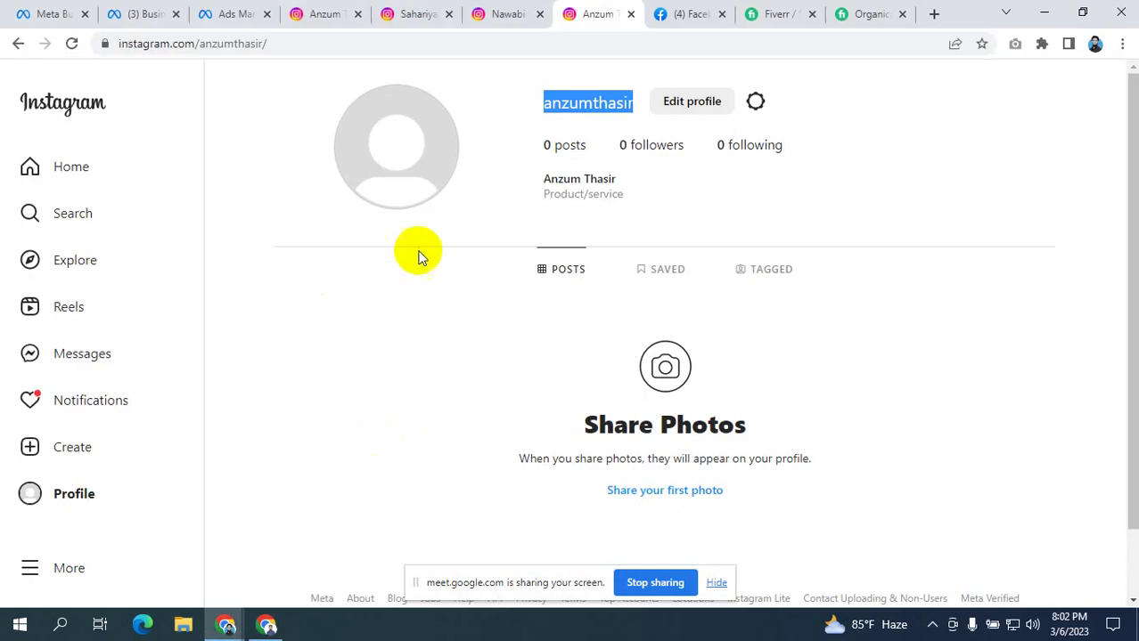
left_click(236, 9)
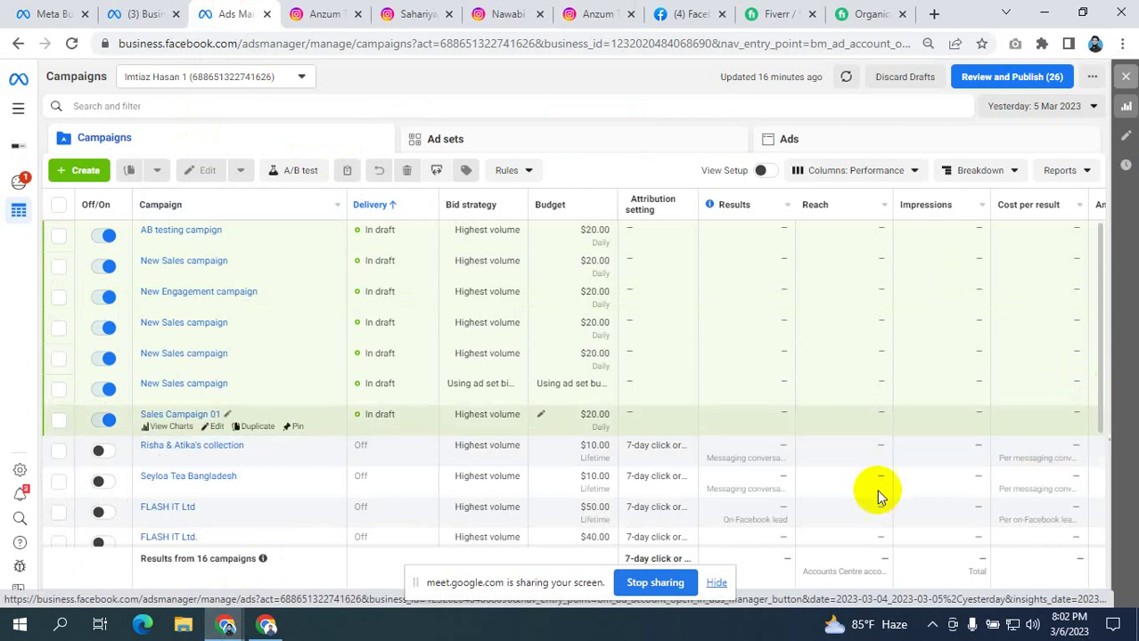
left_click(272, 619)
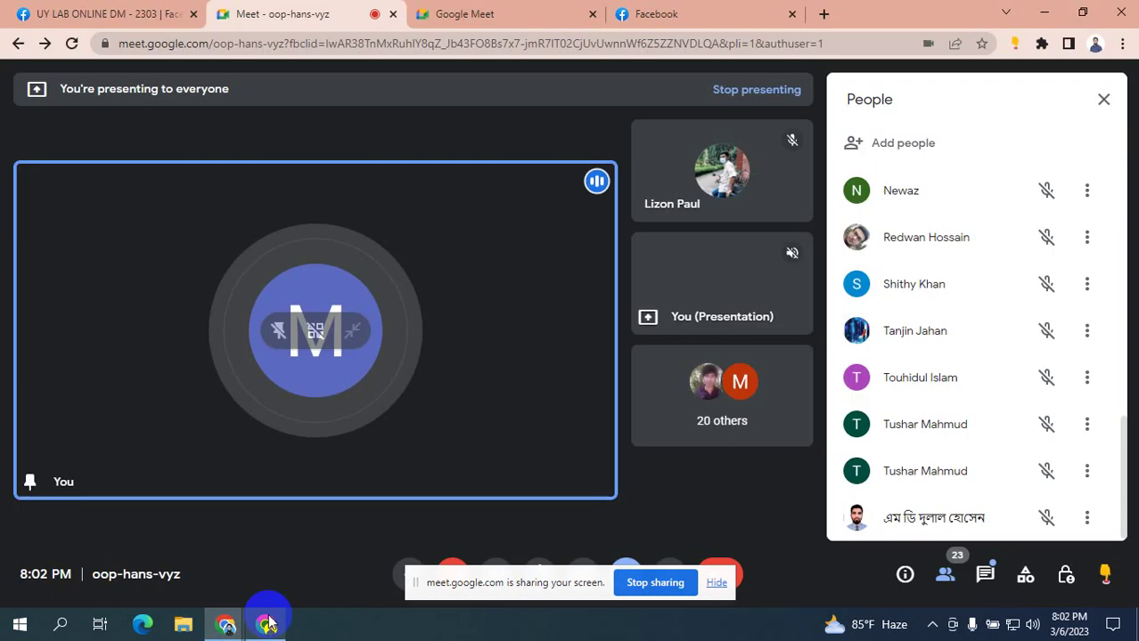
left_click(126, 8)
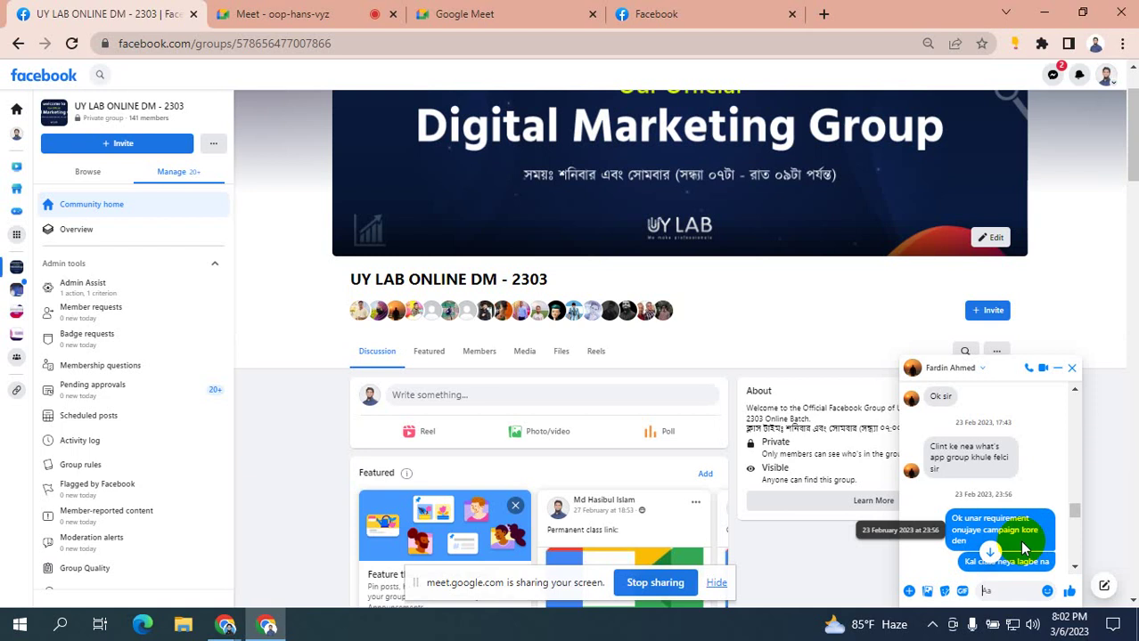
left_click(282, 14)
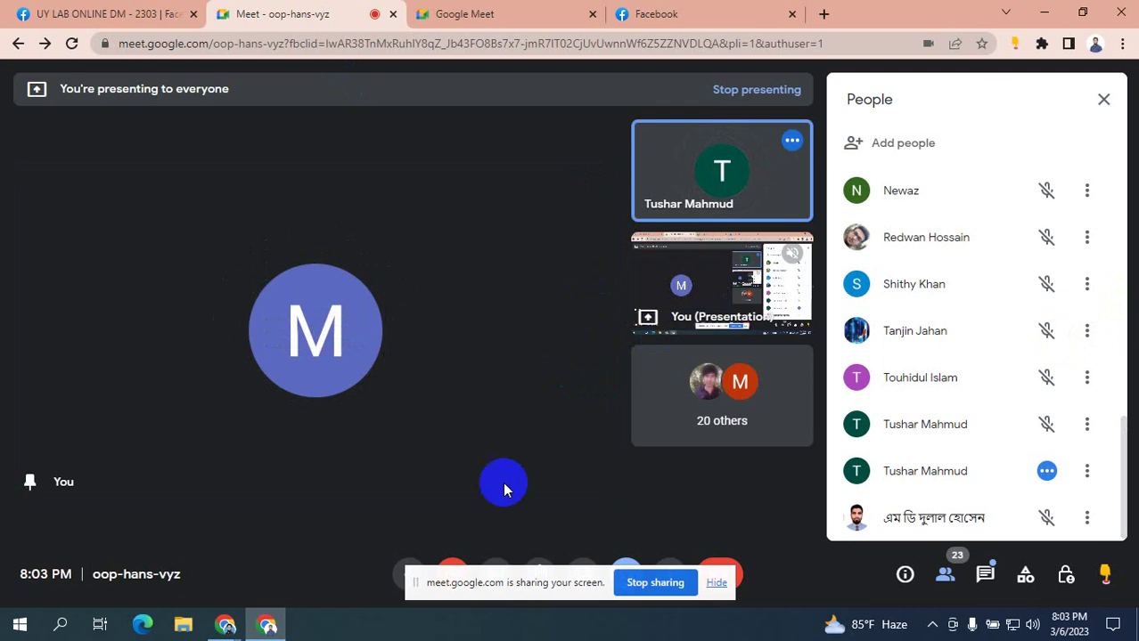
- Move the screen-sharing bar clear of the call controls and look through the participants list to see who is in the meeting
left_click_drag(454, 585, 465, 391)
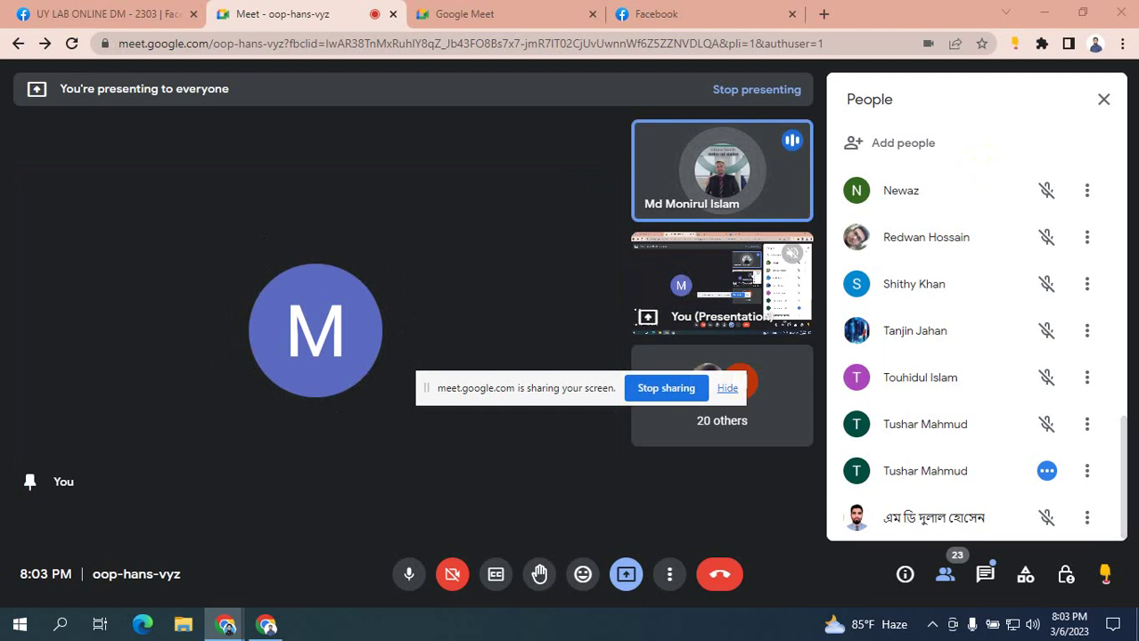
scroll(915, 321, "up", 7)
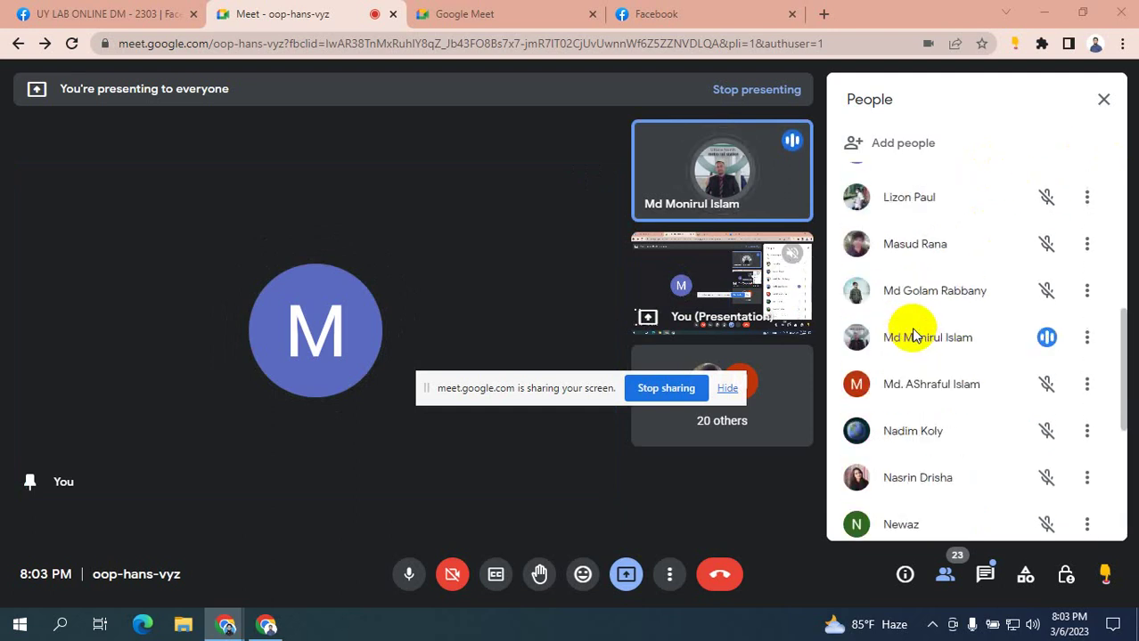
scroll(913, 335, "up", 2)
scroll(912, 335, "down", 5)
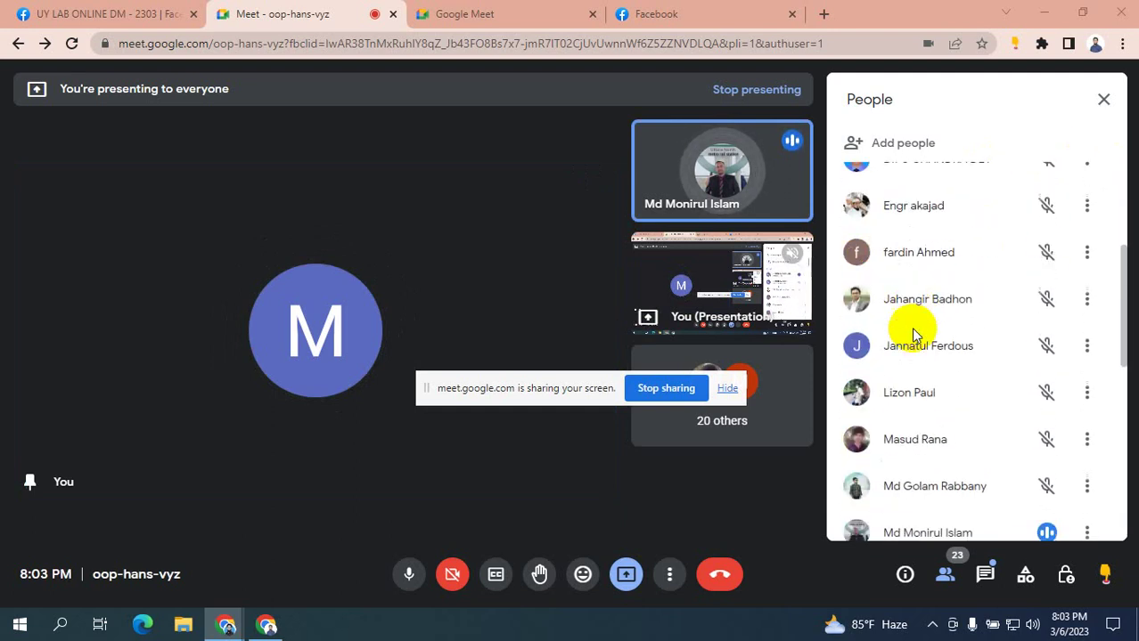
scroll(911, 327, "down", 2)
scroll(911, 327, "up", 3)
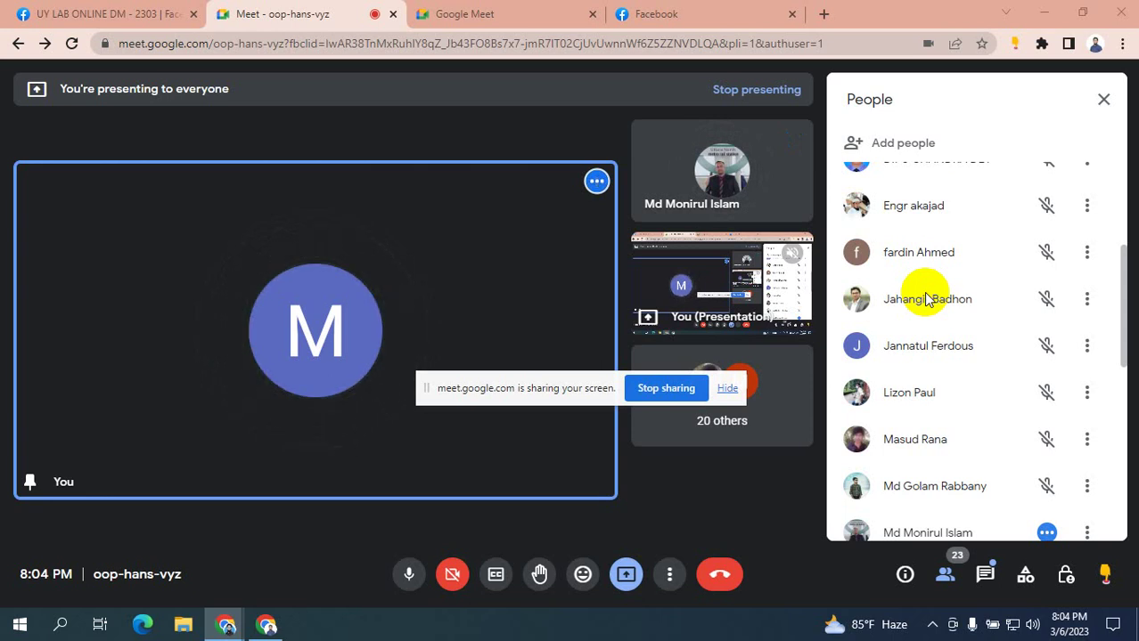
scroll(958, 355, "down", 6)
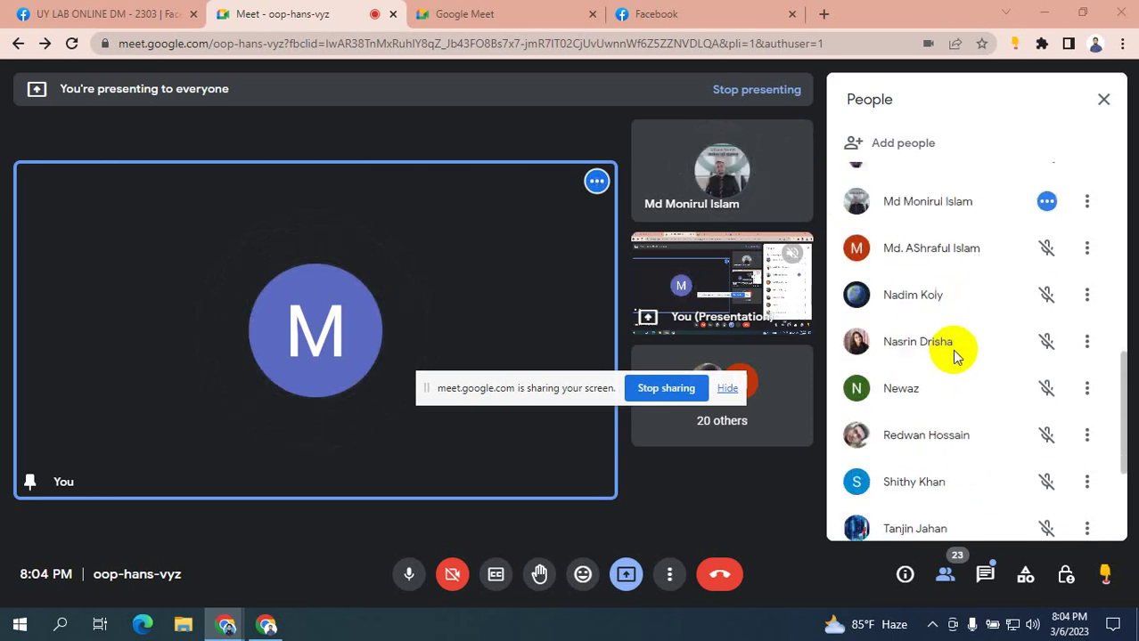
scroll(955, 357, "up", 4)
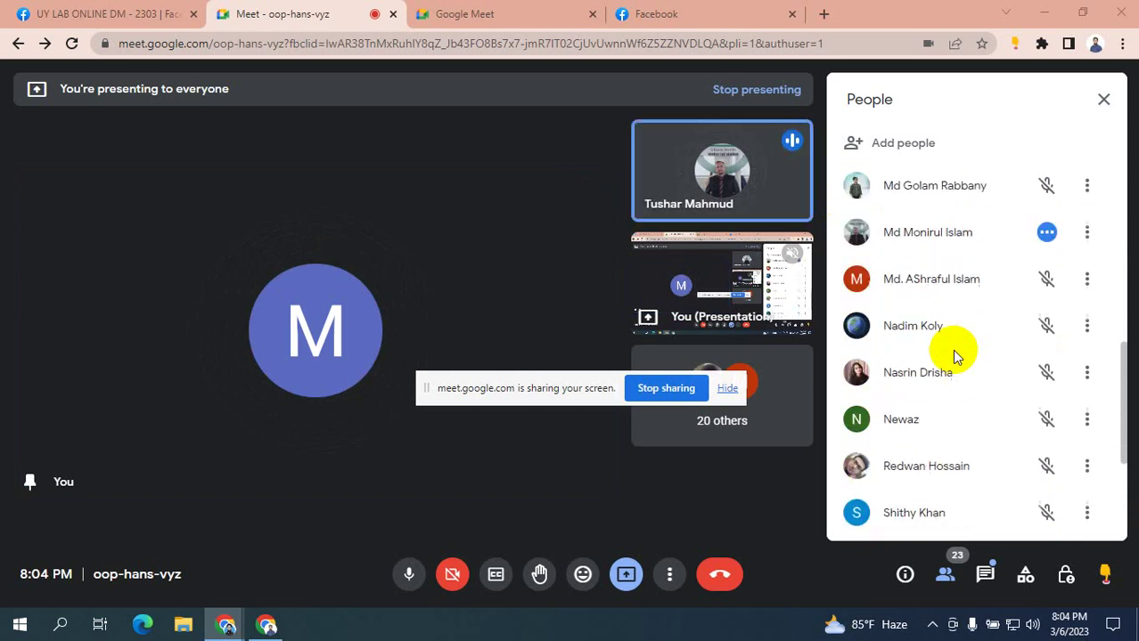
scroll(952, 349, "up", 6)
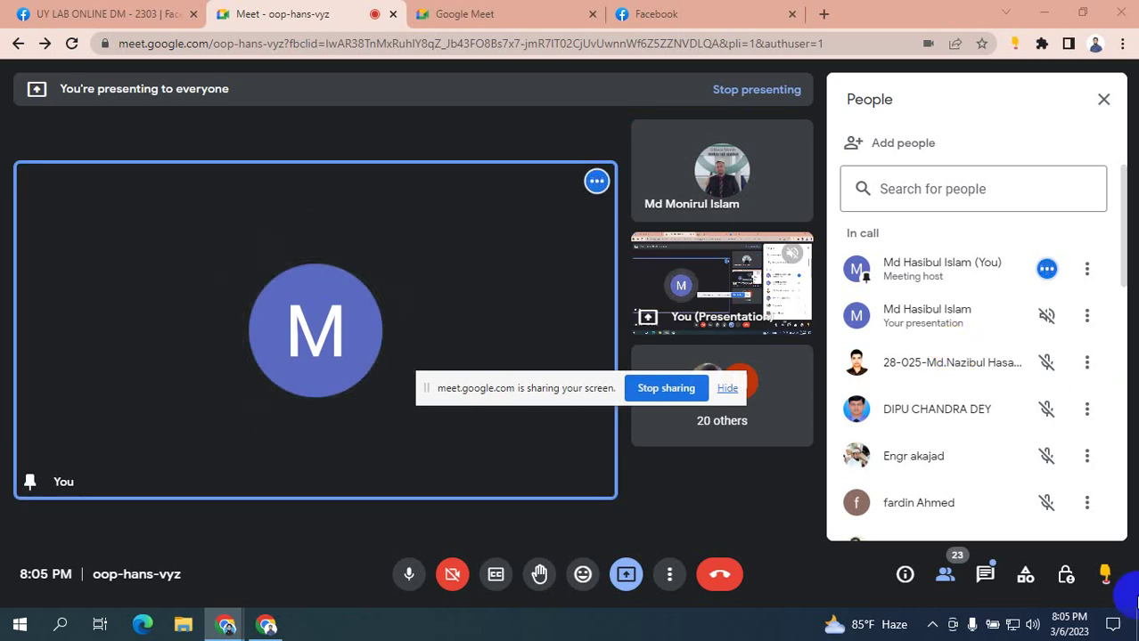
scroll(949, 338, "down", 9)
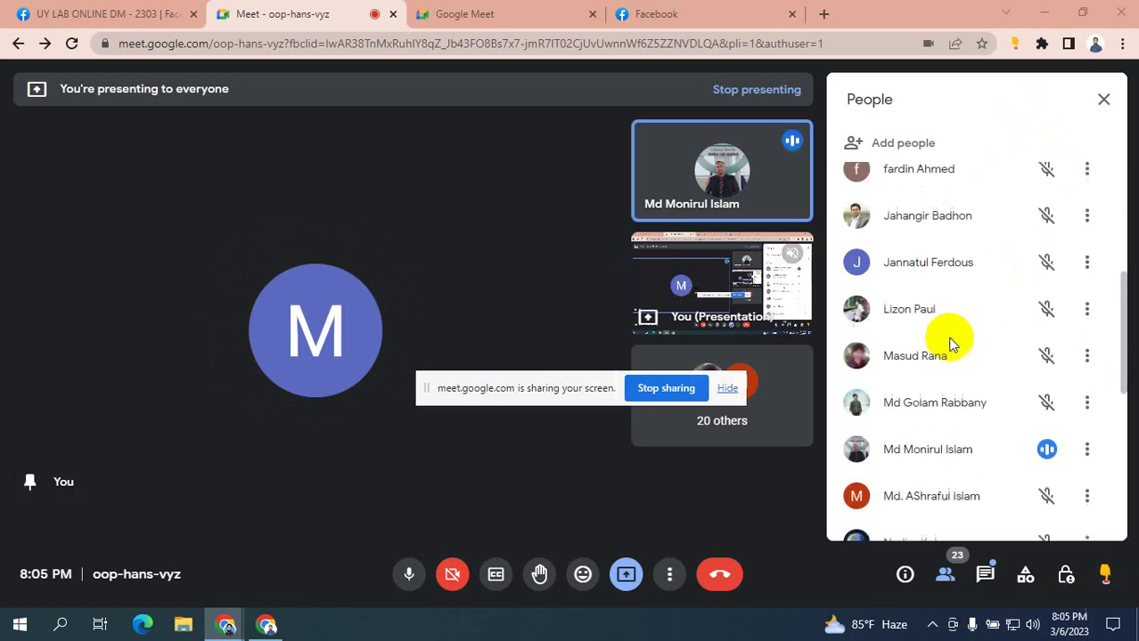
scroll(950, 343, "up", 3)
scroll(950, 343, "up", 1)
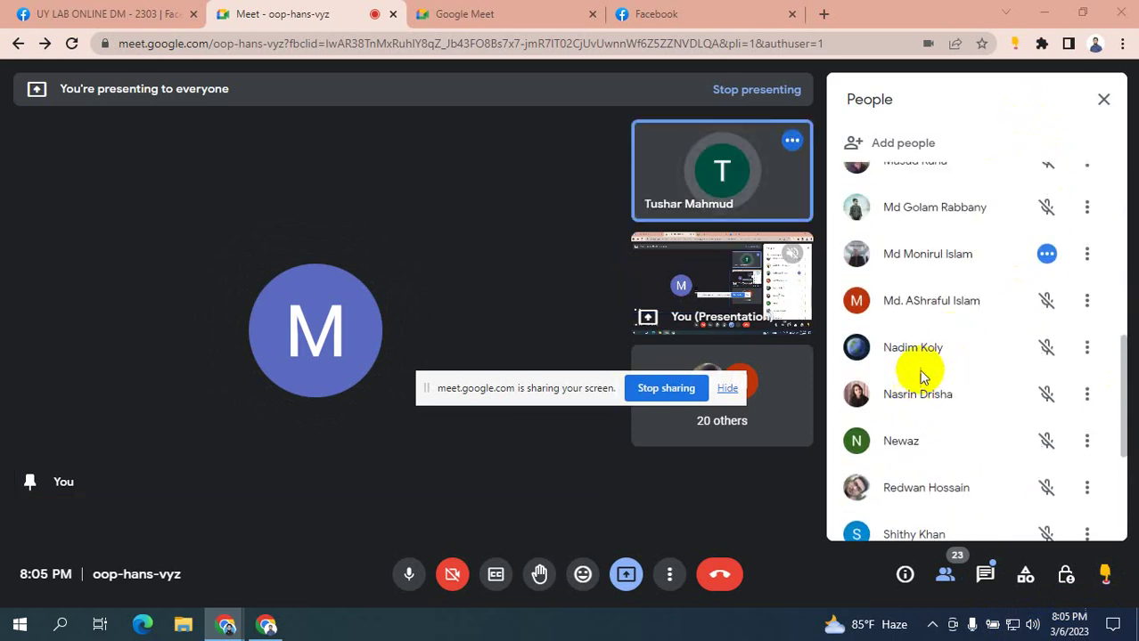
scroll(922, 372, "up", 6)
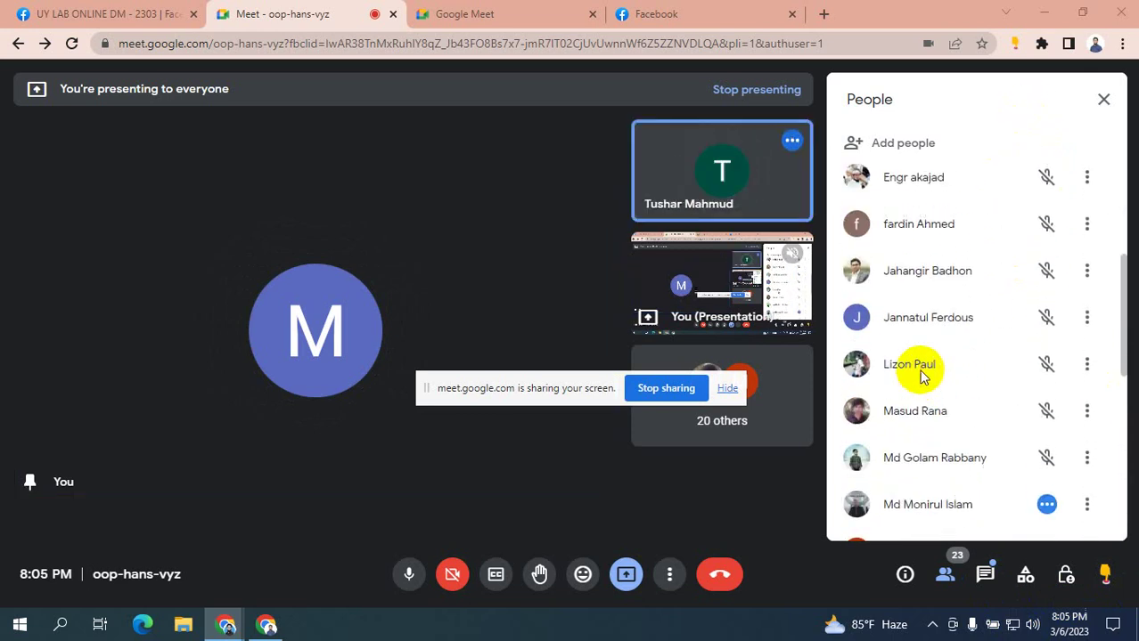
- Open fiverr.com in a new browser tab and reload its home page from the site logo
left_click(721, 14)
left_click(495, 11)
left_click(642, 10)
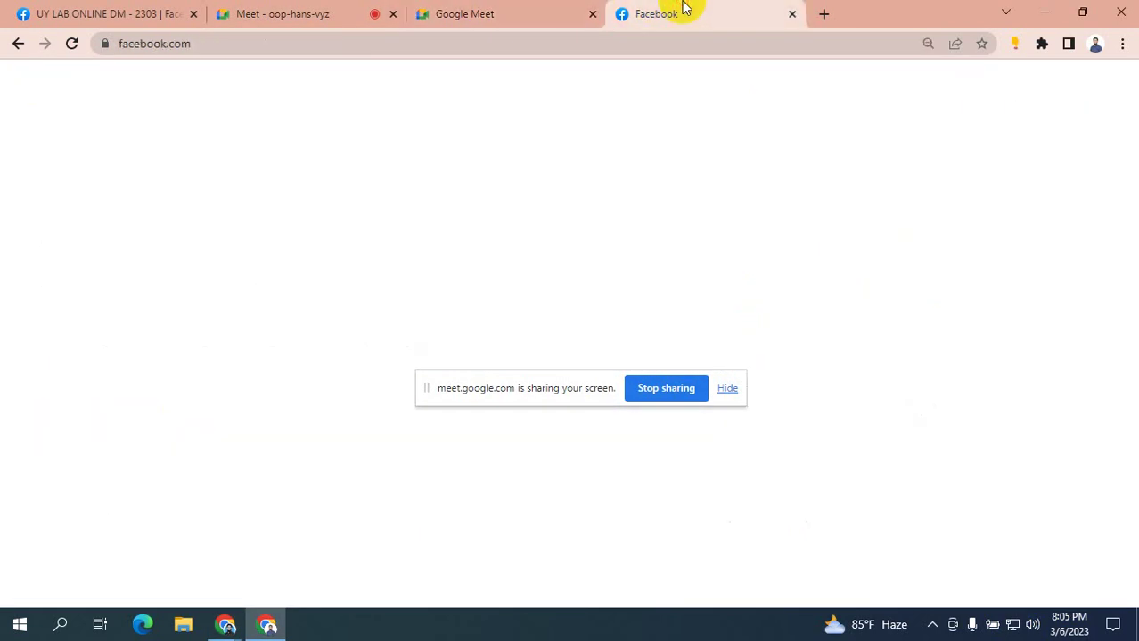
left_click(823, 13)
left_click(526, 50)
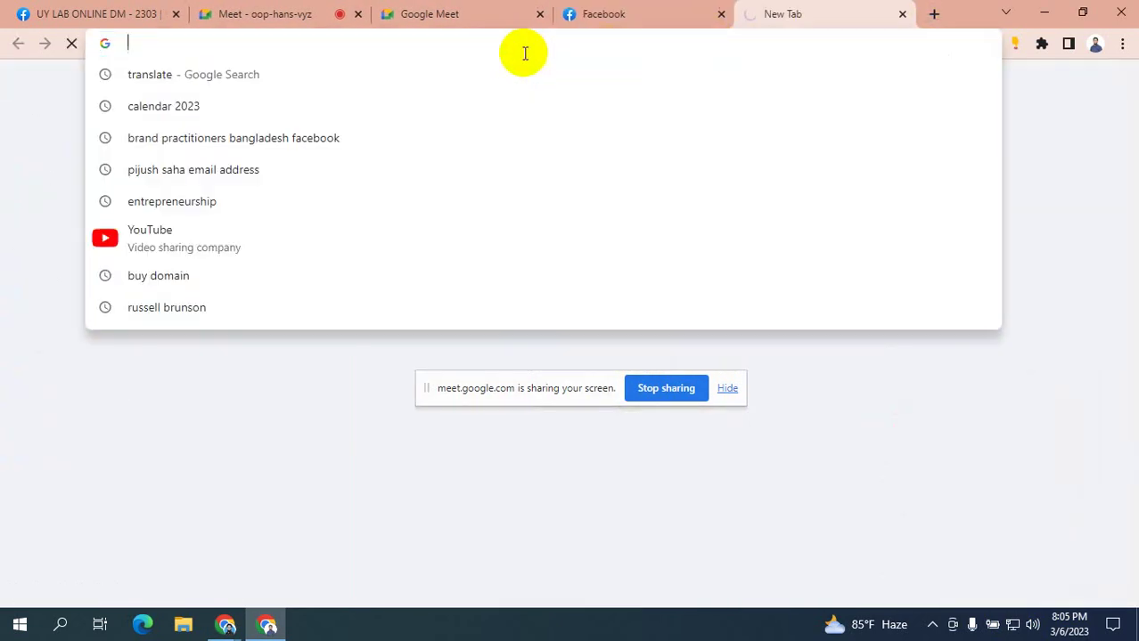
type("f")
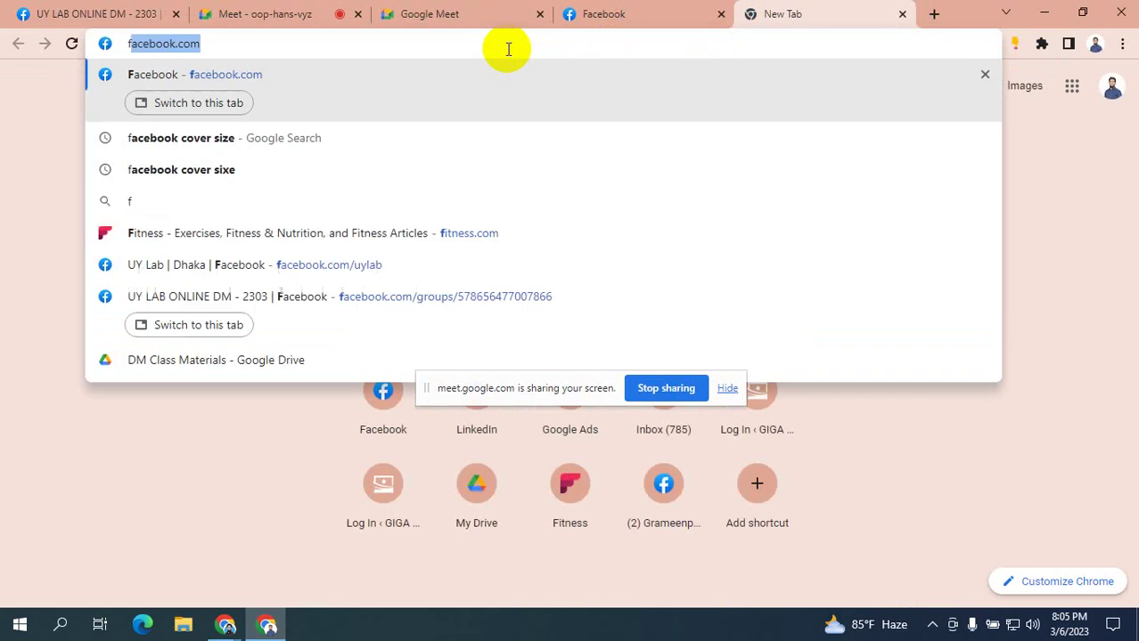
type("ive")
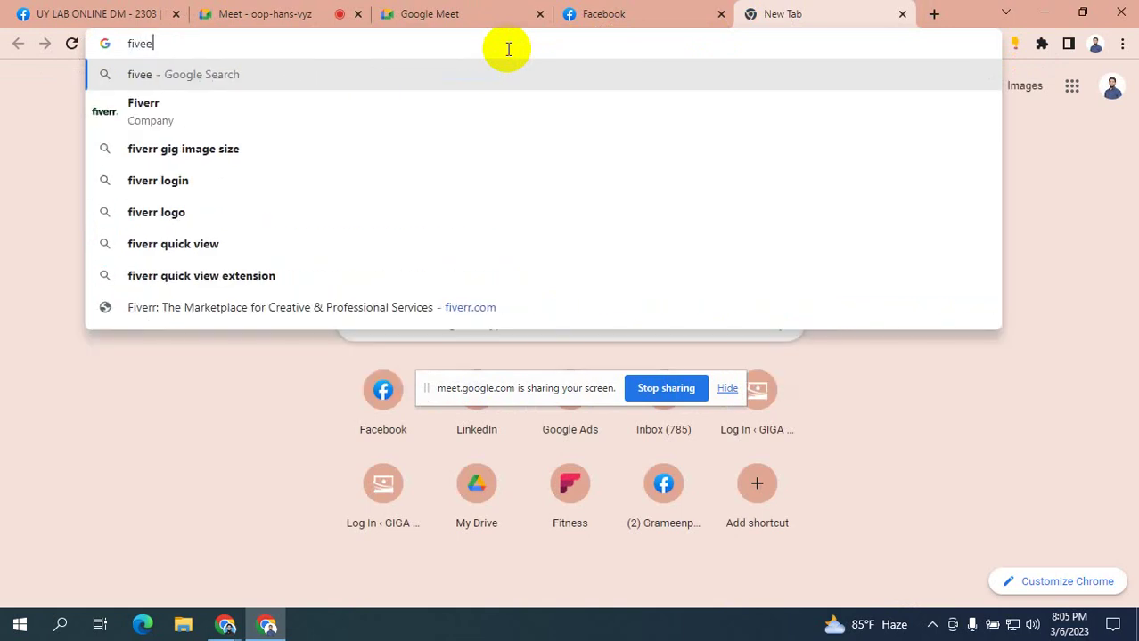
type("rr.com")
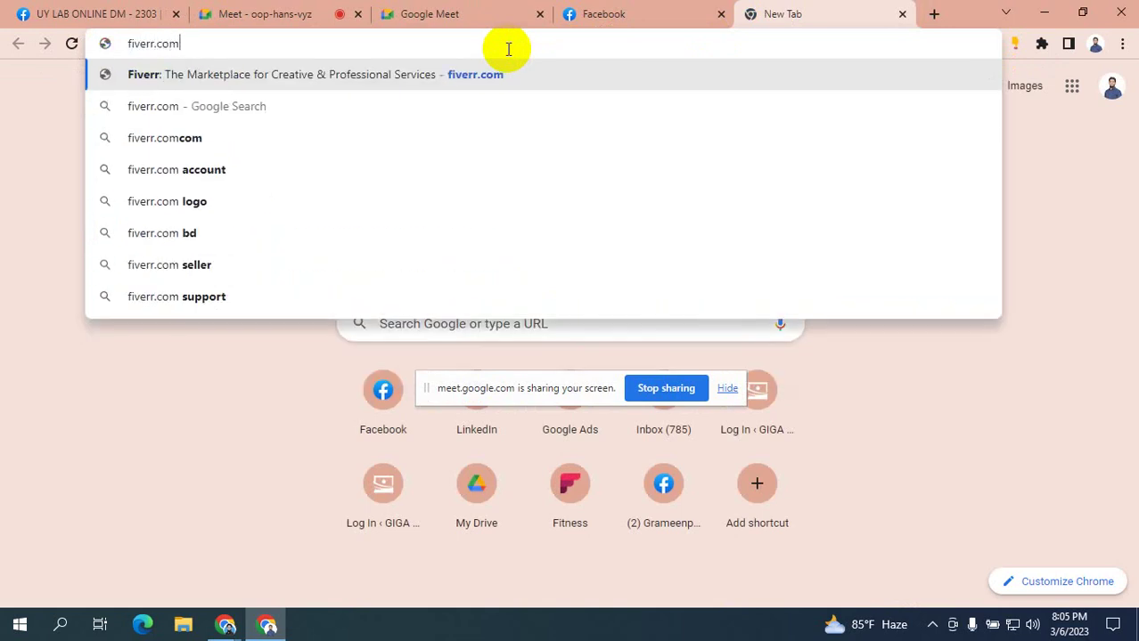
key("Return")
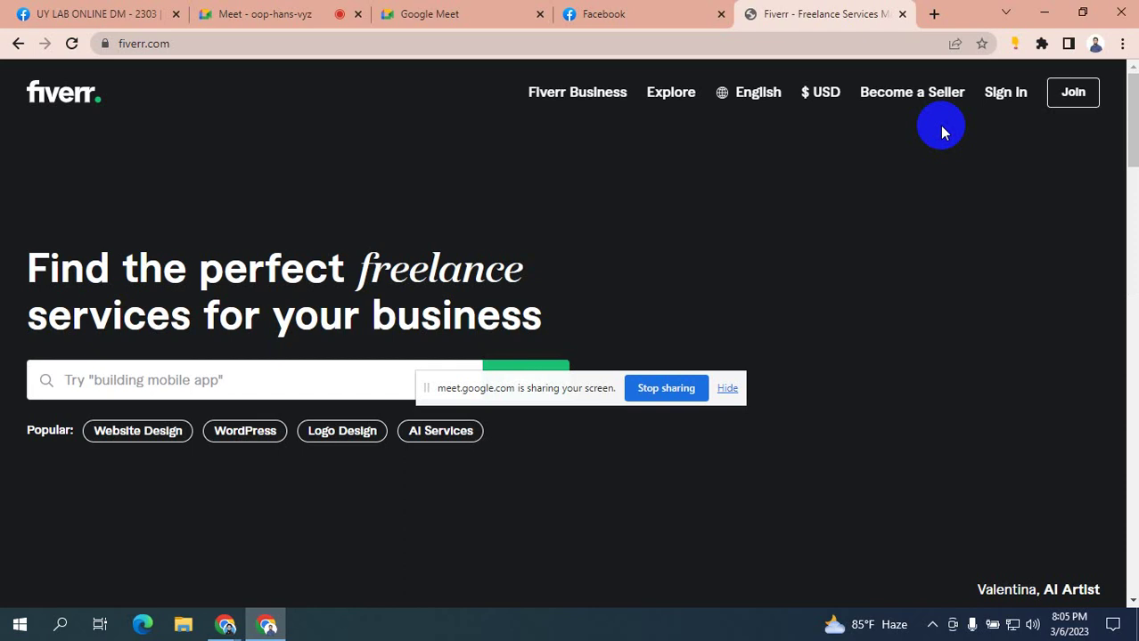
scroll(396, 203, "down", 3)
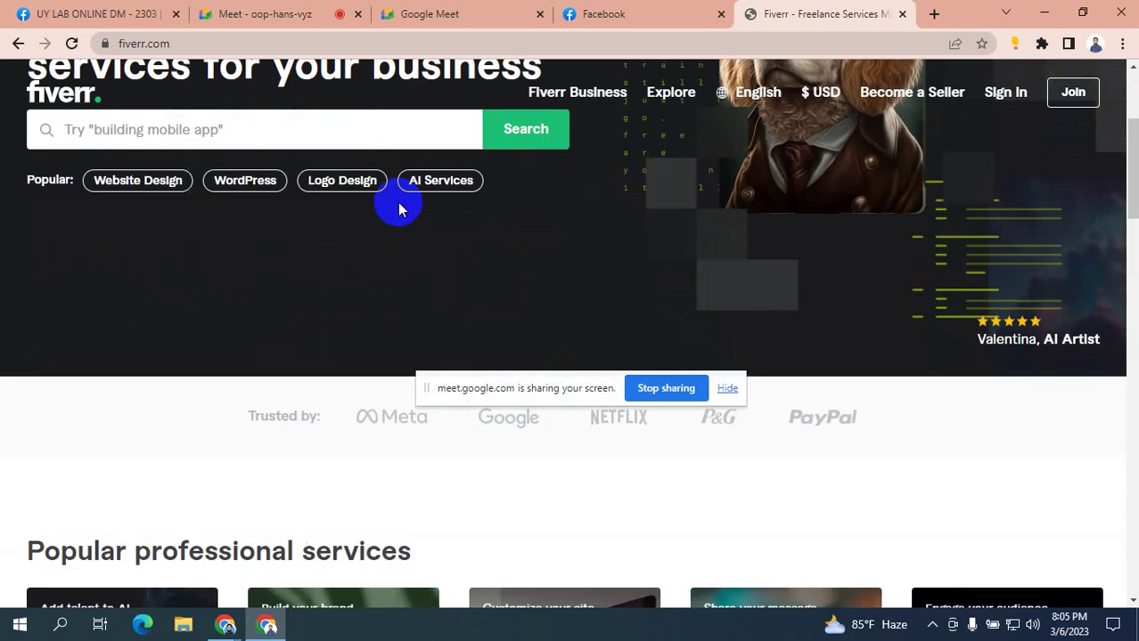
scroll(397, 203, "up", 3)
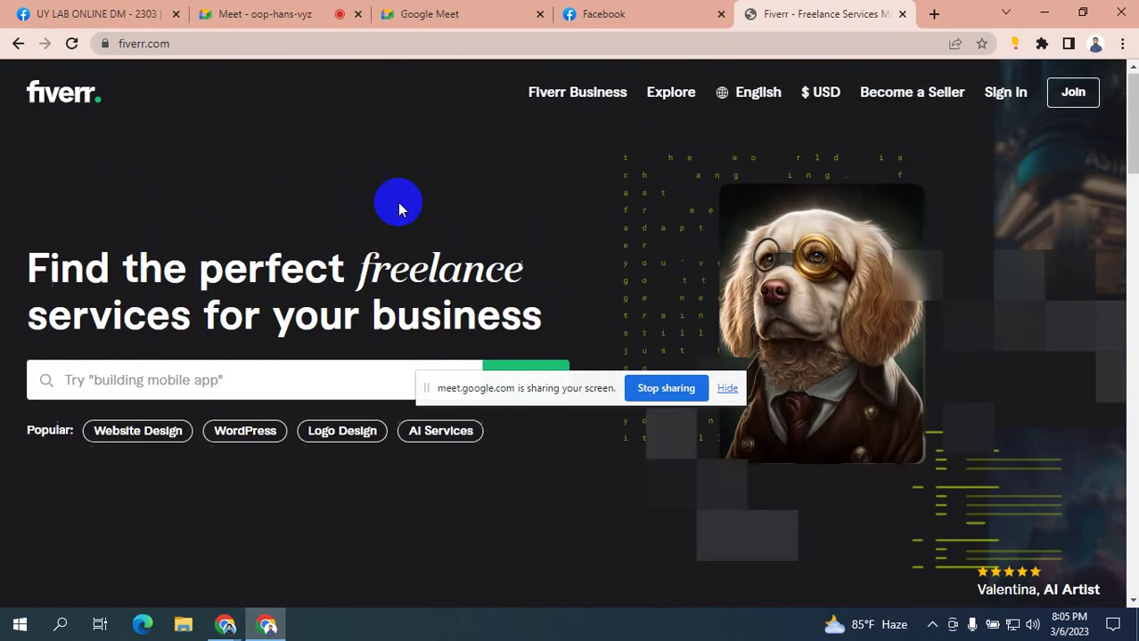
left_click(59, 98)
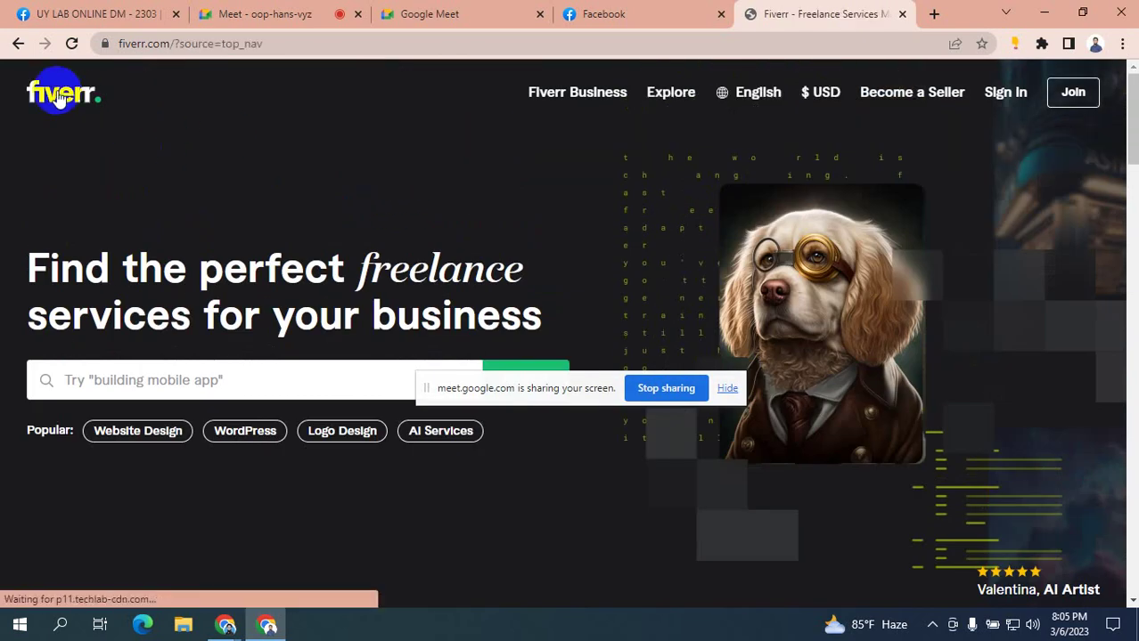
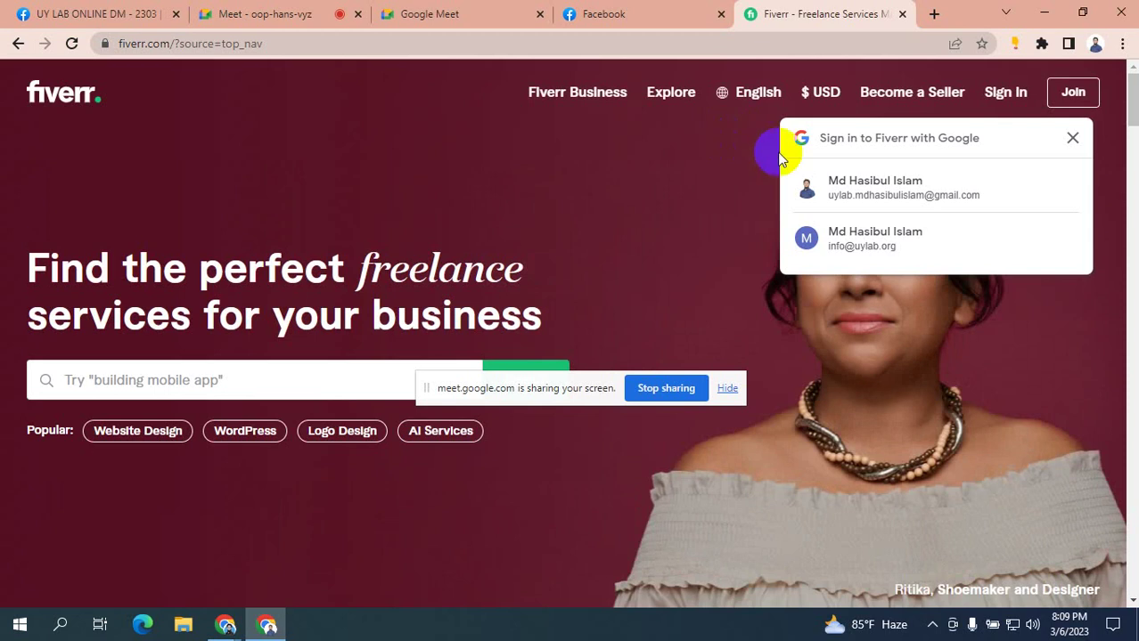
- Move the screen-sharing bar off the Fiverr search box and dismiss the prompt to sign in with Google
left_click_drag(542, 389, 537, 621)
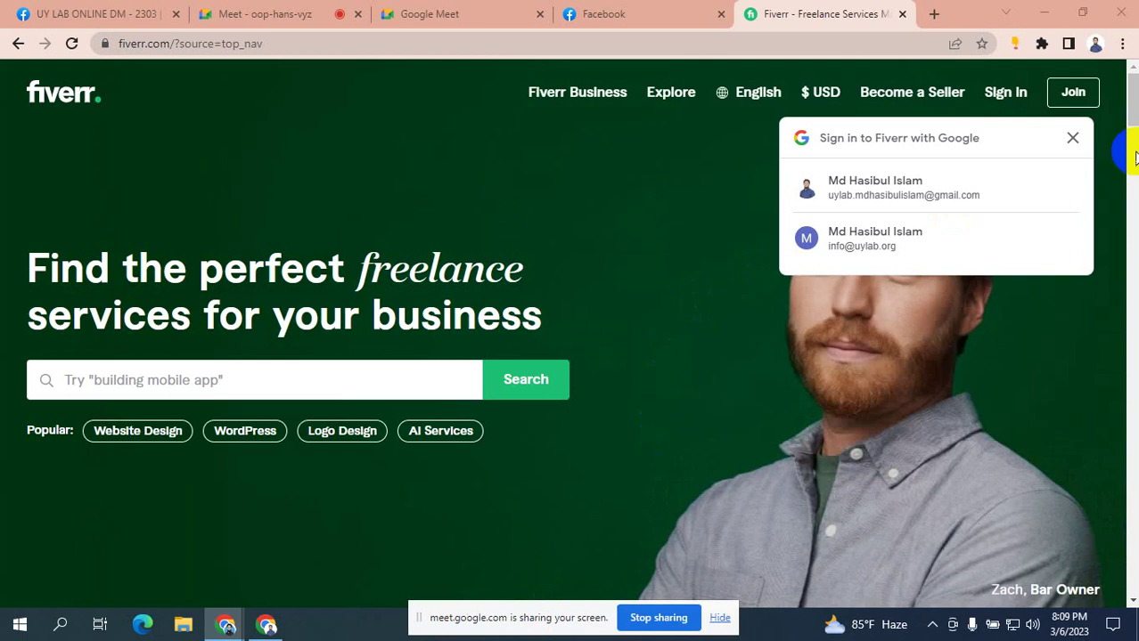
left_click(1072, 138)
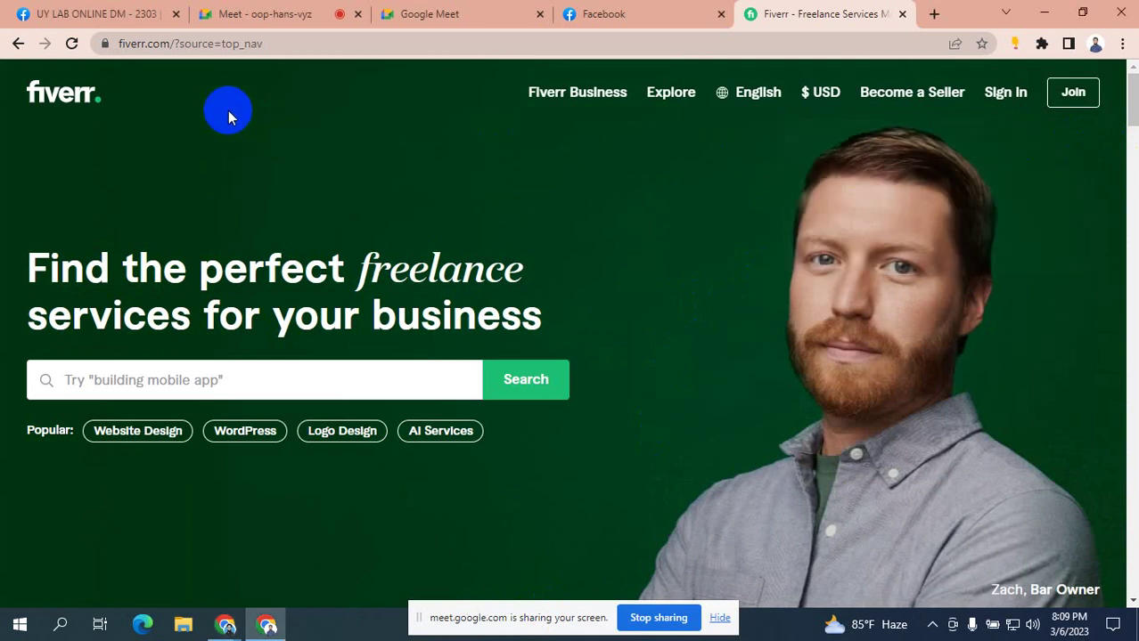
left_click(73, 100)
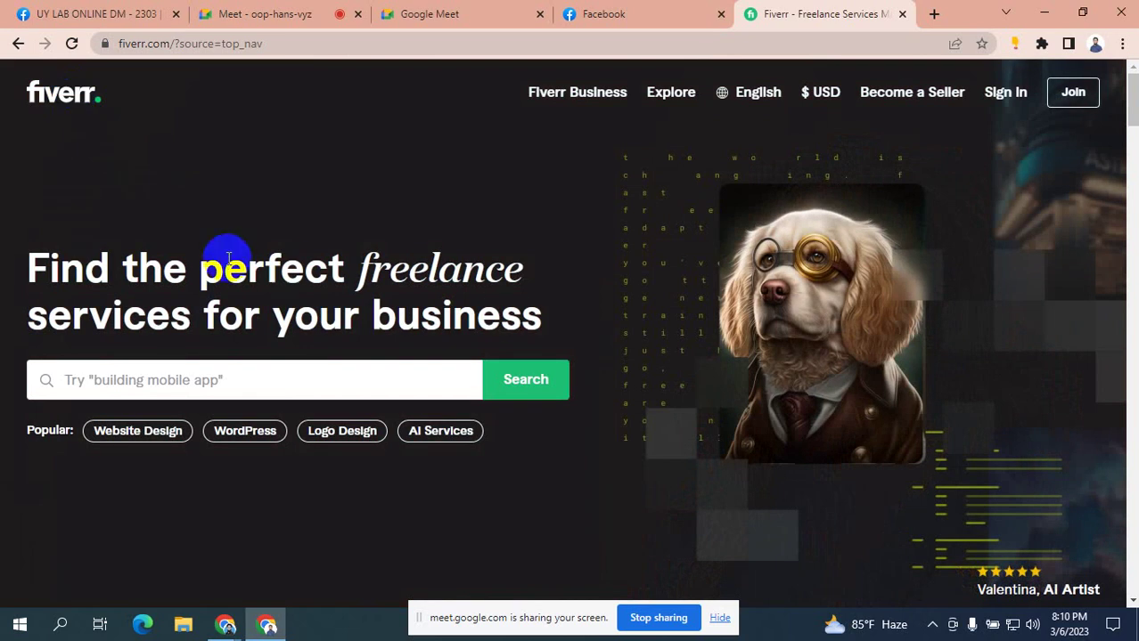
scroll(557, 223, "down", 3)
scroll(552, 223, "up", 3)
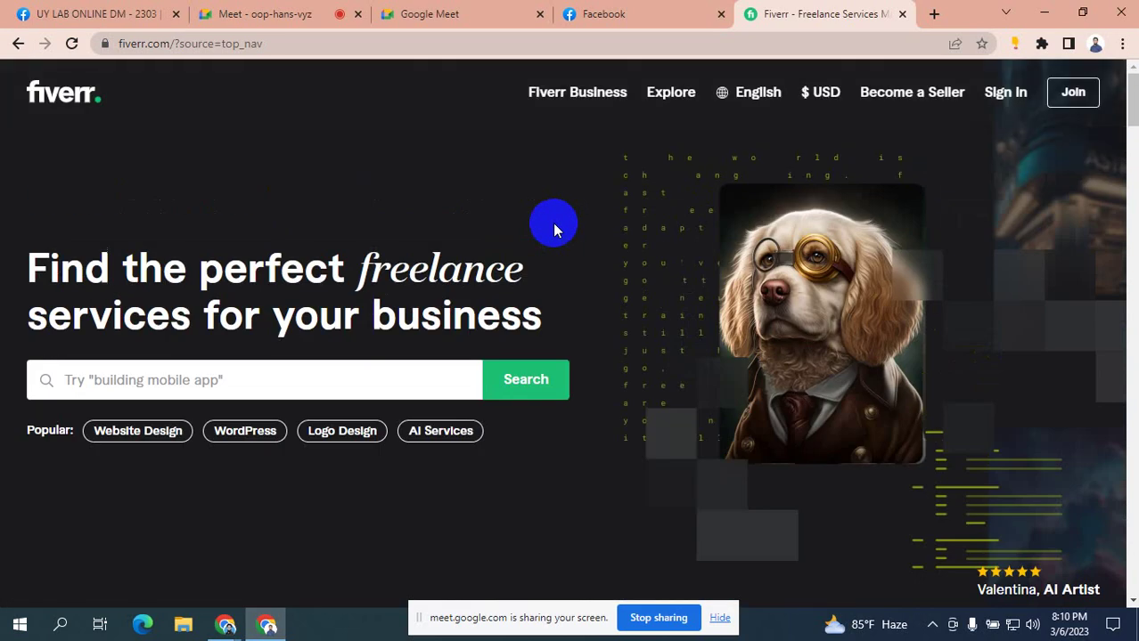
left_click(63, 98)
left_click(62, 93)
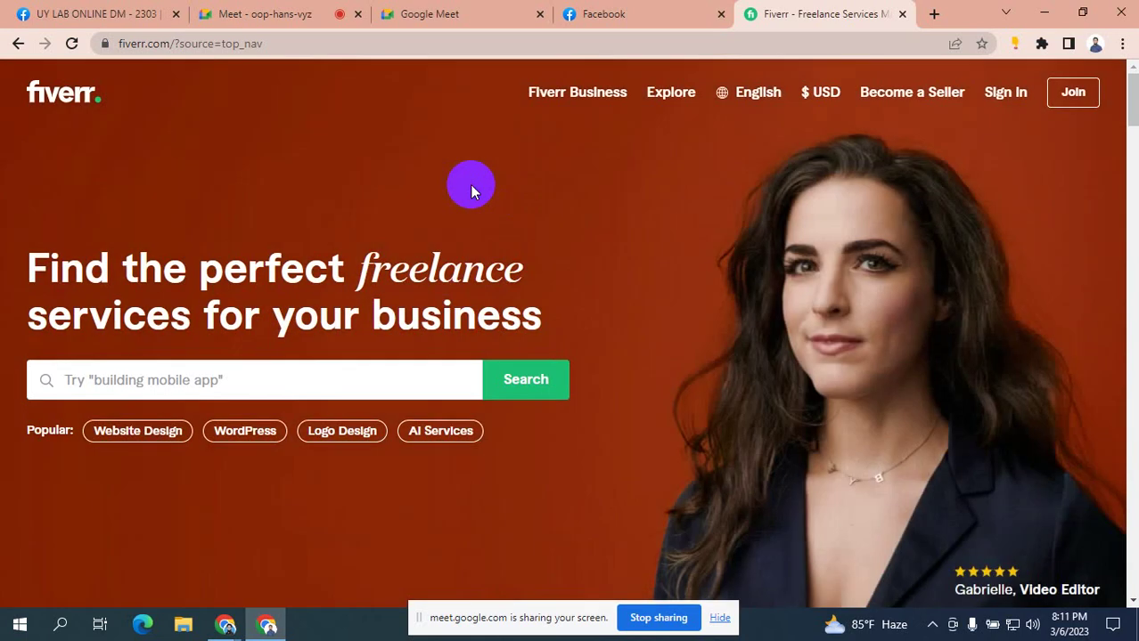
- Reload the Fiverr home page and search for the suggested service "instagram promotion"
left_click(62, 101)
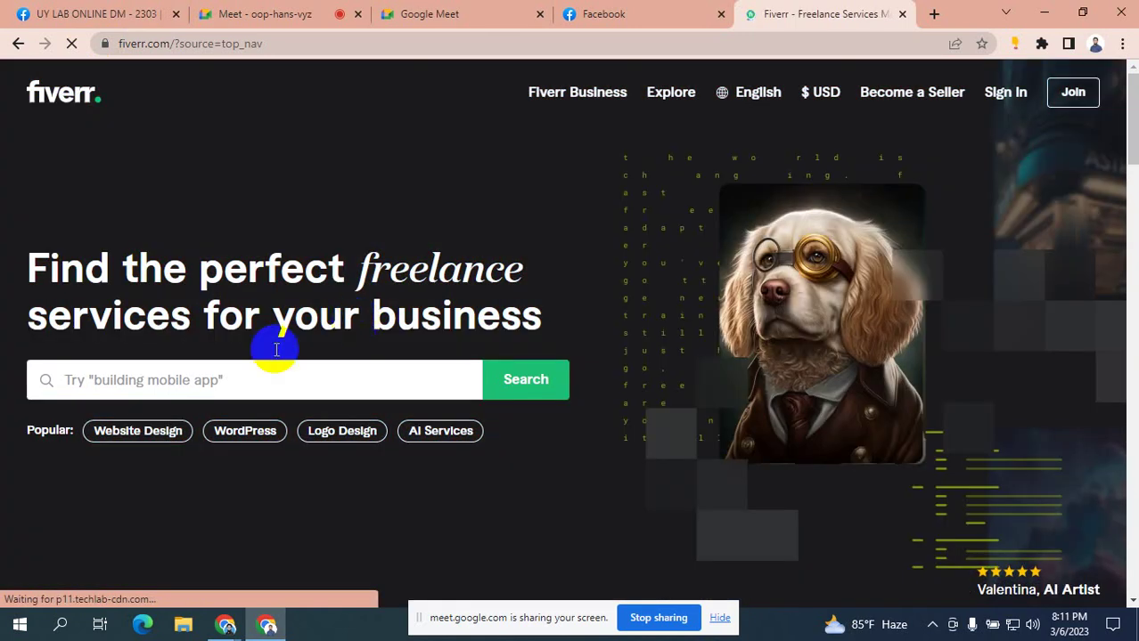
left_click(183, 376)
scroll(211, 345, "down", 3)
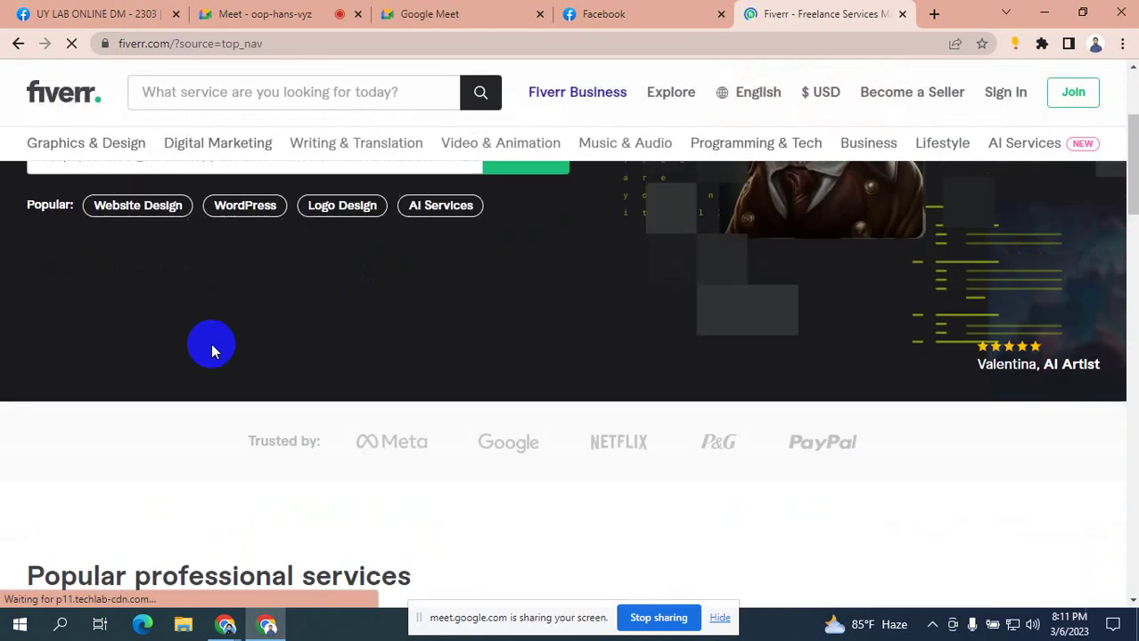
scroll(178, 349, "up", 4)
left_click(137, 388)
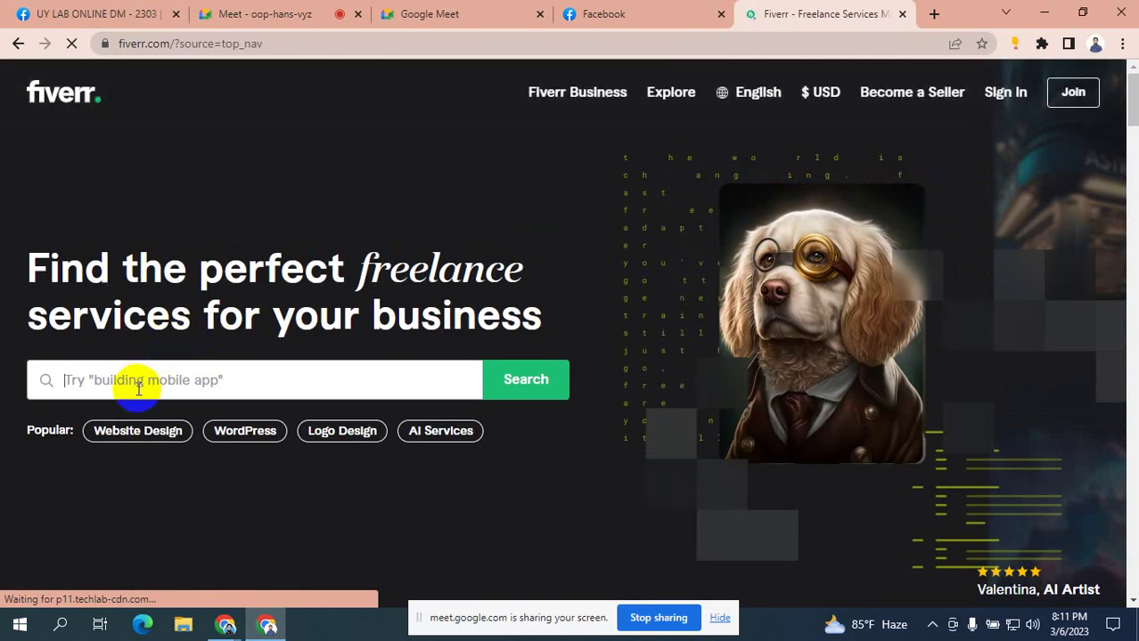
type("ins")
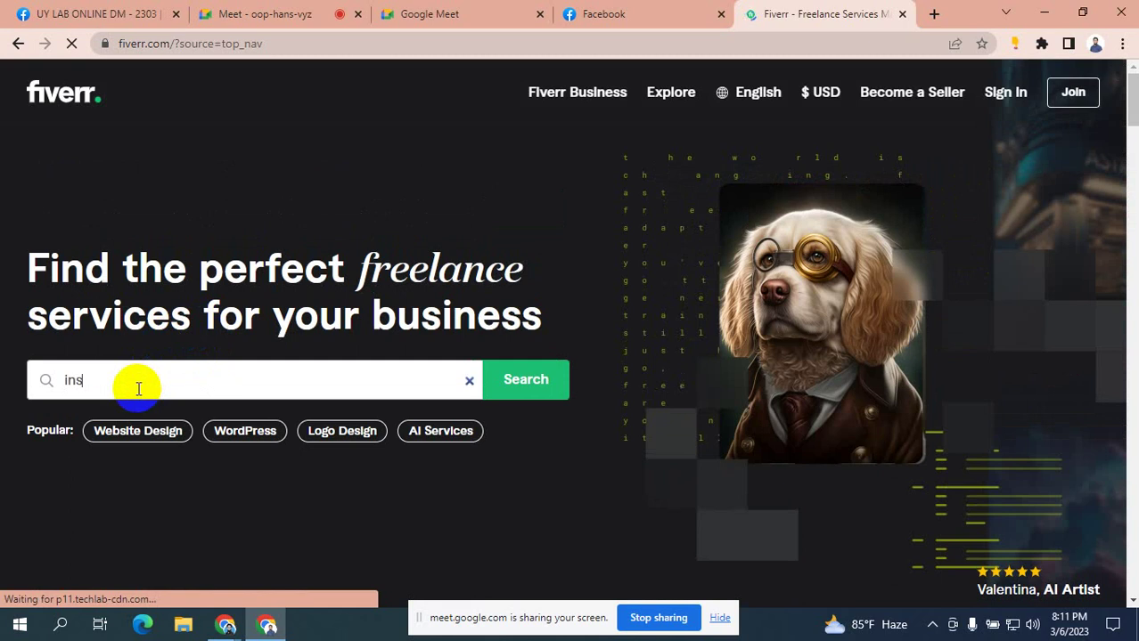
left_click(138, 388)
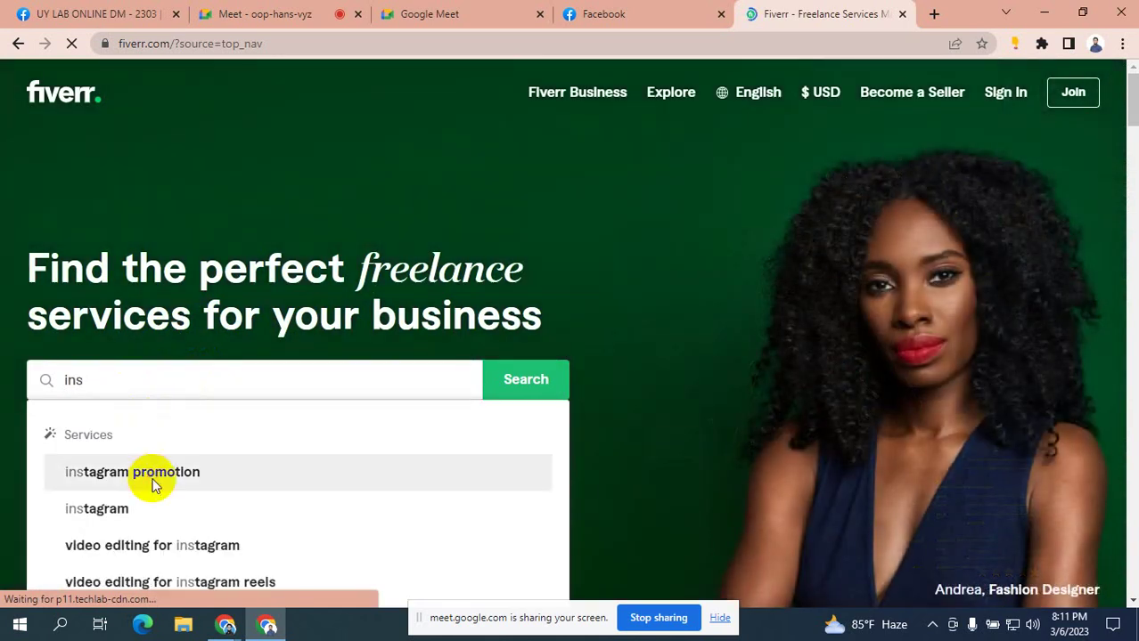
left_click(152, 477)
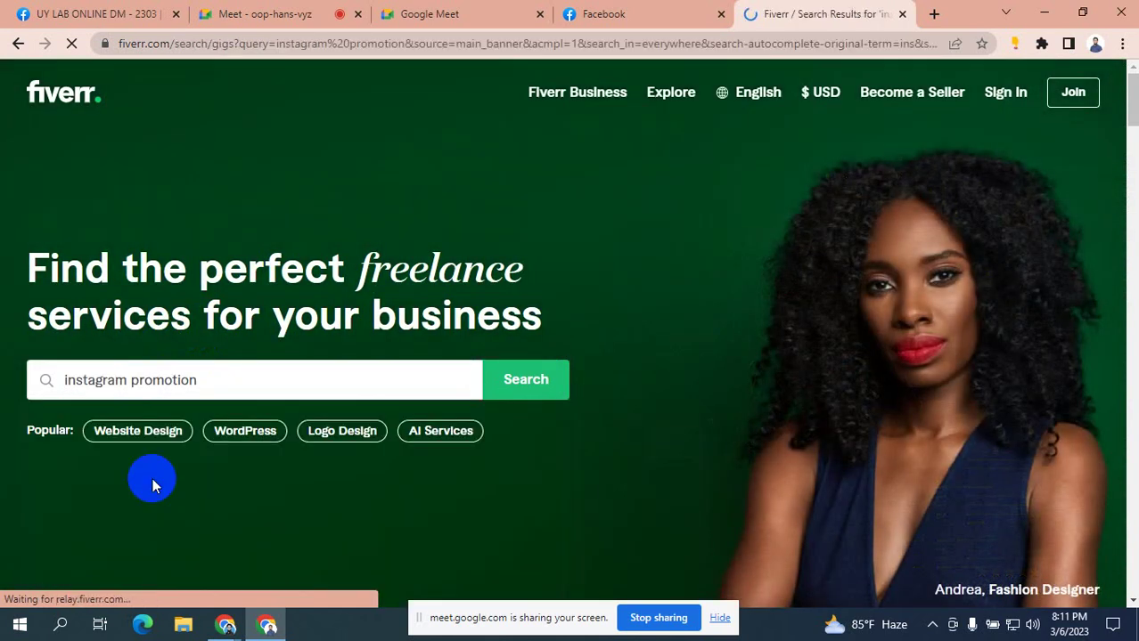
- Open the profile of the Organic Instagram Growth seller starting at $50 in a new browser tab and switch to it
scroll(427, 463, "down", 5)
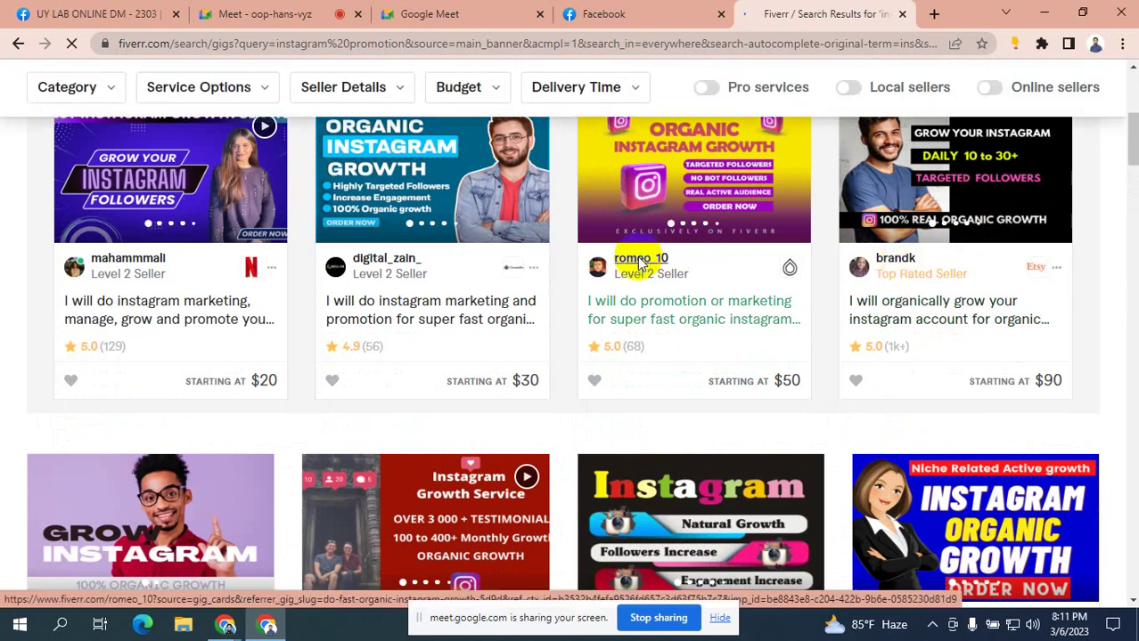
right_click(666, 260)
left_click(688, 267)
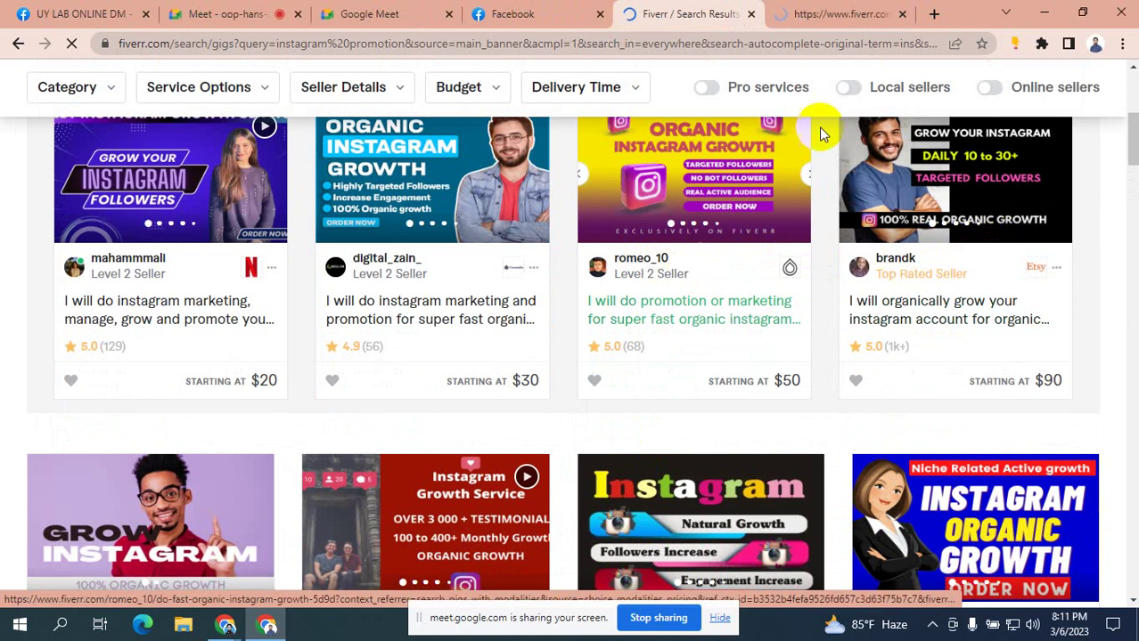
left_click(826, 12)
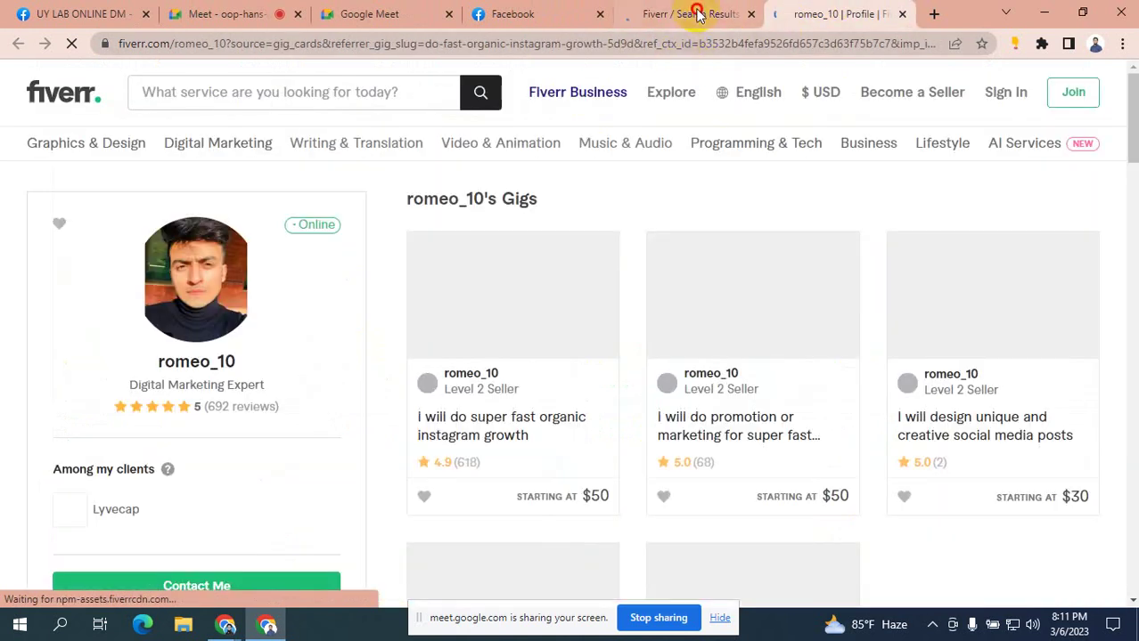
- Return to the Fiverr search results, dismiss the Join Fiverr dialog and replace the search with "facebook ads"
left_click(696, 14)
scroll(159, 190, "up", 5)
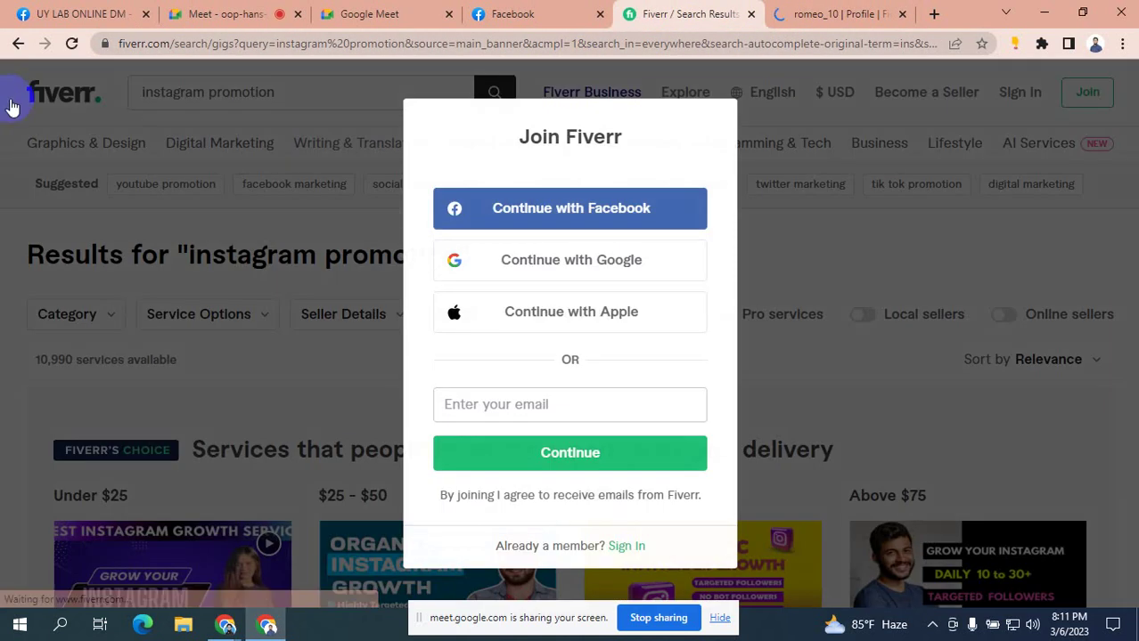
left_click(13, 102)
left_click(275, 95)
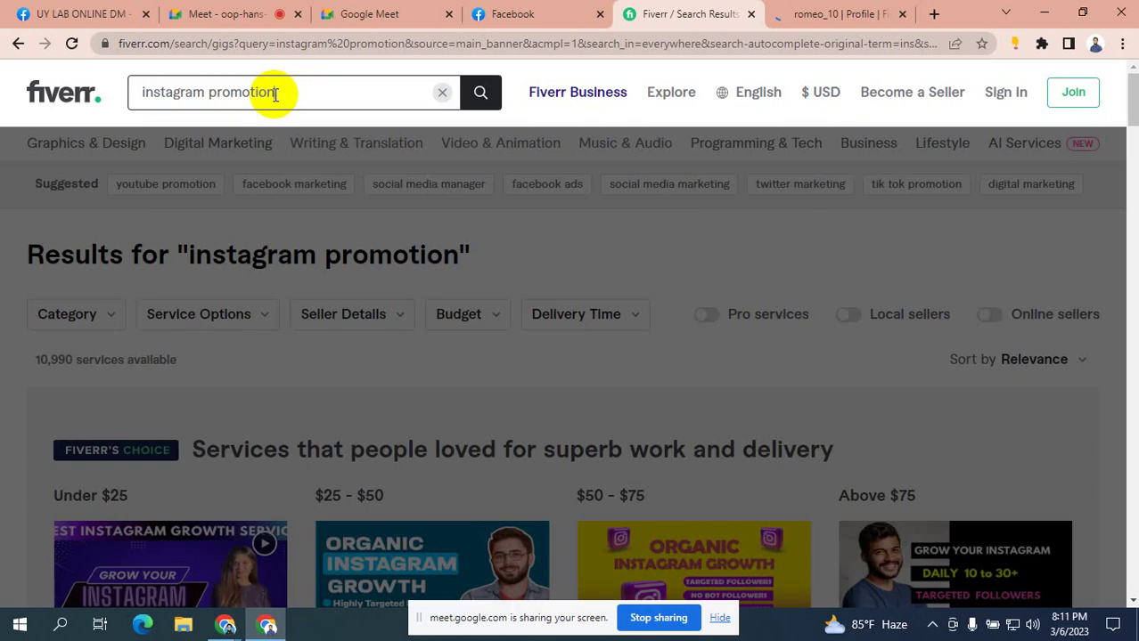
left_click_drag(274, 93, 132, 81)
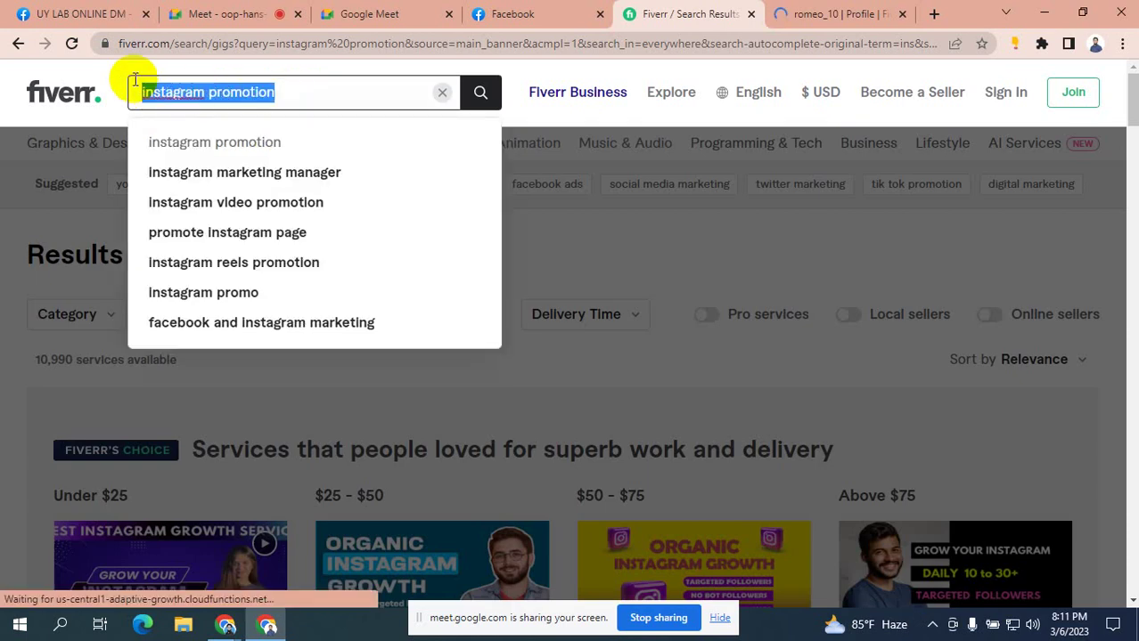
left_click(135, 80)
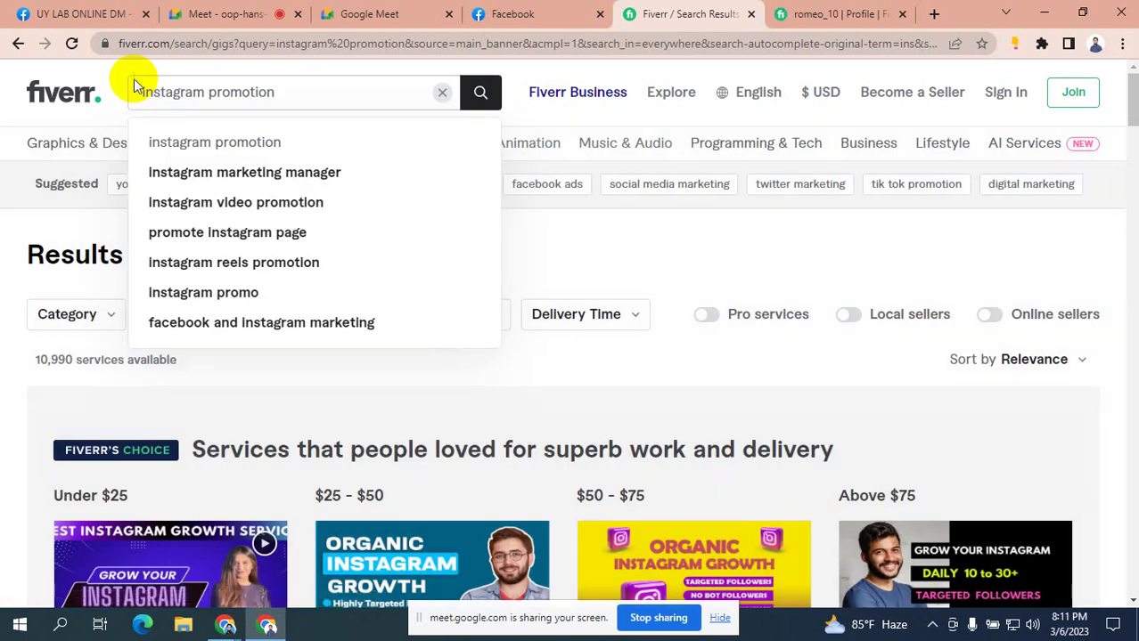
left_click(441, 93)
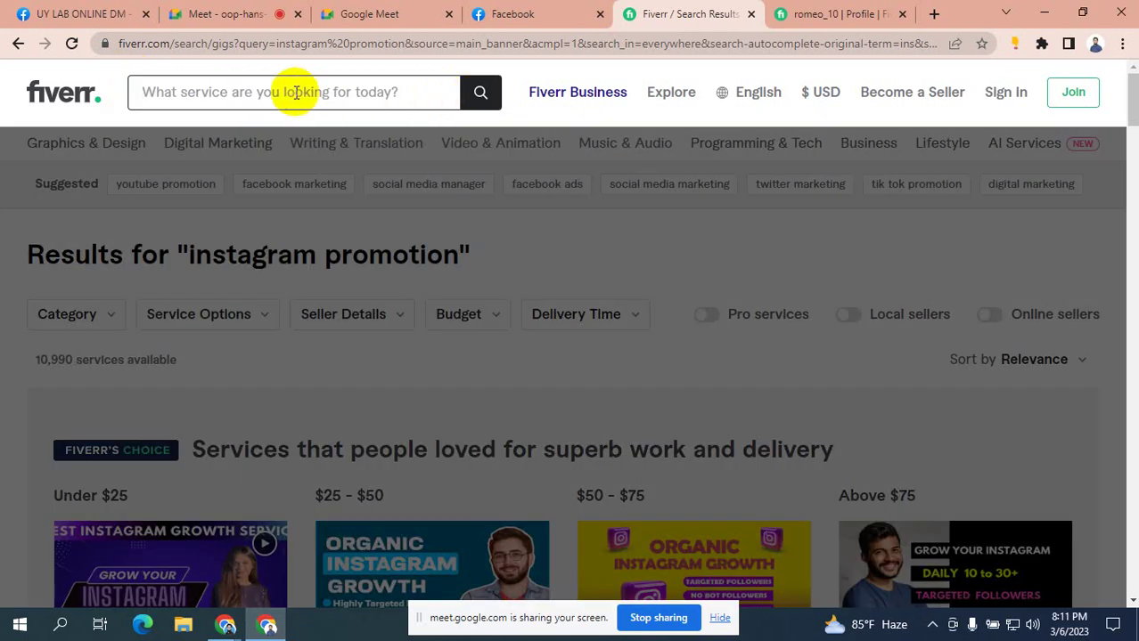
type("facebook ads")
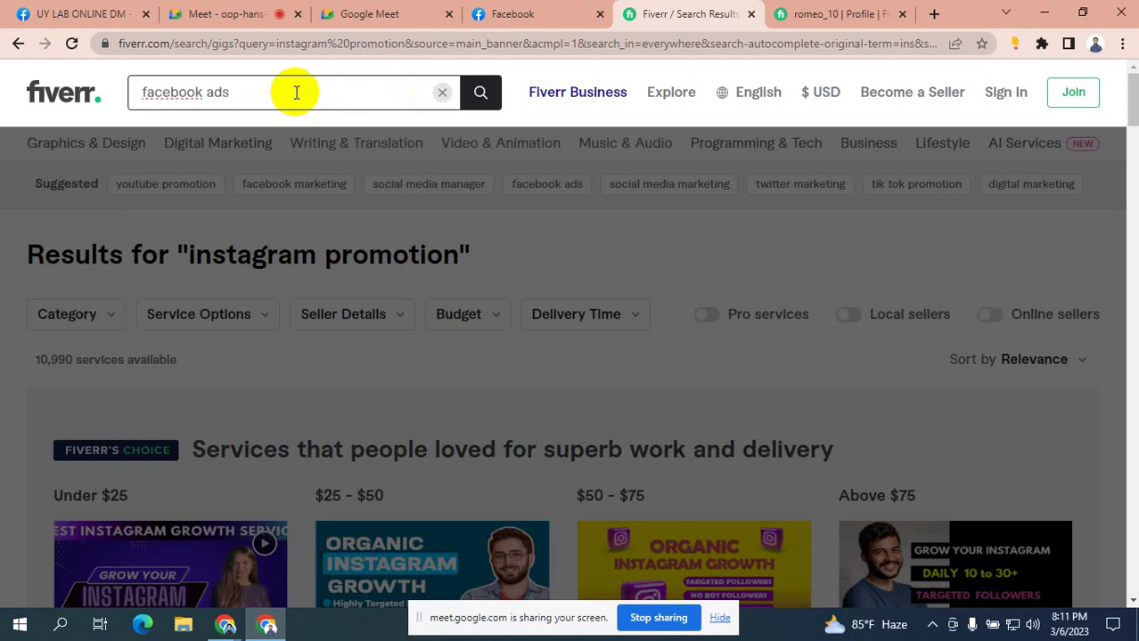
left_click(203, 142)
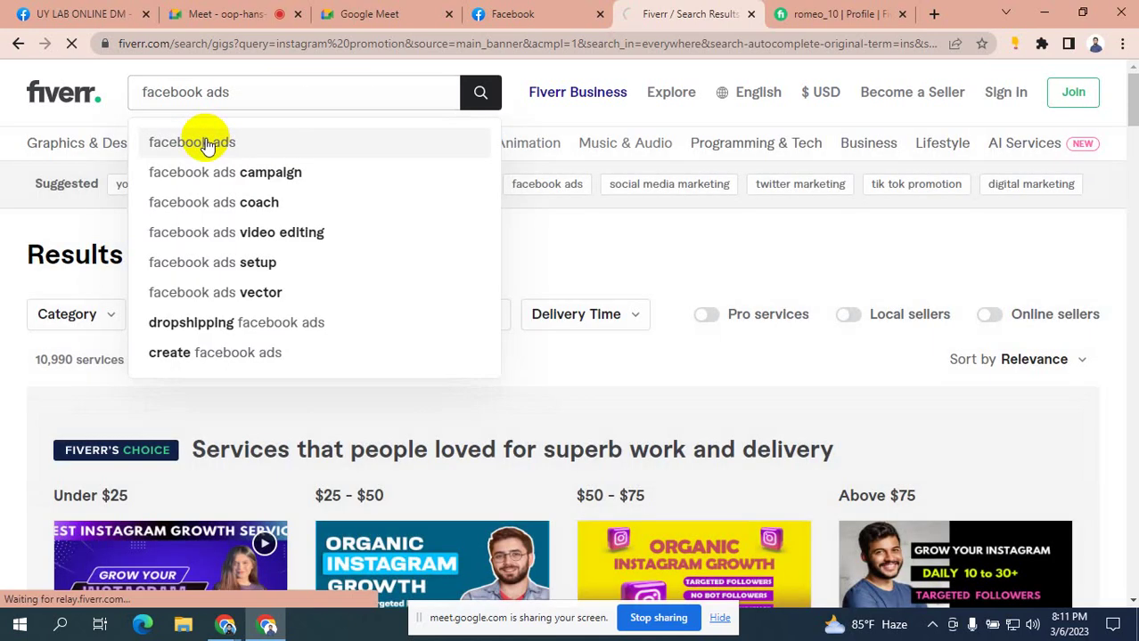
- Open the profile of the Facebook & Instagram Ad Management seller starting at $125 in a new tab and switch to it
scroll(620, 181, "down", 2)
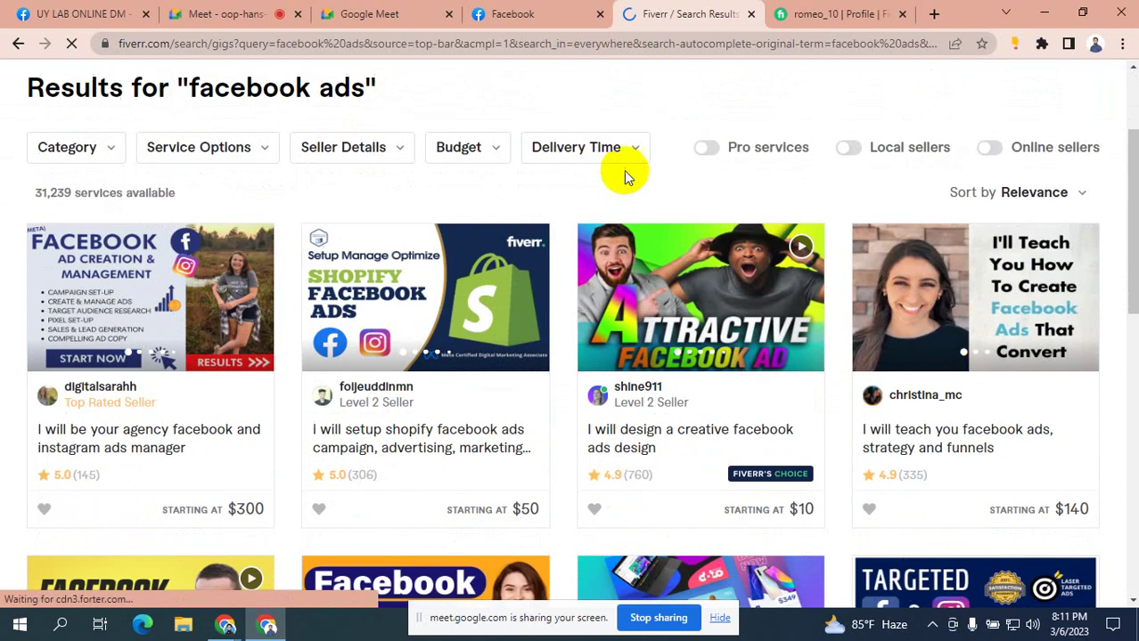
scroll(688, 165, "down", 5)
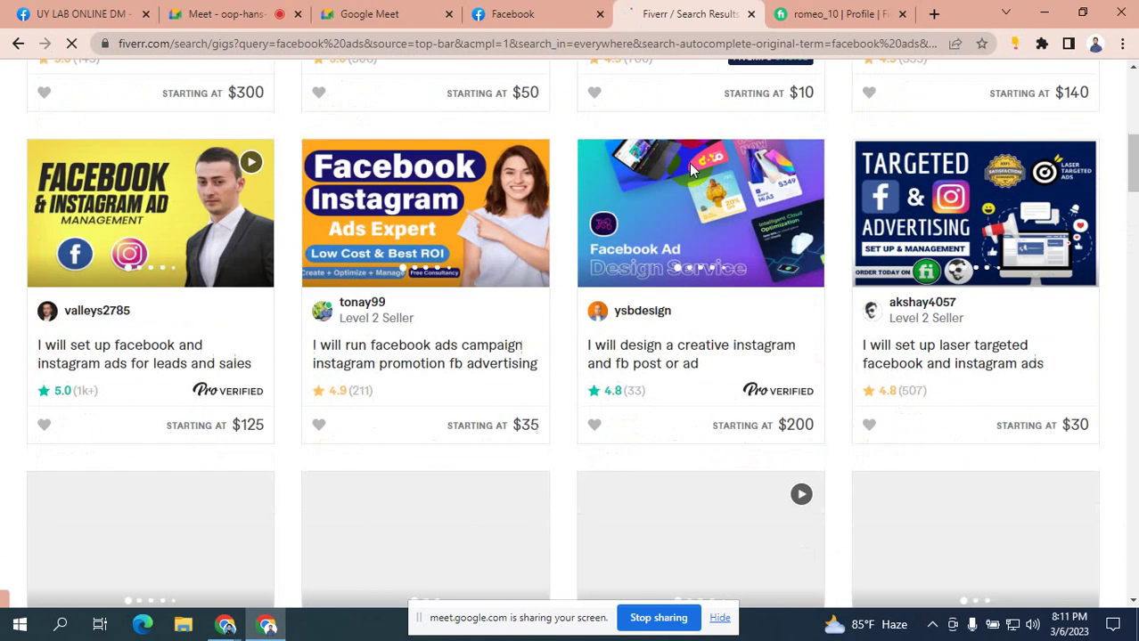
right_click(89, 311)
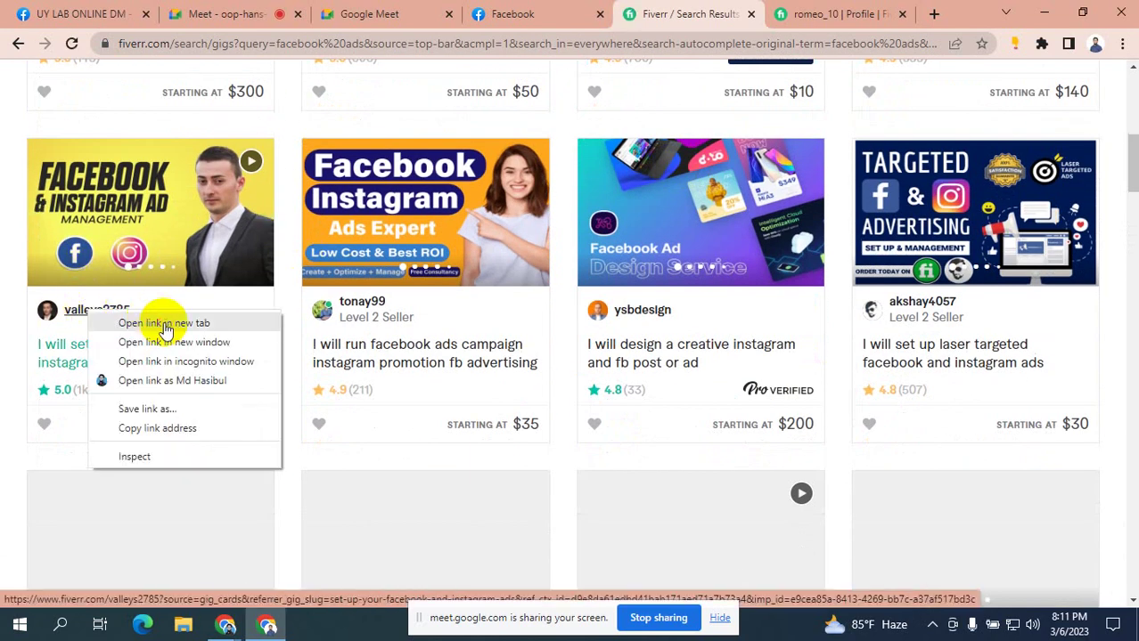
left_click(165, 324)
left_click(837, 14)
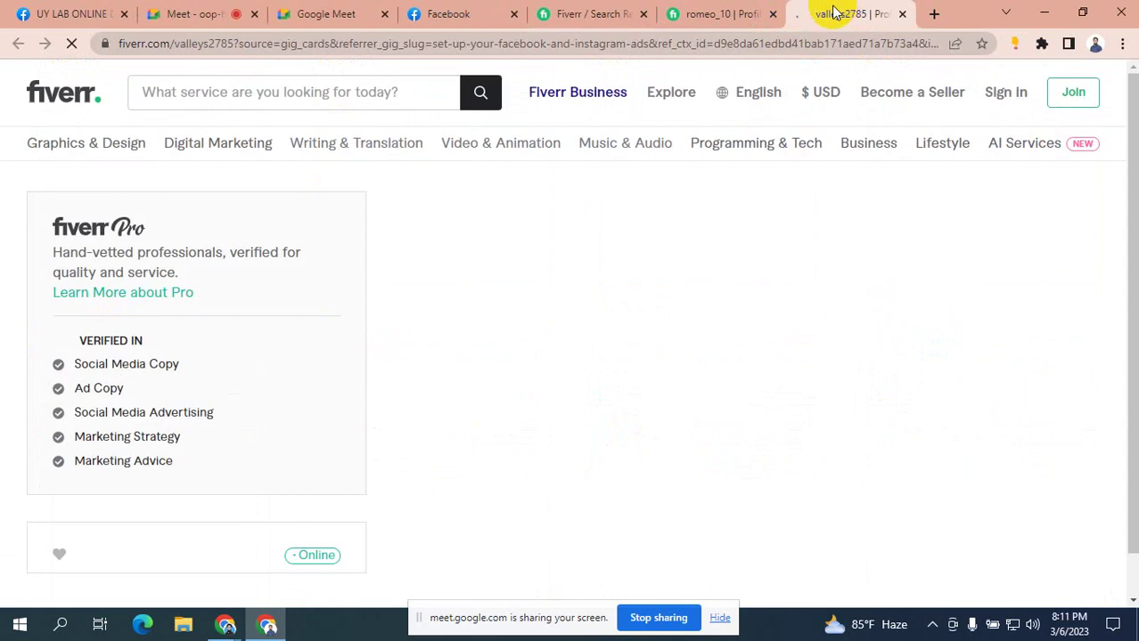
- Look through the ad management seller's gigs and profile details, dismissing the intro video tip
scroll(399, 276, "down", 5)
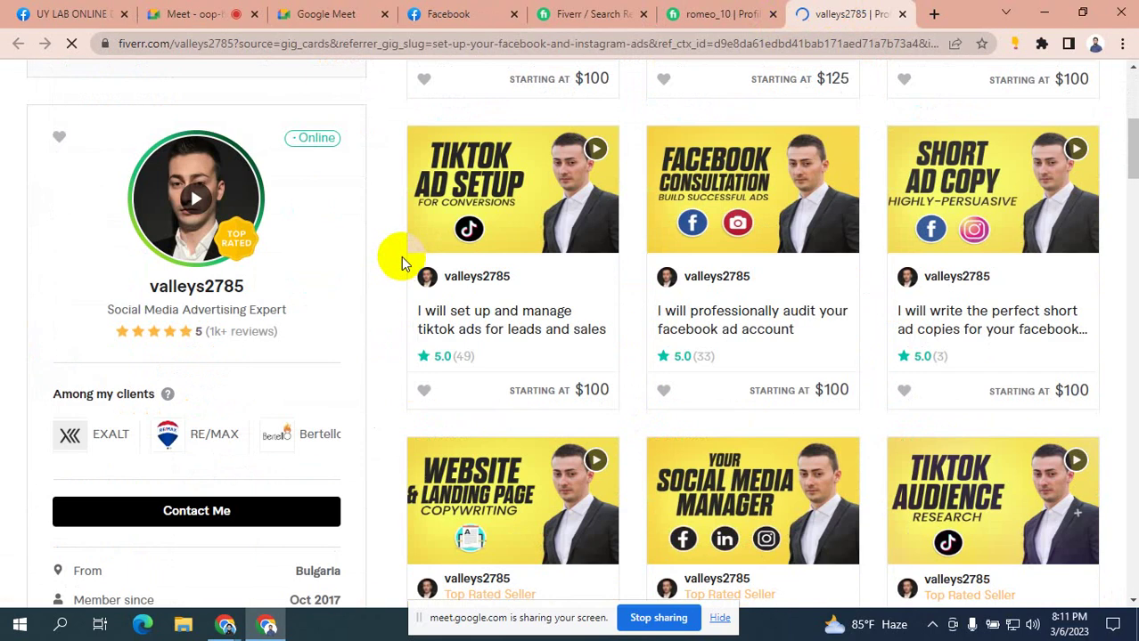
scroll(402, 259, "up", 5)
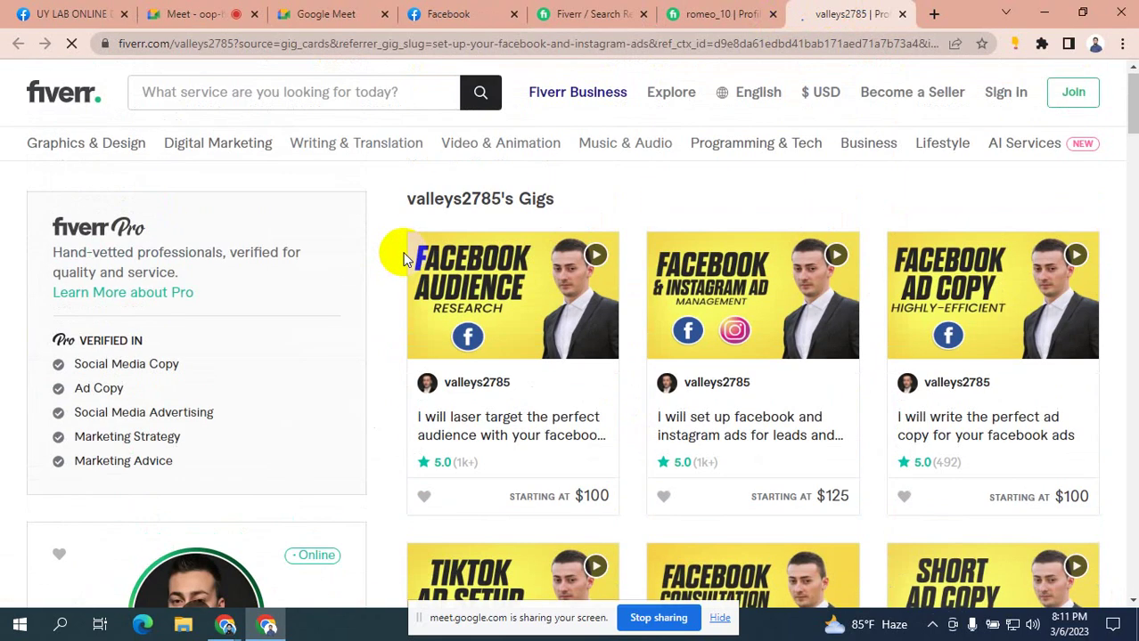
scroll(402, 259, "down", 4)
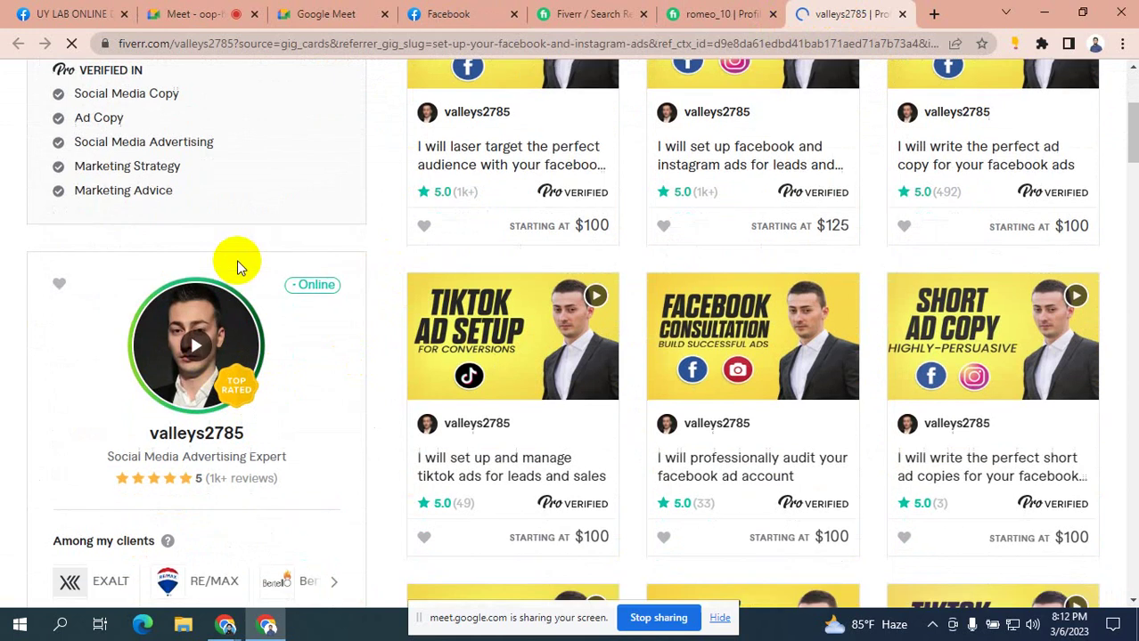
scroll(236, 262, "down", 1)
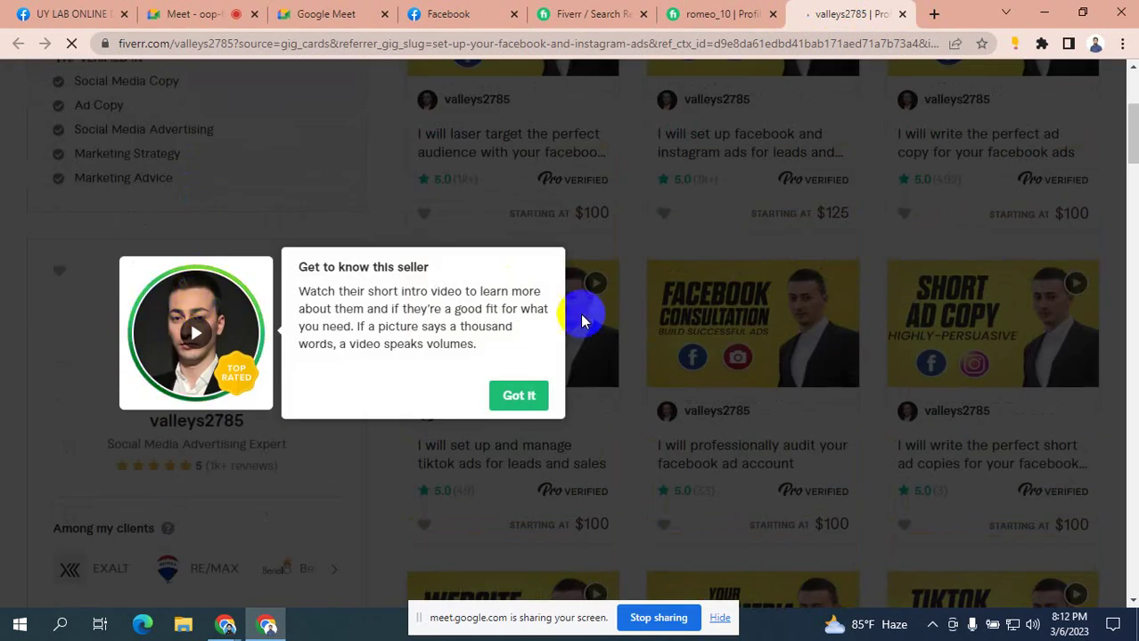
left_click(518, 397)
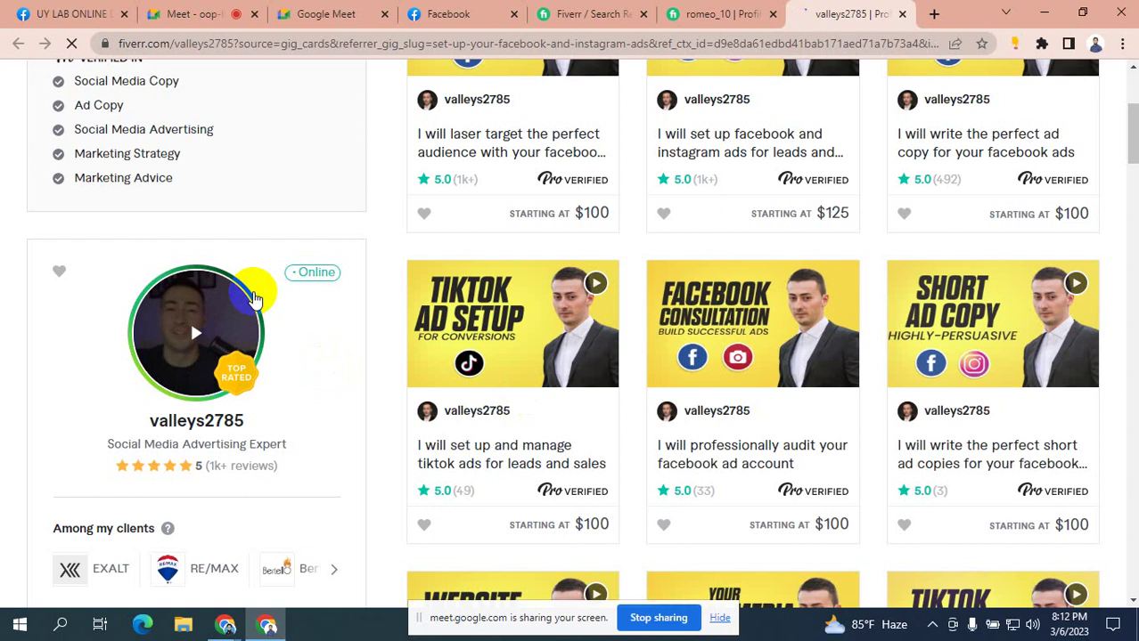
scroll(274, 207, "up", 3)
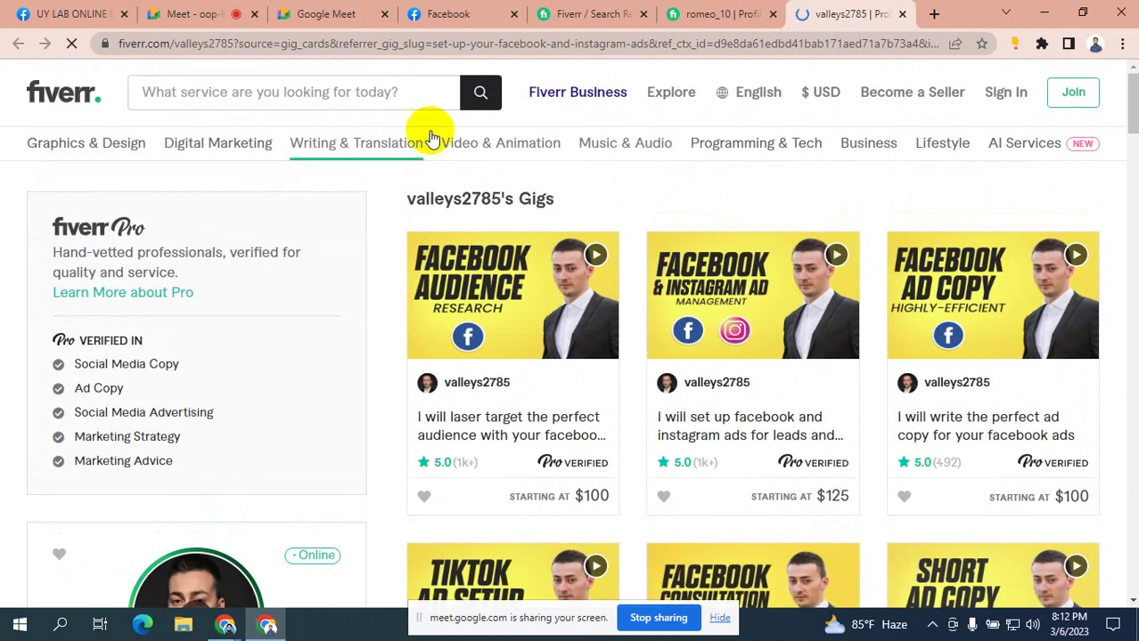
- Switch to the Instagram growth seller's profile, dismiss the Experience matters tip and look over the profile photo and gigs
left_click(716, 14)
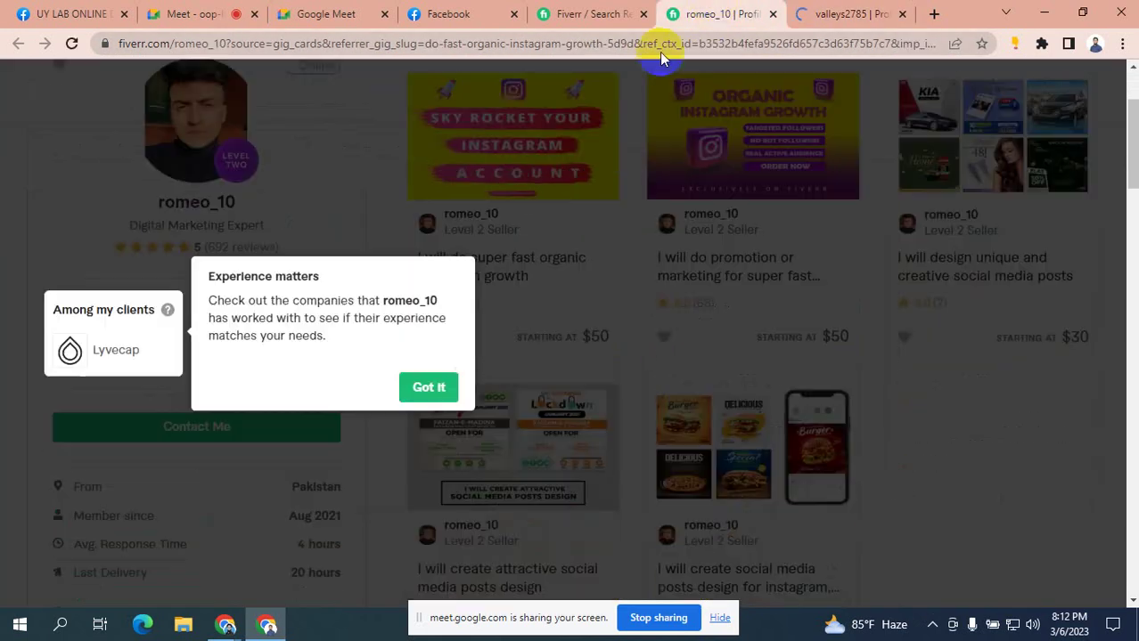
left_click(430, 386)
scroll(234, 322, "down", 2)
scroll(234, 323, "up", 3)
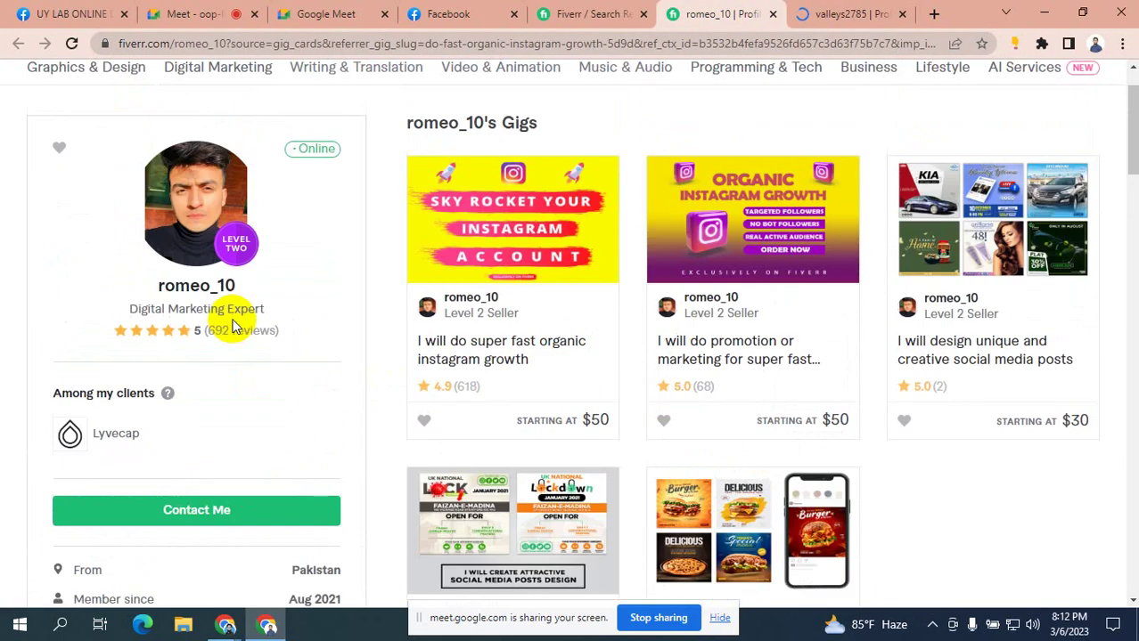
scroll(339, 272, "up", 1)
- Check the facebook ads search results, then go back to the ad management seller's profile and examine the profile photo
left_click(587, 14)
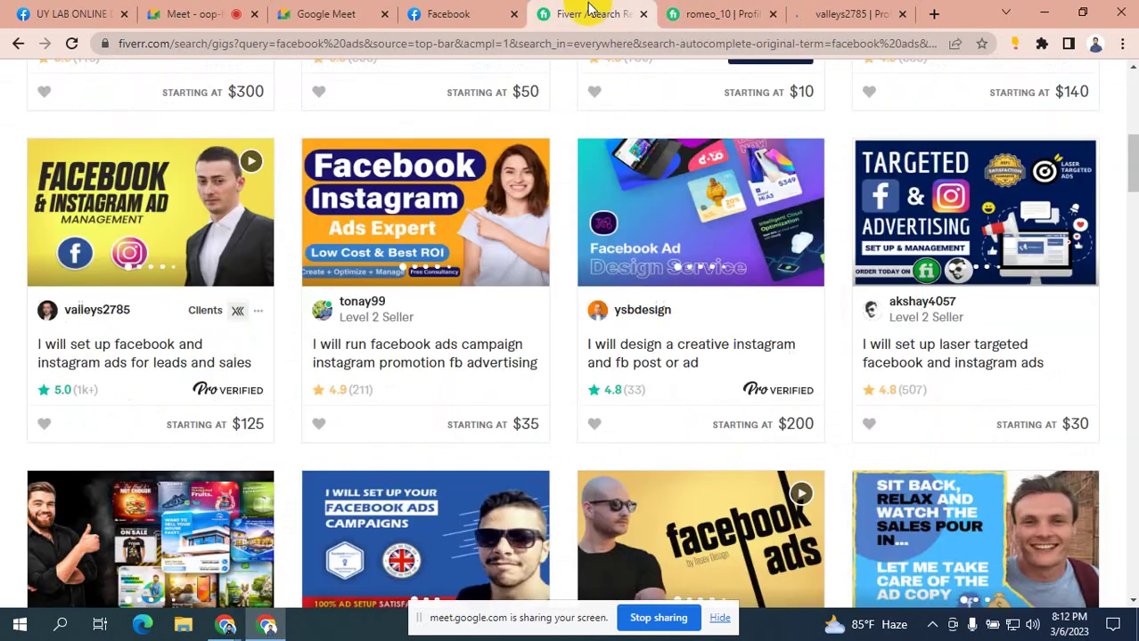
left_click(824, 13)
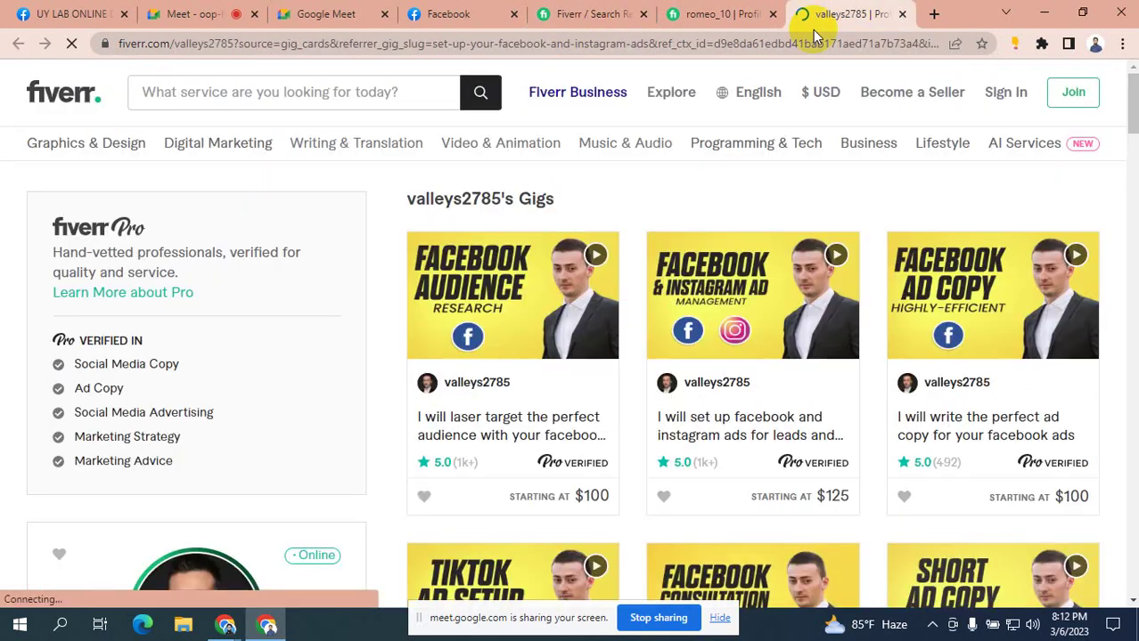
scroll(177, 493, "down", 2)
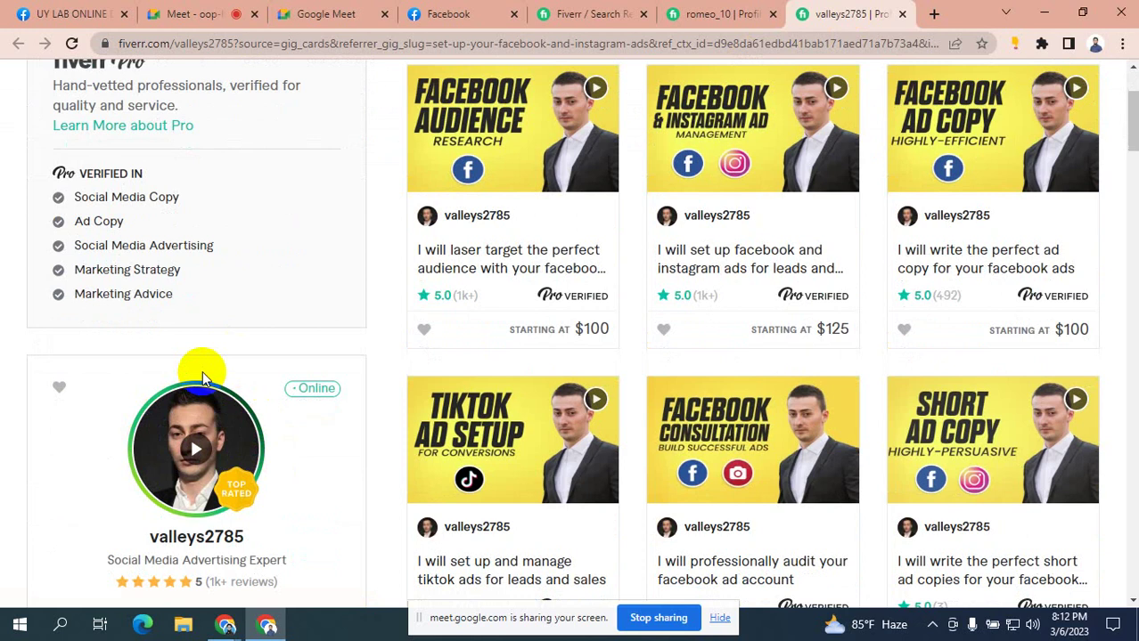
- Search Google for "professional photo" in a new browser tab, using the corrected spelling
left_click(933, 13)
left_click(788, 40)
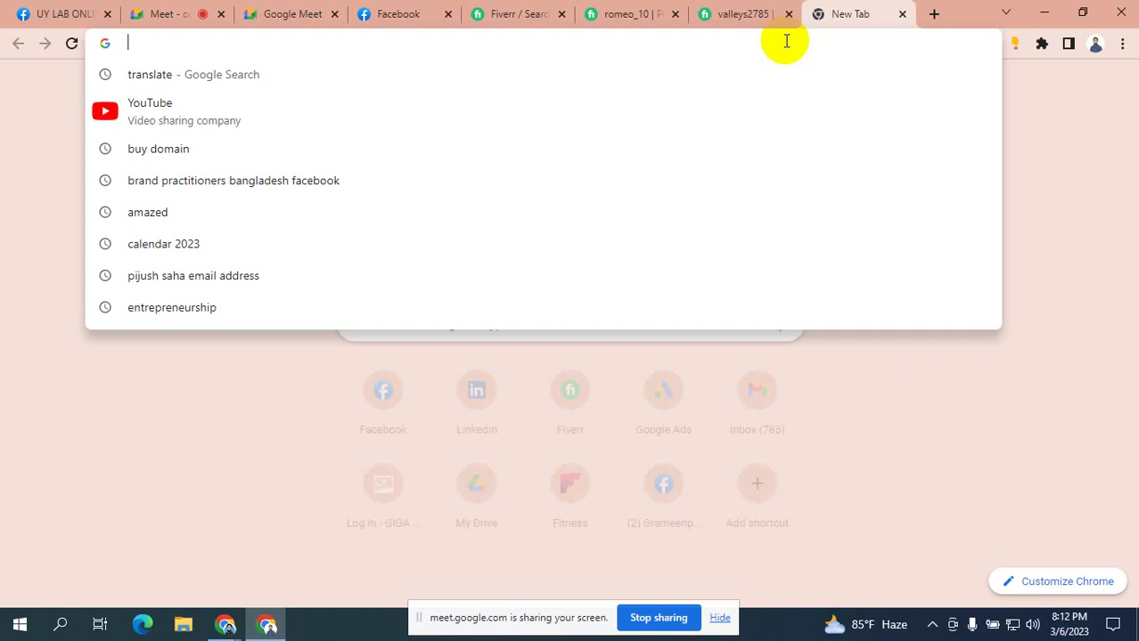
type("professinla ")
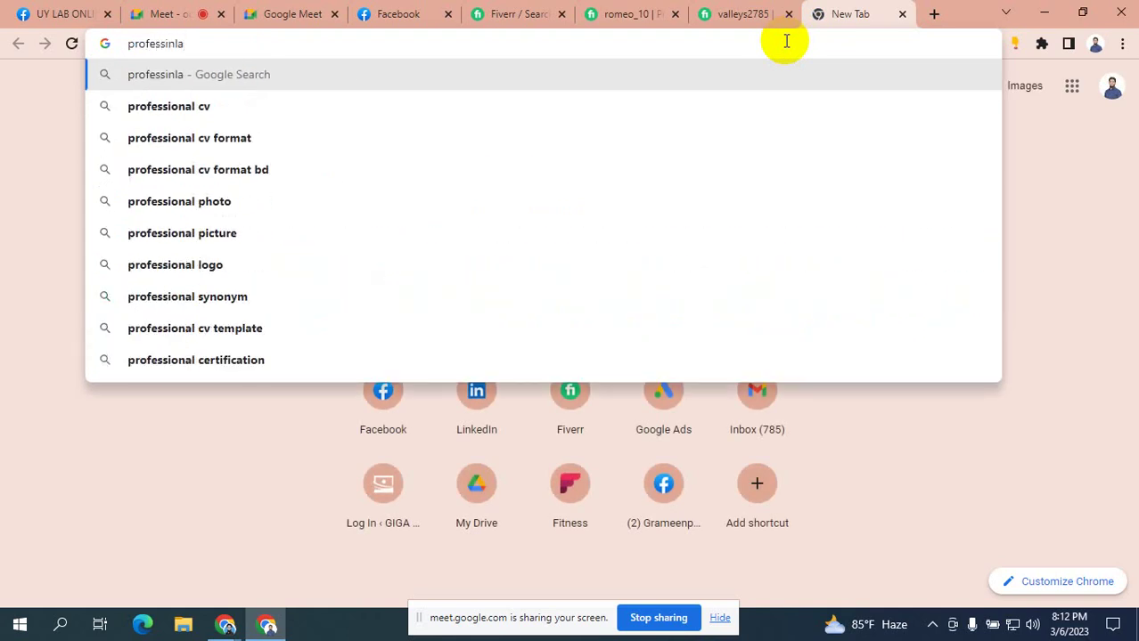
type("photo")
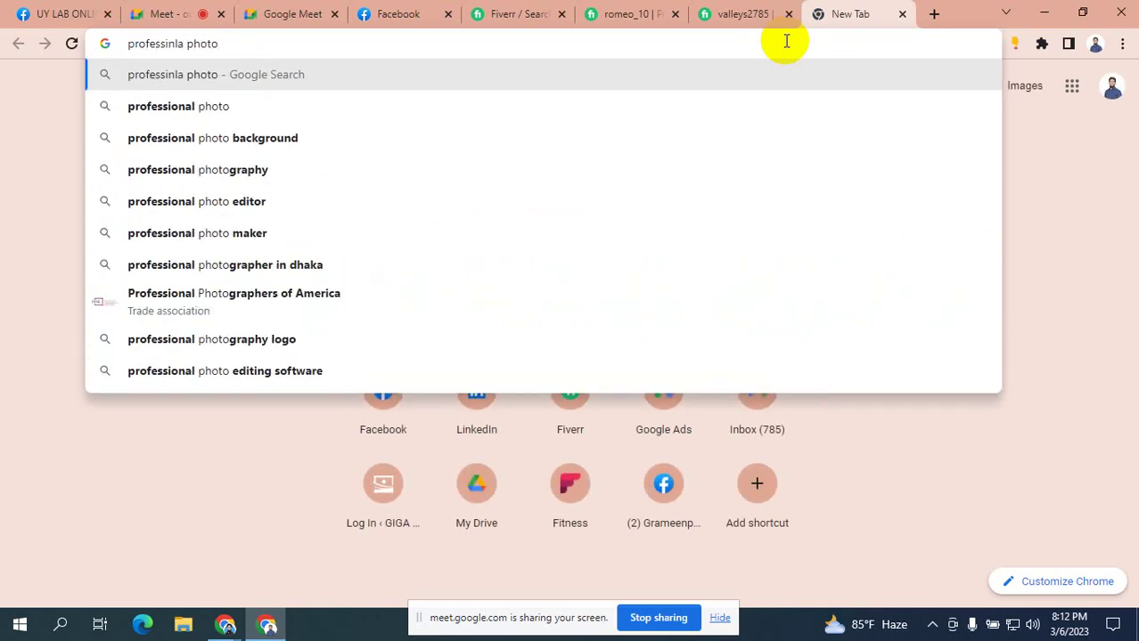
key("Return")
left_click(327, 224)
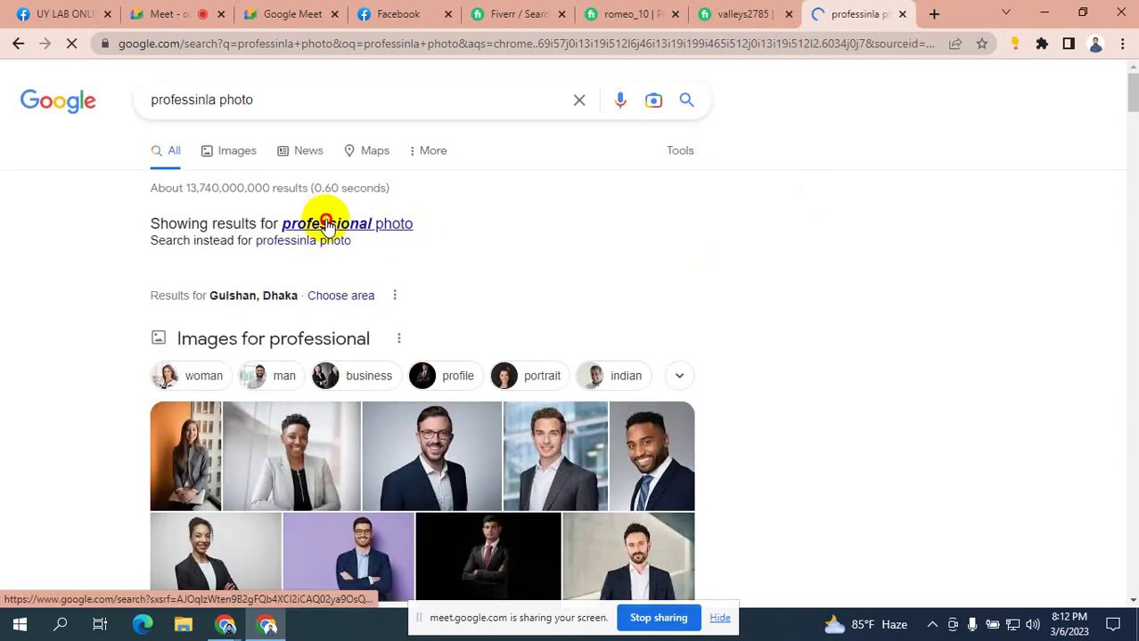
- Examine the portraits in the professional photo results, then return to the ad management seller's profile and compare the profile photo and gig images
scroll(516, 395, "down", 2)
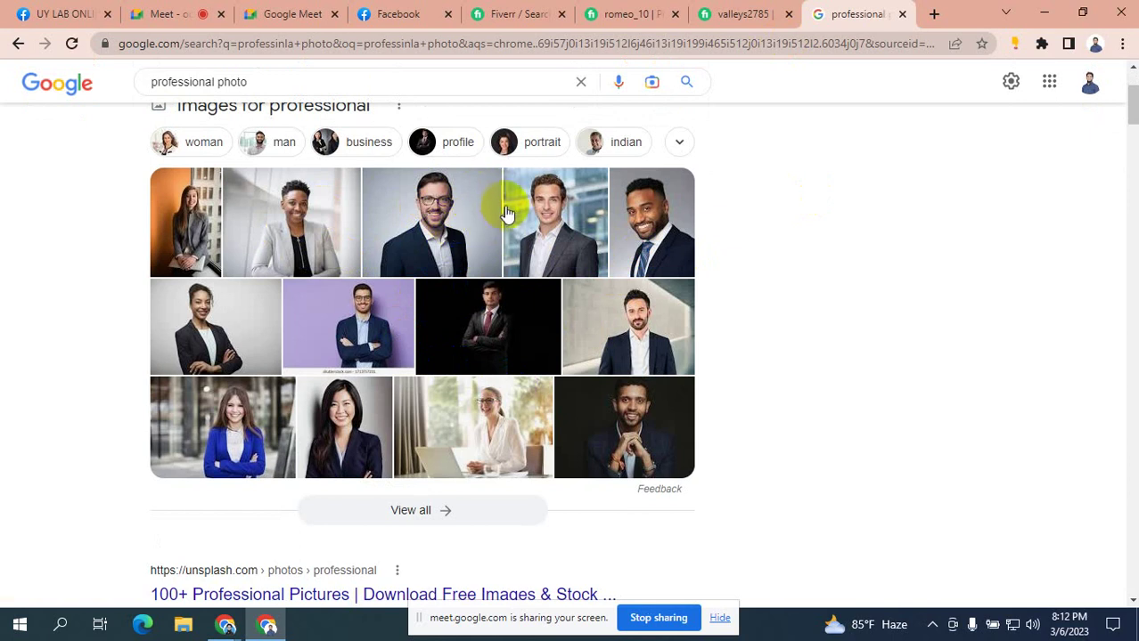
left_click(434, 182)
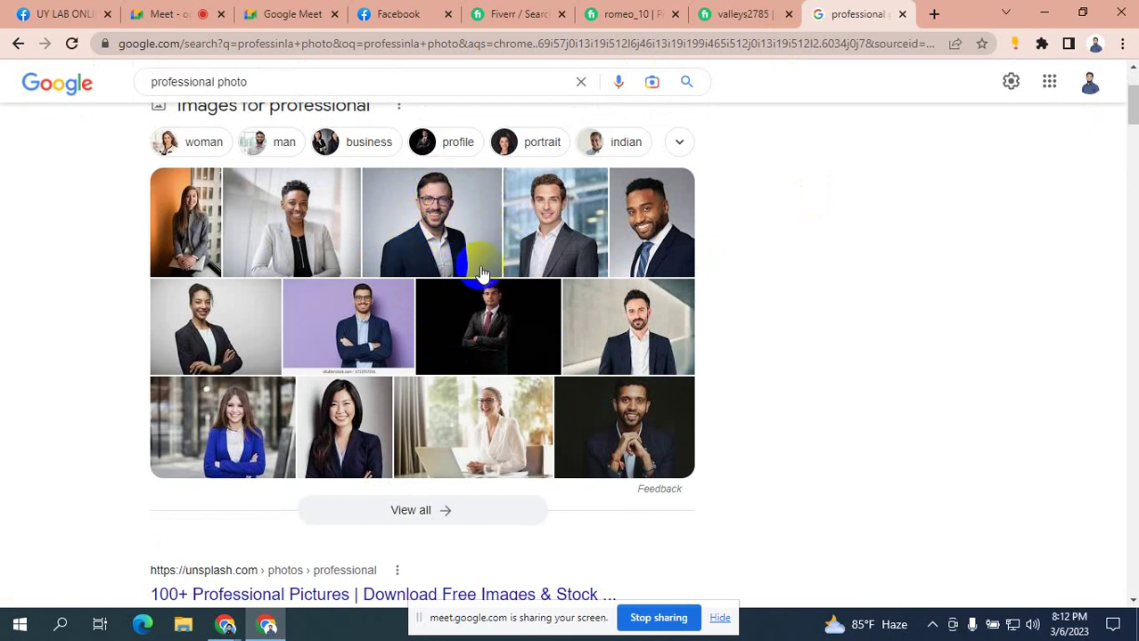
left_click(731, 10)
scroll(294, 418, "down", 2)
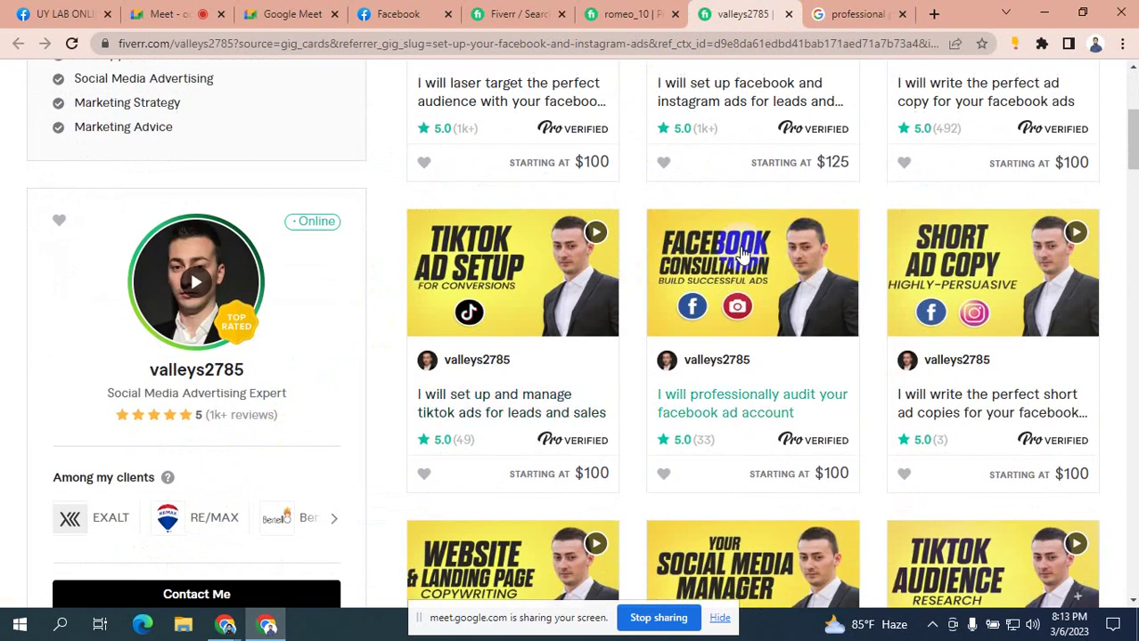
scroll(392, 336, "down", 2)
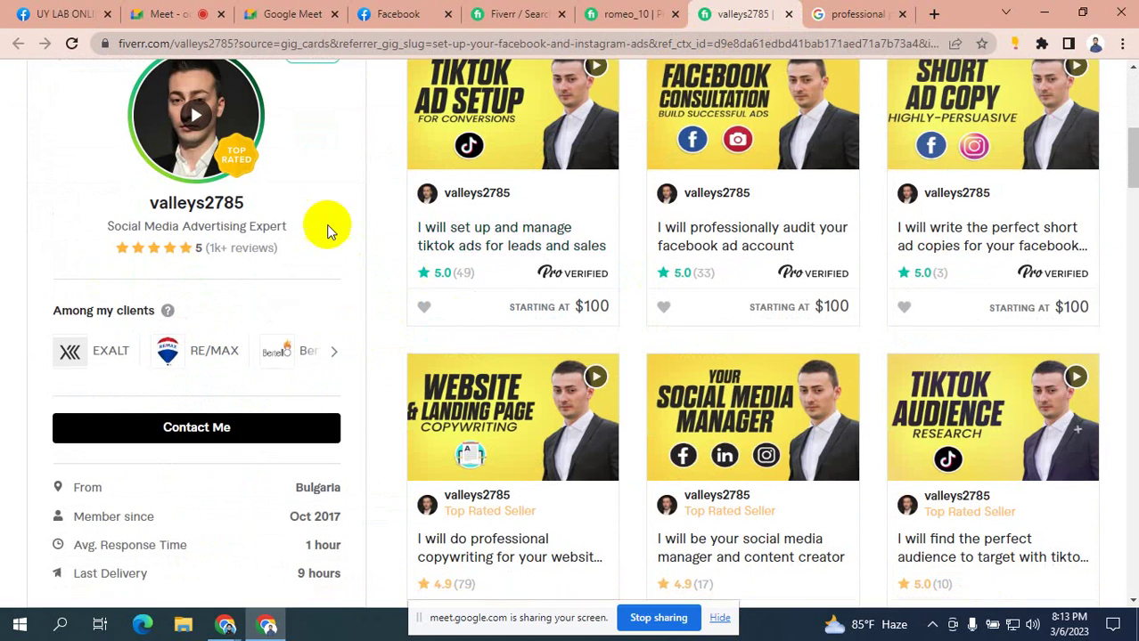
scroll(444, 284, "down", 1)
scroll(356, 236, "up", 2)
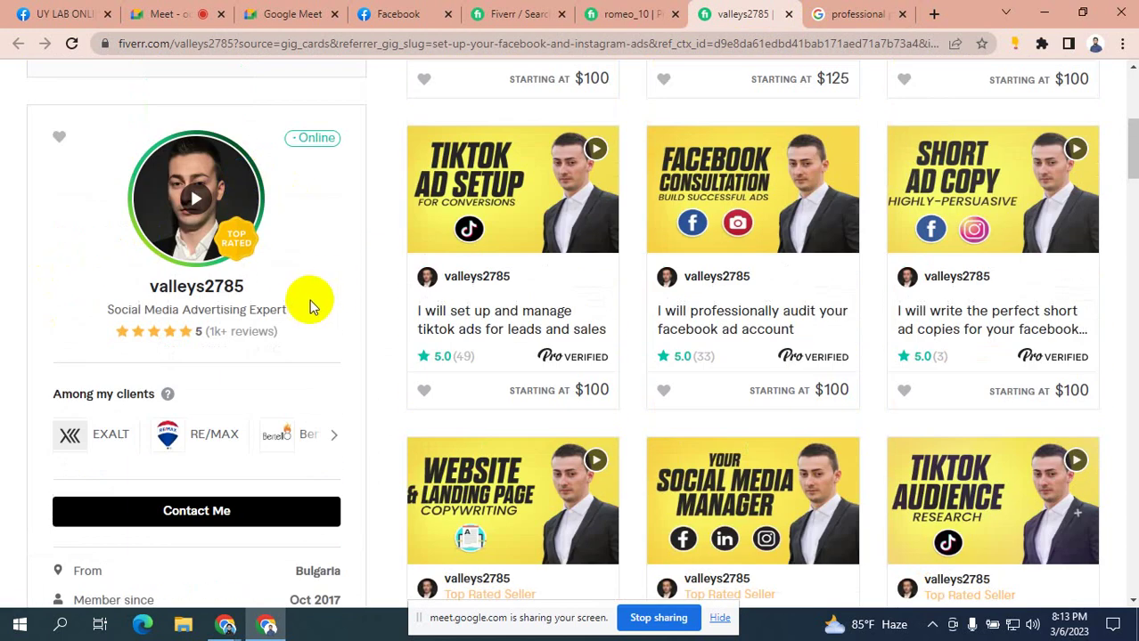
left_click(194, 252)
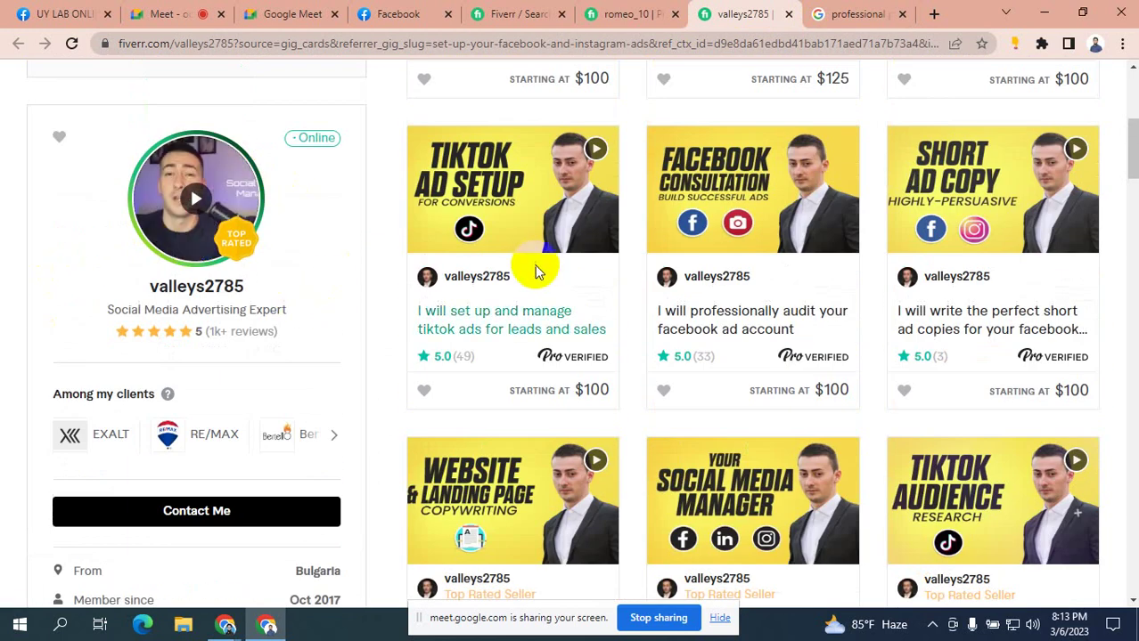
scroll(533, 267, "up", 2)
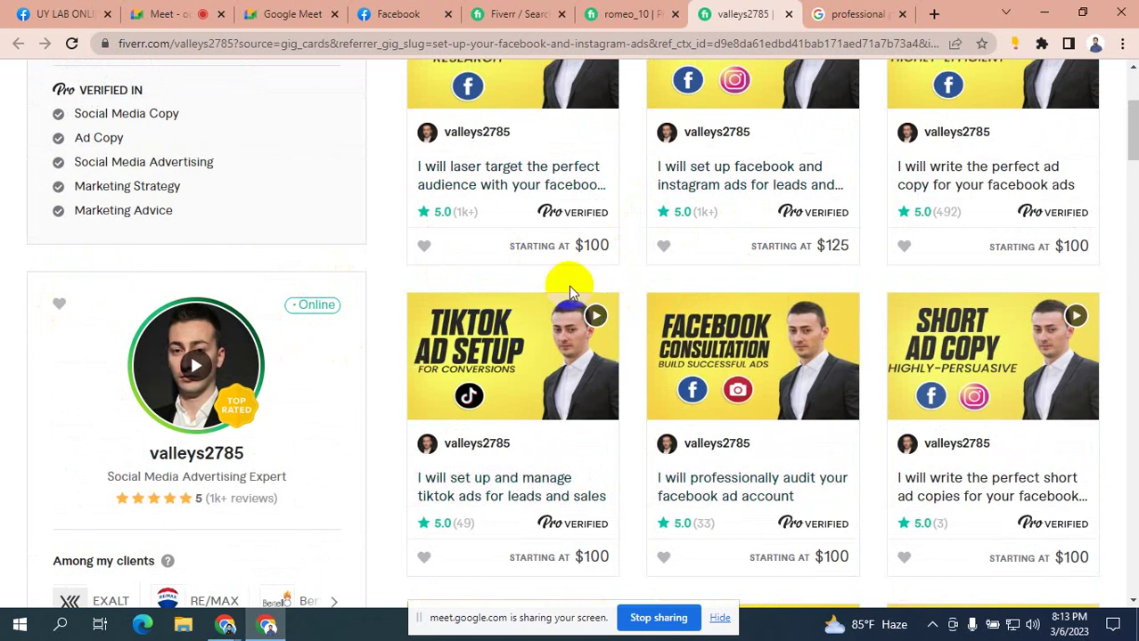
scroll(613, 264, "up", 1)
scroll(613, 264, "up", 3)
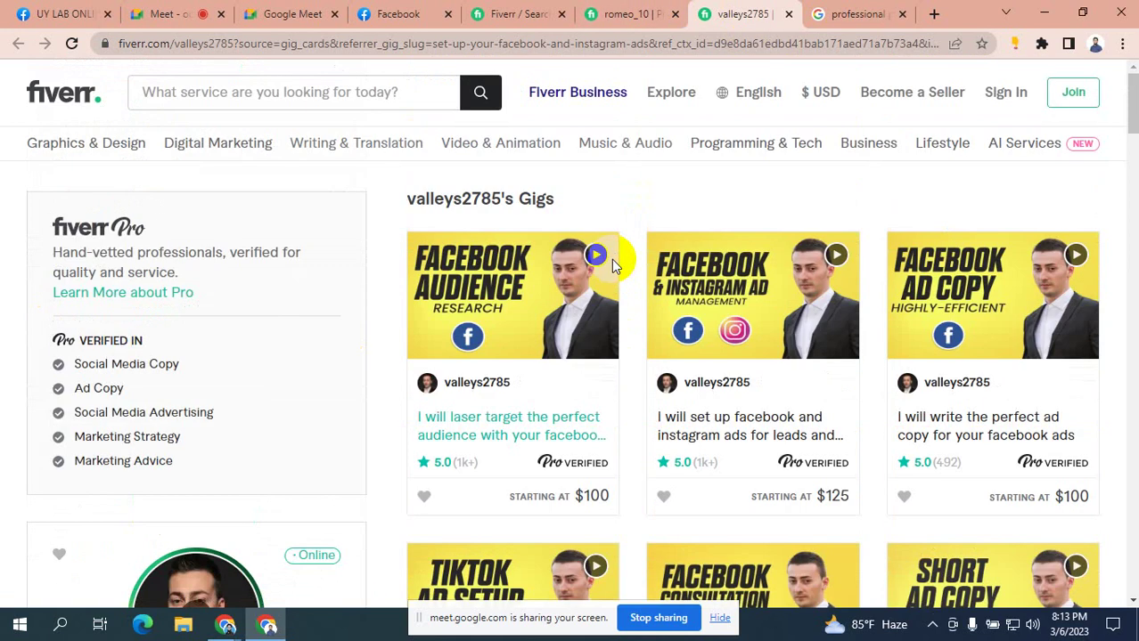
- Return to the facebook ads search results, dismiss the social media marketing survey prompt and look over the gigs
mouse_move(628, 143)
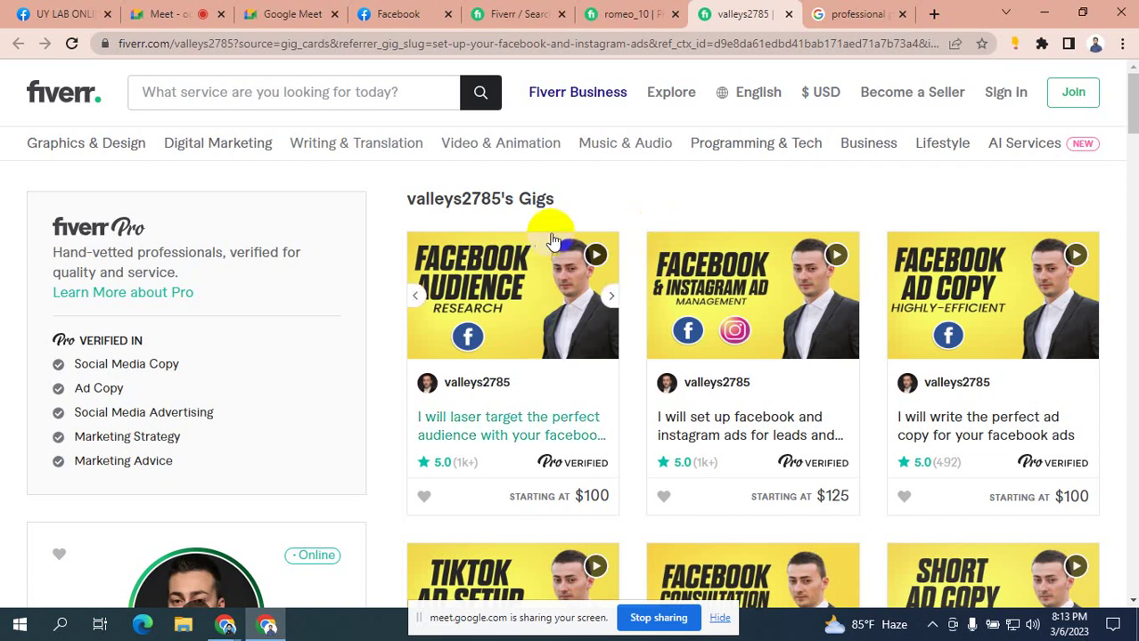
left_click(632, 10)
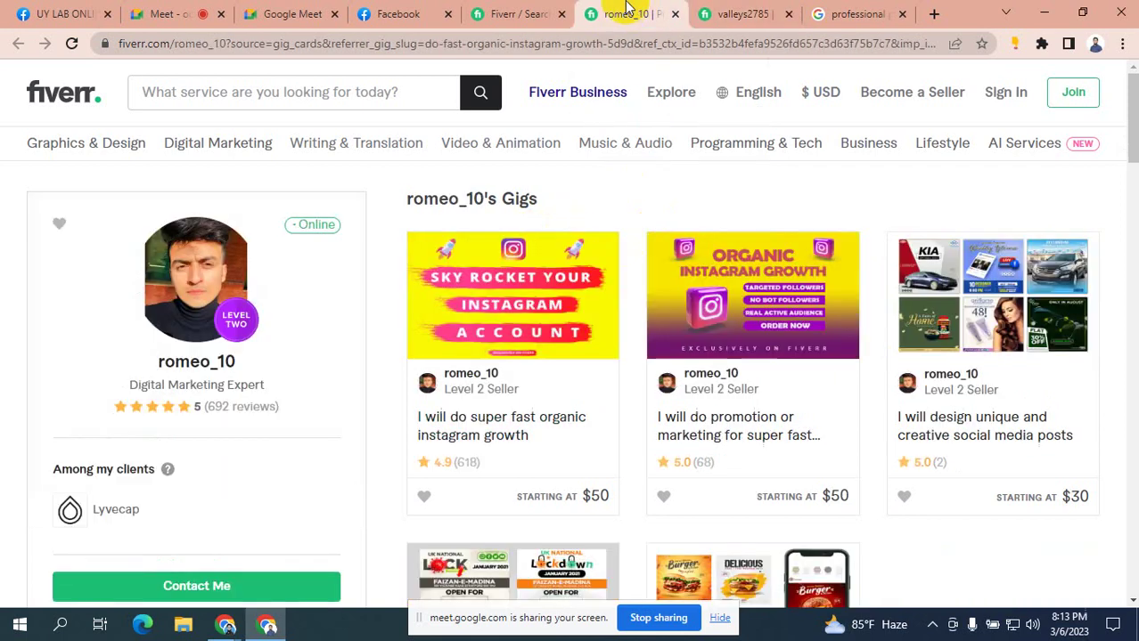
left_click(519, 11)
scroll(521, 267, "up", 5)
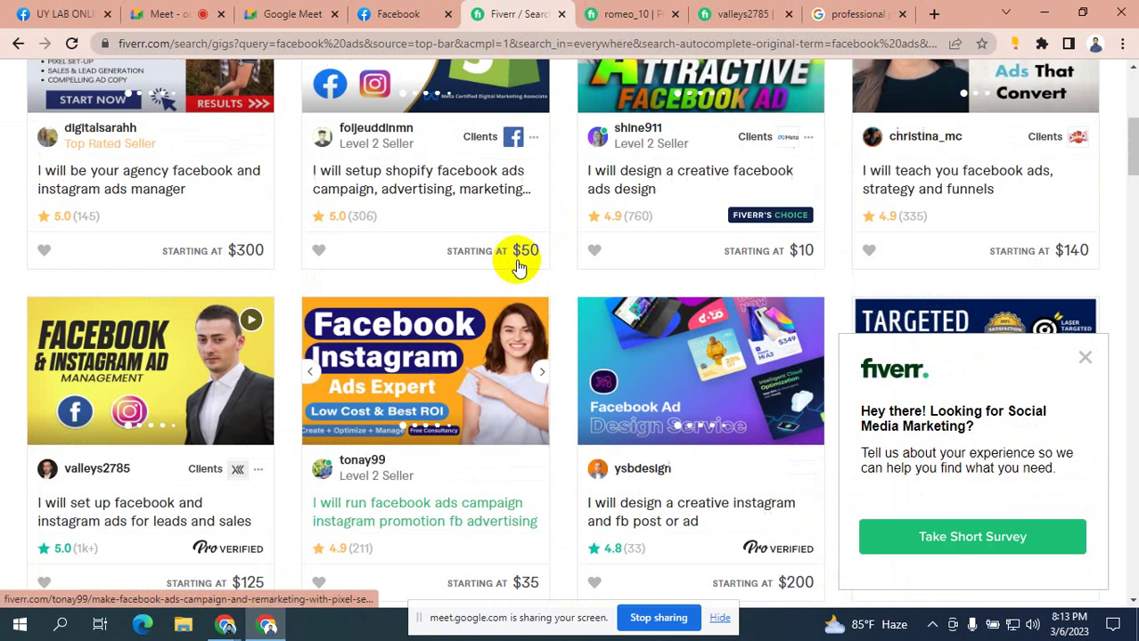
scroll(699, 221, "down", 1)
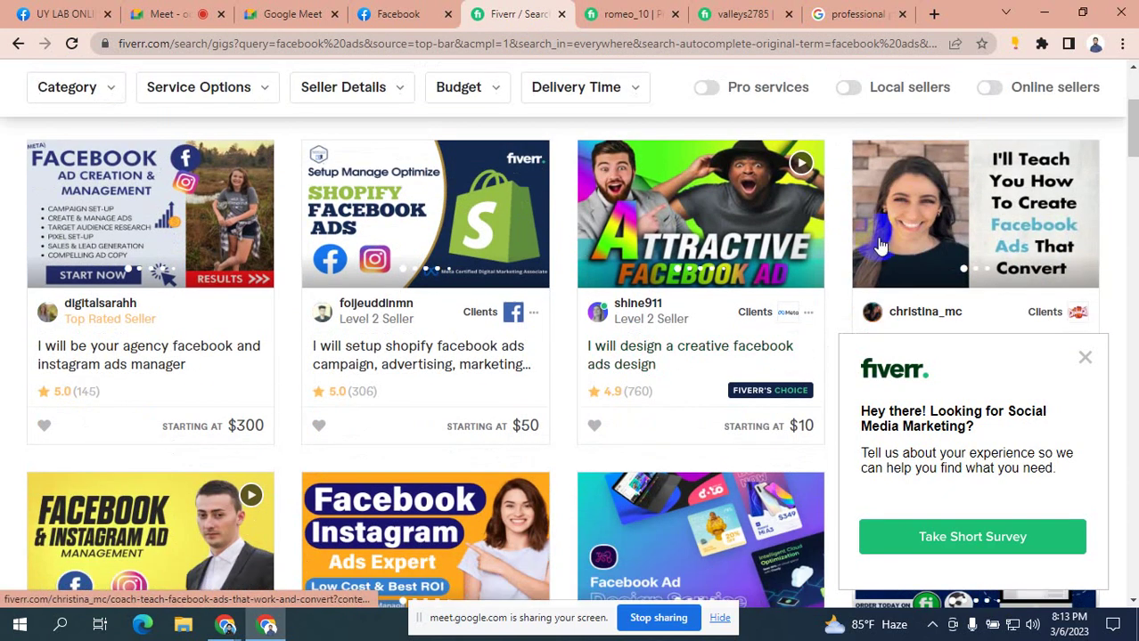
left_click(1083, 356)
scroll(967, 371, "down", 1)
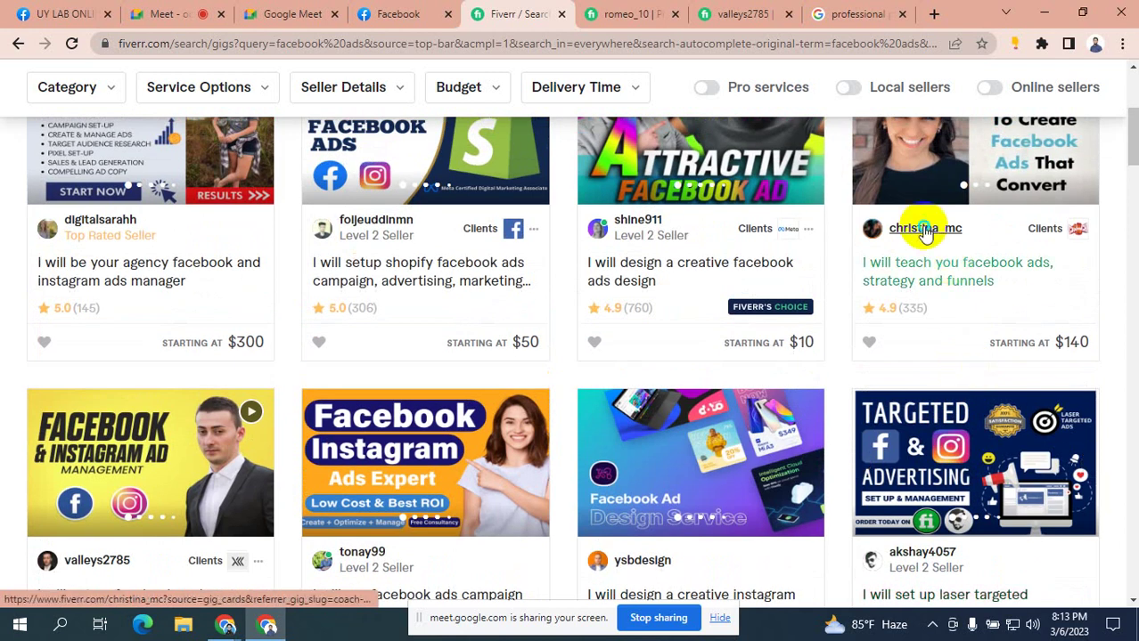
- Open the profile of the seller who teaches Facebook ads, strategy and funnels in a new tab and switch to it
right_click(925, 230)
left_click(975, 240)
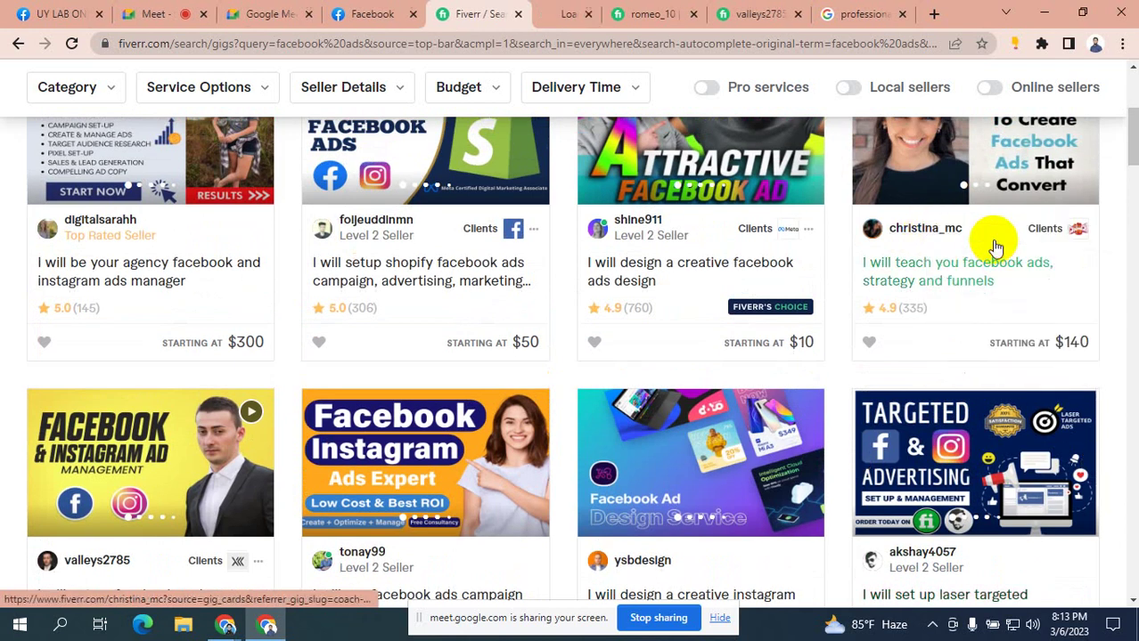
left_click(571, 13)
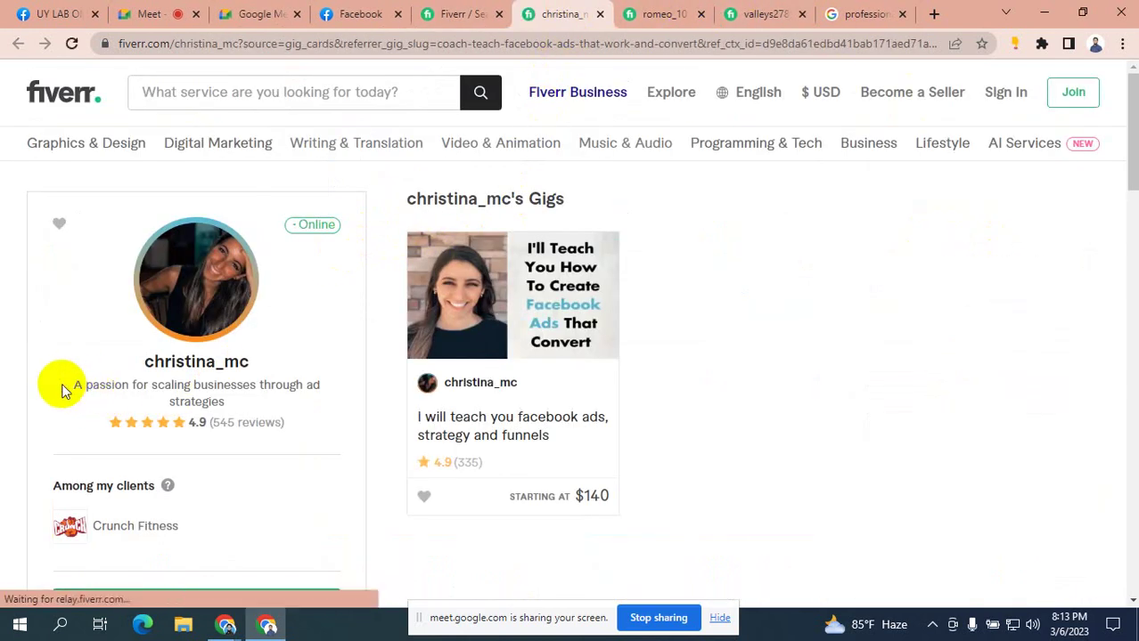
- Highlight the seller's tagline "A passion for scaling businesses through ad strategies" repeatedly to point it out, looking briefly over the profile card
mouse_move(71, 385)
left_mouse_down()
mouse_move(214, 392)
mouse_move(242, 404)
mouse_move(114, 377)
mouse_move(73, 385)
left_mouse_up()
left_click(247, 412)
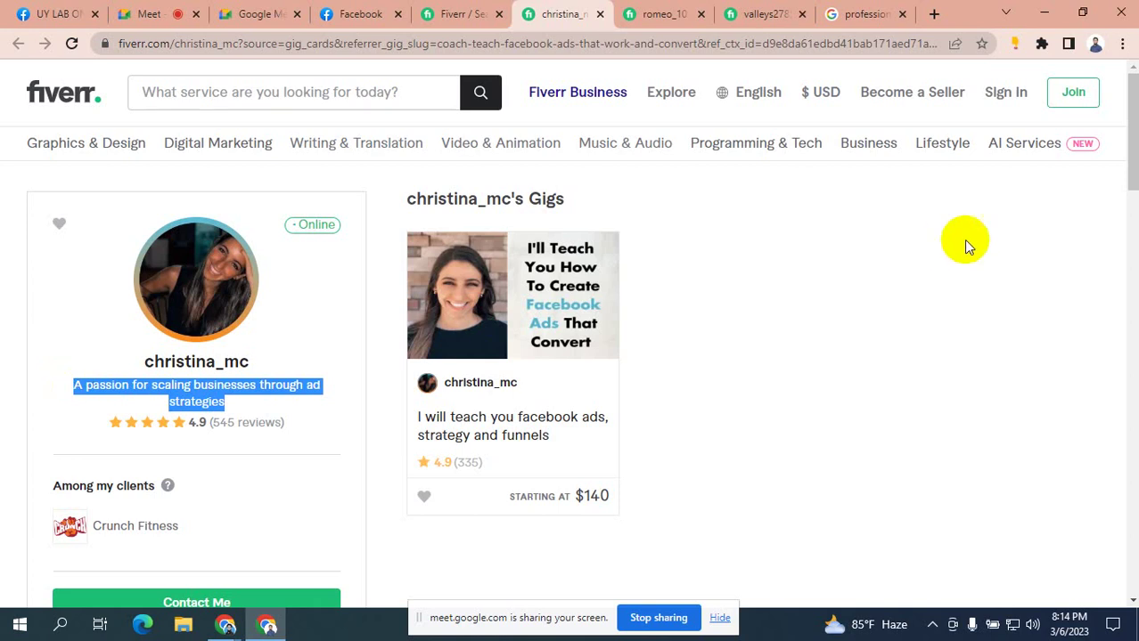
left_click(64, 341)
scroll(300, 382, "down", 3)
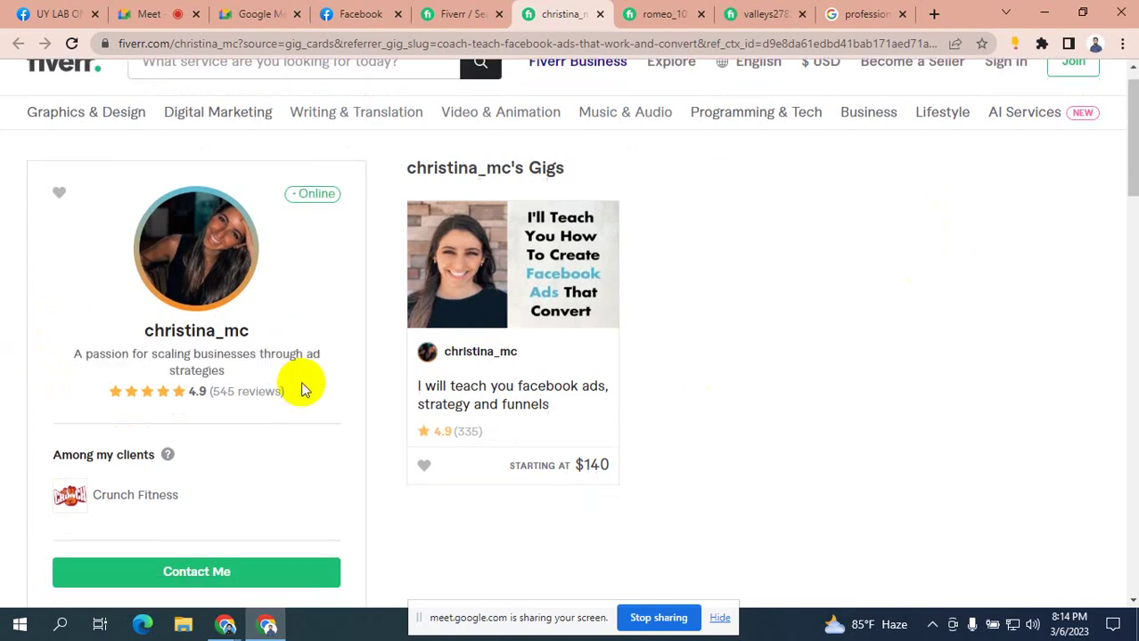
scroll(351, 382, "up", 3)
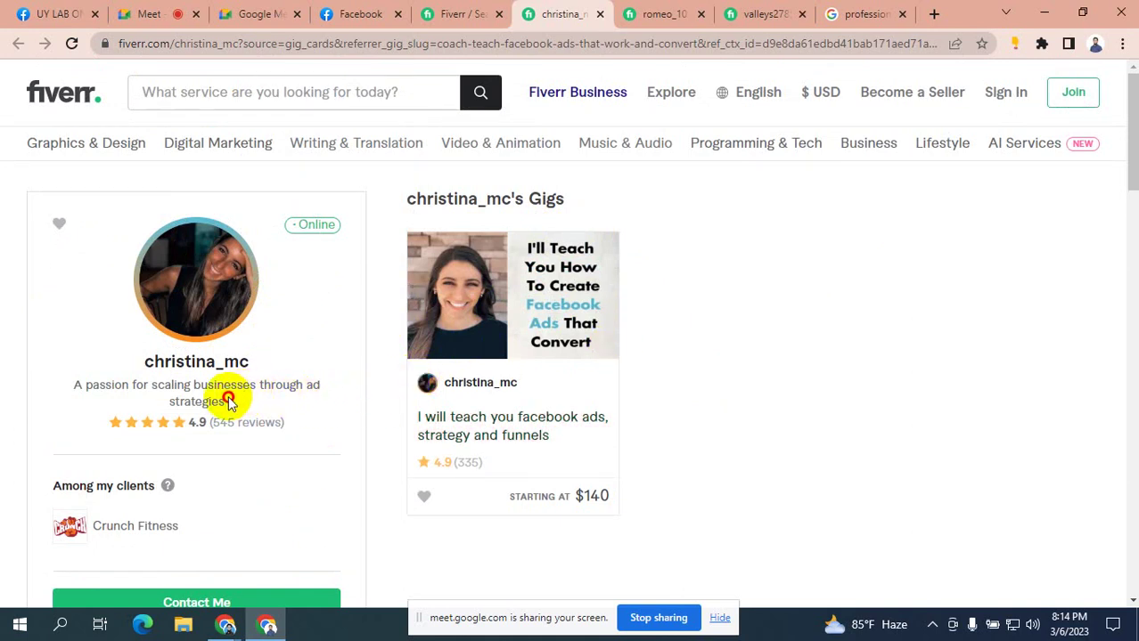
left_click_drag(223, 399, 78, 382)
left_click(71, 358)
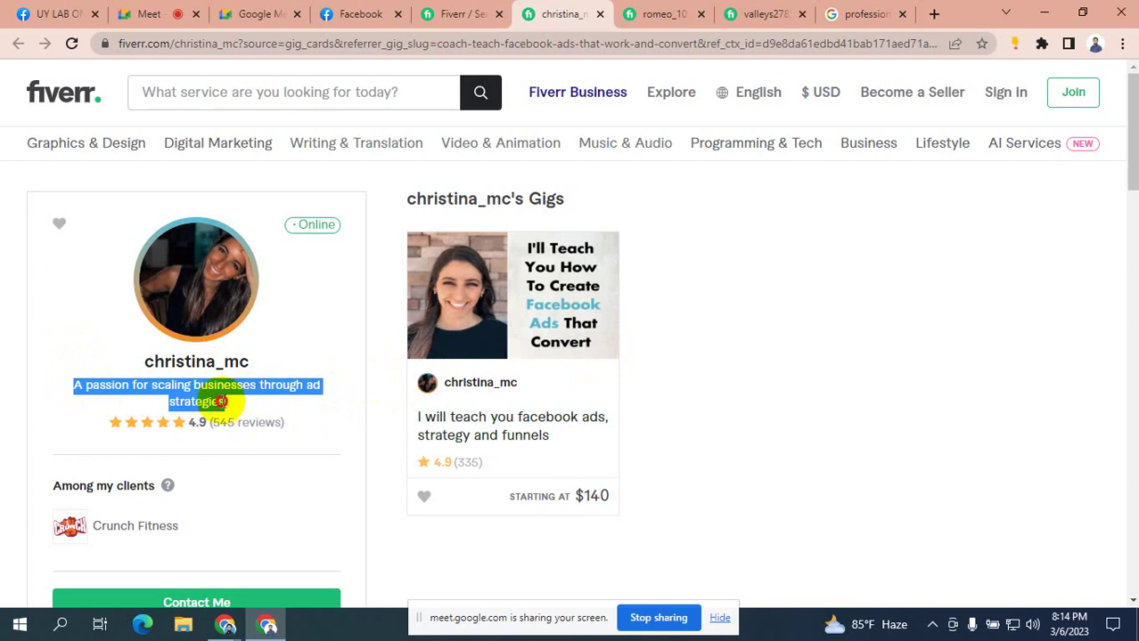
left_click_drag(233, 408, 76, 385)
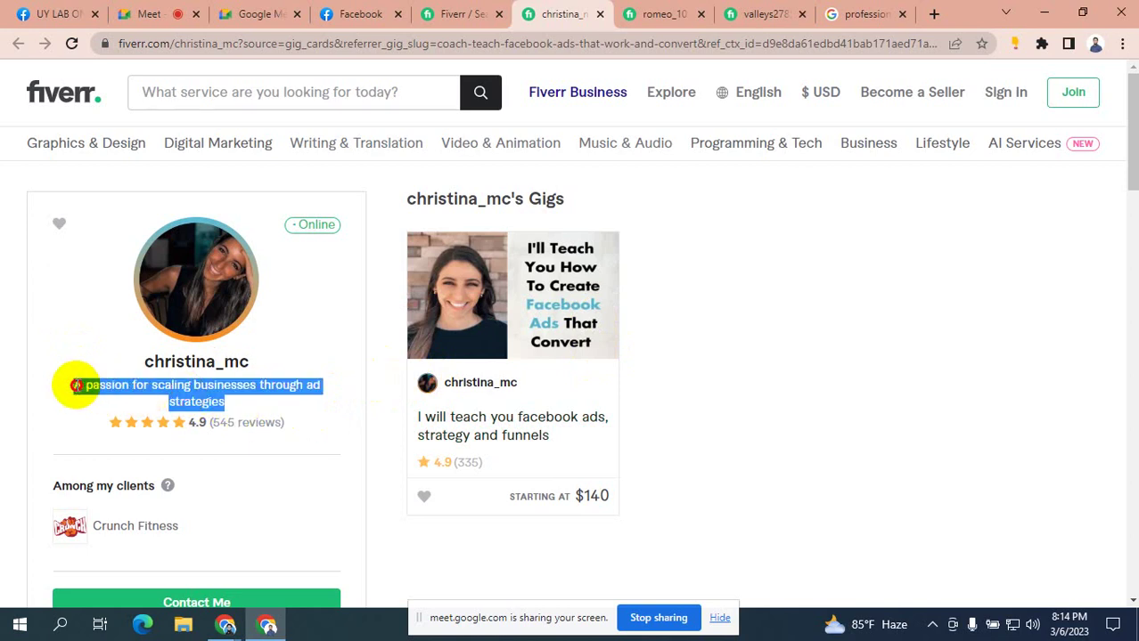
left_click(246, 414)
left_click_drag(230, 405, 76, 385)
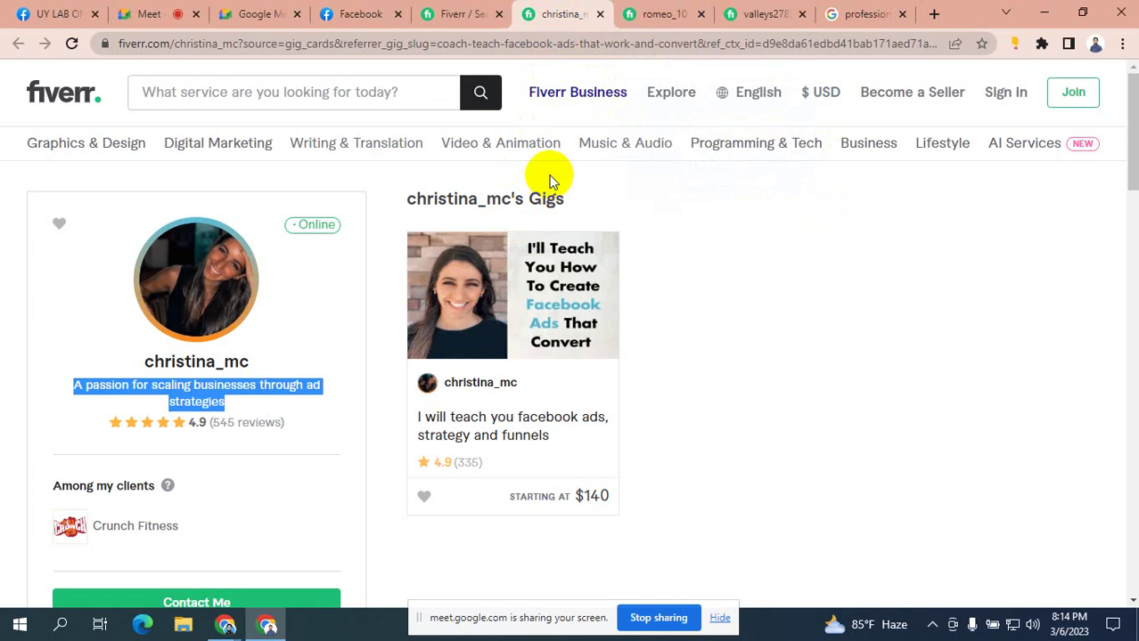
left_click(178, 387)
left_click_drag(230, 400, 66, 389)
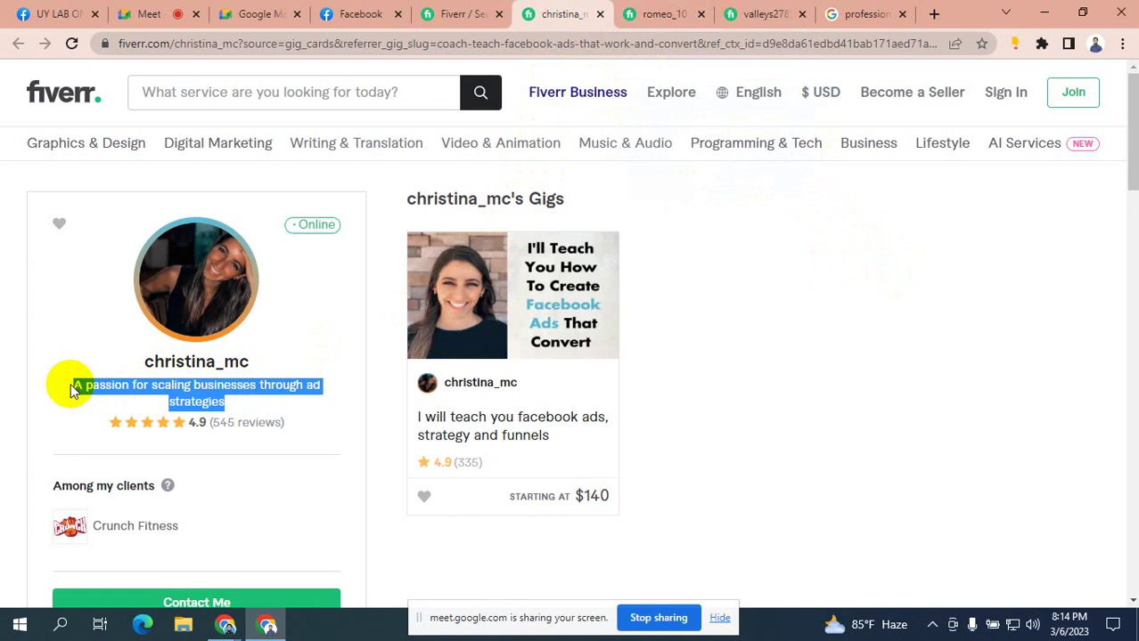
left_click(143, 397)
mouse_move(73, 386)
left_mouse_down()
mouse_move(249, 389)
mouse_move(230, 405)
mouse_move(140, 387)
mouse_move(74, 394)
left_mouse_up()
left_click(234, 408)
scroll(116, 517, "down", 3)
scroll(207, 489, "up", 3)
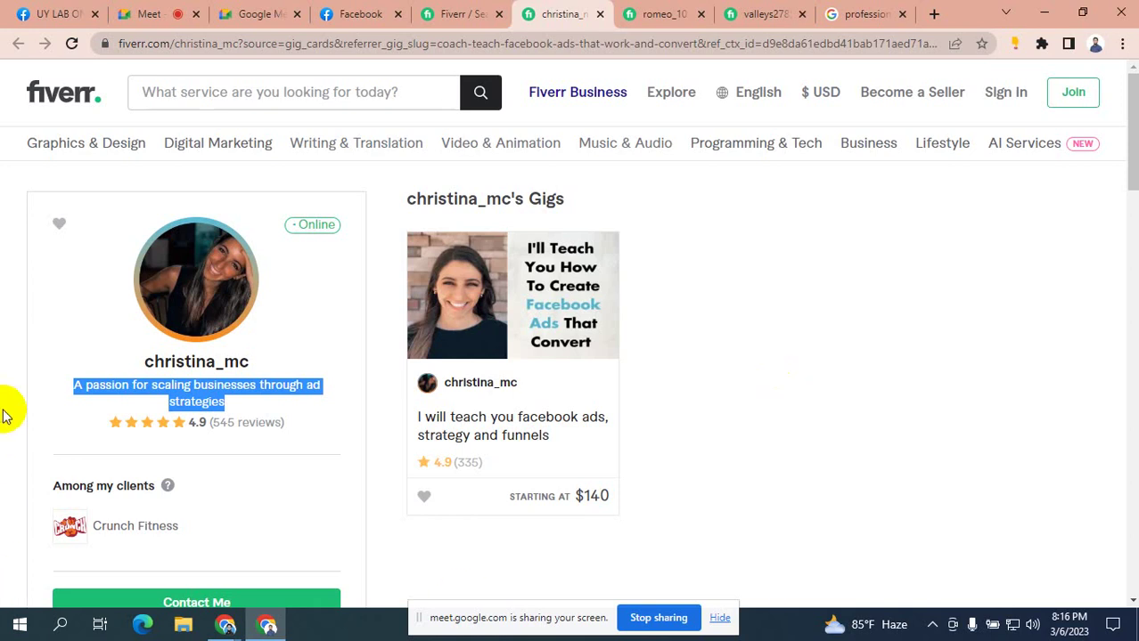
left_click(71, 392)
mouse_move(71, 392)
left_mouse_down()
mouse_move(229, 401)
mouse_move(63, 383)
mouse_move(245, 408)
mouse_move(153, 386)
mouse_move(67, 389)
left_mouse_up()
left_click(242, 403)
left_click(74, 402)
left_click(239, 403)
left_click(107, 405)
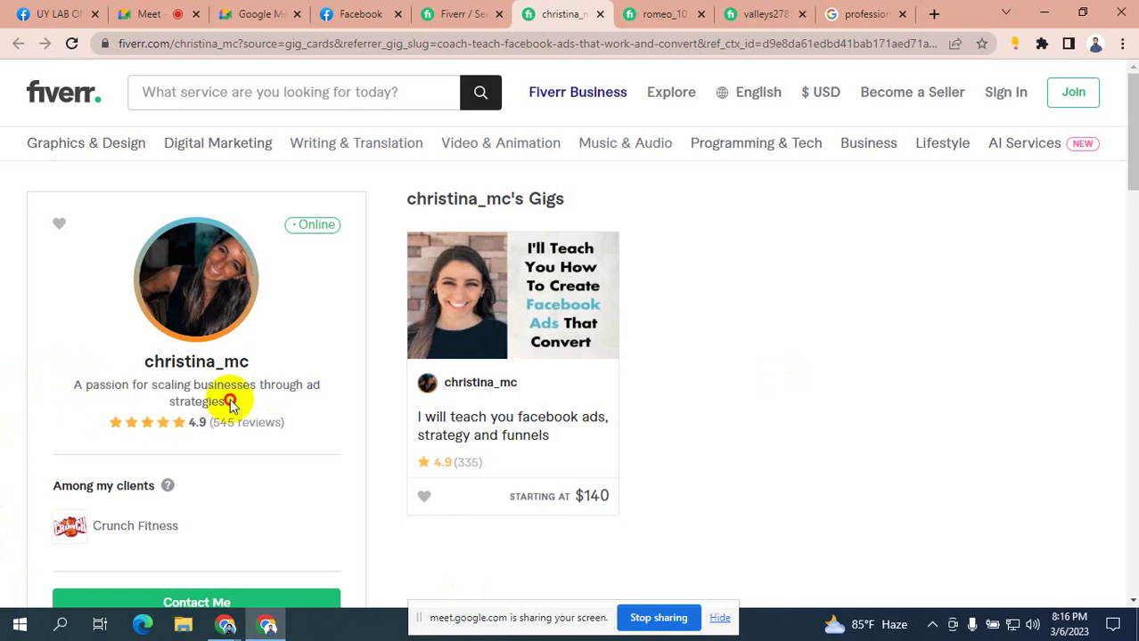
left_click_drag(229, 402, 78, 385)
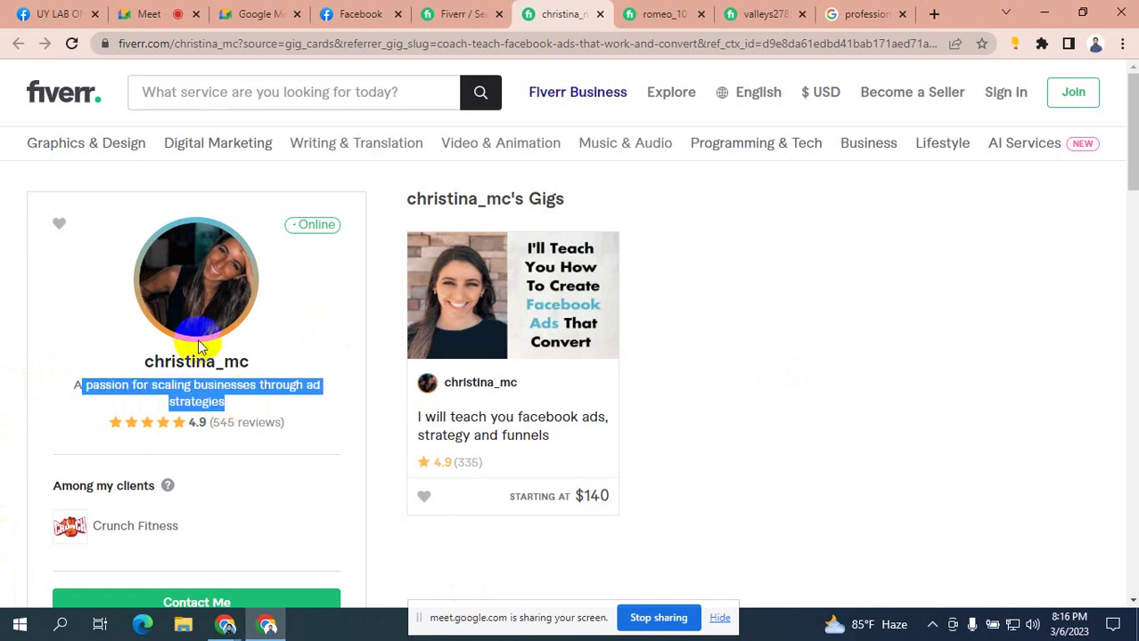
left_click(198, 399)
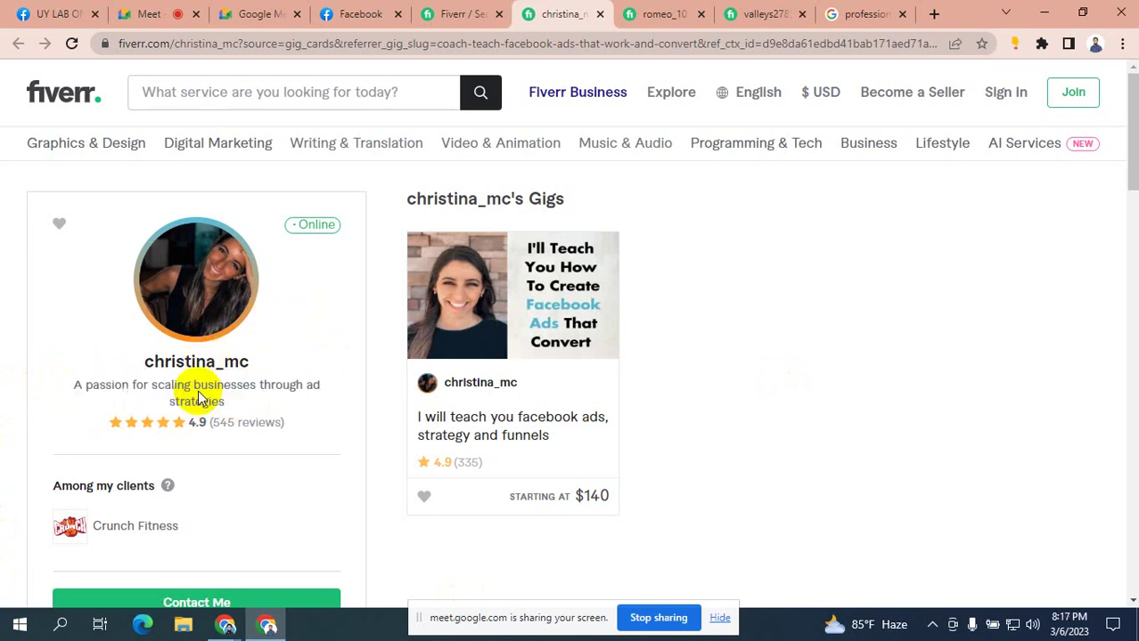
left_click_drag(230, 386, 74, 389)
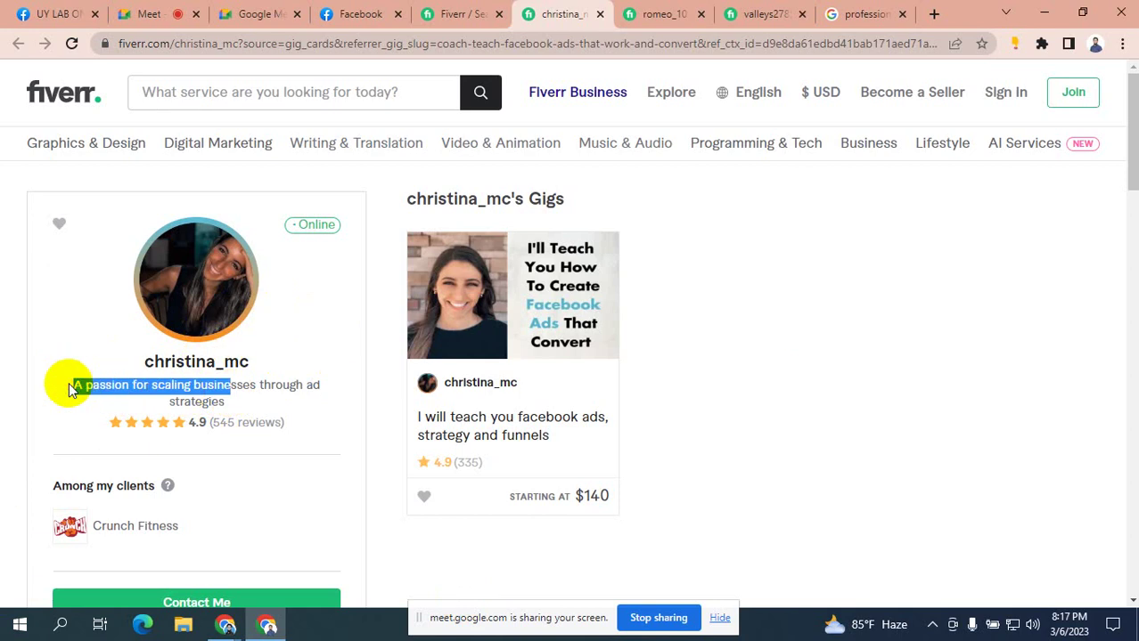
left_click(68, 383)
- Look through the seller's profile details and highlight the full text of the Description section
scroll(178, 365, "down", 3)
scroll(227, 328, "down", 5)
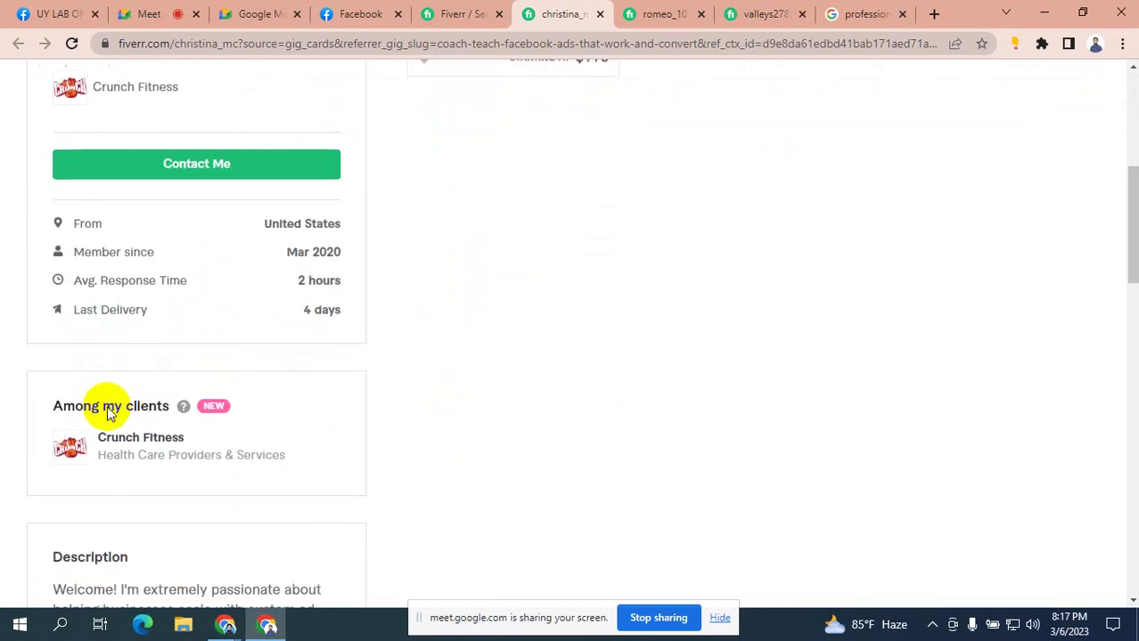
scroll(176, 415, "down", 3)
scroll(193, 254, "up", 2)
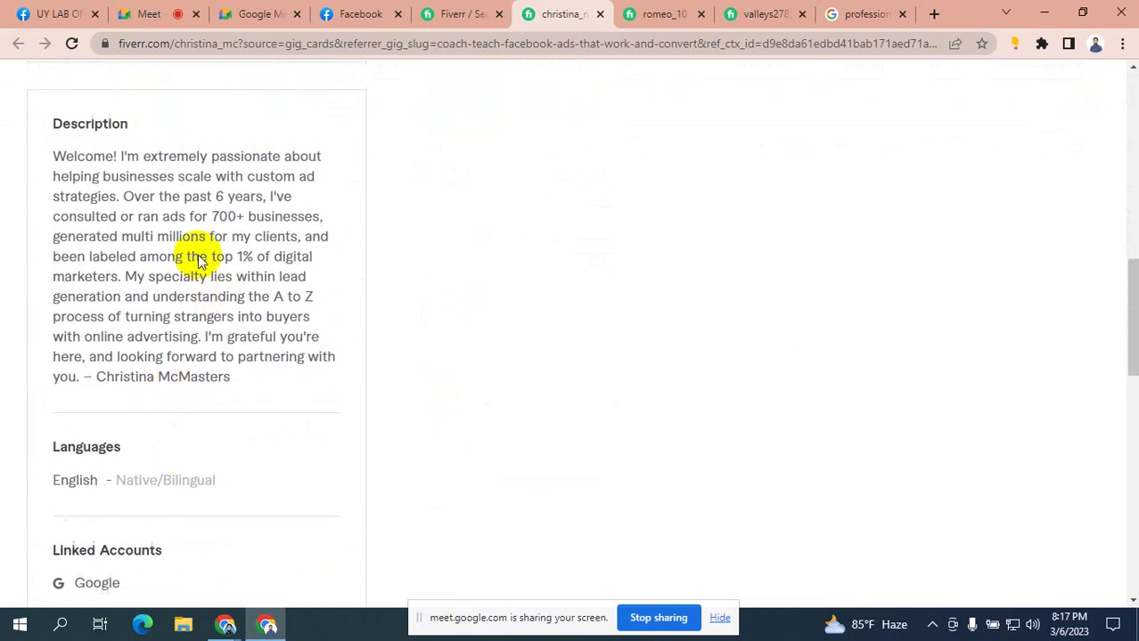
left_click(235, 504)
left_click_drag(235, 504, 49, 278)
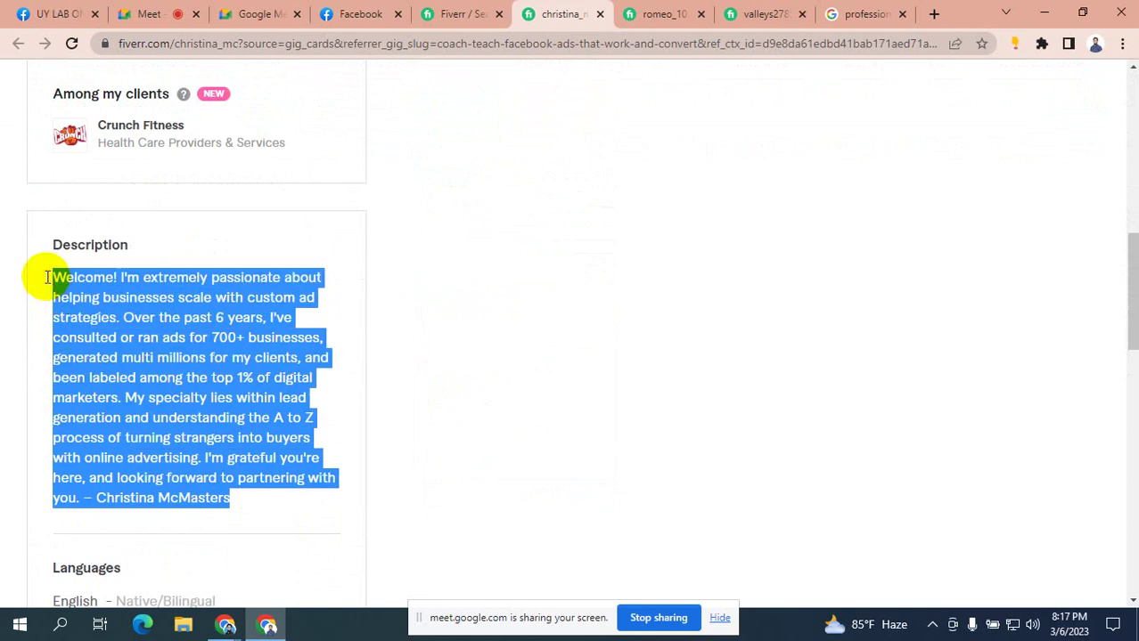
- Go back to the tagline and highlight all of it, then only "for scaling businesses through ad strategies"
scroll(140, 310, "up", 4)
scroll(137, 309, "up", 3)
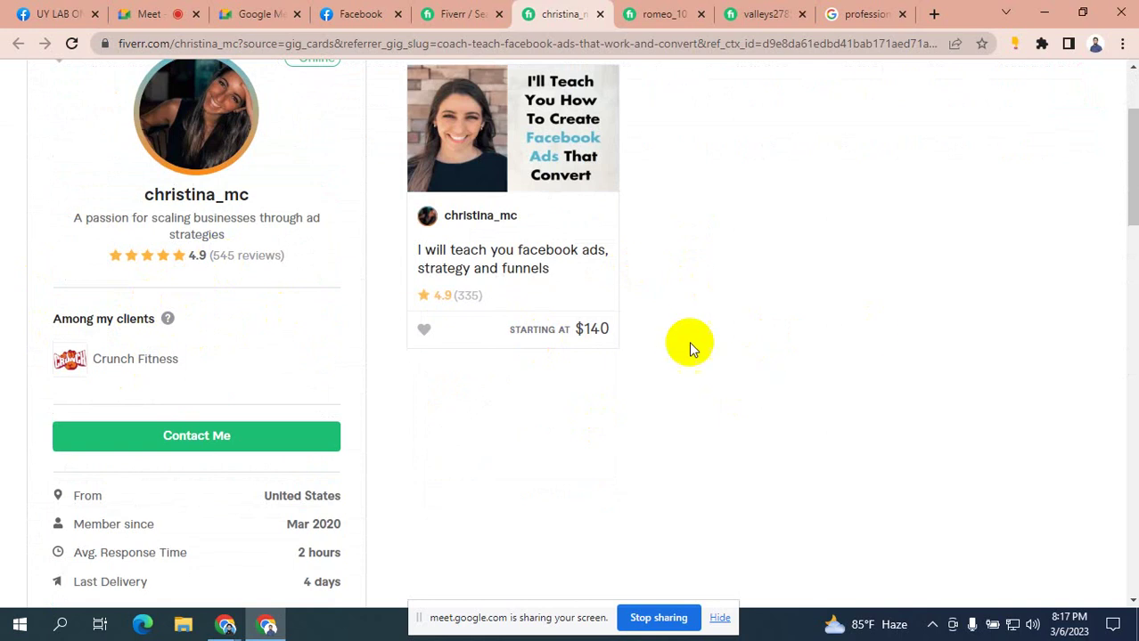
left_click_drag(234, 236, 74, 227)
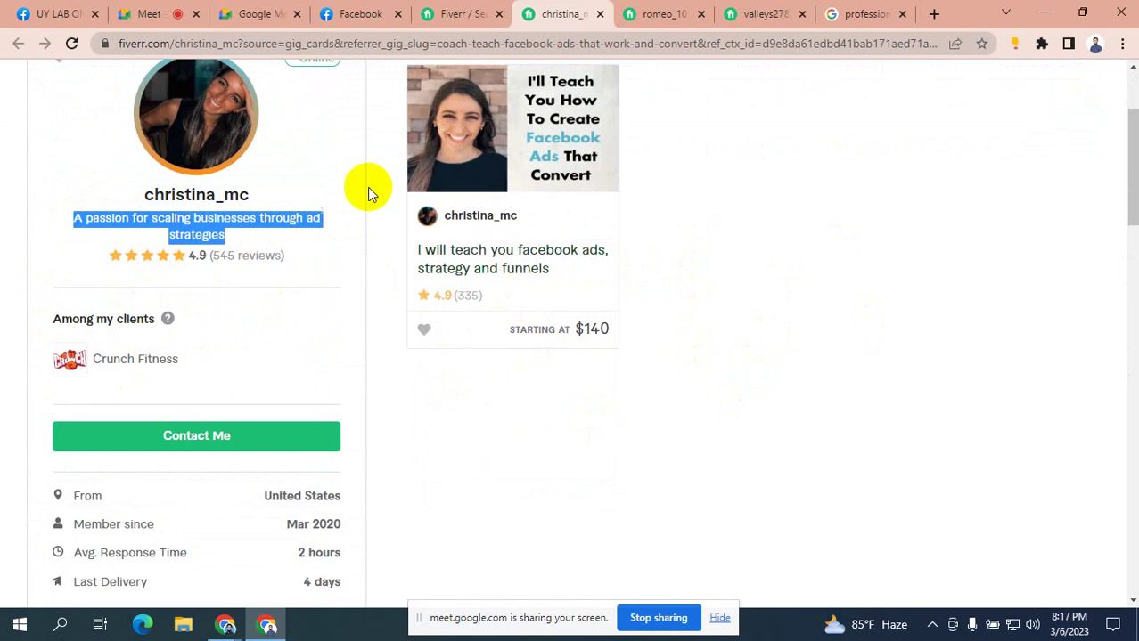
left_click_drag(225, 234, 131, 218)
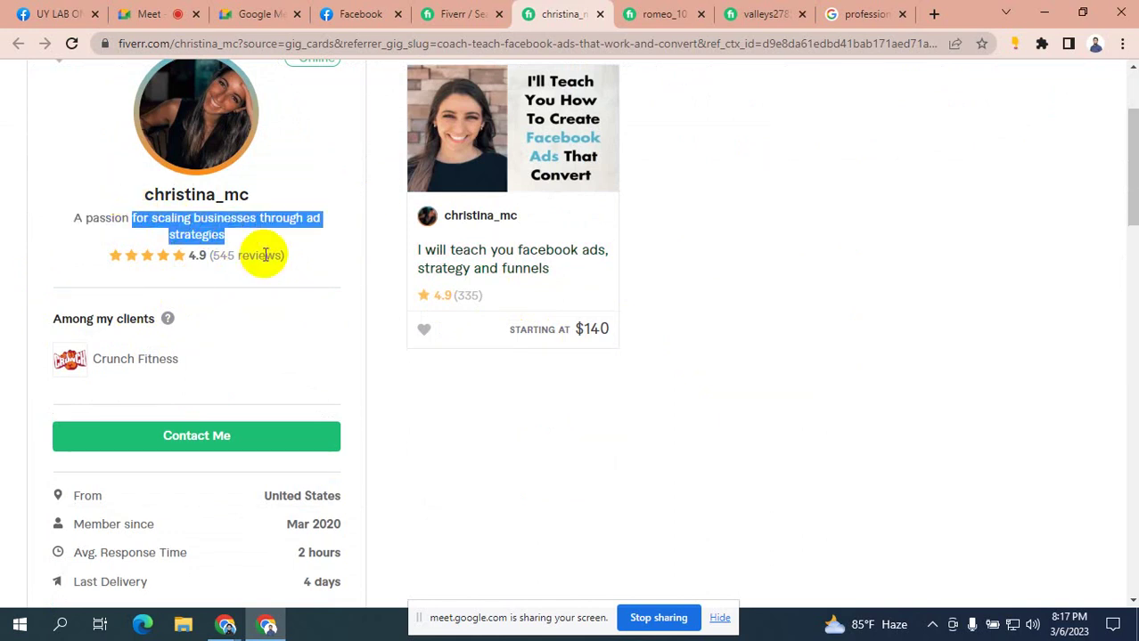
- Review the seller's description, languages, linked accounts and list of skills
scroll(264, 256, "down", 8)
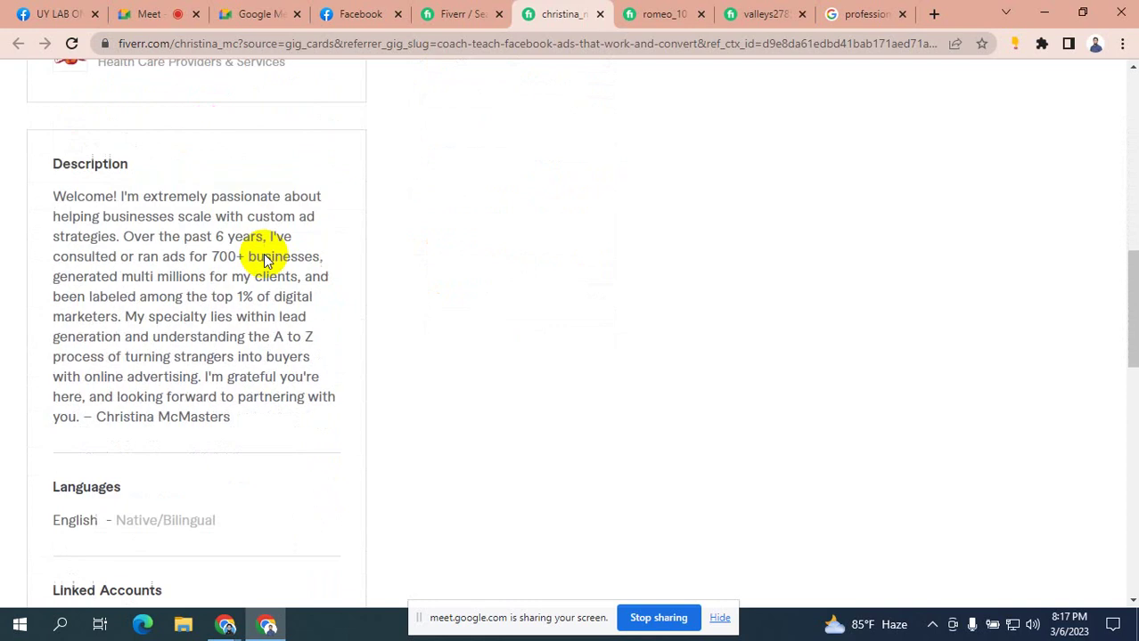
scroll(264, 258, "down", 3)
scroll(264, 258, "down", 4)
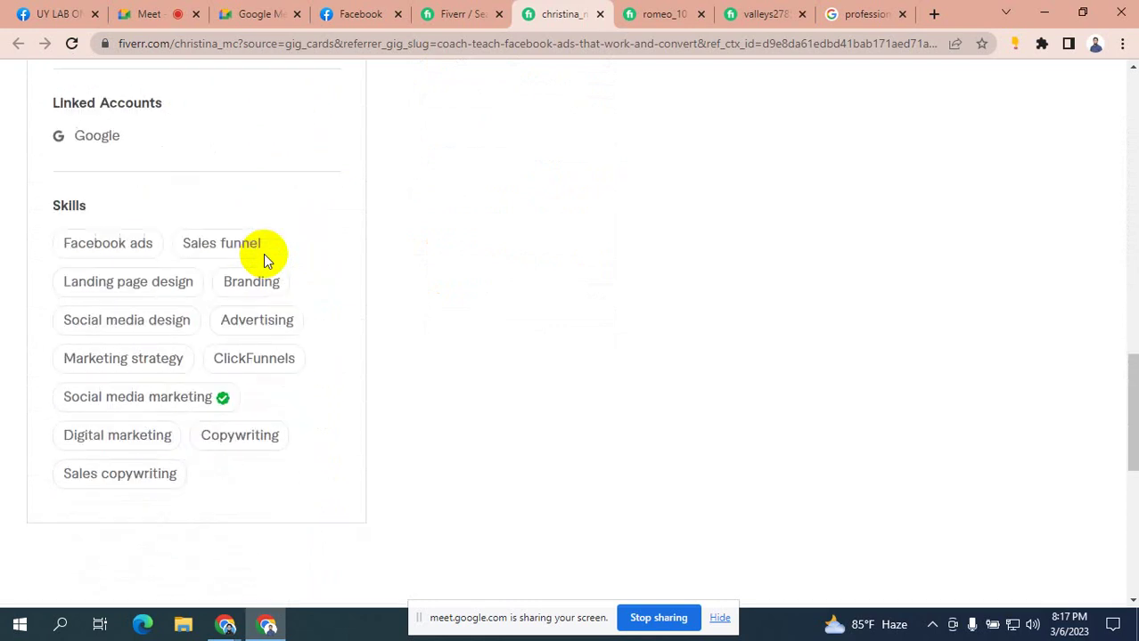
- Go over the seller's skills and client details, and highlight the language entry "English - Native/Bilingual" several times
scroll(264, 255, "down", 2)
scroll(264, 256, "up", 9)
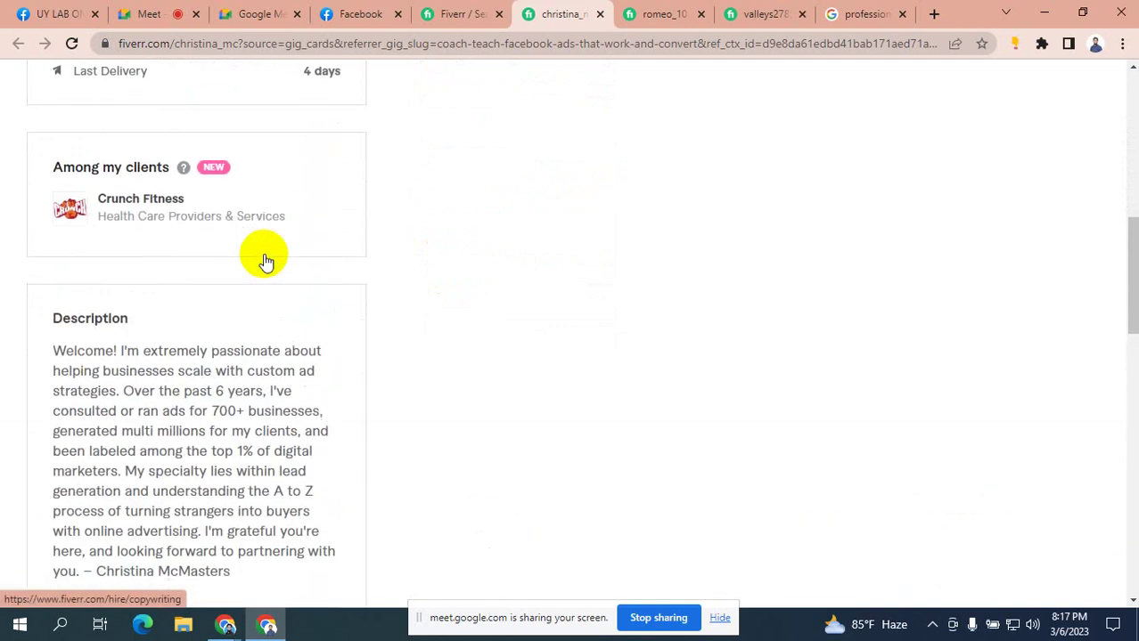
scroll(264, 259, "up", 3)
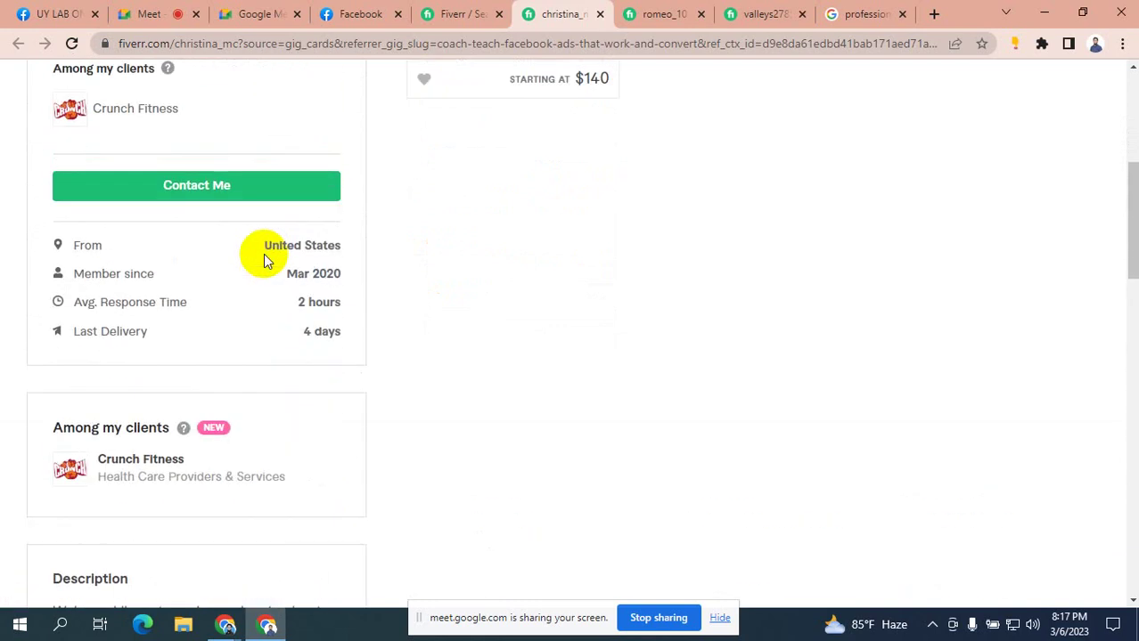
scroll(264, 256, "down", 8)
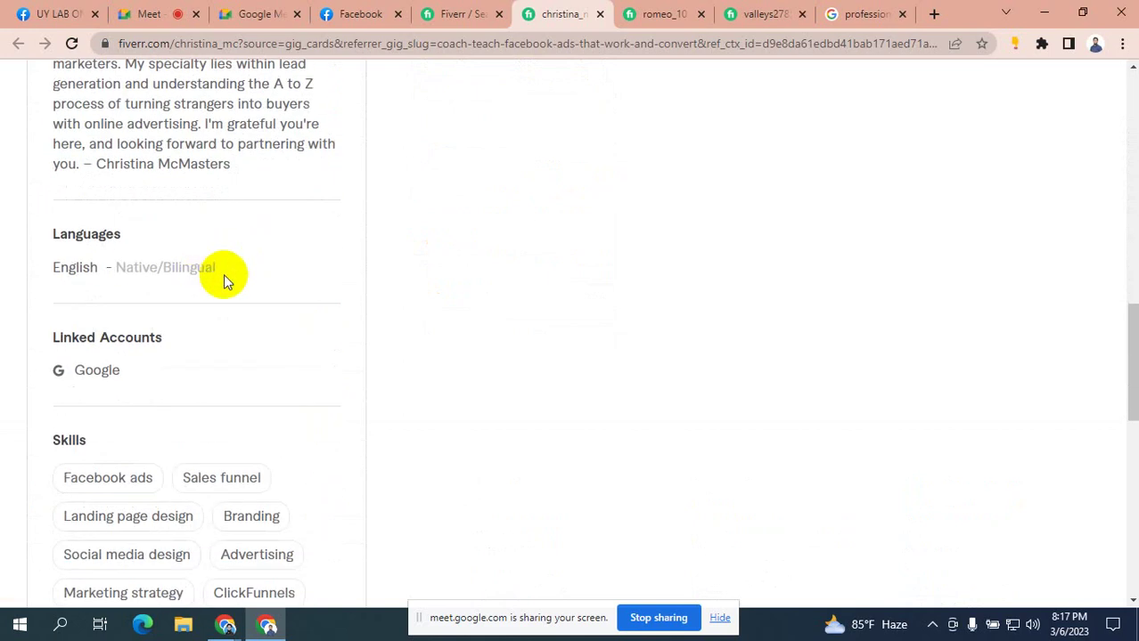
left_click_drag(223, 279, 42, 258)
left_click(143, 267)
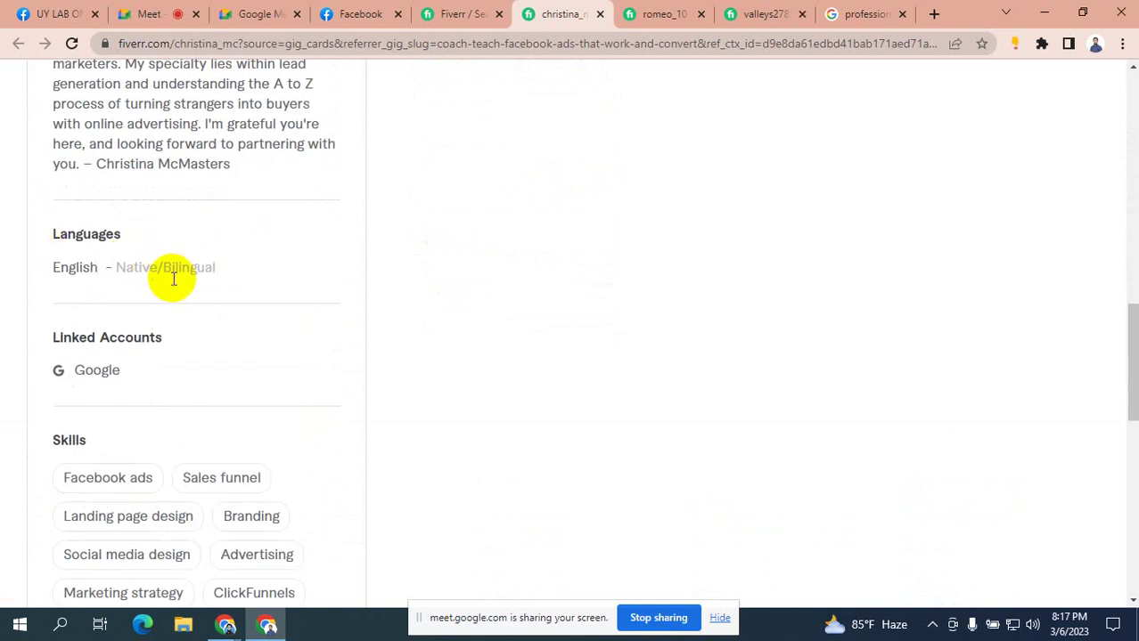
left_click_drag(216, 268, 30, 268)
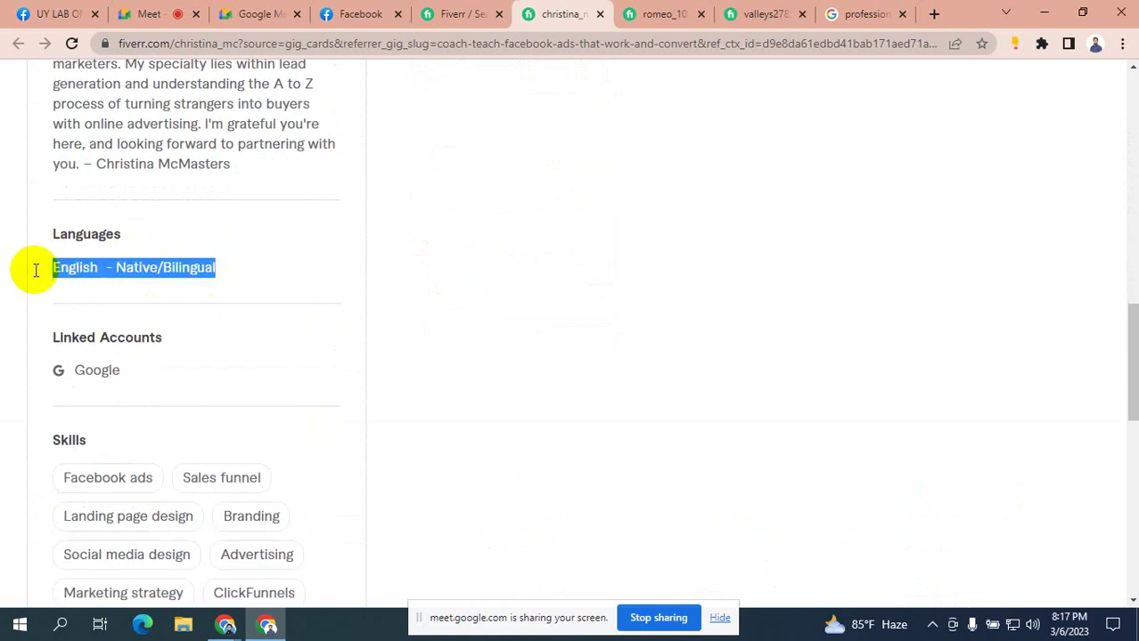
left_click(200, 274)
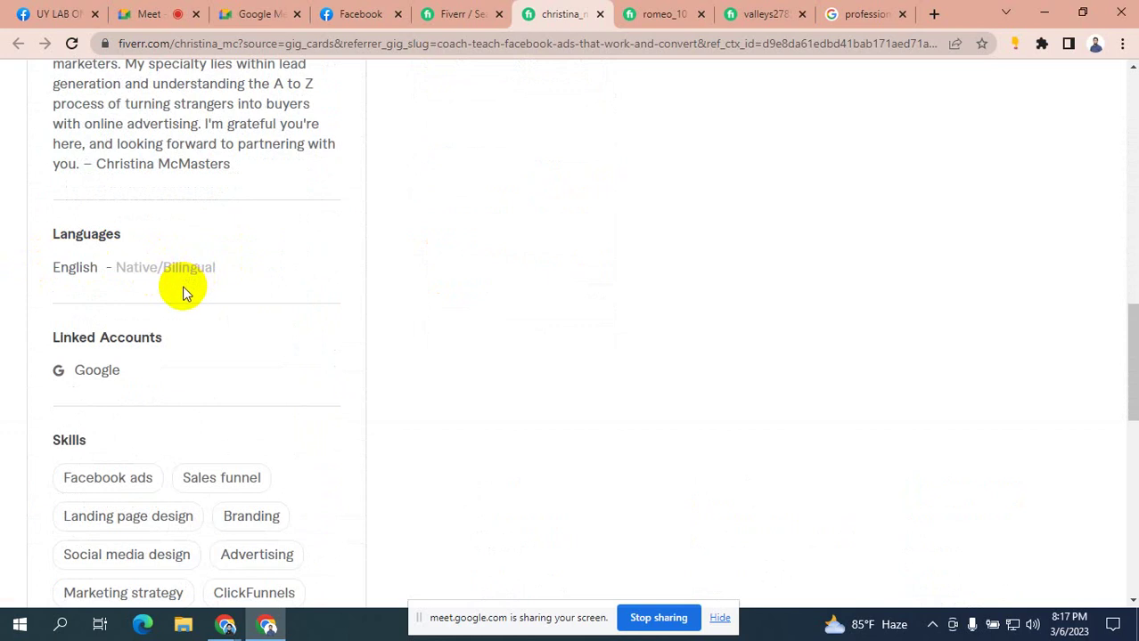
left_click_drag(211, 266, 53, 267)
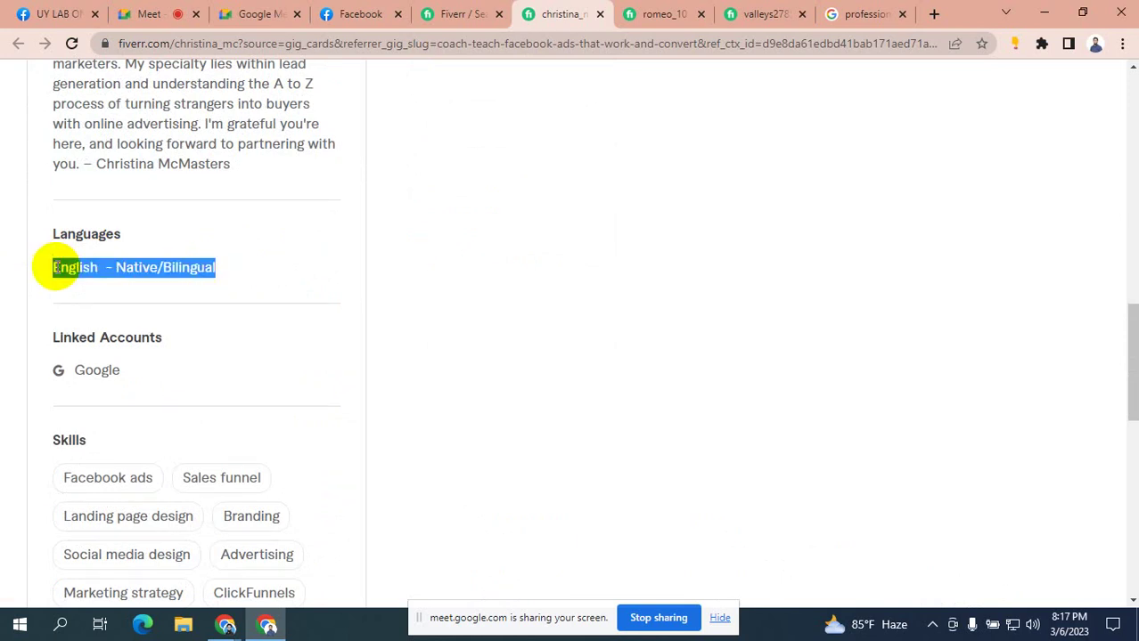
left_click(178, 276)
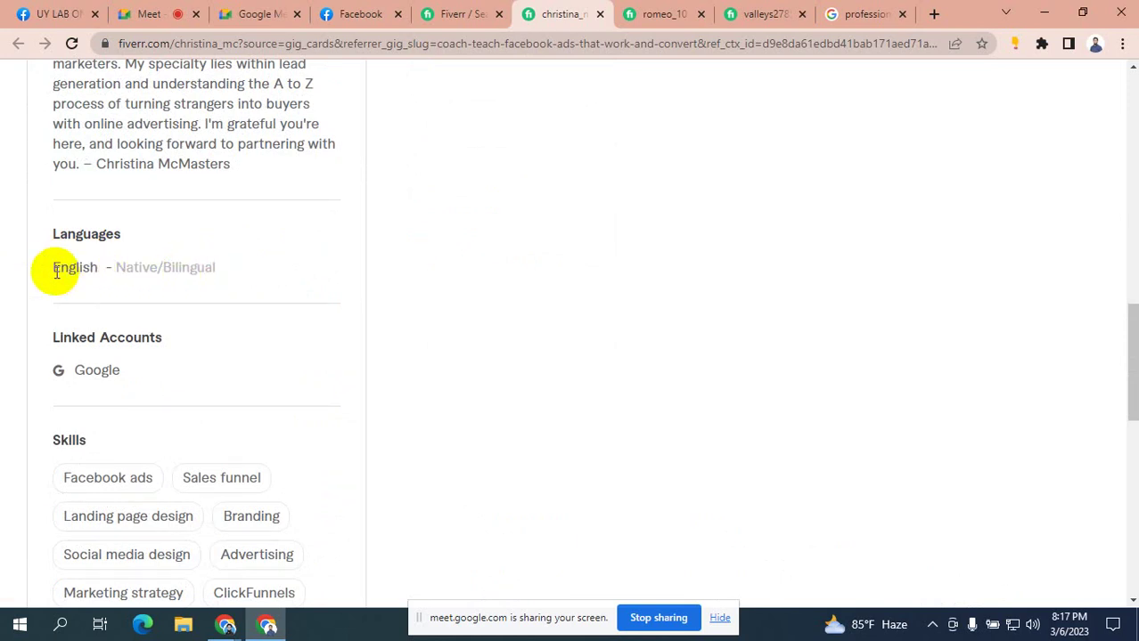
left_click_drag(53, 270, 25, 274)
left_click(239, 272)
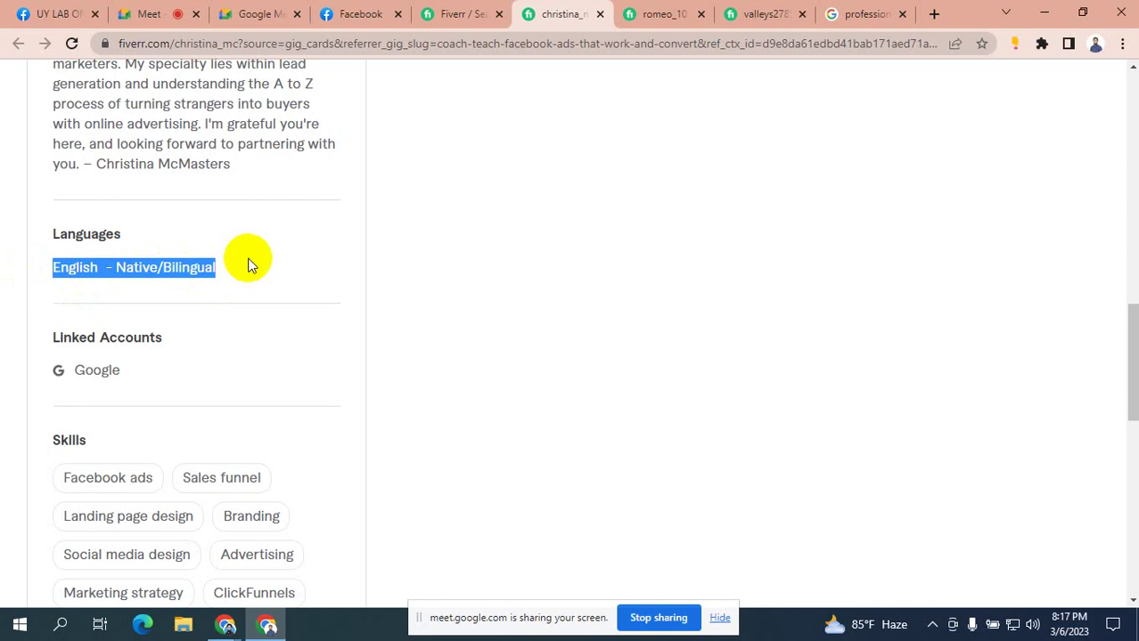
- Glance at the seller's description, then highlight the "English - Native/Bilingual" entry again, followed by only the word "English"
scroll(248, 262, "up", 5)
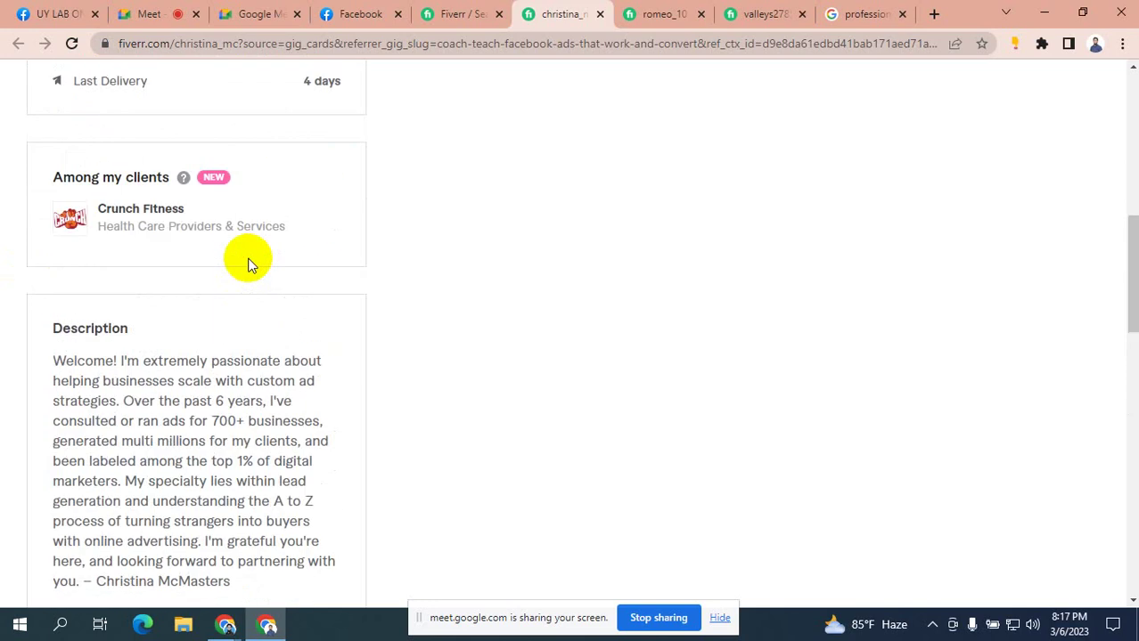
scroll(240, 262, "down", 4)
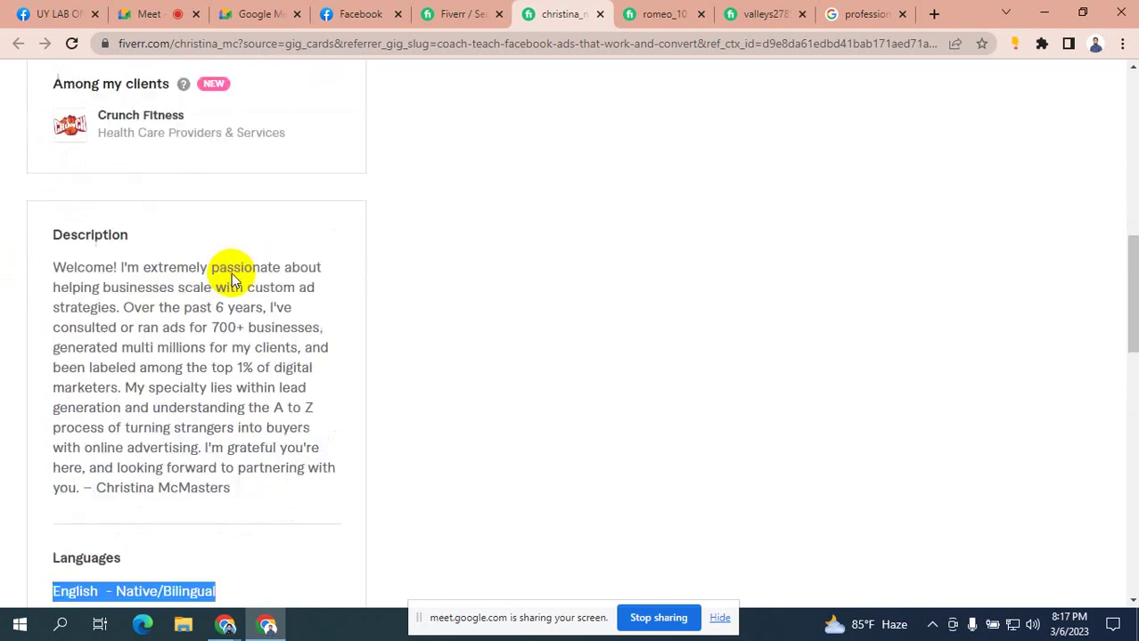
left_click(47, 338)
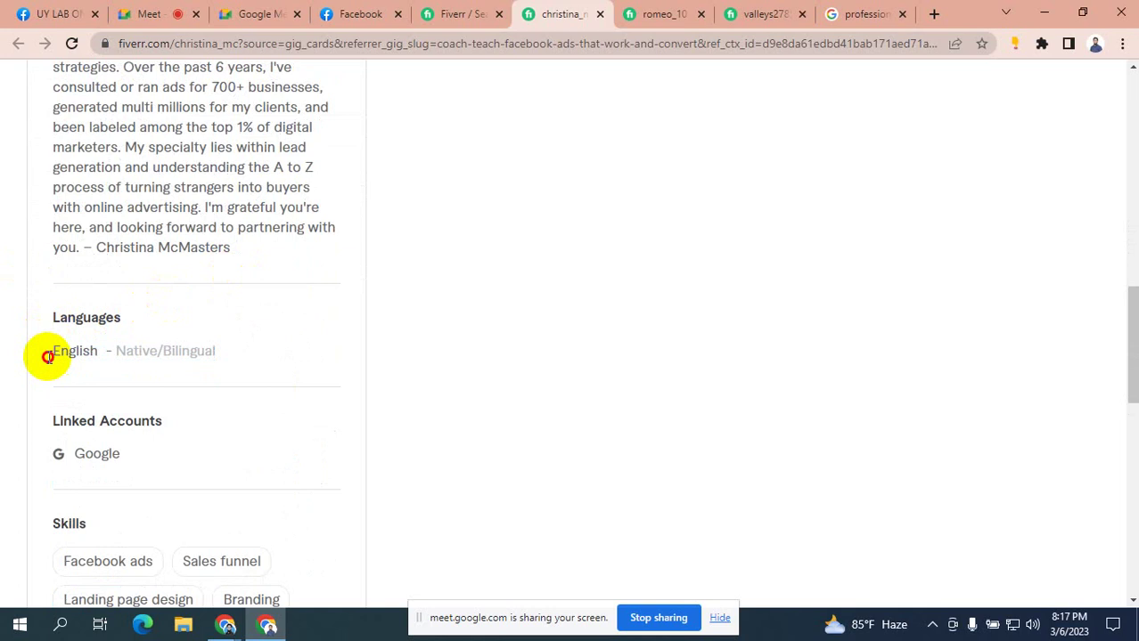
left_click_drag(46, 353, 218, 353)
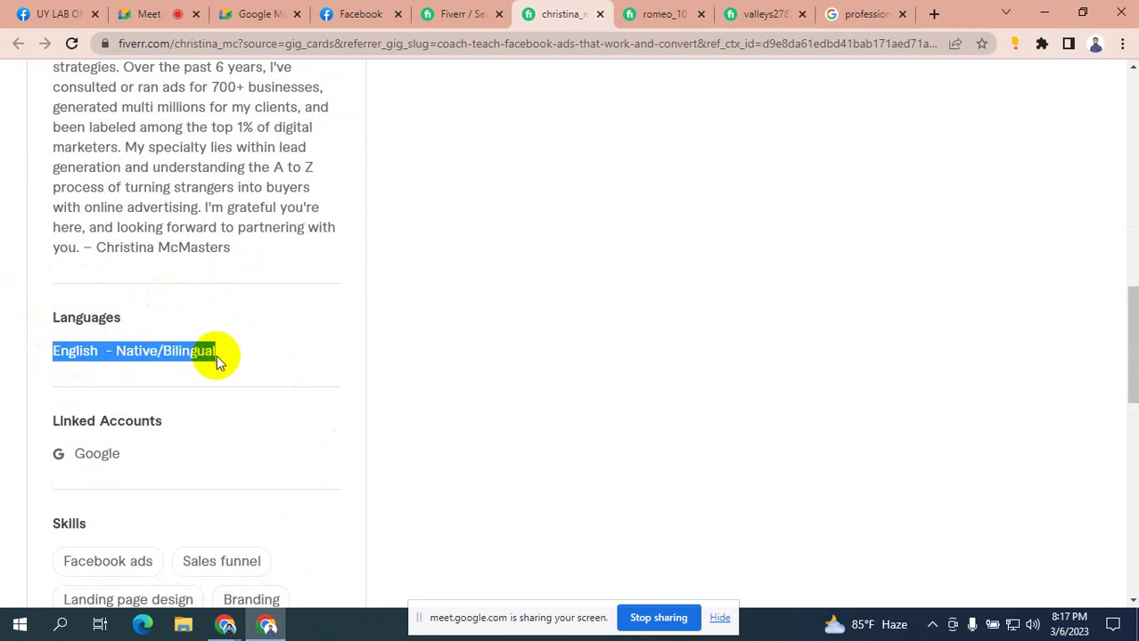
left_click(50, 351)
left_click_drag(94, 351, 50, 351)
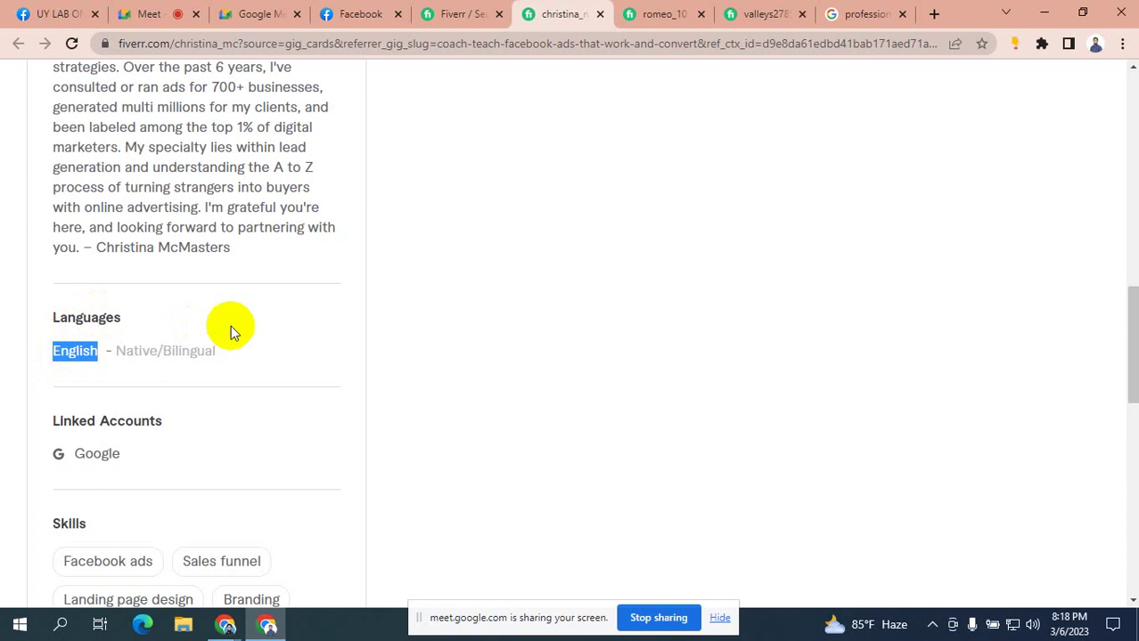
- Return to the start of the seller's profile and point out the empty service search field by activating and dismissing it
scroll(231, 325, "up", 10)
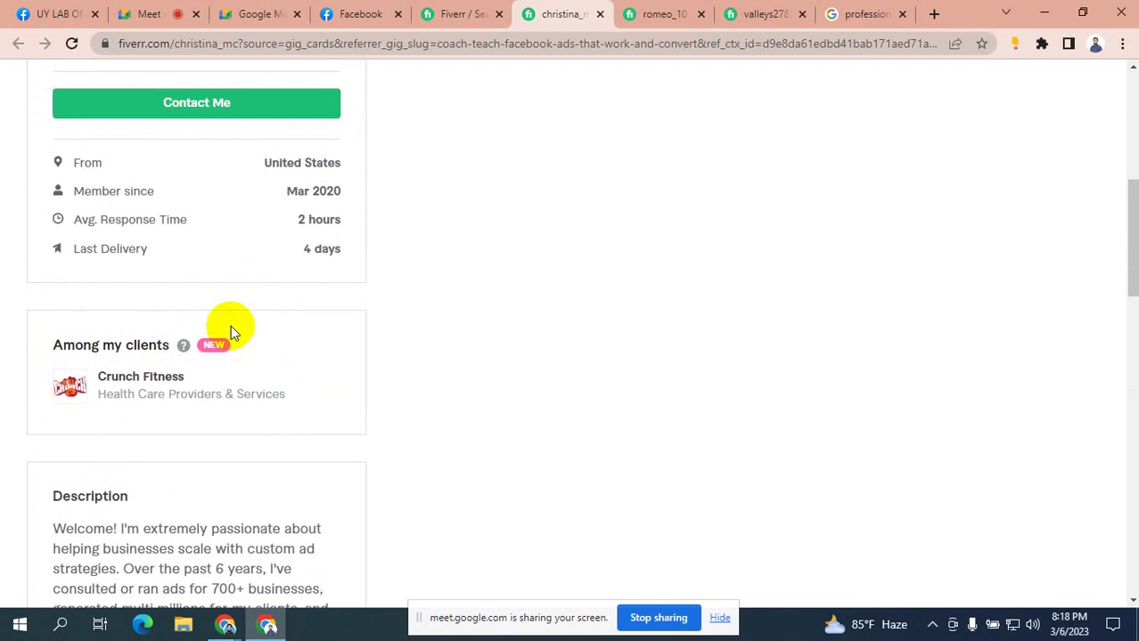
scroll(231, 325, "up", 1)
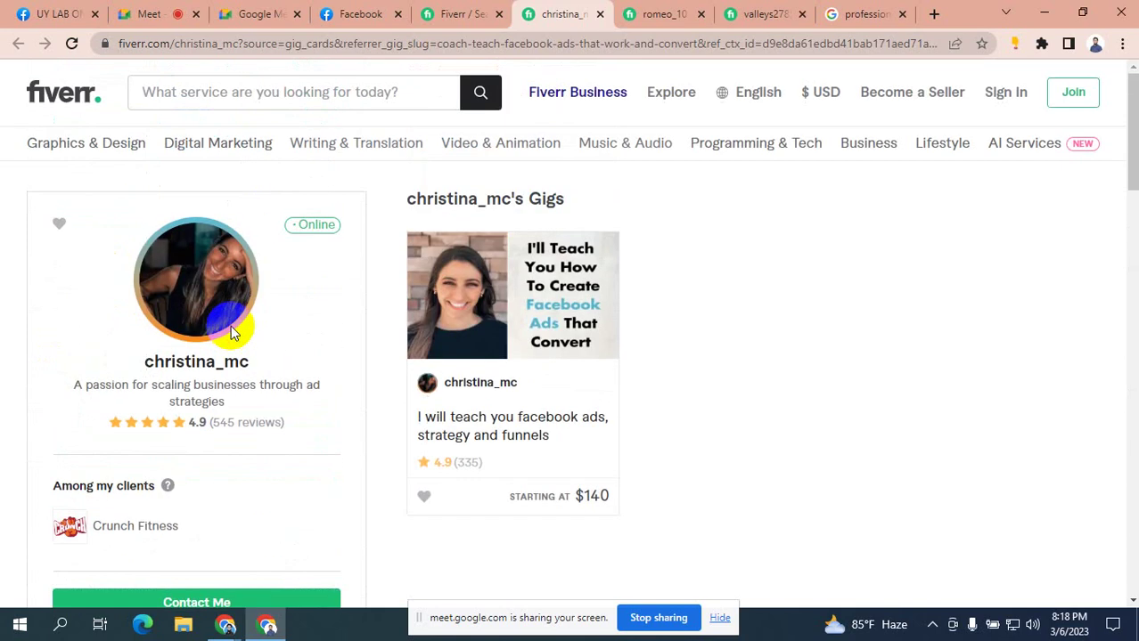
left_click(180, 91)
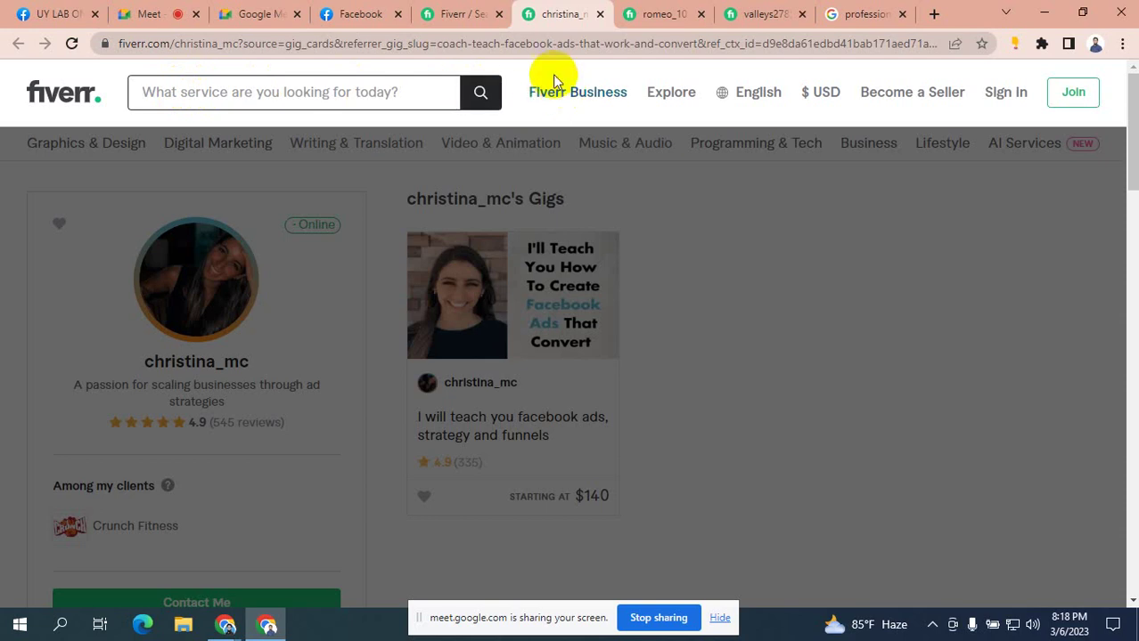
left_click(518, 94)
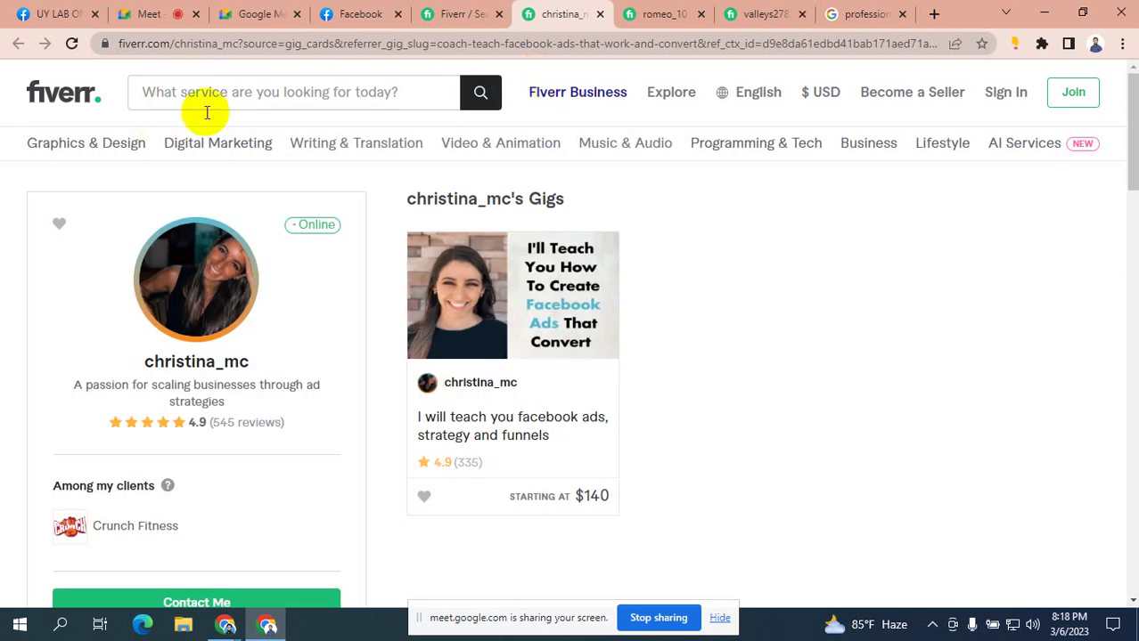
left_click(254, 93)
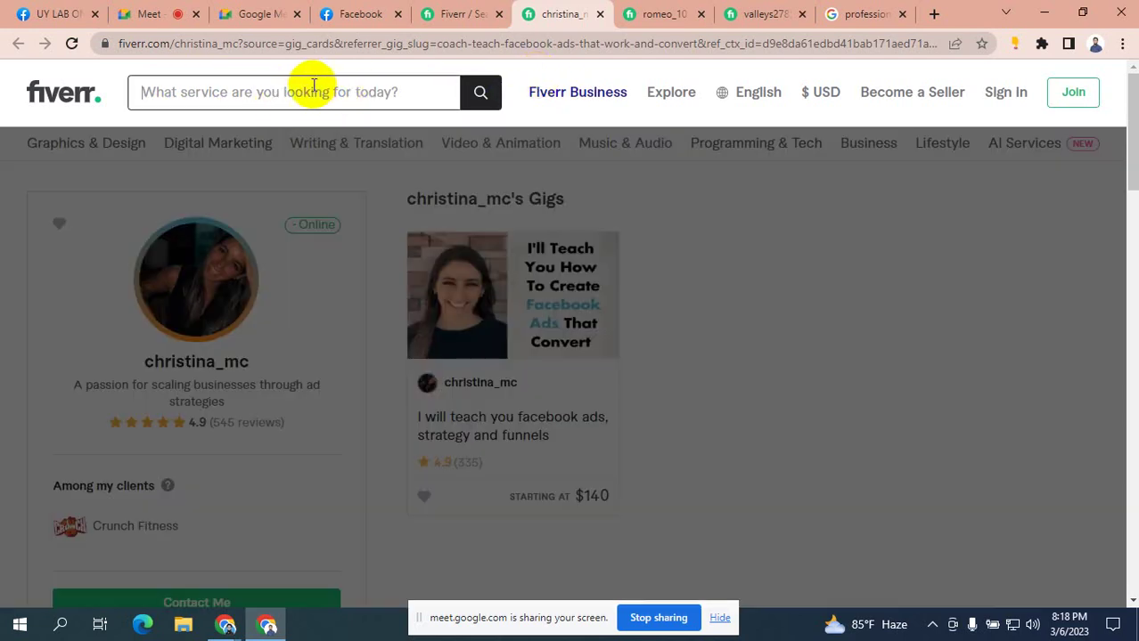
left_click(305, 214)
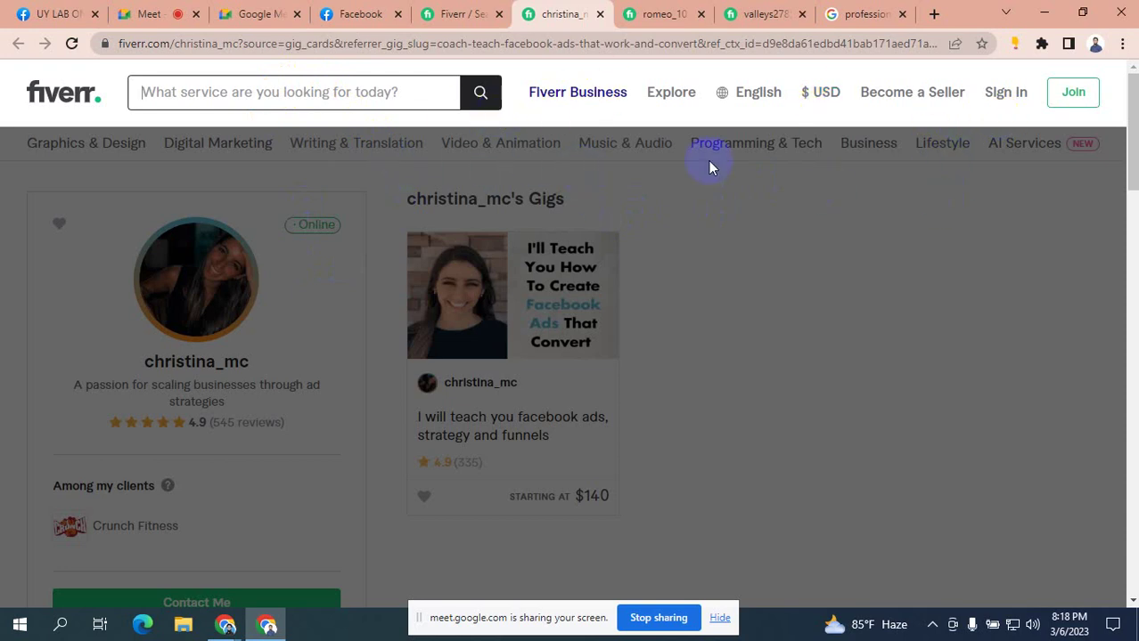
left_click(851, 201)
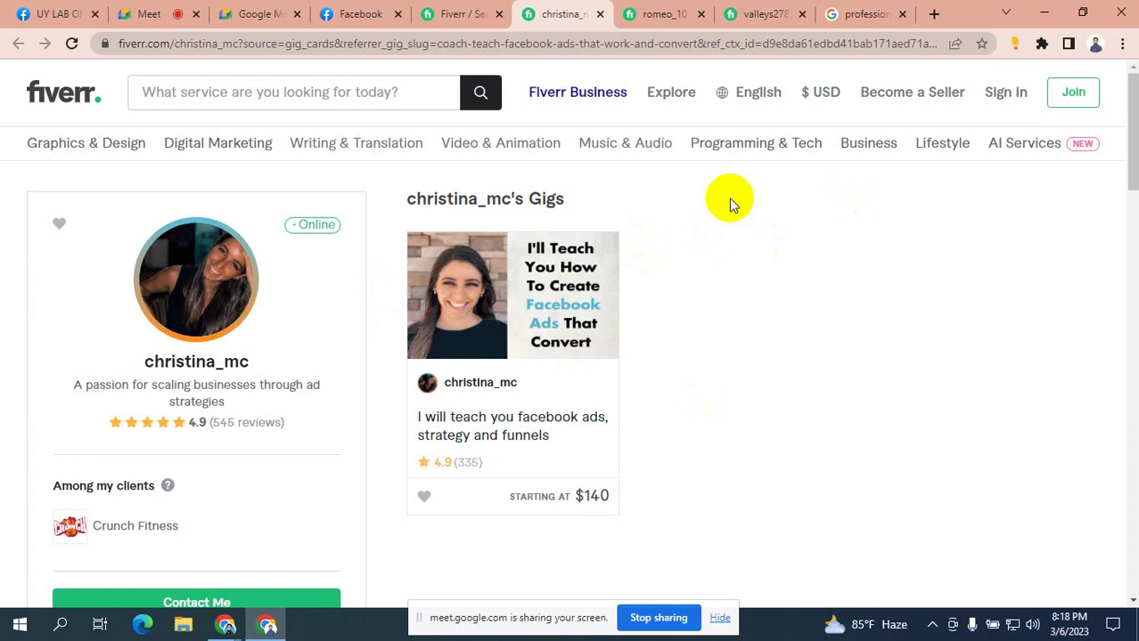
scroll(728, 197, "down", 1)
scroll(729, 197, "up", 1)
scroll(716, 264, "down", 2)
scroll(716, 264, "up", 1)
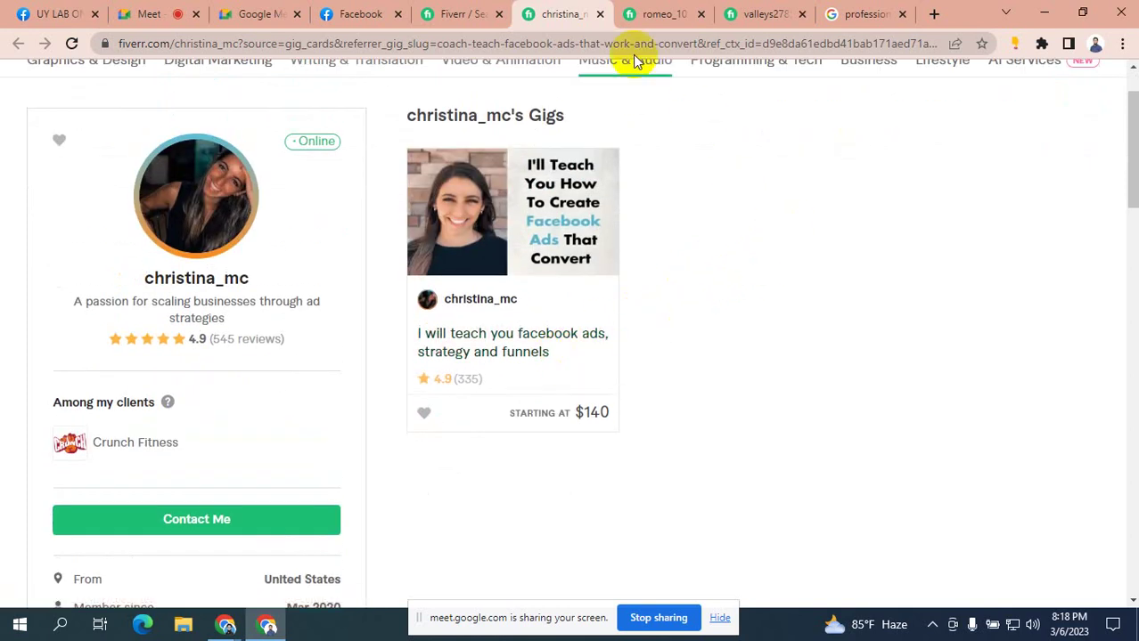
- Switch past the digital marketing expert's profile to the Fiverr Pro seller's profile and look over the Facebook gigs there
left_click(659, 14)
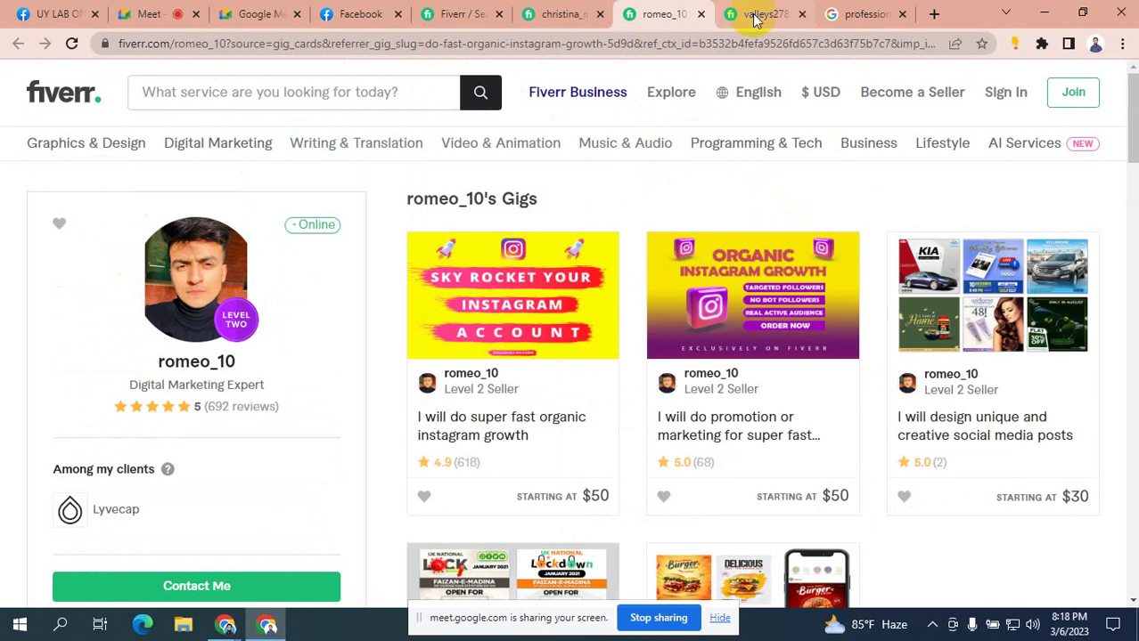
left_click(753, 15)
scroll(614, 294, "down", 1)
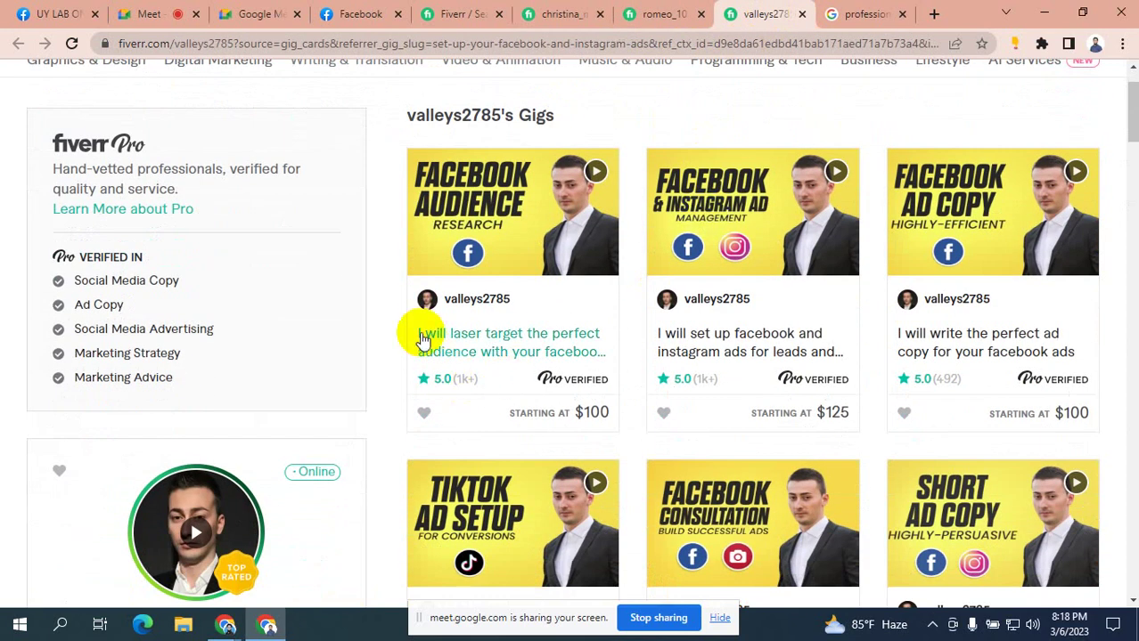
scroll(517, 340, "up", 1)
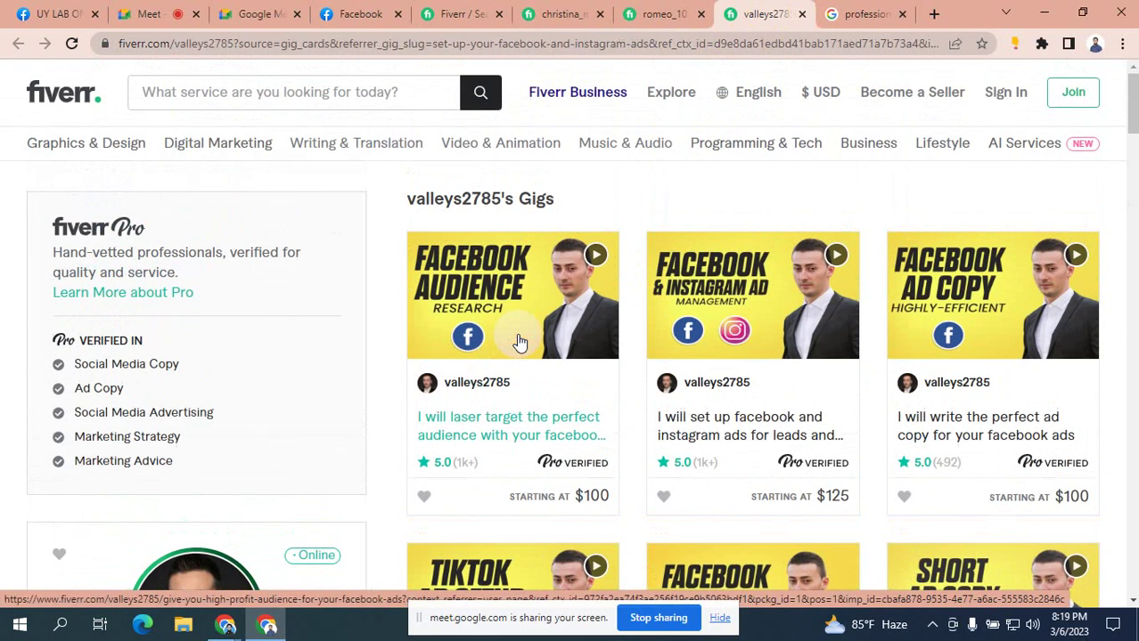
mouse_move(520, 343)
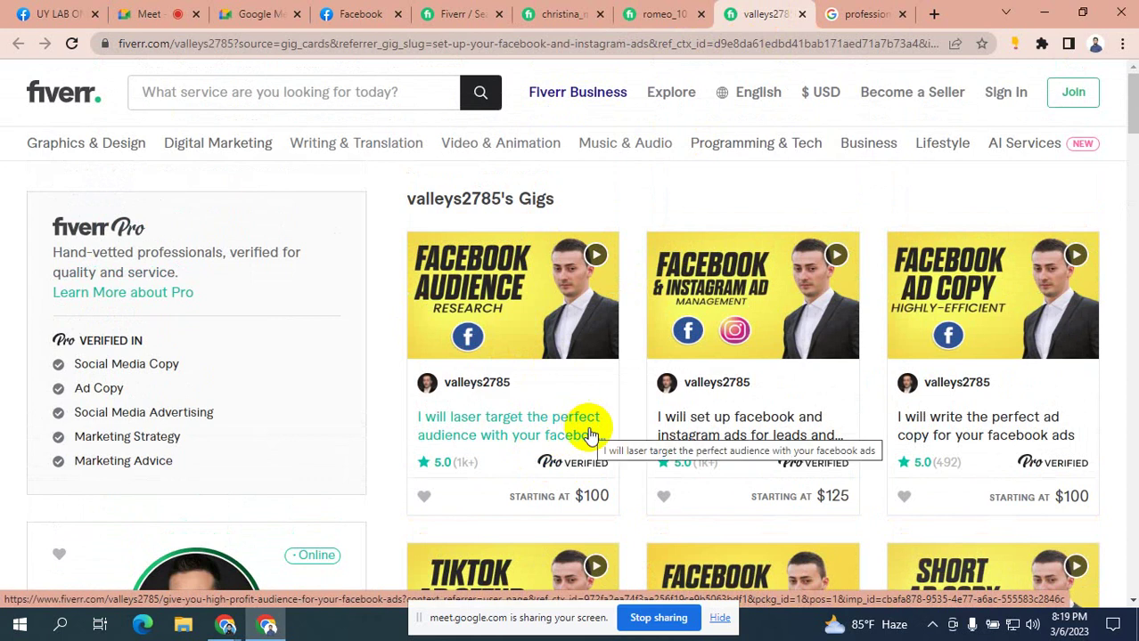
- Enter "facebook ads" as the service search, shorten it to "facebook ad", and search for the suggested "facebook ads campaign"
left_click(266, 92)
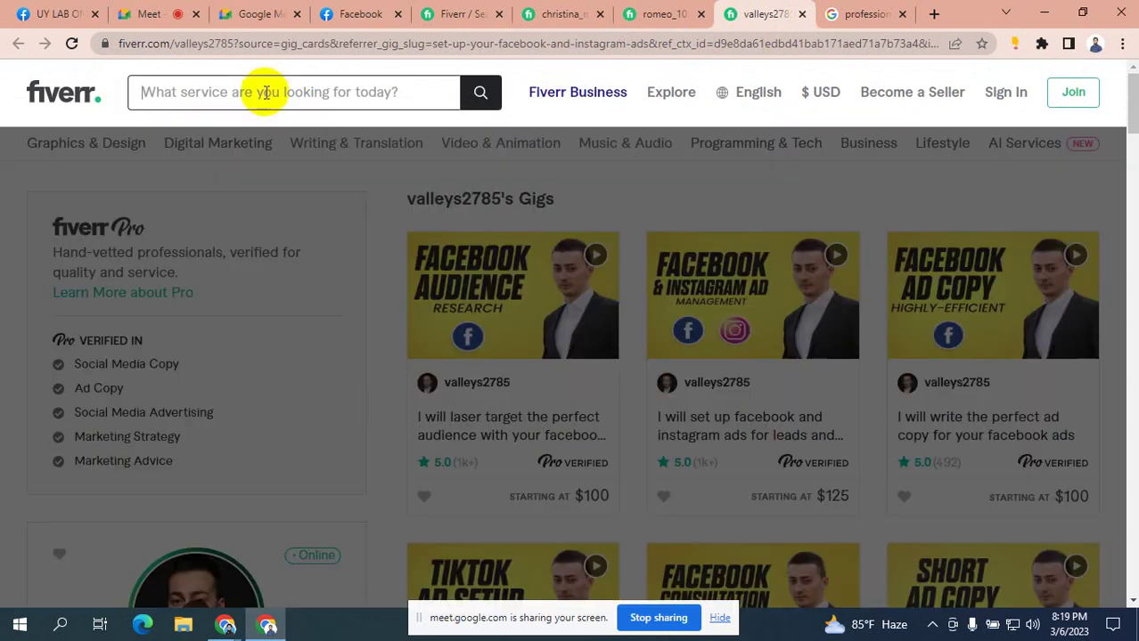
type("fa")
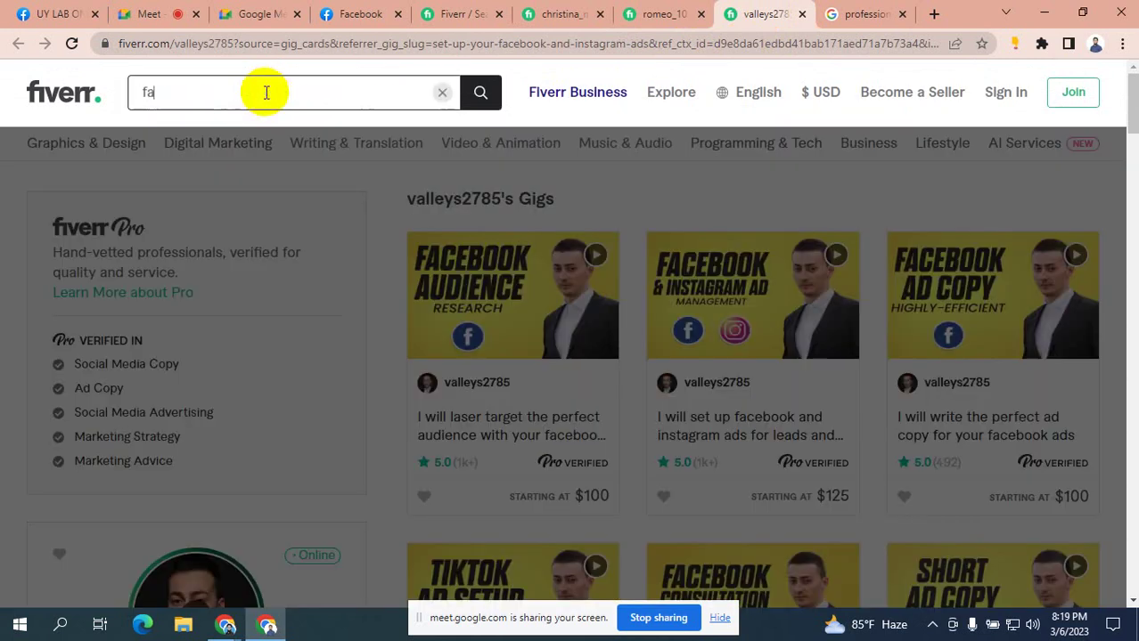
type("cebook ads")
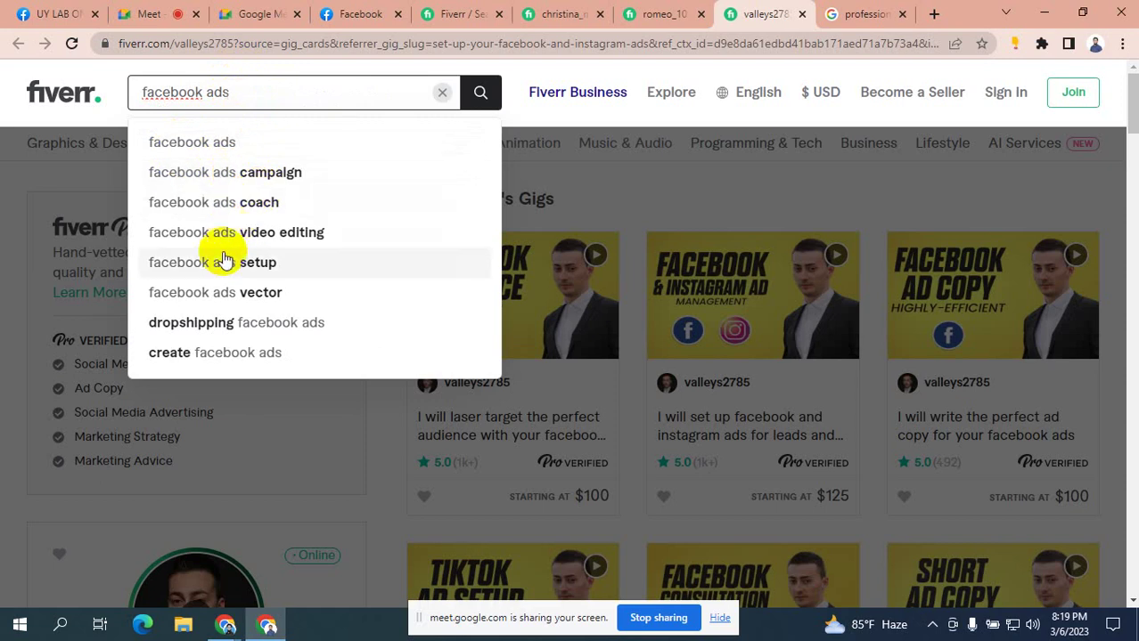
left_click(233, 93)
left_click_drag(234, 93, 132, 90)
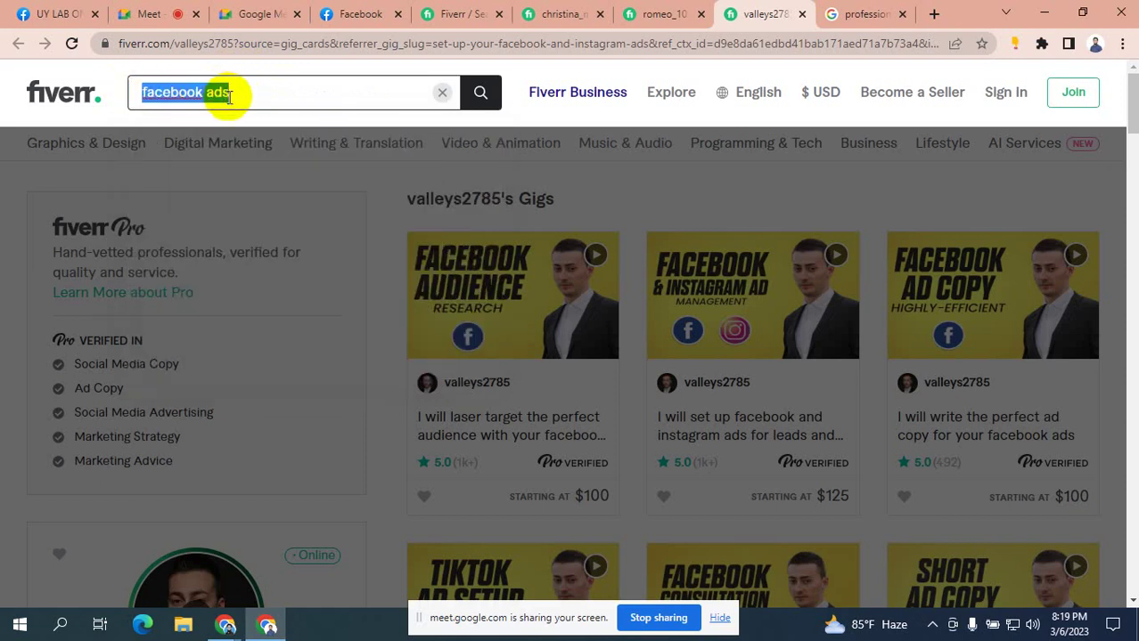
left_click(247, 92)
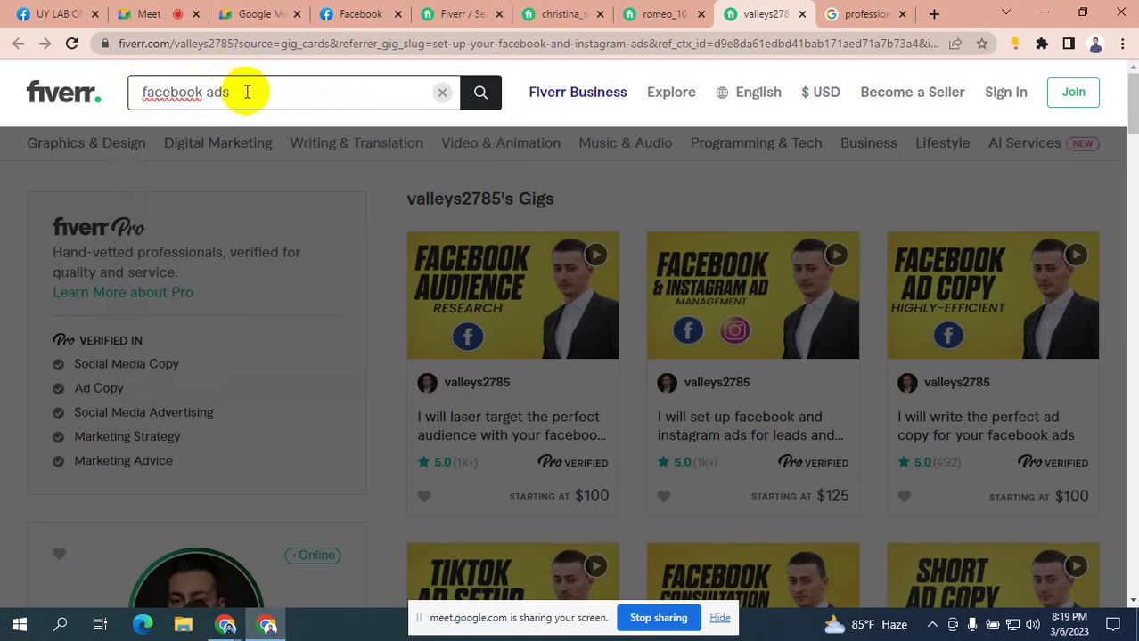
left_click(247, 92)
key("BackSpace")
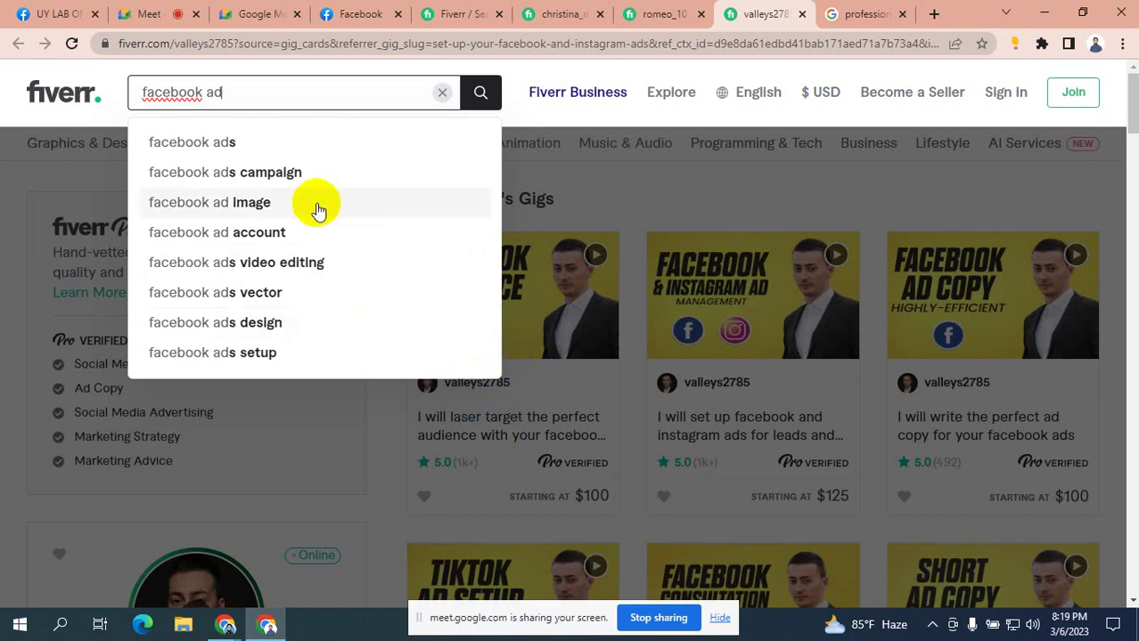
left_click(272, 174)
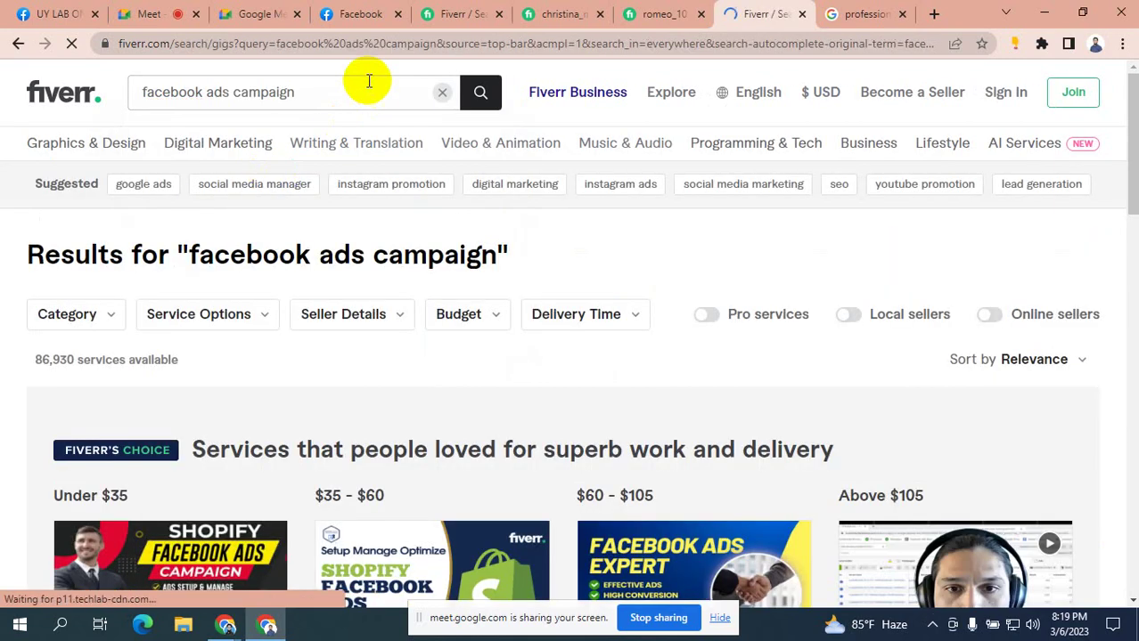
- Copy the search phrase "facebook ads campaign" and find its occurrences within the results page
left_click_drag(295, 93, 130, 86)
key("ctrl+c")
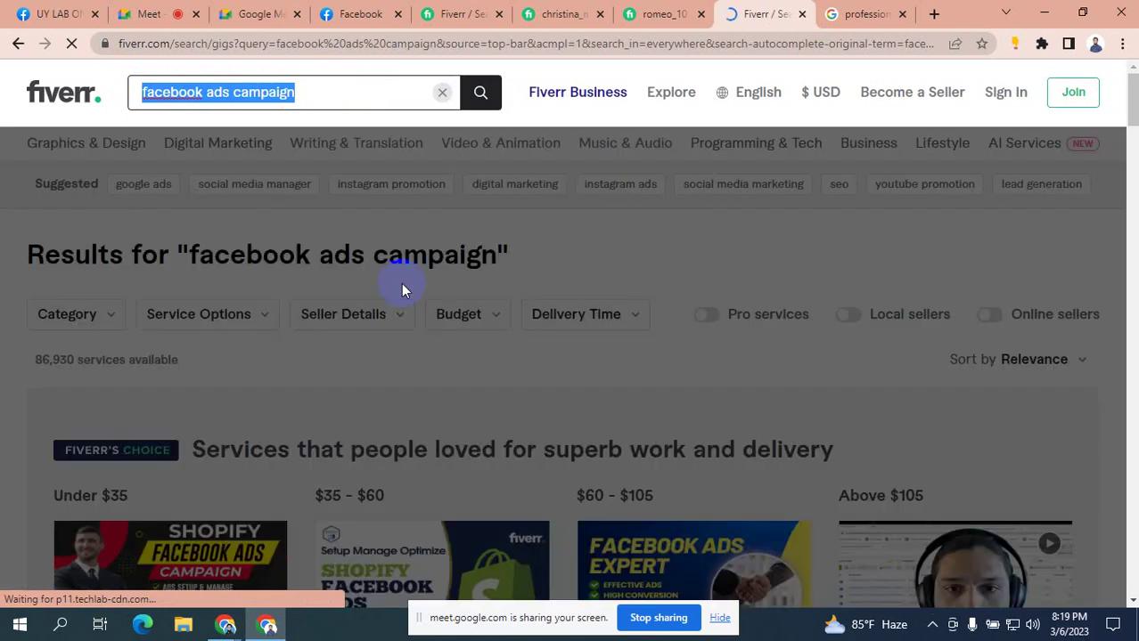
key("ctrl+f")
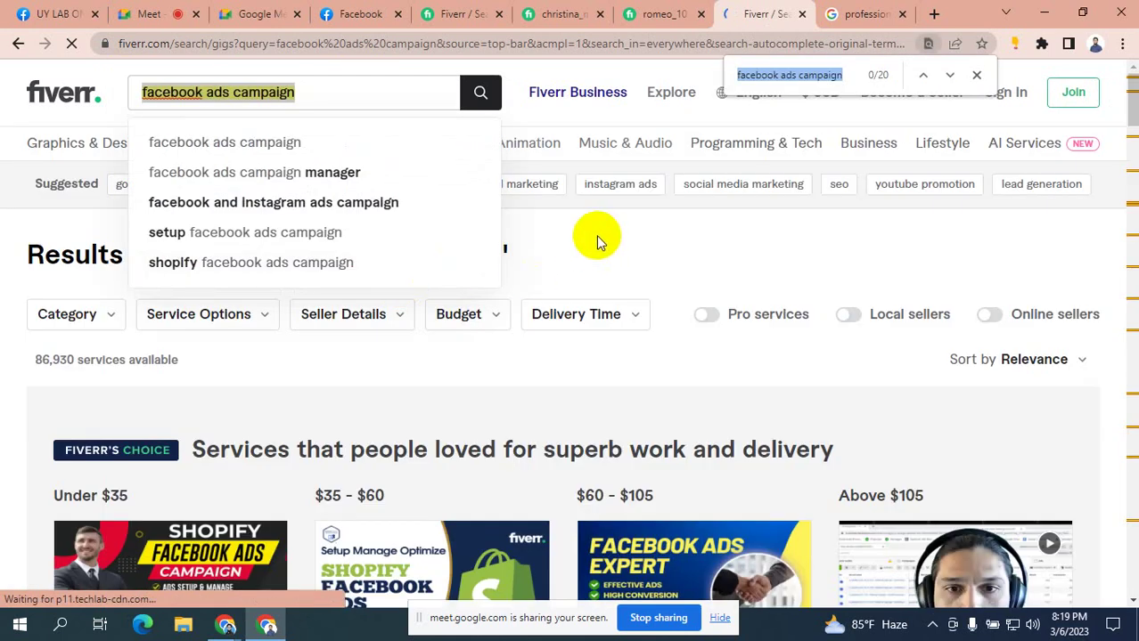
- Paste "facebook ads campaign" into the page search and step through its matches on the results page
key("ctrl+v")
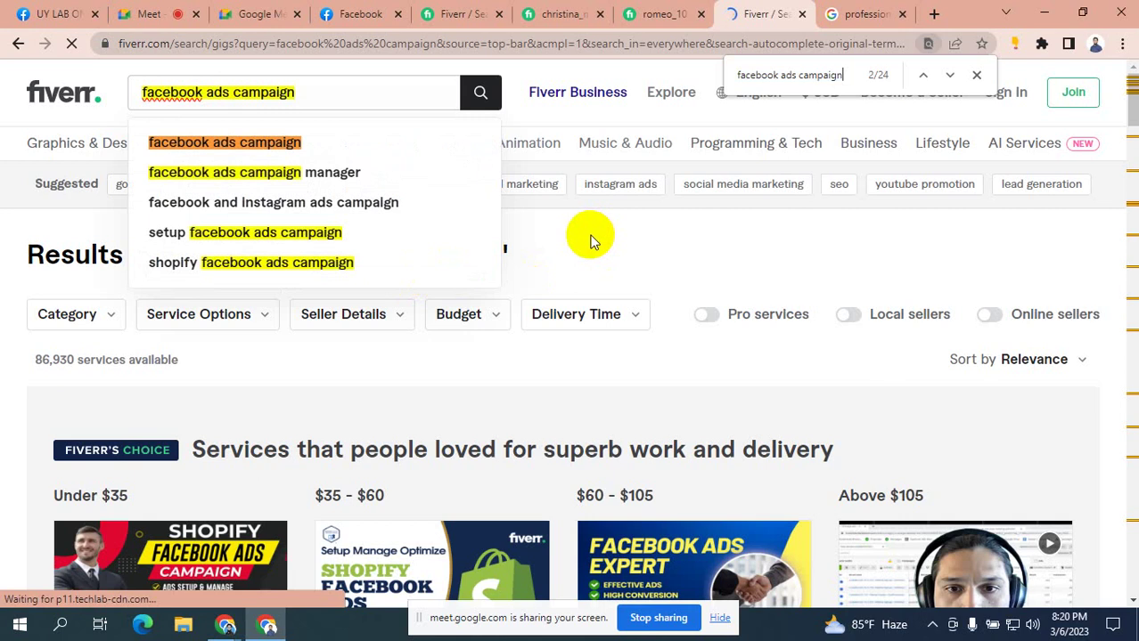
mouse_move(610, 134)
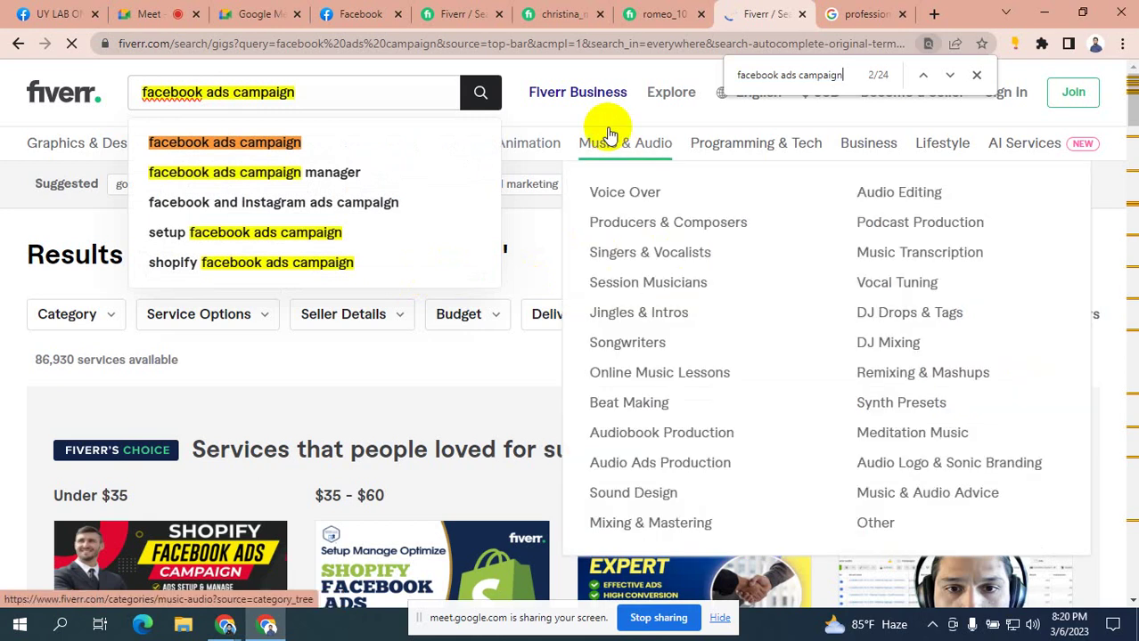
key("Return")
key("Return")
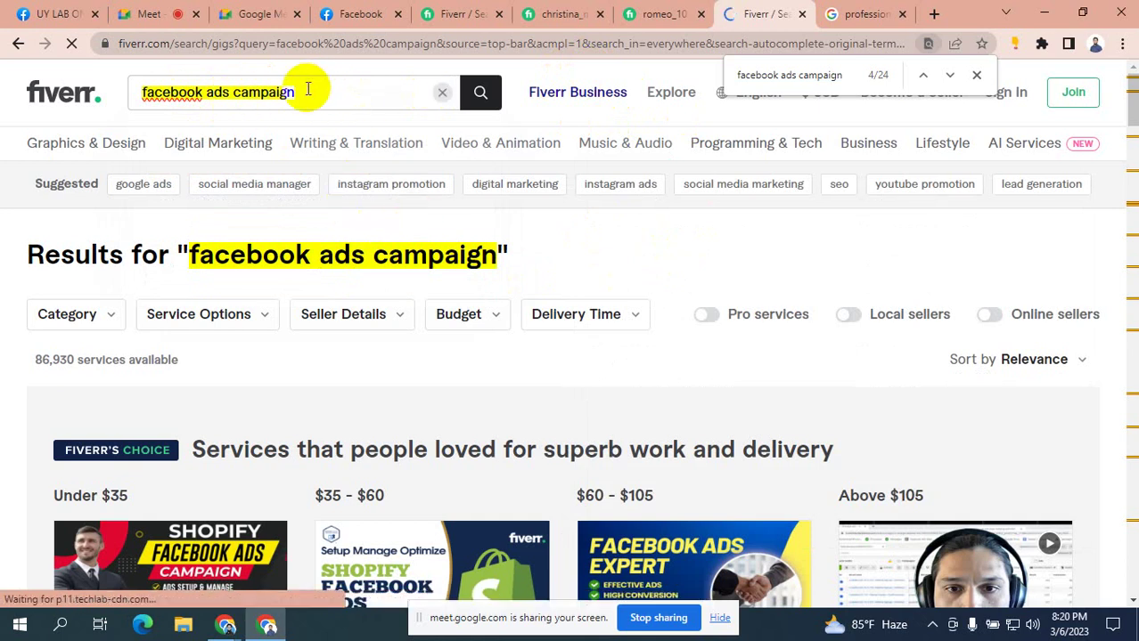
- Scan the gig titles for the highlighted phrase "facebook ads campaign", dismiss the offer to create a brief, and return to the results heading
scroll(492, 343, "down", 5)
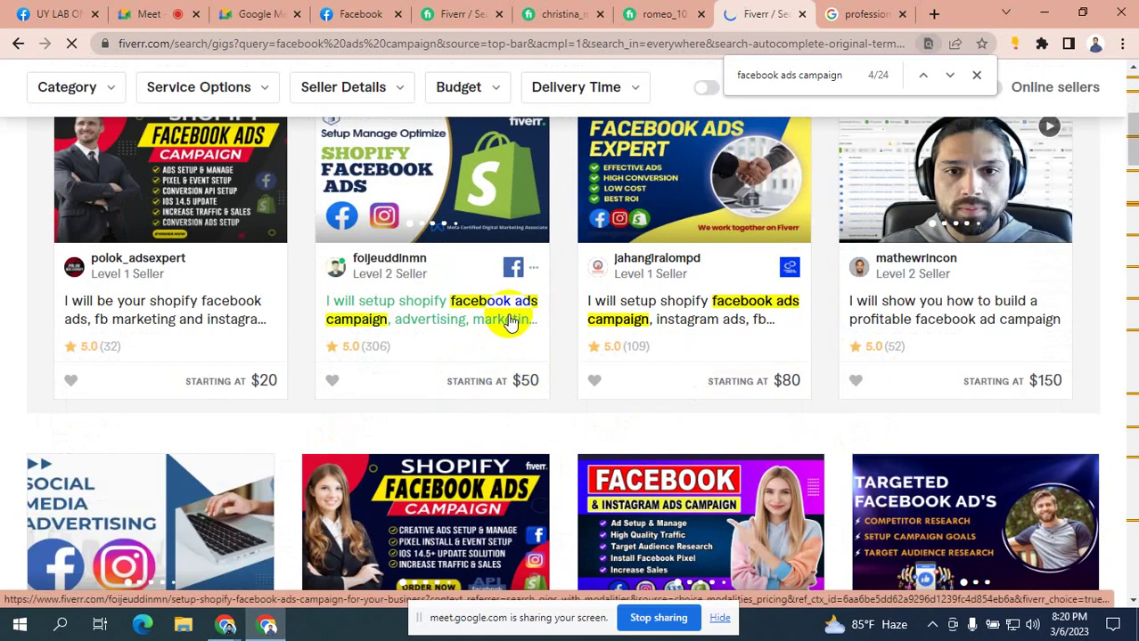
scroll(780, 334, "down", 8)
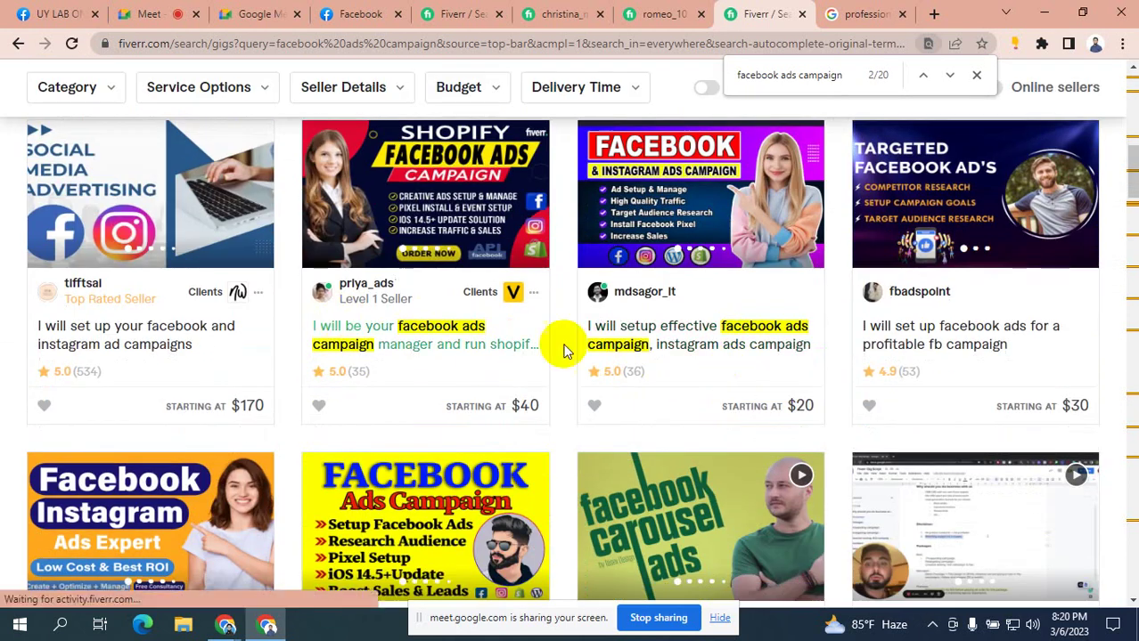
scroll(814, 359, "down", 2)
scroll(508, 383, "down", 7)
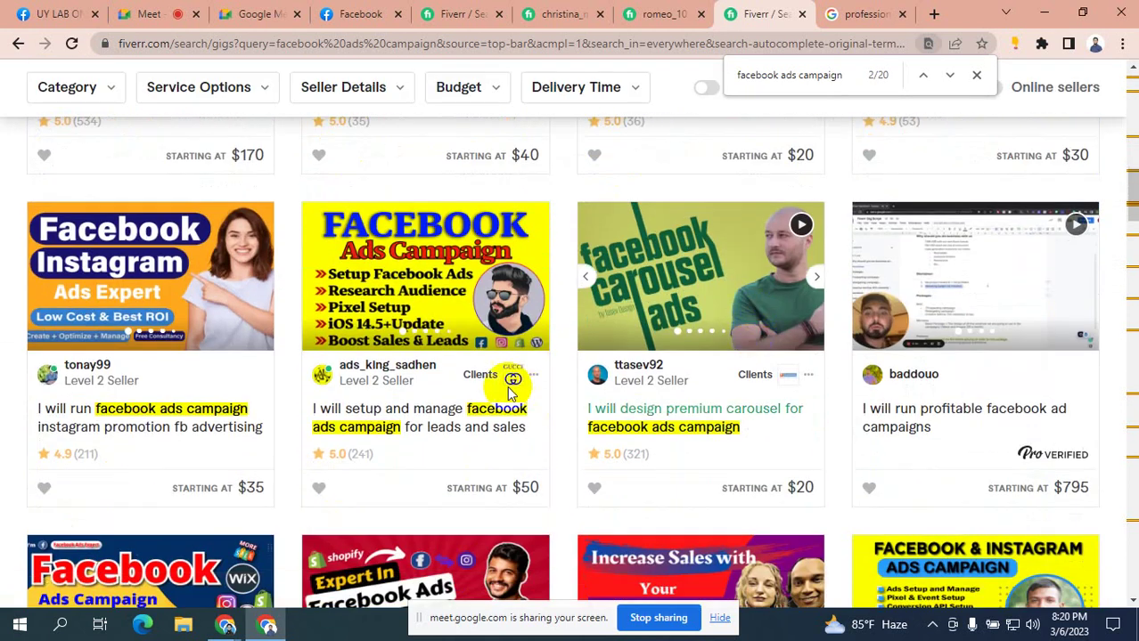
scroll(503, 389, "down", 3)
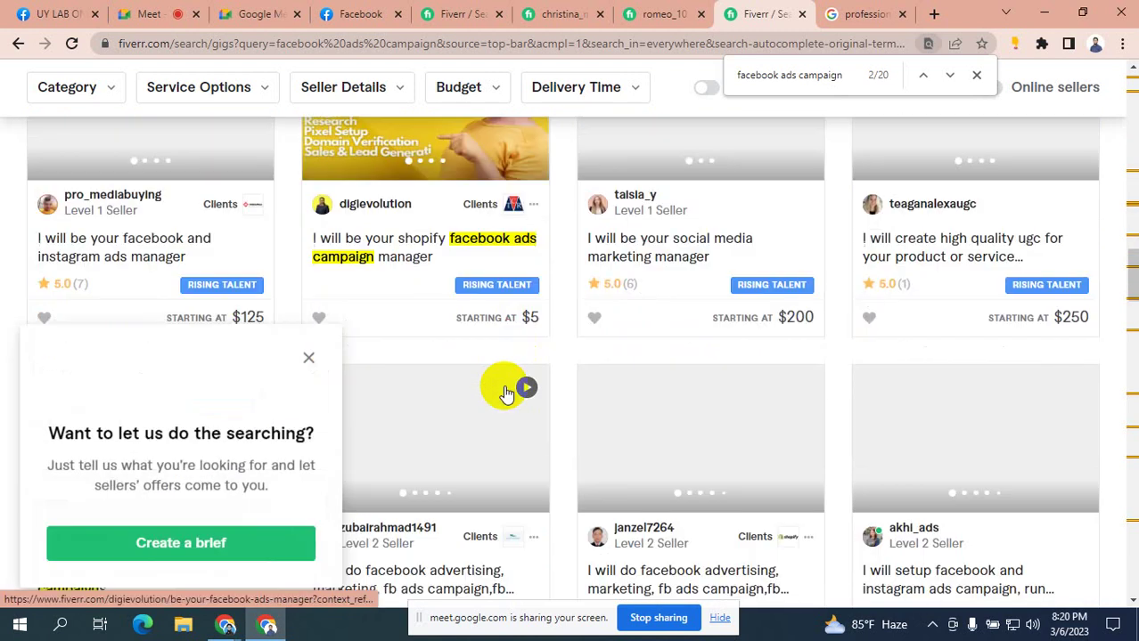
scroll(500, 386, "up", 2)
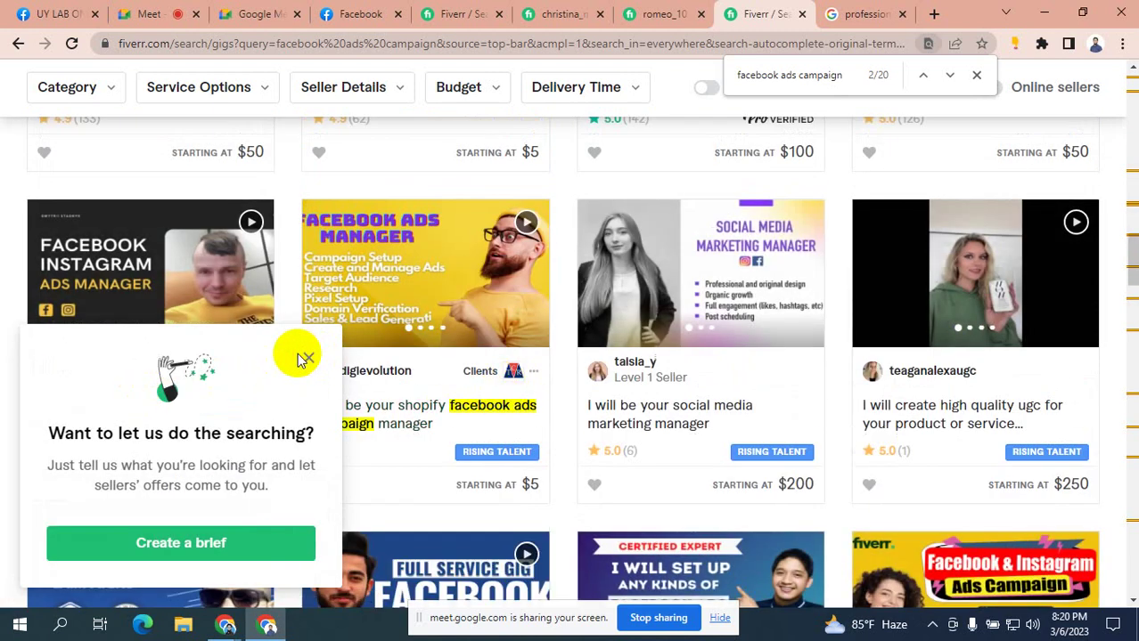
left_click(311, 361)
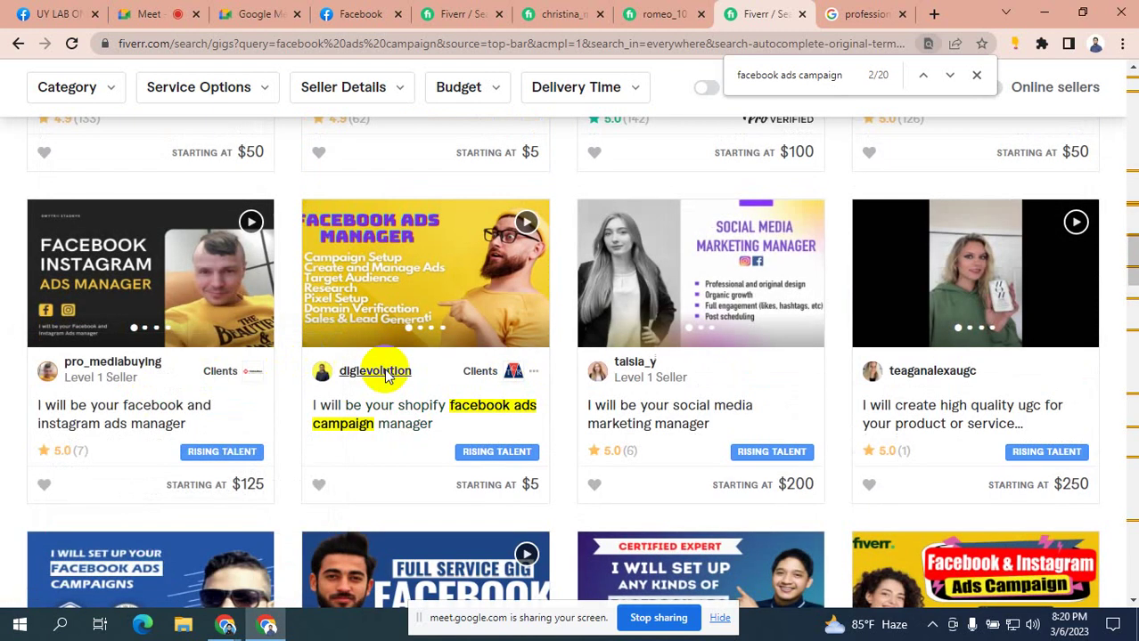
scroll(581, 374, "down", 6)
scroll(580, 375, "down", 1)
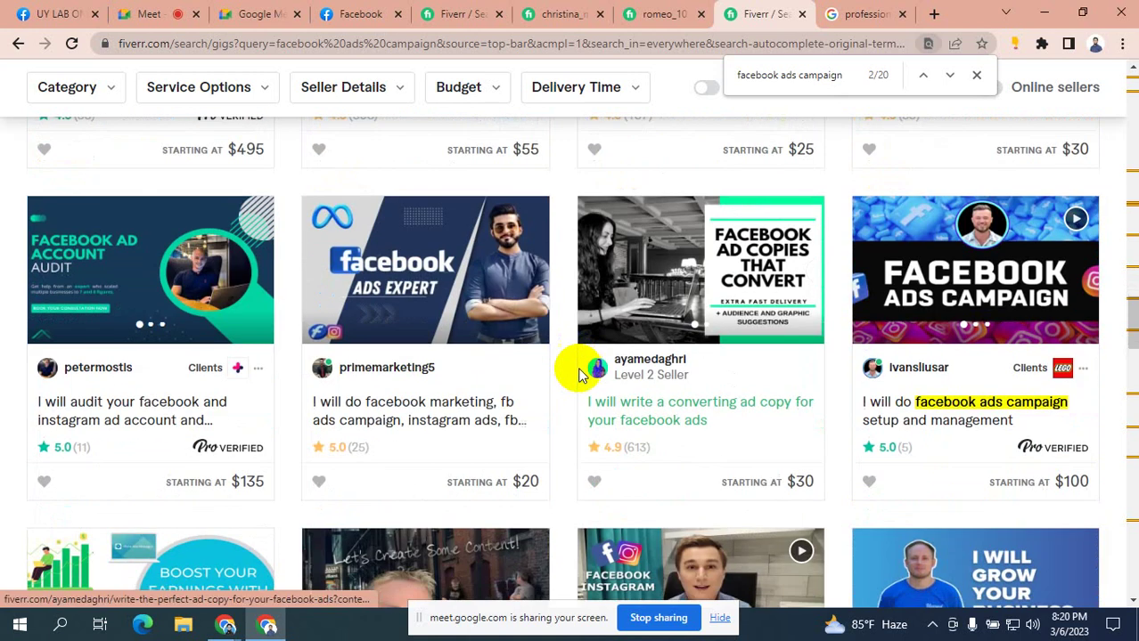
scroll(624, 432, "up", 2)
scroll(661, 437, "up", 20)
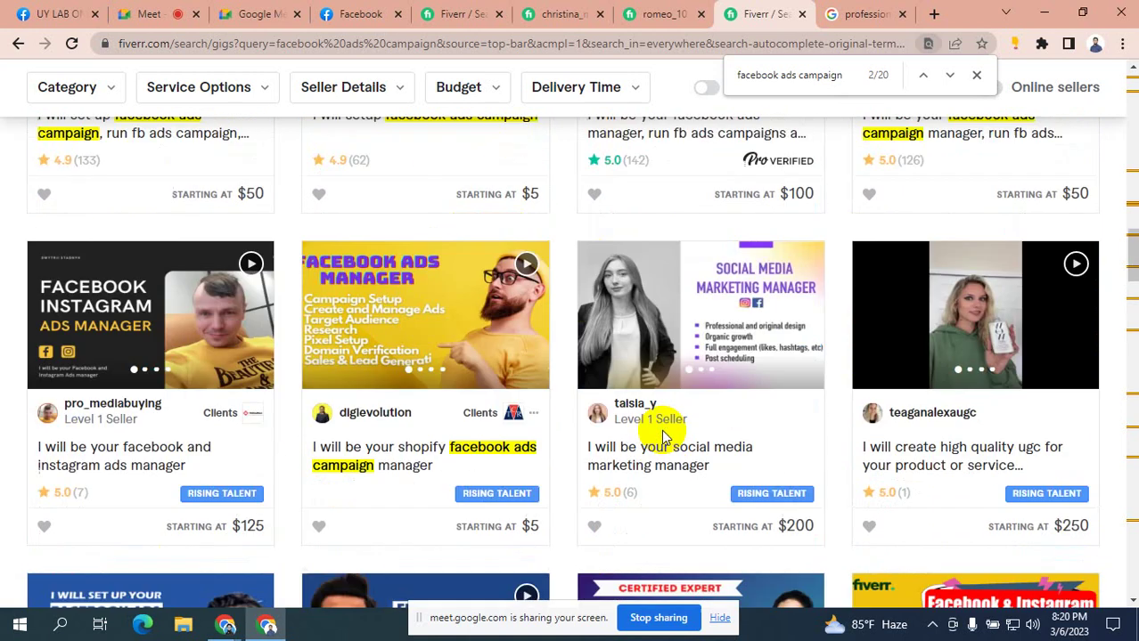
scroll(661, 437, "up", 1)
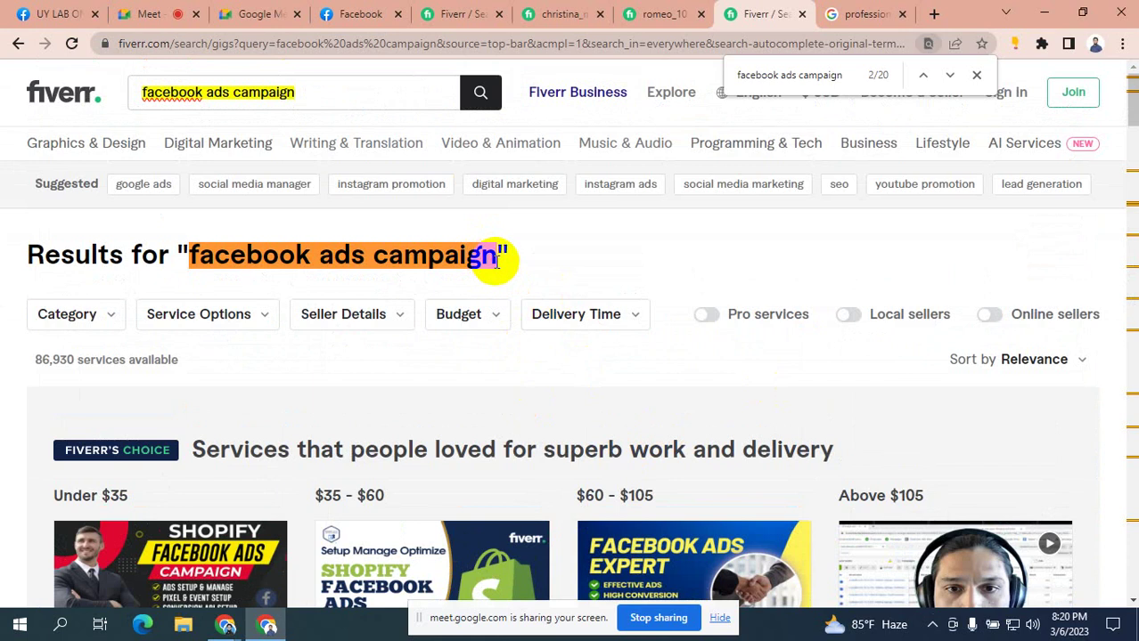
- Examine the titles and thumbnails of the Fiverr's Choice gigs and the Top Rated Seller's gig in the first regular row
scroll(516, 262, "down", 3)
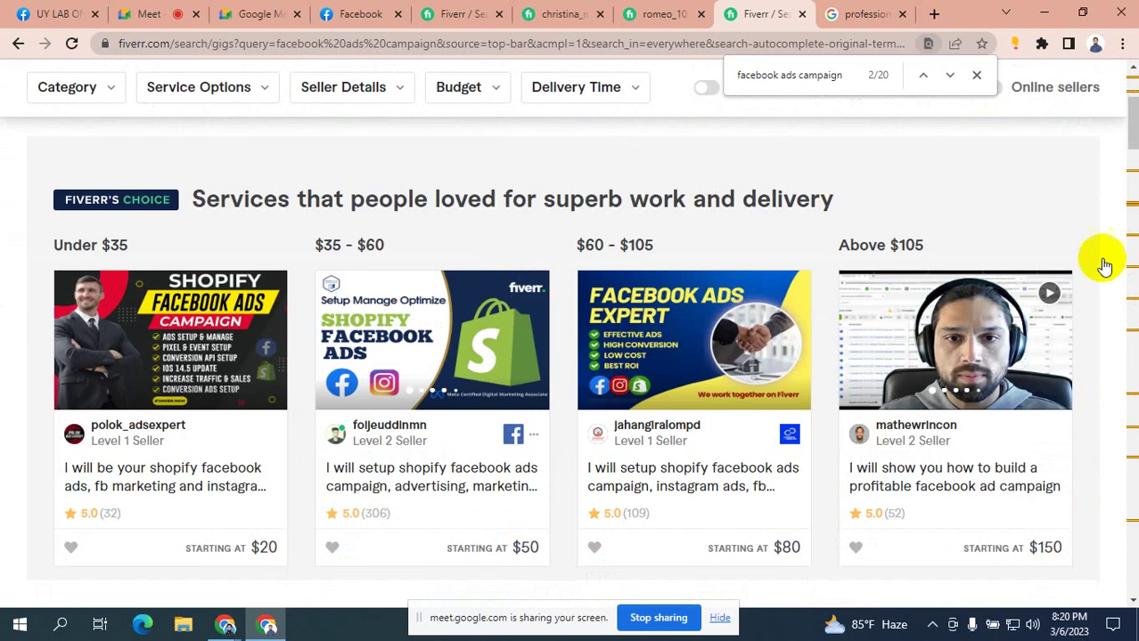
scroll(683, 311, "down", 2)
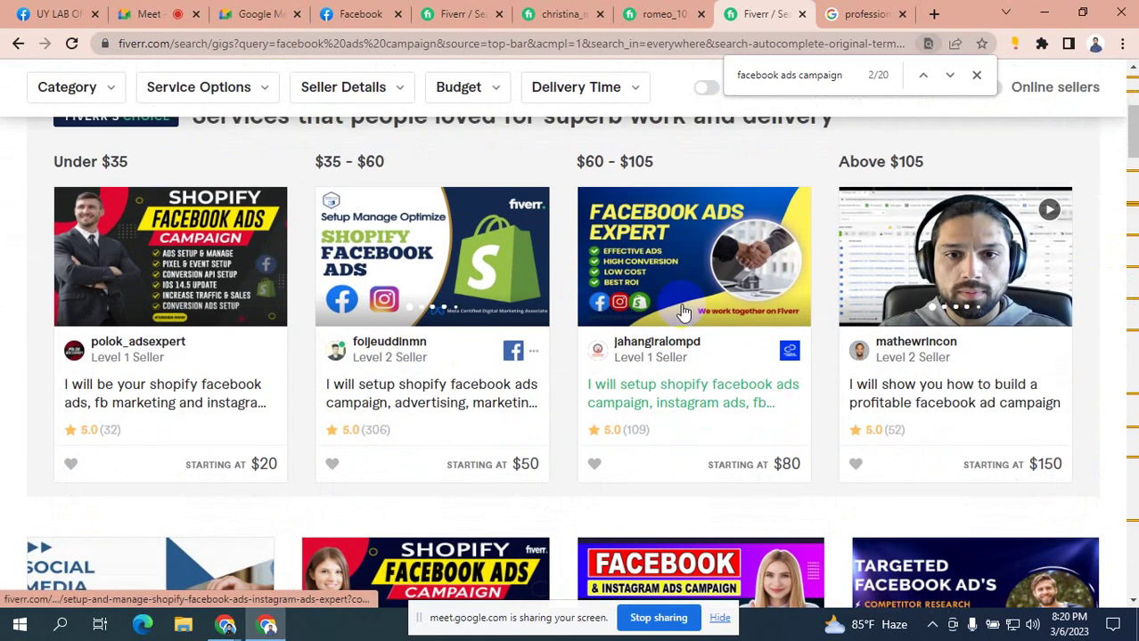
scroll(683, 310, "up", 1)
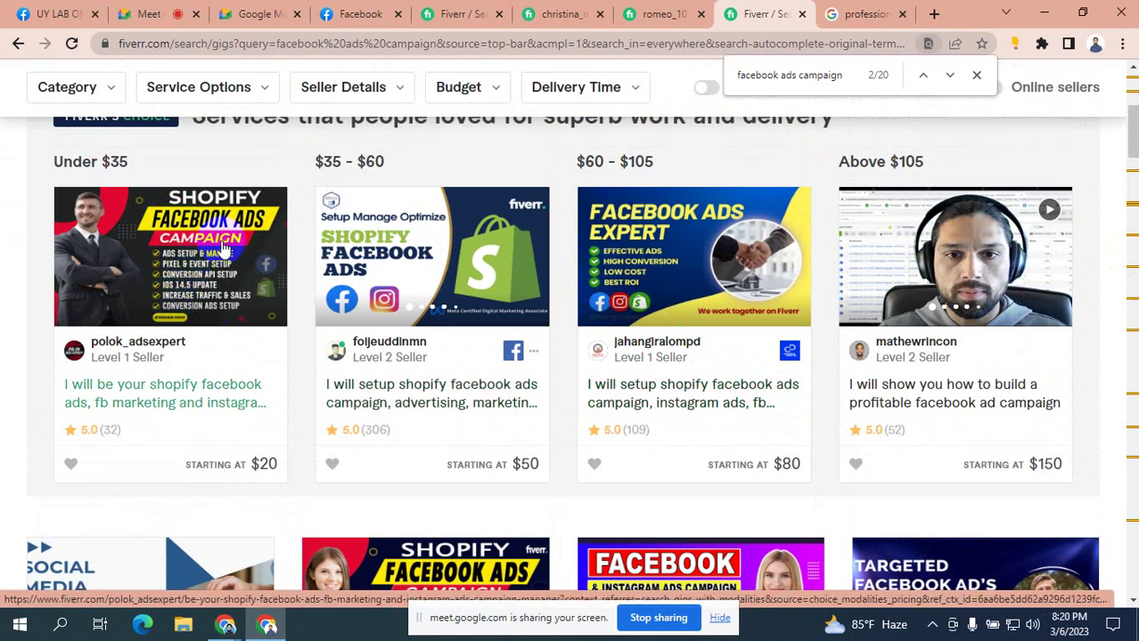
scroll(432, 294, "down", 3)
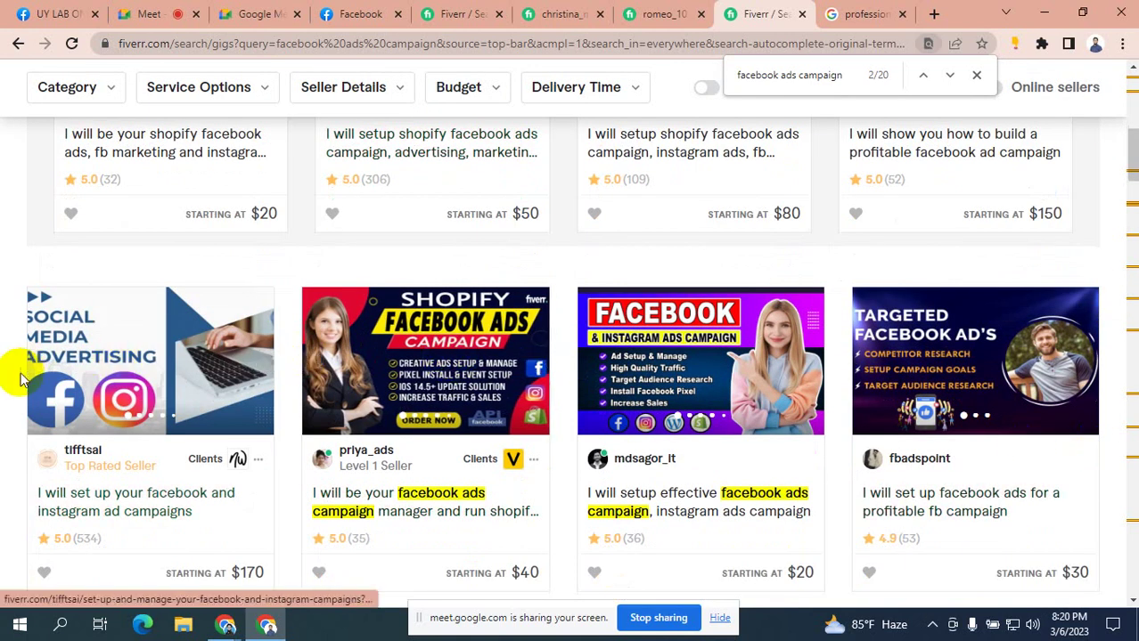
scroll(151, 365, "down", 2)
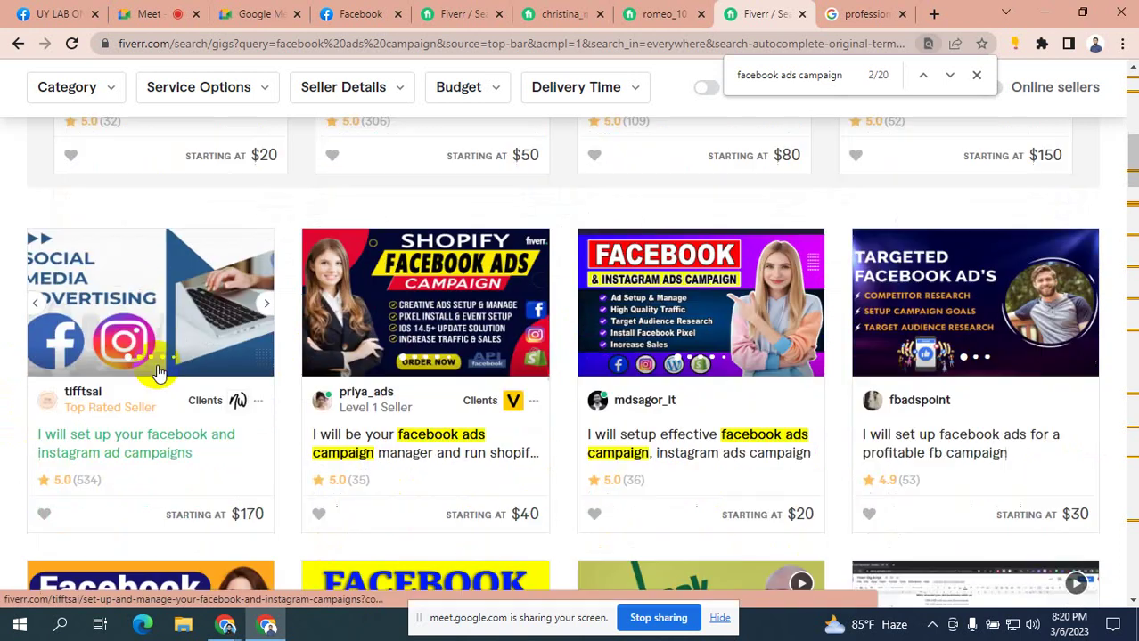
scroll(170, 446, "up", 1)
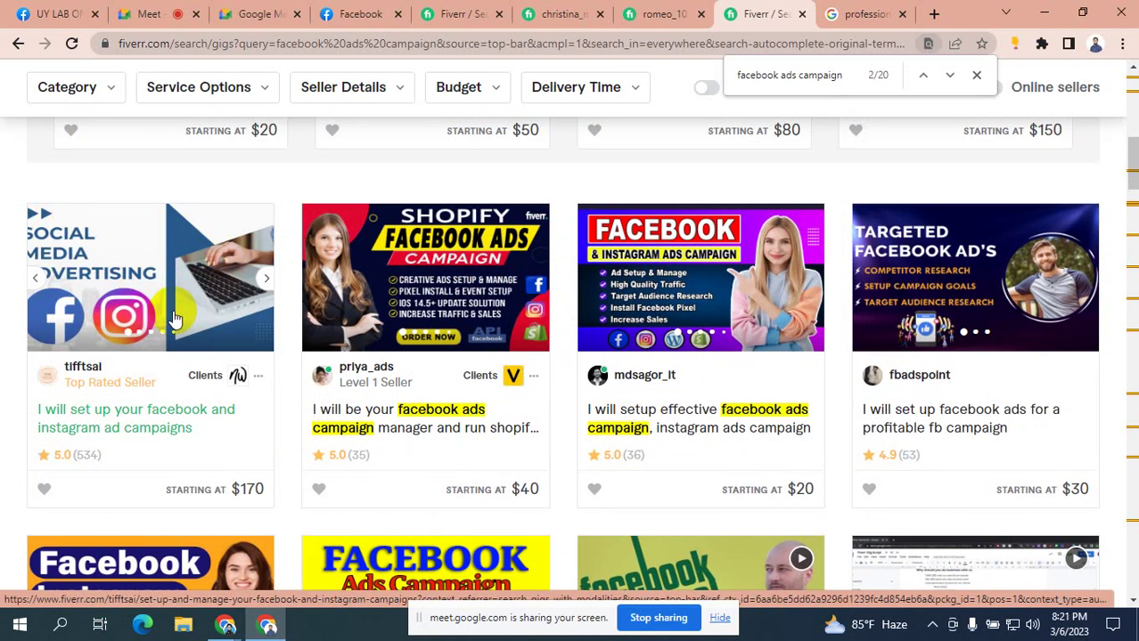
- Compare the Top Rated Seller's Facebook and Instagram ad campaigns gig with the Fiverr's Choice gigs and the neighbouring rows
scroll(927, 361, "down", 5)
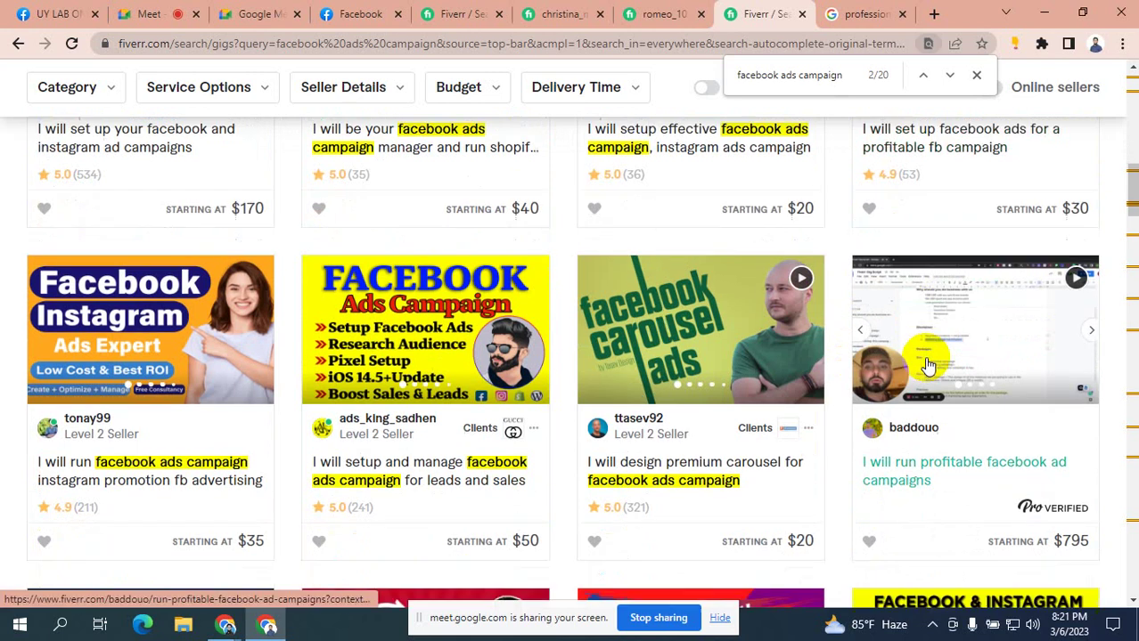
scroll(755, 356, "up", 7)
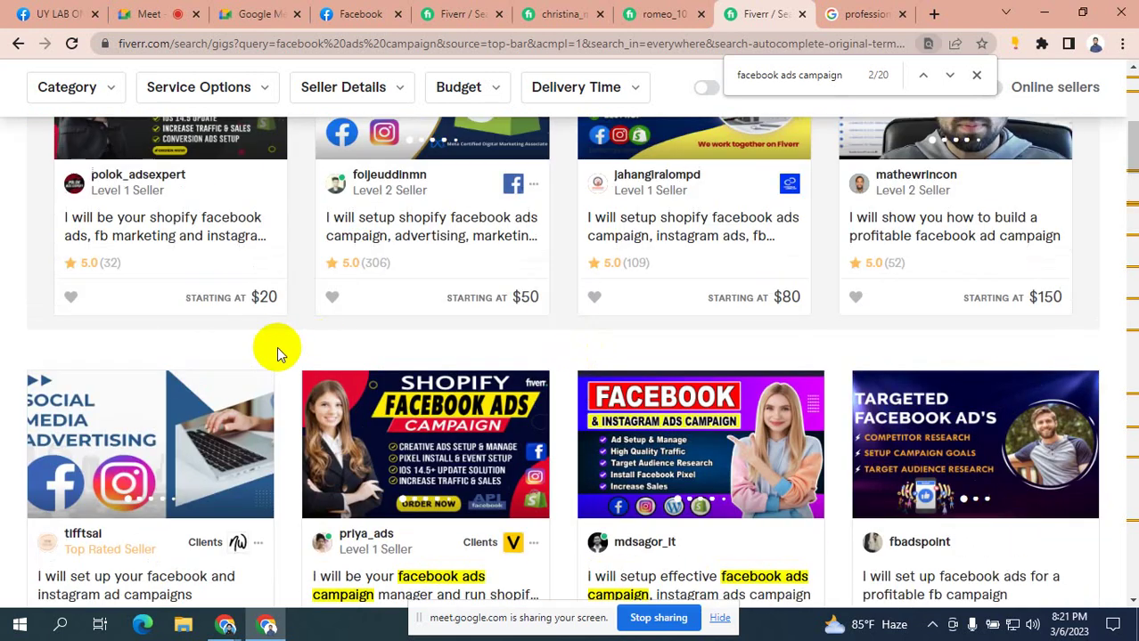
scroll(1054, 218, "up", 2)
scroll(223, 363, "down", 2)
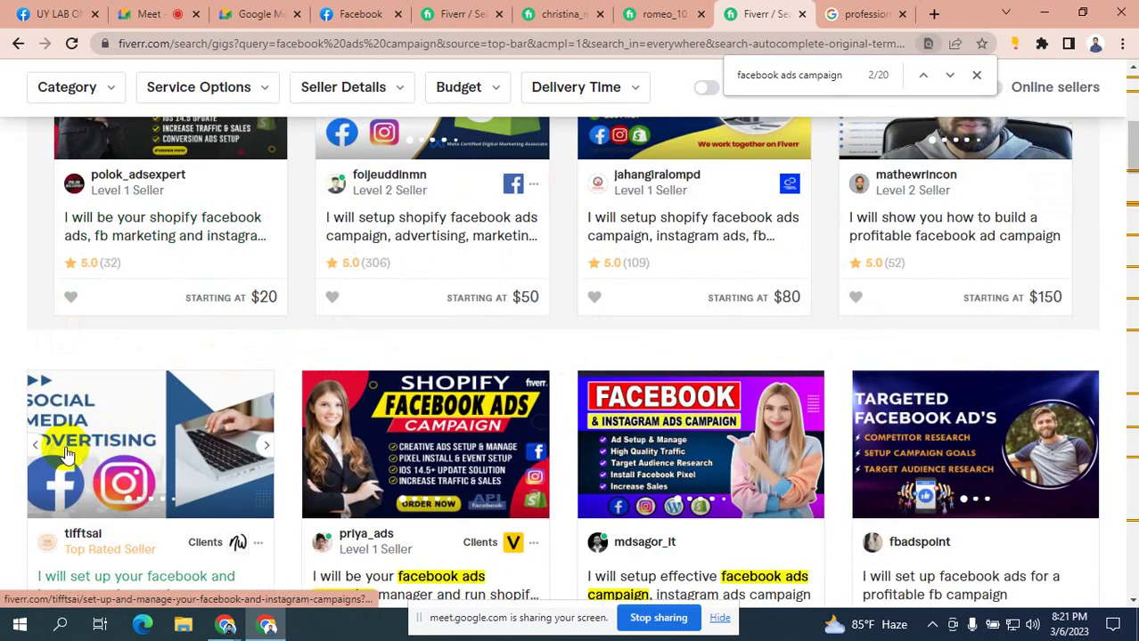
scroll(221, 383, "down", 3)
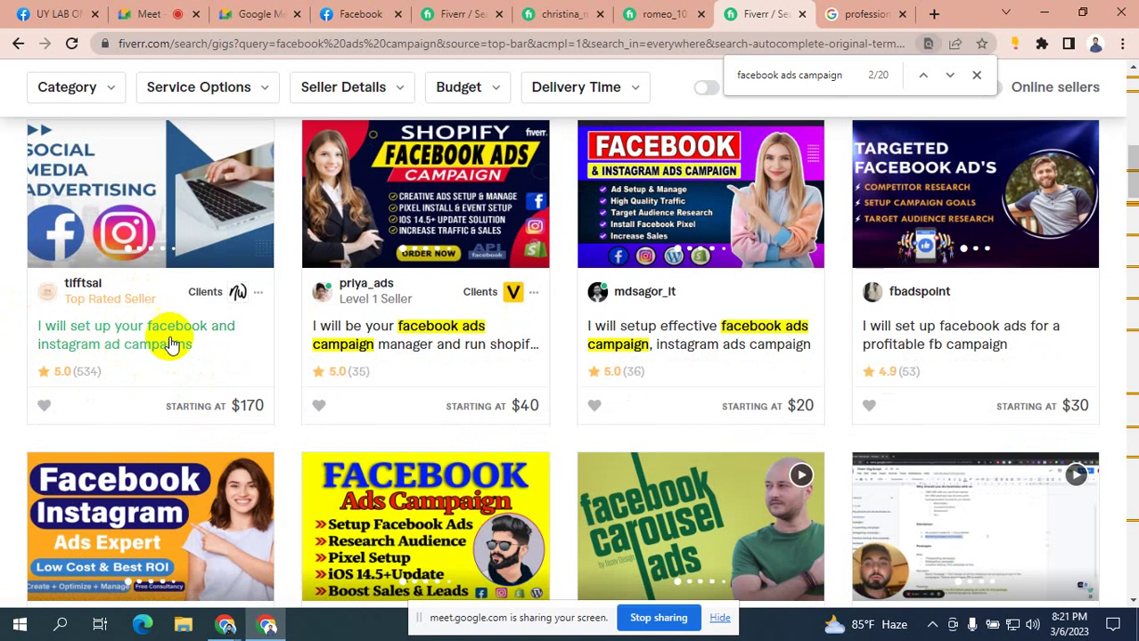
scroll(130, 339, "up", 2)
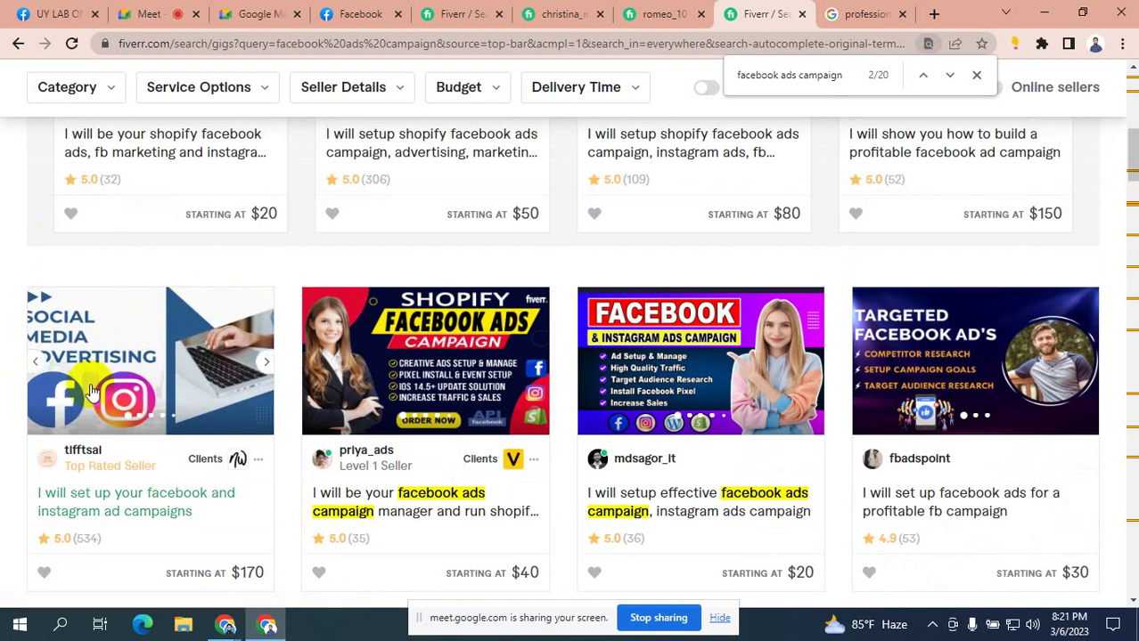
scroll(203, 306, "up", 3)
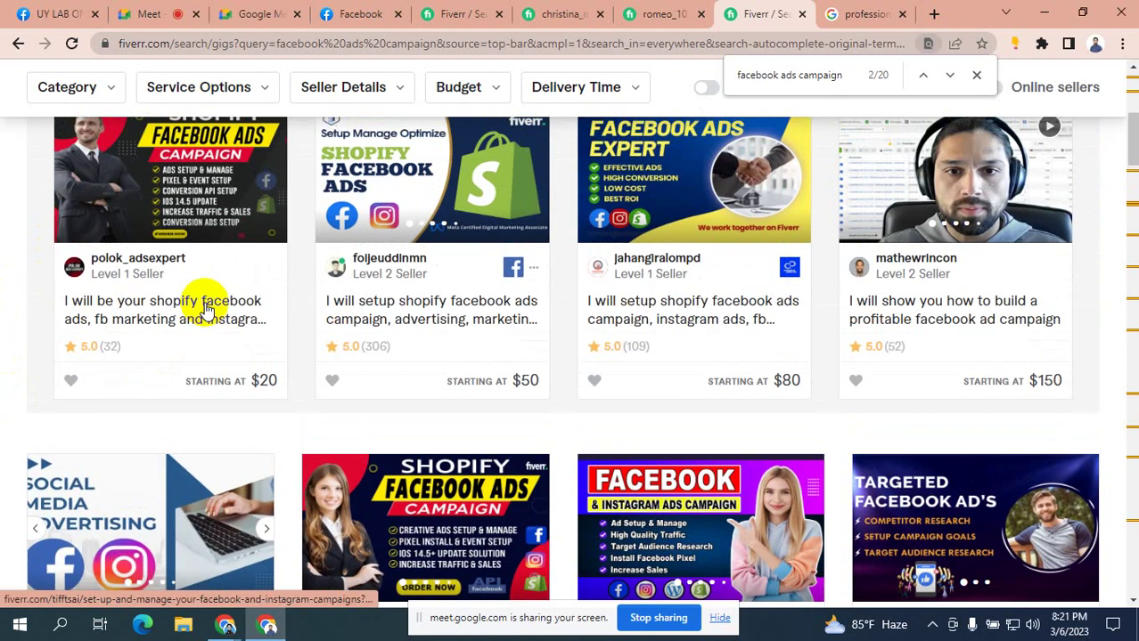
scroll(151, 407, "down", 3)
scroll(152, 408, "down", 2)
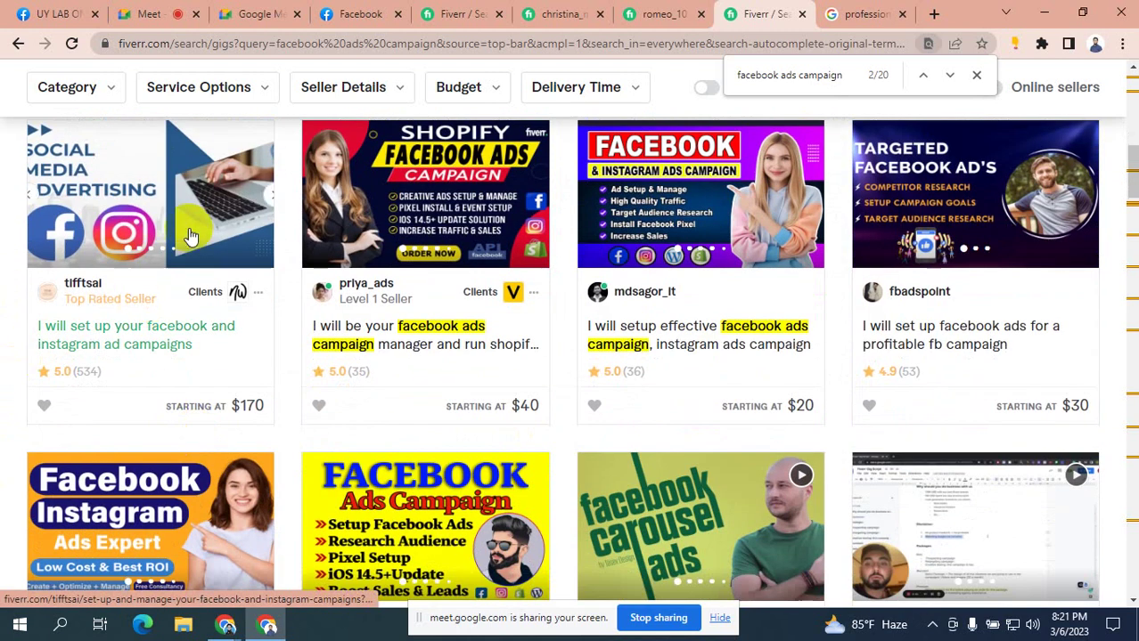
scroll(153, 325, "up", 1)
- Examine how the gigs in the second and third regular rows use "facebook ads campaign" in their titles and thumbnails
scroll(541, 262, "down", 4)
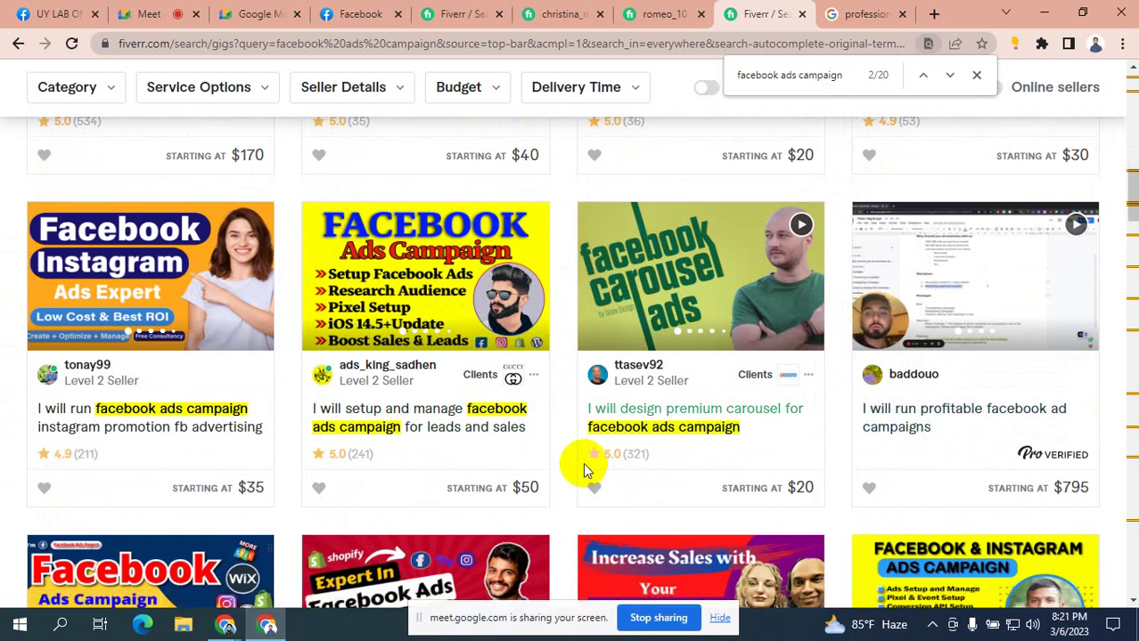
scroll(450, 305, "up", 2)
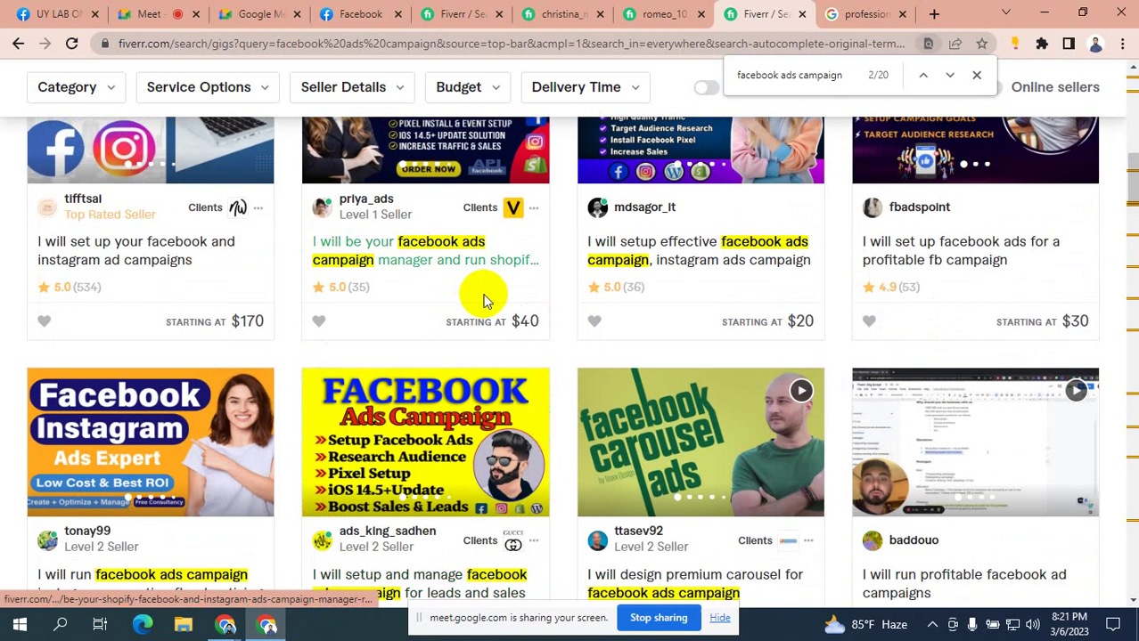
scroll(483, 301, "down", 2)
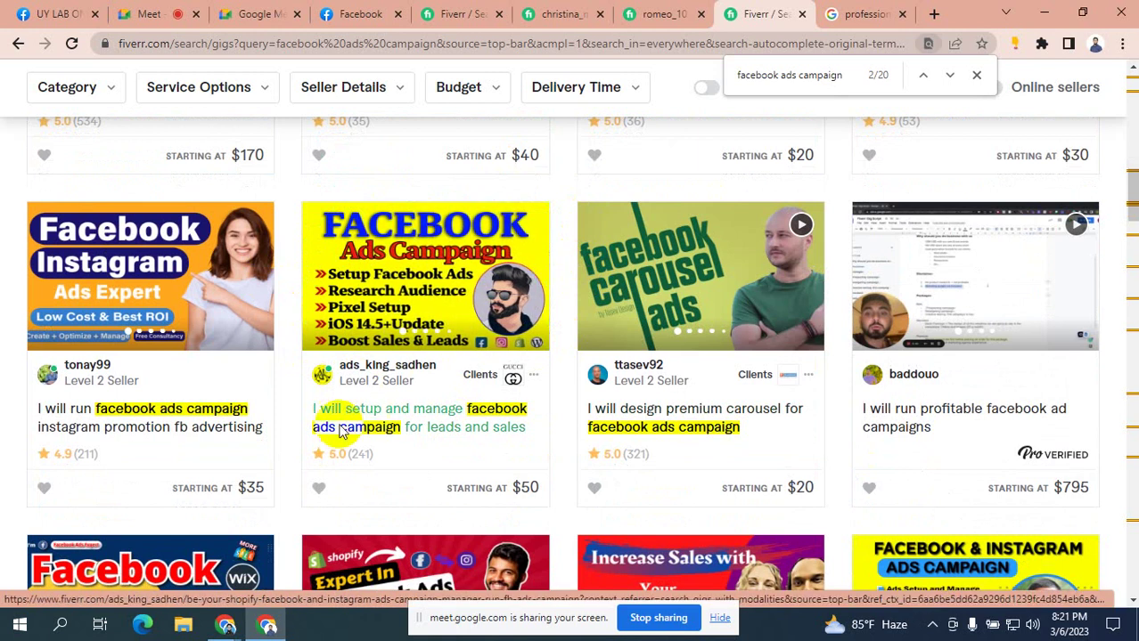
mouse_move(381, 382)
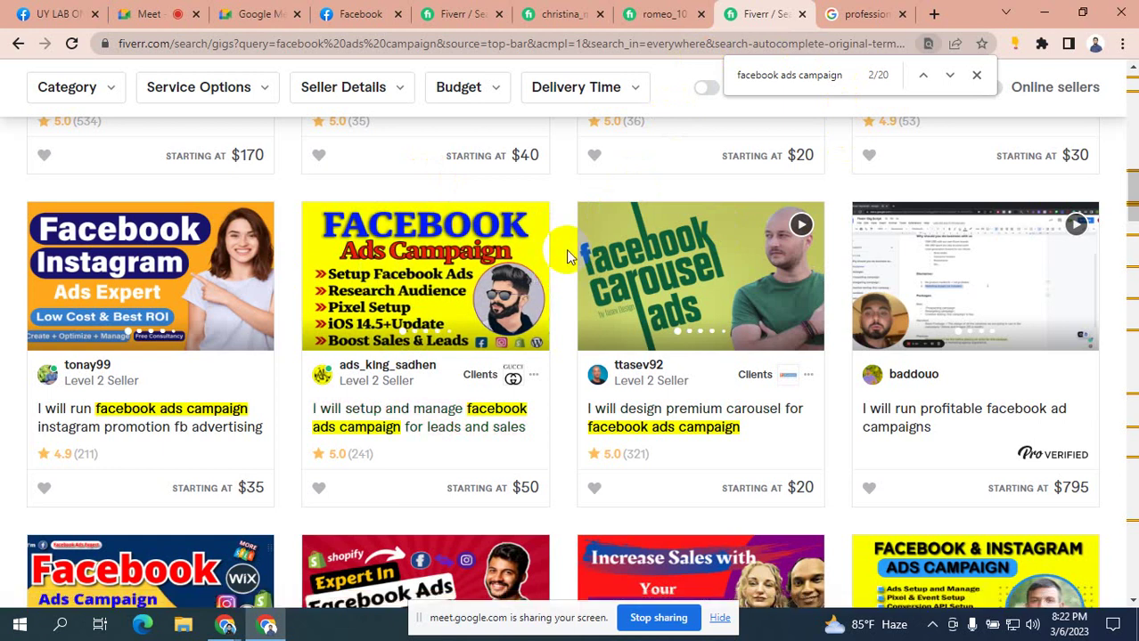
scroll(567, 256, "down", 3)
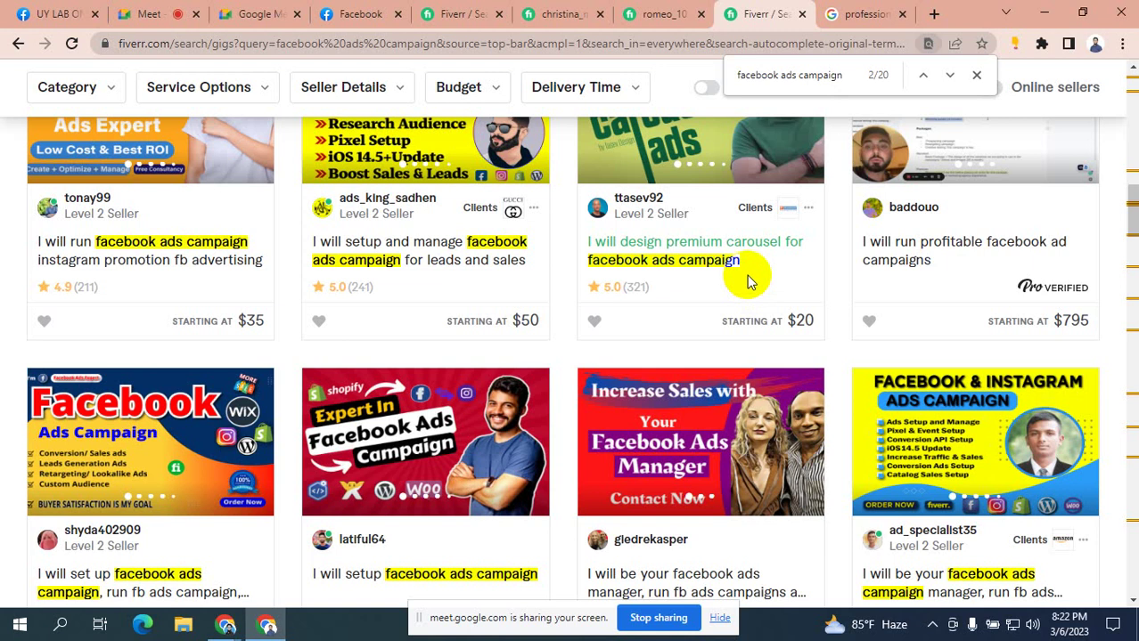
scroll(748, 276, "down", 1)
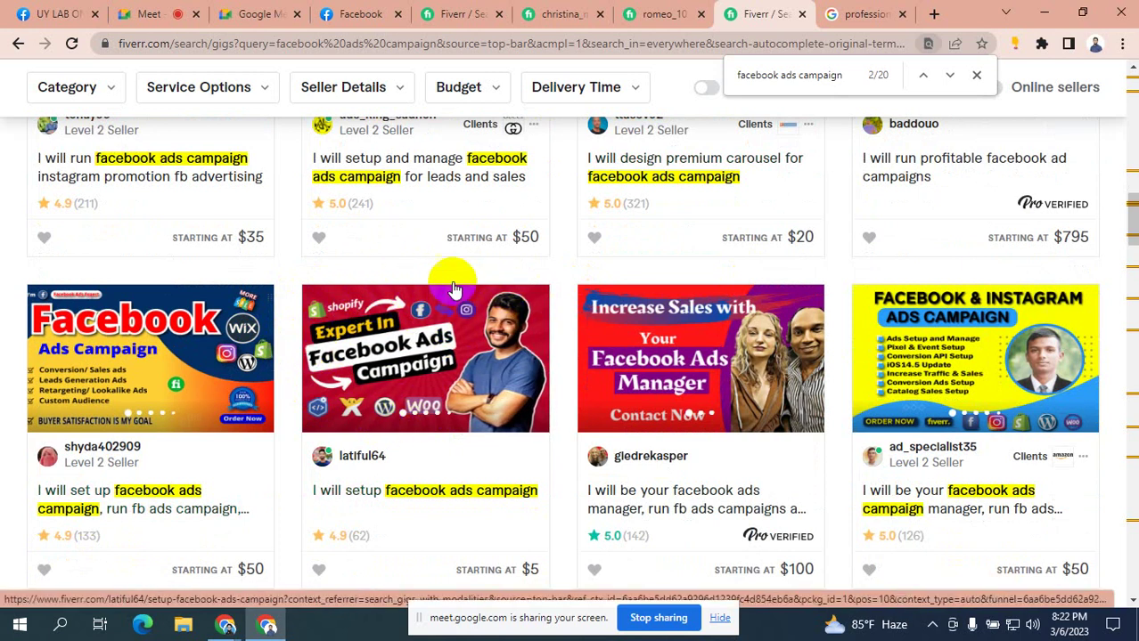
scroll(423, 299, "down", 1)
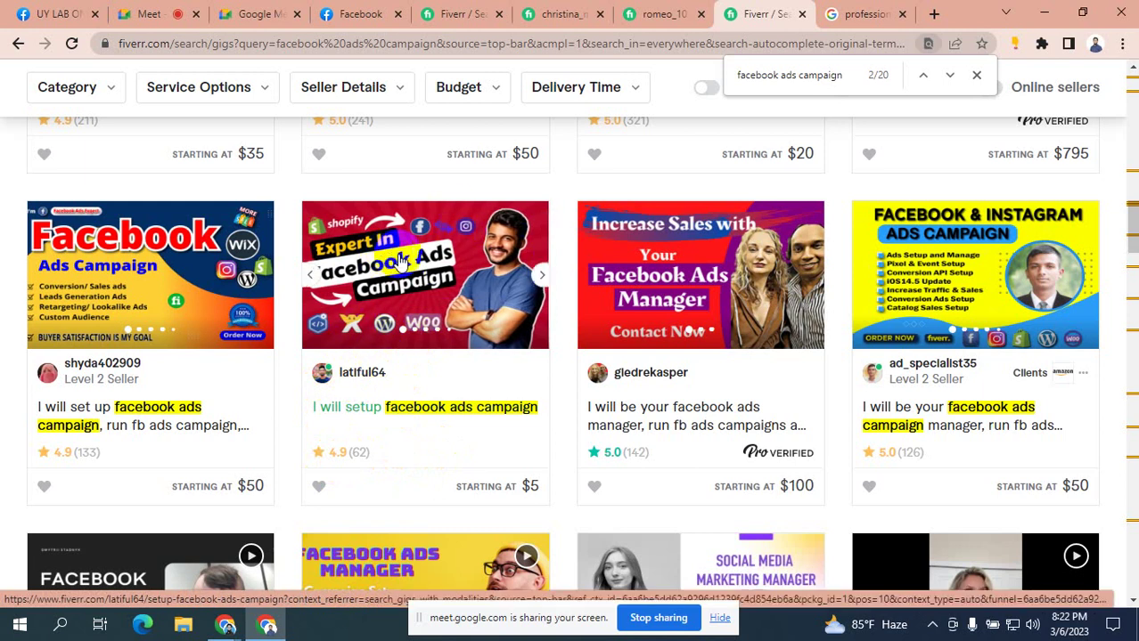
scroll(352, 328, "down", 3)
scroll(347, 328, "up", 4)
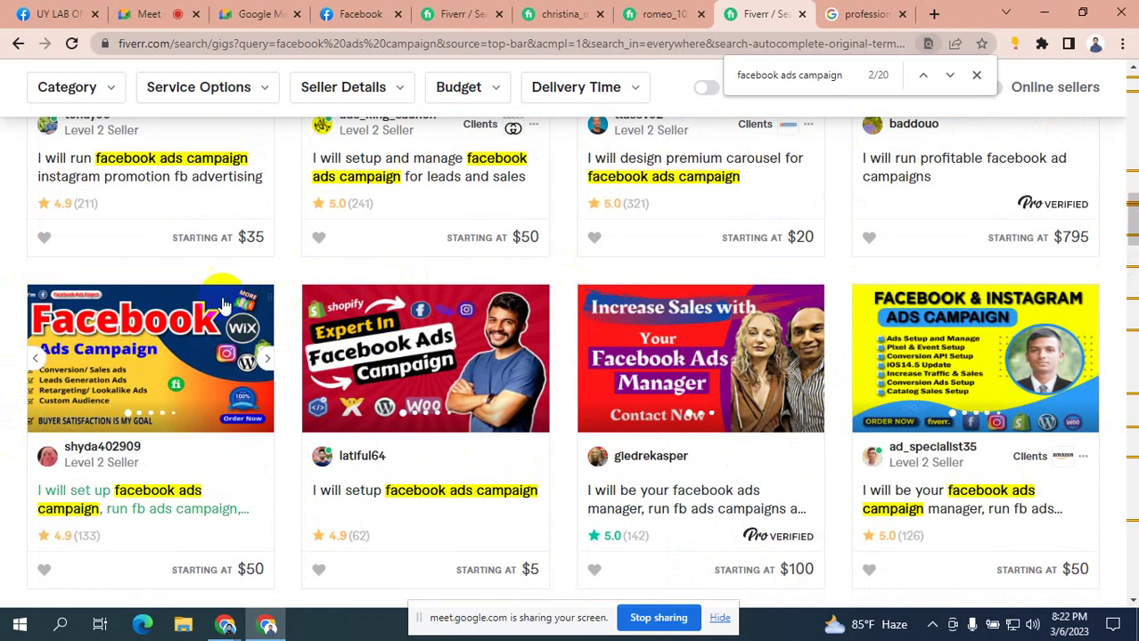
scroll(252, 334, "up", 2)
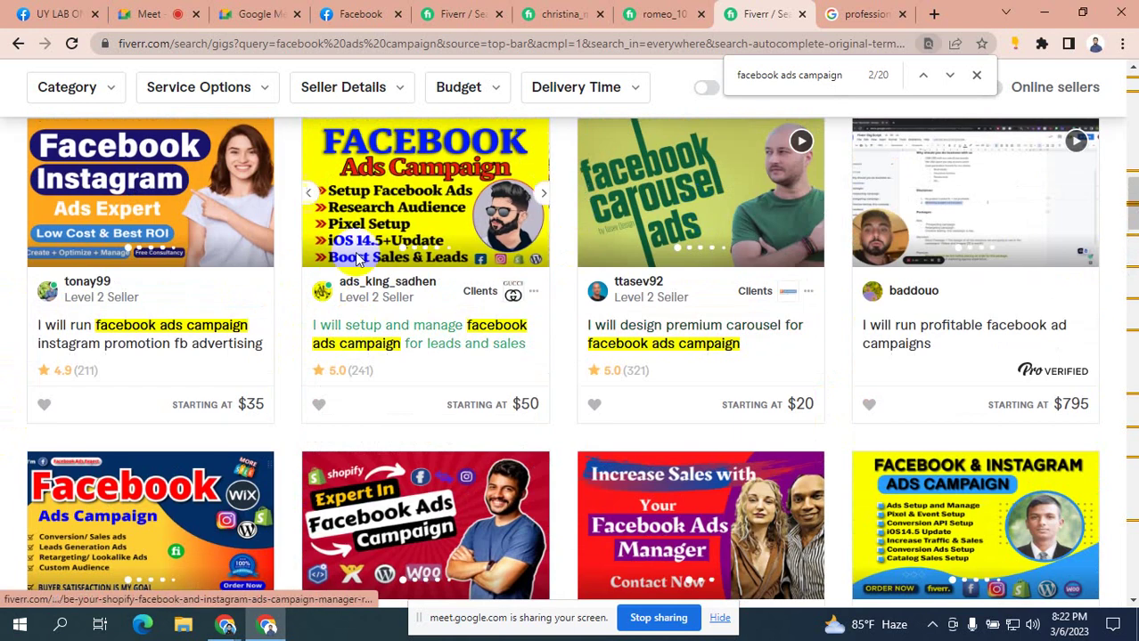
scroll(684, 258, "up", 1)
scroll(882, 312, "up", 2)
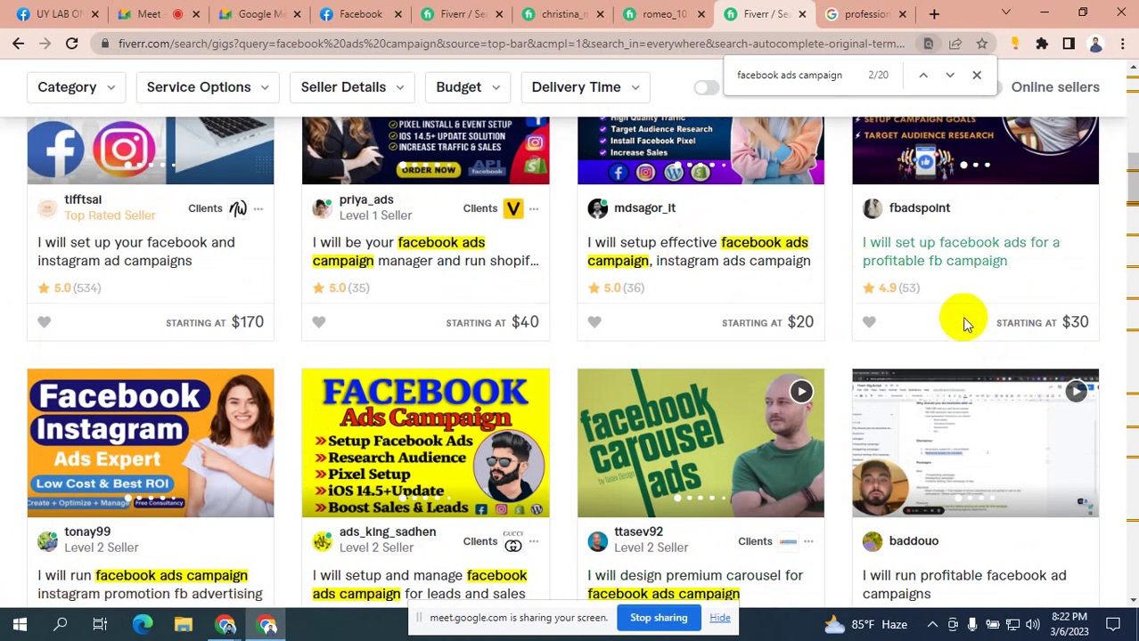
- Review the Fiverr's Choice gigs and first regular row again for the searched keywords in titles and thumbnails
scroll(965, 320, "up", 2)
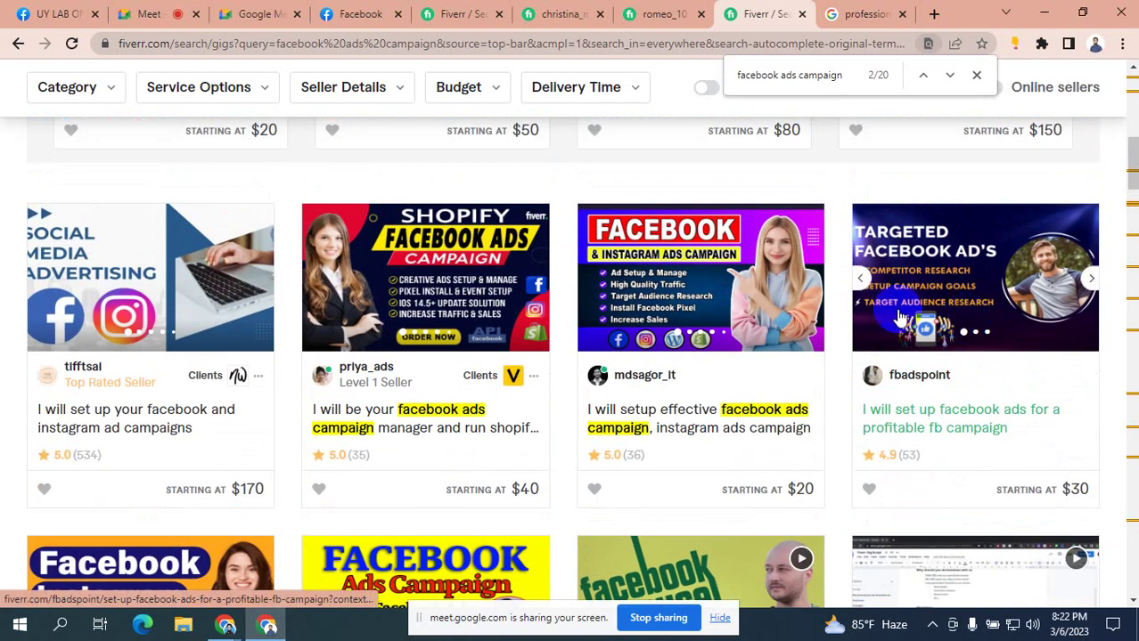
scroll(893, 307, "up", 4)
scroll(896, 312, "up", 1)
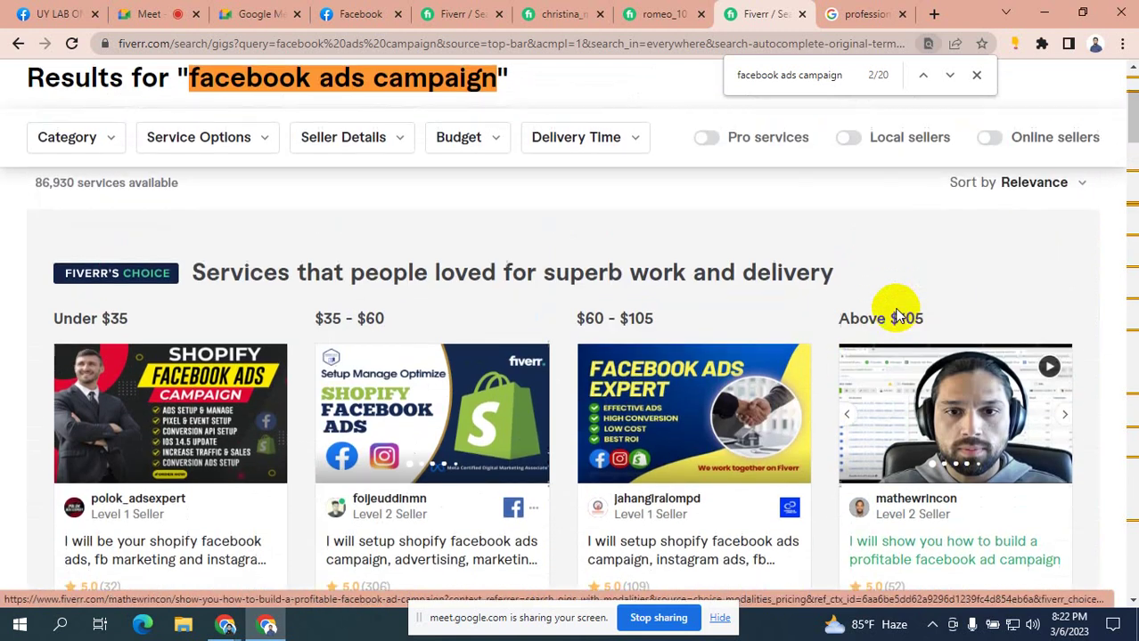
scroll(898, 316, "down", 2)
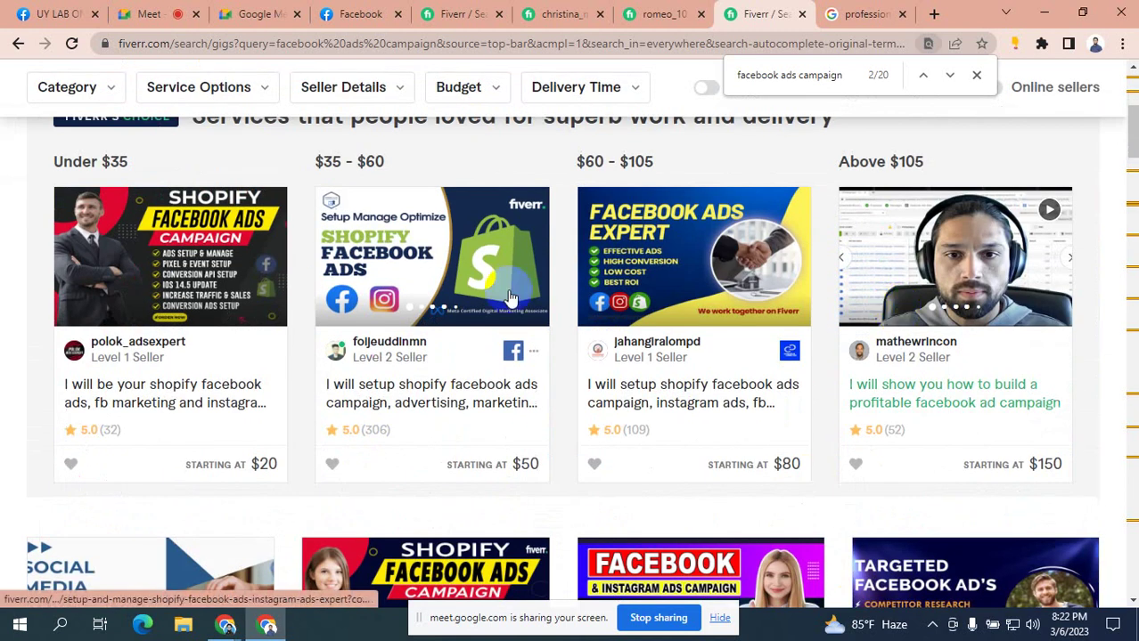
scroll(989, 267, "down", 1)
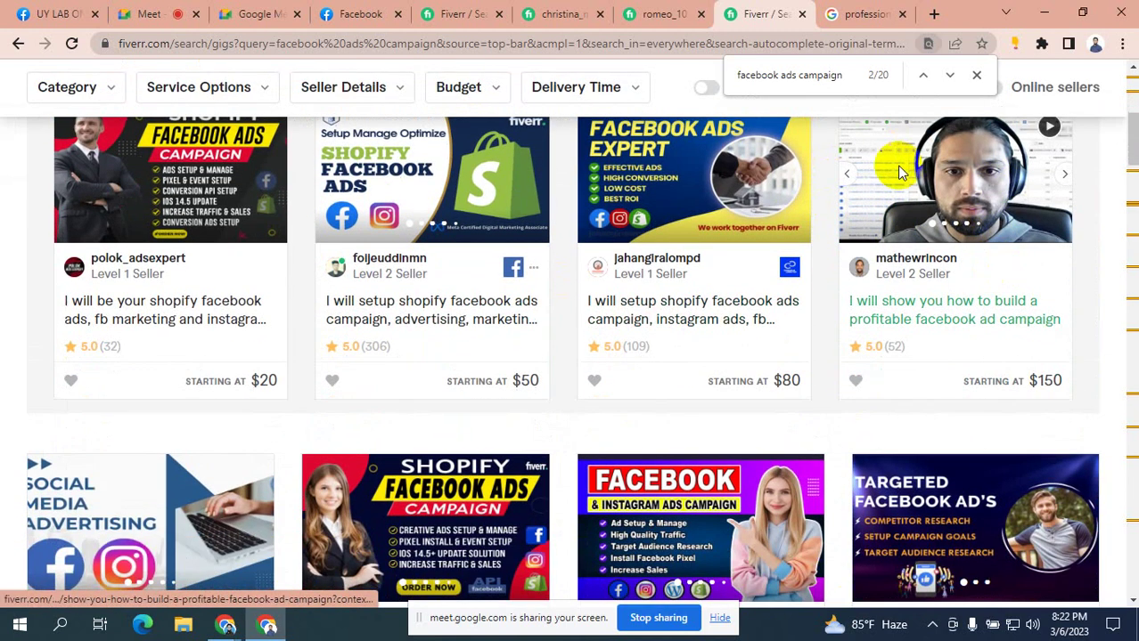
scroll(731, 182, "up", 4)
scroll(990, 165, "up", 2)
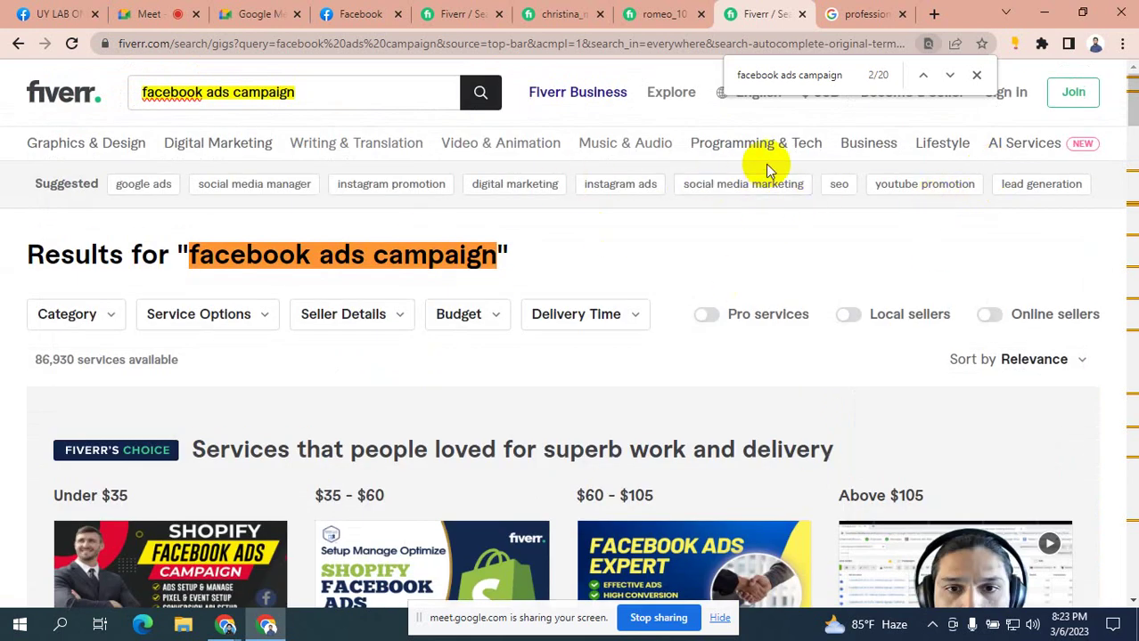
- Switch to File Explorer and look through the recent files and the Downloads folder for a sample image
left_click(1045, 19)
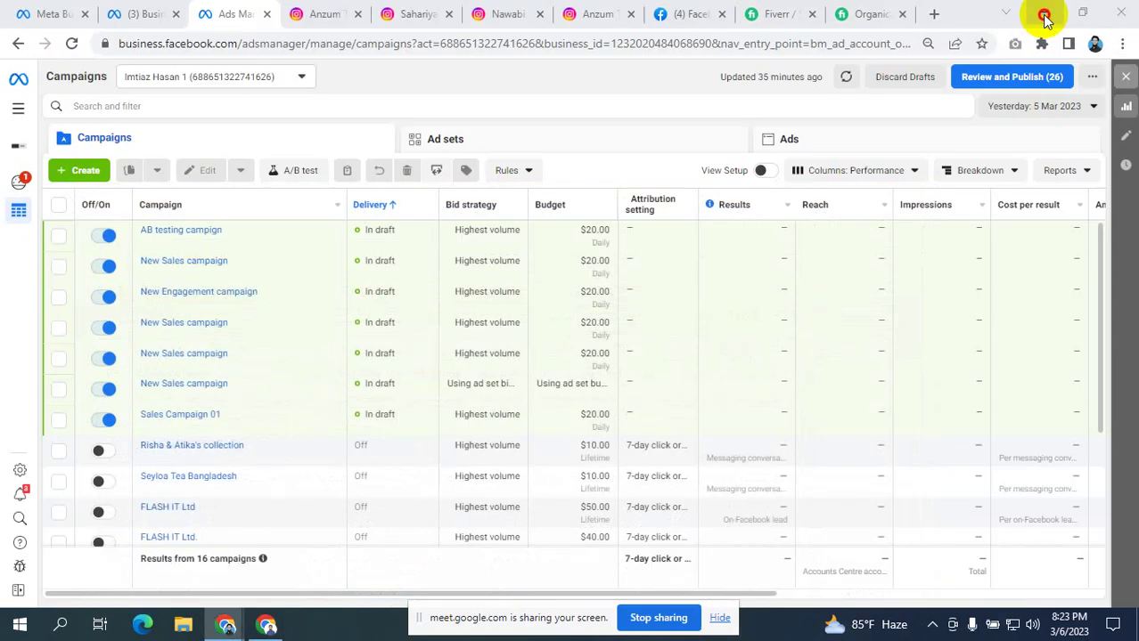
left_click(1044, 18)
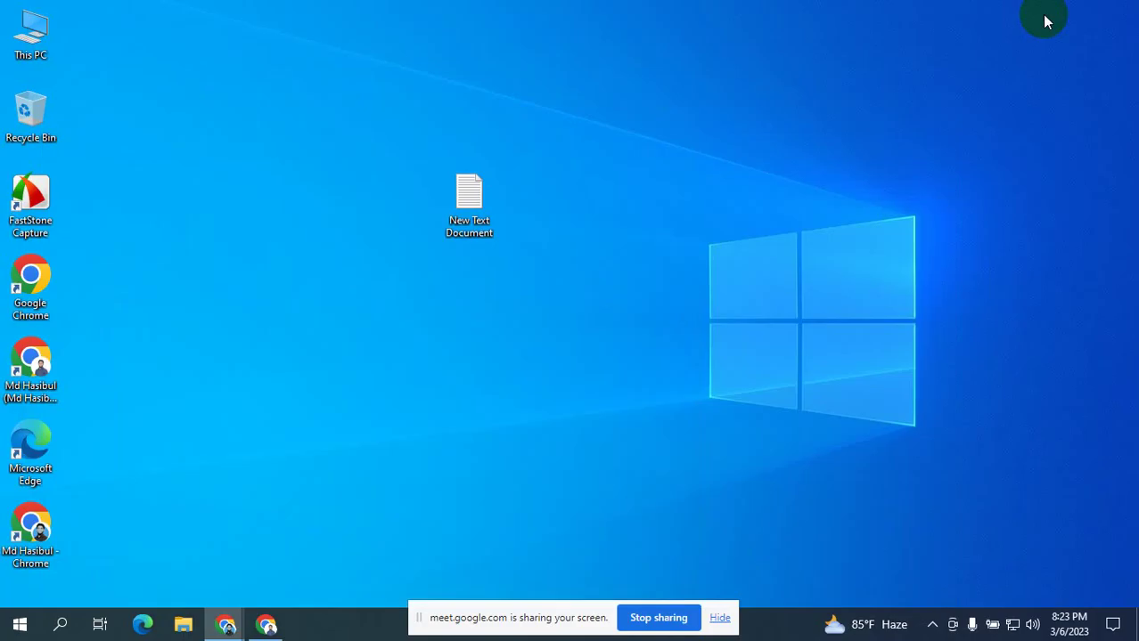
left_click(264, 626)
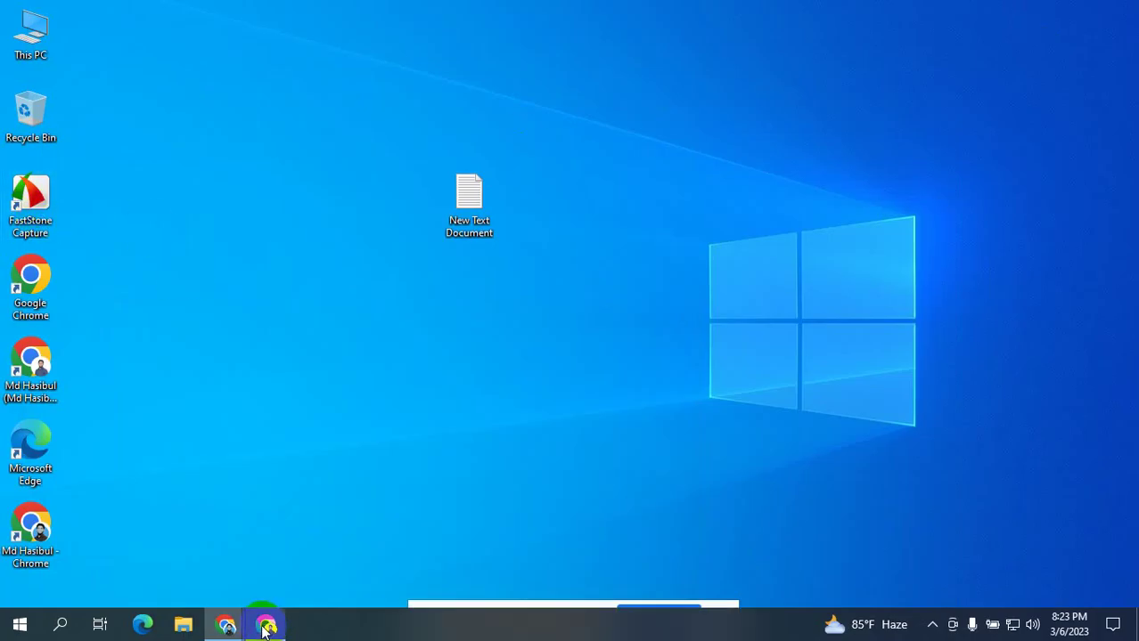
left_click(185, 626)
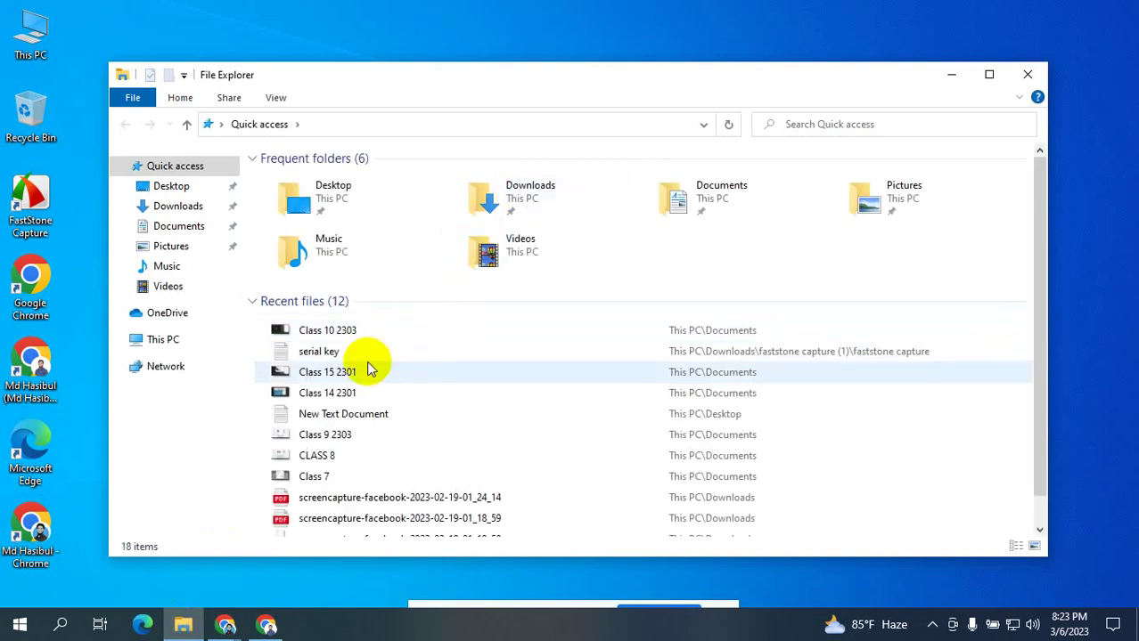
scroll(368, 367, "down", 1)
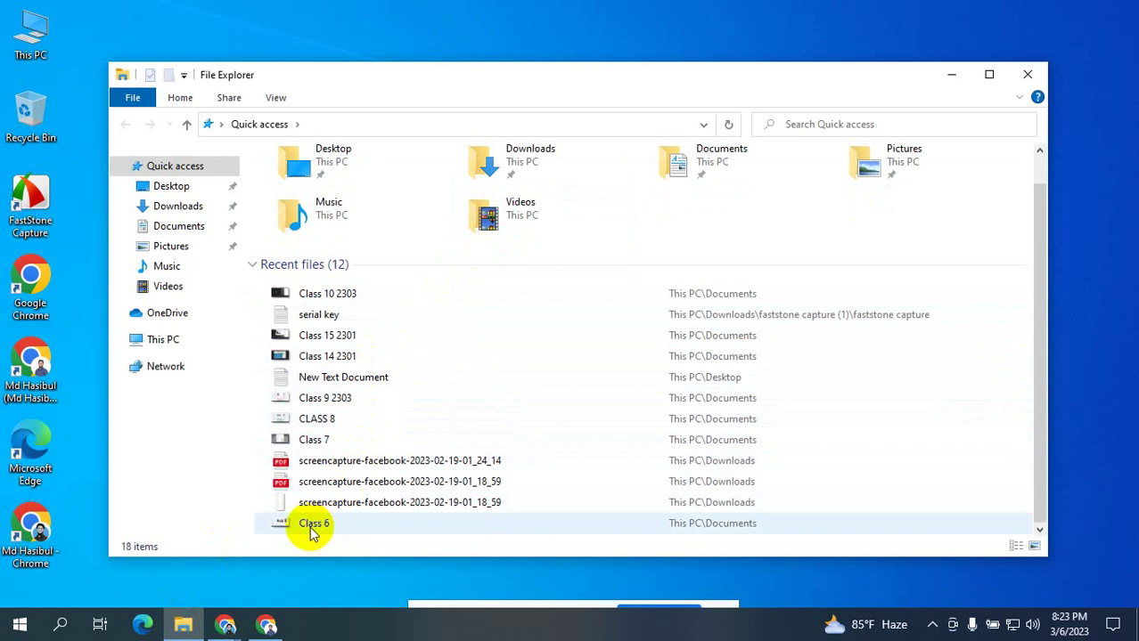
left_click(169, 207)
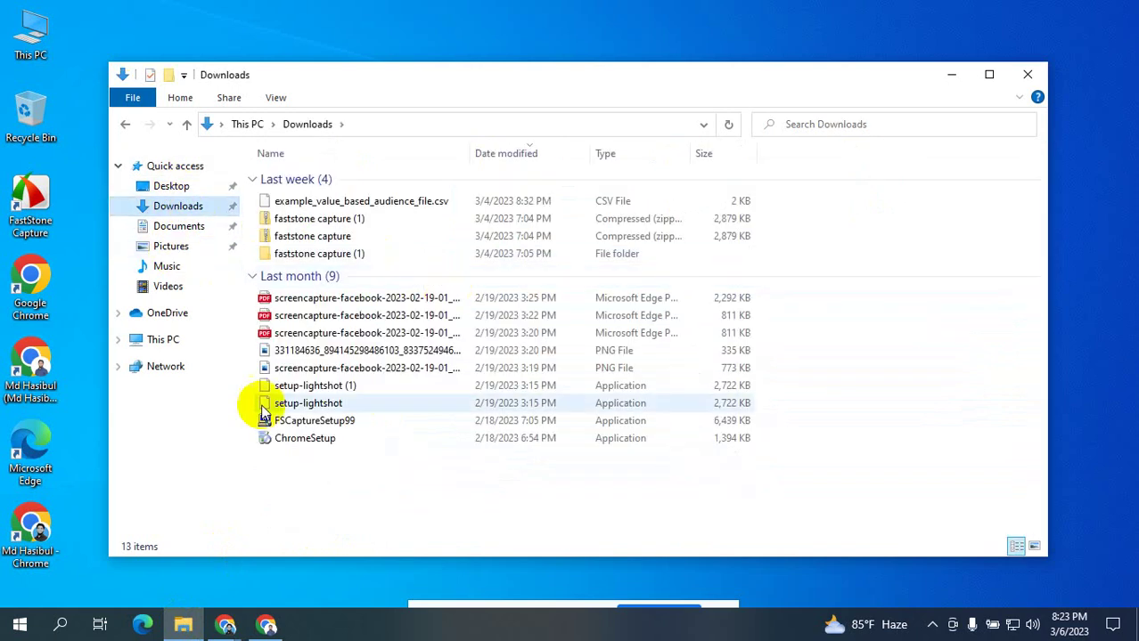
left_click(946, 78)
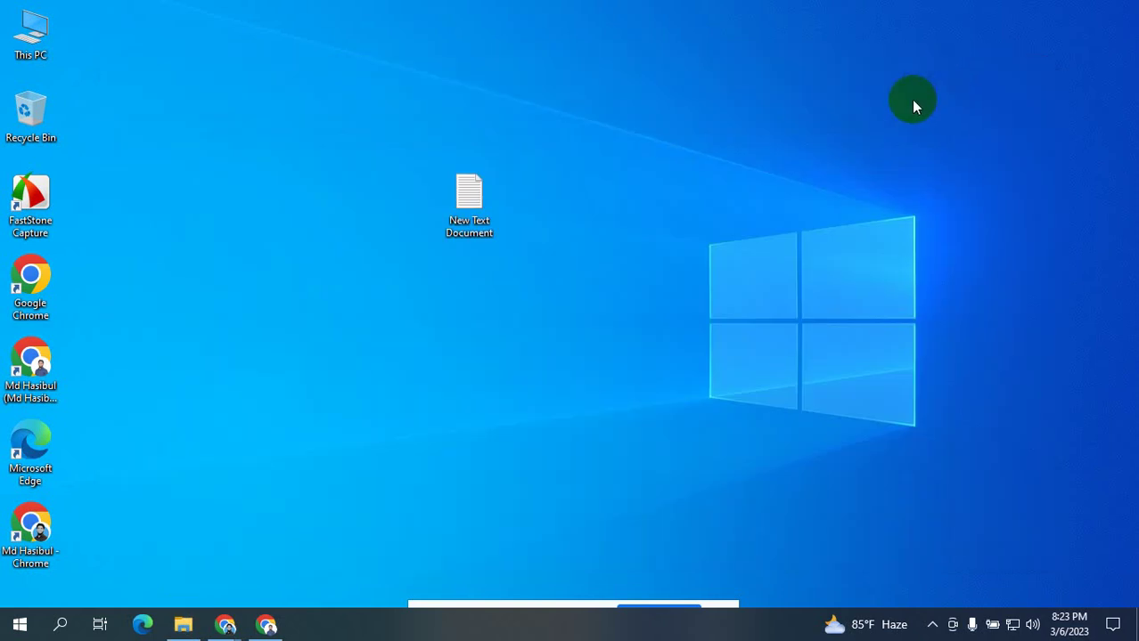
- Back in Chrome, open the Fiverr's Choice gig under $35 and save its Shopify Facebook ads campaign image to Downloads
left_click(265, 626)
scroll(643, 298, "down", 3)
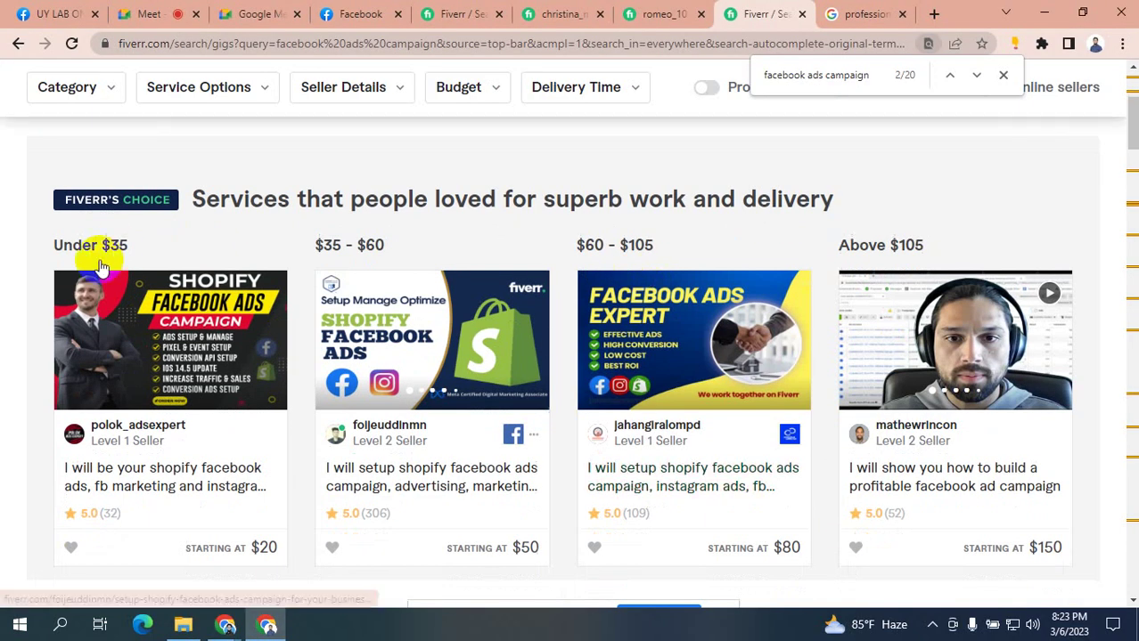
left_click(132, 342)
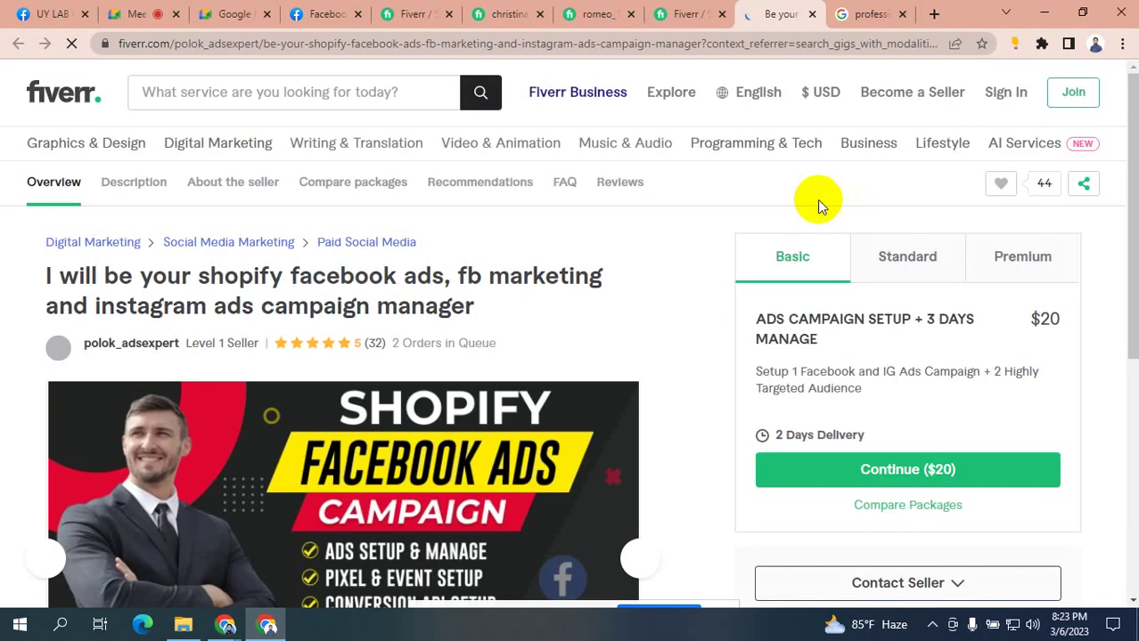
scroll(408, 343, "down", 4)
right_click(367, 224)
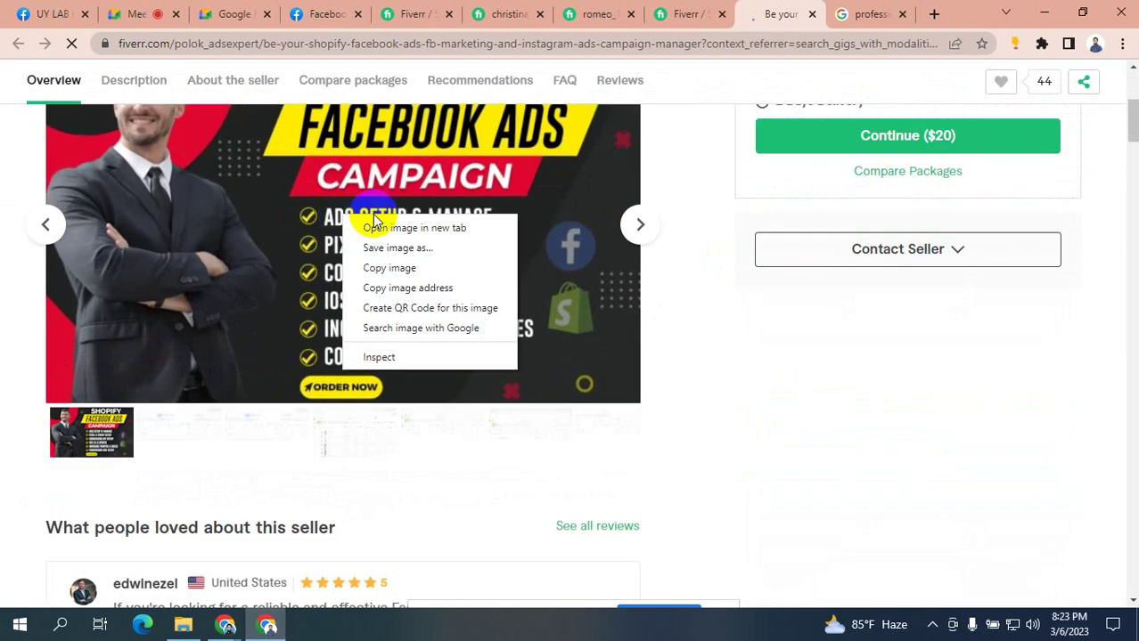
left_click(408, 249)
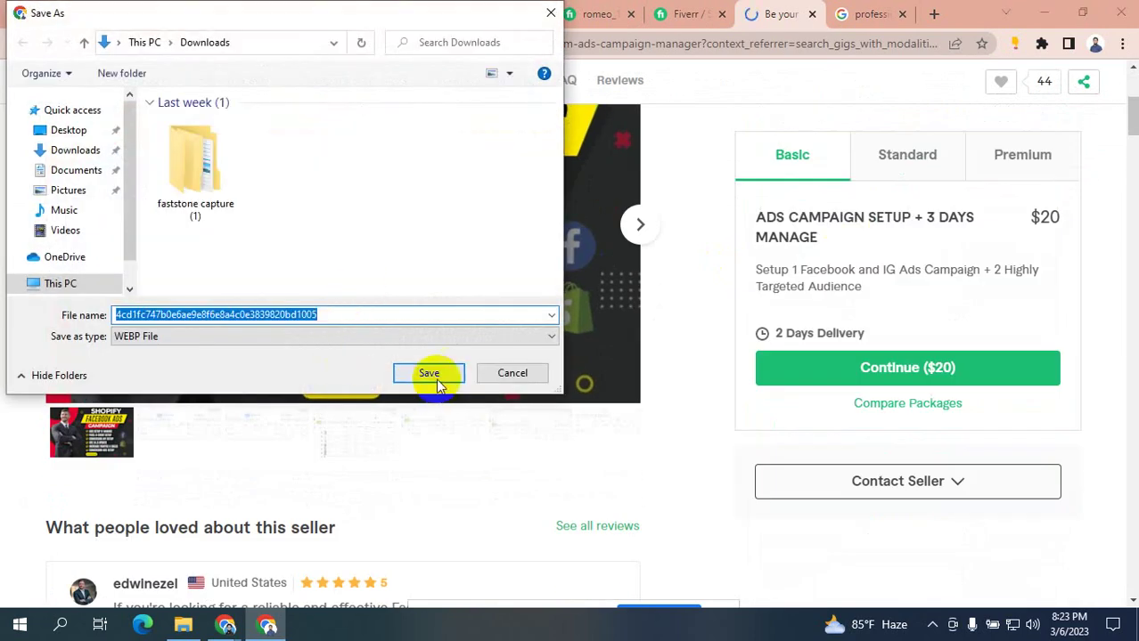
left_click(431, 373)
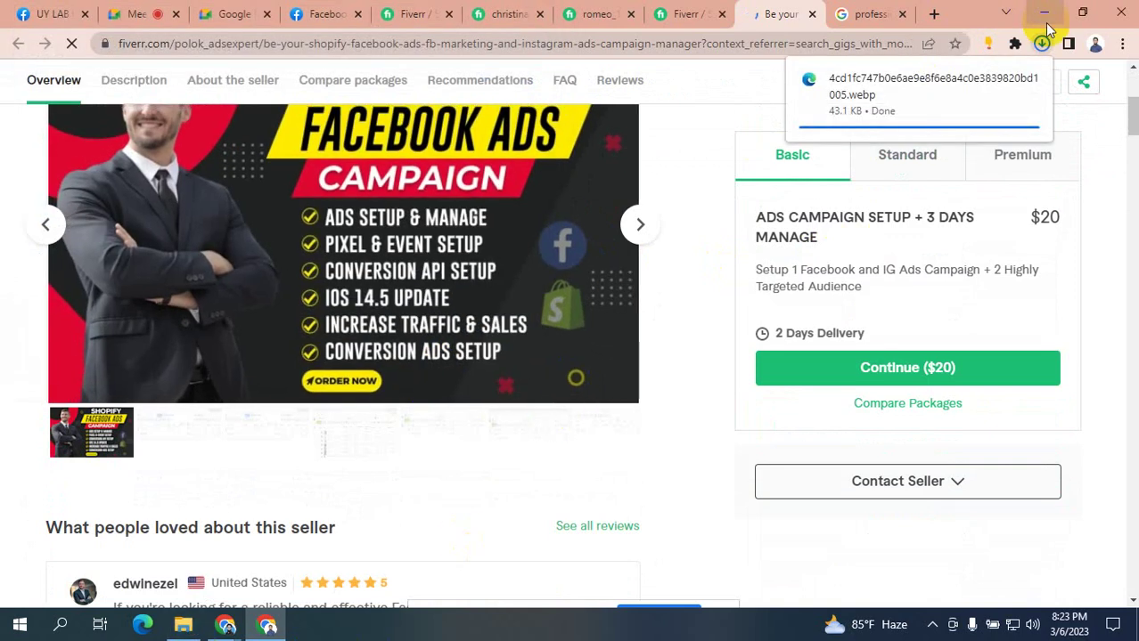
- Open the detailed file properties of today's saved gig image in the Downloads folder
left_click(1044, 13)
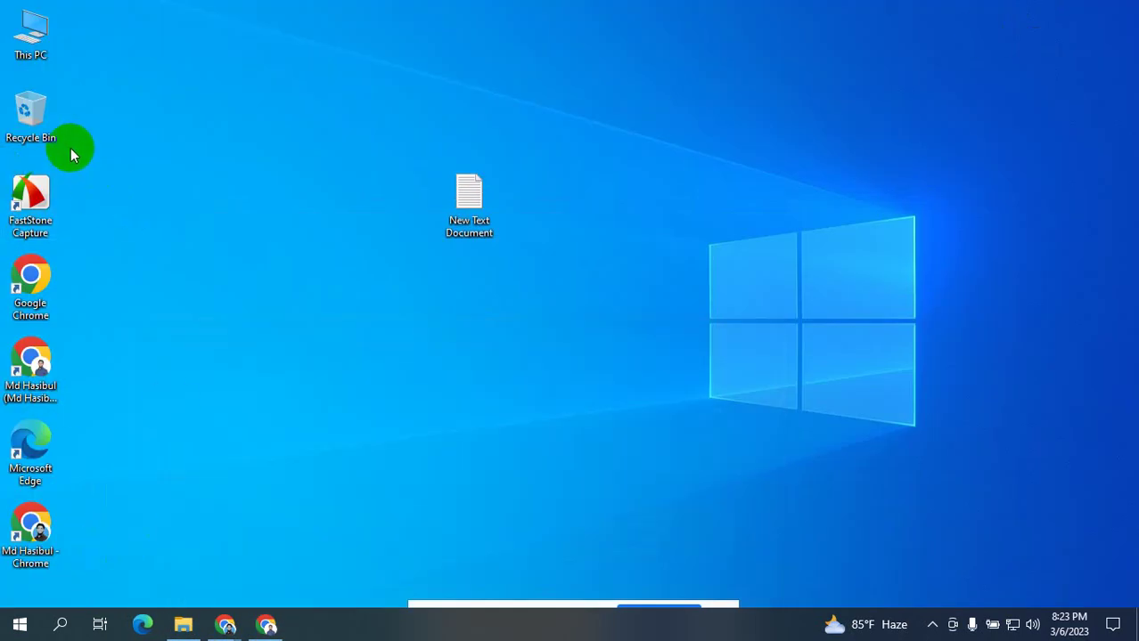
double_click(20, 34)
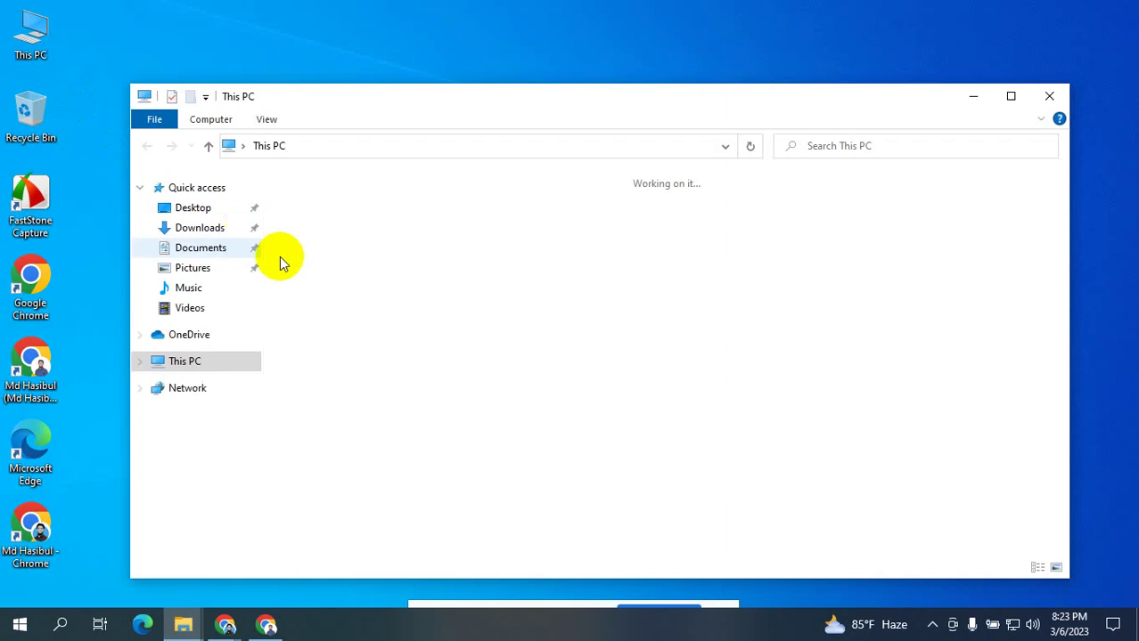
left_click(201, 232)
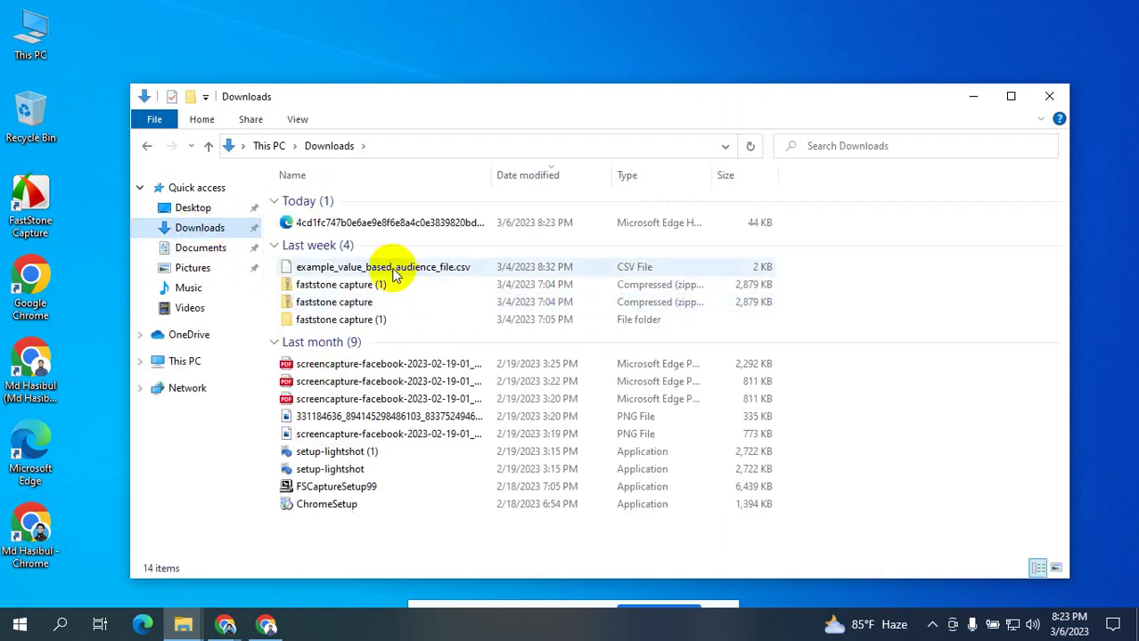
left_click(356, 223)
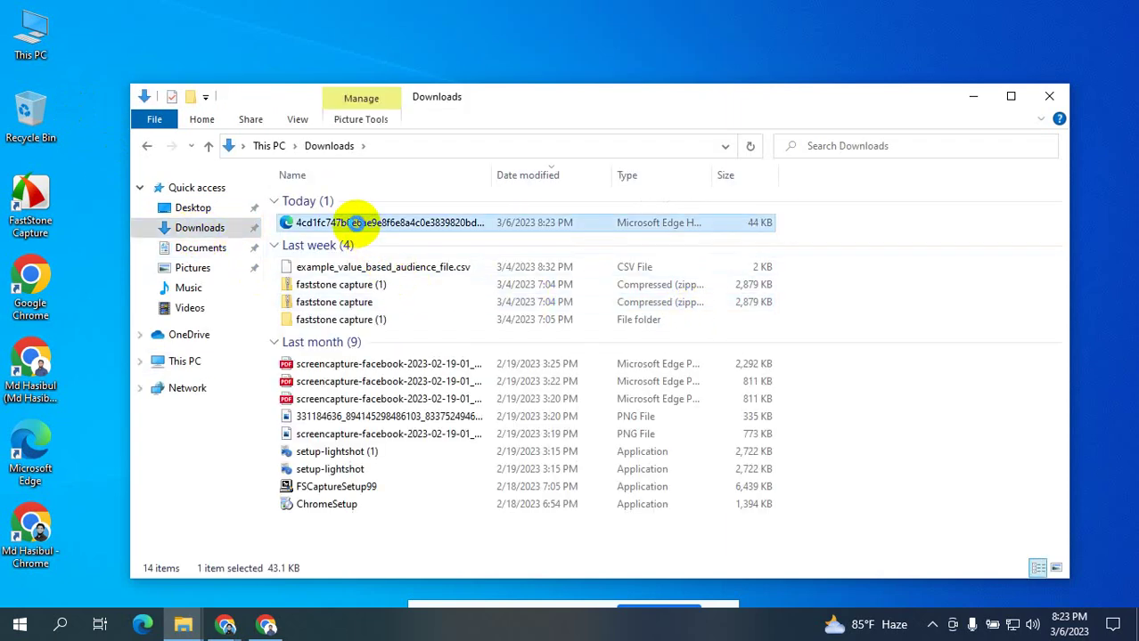
right_click(355, 223)
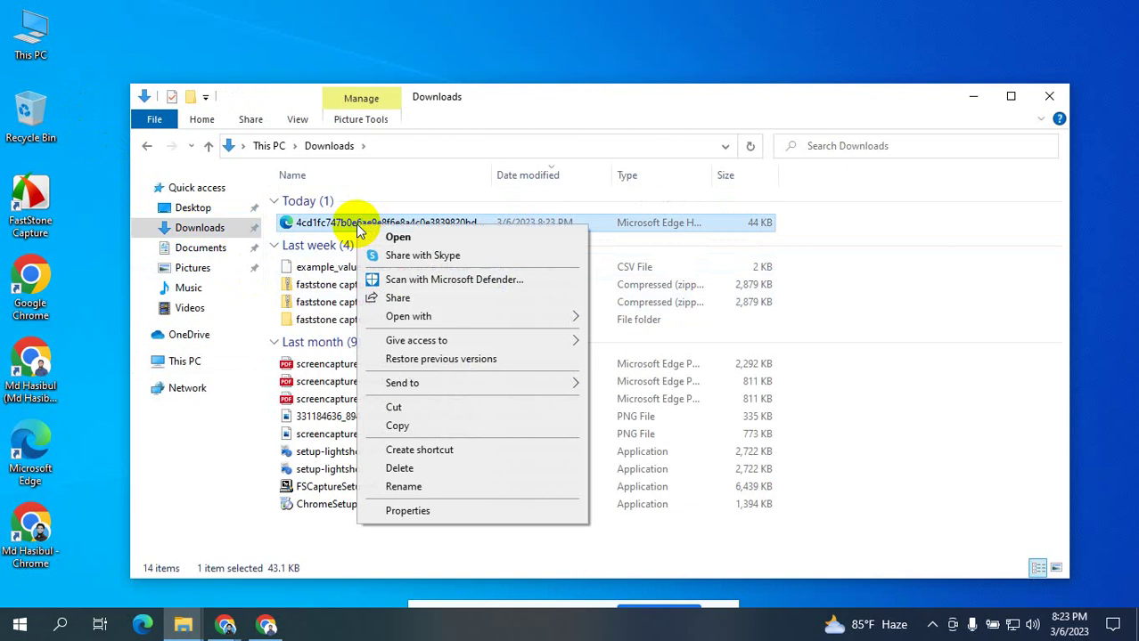
left_click(417, 511)
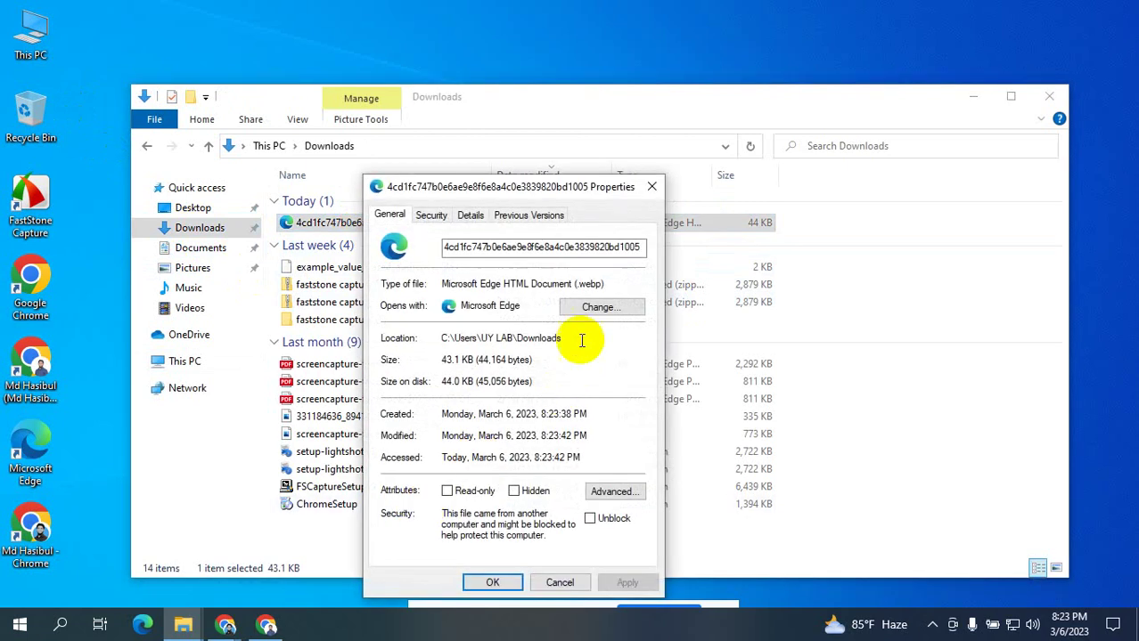
left_click(470, 214)
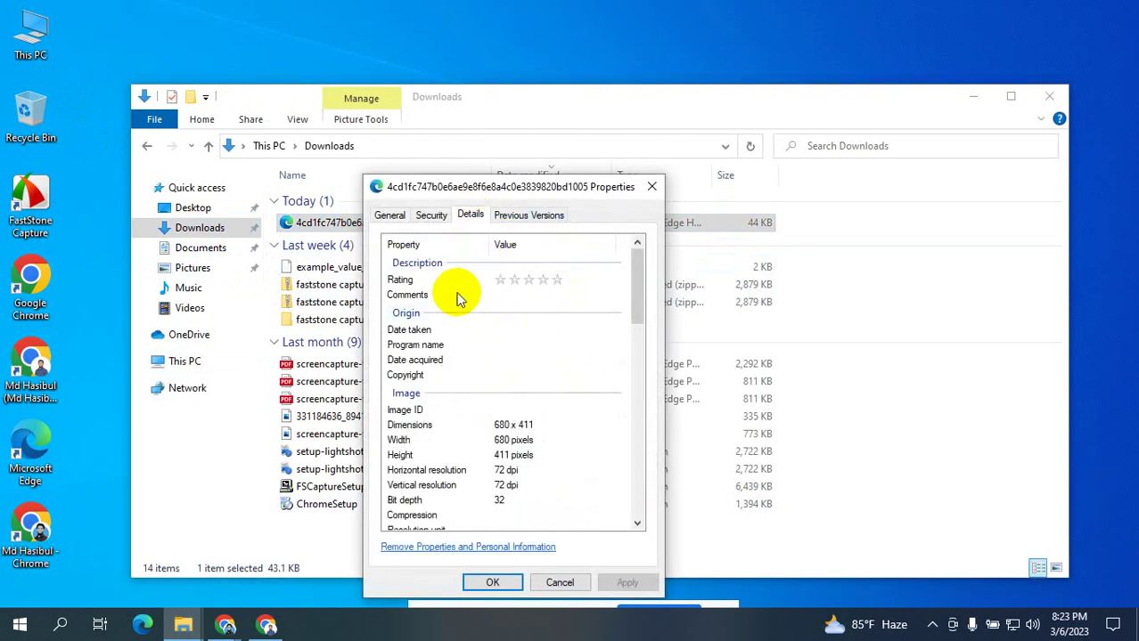
- Remove all selectable properties and personal information from the saved gig image file itself
left_click(472, 547)
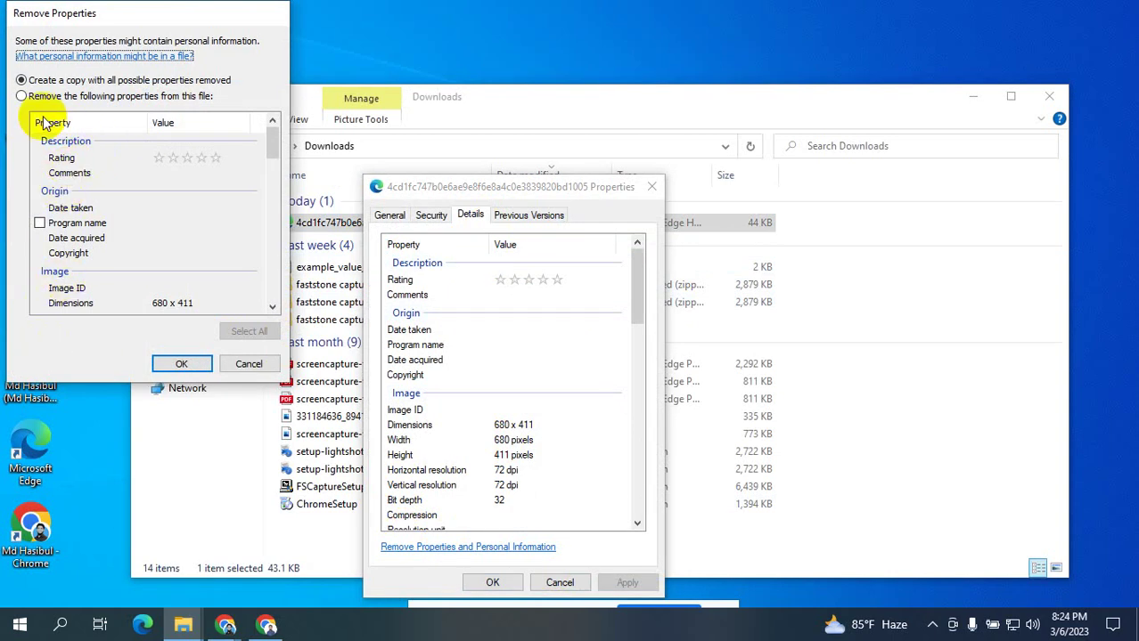
left_click(21, 96)
scroll(111, 203, "down", 5)
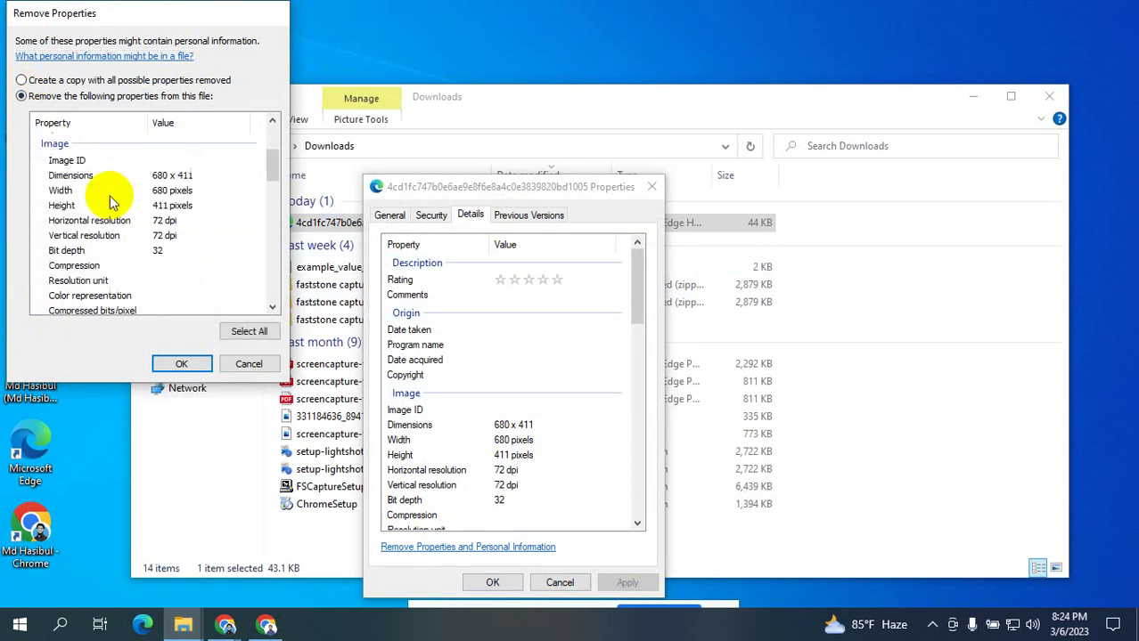
scroll(112, 212, "down", 1)
left_click(252, 332)
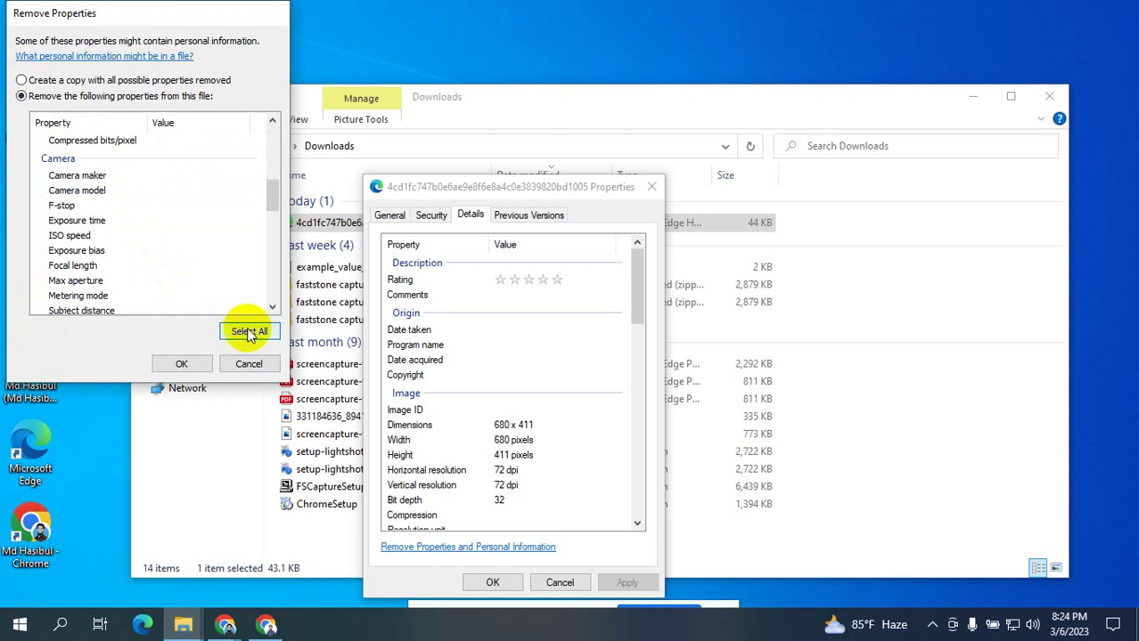
scroll(200, 234, "up", 6)
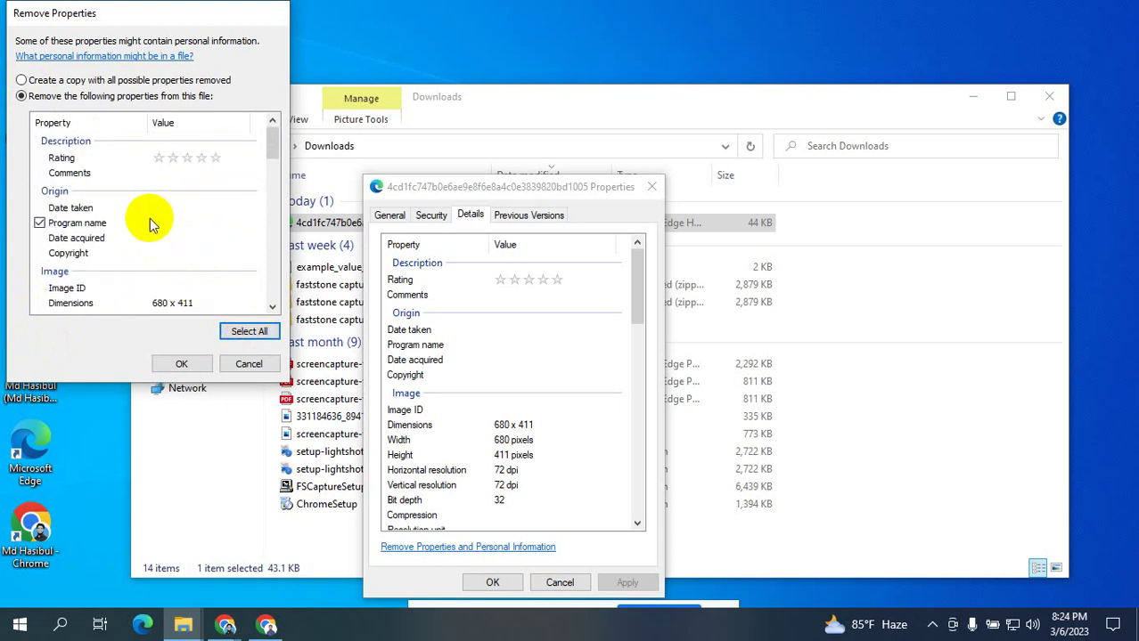
left_click(191, 362)
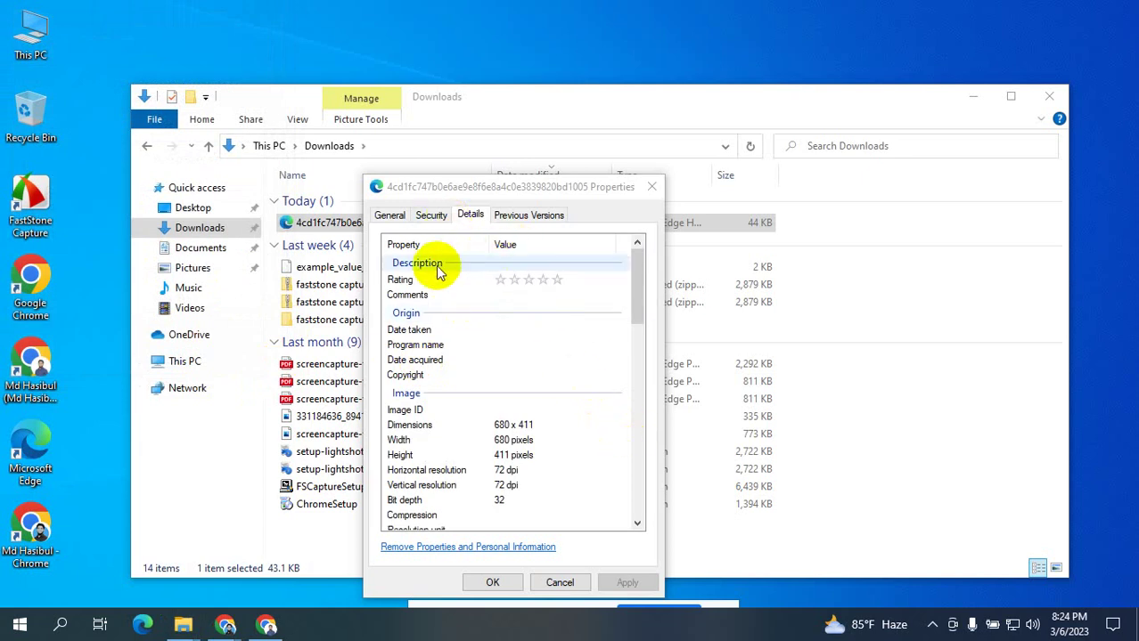
- Inspect the gig image's description, origin and image properties, selecting the Rating property
scroll(436, 272, "down", 1)
scroll(432, 272, "up", 1)
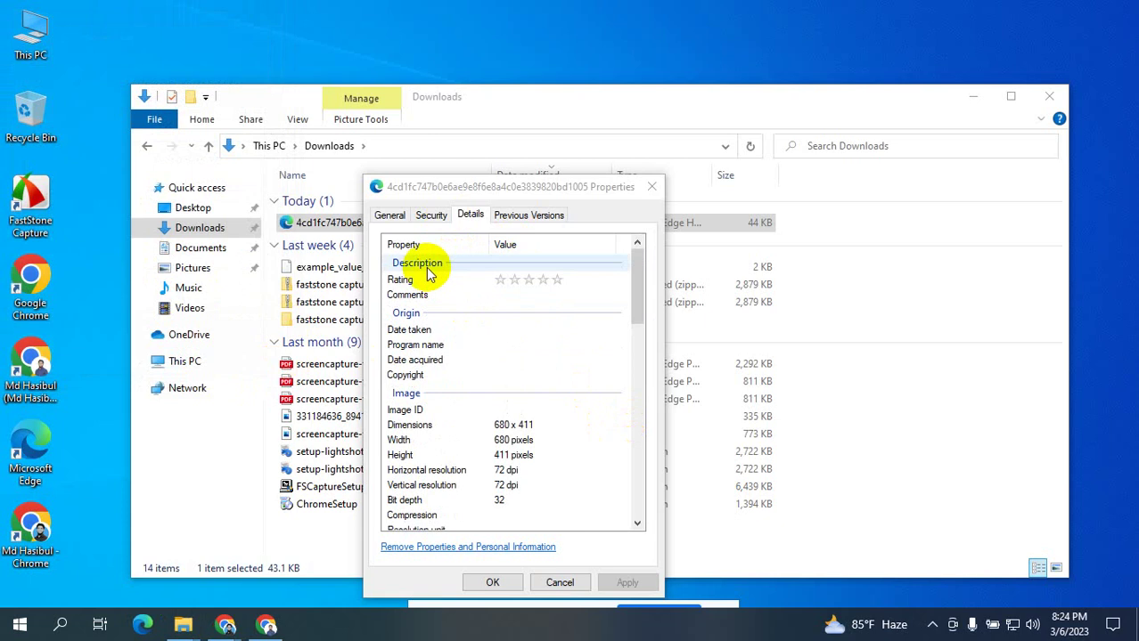
left_click(425, 272)
left_click(427, 279)
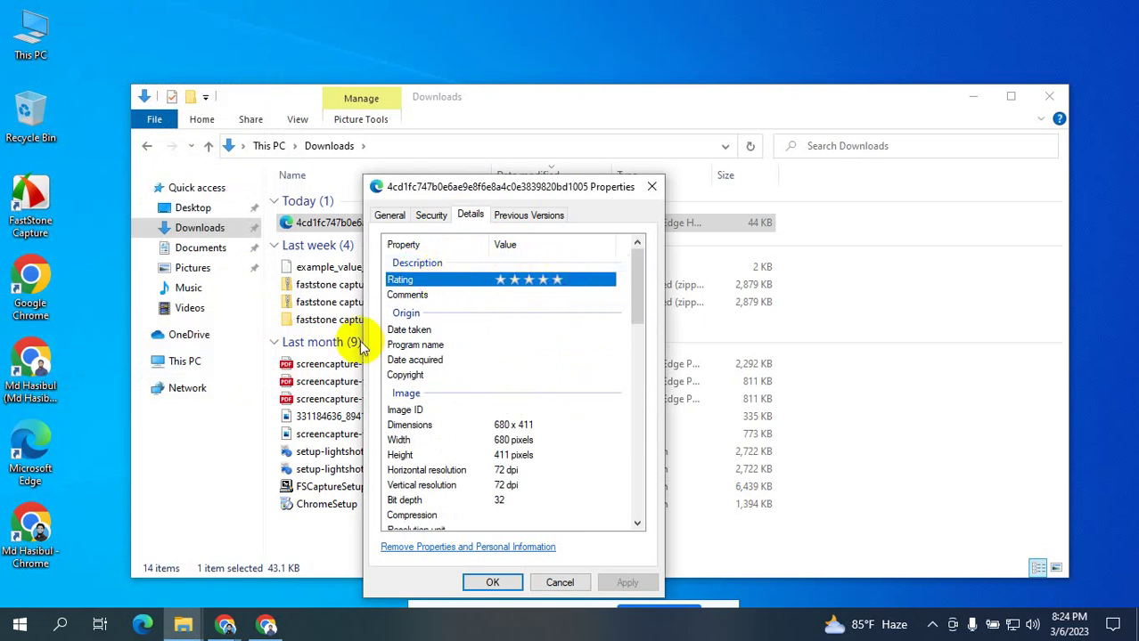
scroll(383, 383, "down", 2)
scroll(401, 464, "up", 1)
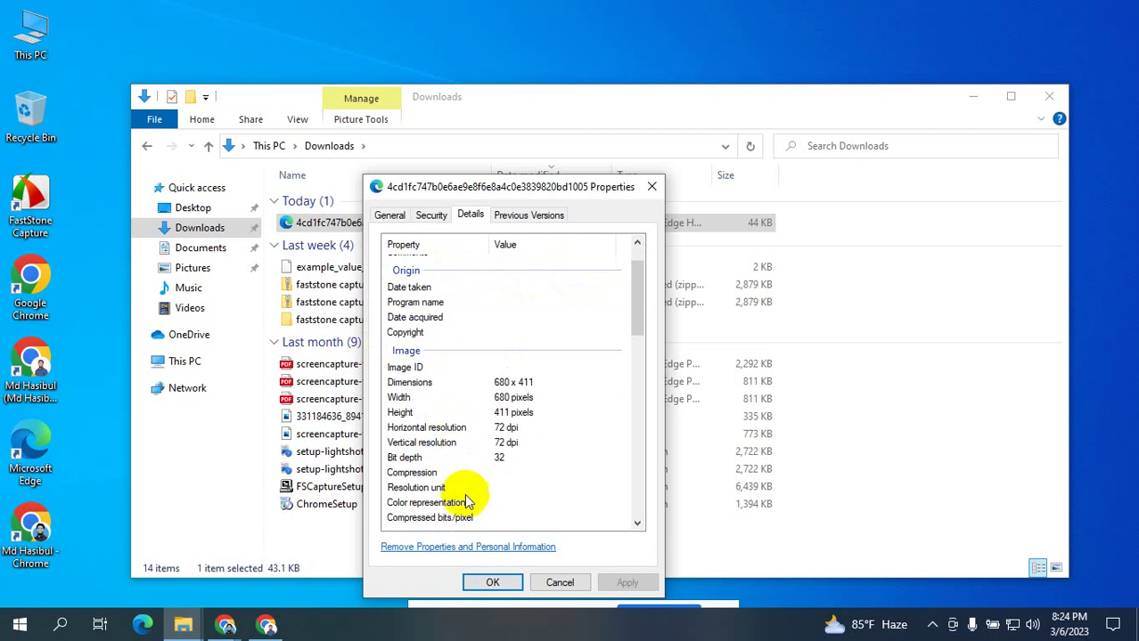
- Repeat the removal of all selectable properties from the gig image, applying it to the original file
left_click(451, 549)
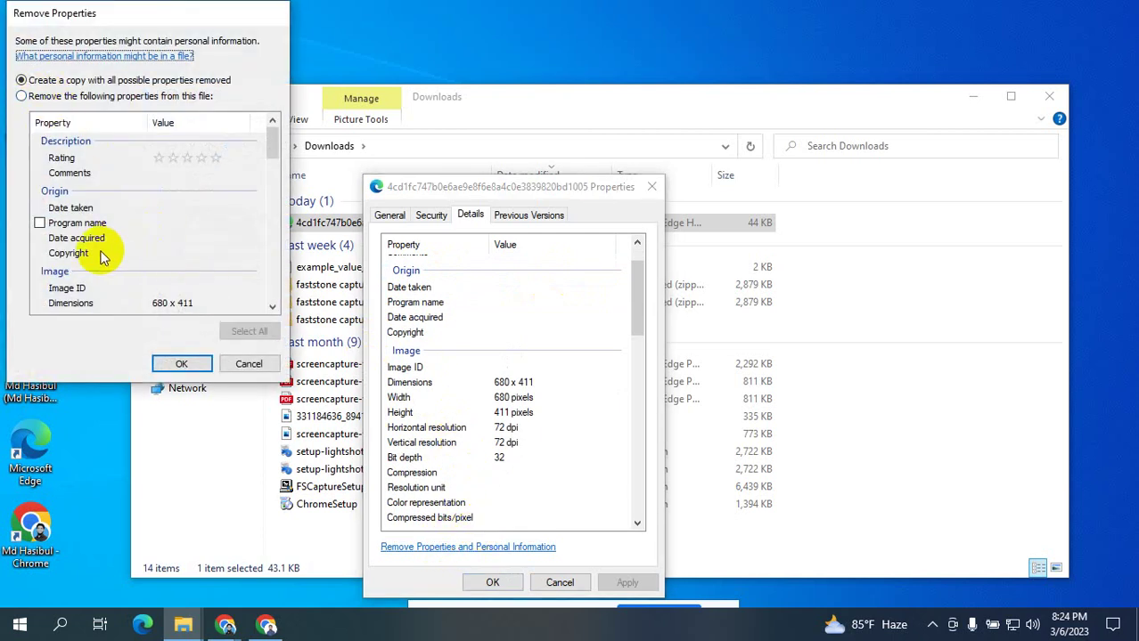
left_click(24, 96)
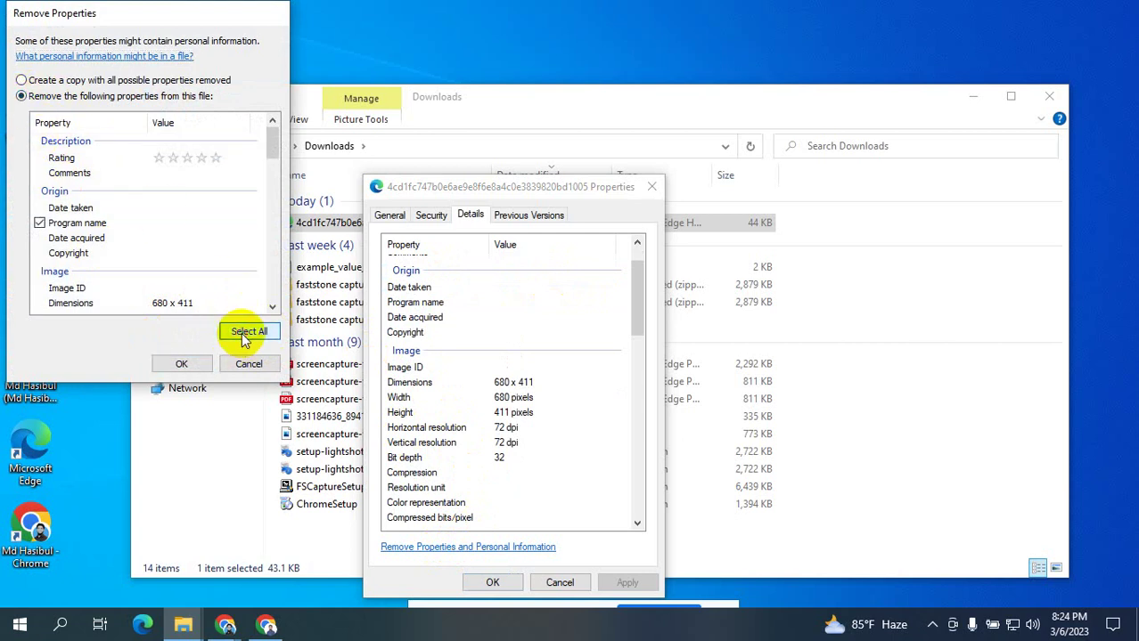
left_click(182, 362)
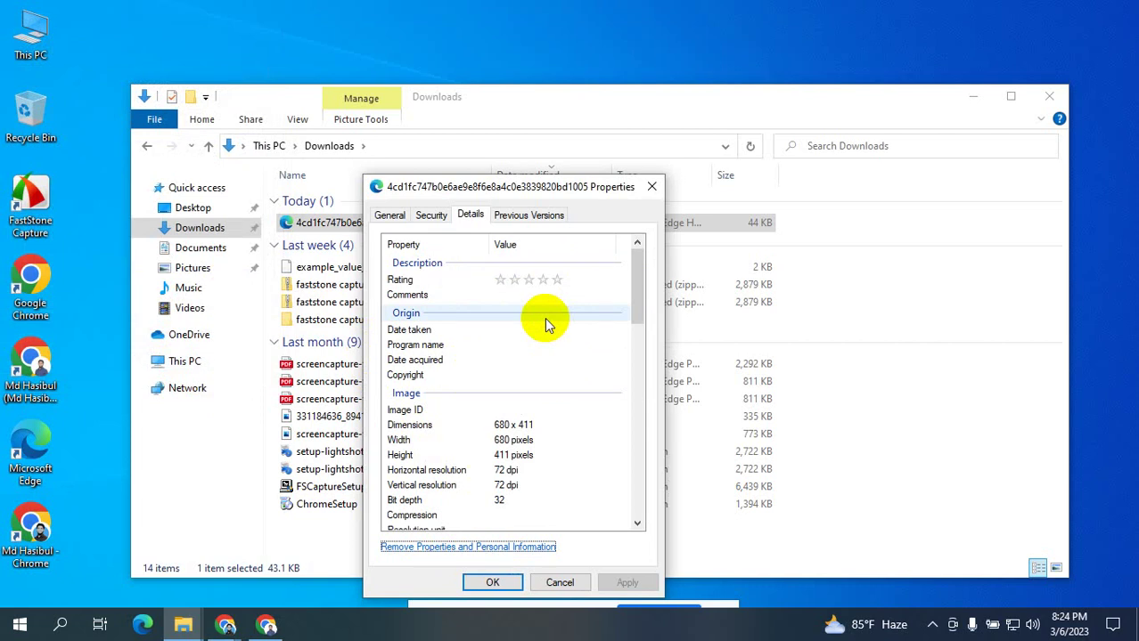
- Examine the gig image's remaining image and camera properties, and close its properties
scroll(545, 317, "down", 3)
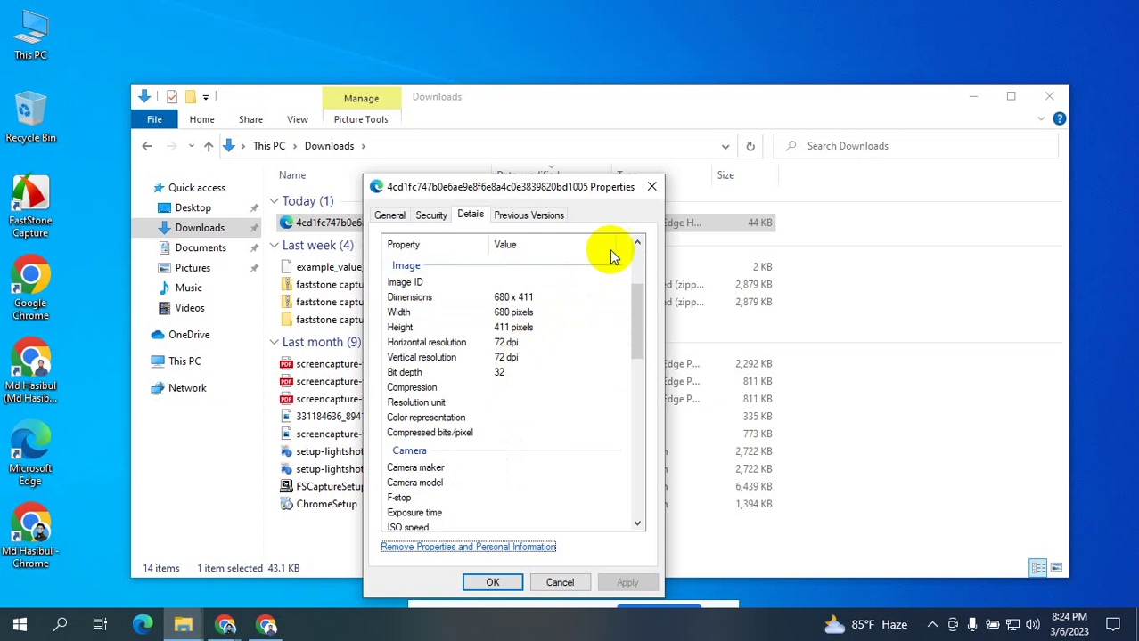
scroll(533, 379, "down", 2)
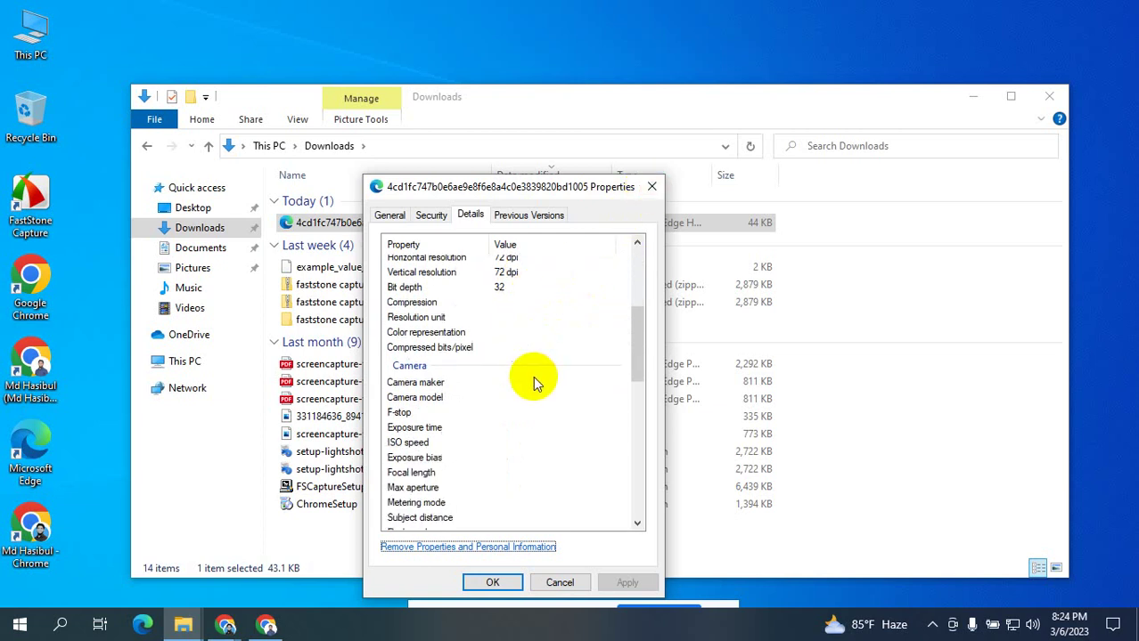
scroll(533, 378, "up", 5)
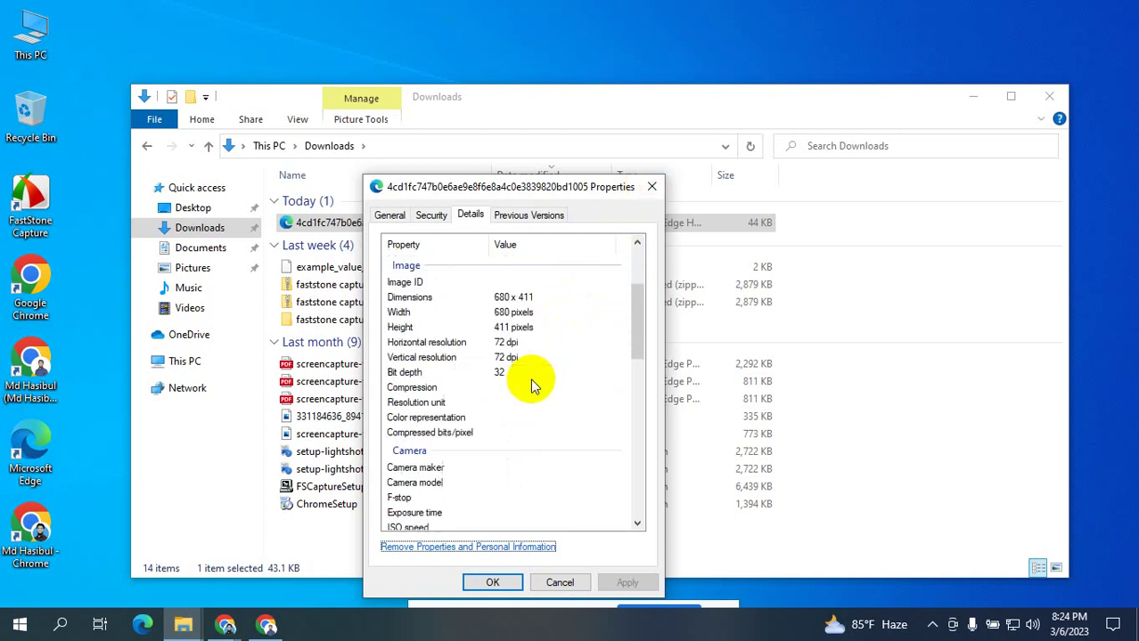
left_click(651, 188)
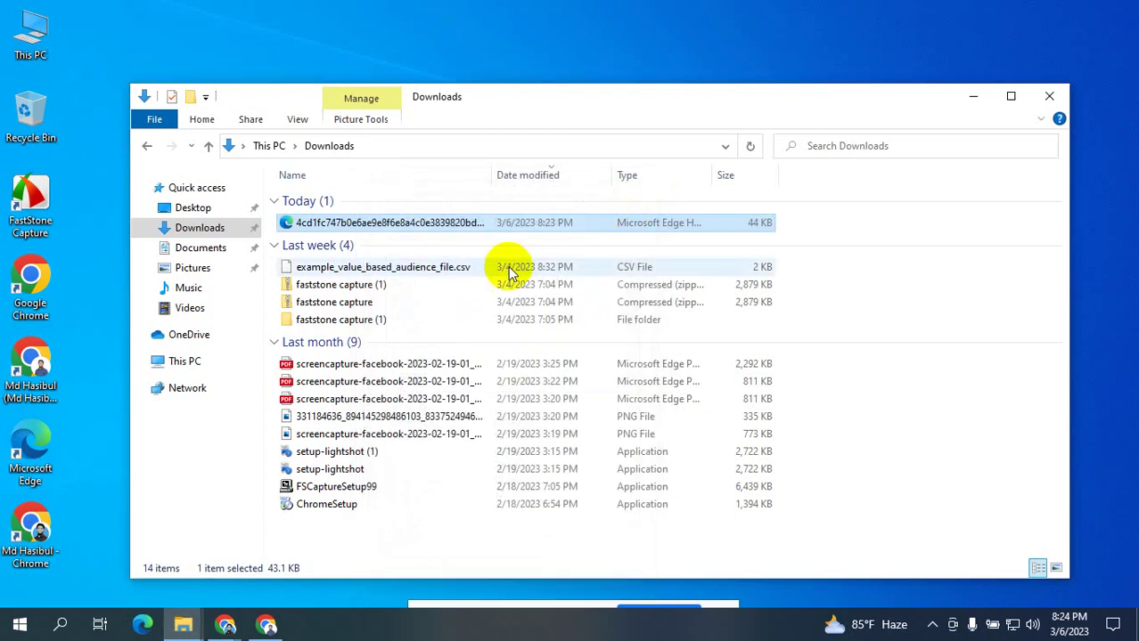
- Check the file type in the gig image's general properties, close them and minimise the Downloads folder
right_click(343, 227)
left_click(405, 506)
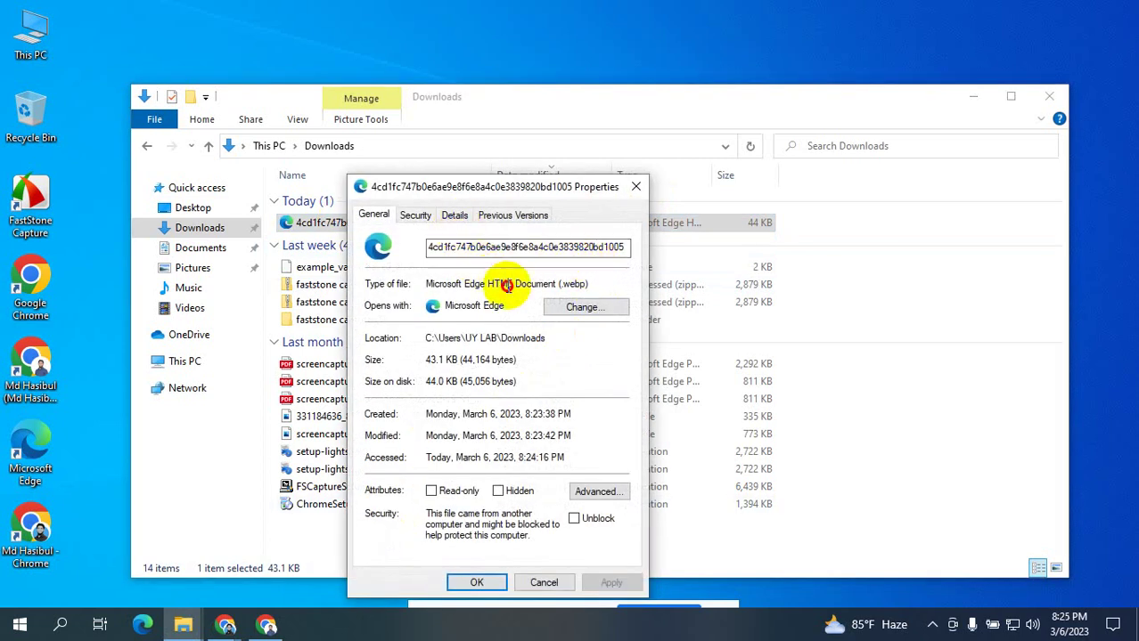
left_click_drag(506, 285, 429, 284)
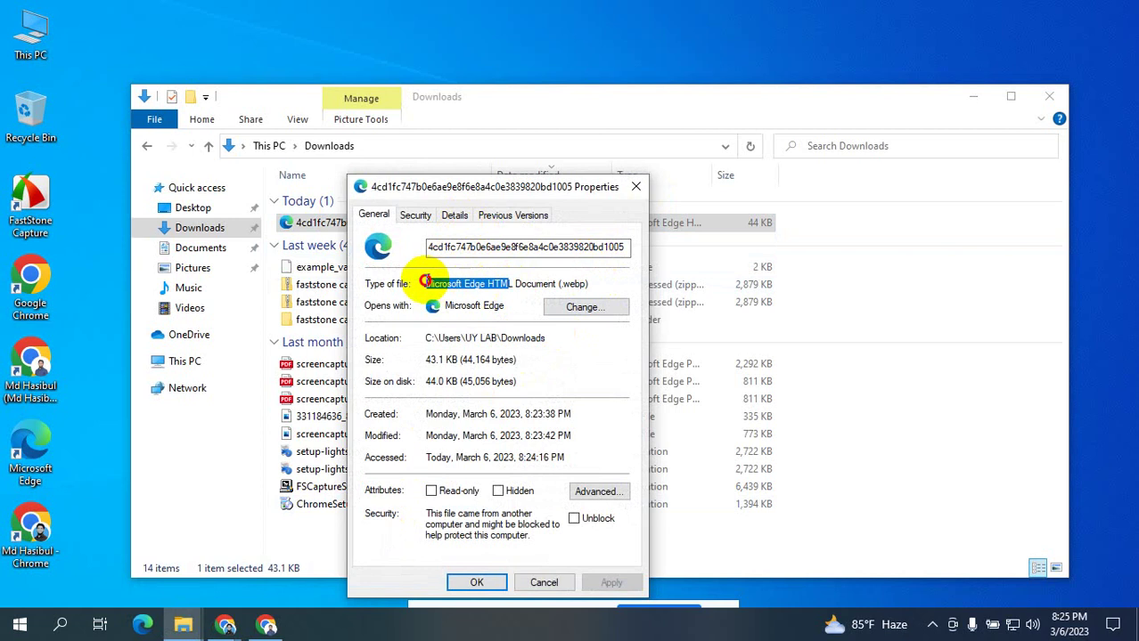
left_click(638, 189)
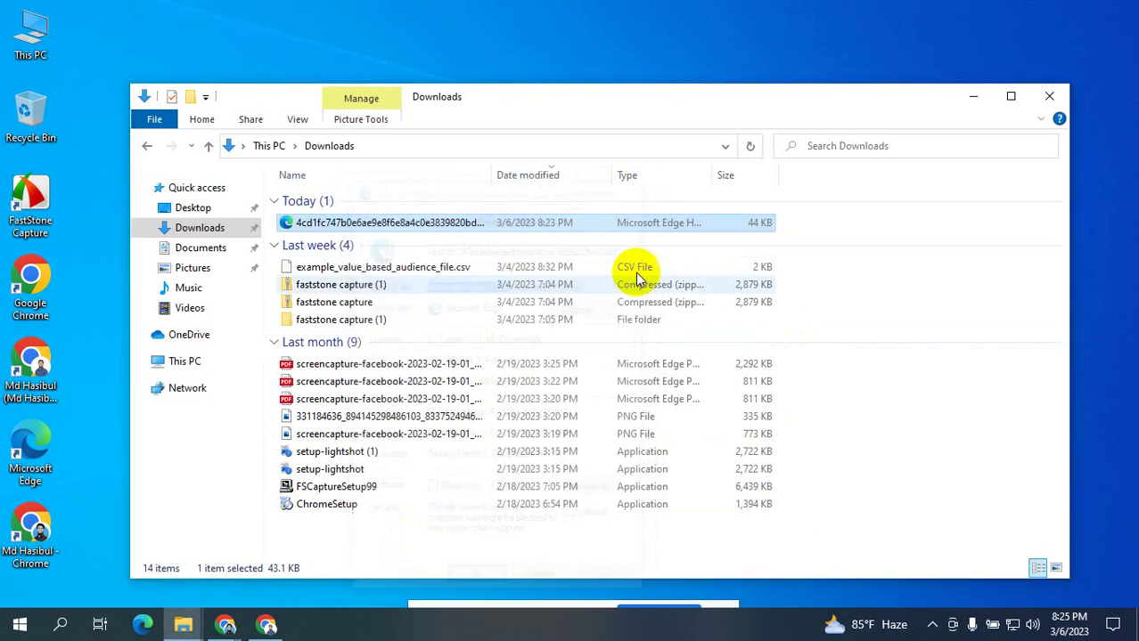
left_click(971, 96)
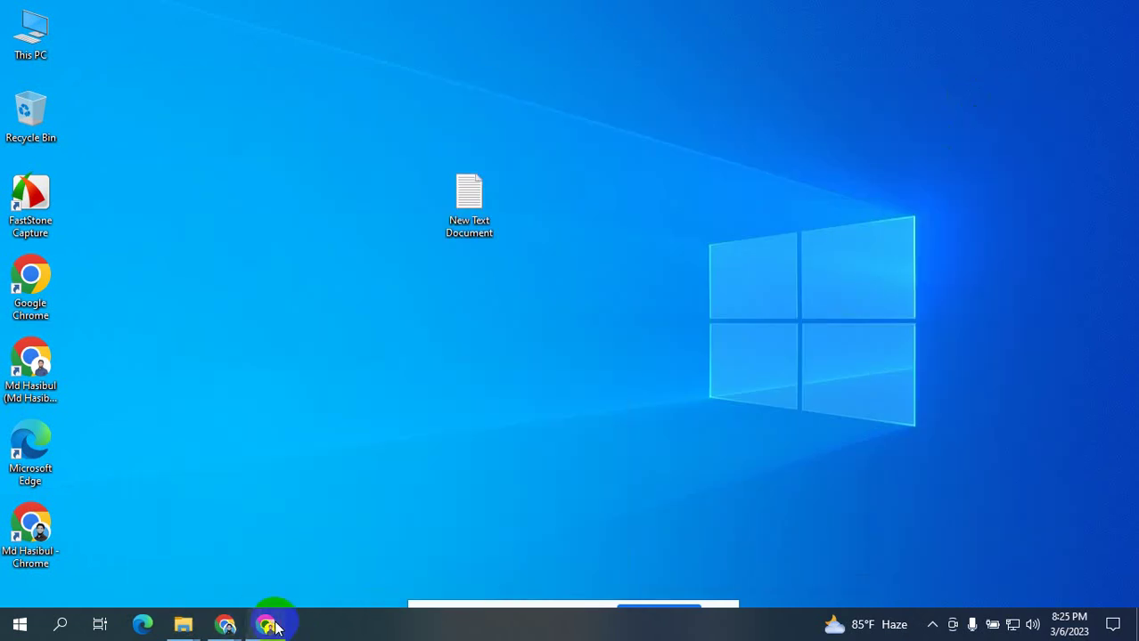
- In Chrome, save the HeadShots Inc headshot from the Google "professional photo" results as Professional-Headshot-Poses-Blog-Post.jpg in Downloads
left_click(267, 626)
left_click(874, 13)
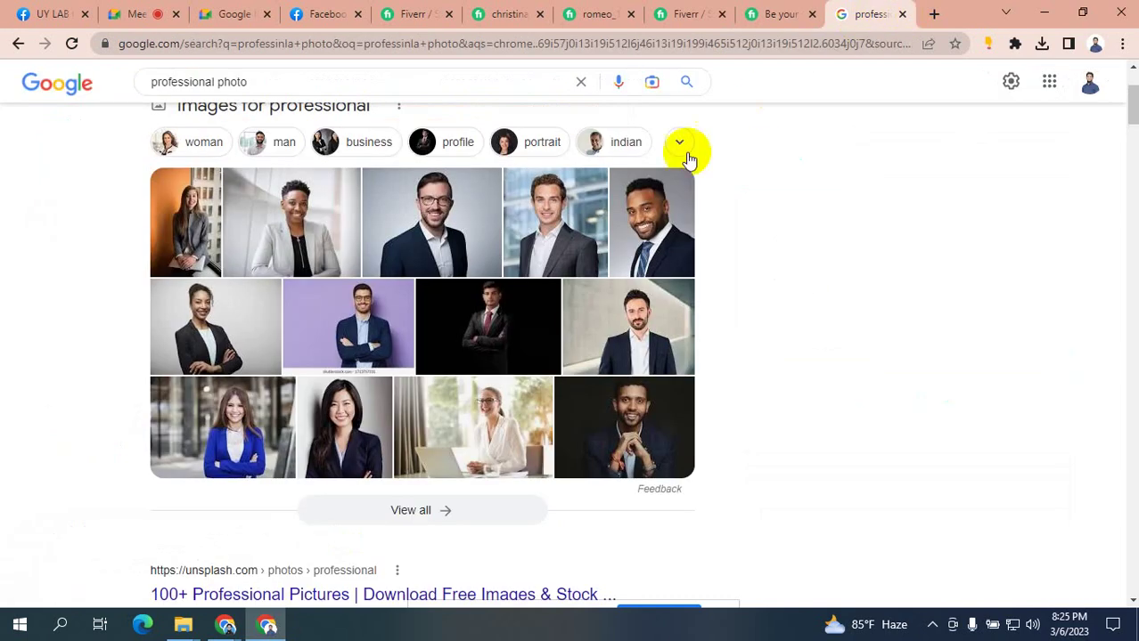
left_click(433, 224)
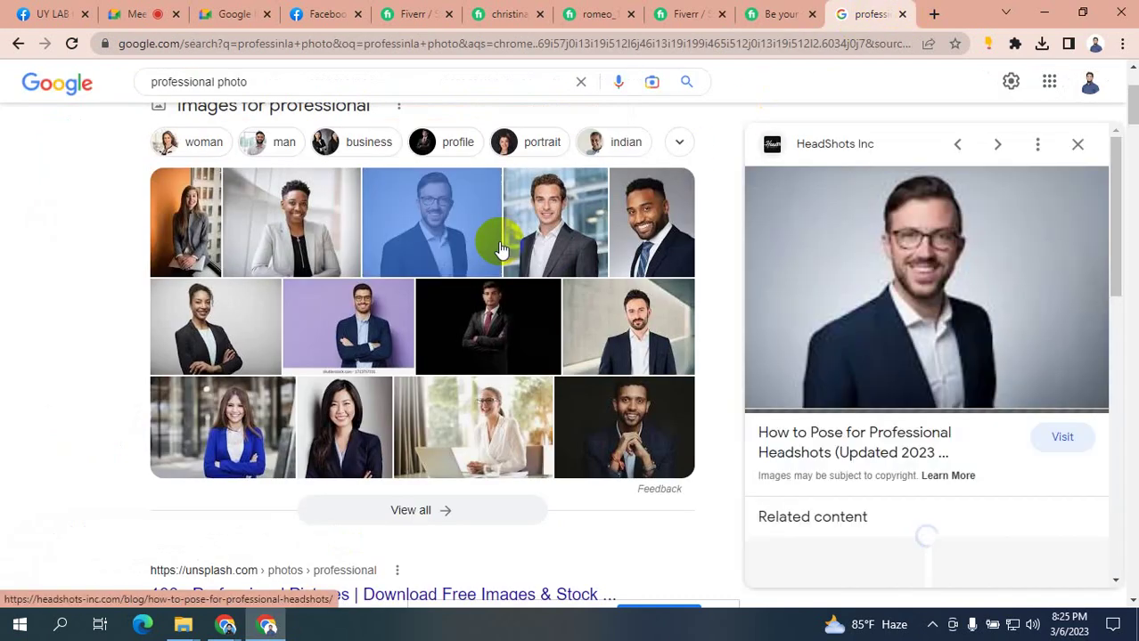
right_click(909, 246)
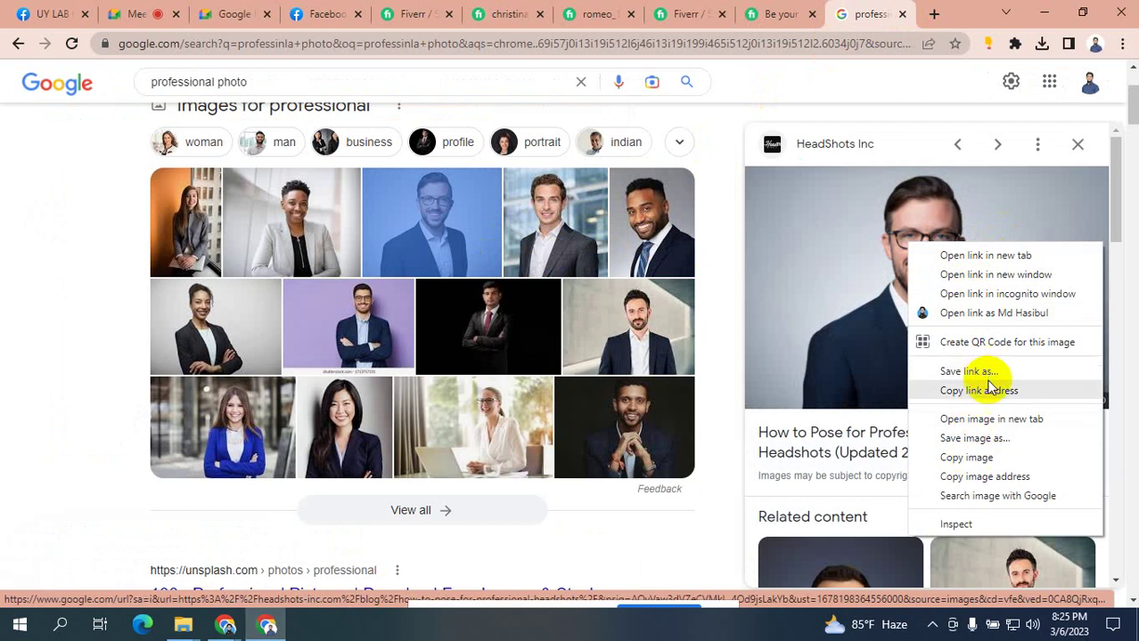
left_click(962, 439)
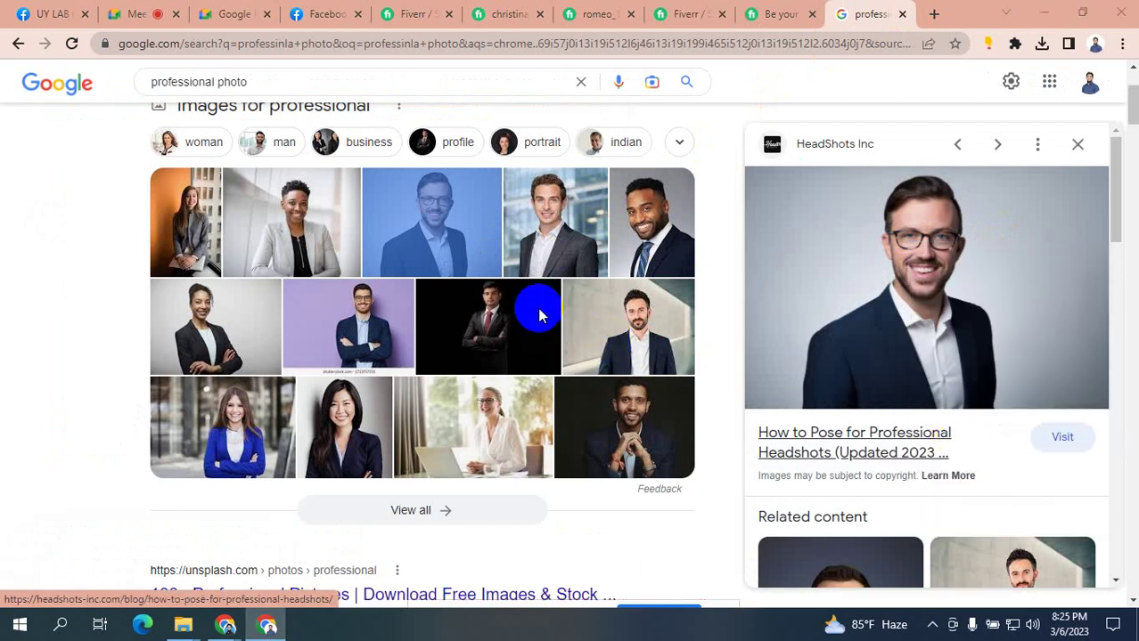
left_click(416, 375)
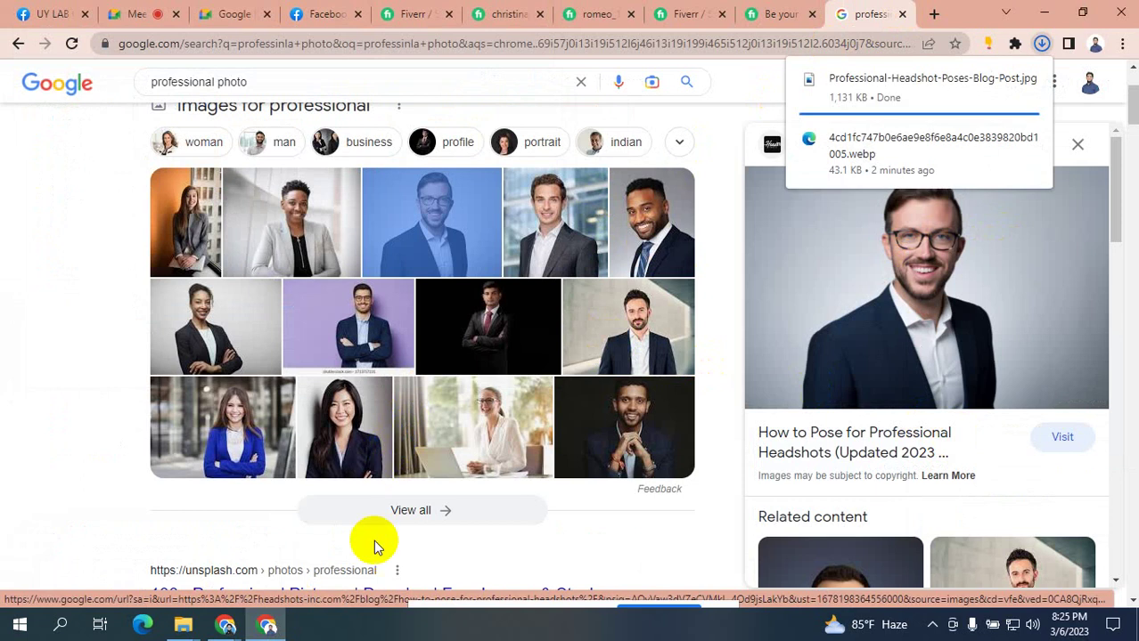
- Switch to File Explorer and open the detailed file properties of Professional-Headshot-Poses-Blog-Post in the Downloads folder
left_click(183, 624)
left_click(96, 556)
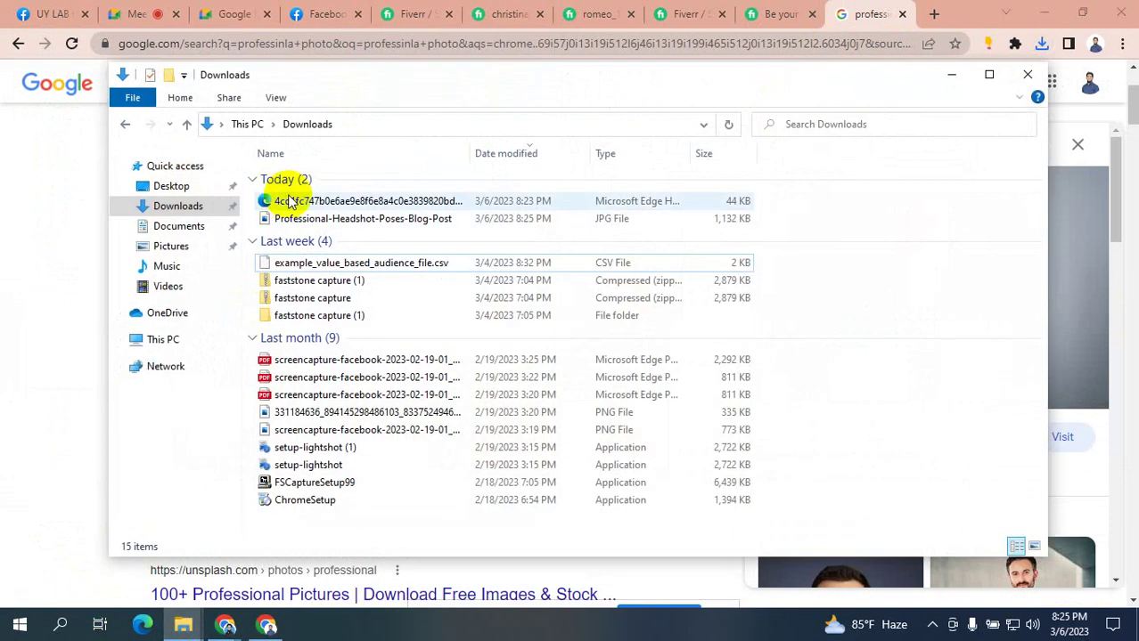
left_click(177, 210)
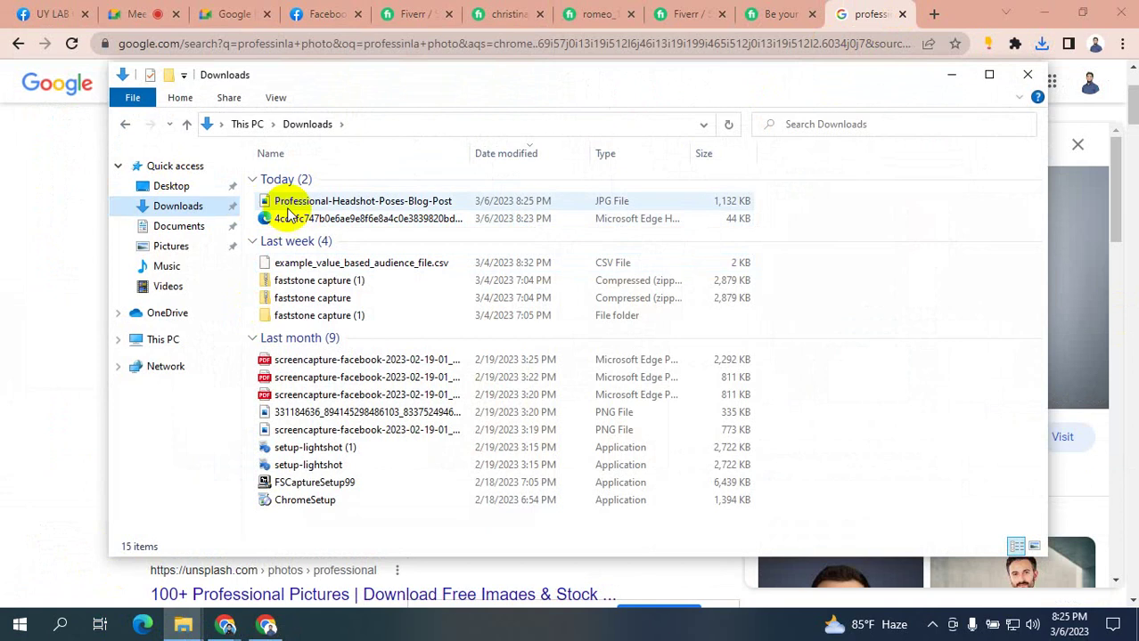
left_click(321, 203)
right_click(318, 205)
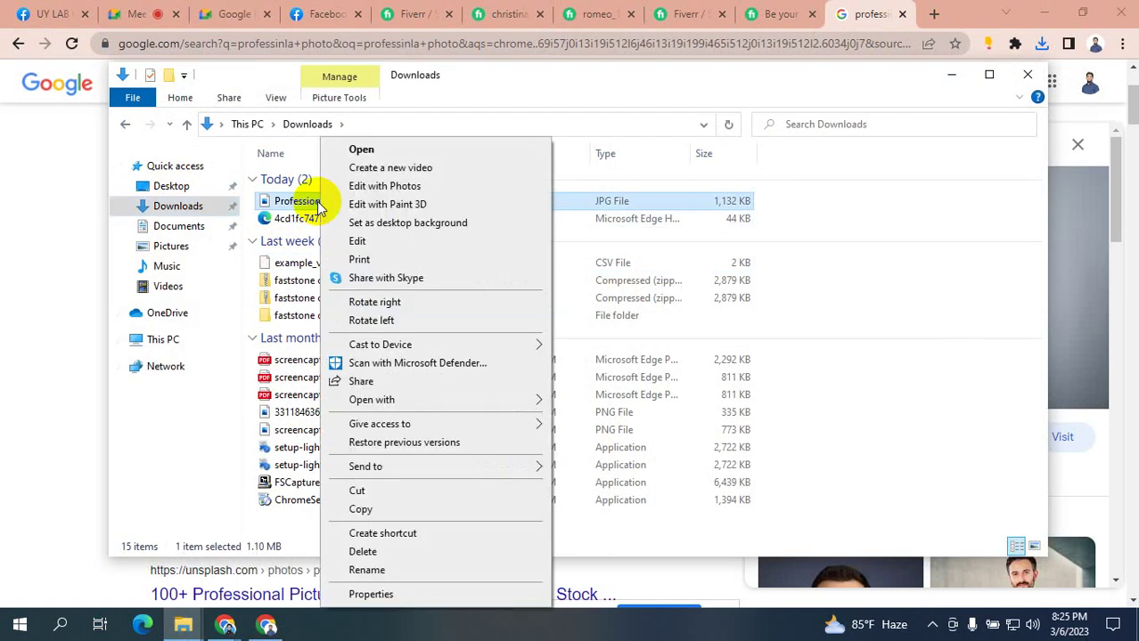
left_click(377, 628)
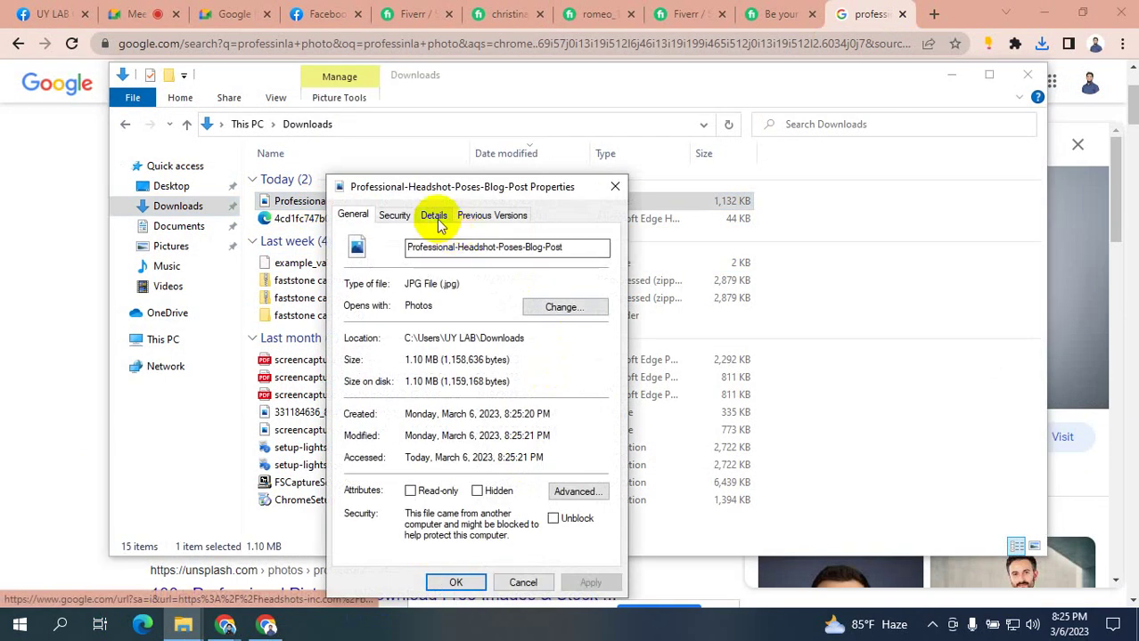
left_click(434, 215)
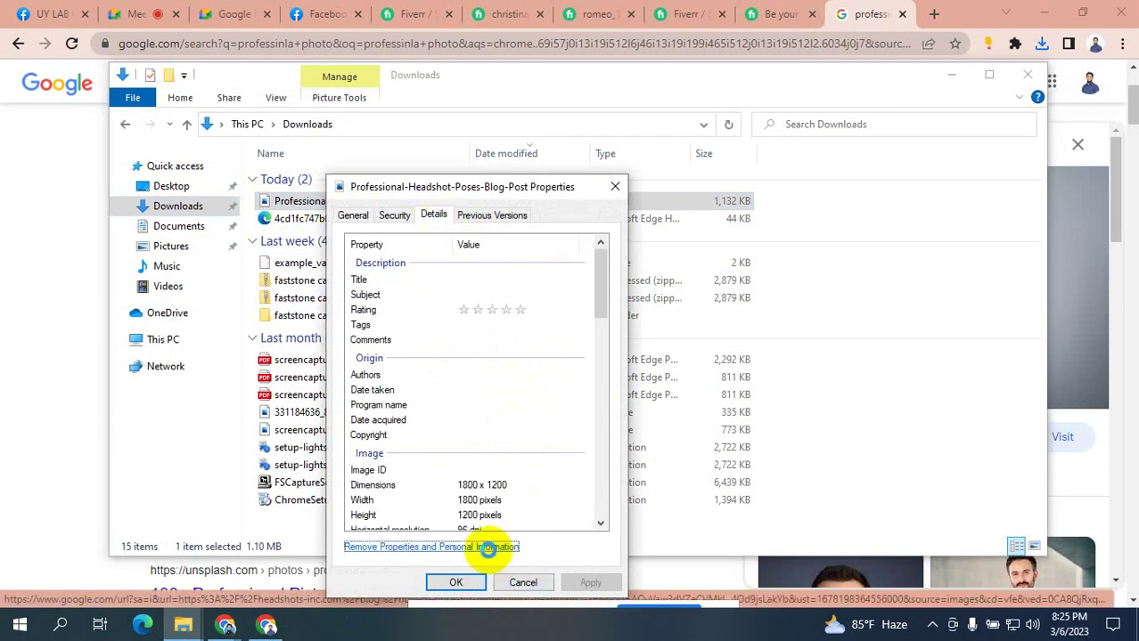
- Remove all selectable properties and personal information from the headshot JPG, applying the removal to the original file
left_click(486, 547)
left_click(23, 95)
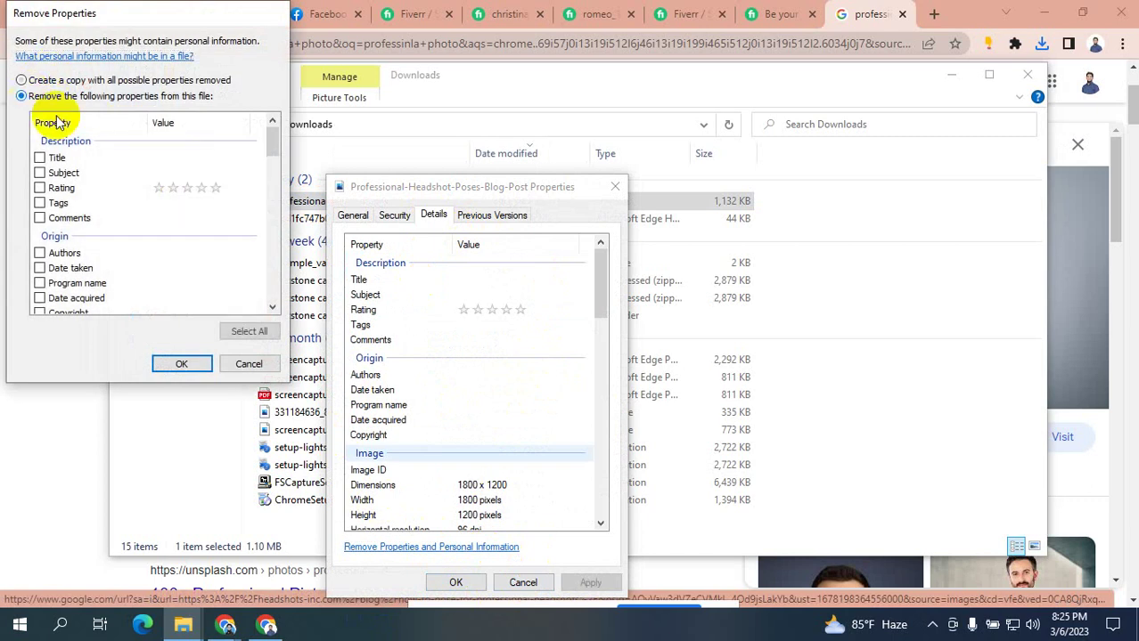
left_click(258, 335)
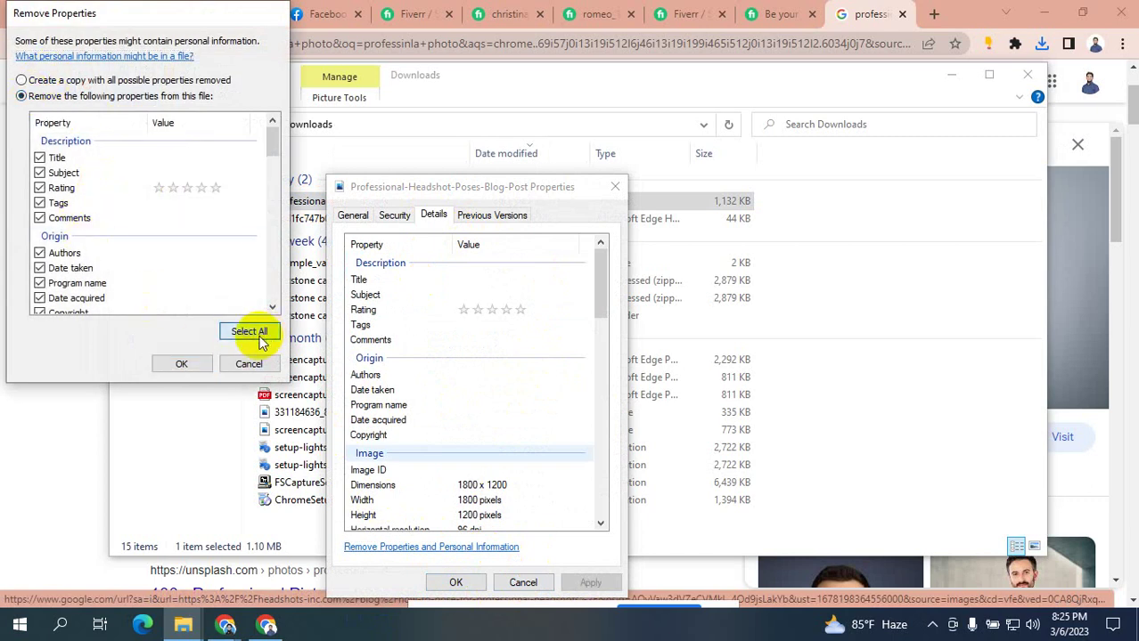
left_click(184, 366)
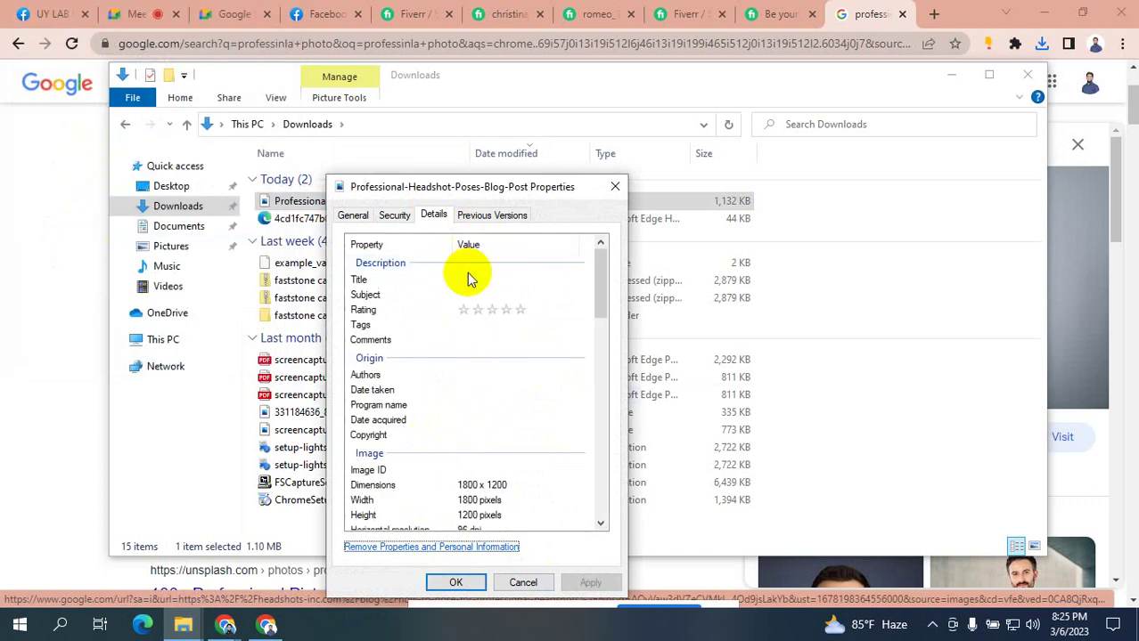
- Look through the editable Title, Subject, Rating and Tags properties of the headshot image
left_click(472, 279)
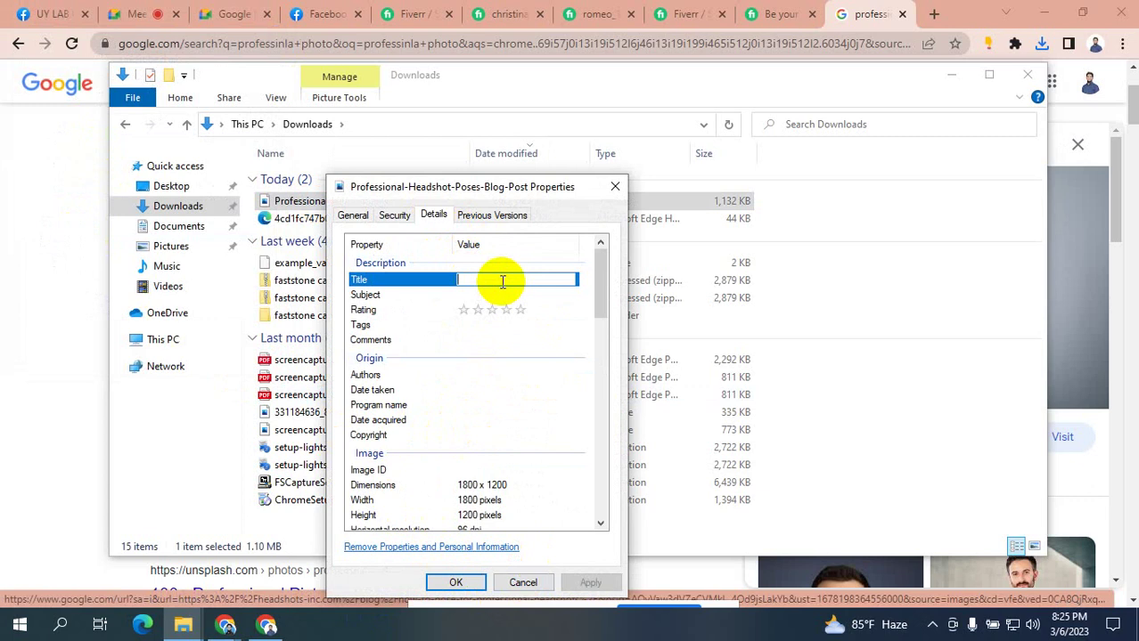
left_click(482, 294)
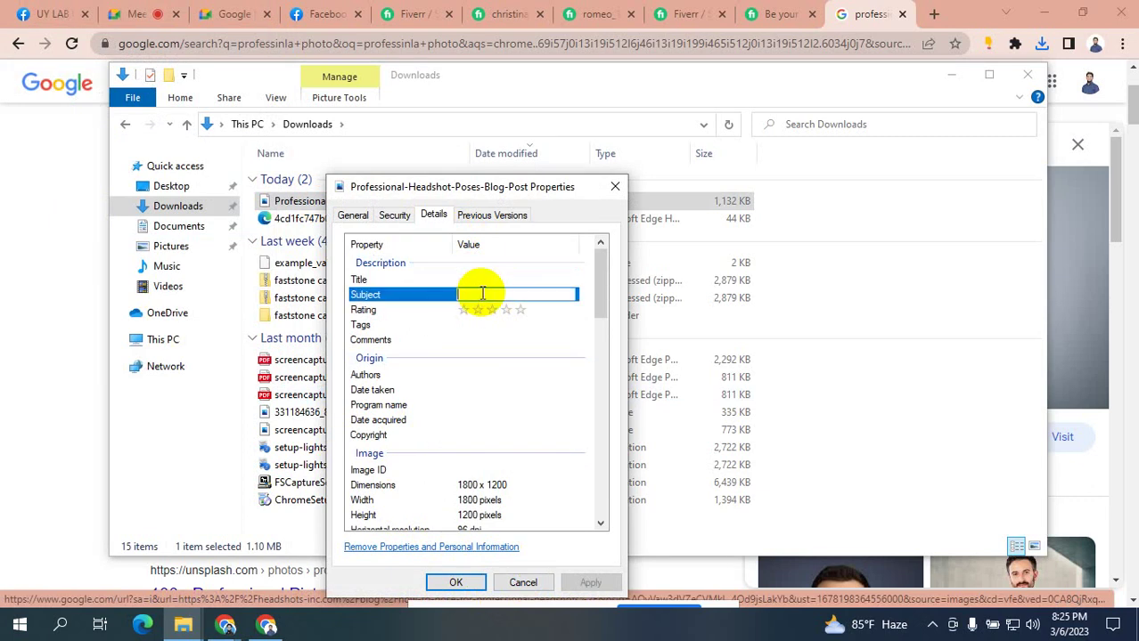
left_click(522, 311)
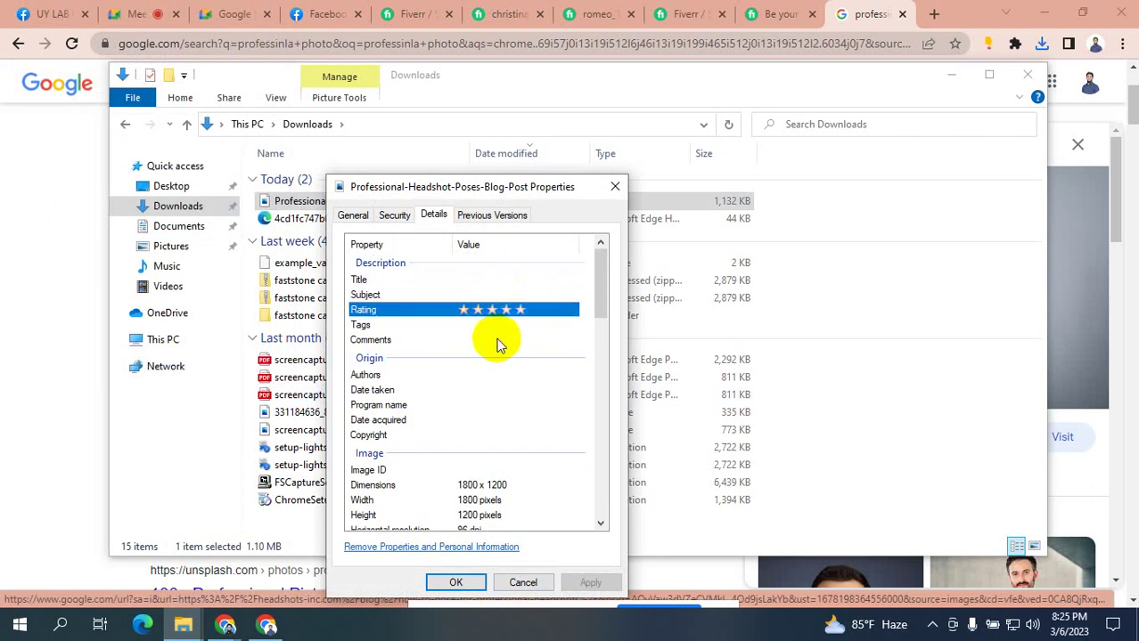
left_click(458, 325)
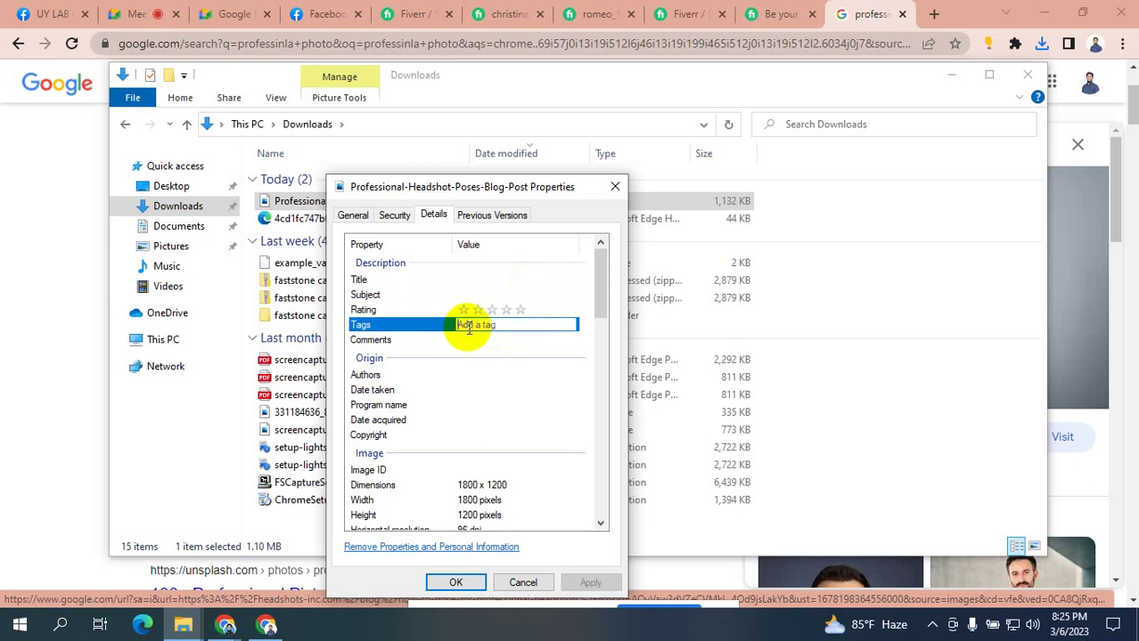
key("Return")
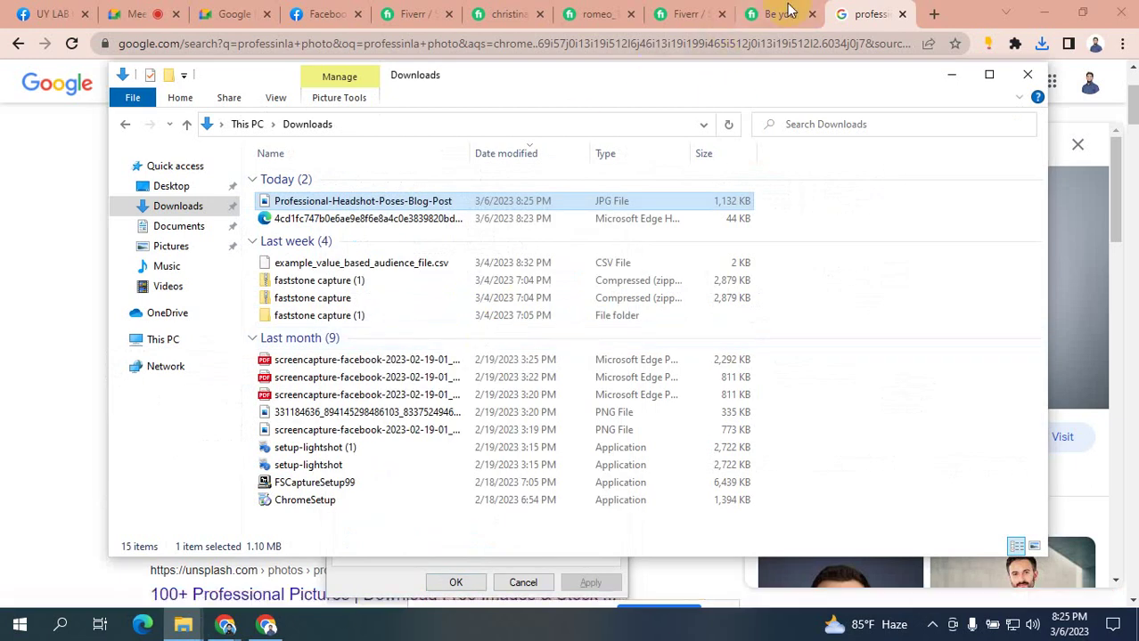
- Switch to the Shopify Facebook ads gig on Fiverr and enter "facebook ads" in the site search to view keyword suggestions
left_click(785, 12)
scroll(473, 356, "up", 3)
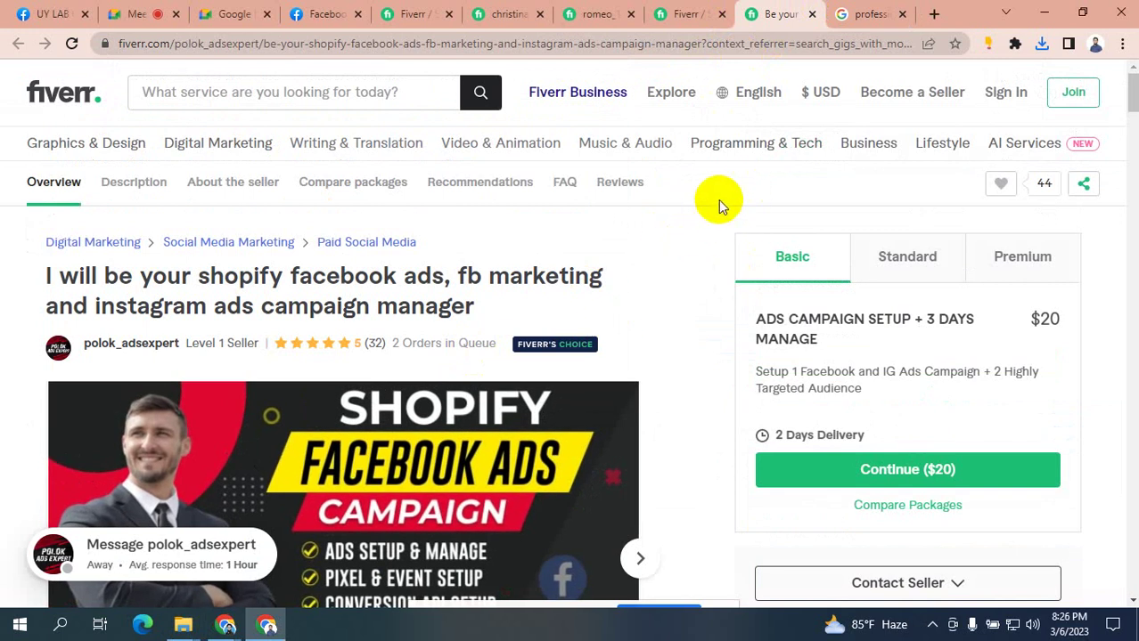
key("ctrl+minus")
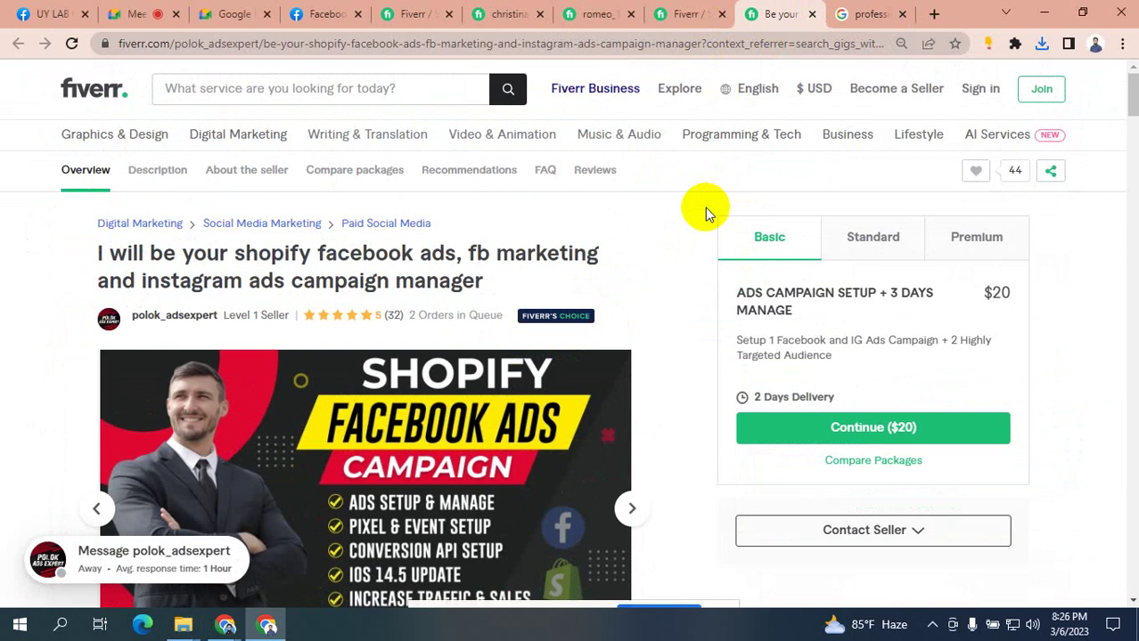
left_click(251, 89)
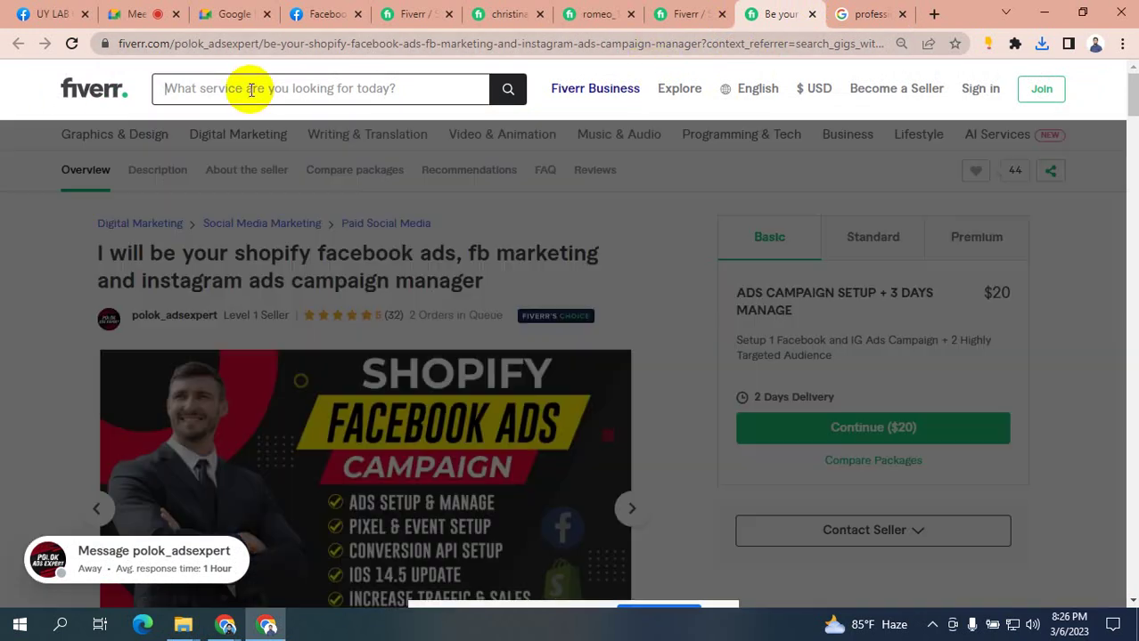
type("fa")
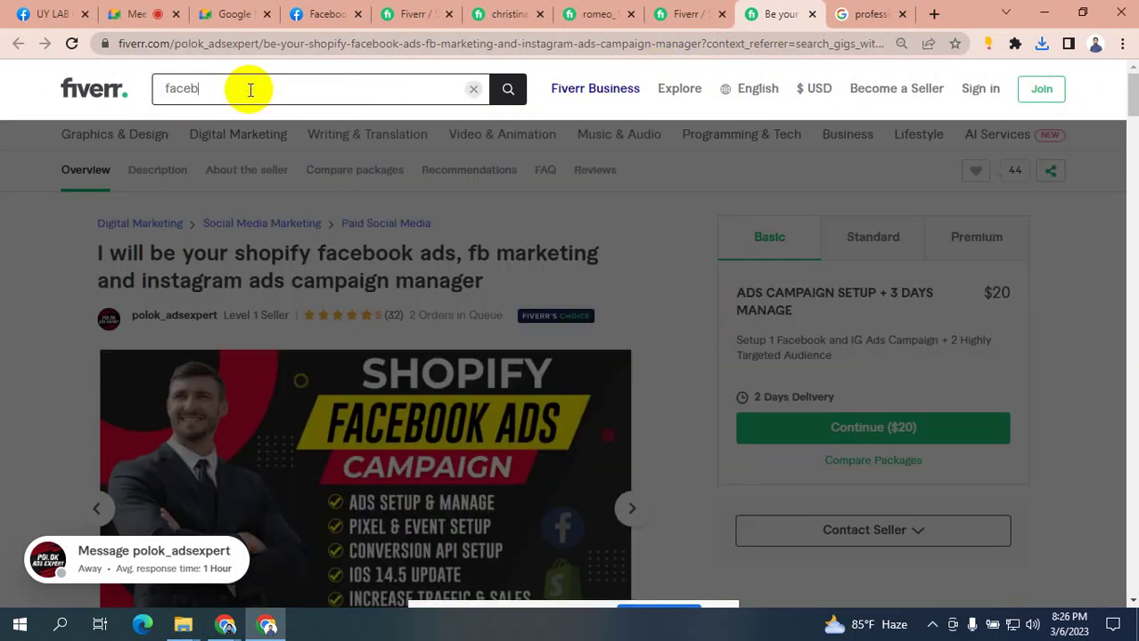
type("cebook")
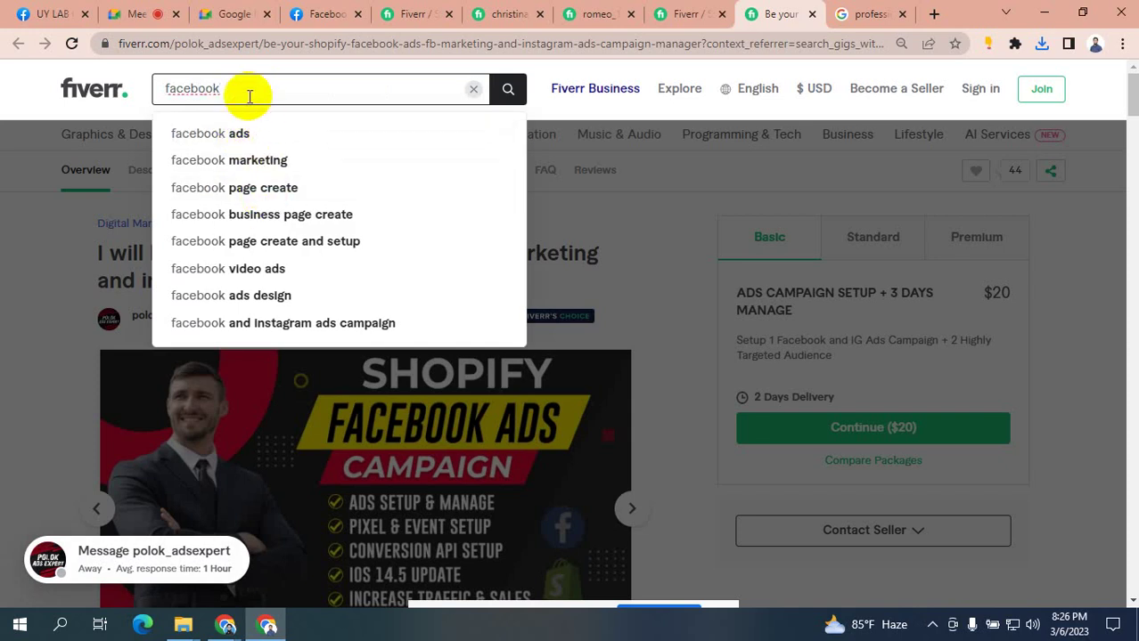
type("ads")
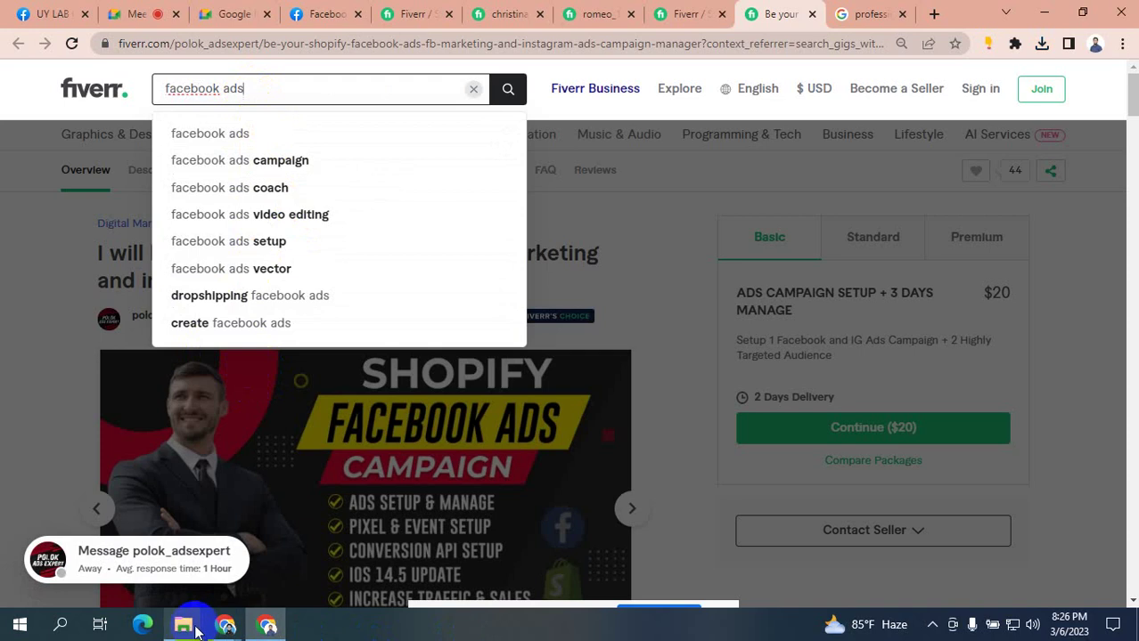
- Bring the headshot image's properties back up to view the Tags field, and return to the Google "professional photo" results
mouse_move(182, 630)
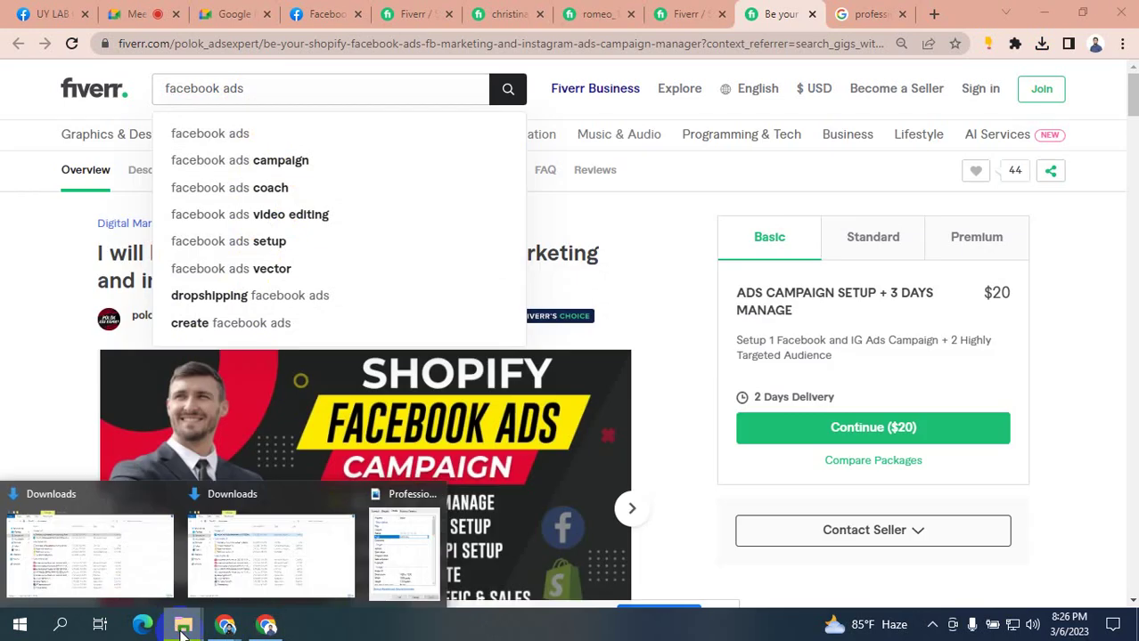
left_click(396, 556)
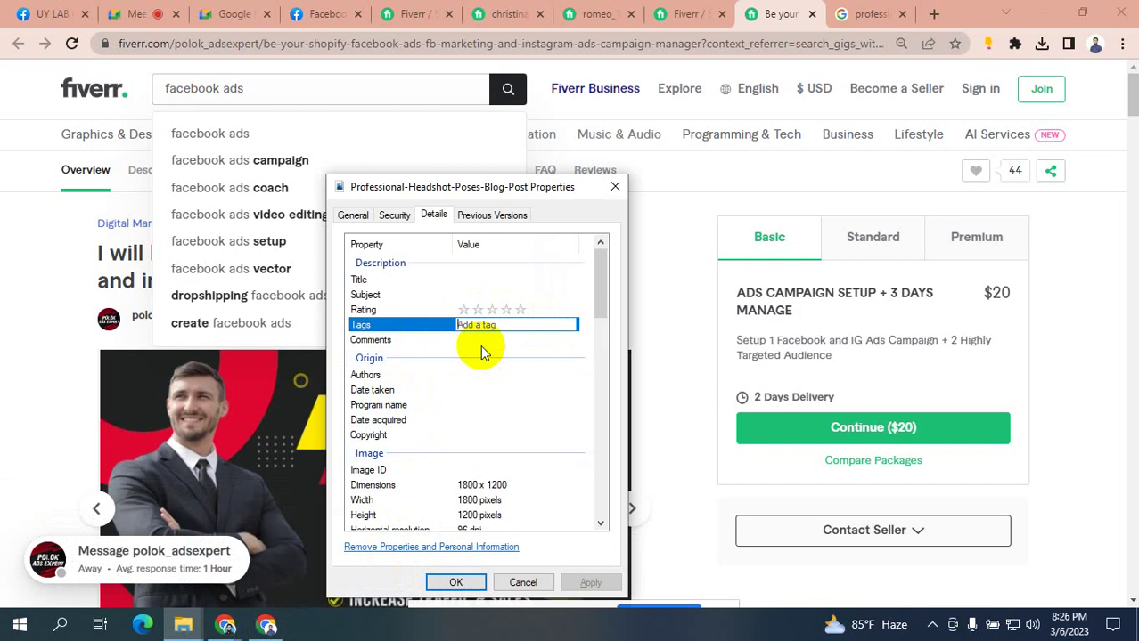
left_click(865, 13)
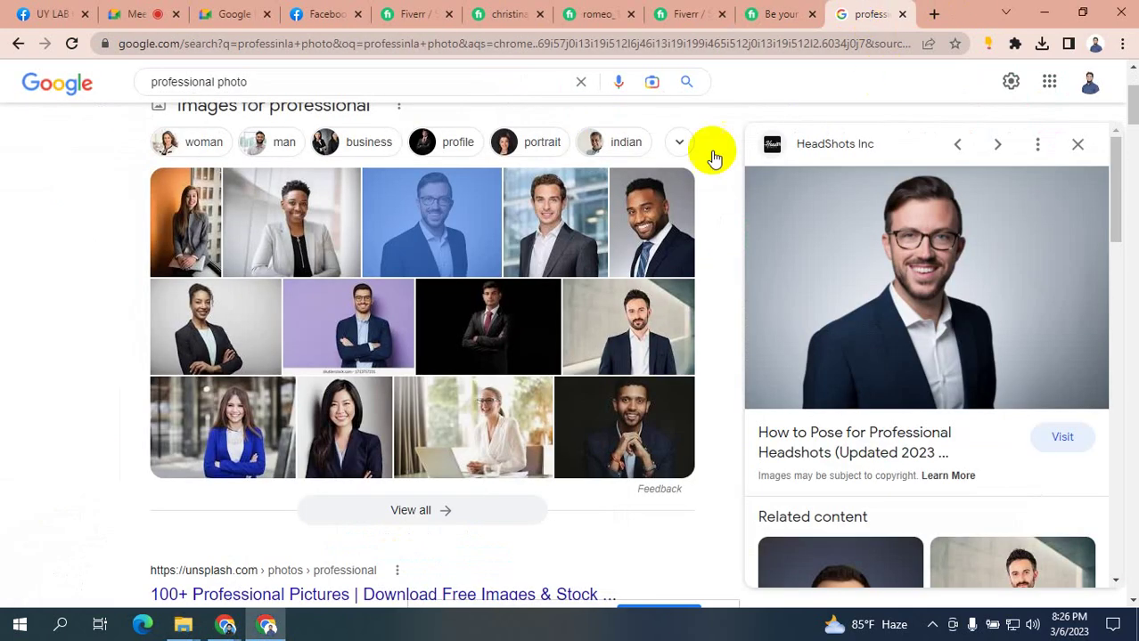
- Search Google for "facebook ads campaign" and show the image results
scroll(218, 124, "up", 2)
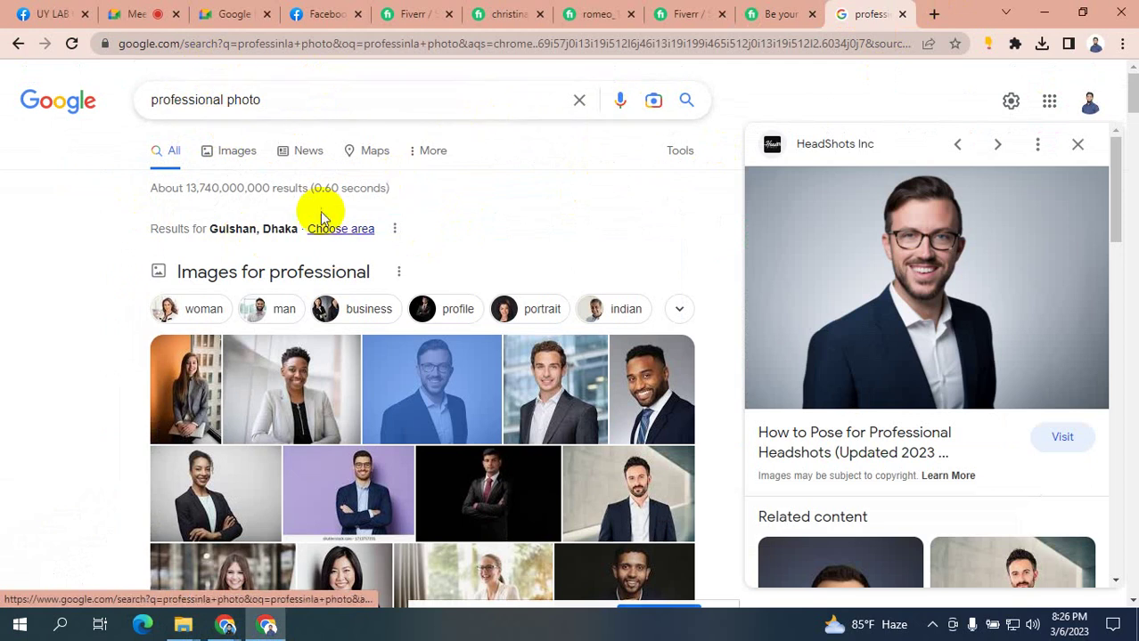
scroll(382, 312, "down", 2)
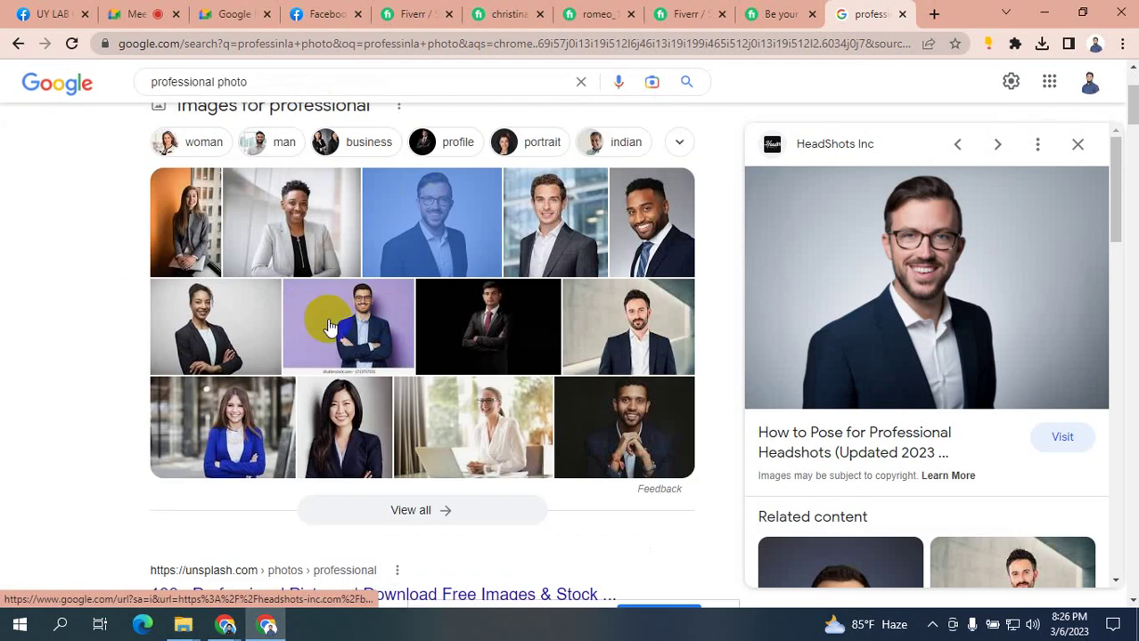
left_click(454, 264)
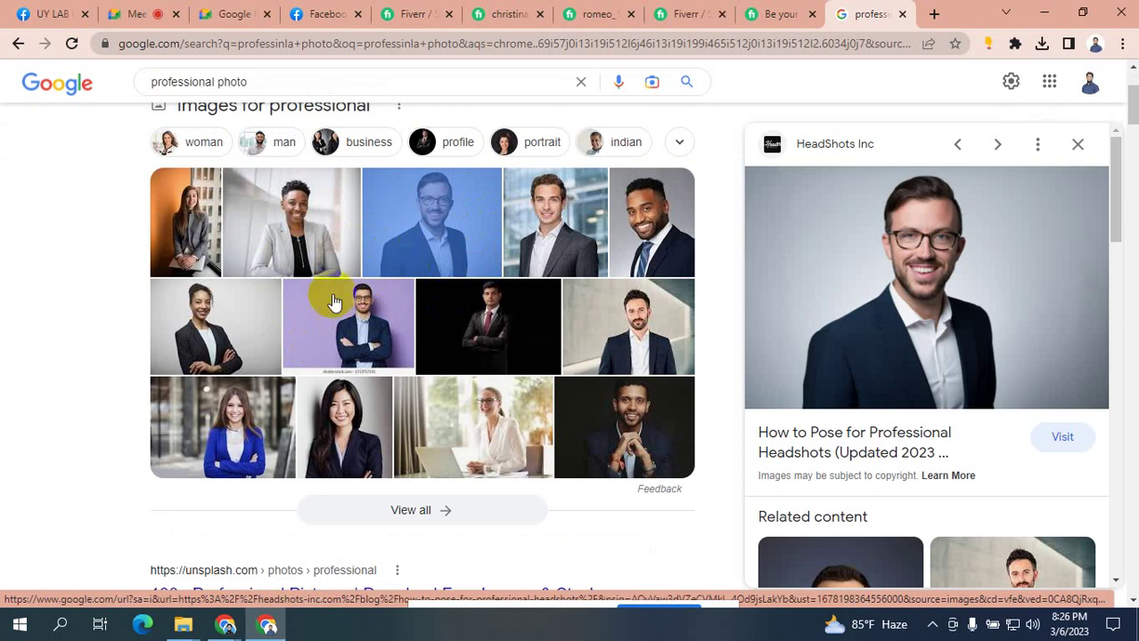
triple_click(224, 79)
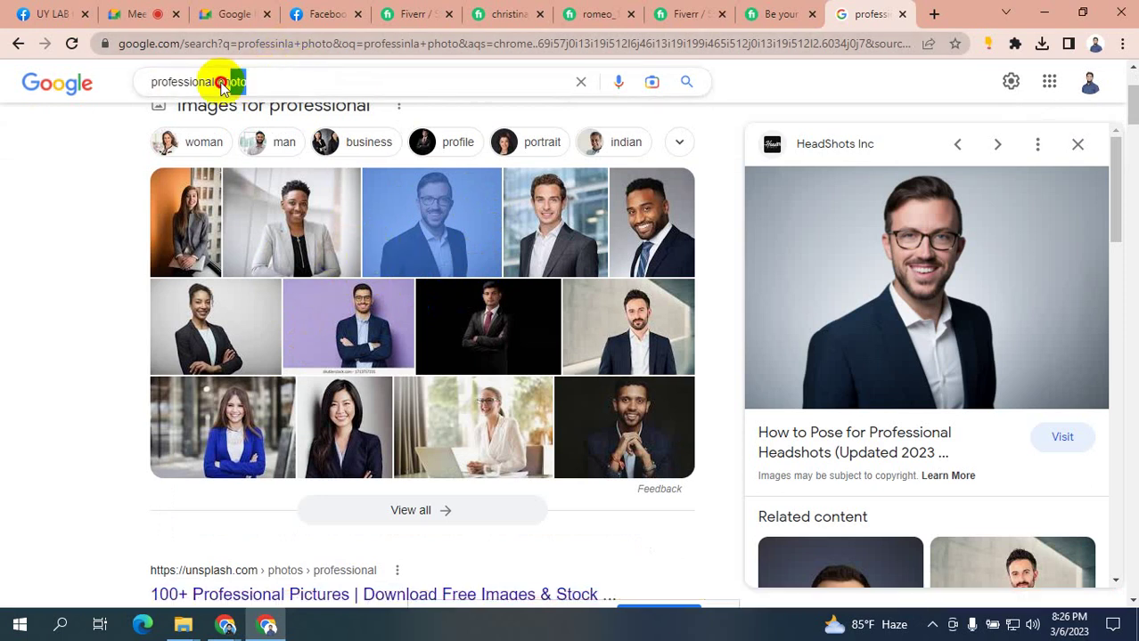
type("fac")
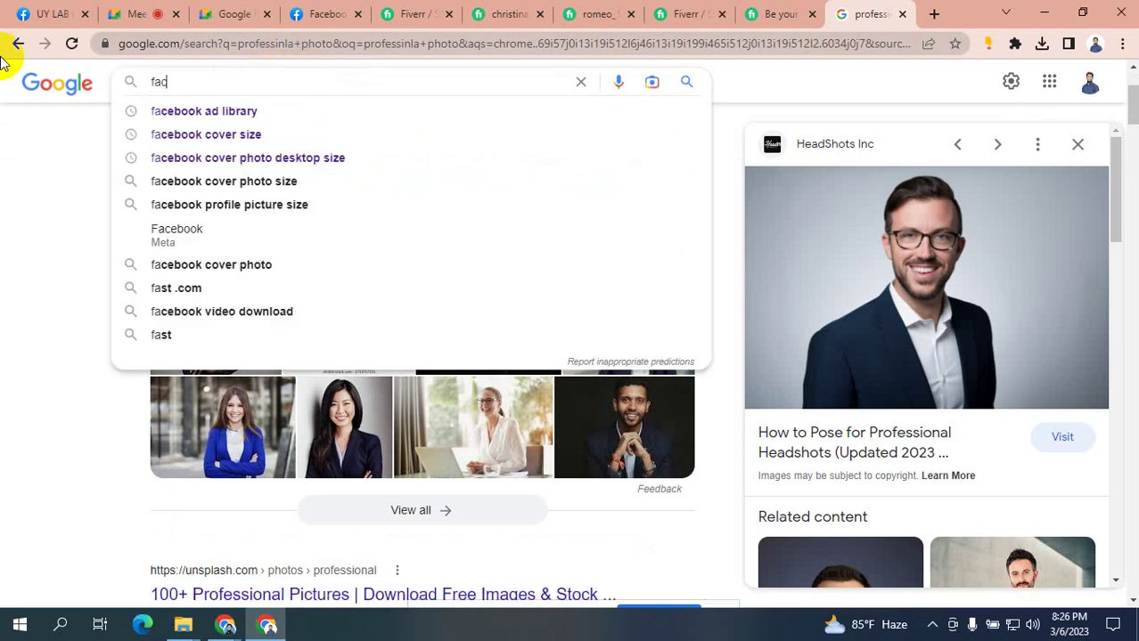
type("ebook ads c")
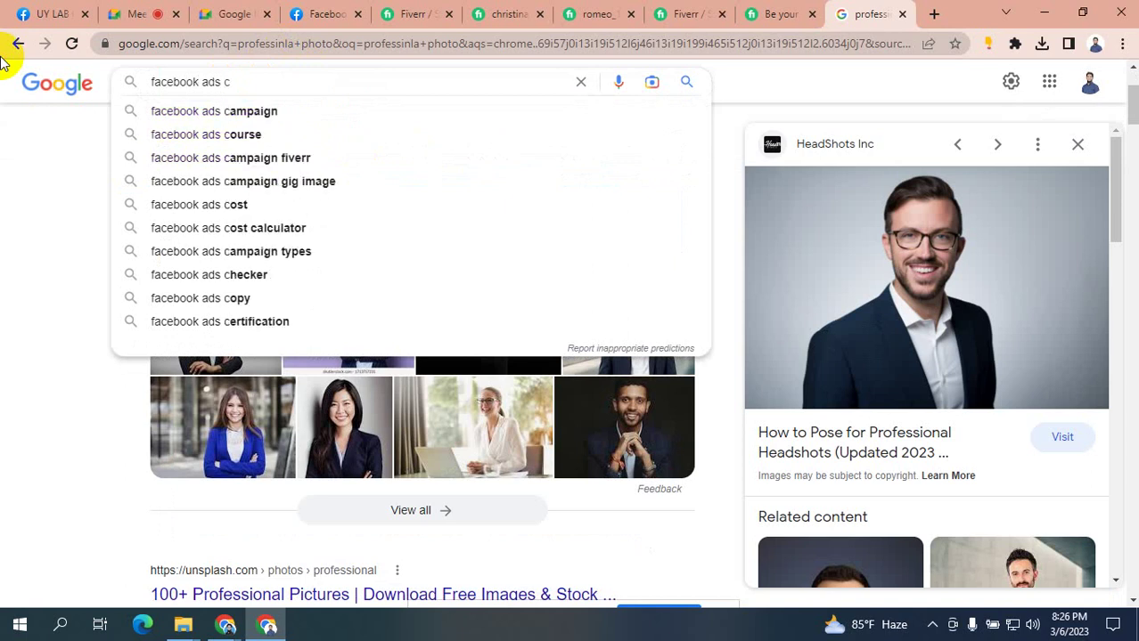
left_click(224, 111)
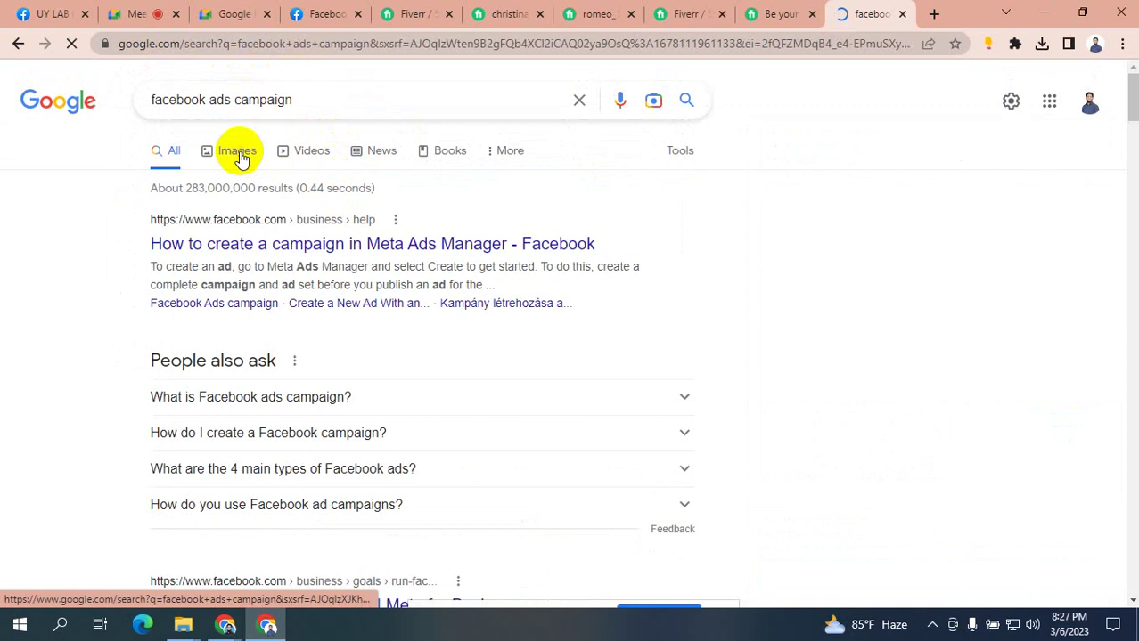
left_click(238, 157)
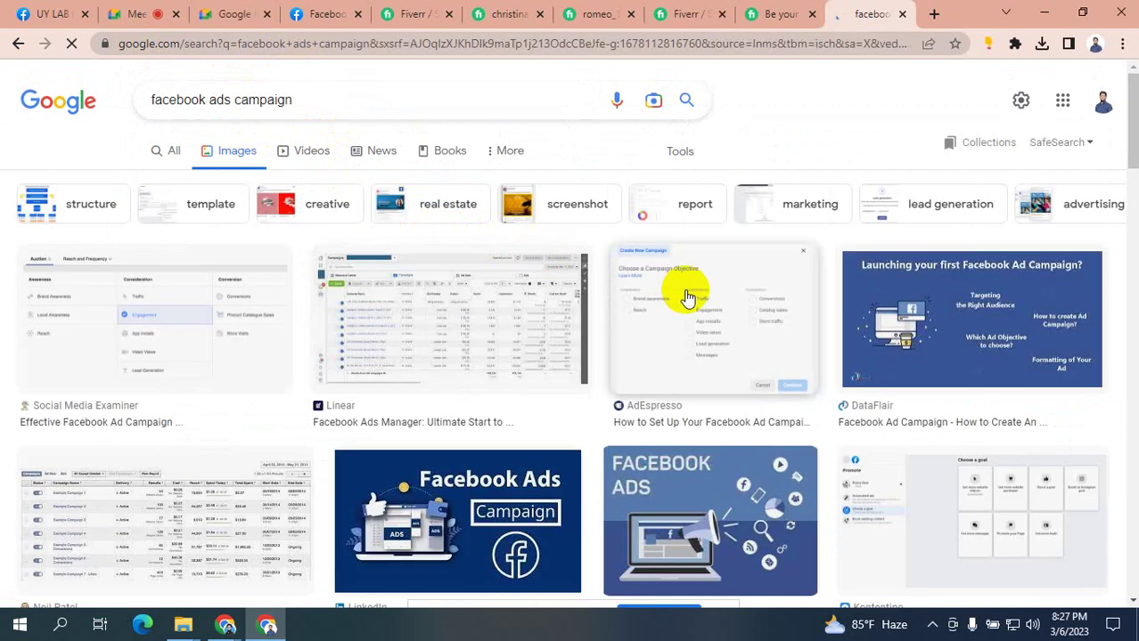
- Find "fiverr" within the image results page and look through the related searches and campaign images around the match
scroll(687, 296, "down", 5)
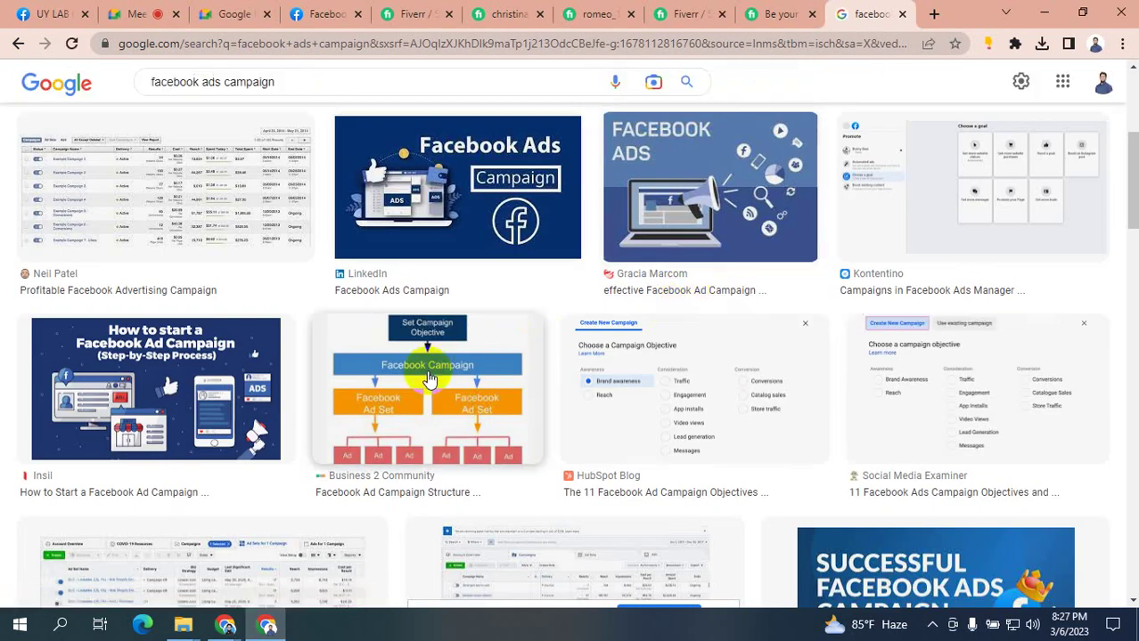
key("ctrl+f")
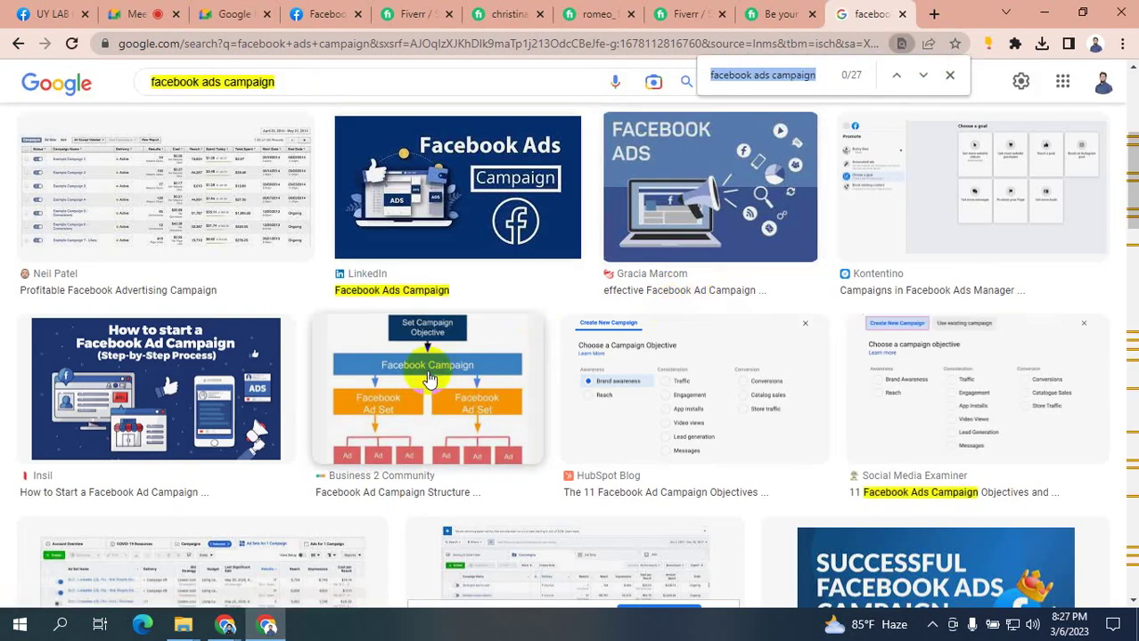
type("fiverr")
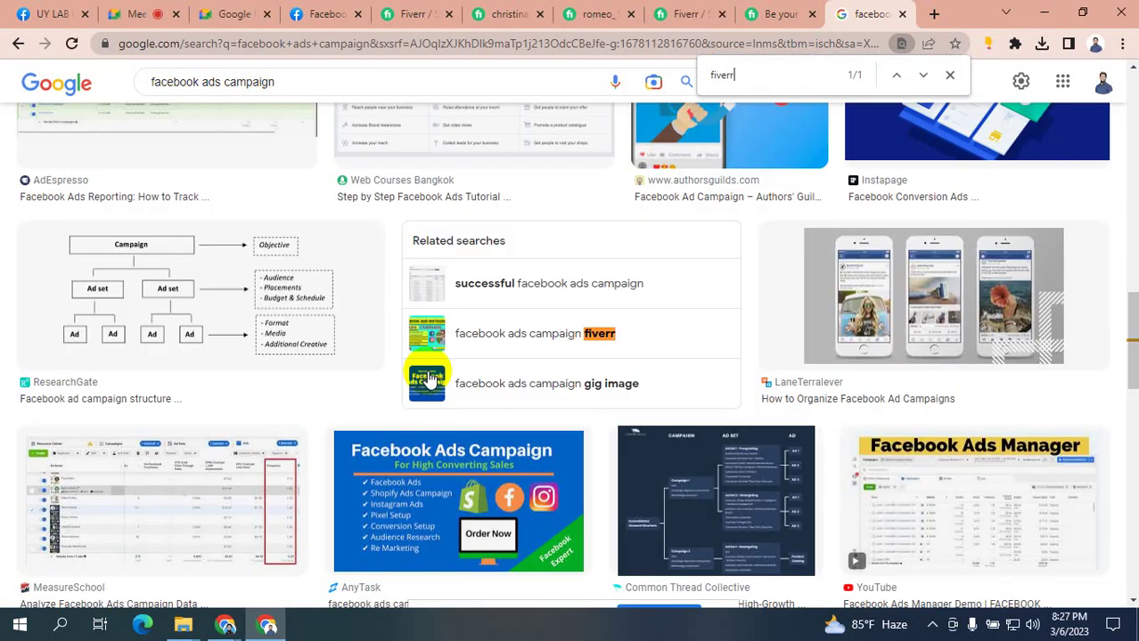
scroll(579, 334, "up", 5)
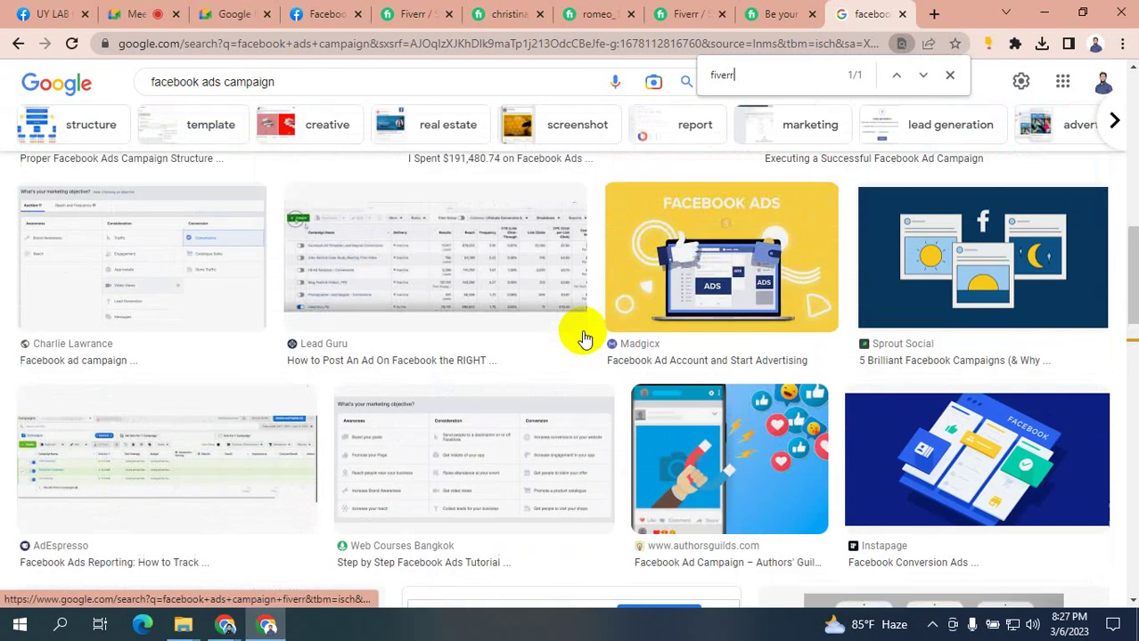
scroll(584, 337, "down", 5)
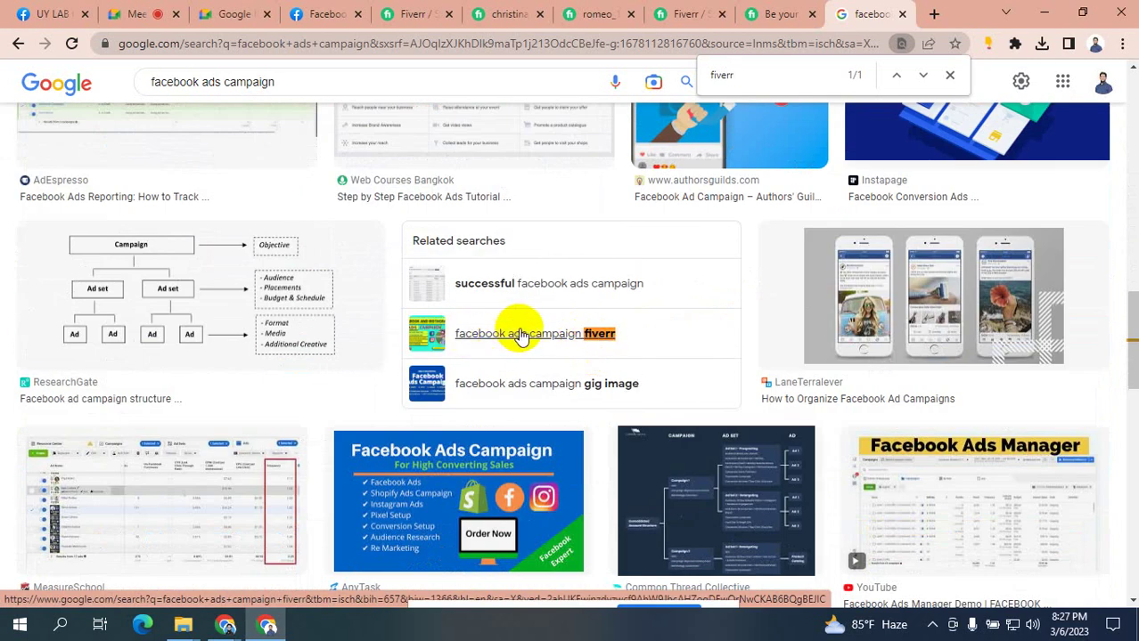
scroll(579, 338, "down", 10)
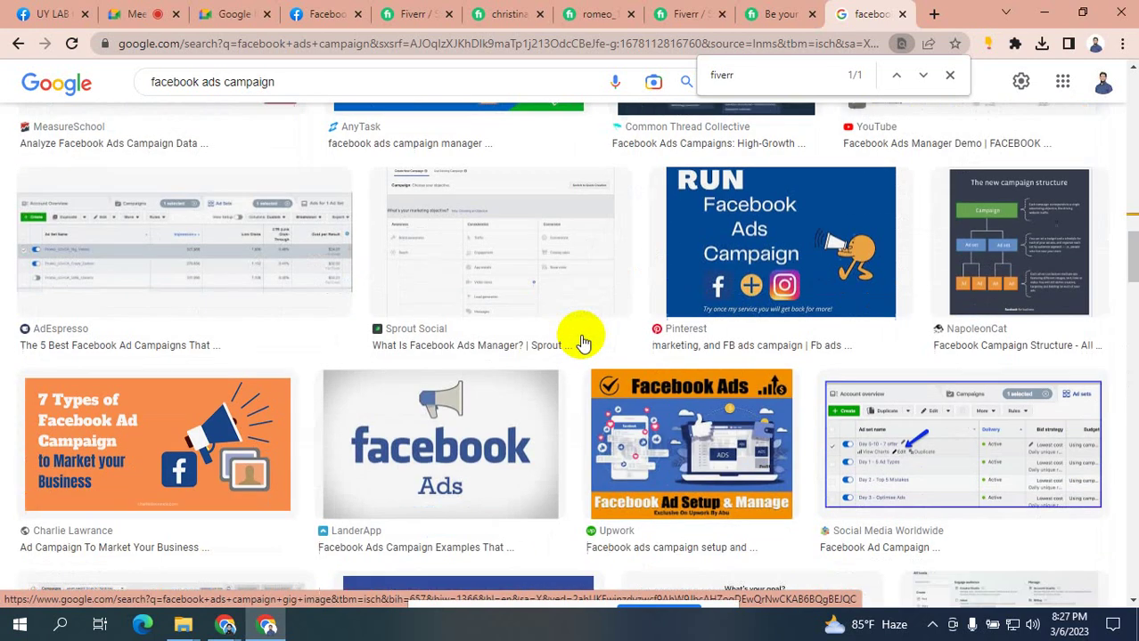
scroll(580, 343, "up", 10)
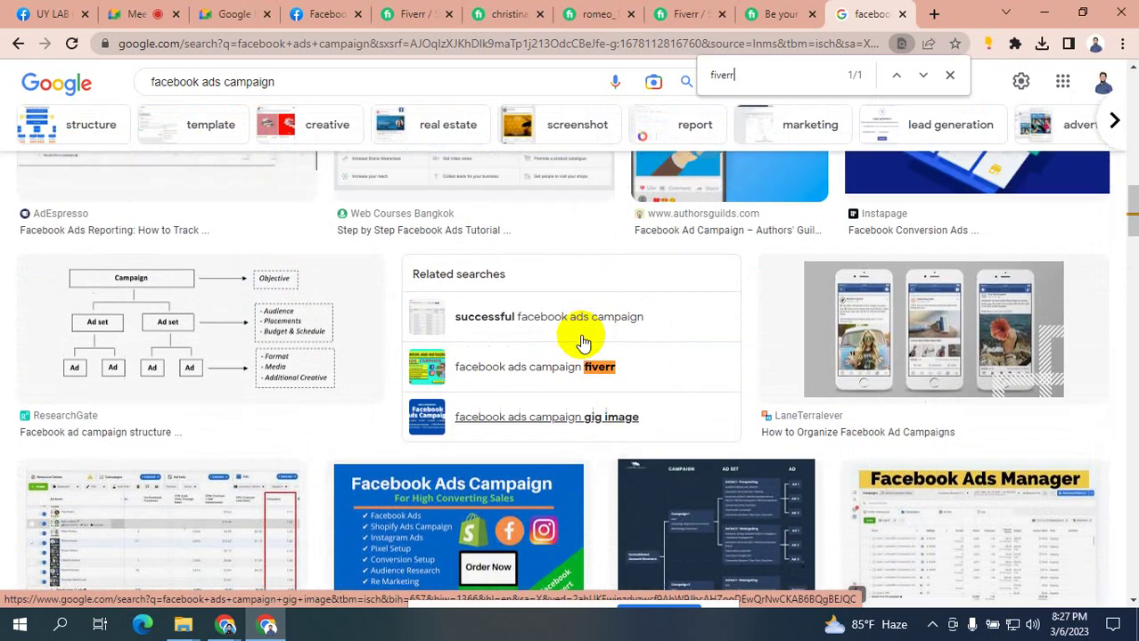
scroll(581, 343, "down", 6)
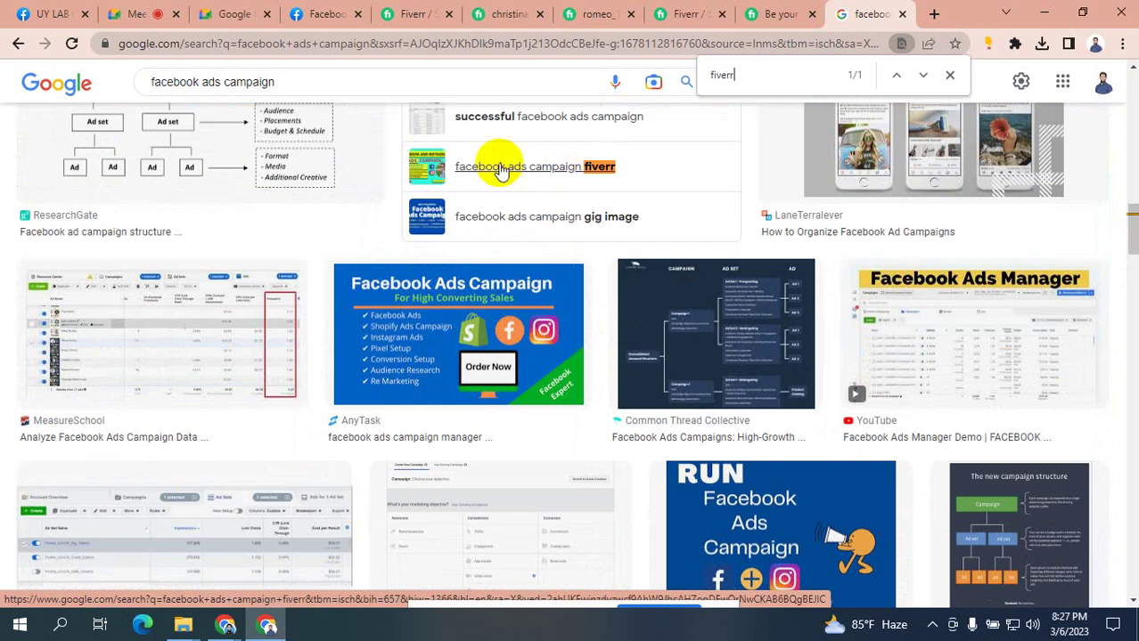
- Open the related image search "facebook ads campaign fiverr" and look over the gig images
left_click(501, 169)
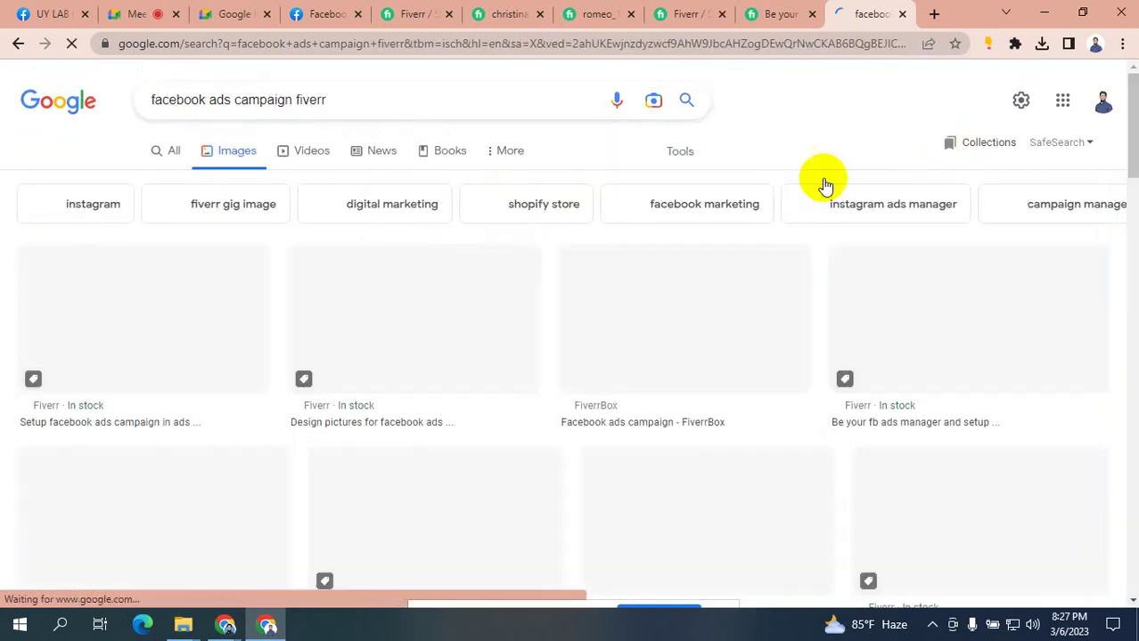
scroll(234, 335, "down", 1)
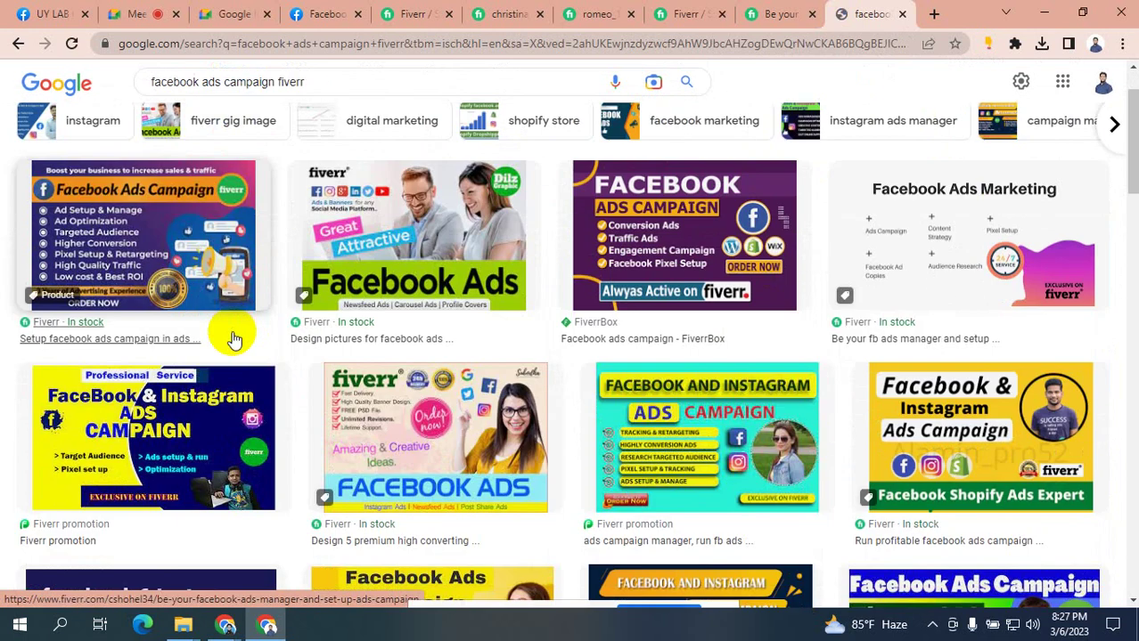
scroll(631, 329, "up", 1)
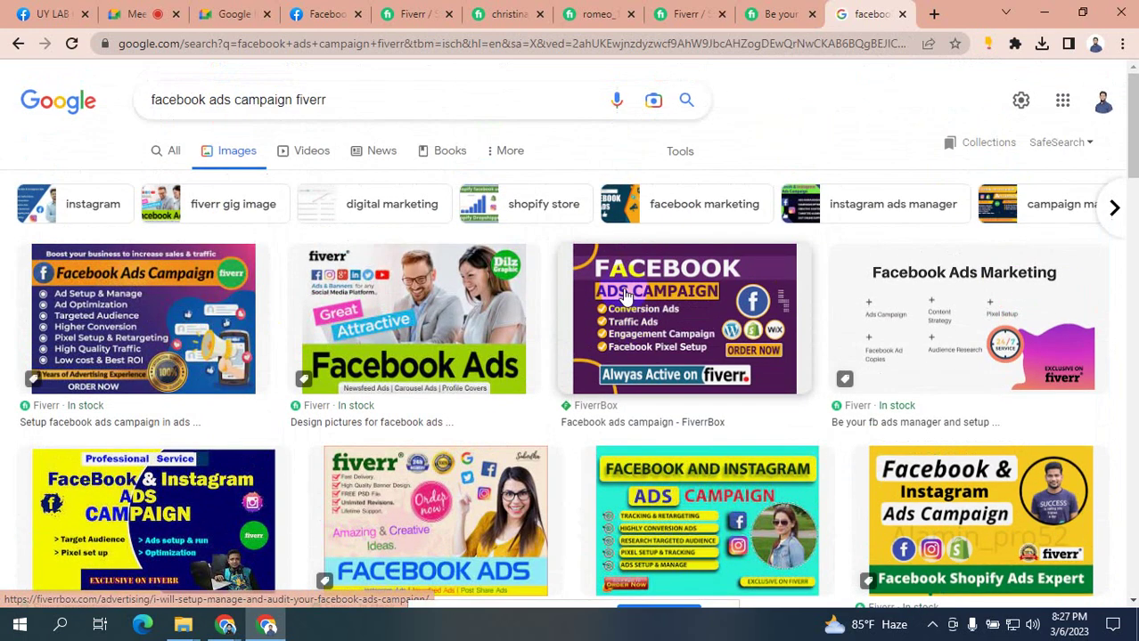
- Switch back through the open Fiverr seller pages to the "facebook ads" gig search results
left_click(791, 13)
left_click(596, 13)
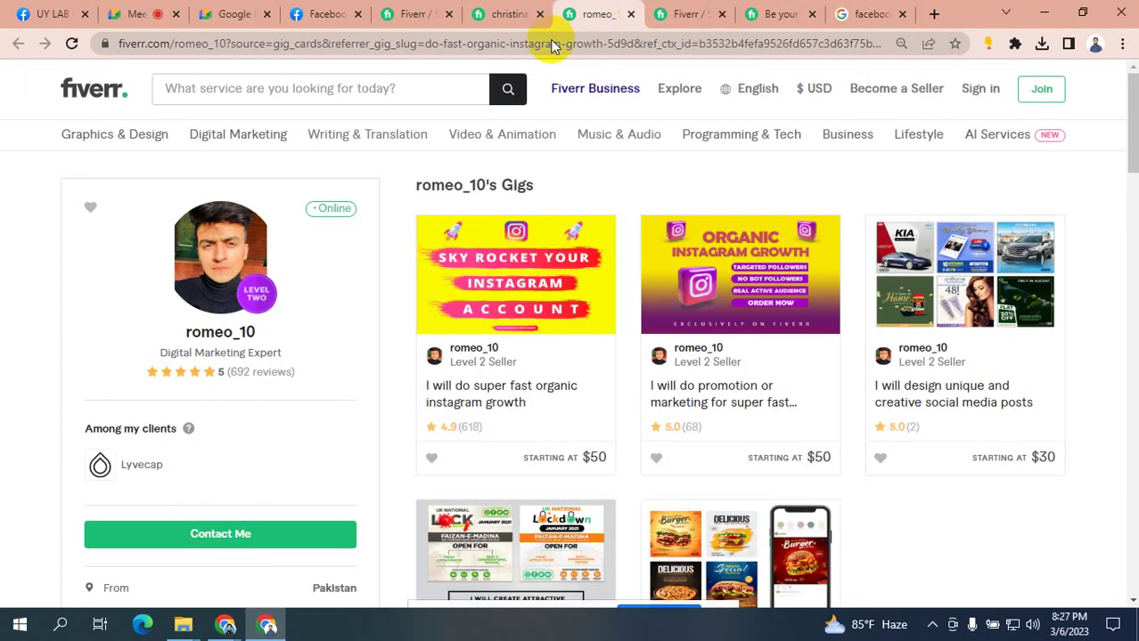
left_click(508, 14)
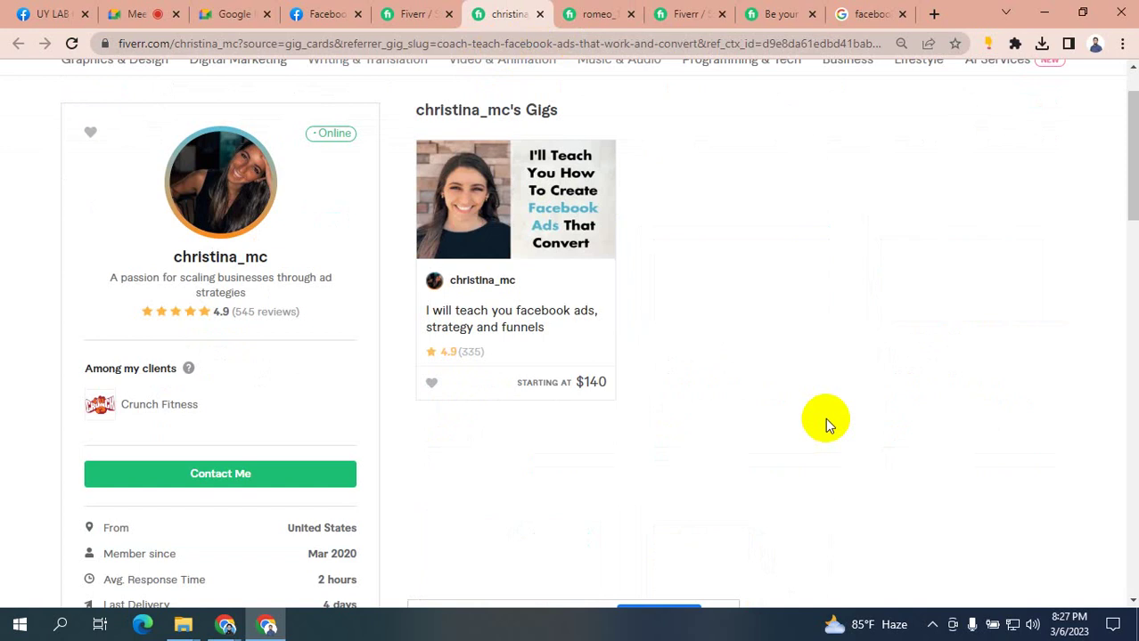
left_click(422, 13)
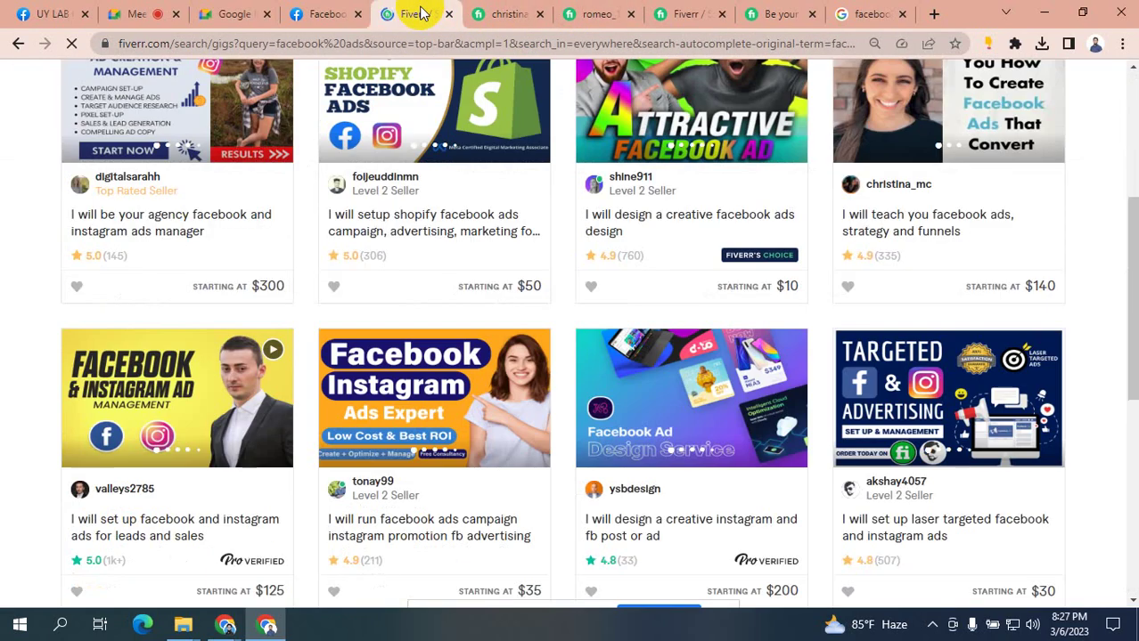
- Open the gig "I will set up facebook and instagram ads for leads and sales" and examine its gallery and Basic package
scroll(717, 285, "down", 3)
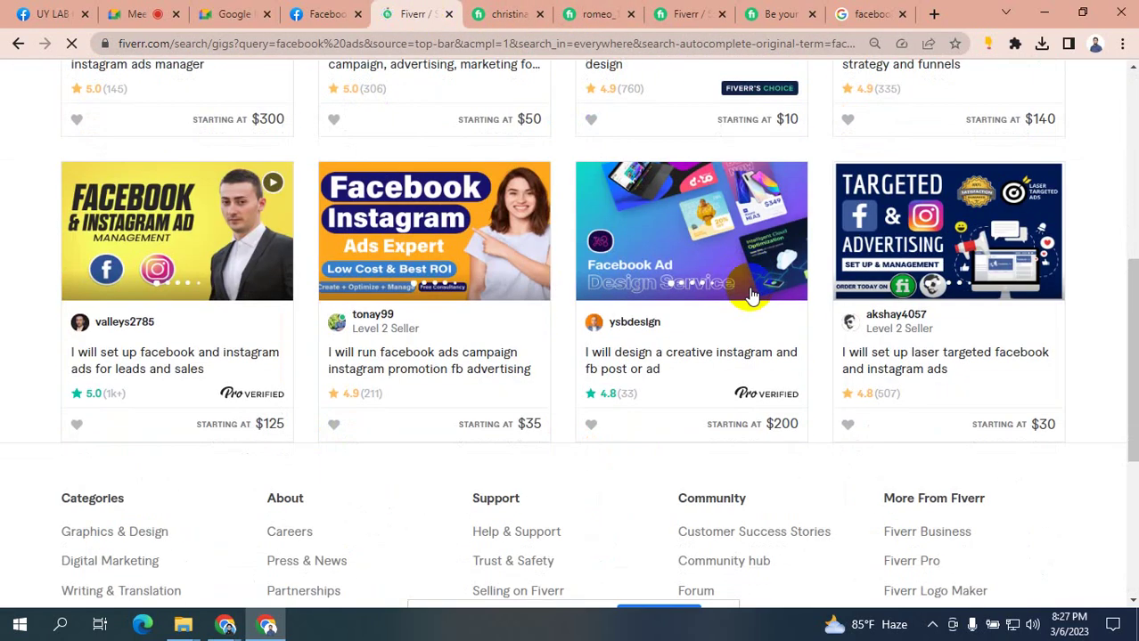
scroll(535, 356, "up", 1)
left_click(172, 436)
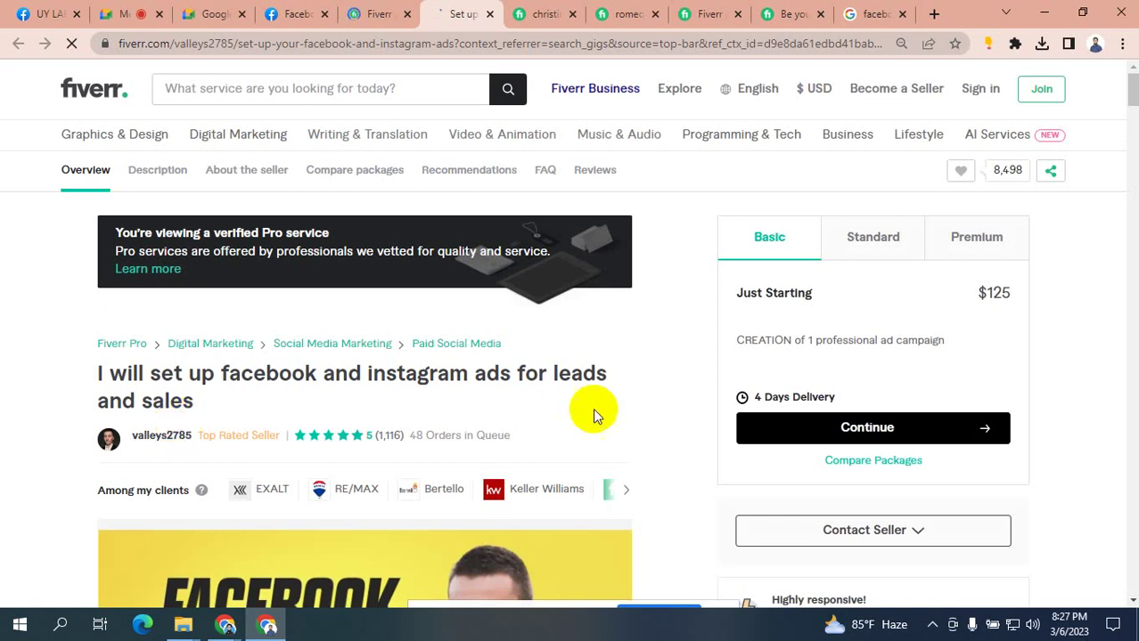
scroll(704, 330, "down", 3)
scroll(724, 283, "down", 3)
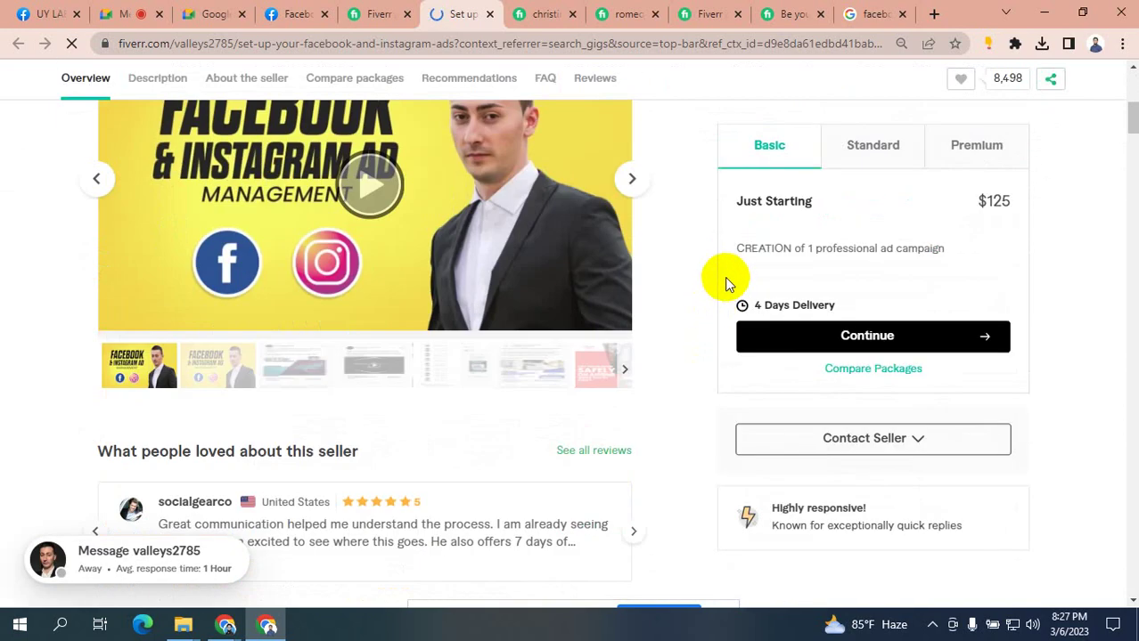